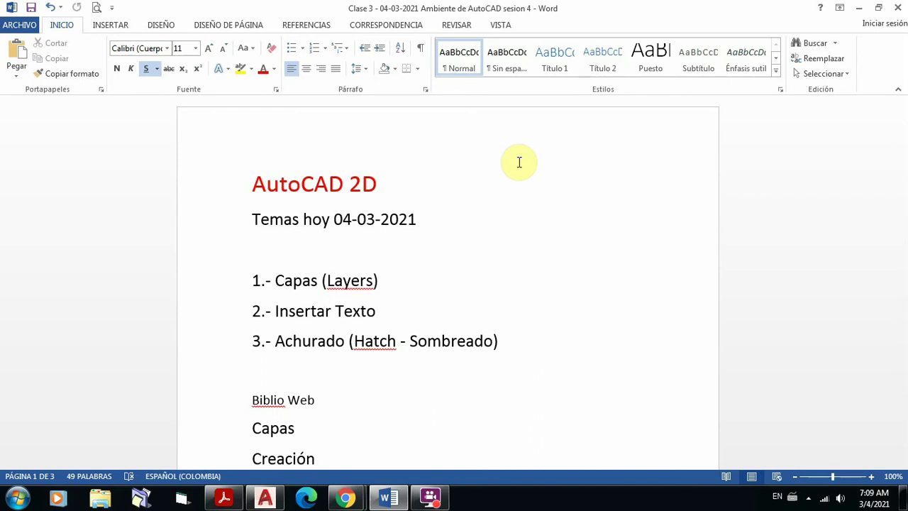
# Step: Append ' - Text' to topic 2 so it reads 'Insertar Texto - Text', then select 'Achurado' in topic 3
pyautogui.click(397, 312)
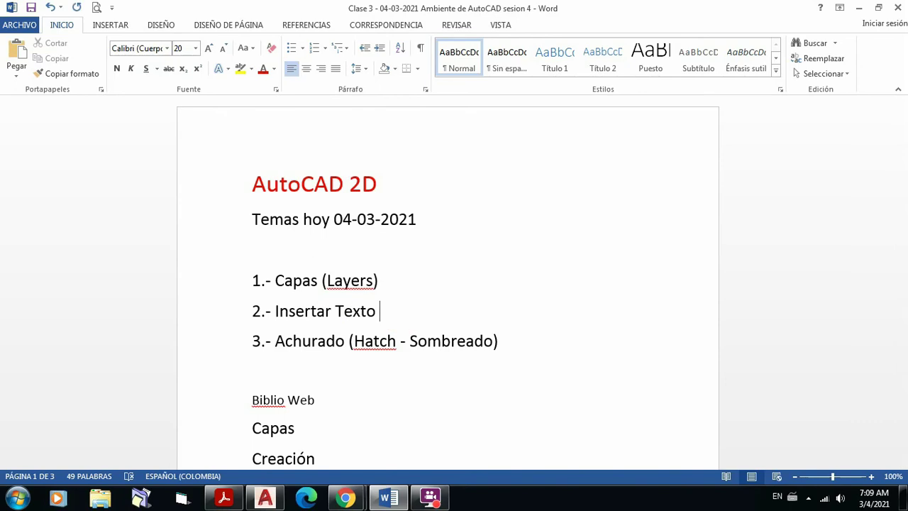
pyautogui.write('- Text')
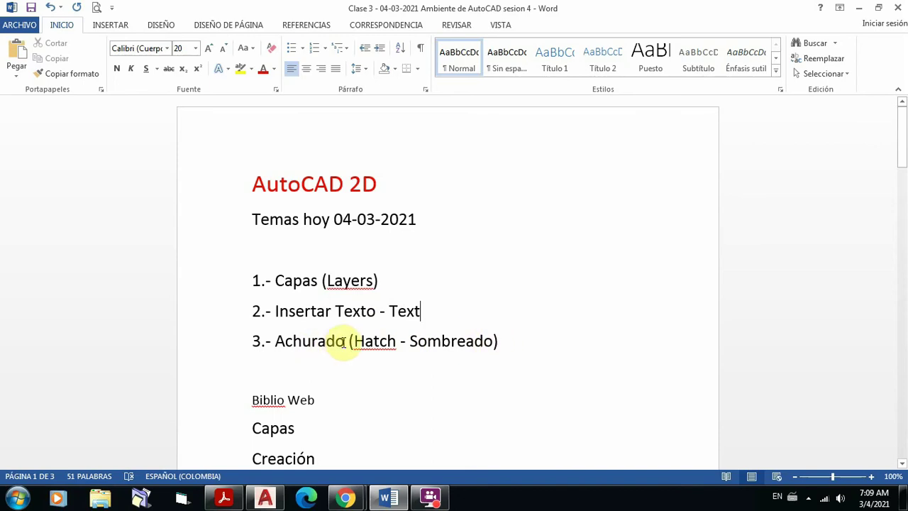
pyautogui.moveTo(414, 342); pyautogui.dragTo(493, 347)
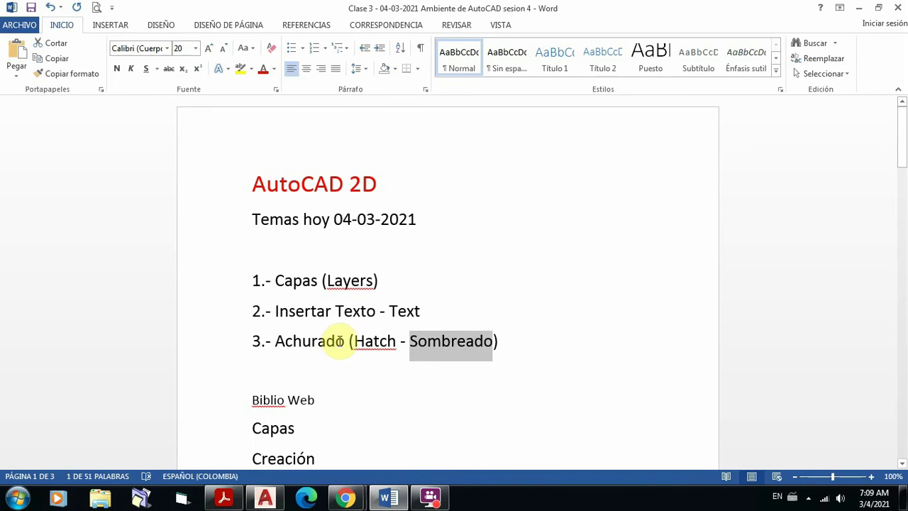
pyautogui.moveTo(343, 341); pyautogui.dragTo(272, 341)
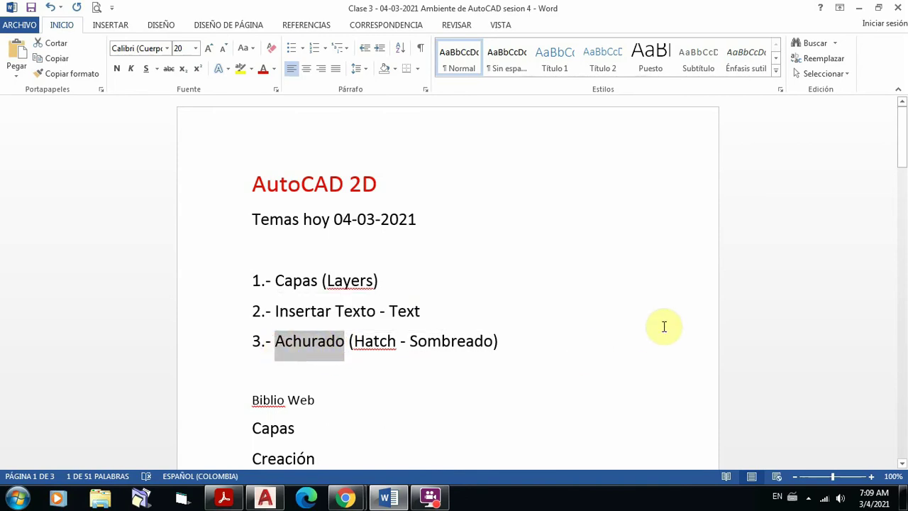
pyautogui.click(558, 284)
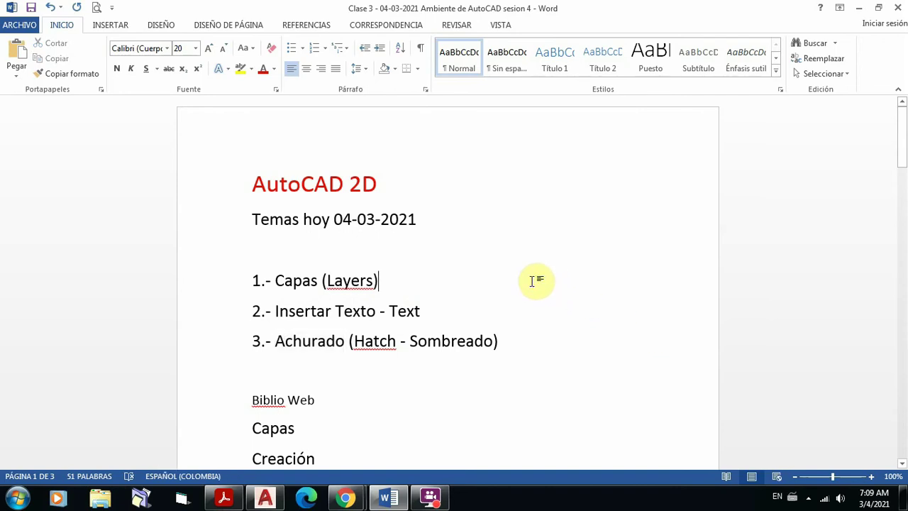
# Step: Scroll to the CPNAA section on page 2 and select the entire standards-guide hyperlink
pyautogui.scroll(-10, 533, 281)
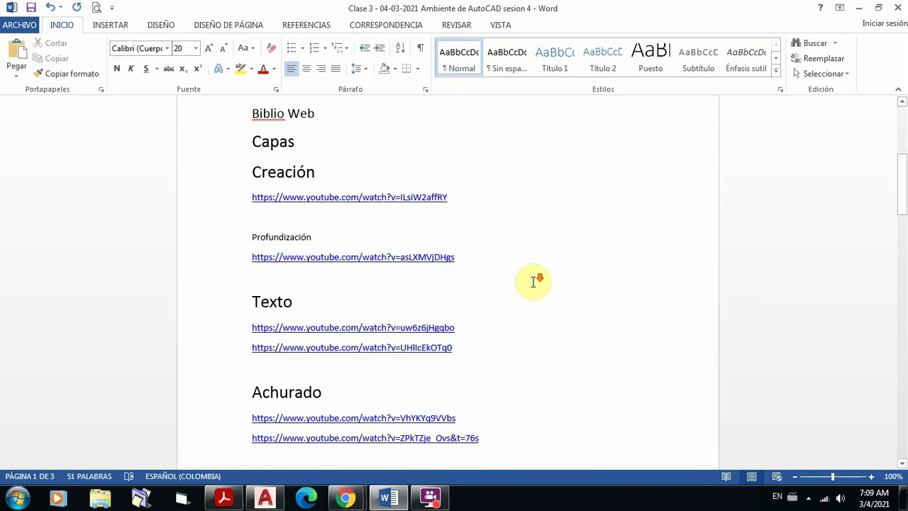
pyautogui.scroll(-9, 533, 282)
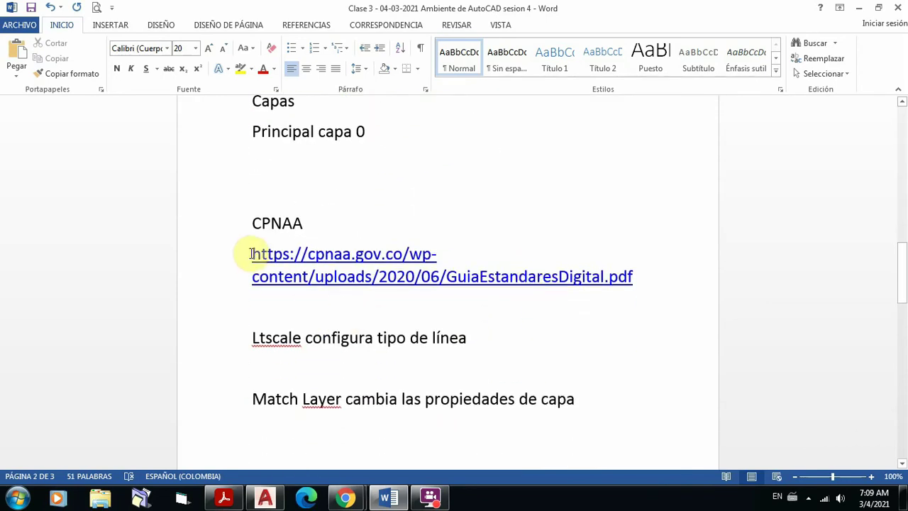
pyautogui.click(250, 253)
pyautogui.moveTo(250, 254); pyautogui.dragTo(683, 285)
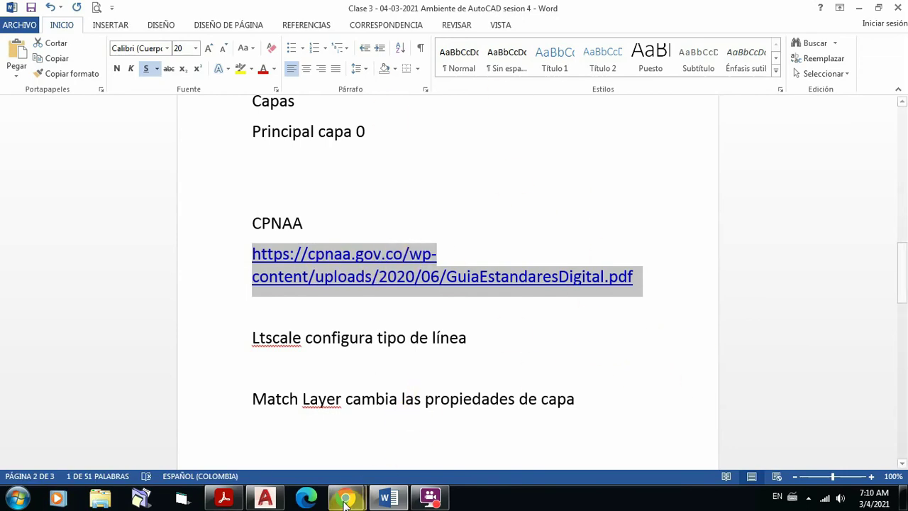
# Step: Admit the waiting person into the Google Meet call, raising it to 42 participants
pyautogui.moveTo(345, 501)
pyautogui.click(315, 450)
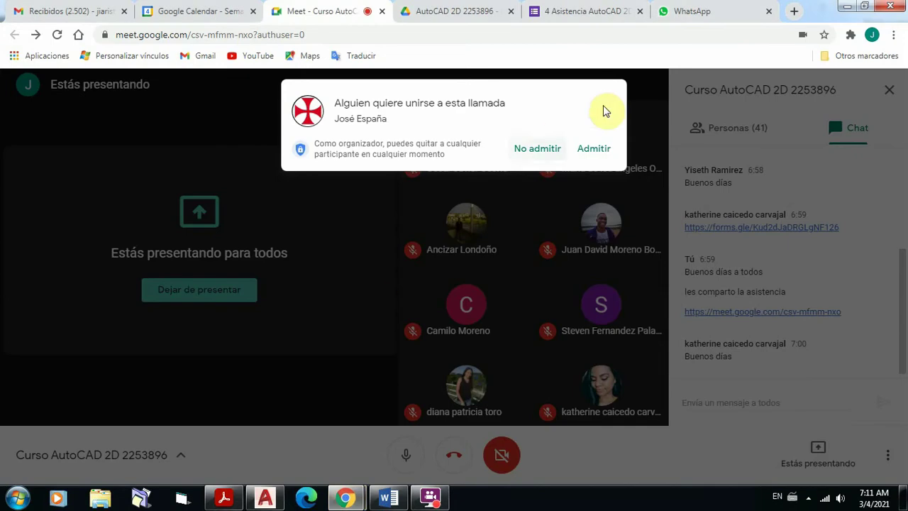
pyautogui.click(593, 151)
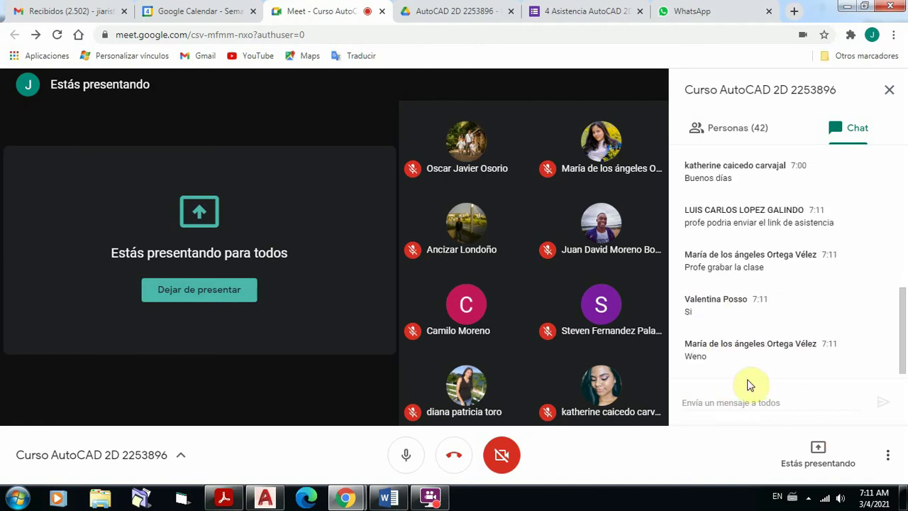
# Step: Return to the Word class notes at the list of today's AutoCAD topics
pyautogui.moveTo(388, 499)
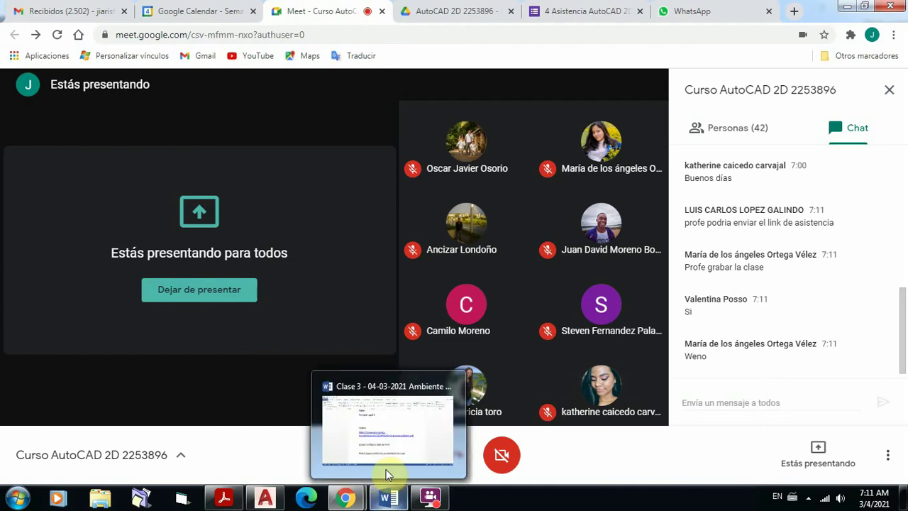
pyautogui.click(393, 460)
pyautogui.scroll(6, 628, 319)
pyautogui.scroll(15, 624, 320)
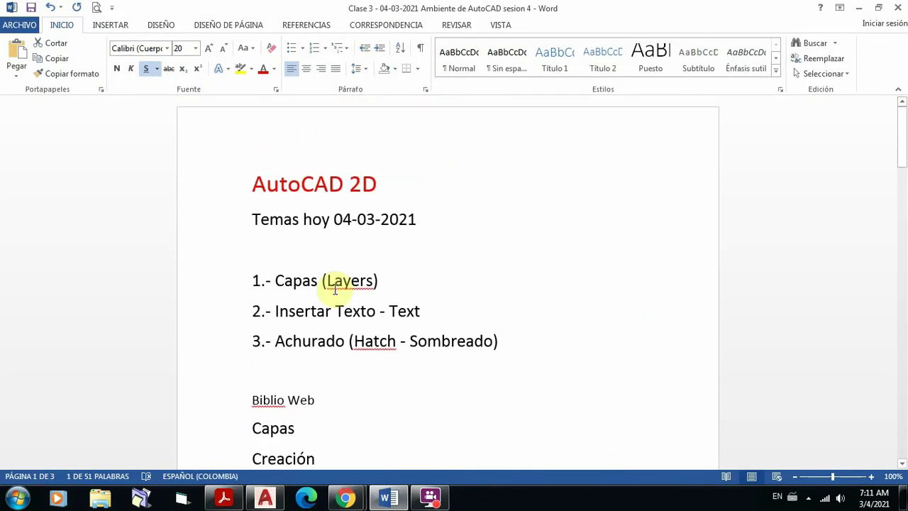
# Step: Scroll the notes down to the Biblio Web video links for Capas, Texto and Achurado
pyautogui.click(276, 280)
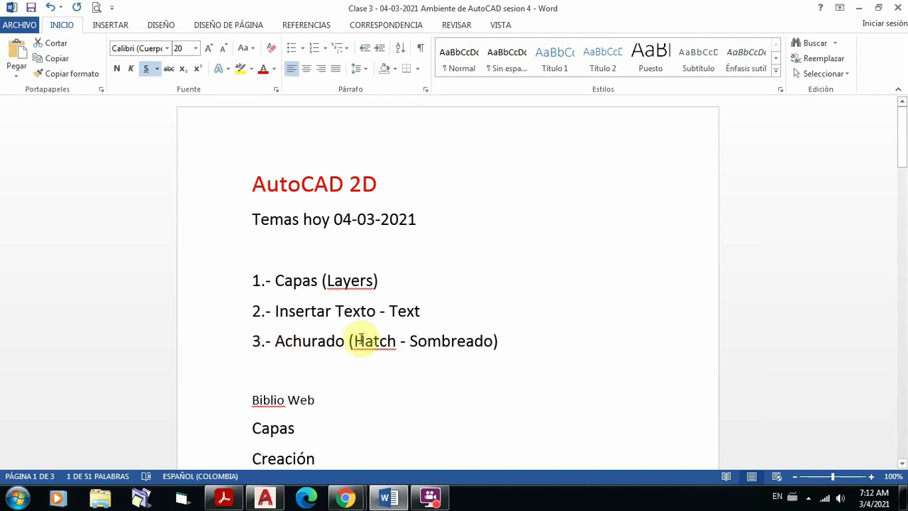
pyautogui.scroll(-5, 523, 328)
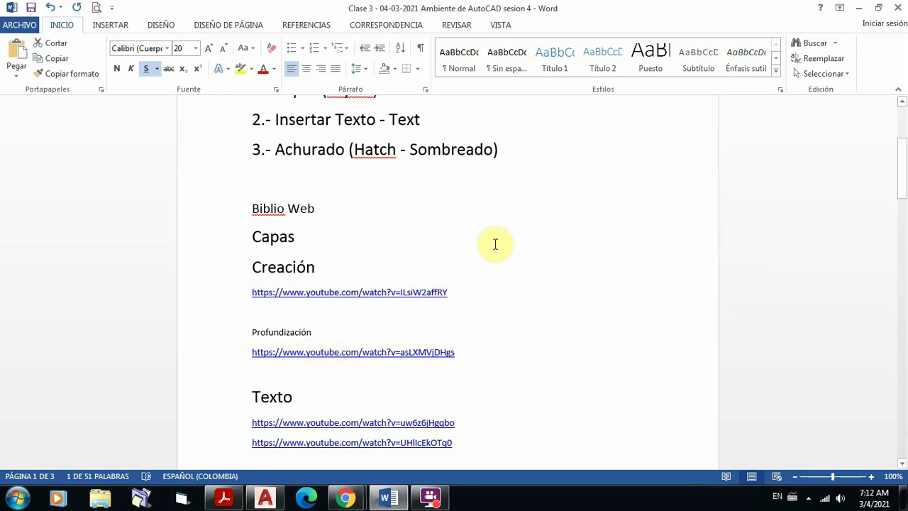
pyautogui.scroll(-5, 493, 244)
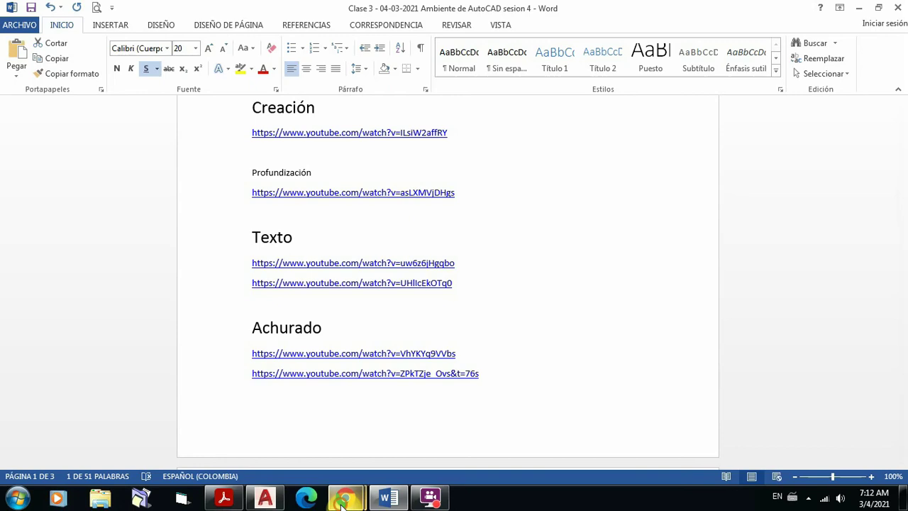
pyautogui.click(343, 501)
# Step: Admit the next waiting person to reach 43 participants, then switch back to the Word notes
pyautogui.click(303, 447)
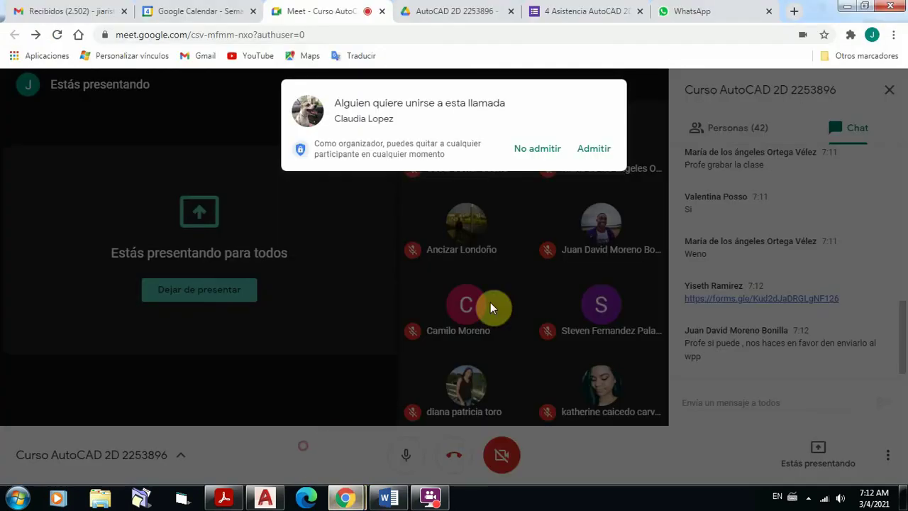
pyautogui.click(594, 150)
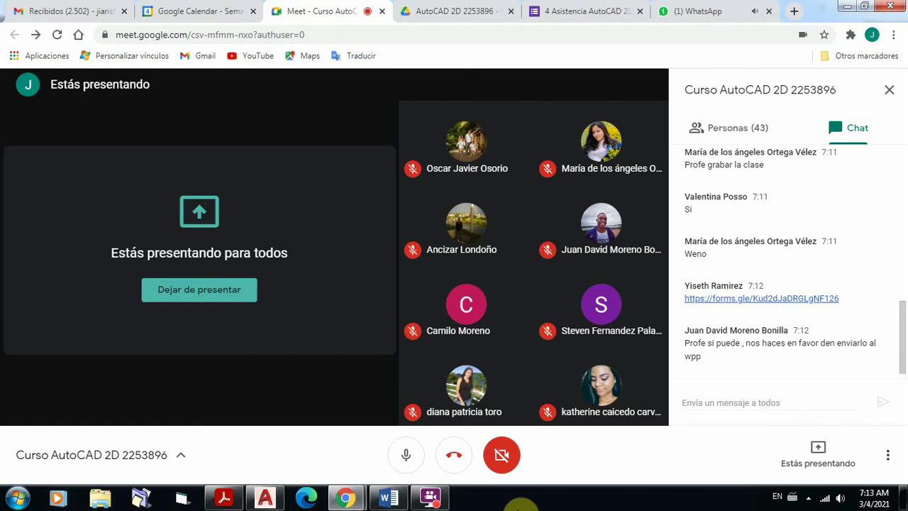
pyautogui.click(387, 498)
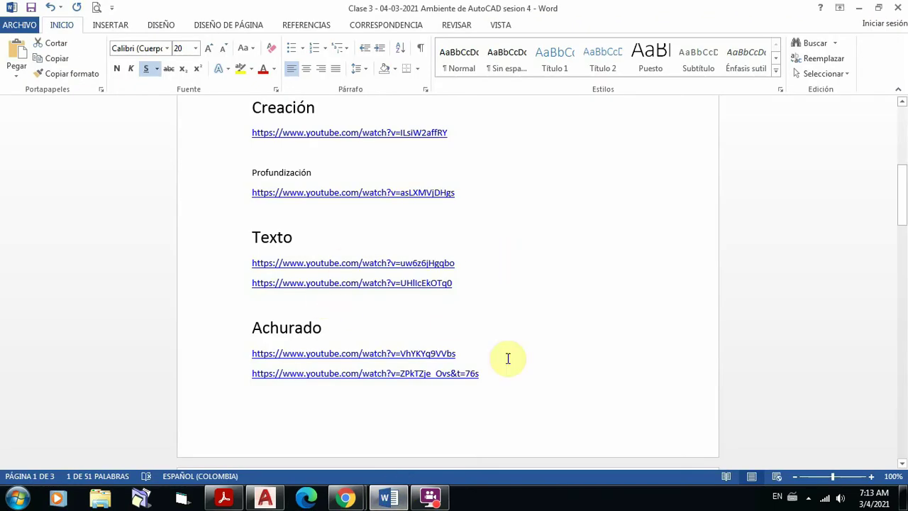
# Step: Scroll down to the Profundización label on page 2 of the notes
pyautogui.scroll(-2, 532, 275)
pyautogui.scroll(-4, 532, 275)
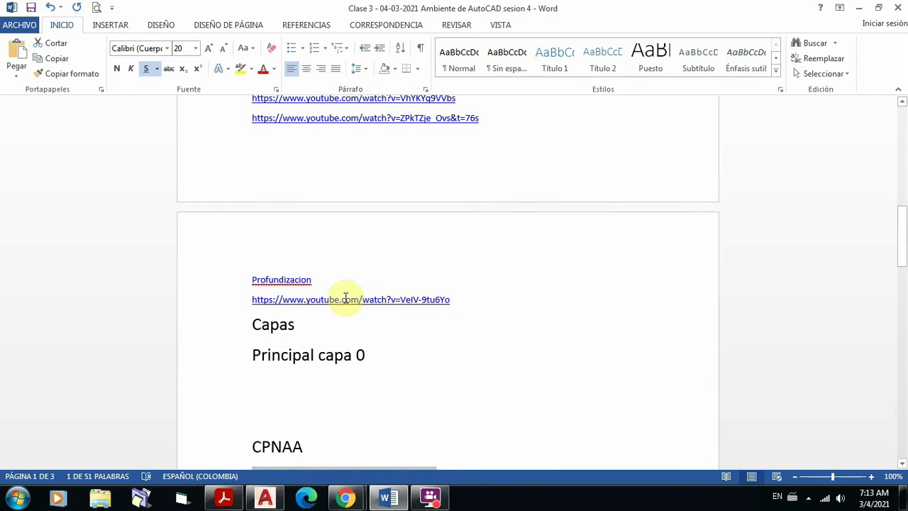
pyautogui.click(251, 279)
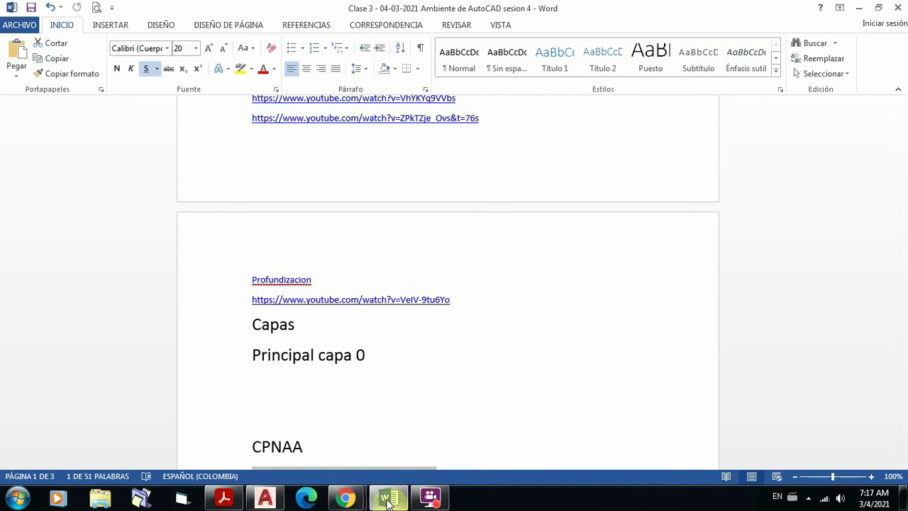
# Step: Return to the top of the notes and bring up the Caseta Vigilancia floor-plan PDF in Acrobat
pyautogui.moveTo(387, 501)
pyautogui.click(399, 449)
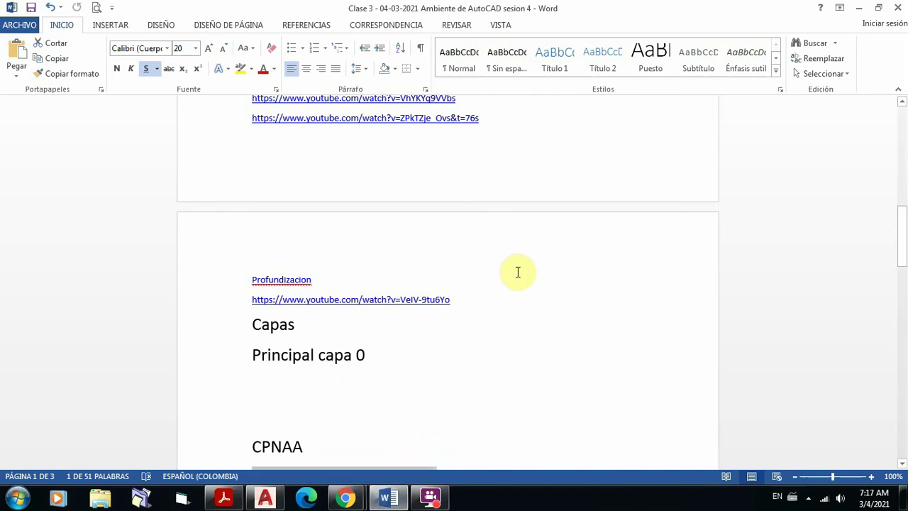
pyautogui.scroll(3, 516, 289)
pyautogui.scroll(12, 516, 289)
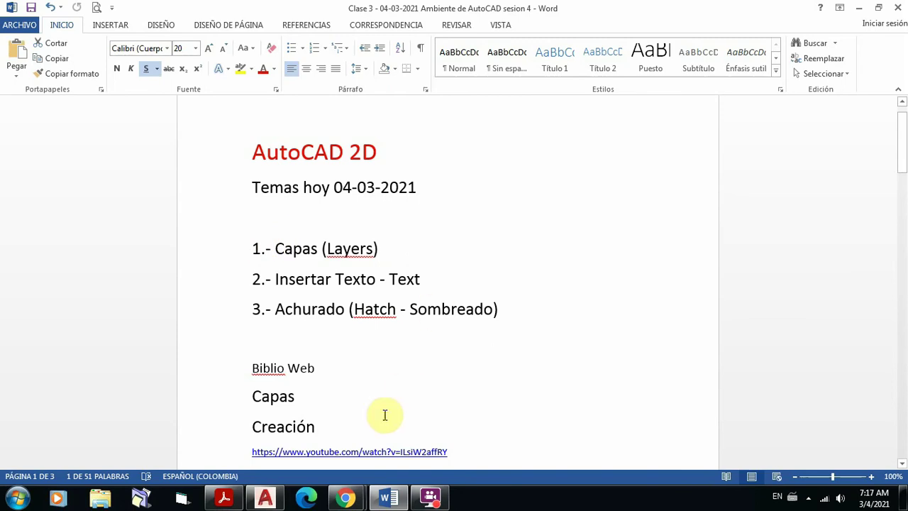
pyautogui.moveTo(226, 501)
pyautogui.click(223, 461)
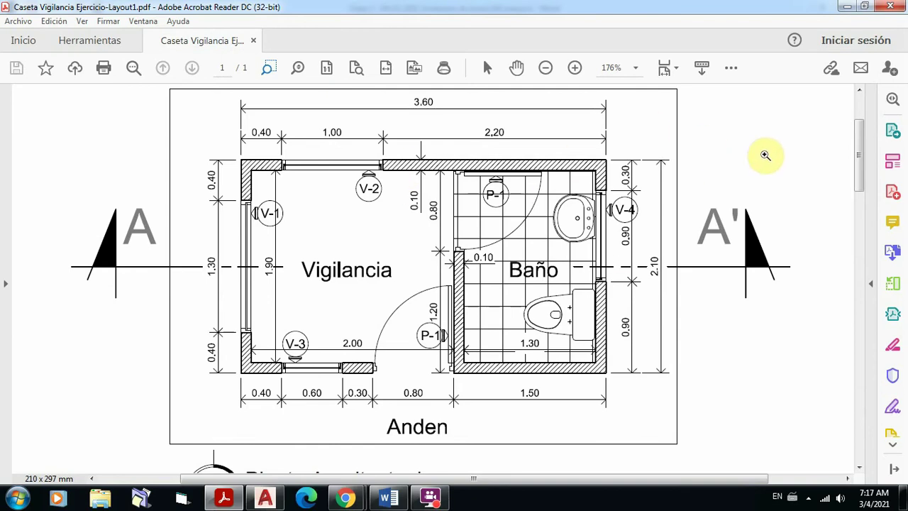
# Step: Scroll the guard-booth PDF from the floor plan to Corte A-A' and back, then return to Word
pyautogui.scroll(-5, 763, 159)
pyautogui.scroll(-10, 756, 172)
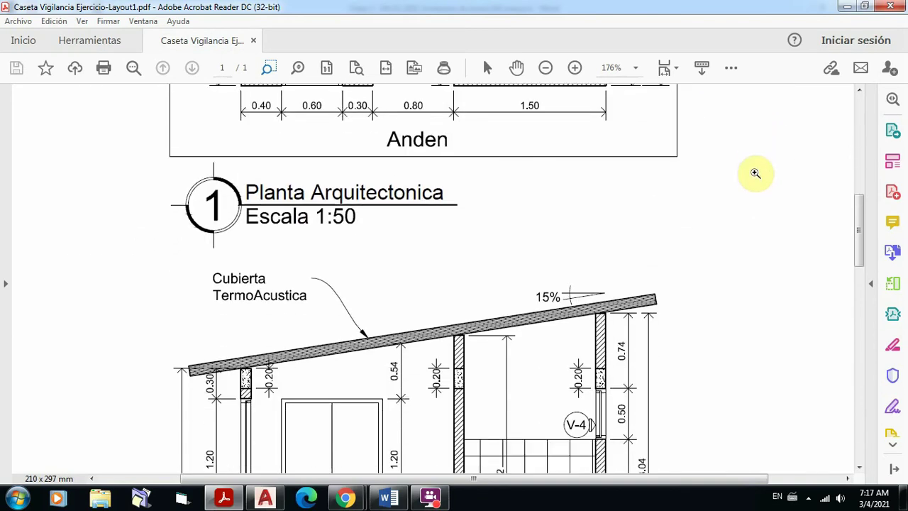
pyautogui.scroll(-6, 754, 172)
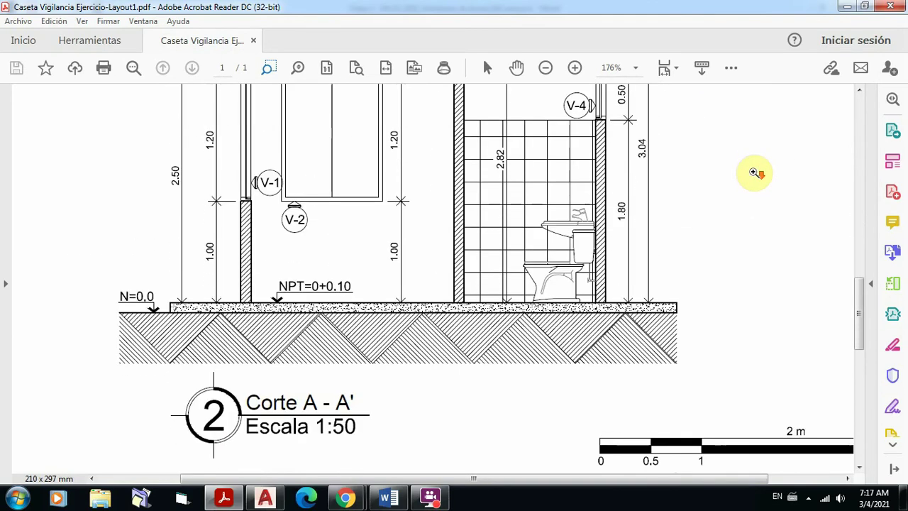
pyautogui.scroll(6, 754, 213)
pyautogui.scroll(10, 754, 160)
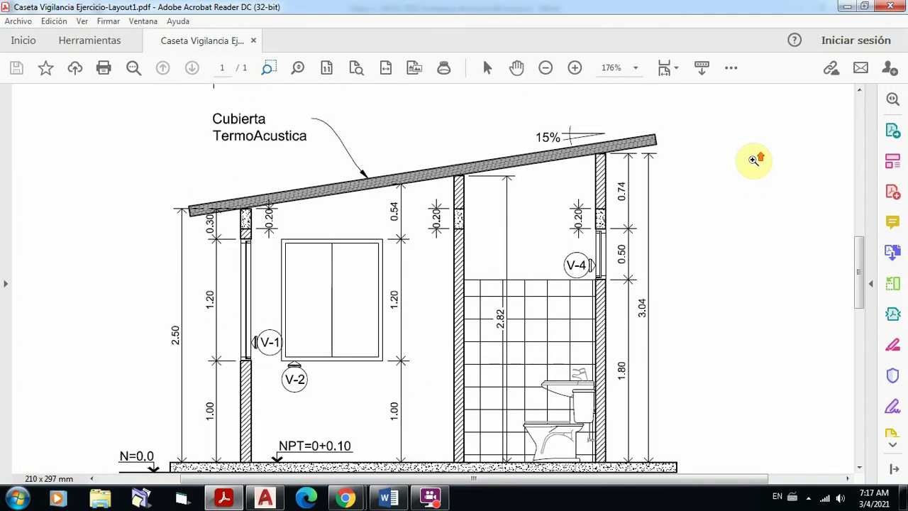
pyautogui.scroll(4, 753, 159)
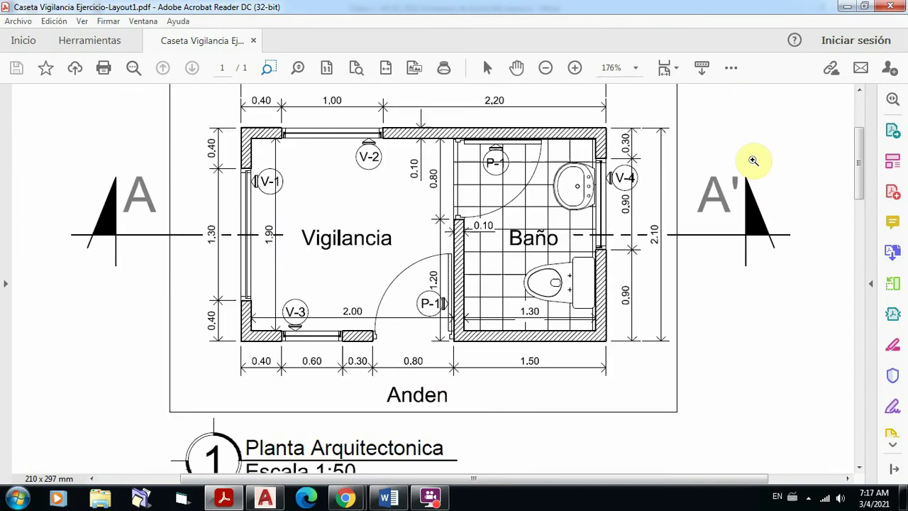
pyautogui.scroll(1, 759, 142)
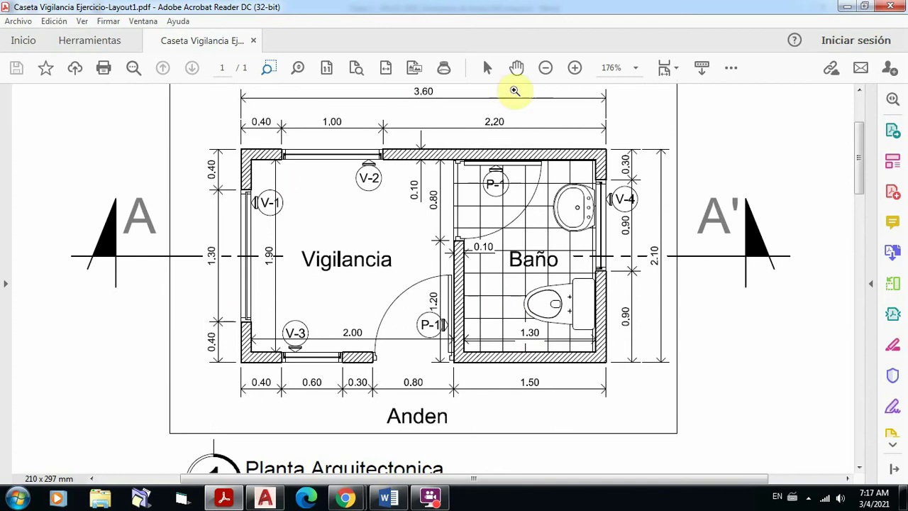
pyautogui.scroll(1, 745, 157)
pyautogui.scroll(5, 745, 156)
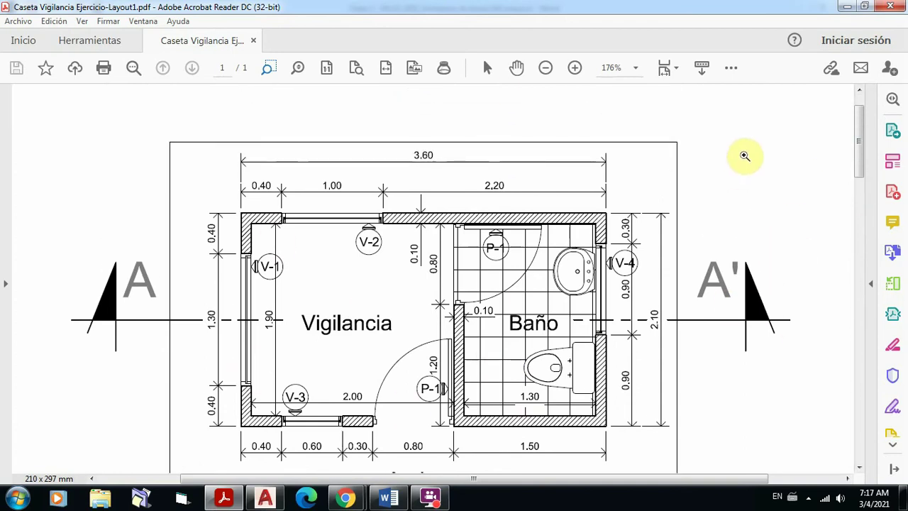
pyautogui.scroll(-4, 746, 155)
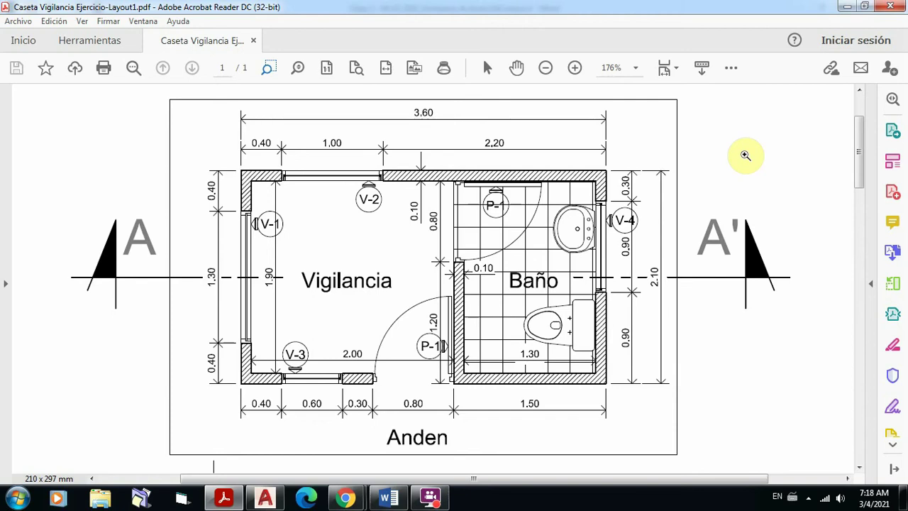
pyautogui.scroll(2, 746, 154)
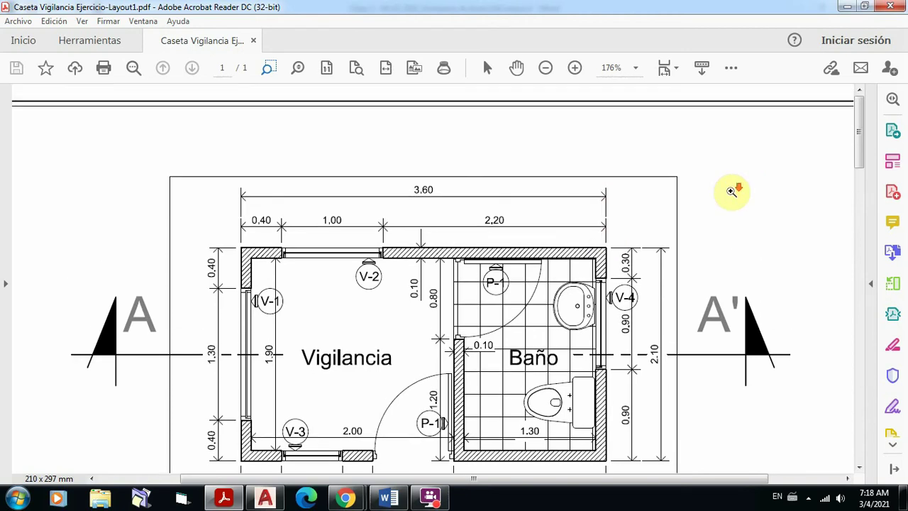
pyautogui.scroll(-3, 733, 192)
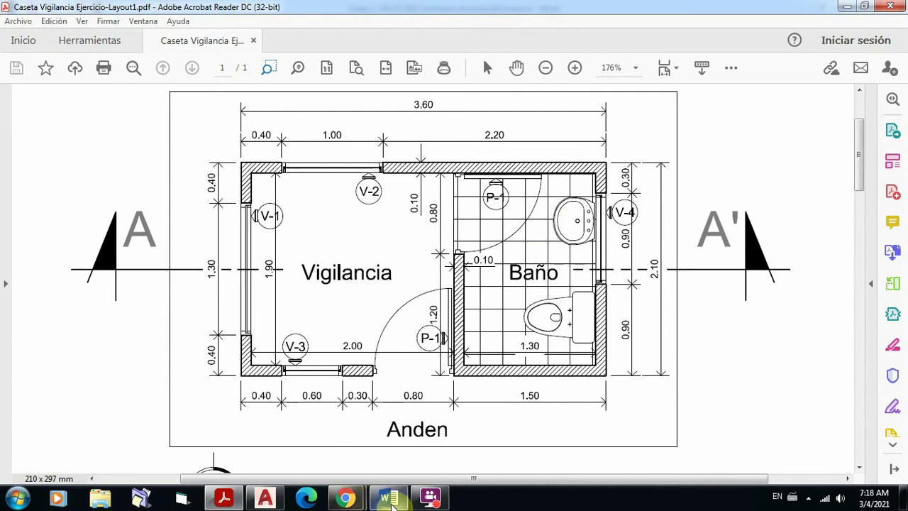
pyautogui.click(389, 499)
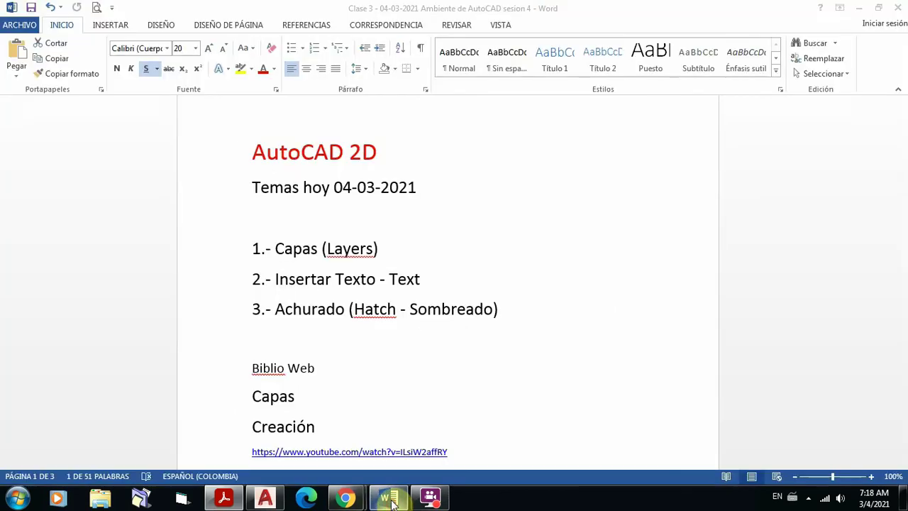
# Step: Highlight 'Hatch - Sombreado' in topic 3, then bring the Caseta Vigilancia PDF back to front
pyautogui.click(352, 310)
pyautogui.moveTo(474, 319); pyautogui.dragTo(474, 320)
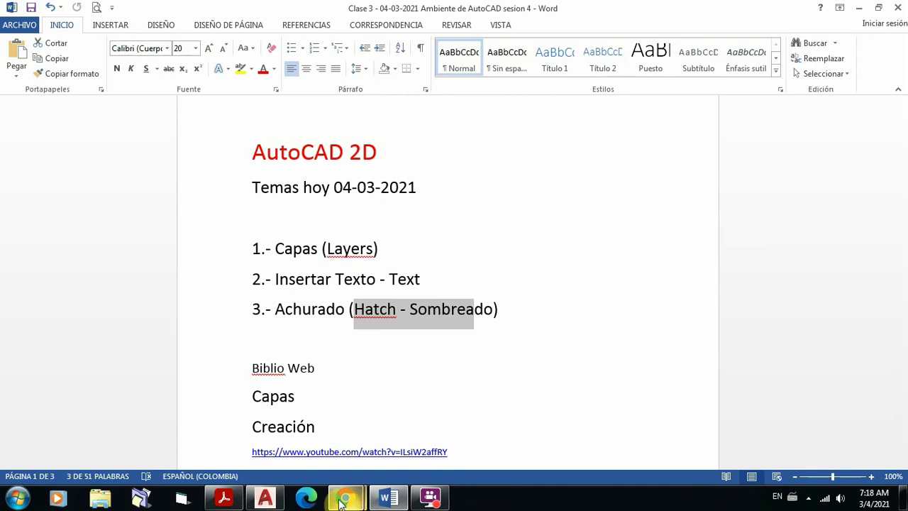
pyautogui.moveTo(264, 500)
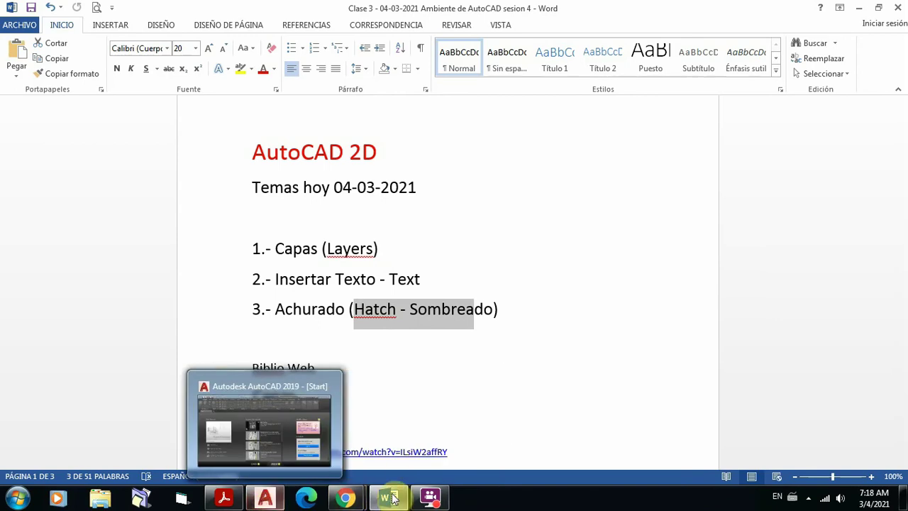
pyautogui.moveTo(387, 500)
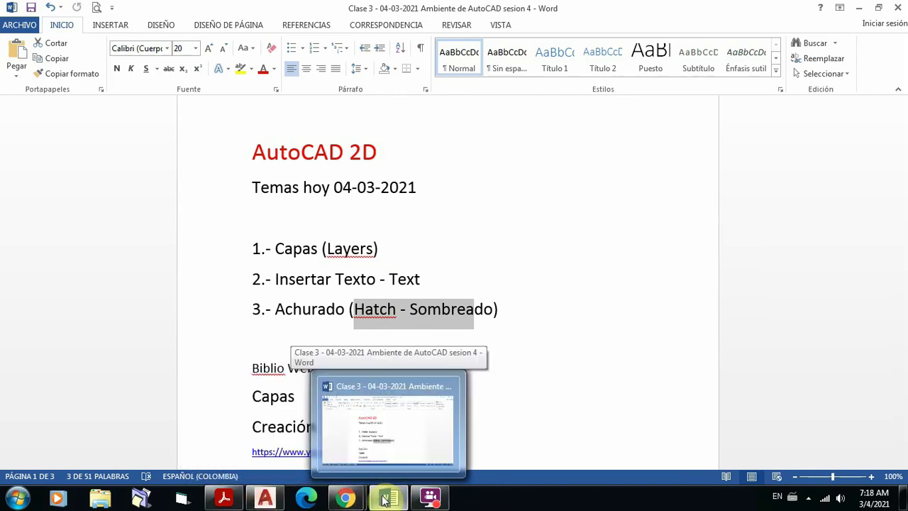
pyautogui.click(225, 499)
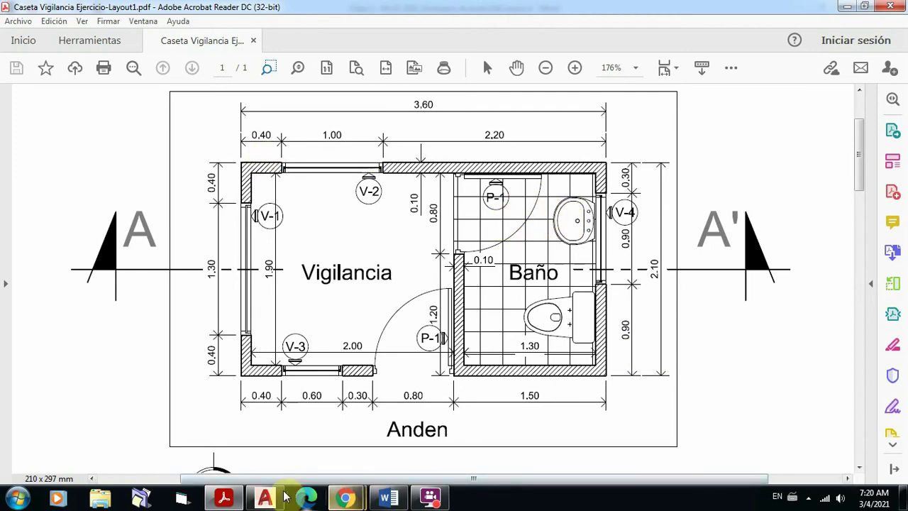
# Step: Switch from the floor-plan PDF to AutoCAD 2019's Start page
pyautogui.moveTo(265, 501)
pyautogui.click(266, 434)
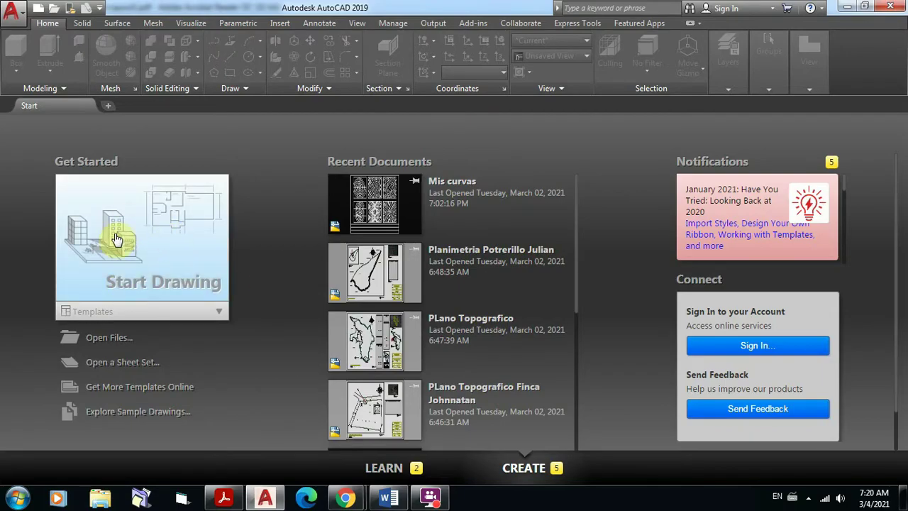
# Step: Create blank Drawing1.dwg with the grid turned off via F7, then bring Google Meet forward
pyautogui.click(152, 238)
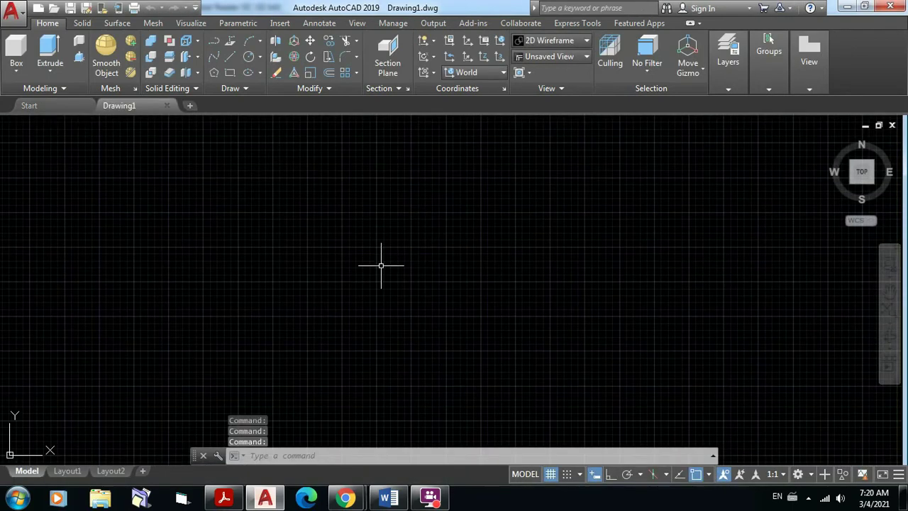
pyautogui.press('F7')
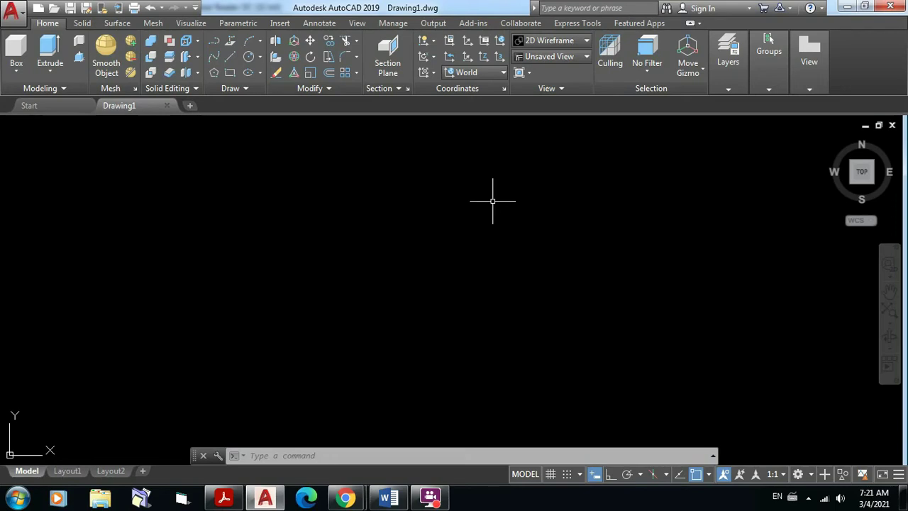
pyautogui.moveTo(350, 502)
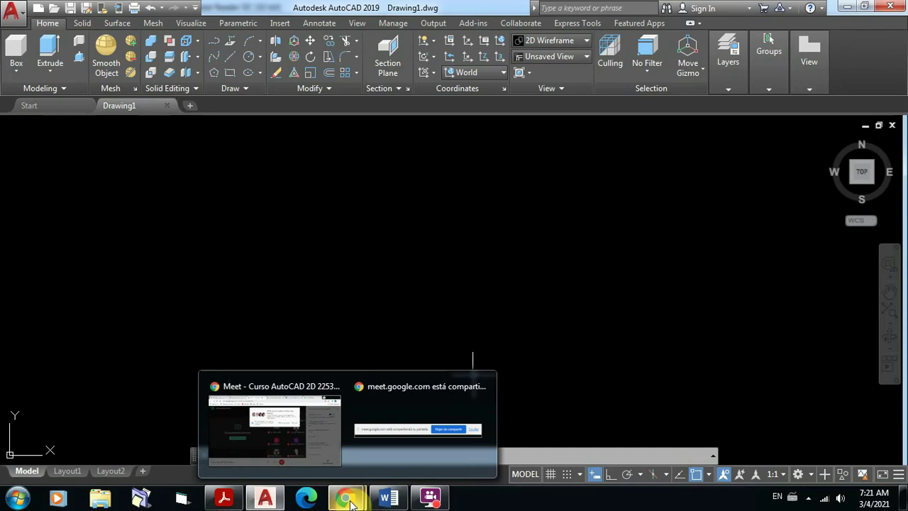
pyautogui.click(328, 449)
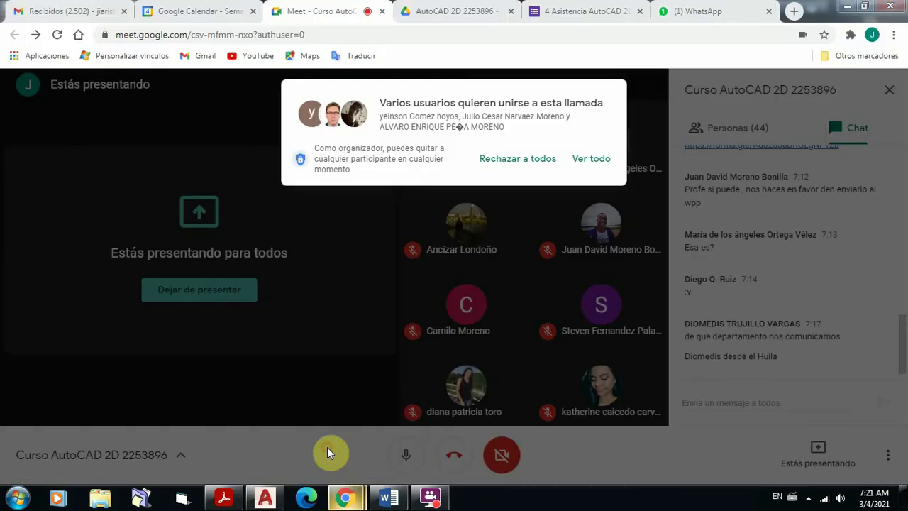
# Step: Open the full waiting list and admit all three people asking to join the Meet call
pyautogui.click(595, 160)
pyautogui.click(592, 163)
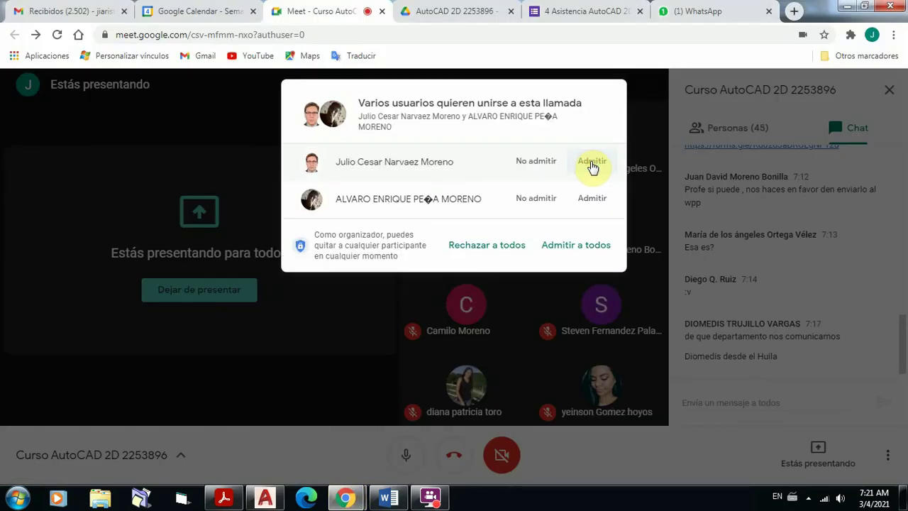
pyautogui.click(593, 163)
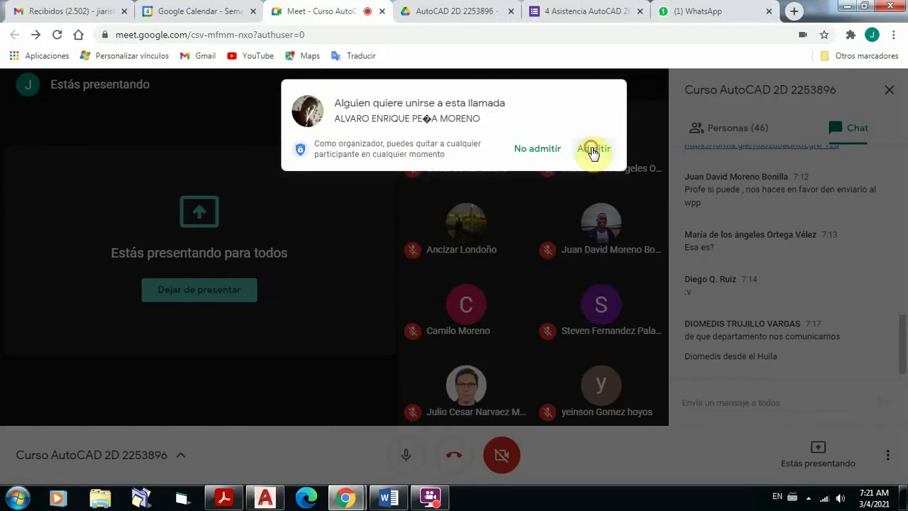
pyautogui.click(594, 150)
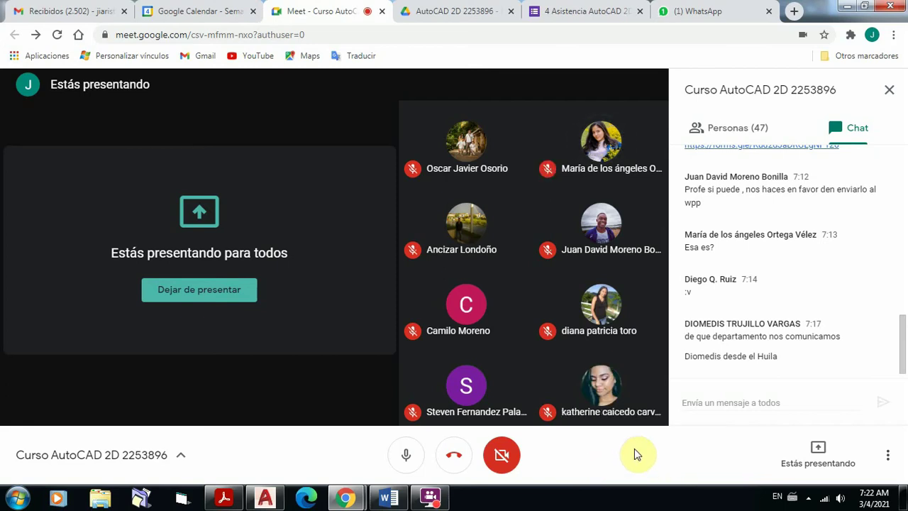
pyautogui.moveTo(390, 500)
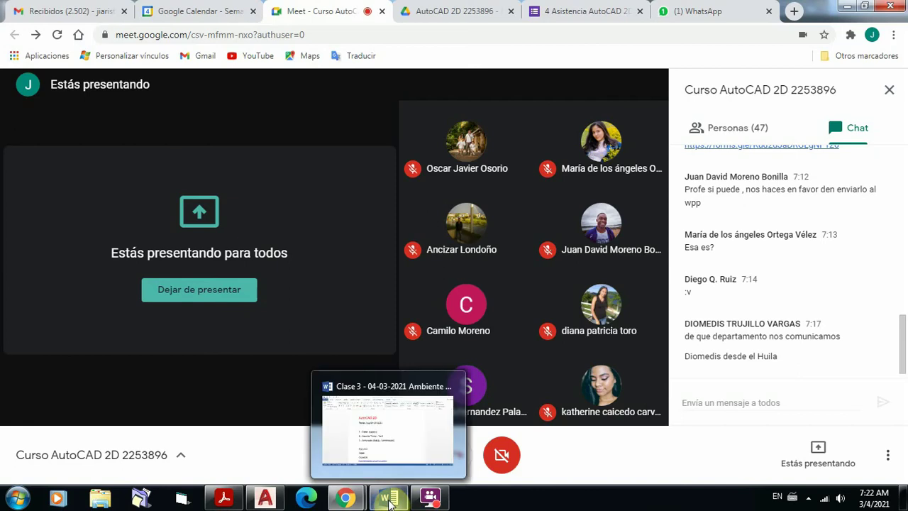
# Step: Back in AutoCAD's Drawing1, toggle the grid on and off twice, leaving it off
pyautogui.click(265, 501)
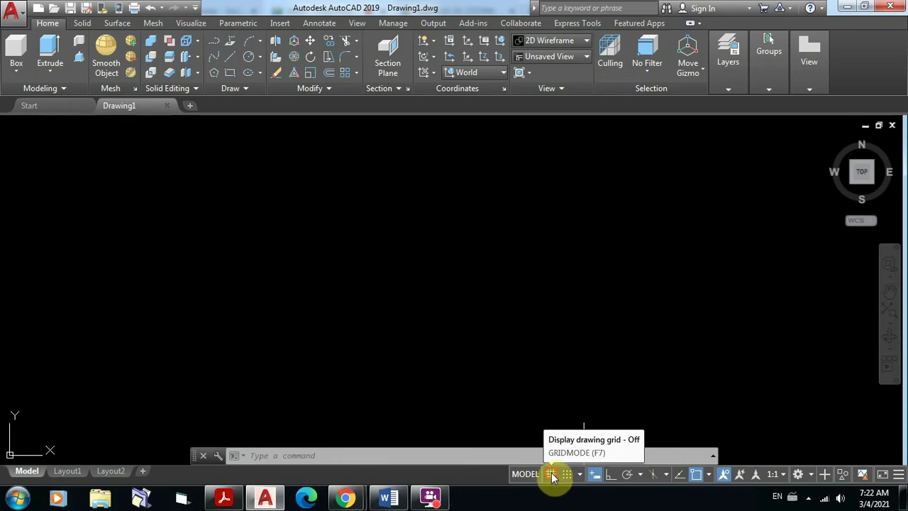
pyautogui.click(551, 474)
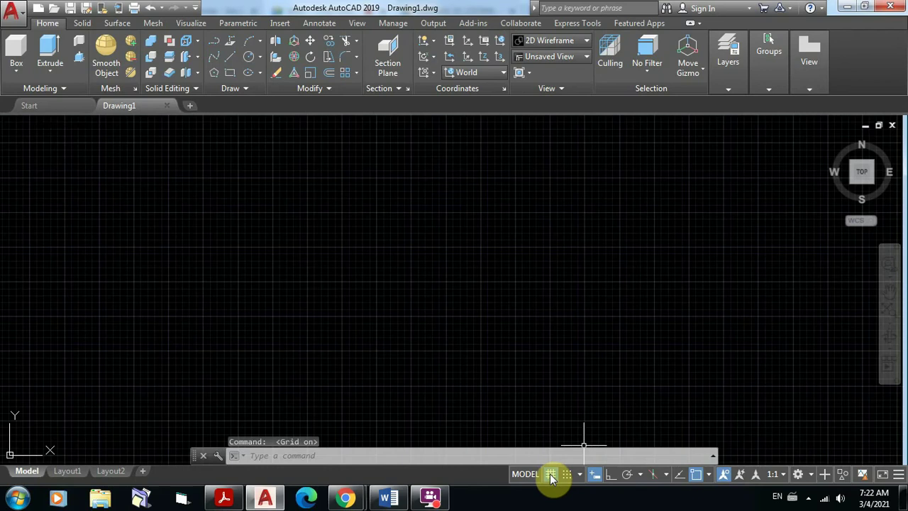
pyautogui.click(552, 475)
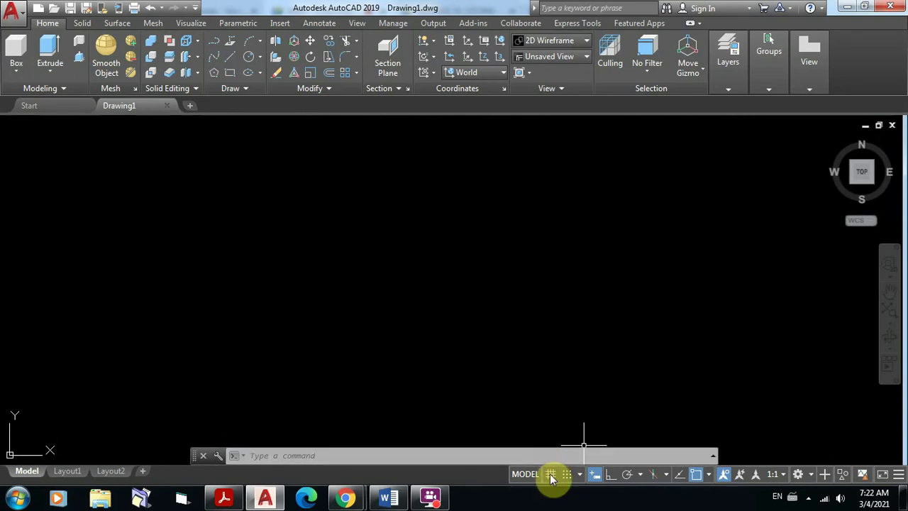
pyautogui.click(552, 476)
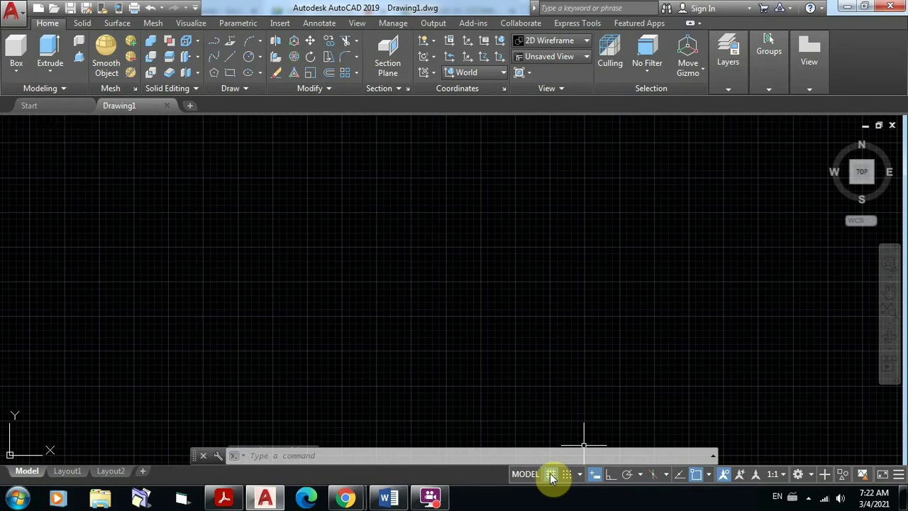
pyautogui.click(553, 476)
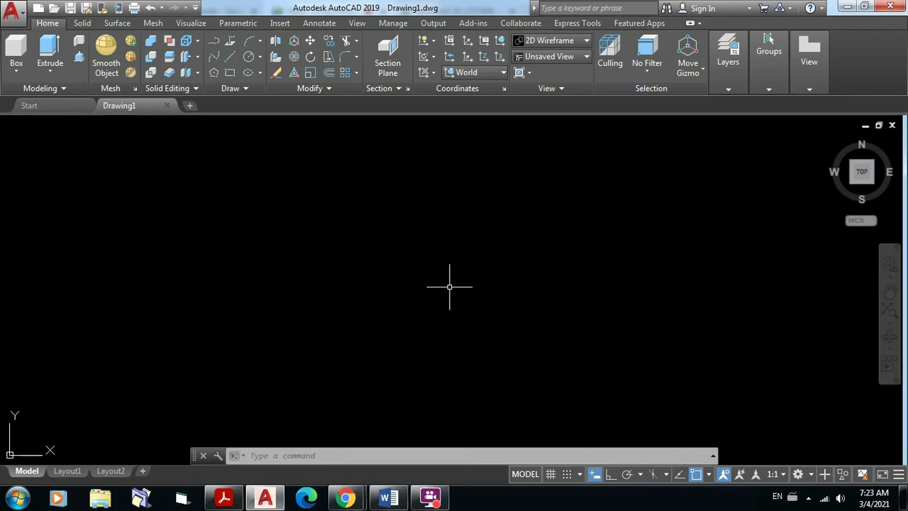
pyautogui.click(449, 286)
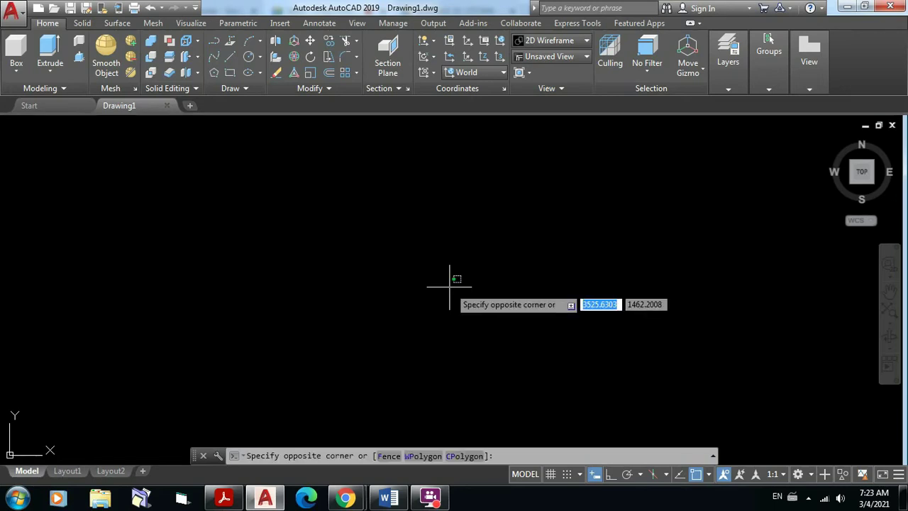
pyautogui.press('Escape')
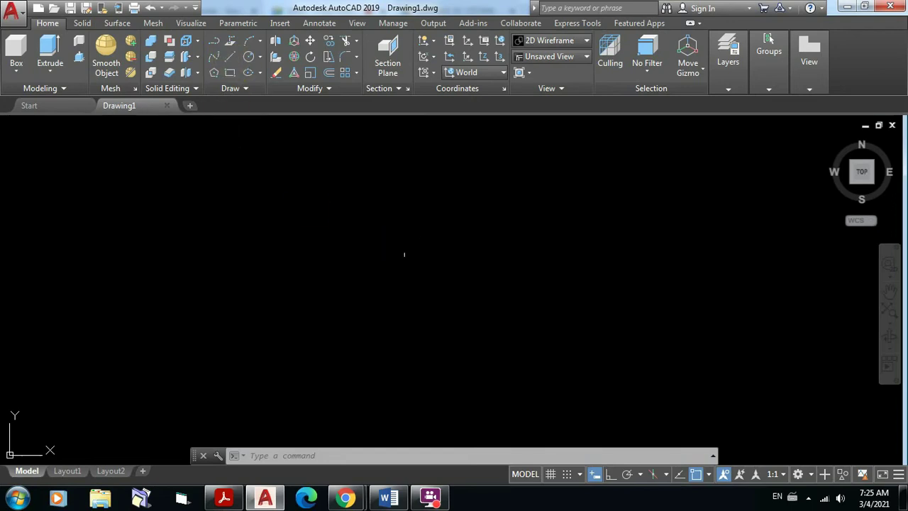
pyautogui.click(319, 226)
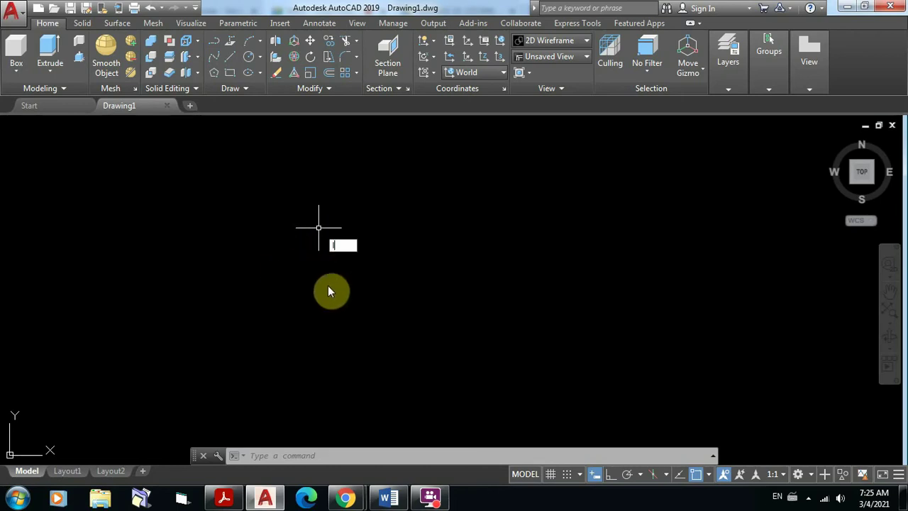
pyautogui.press('Return')
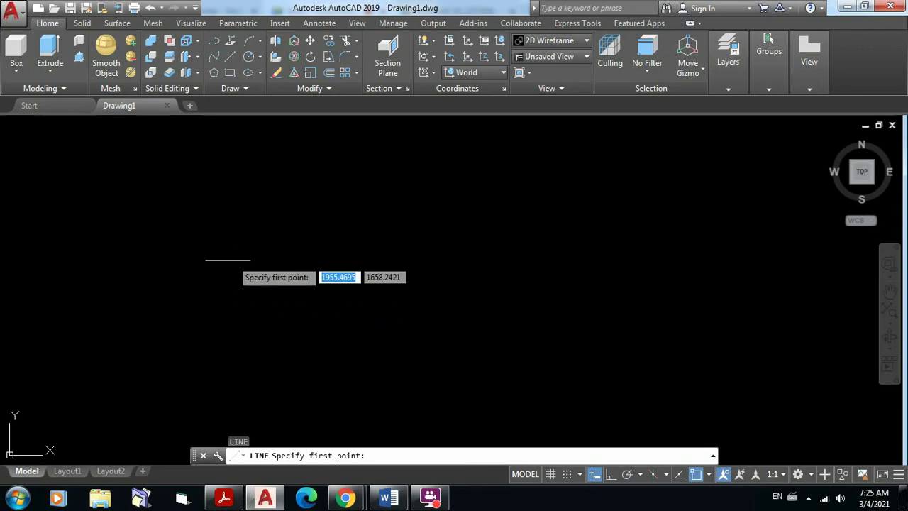
pyautogui.click(225, 228)
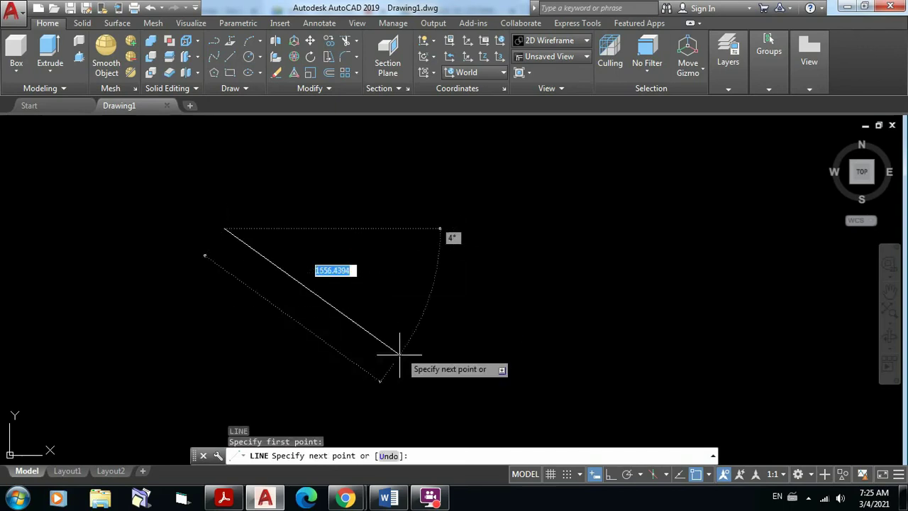
pyautogui.press('Escape')
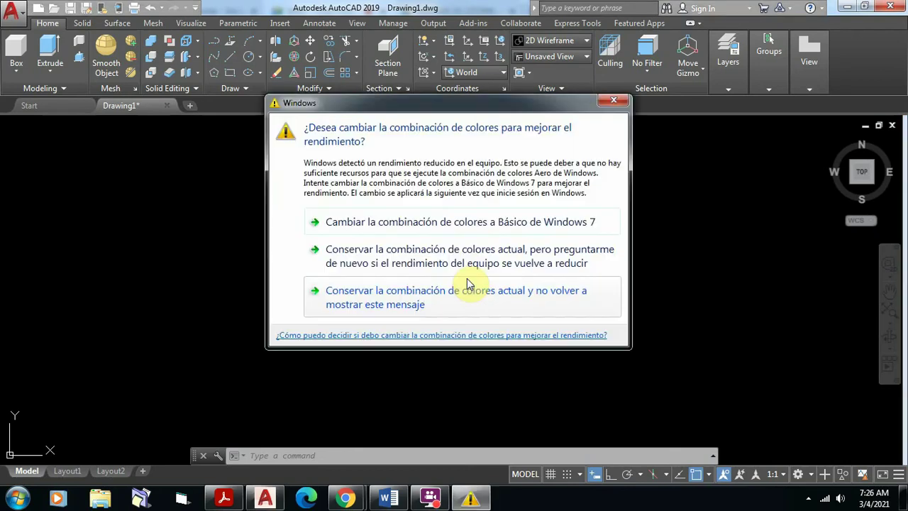
# Step: Dismiss the colour-scheme warning, minimize AutoCAD and bring up the Caseta Vigilancia PDF in Acrobat
pyautogui.click(614, 101)
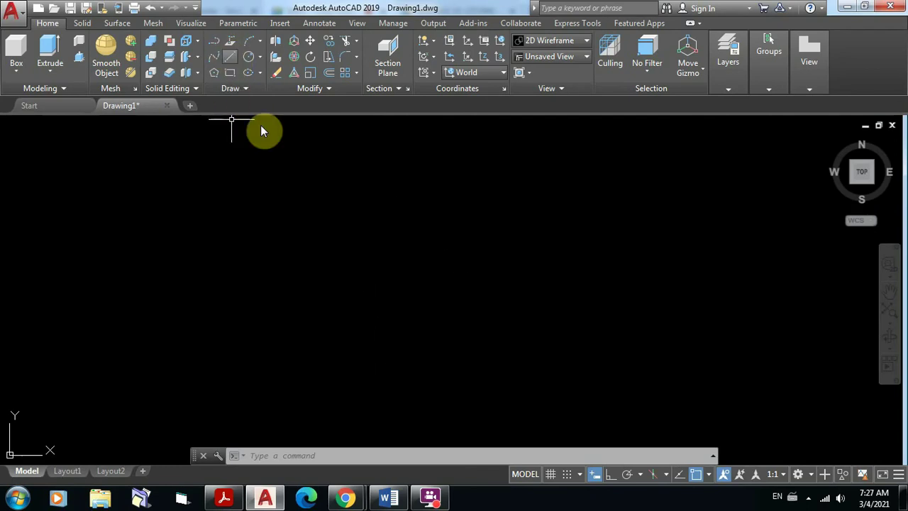
pyautogui.click(264, 498)
pyautogui.click(225, 499)
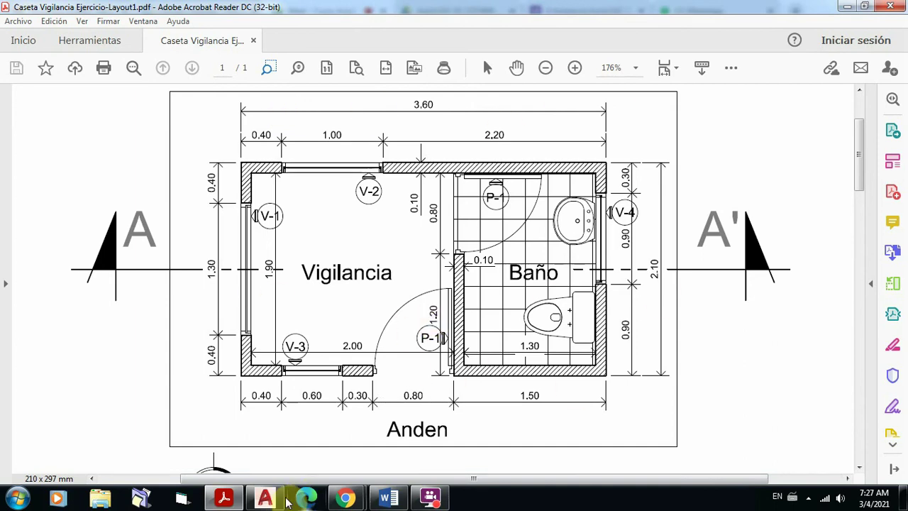
# Step: Highlight the 'Capas (Layers)' topic on line 1 of the Word outline, then return to AutoCAD
pyautogui.click(267, 499)
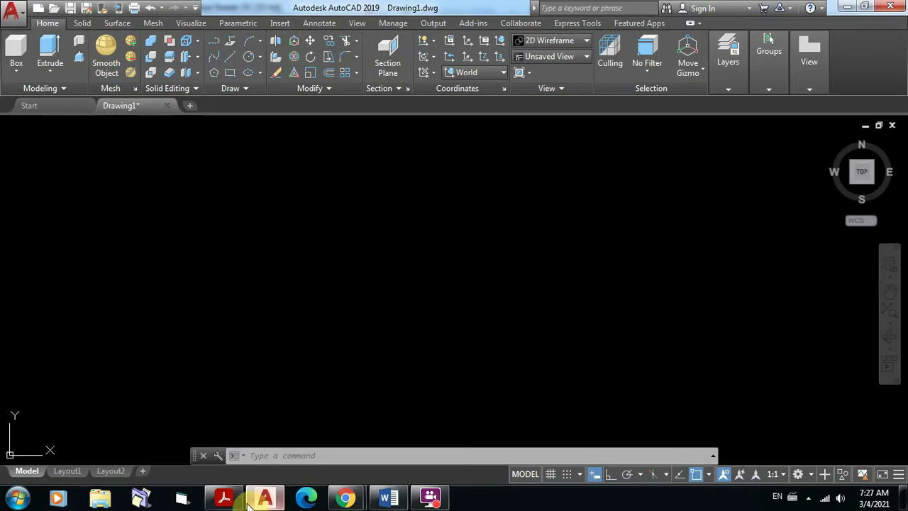
pyautogui.click(389, 499)
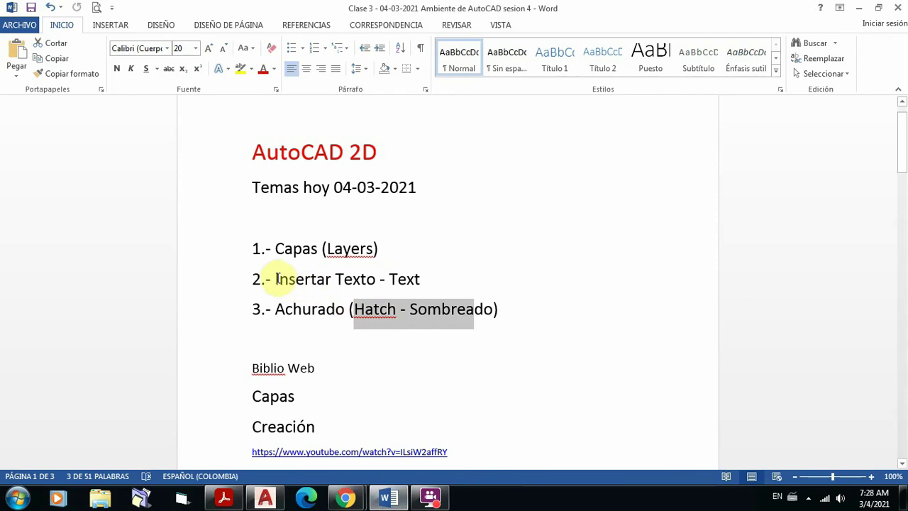
pyautogui.moveTo(274, 248); pyautogui.dragTo(379, 259)
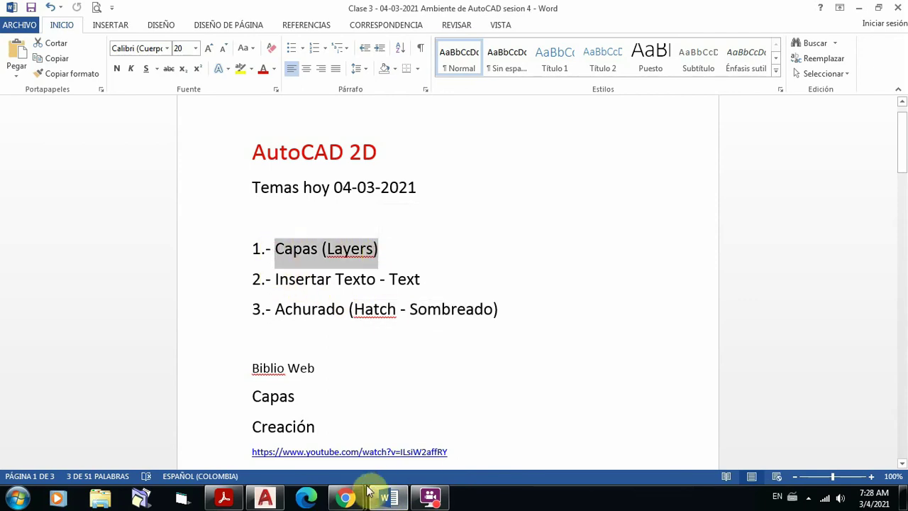
pyautogui.click(266, 499)
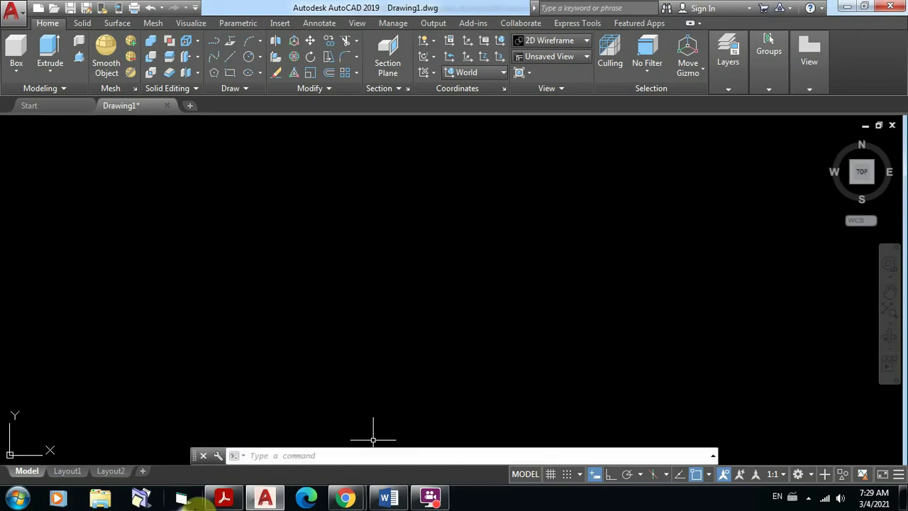
# Step: Switch from AutoCAD to the Caseta Vigilancia floor plan in Acrobat Reader
pyautogui.click(224, 497)
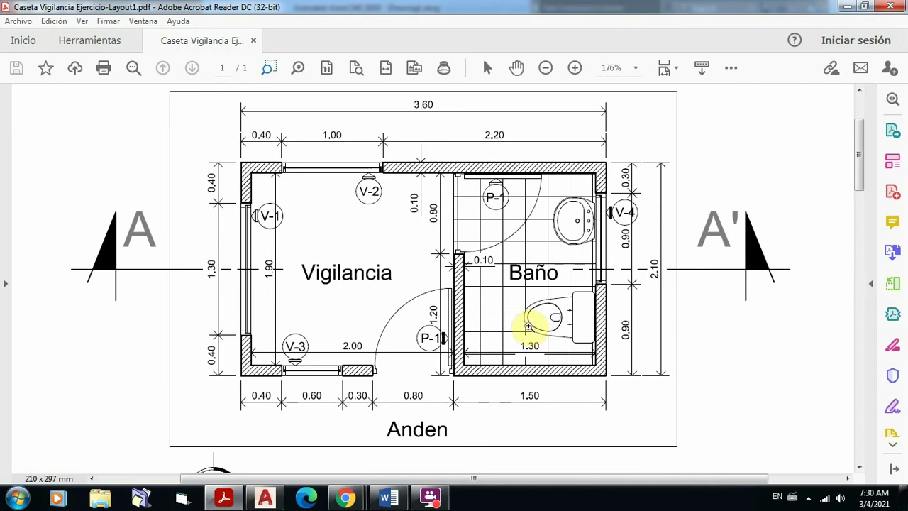
# Step: Scroll up the floor plan, admit the waiting Meet participant, and return to AutoCAD
pyautogui.scroll(1, 532, 306)
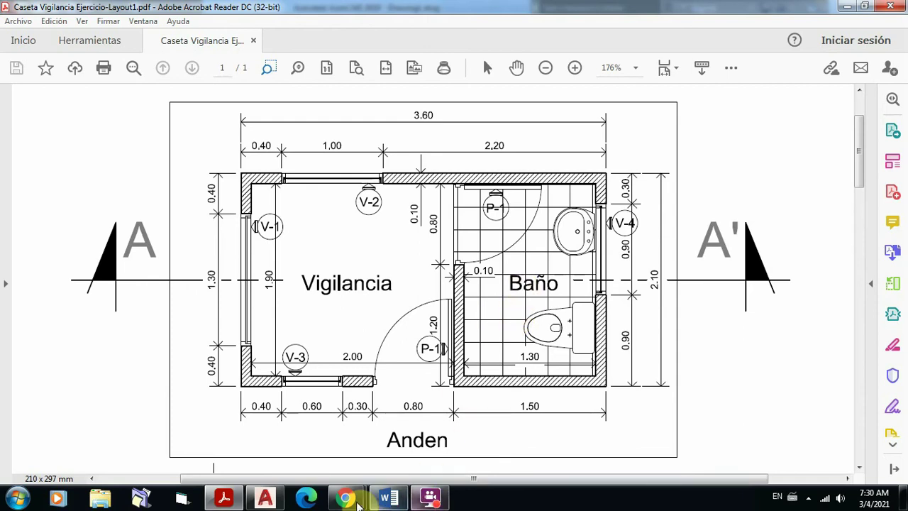
pyautogui.moveTo(343, 499)
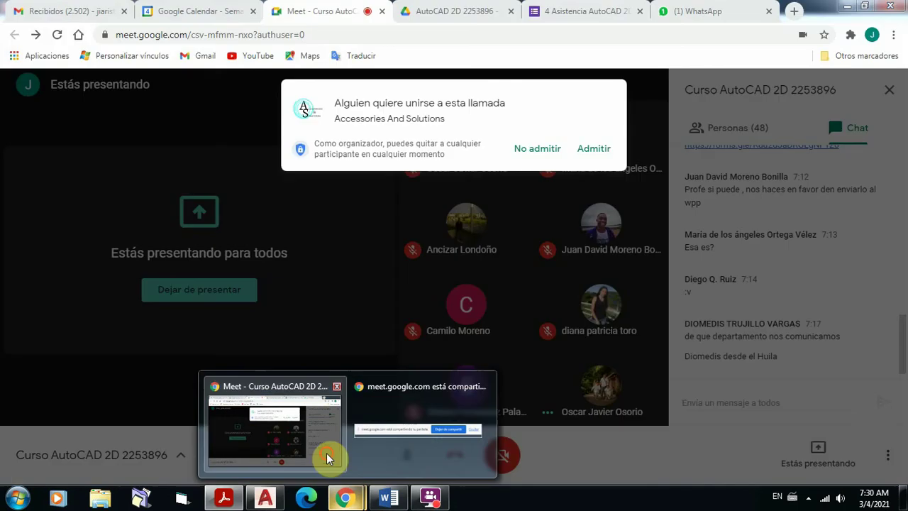
pyautogui.click(326, 447)
pyautogui.click(592, 148)
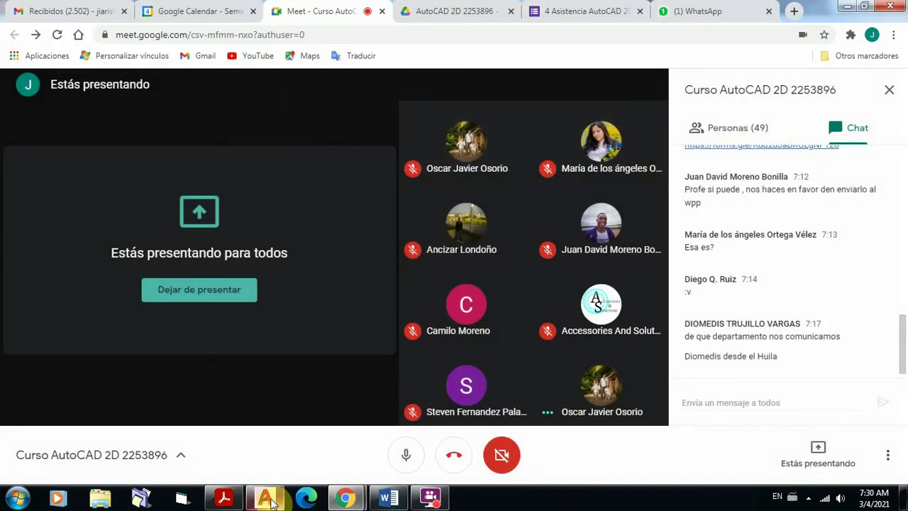
pyautogui.moveTo(271, 498)
pyautogui.click(266, 397)
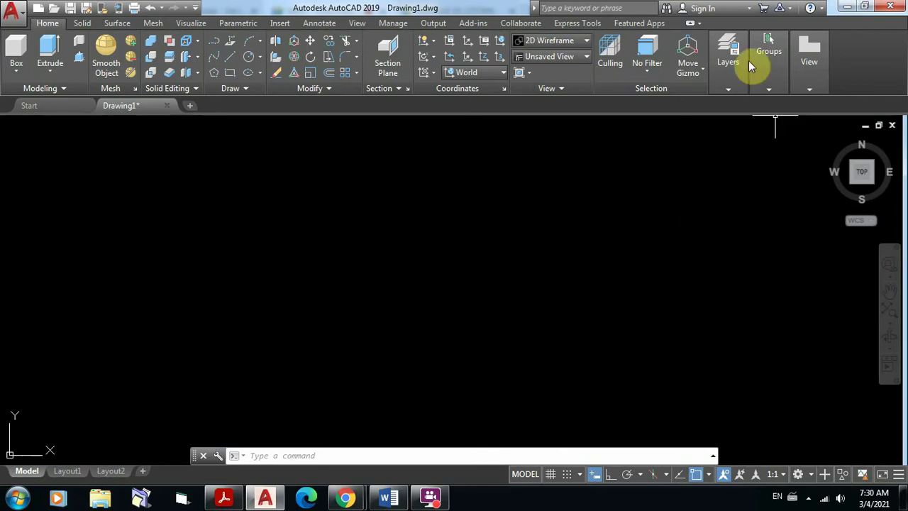
# Step: Expand the Layers panel slideout on the Home tab
pyautogui.click(729, 43)
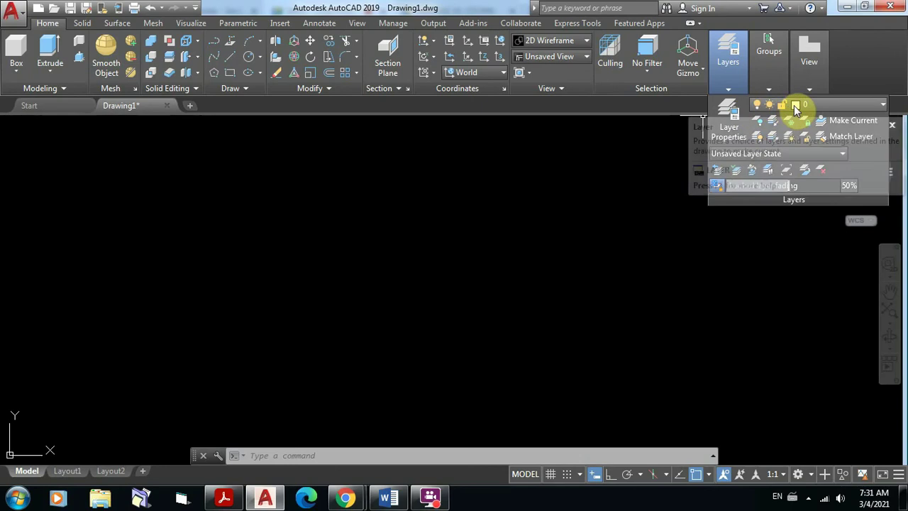
# Step: Open the layer dropdown to confirm only layer 0 exists, then switch to Word's class notes
pyautogui.click(881, 109)
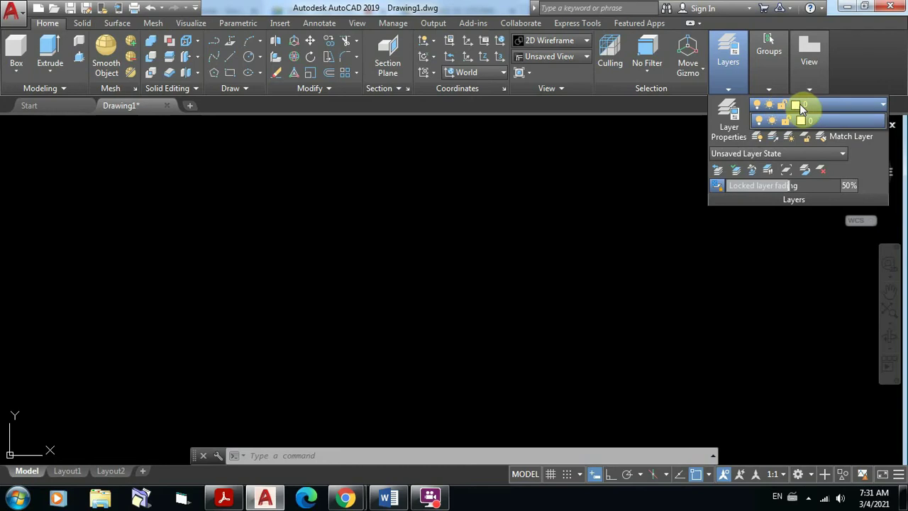
pyautogui.click(470, 324)
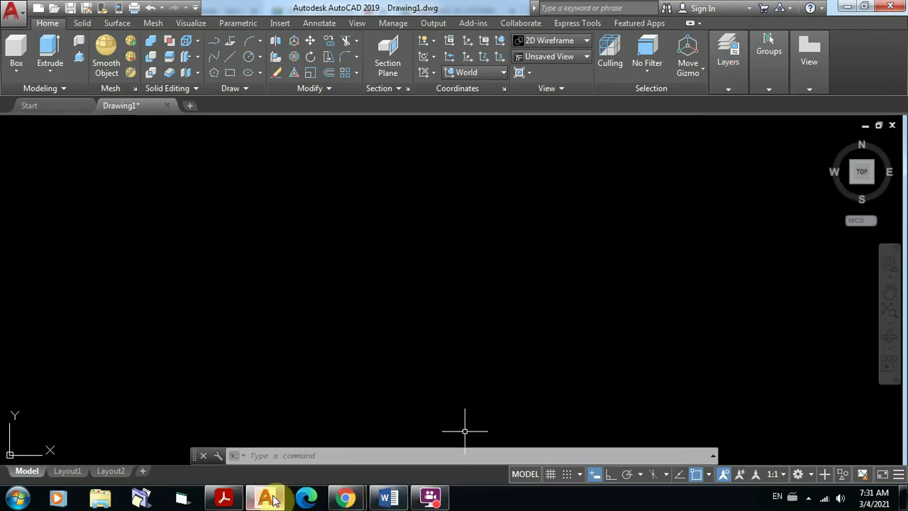
pyautogui.click(386, 498)
# Step: On the next page, select the 'Capas' and 'Principal capa 0' lines, then return to AutoCAD
pyautogui.scroll(-8, 519, 187)
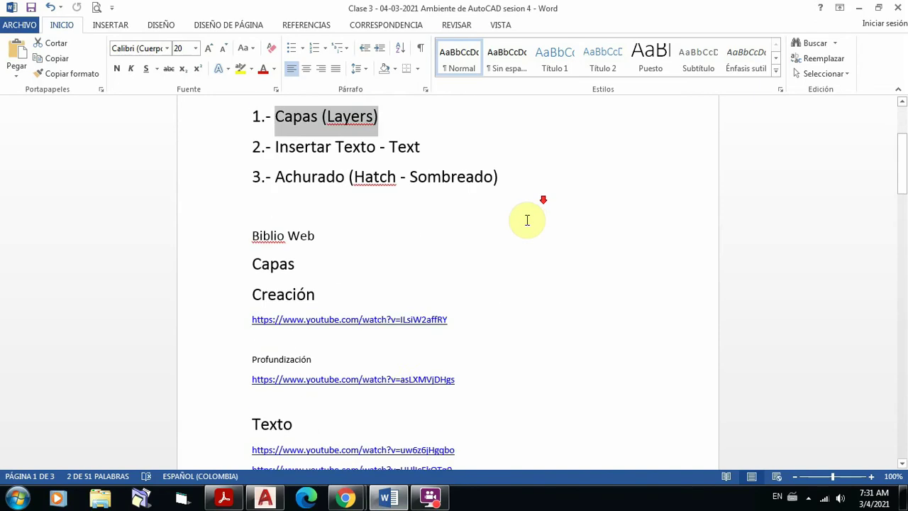
pyautogui.scroll(-6, 527, 221)
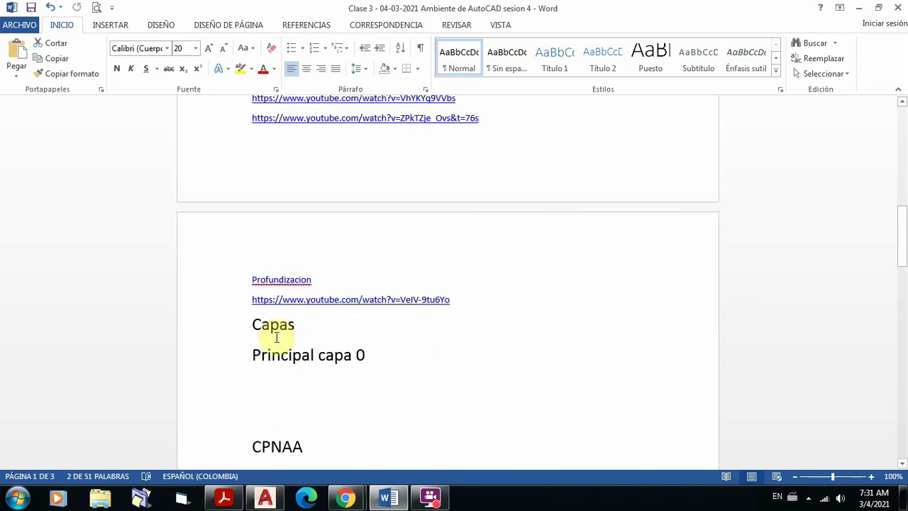
pyautogui.click(246, 323)
pyautogui.moveTo(246, 323); pyautogui.dragTo(368, 359)
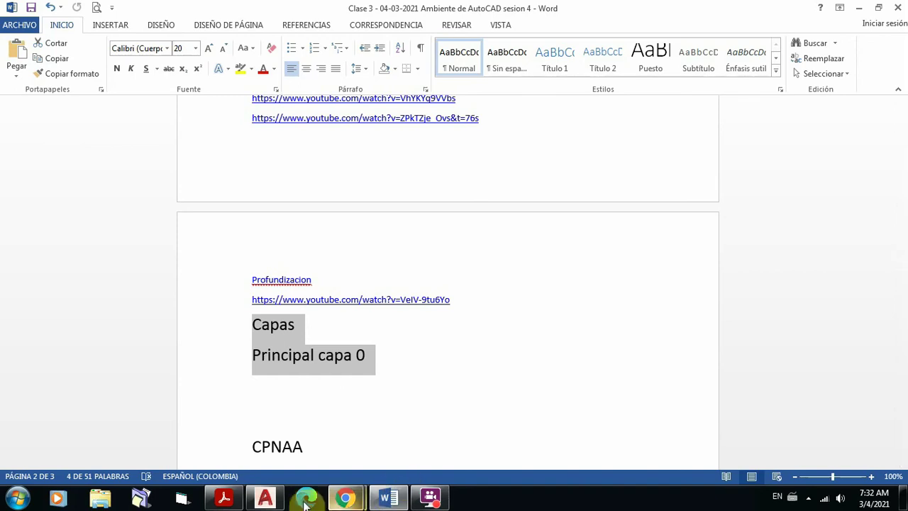
pyautogui.moveTo(274, 500)
pyautogui.click(325, 412)
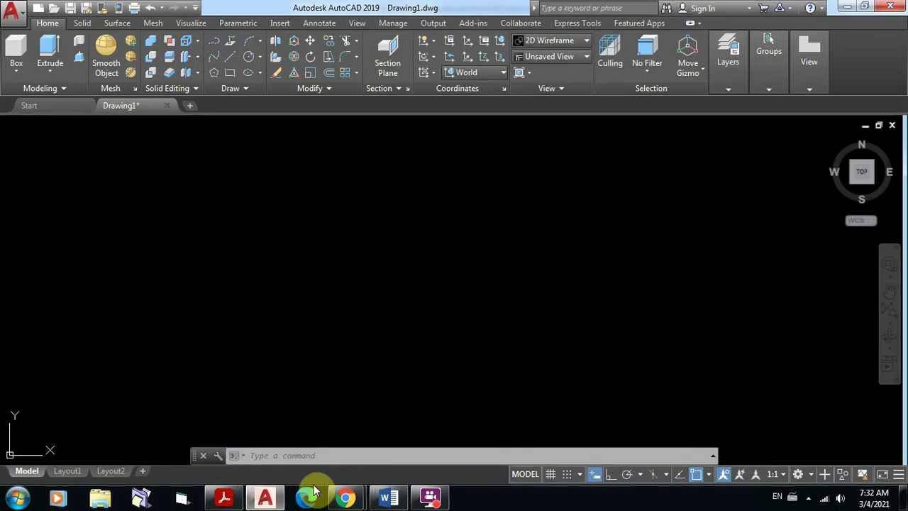
# Step: Bring Meet forward and admit the participant asking to join
pyautogui.moveTo(346, 501)
pyautogui.click(292, 447)
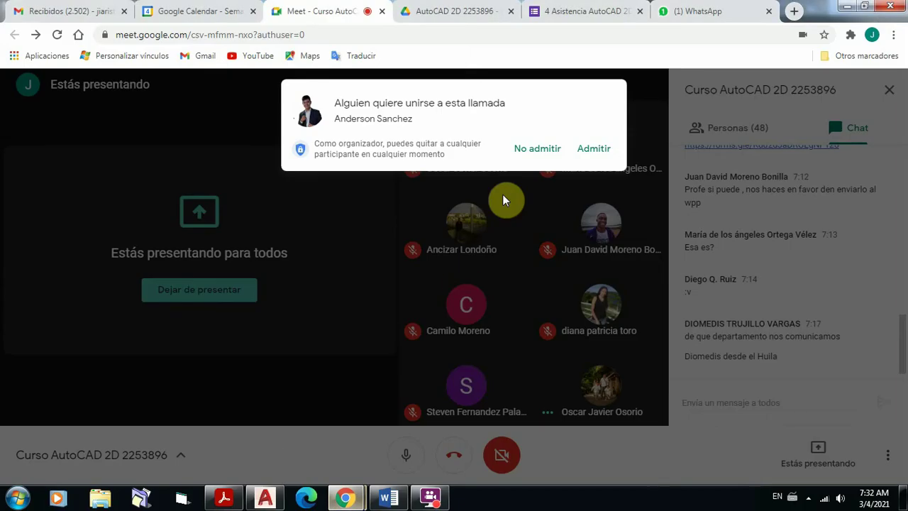
pyautogui.click(594, 150)
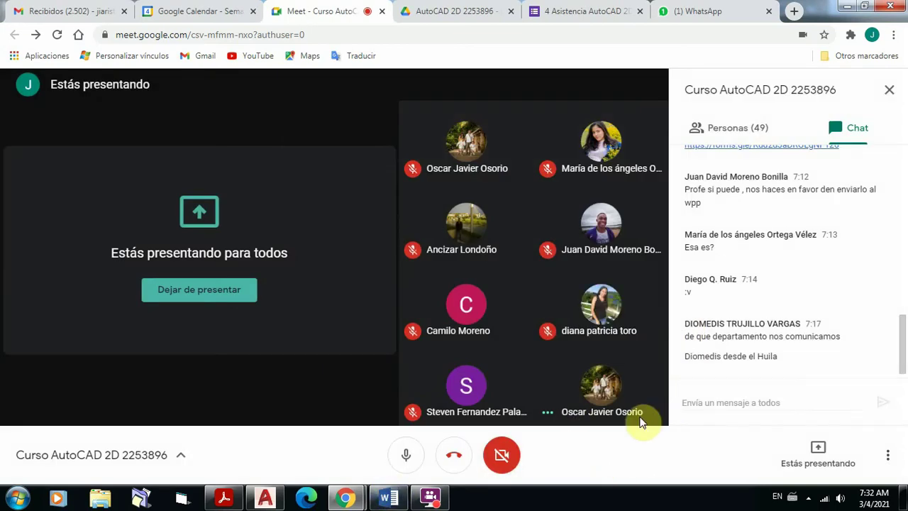
# Step: Paste and send the meeting link in the Meet chat twice
pyautogui.click(692, 406)
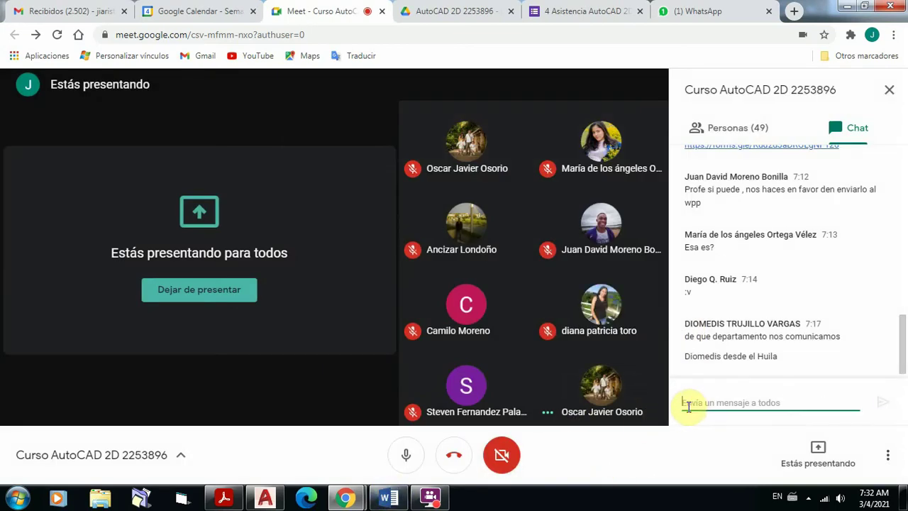
pyautogui.write('https://meet.google.com/csv-mfmm-nxo')
pyautogui.click(882, 402)
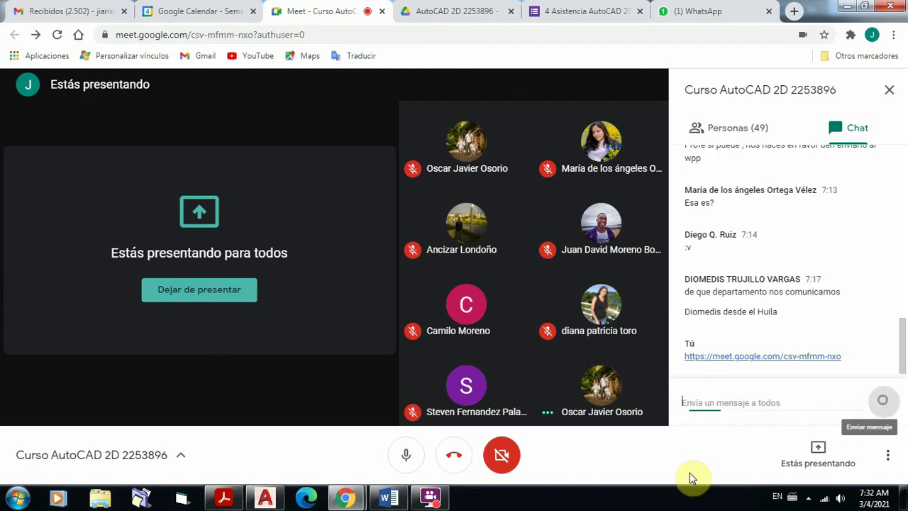
pyautogui.click(700, 400)
pyautogui.write('https://meet.google.com/csv-mfmm-nxo')
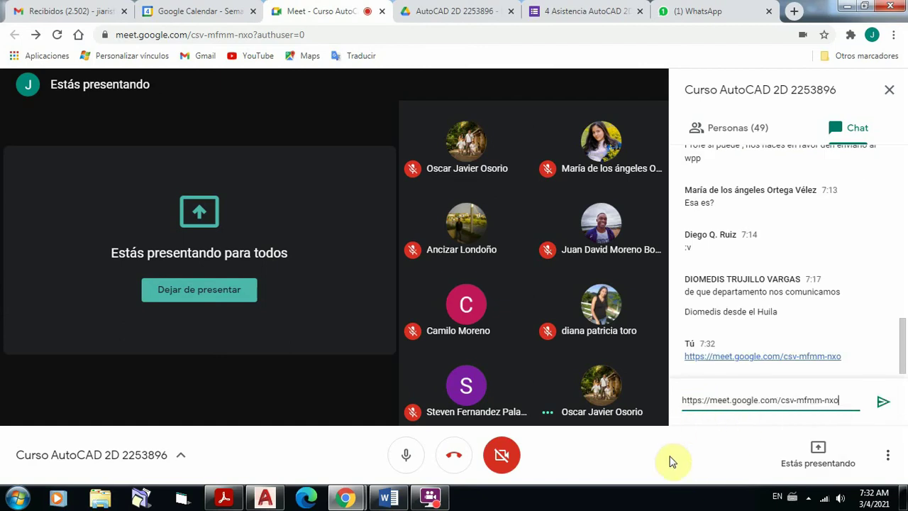
pyautogui.click(882, 401)
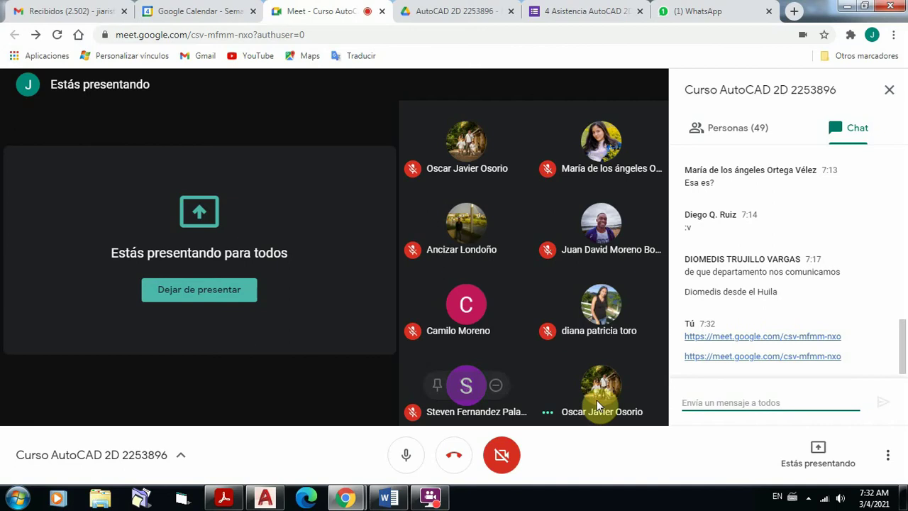
# Step: Check the class WhatsApp group, go back to the Meet tab, then bring AutoCAD to the front
pyautogui.click(699, 12)
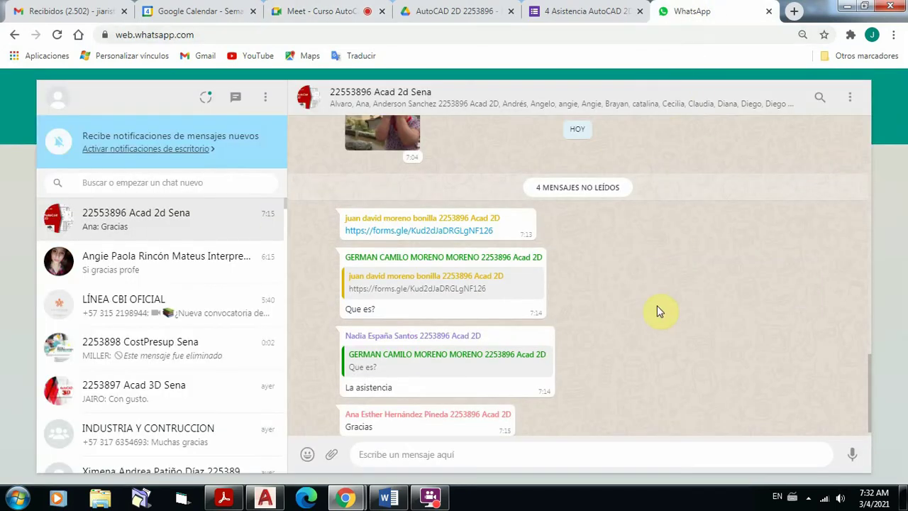
pyautogui.click(284, 12)
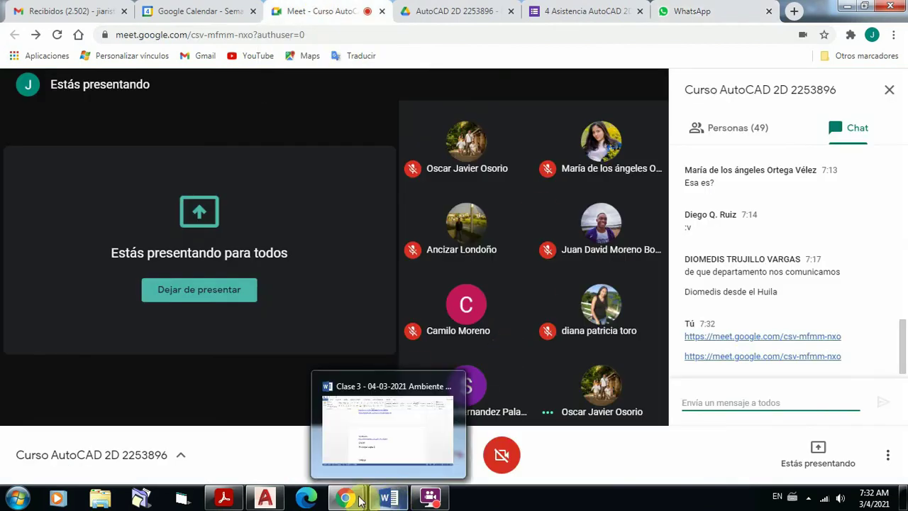
pyautogui.click(265, 498)
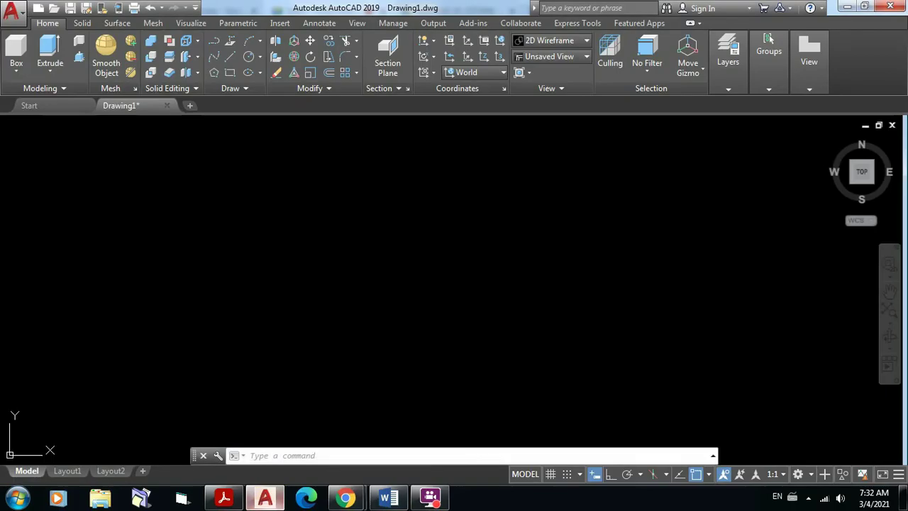
pyautogui.click(760, 93)
pyautogui.click(729, 90)
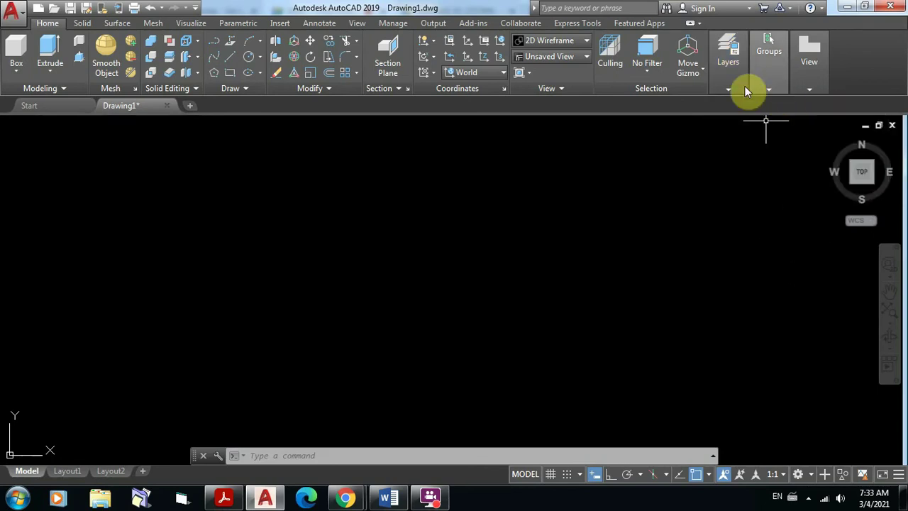
pyautogui.moveTo(743, 88)
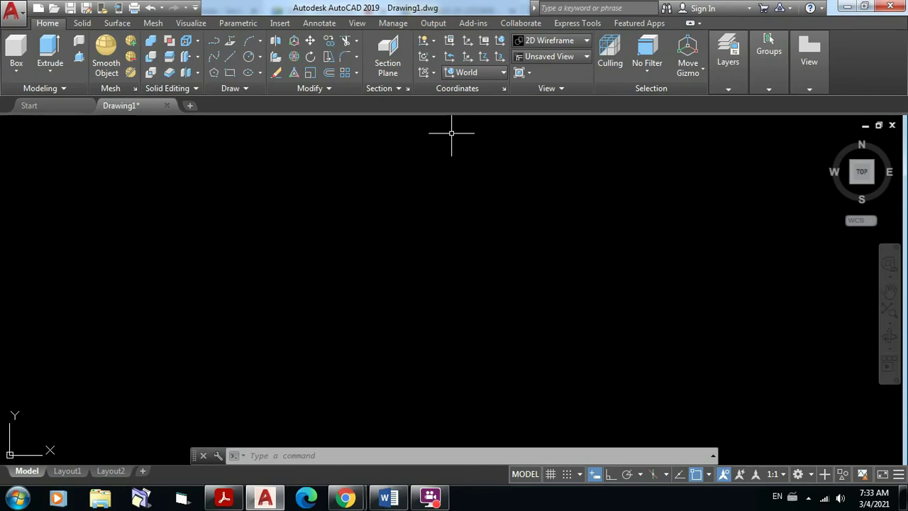
pyautogui.moveTo(395, 501)
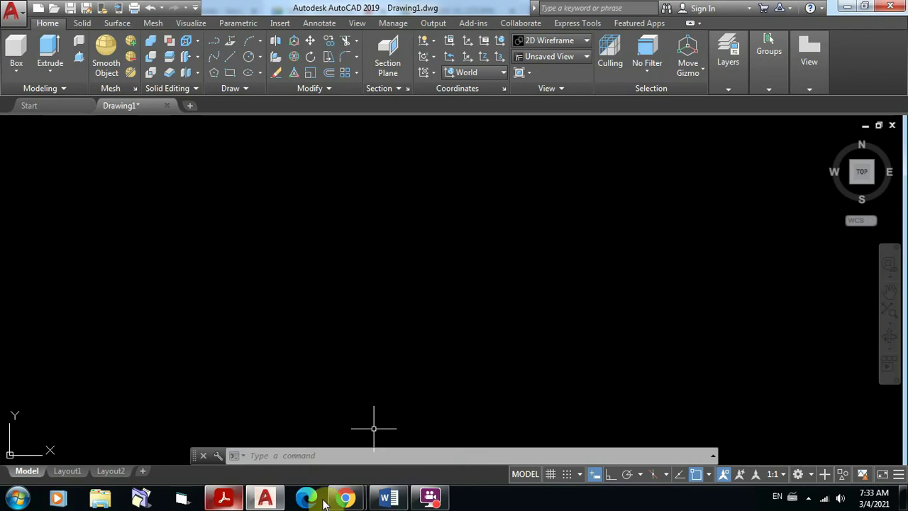
# Step: Copy the attendance form's share link from the Google Forms send dialog
pyautogui.moveTo(345, 499)
pyautogui.click(310, 438)
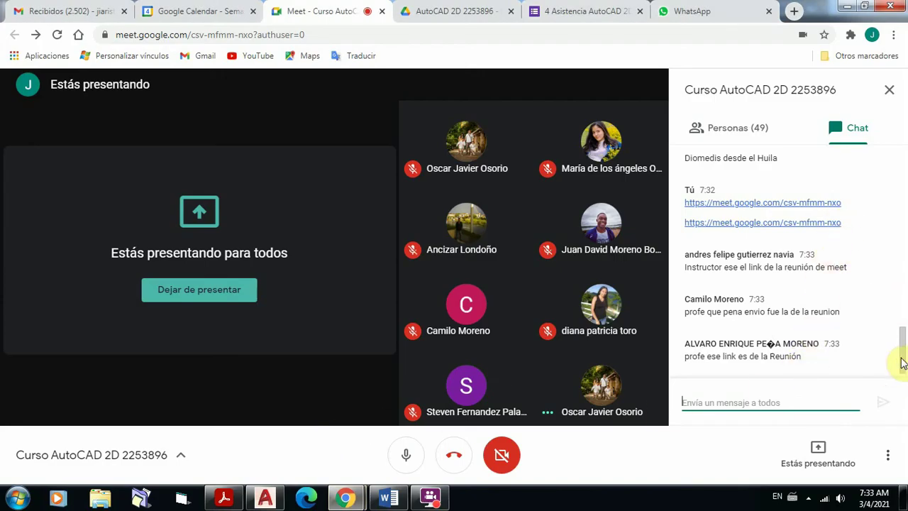
pyautogui.scroll(4, 902, 355)
pyautogui.scroll(-3, 902, 344)
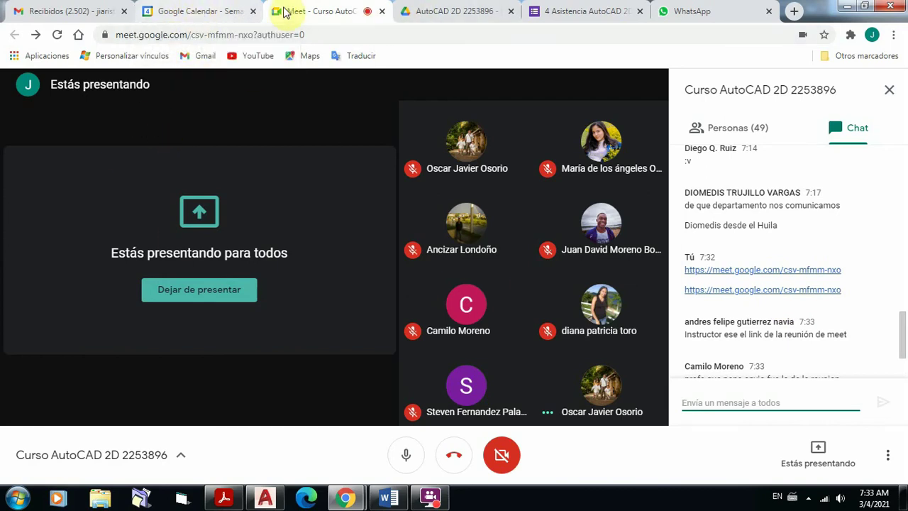
pyautogui.click(596, 12)
pyautogui.click(603, 293)
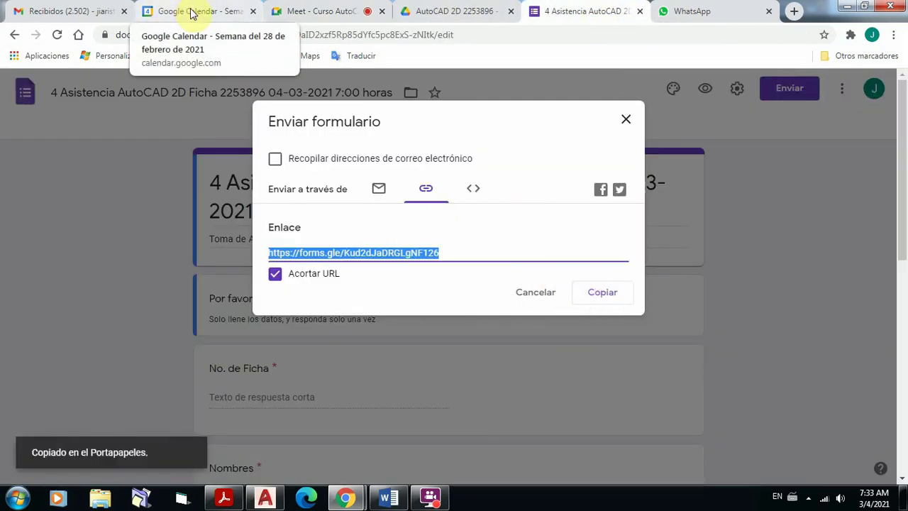
# Step: Post the attendance form link in the Meet class chat, then return to AutoCAD's Drawing1
pyautogui.click(287, 12)
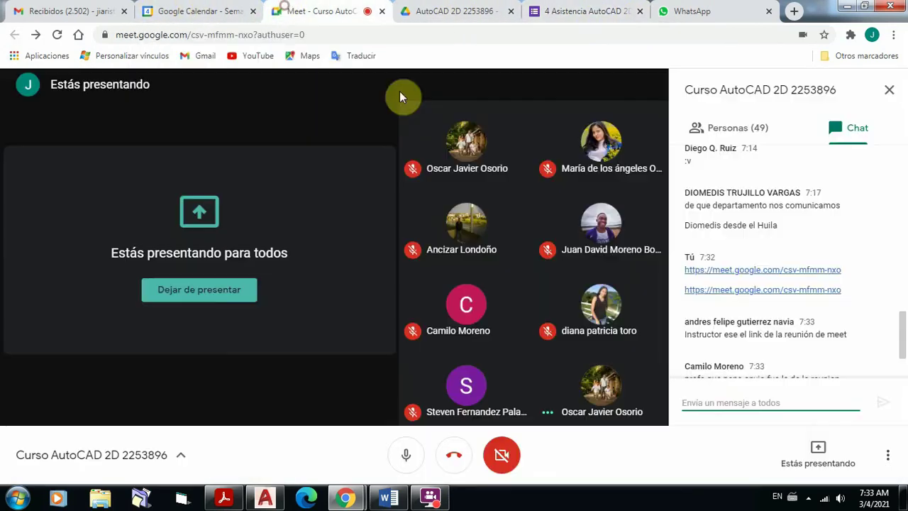
pyautogui.click(704, 402)
pyautogui.hotkey('ctrl', 'v')
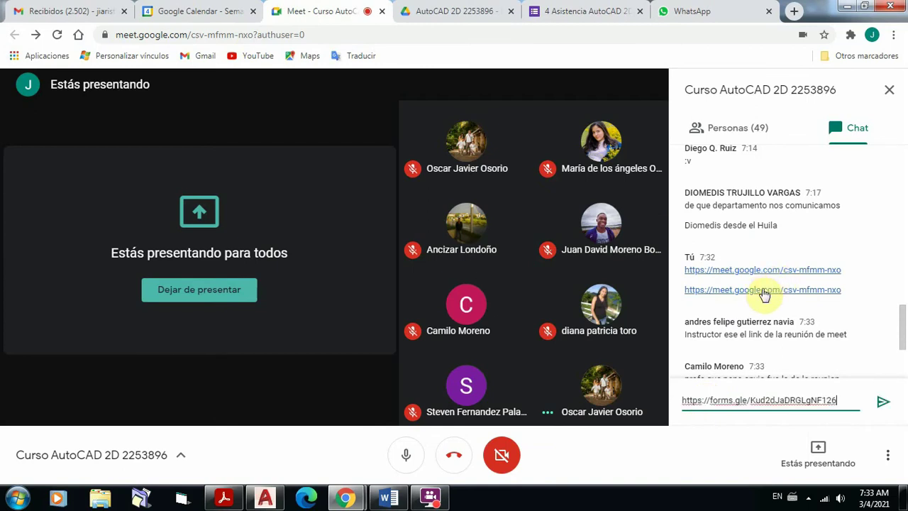
pyautogui.click(881, 407)
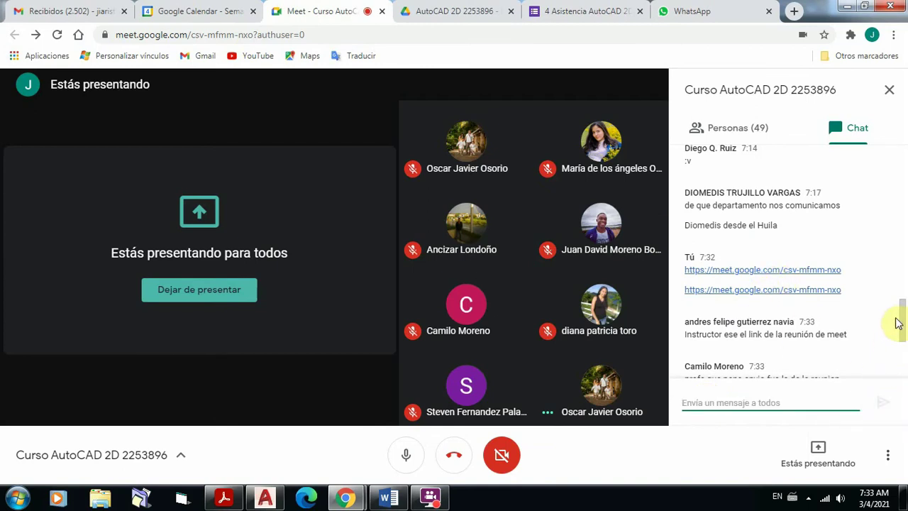
pyautogui.moveTo(899, 320); pyautogui.dragTo(902, 374)
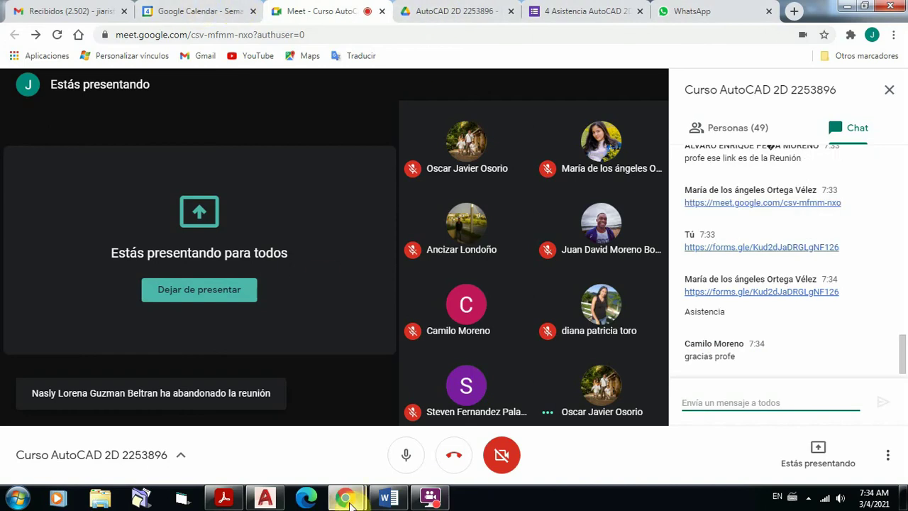
pyautogui.click(270, 499)
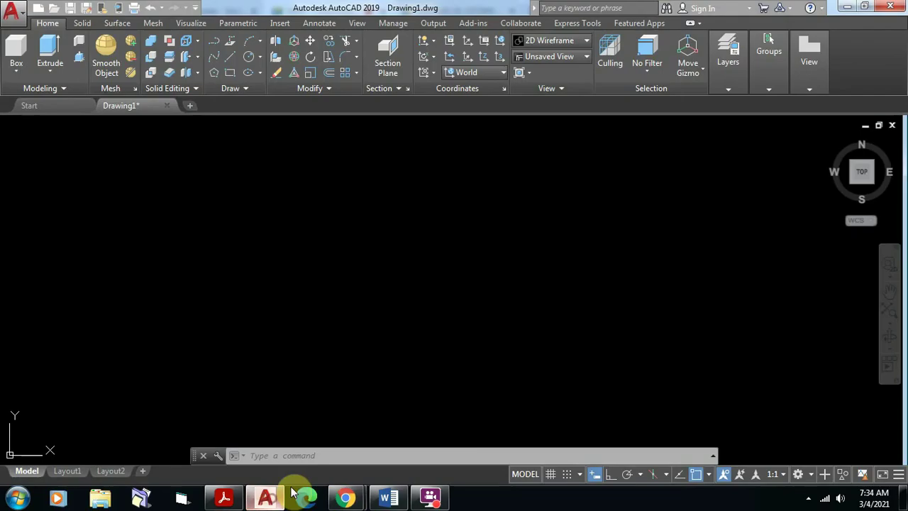
# Step: Expand the Layers panel, then bring up the Caseta Vigilancia floor plan in Acrobat Reader
pyautogui.click(738, 79)
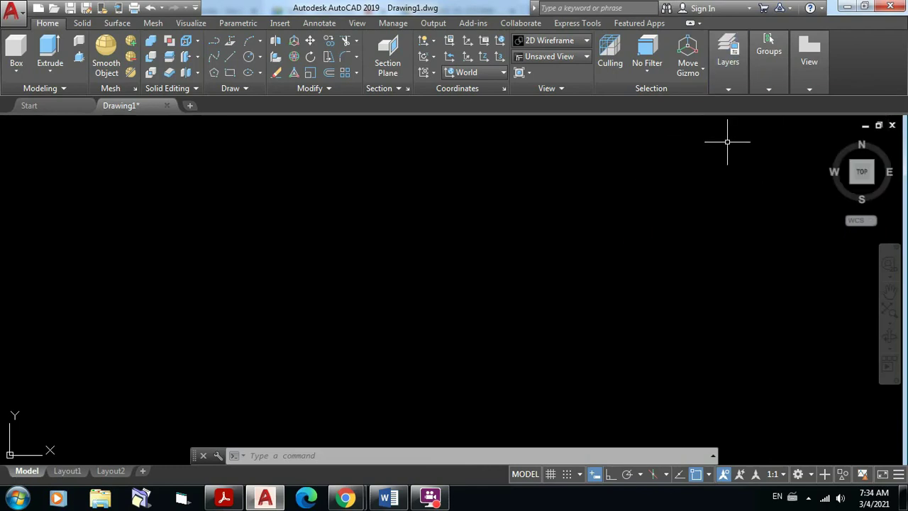
pyautogui.click(224, 498)
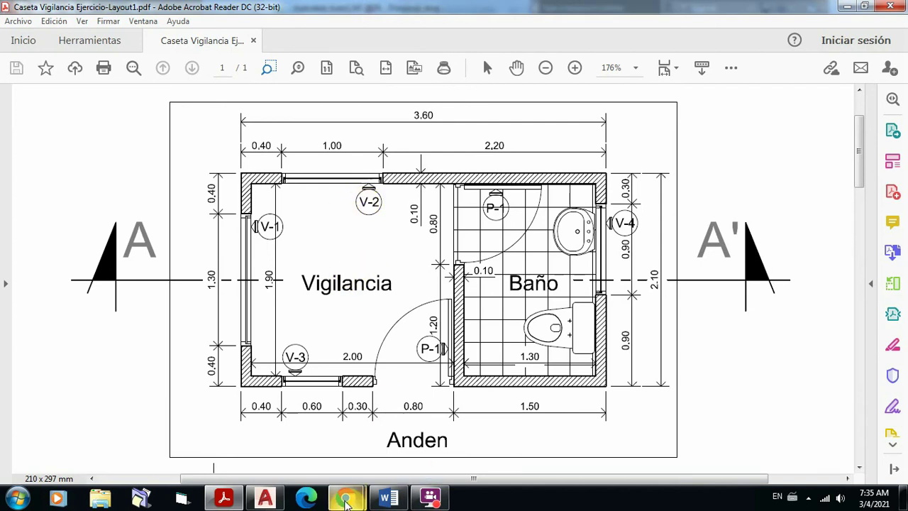
pyautogui.moveTo(311, 504)
pyautogui.moveTo(266, 501)
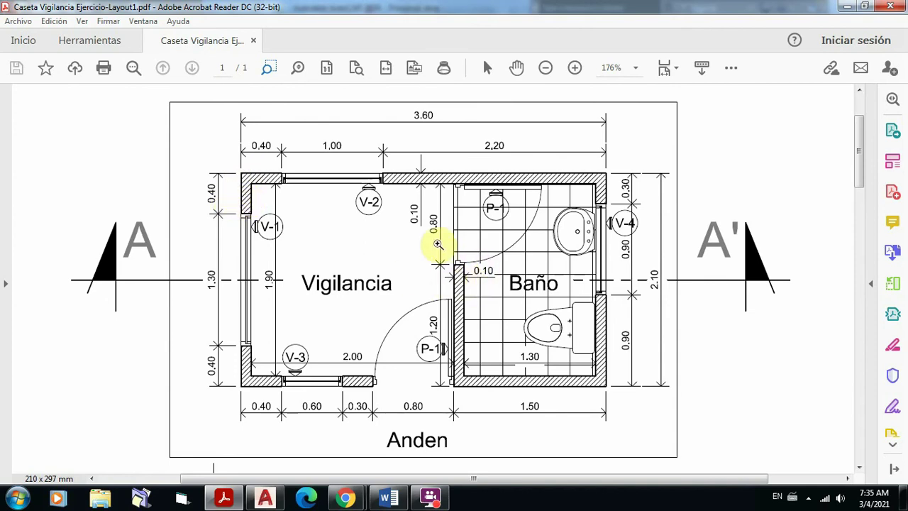
pyautogui.moveTo(417, 238); pyautogui.dragTo(513, 285)
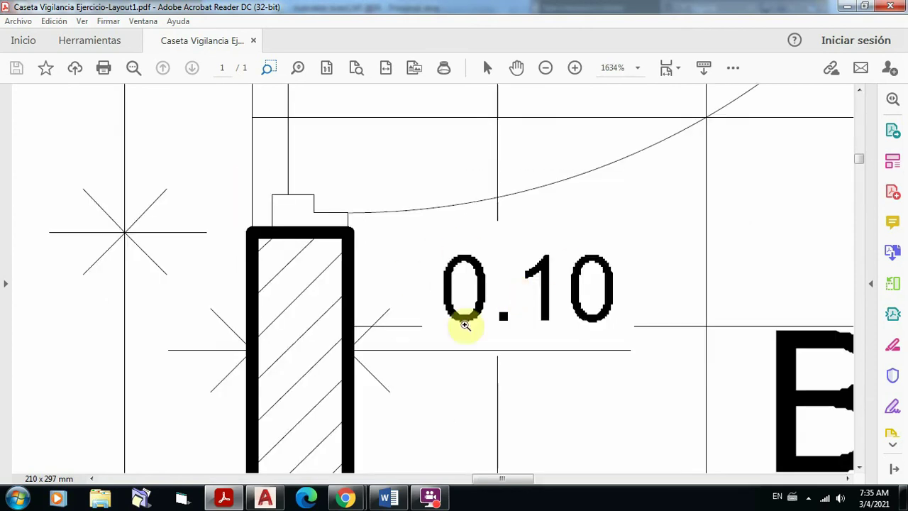
pyautogui.click(387, 69)
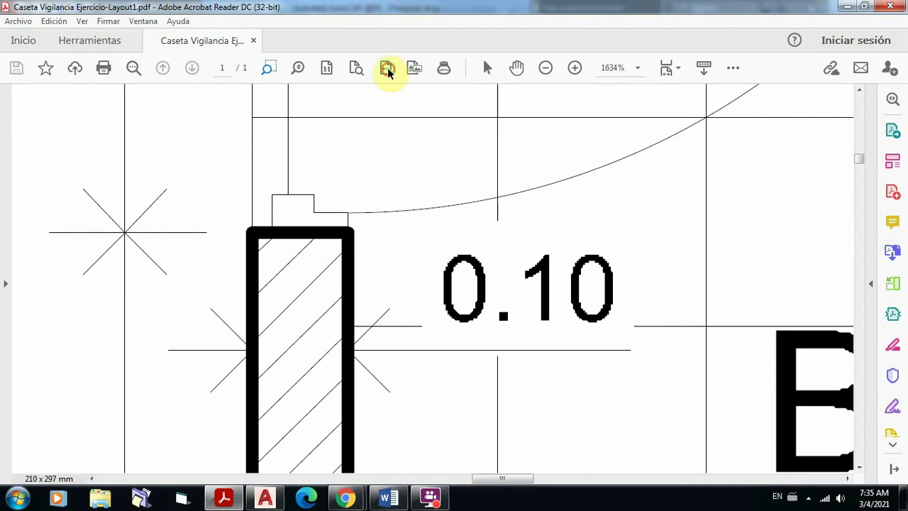
pyautogui.scroll(2, 552, 218)
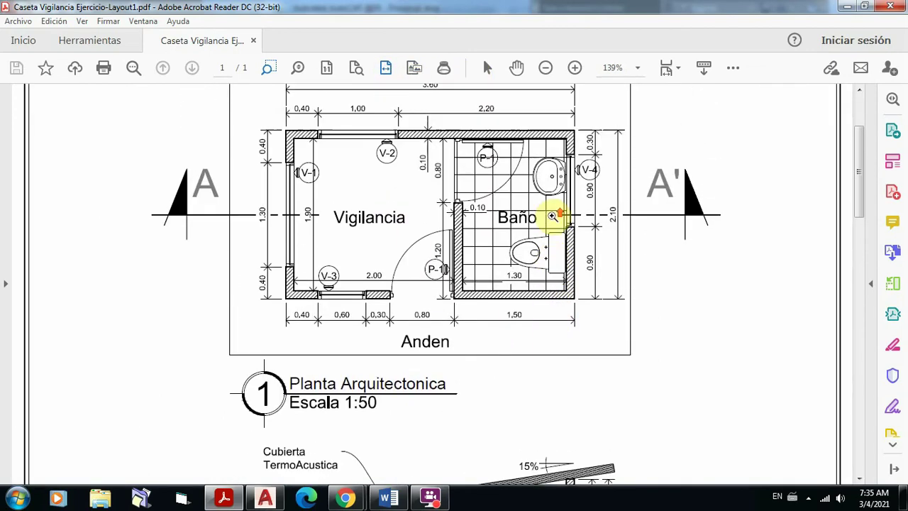
pyautogui.scroll(1, 351, 153)
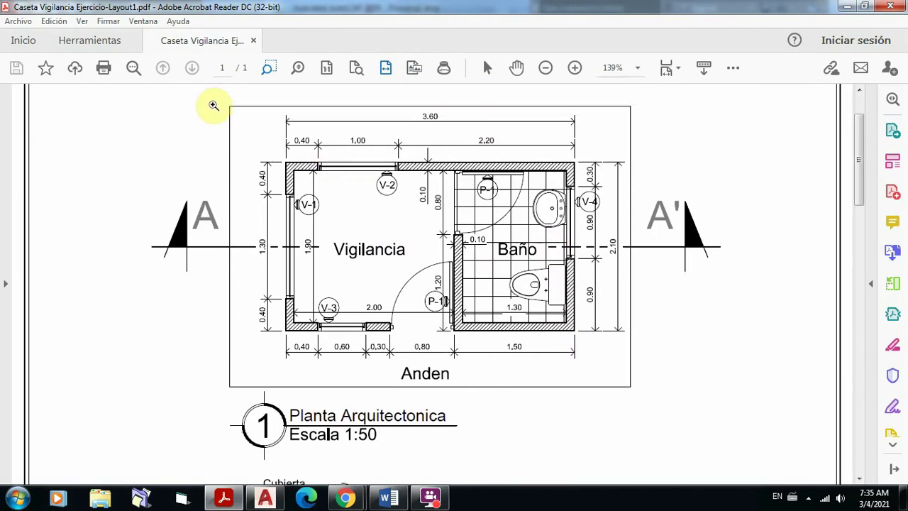
pyautogui.moveTo(215, 103)
pyautogui.mouseDown()
pyautogui.moveTo(458, 305)
pyautogui.moveTo(665, 411)
pyautogui.mouseUp()
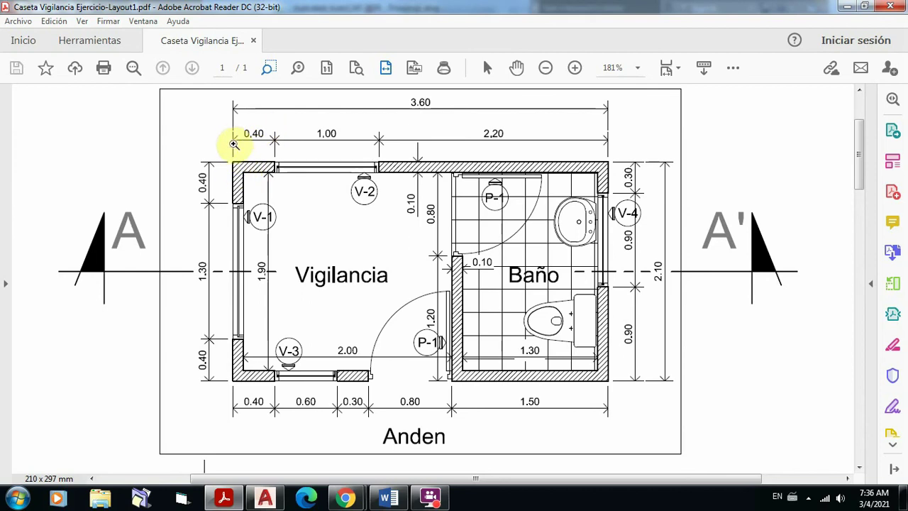
pyautogui.click(625, 104)
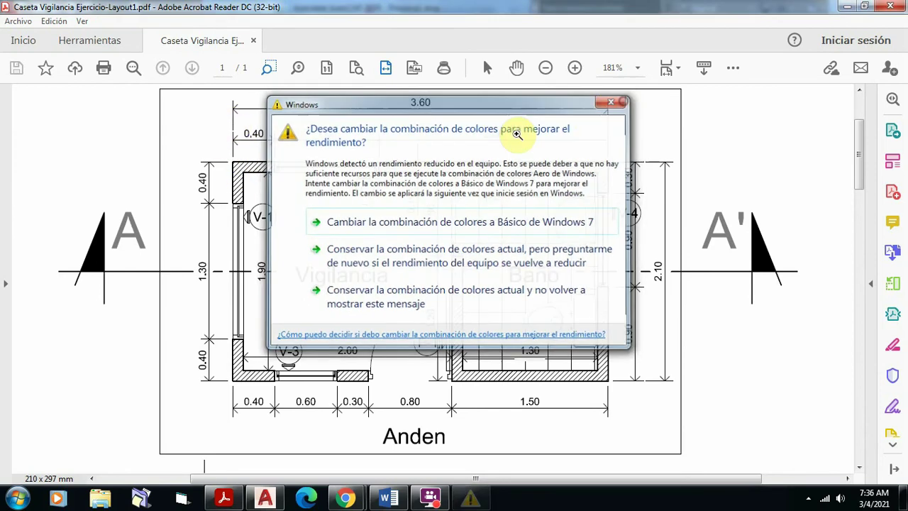
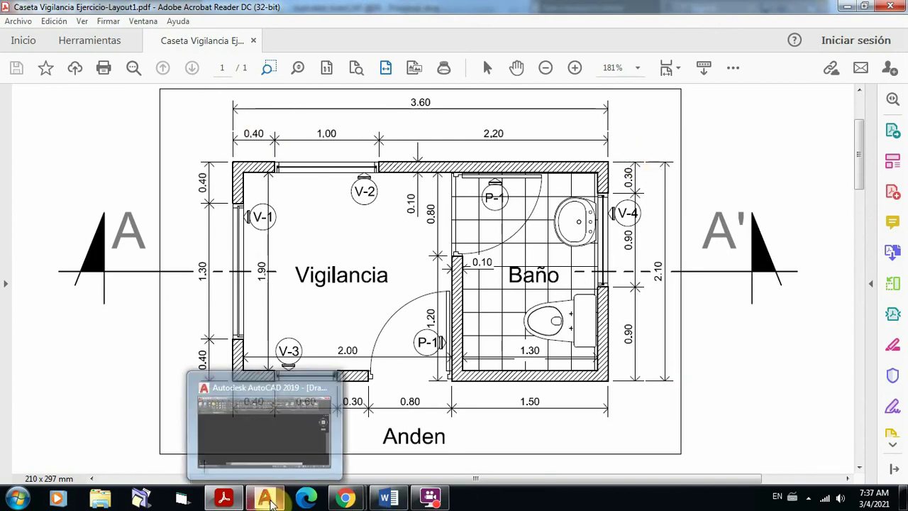
# Step: Switch from the Caseta Vigilancia PDF in Acrobat Reader back to the AutoCAD 2019 drawing
pyautogui.click(268, 499)
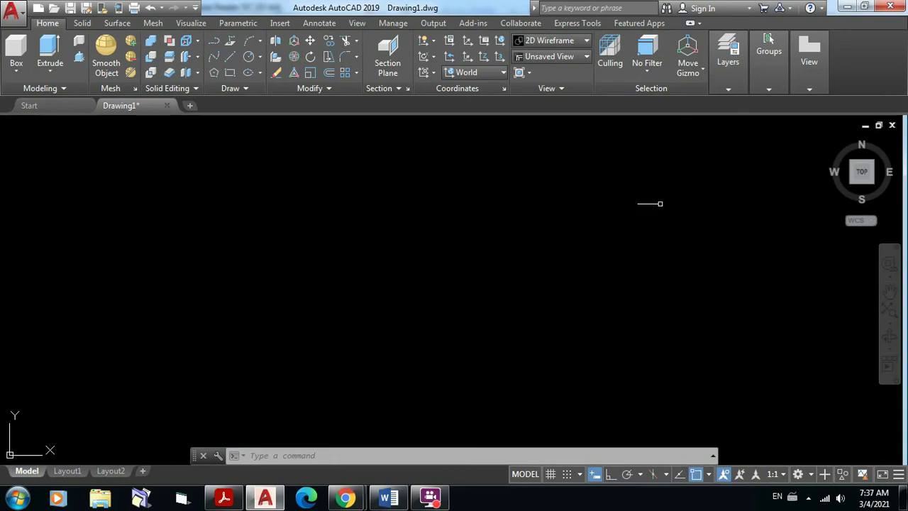
# Step: Open the Layer Properties Manager, keeping the Windows colour scheme, showing only default layer 0
pyautogui.click(732, 82)
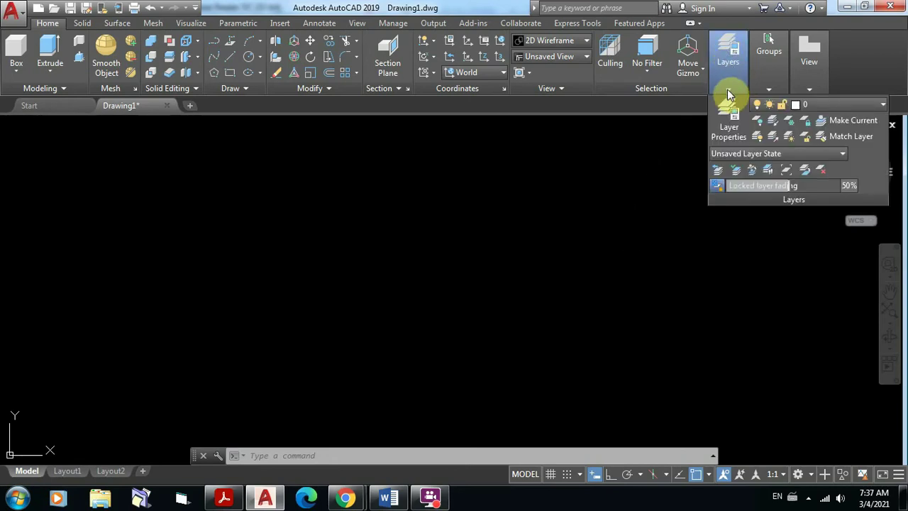
pyautogui.click(733, 130)
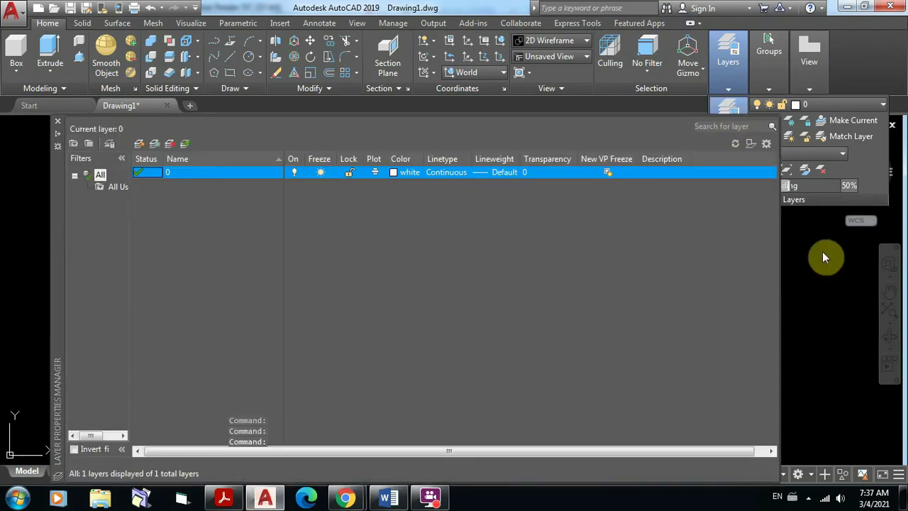
pyautogui.click(823, 252)
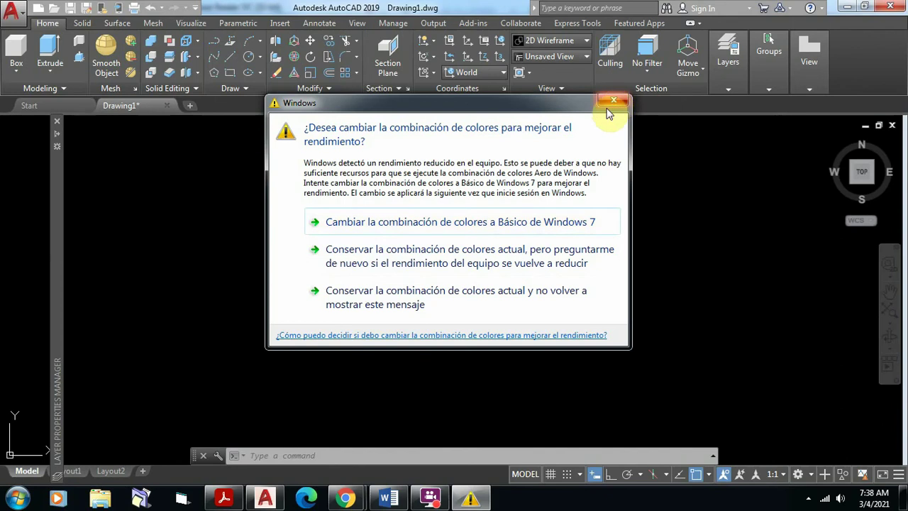
pyautogui.click(499, 294)
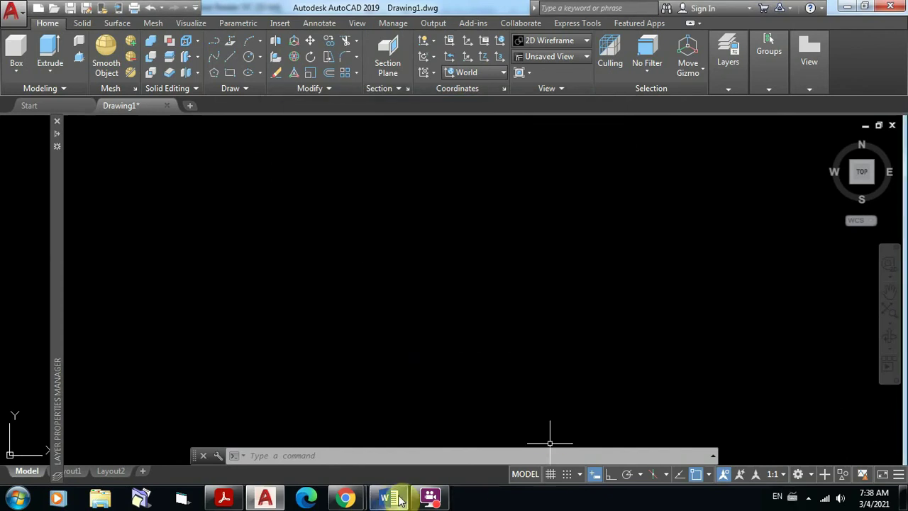
pyautogui.moveTo(389, 497)
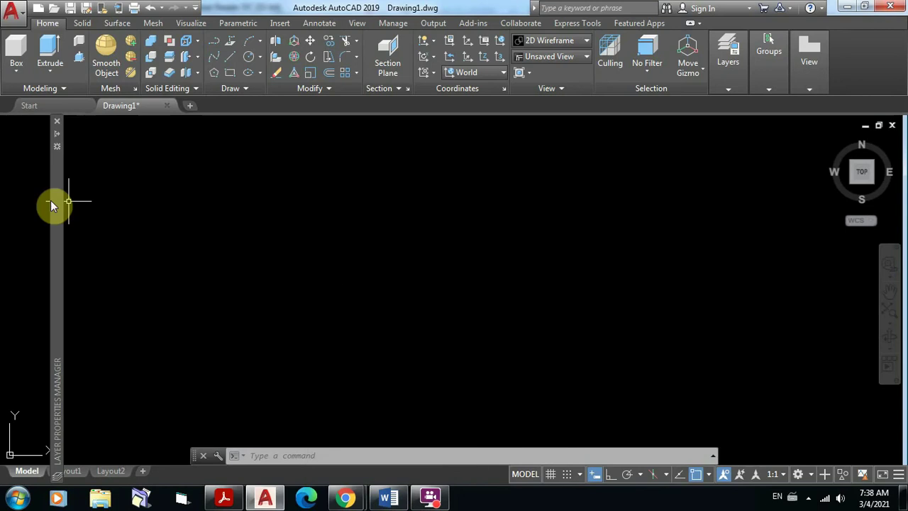
pyautogui.moveTo(56, 200)
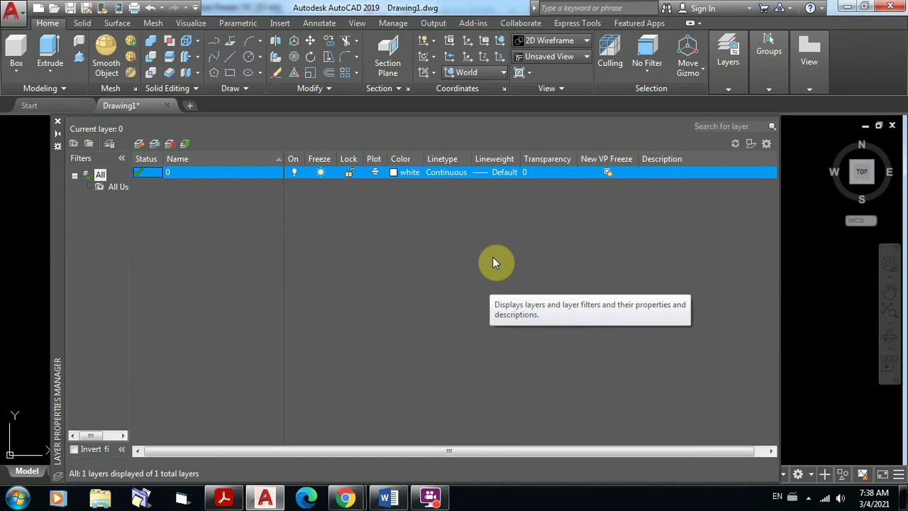
# Step: Reopen Layer Properties, add a new layer Layer1, then bring up the Caseta Vigilancia PDF
pyautogui.click(57, 125)
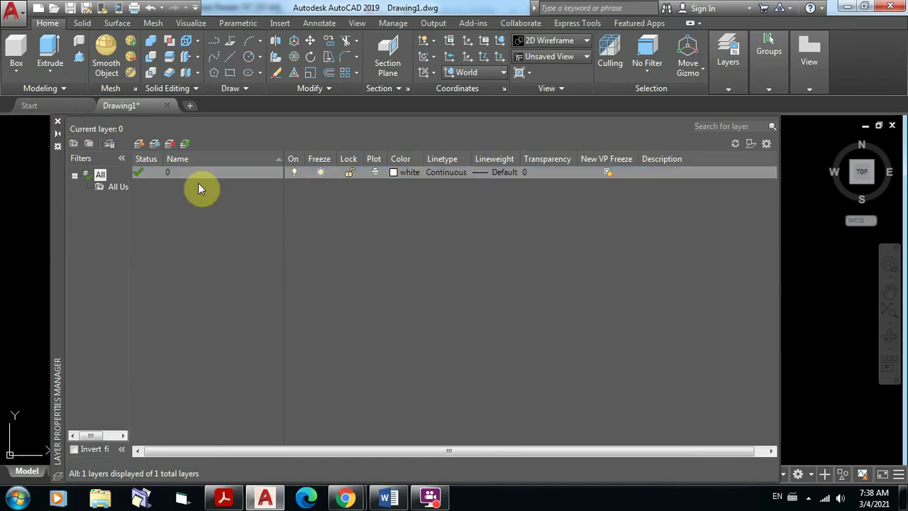
pyautogui.click(729, 65)
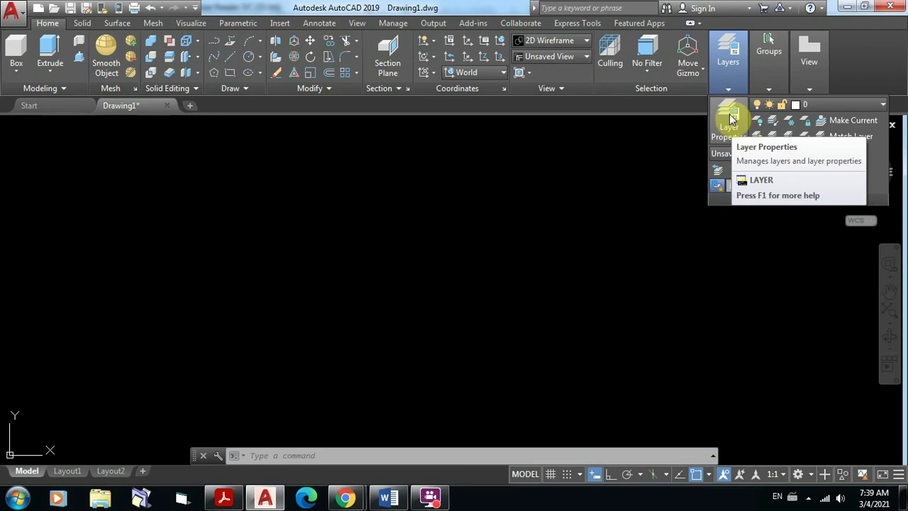
pyautogui.click(733, 118)
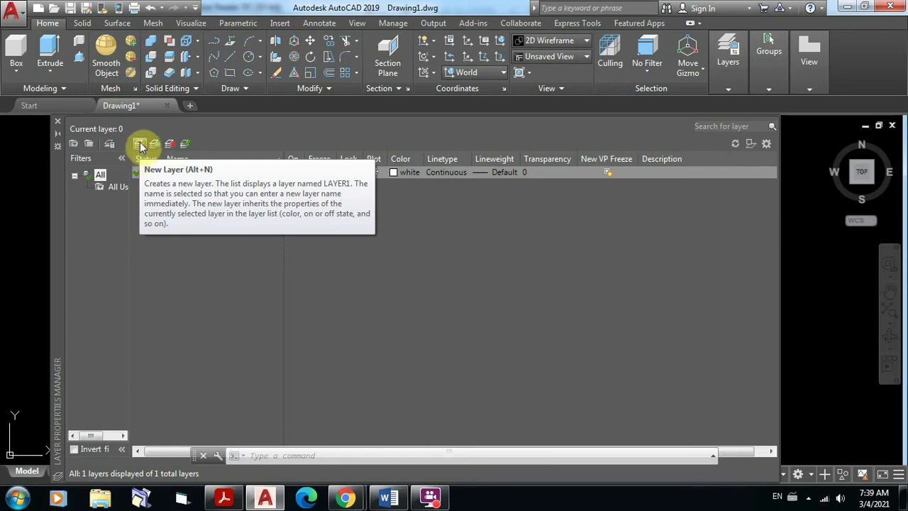
pyautogui.click(141, 146)
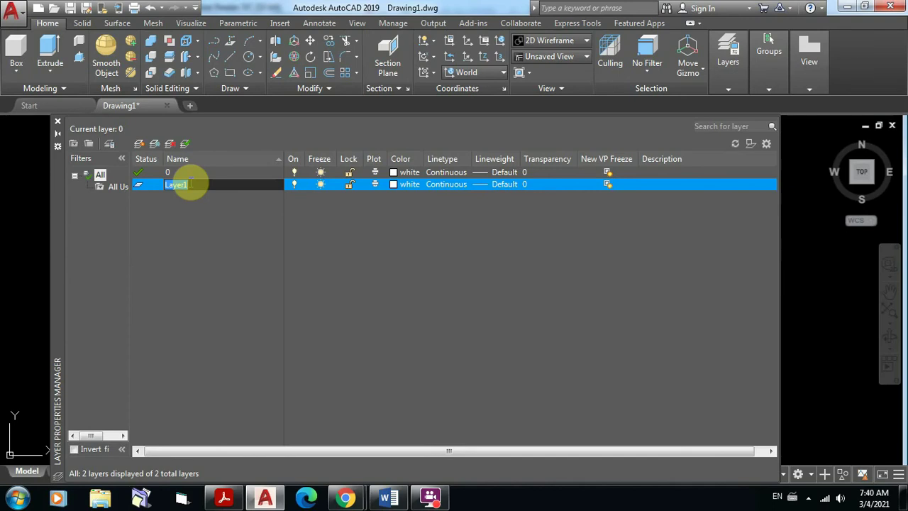
pyautogui.moveTo(227, 499)
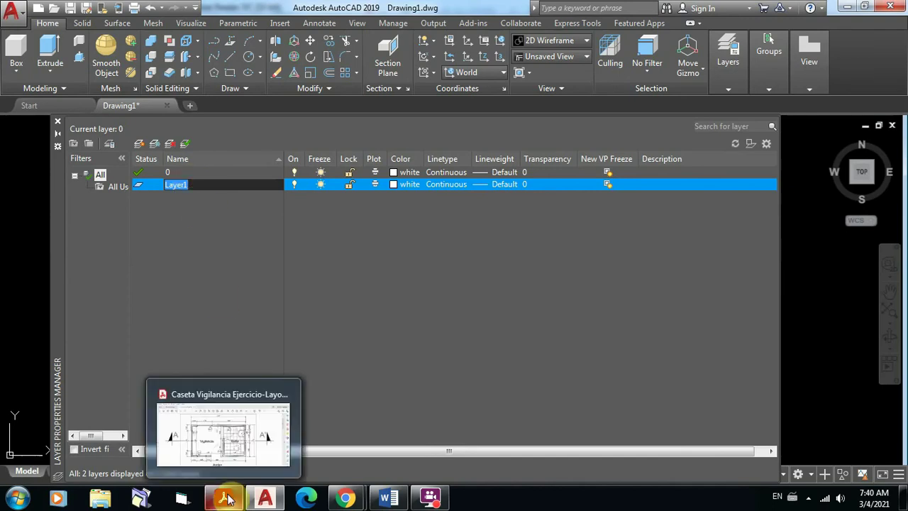
pyautogui.click(237, 430)
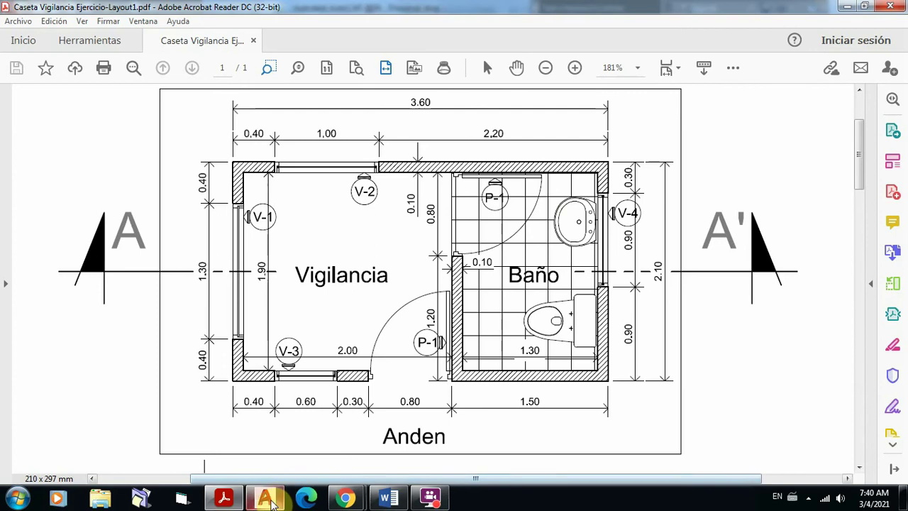
# Step: Return from the floor-plan PDF to AutoCAD's layer manager with Layer1 awaiting its name
pyautogui.moveTo(270, 497)
pyautogui.click(274, 470)
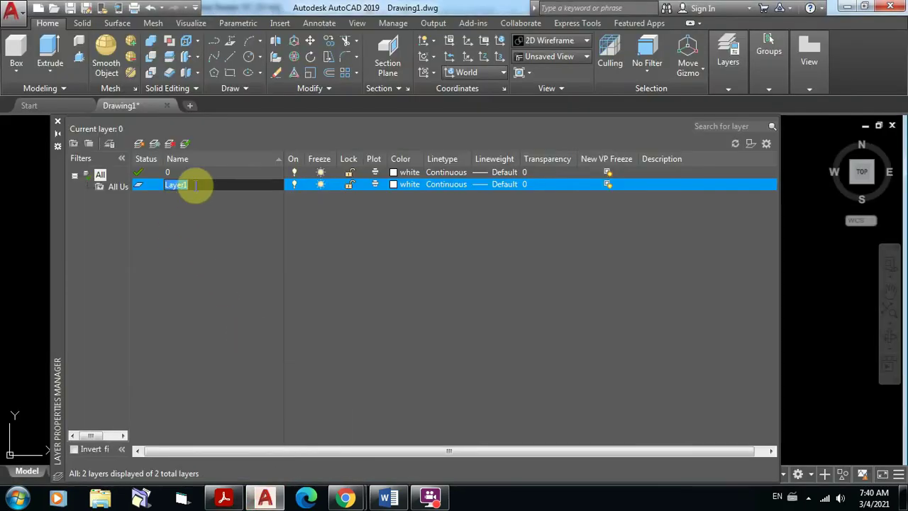
# Step: Rename the new Layer1 to A-Ejes in the Layer Properties Manager
pyautogui.write('A')
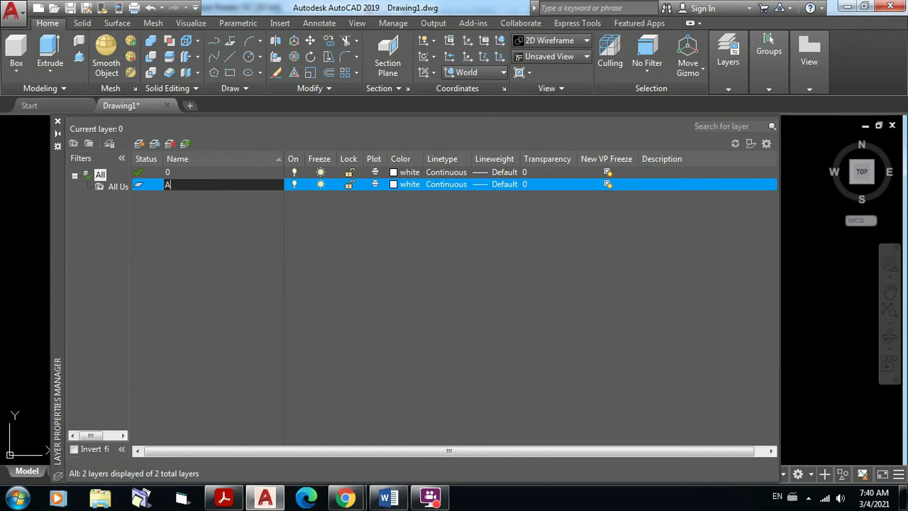
pyautogui.write('-Ejes')
pyautogui.press('Return')
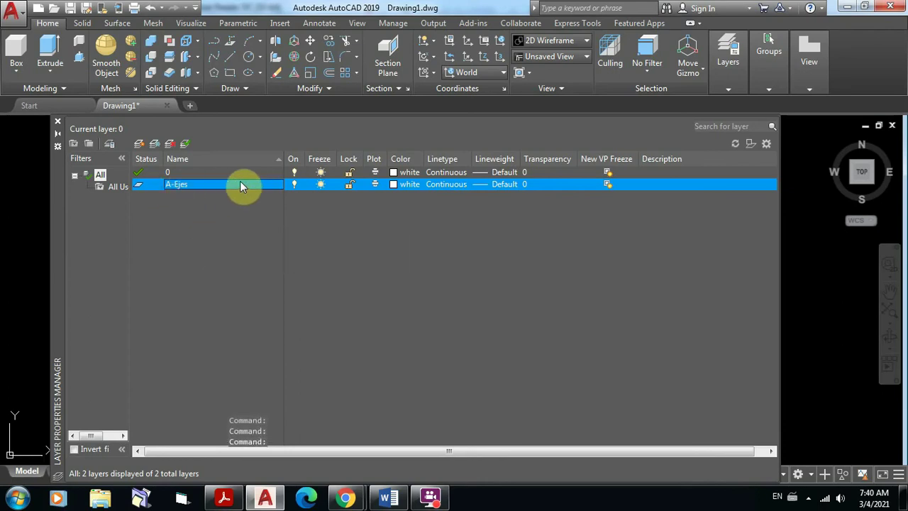
pyautogui.click(167, 185)
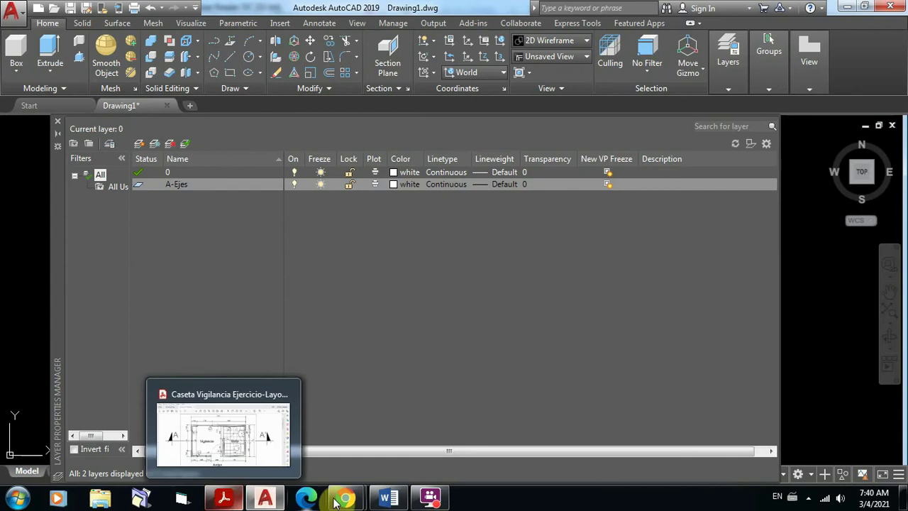
pyautogui.moveTo(342, 501)
pyautogui.click(312, 437)
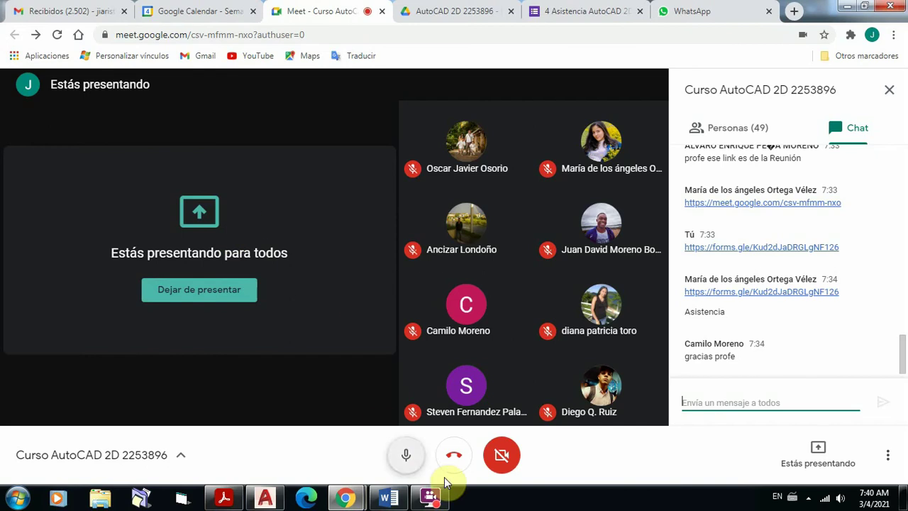
pyautogui.moveTo(264, 499)
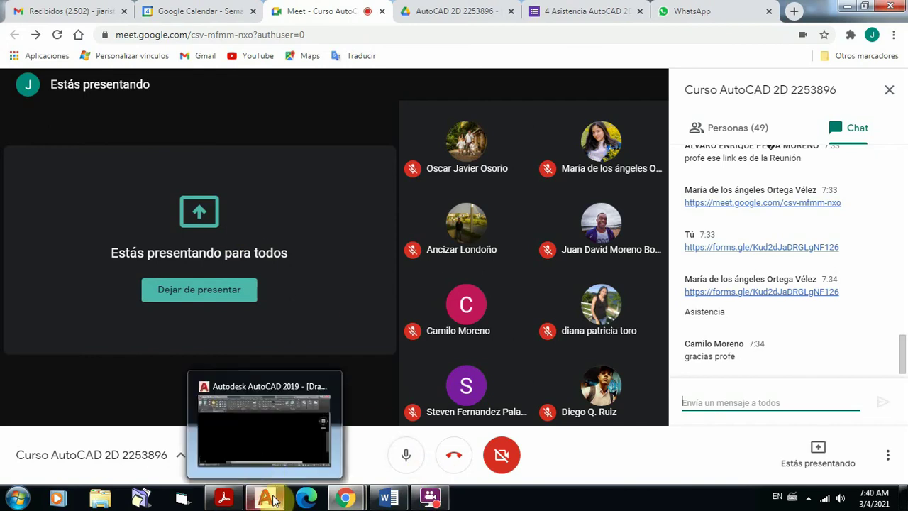
pyautogui.click(262, 440)
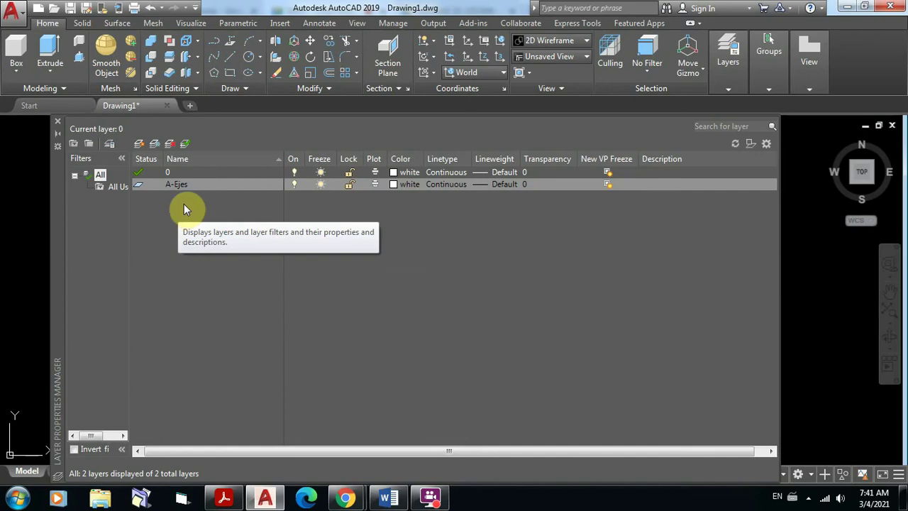
# Step: Check the A-Ejes layer's options, then add another new layer keeping the name Layer1
pyautogui.rightClick(191, 184)
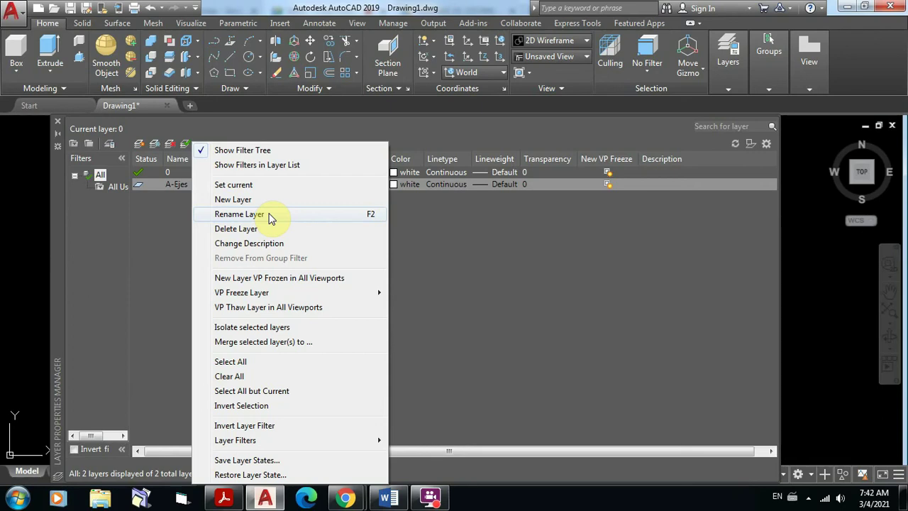
pyautogui.click(459, 274)
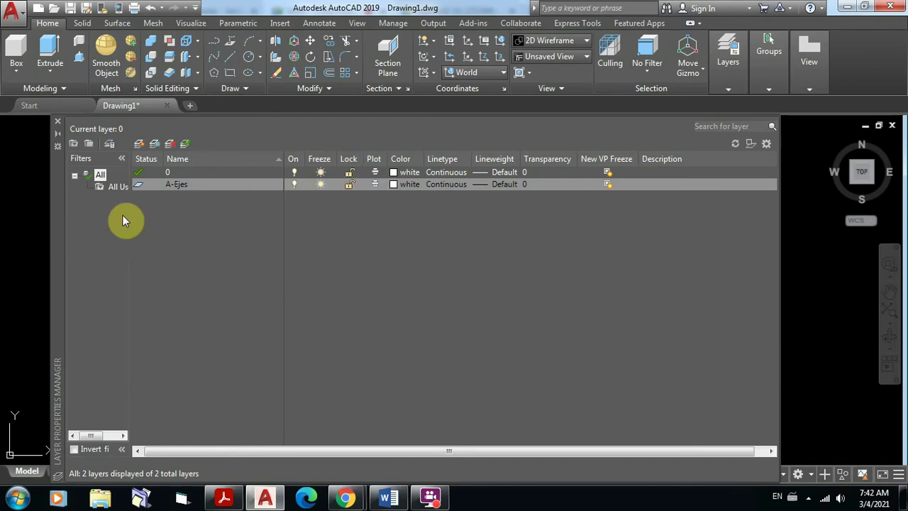
pyautogui.rightClick(176, 186)
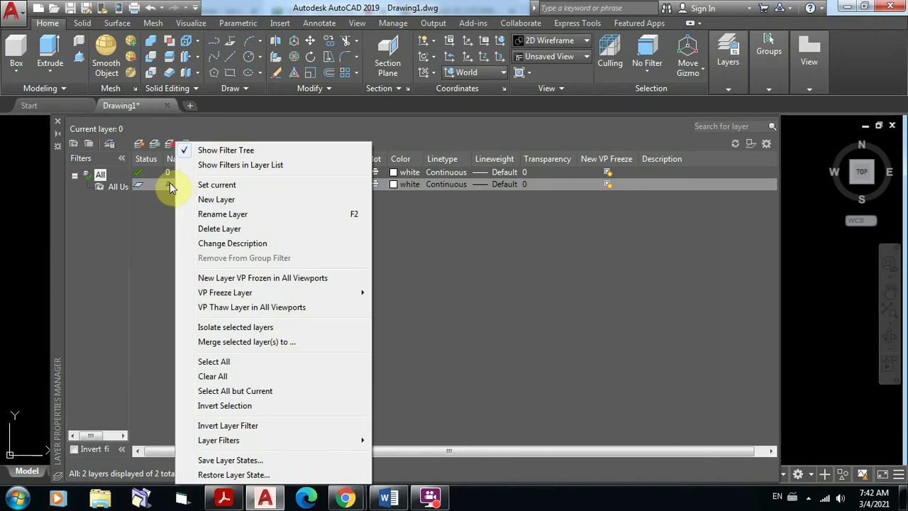
pyautogui.click(231, 220)
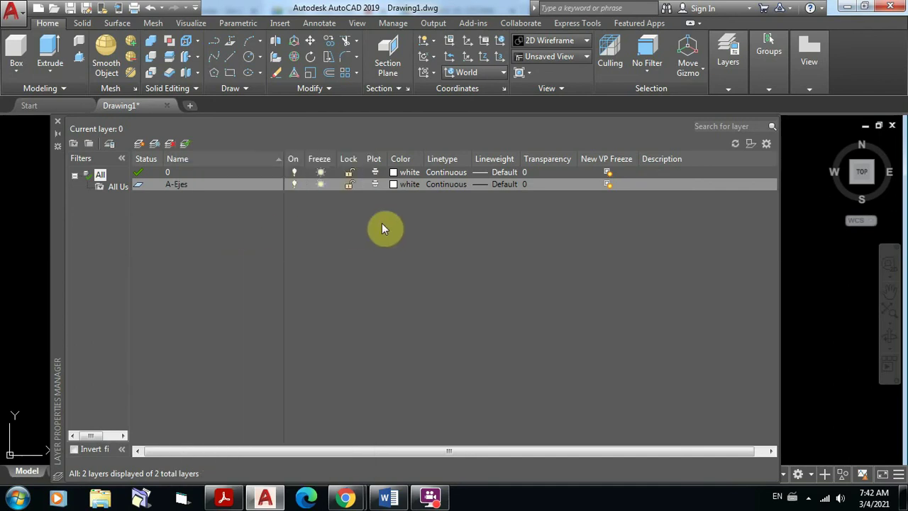
pyautogui.click(139, 146)
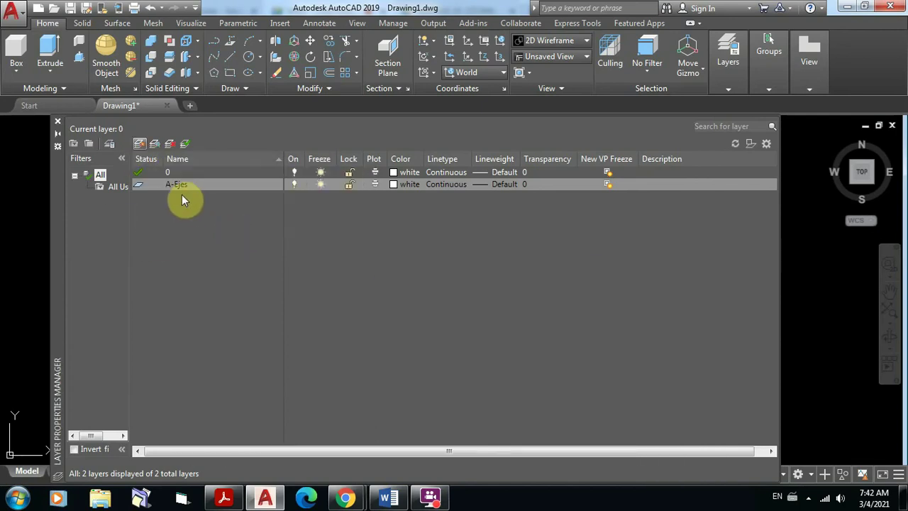
pyautogui.press('Return')
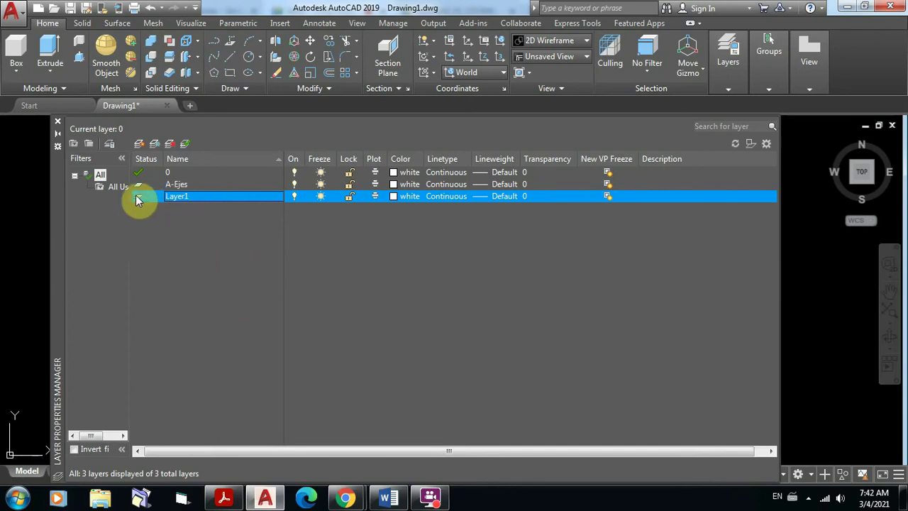
pyautogui.click(176, 196)
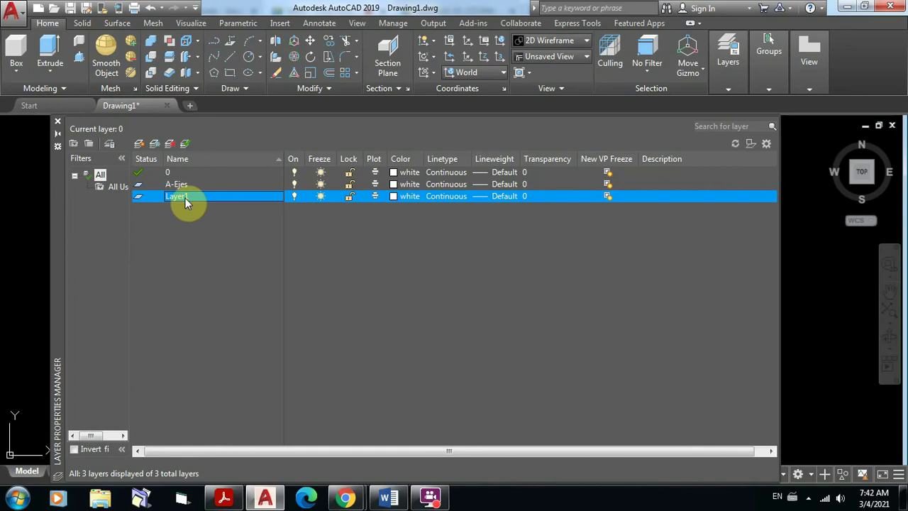
# Step: Rename Layer1 to A-Muros through the right-click Rename Layer option
pyautogui.rightClick(181, 197)
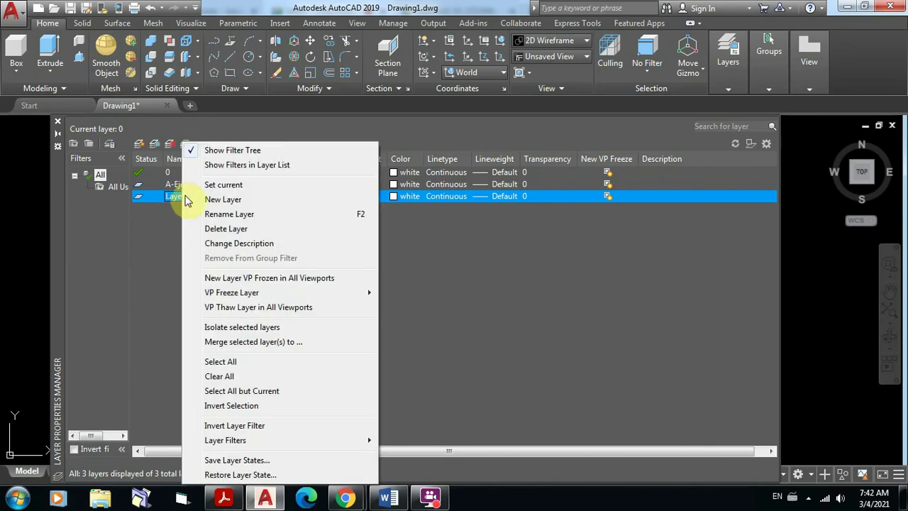
pyautogui.click(252, 214)
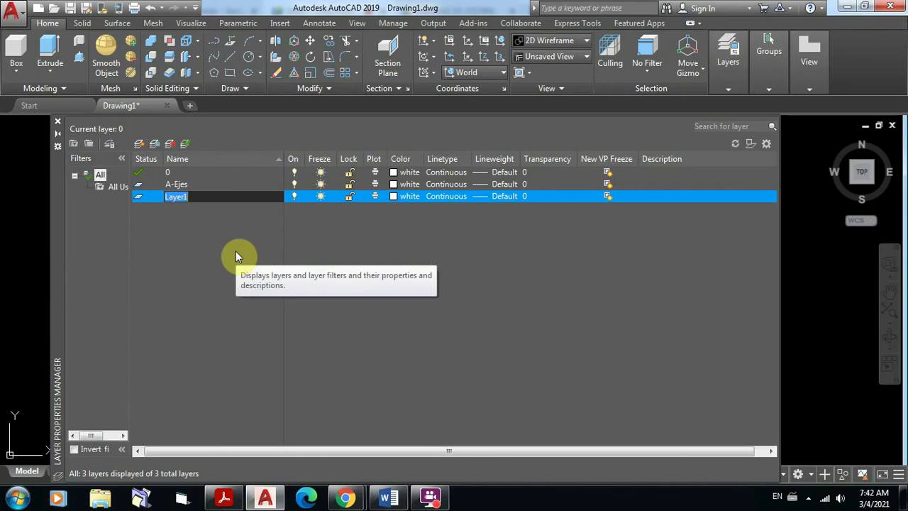
pyautogui.write('M')
pyautogui.press('BackSpace')
pyautogui.write('A-Muros')
pyautogui.press('Return')
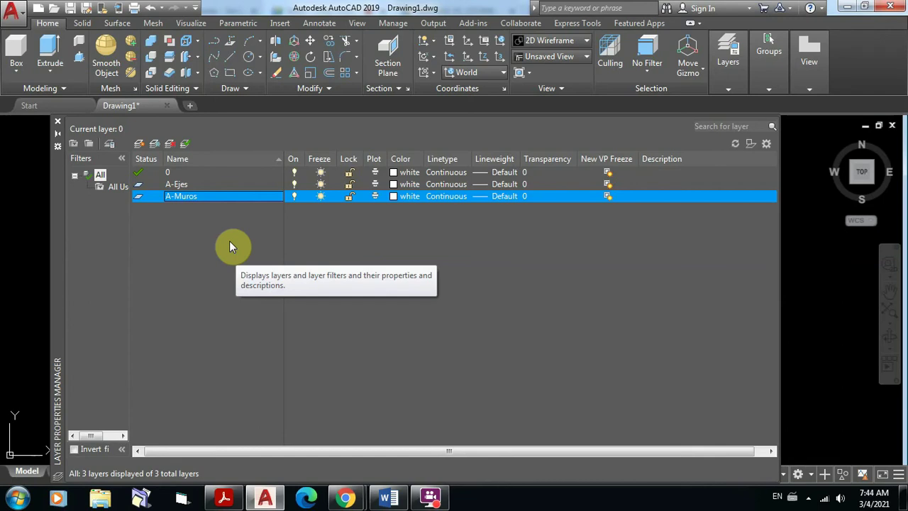
pyautogui.click(177, 196)
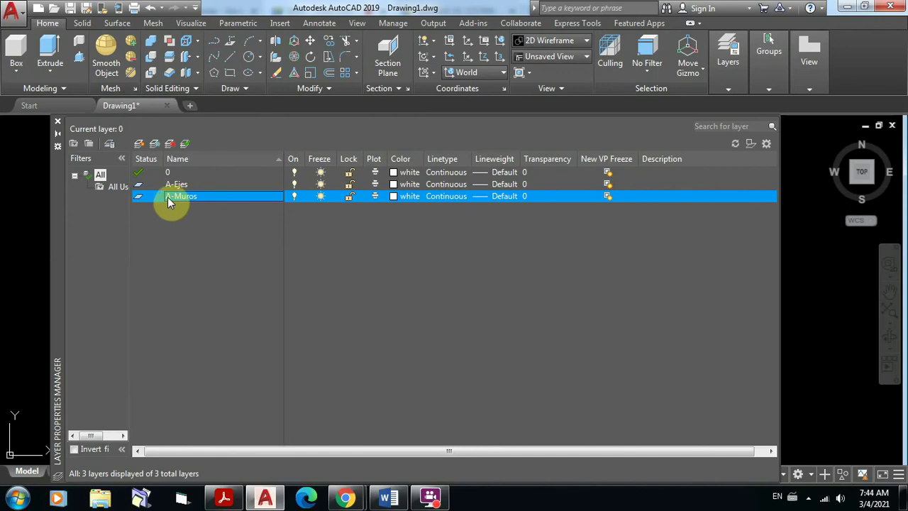
# Step: Create a new layer named A-Achurado below A-Muros
pyautogui.click(140, 148)
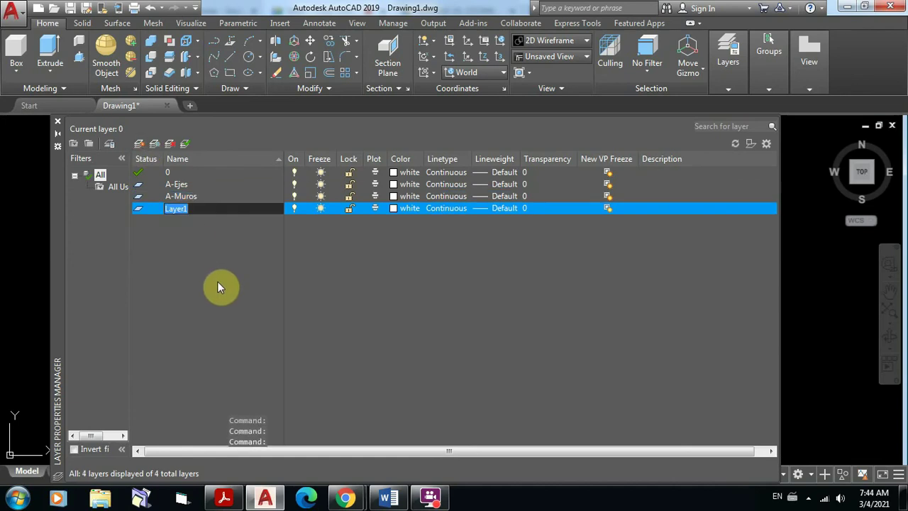
pyautogui.write('A-')
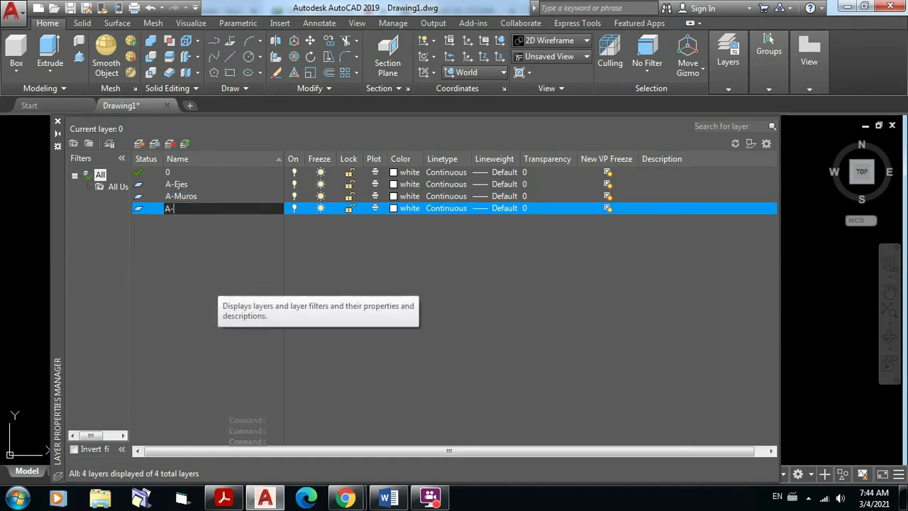
pyautogui.write('A')
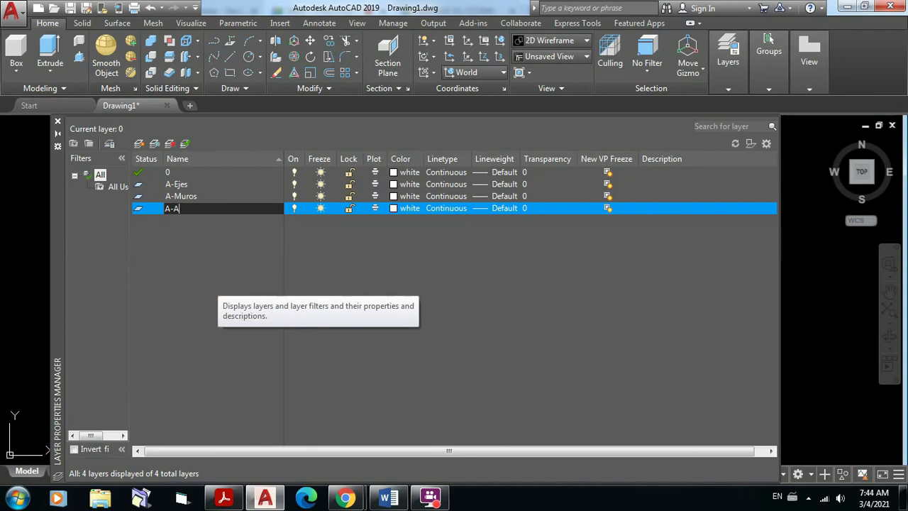
pyautogui.write('churado')
pyautogui.press('Return')
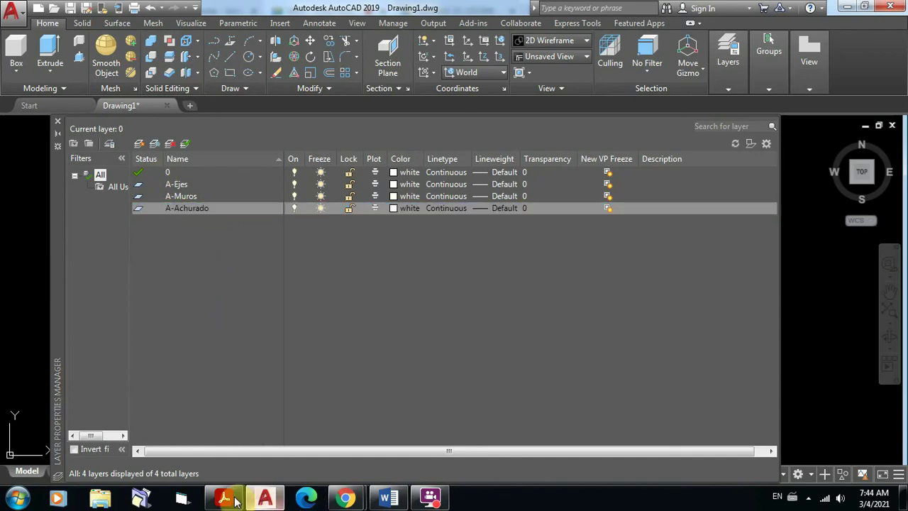
pyautogui.moveTo(224, 497)
pyautogui.click(224, 457)
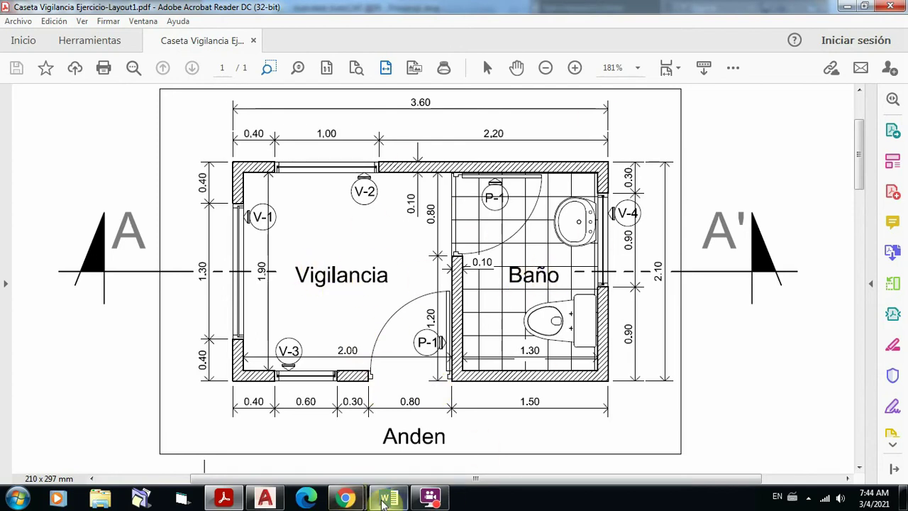
pyautogui.moveTo(256, 499)
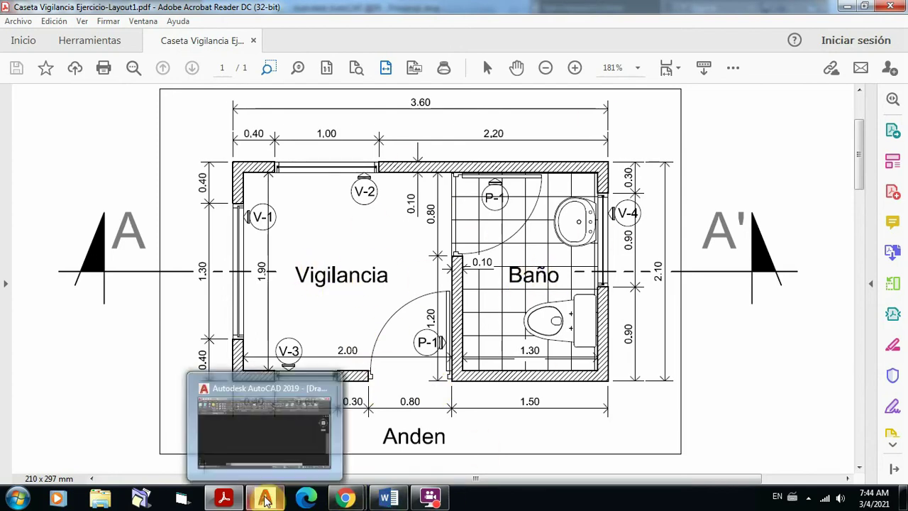
pyautogui.click(257, 443)
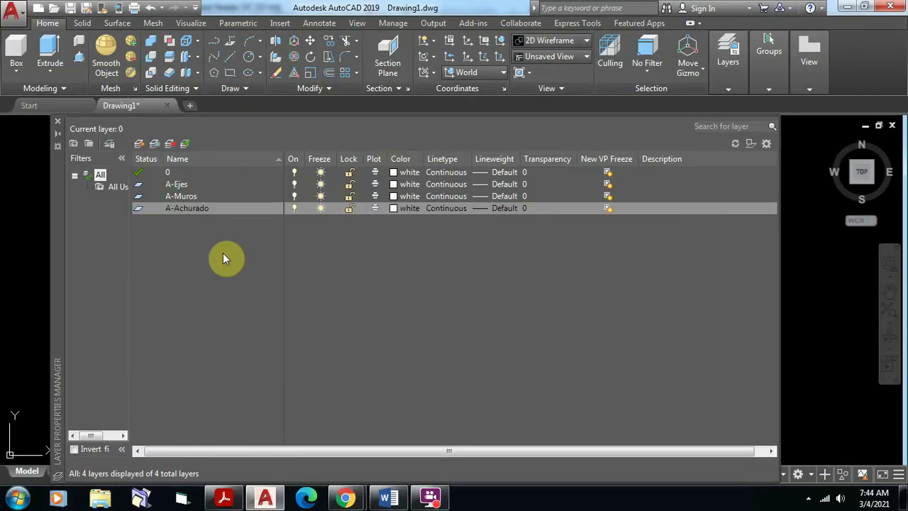
# Step: Create a layer named A-Texto, then bring the Google Meet window in Chrome to the front
pyautogui.click(139, 146)
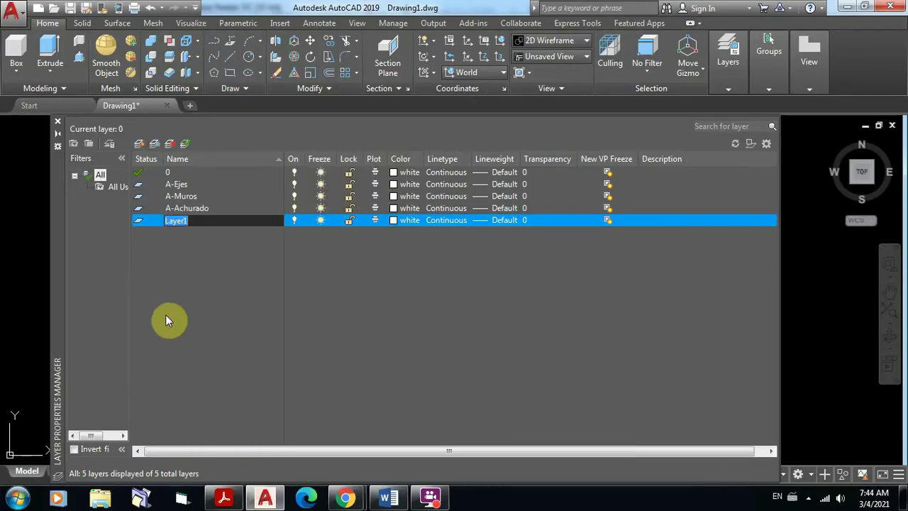
pyautogui.write('A=')
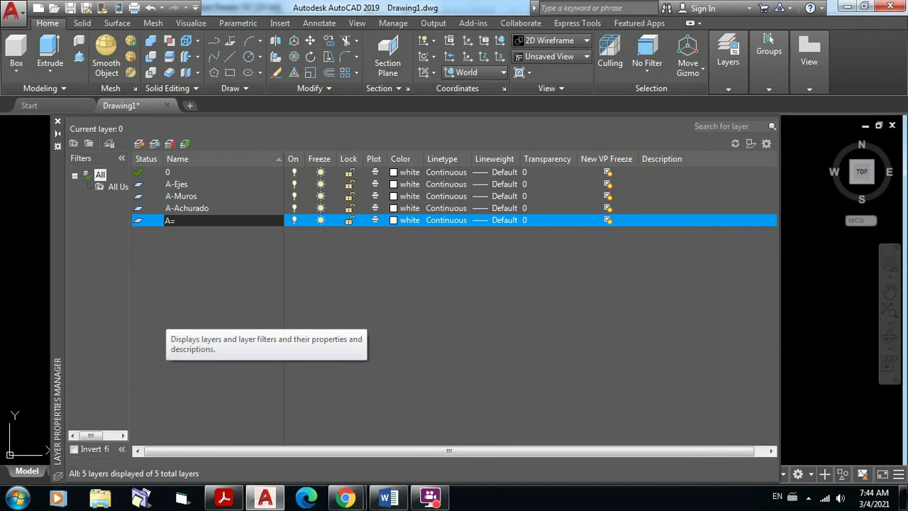
pyautogui.press('BackSpace')
pyautogui.write('-Texto')
pyautogui.press('Return')
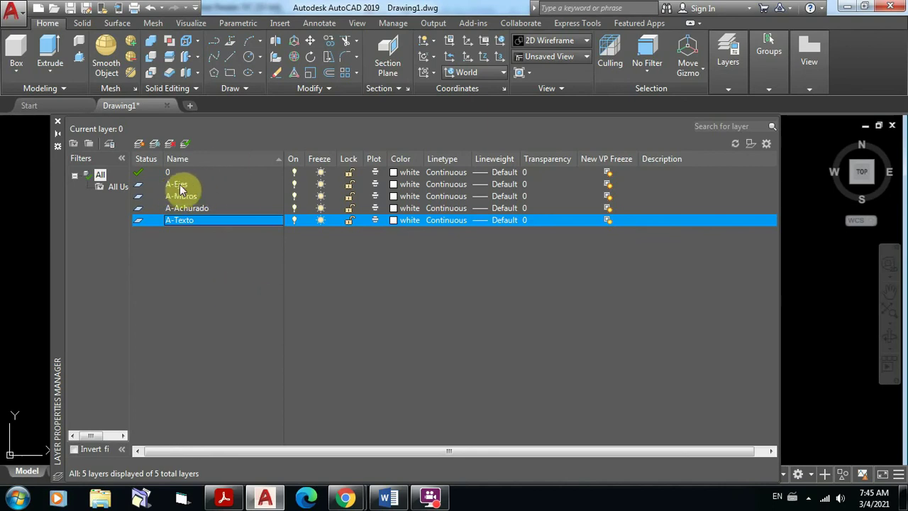
pyautogui.click(345, 498)
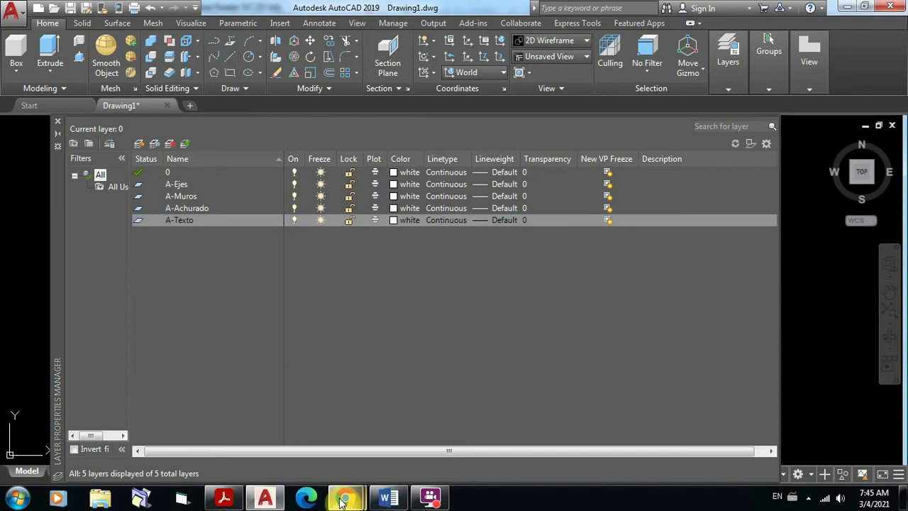
pyautogui.click(330, 439)
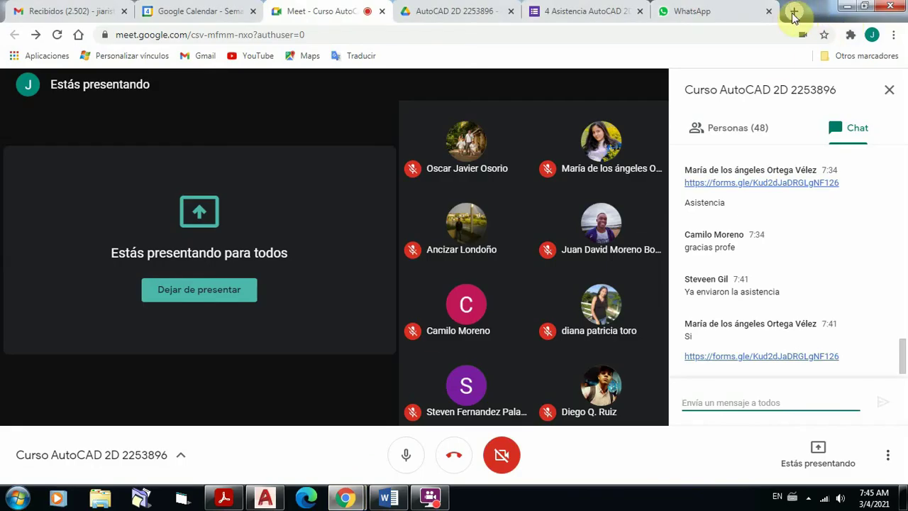
# Step: In a new tab, search Google Images for 'representacion de ejes y arboles en dibujo tecnico'
pyautogui.hotkey('ctrl', 't')
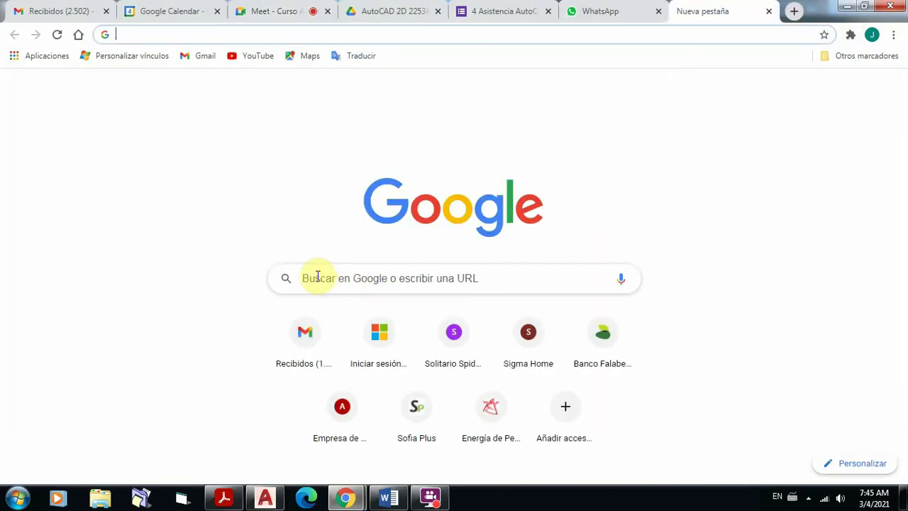
pyautogui.click(318, 273)
pyautogui.write('Re')
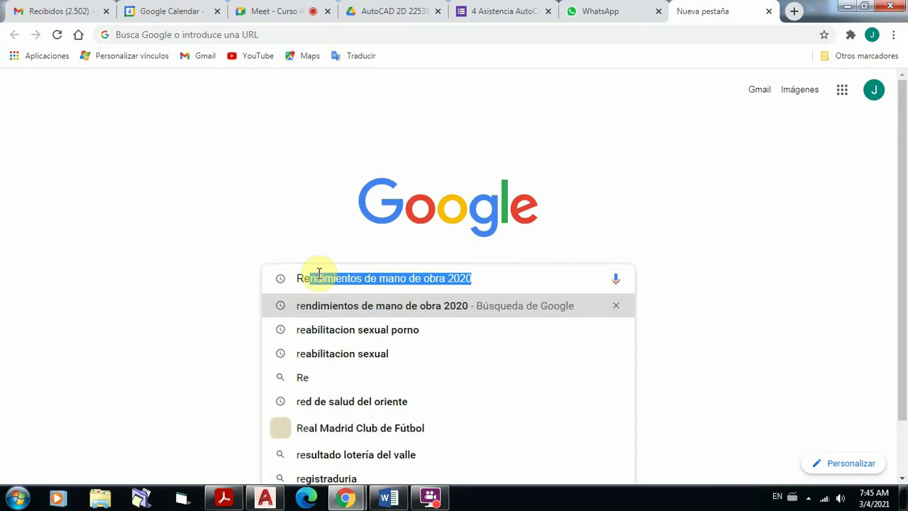
pyautogui.write('presentac')
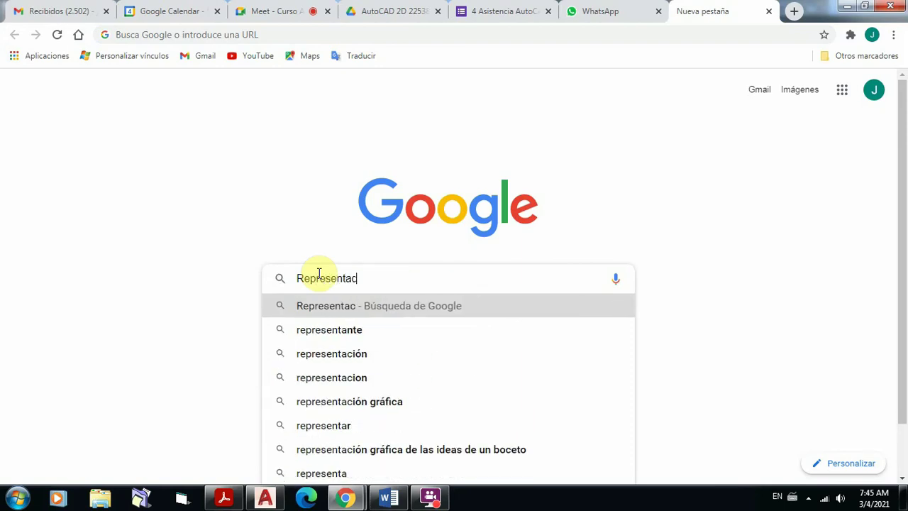
pyautogui.write('io')
pyautogui.press('BackSpace')
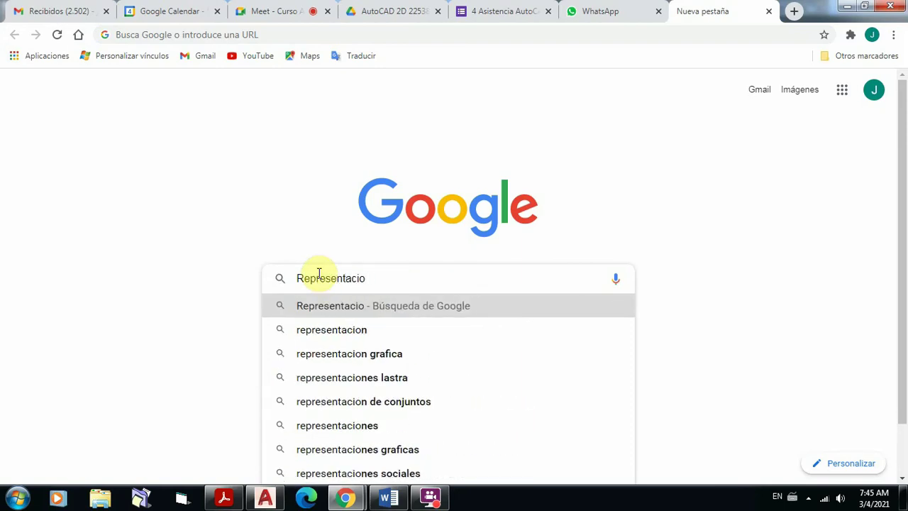
pyautogui.write('n de')
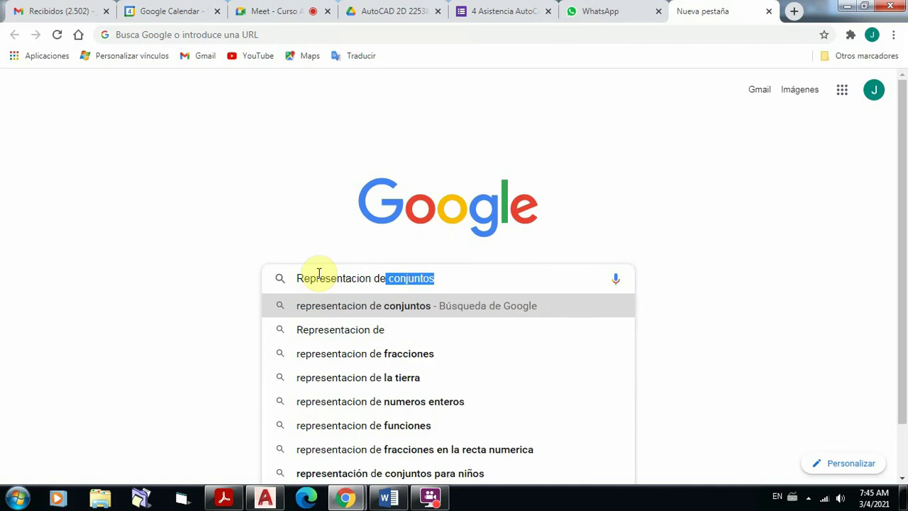
pyautogui.write(' ejes')
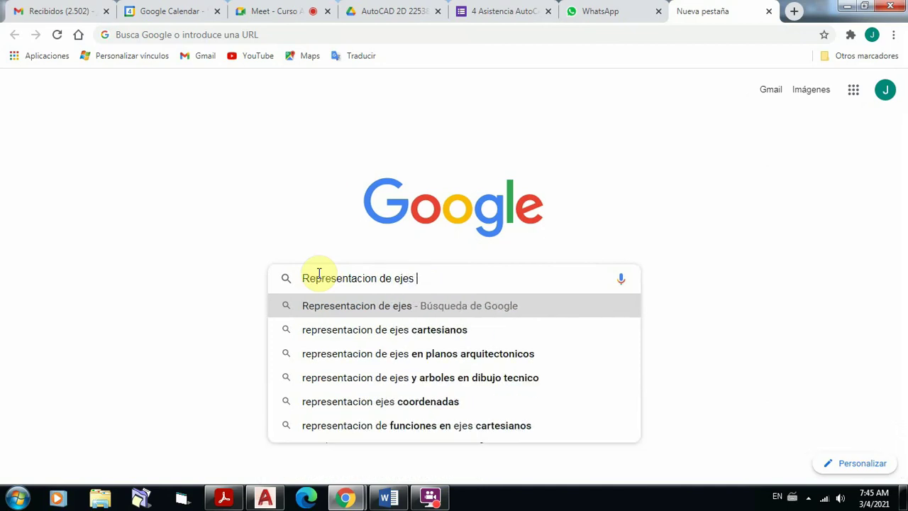
pyautogui.write(' en d')
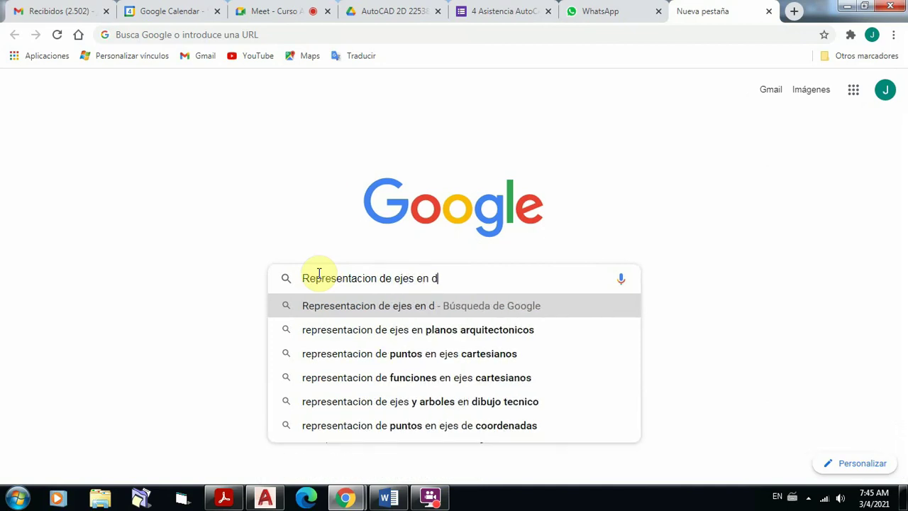
pyautogui.write('ibujo tecnico')
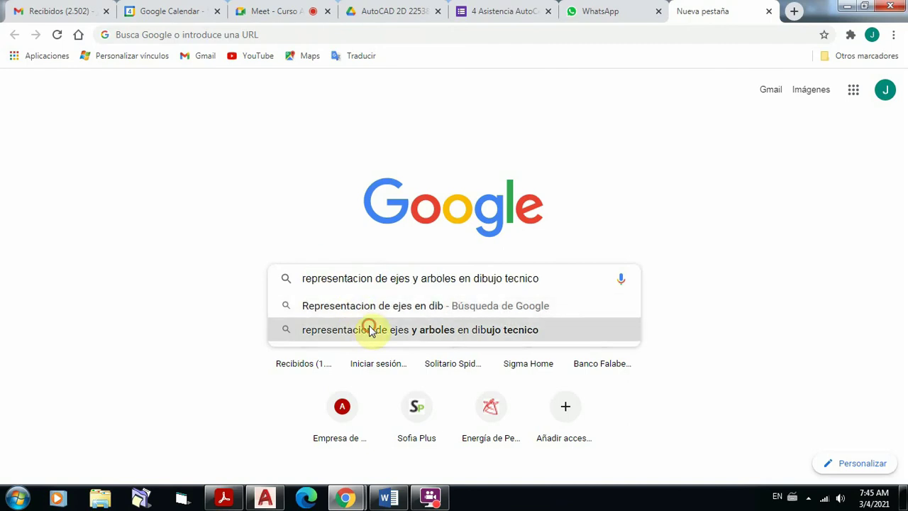
pyautogui.click(372, 329)
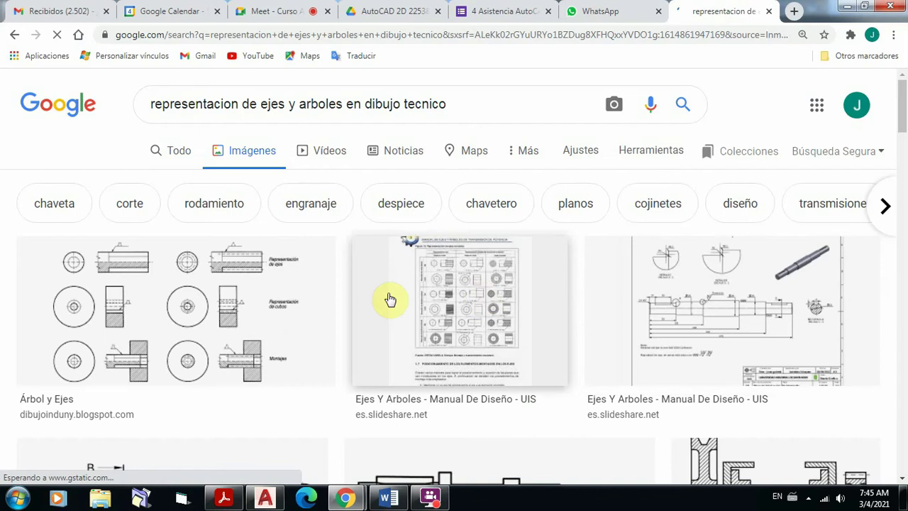
pyautogui.scroll(-3, 345, 294)
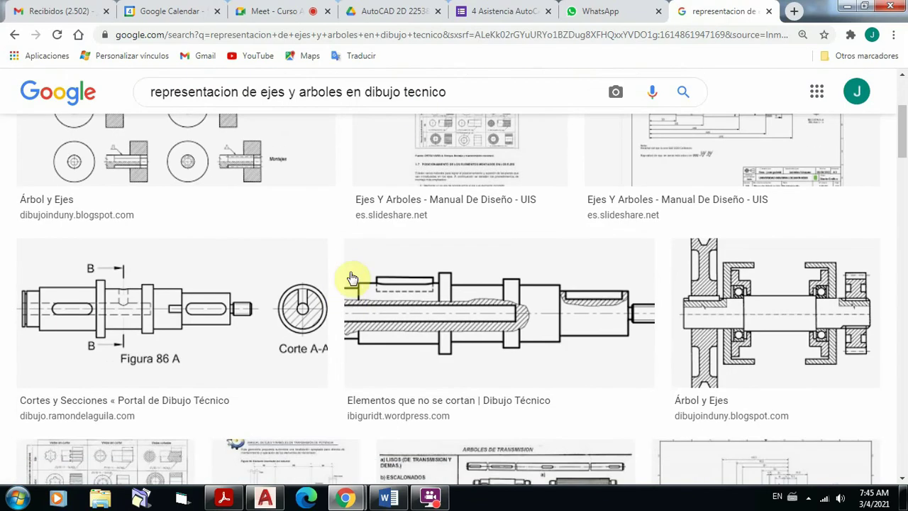
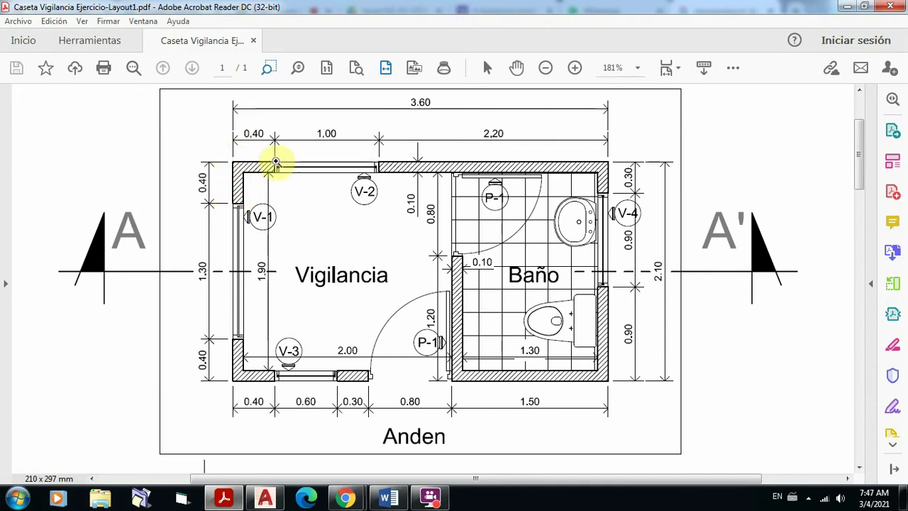
# Step: Zoom into the plan's upper-left corner and V-2 window, fit to page width, then return to AutoCAD
pyautogui.moveTo(196, 122)
pyautogui.mouseDown()
pyautogui.moveTo(268, 188)
pyautogui.moveTo(416, 260)
pyautogui.mouseUp()
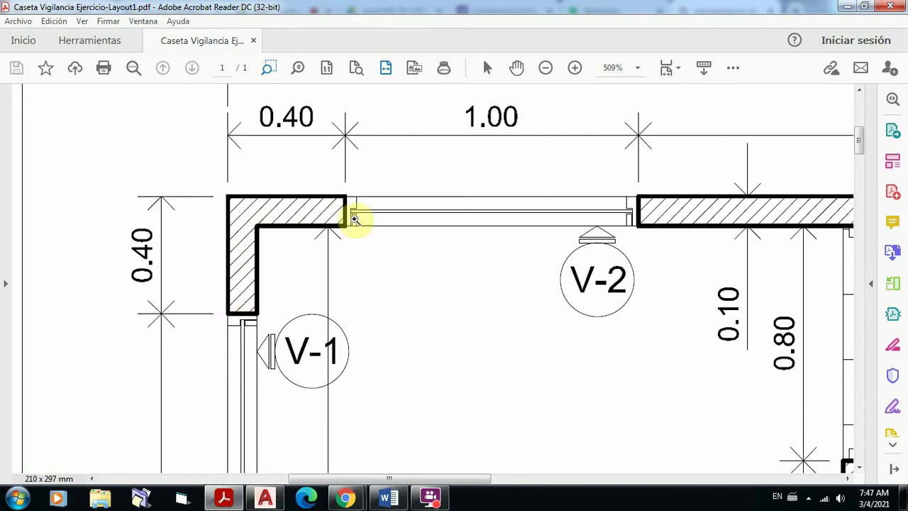
pyautogui.moveTo(336, 177); pyautogui.dragTo(675, 258)
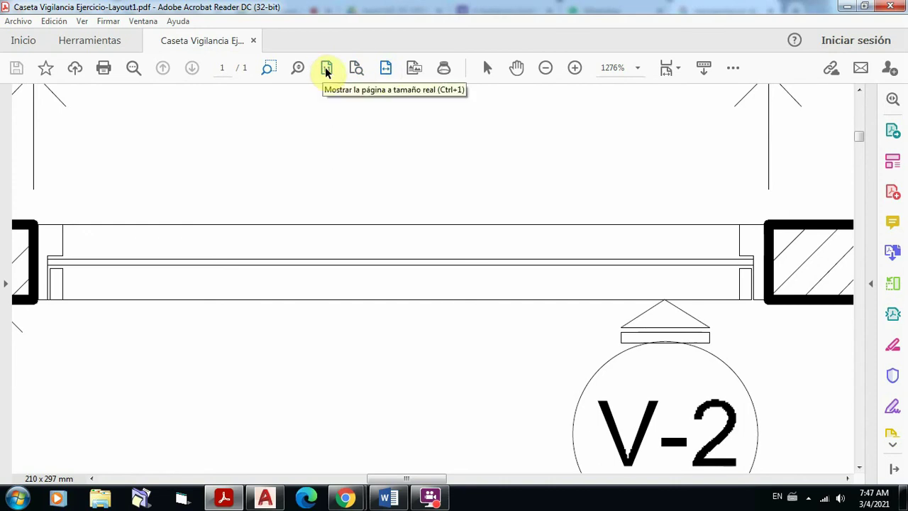
pyautogui.click(383, 67)
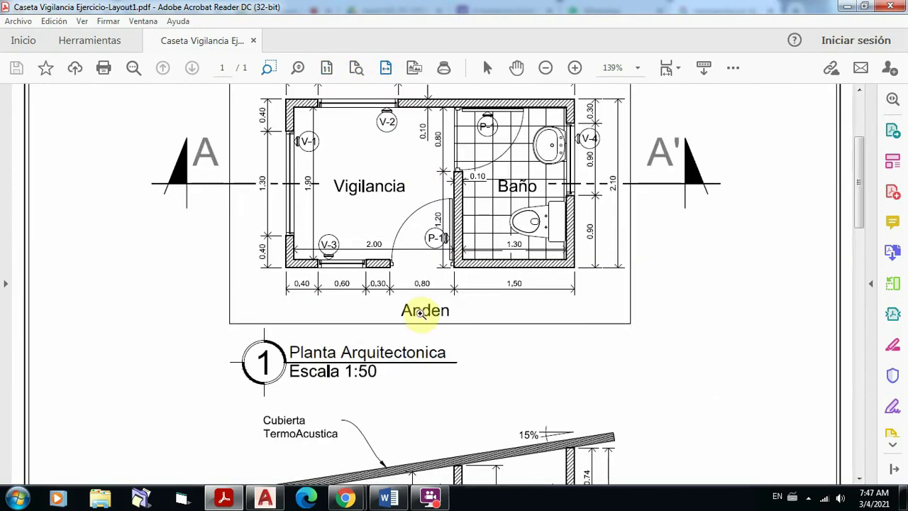
pyautogui.moveTo(270, 499)
pyautogui.click(264, 432)
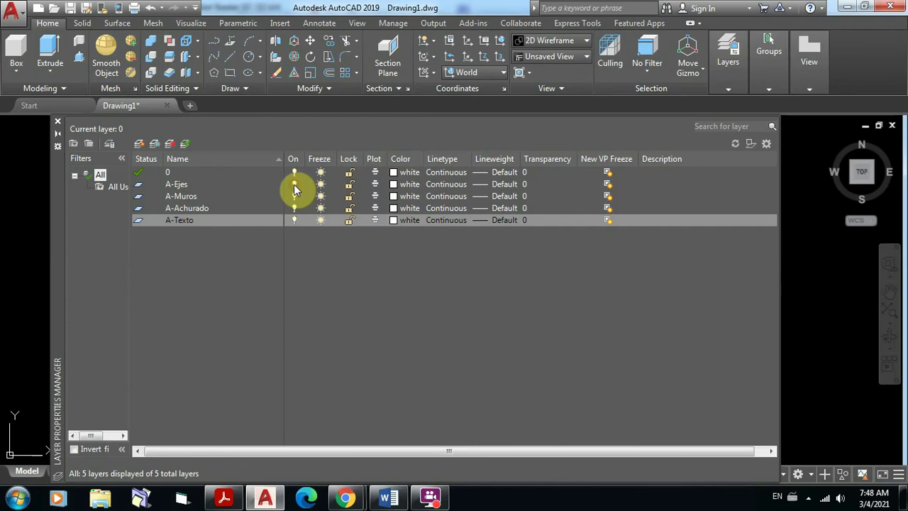
pyautogui.click(294, 185)
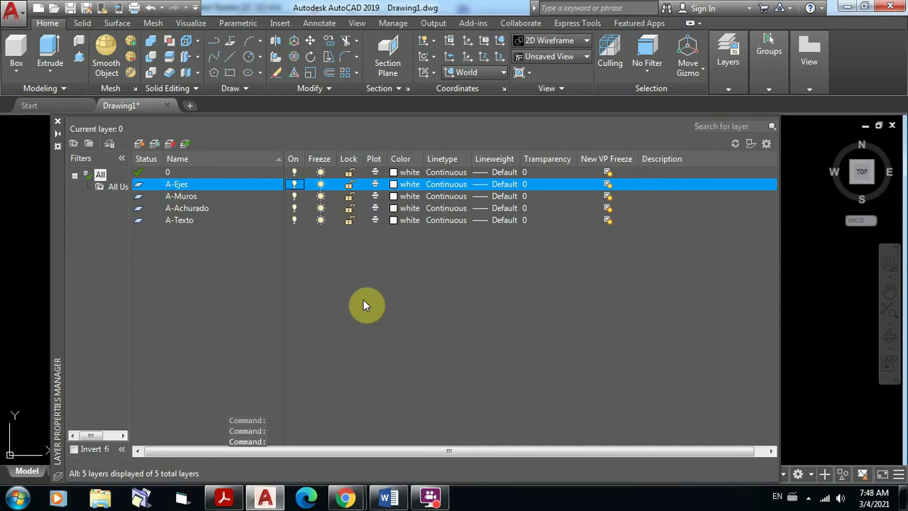
pyautogui.click(295, 185)
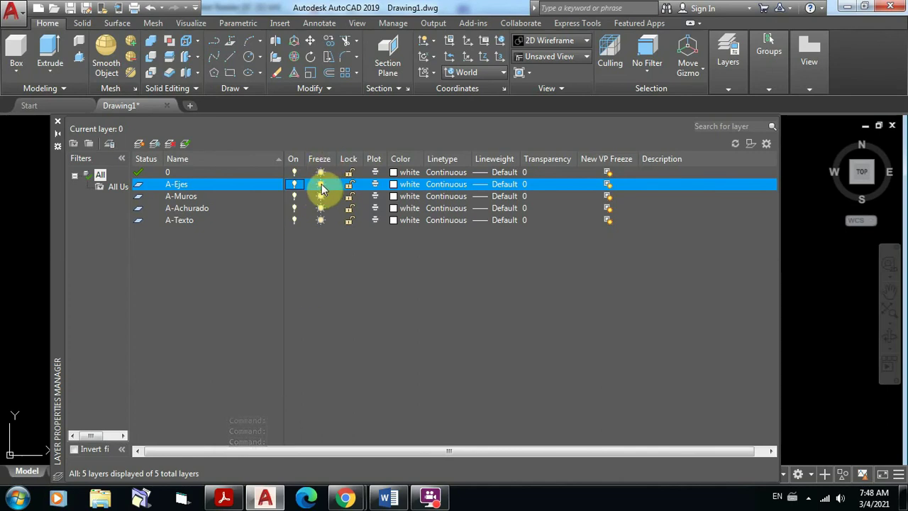
pyautogui.click(321, 184)
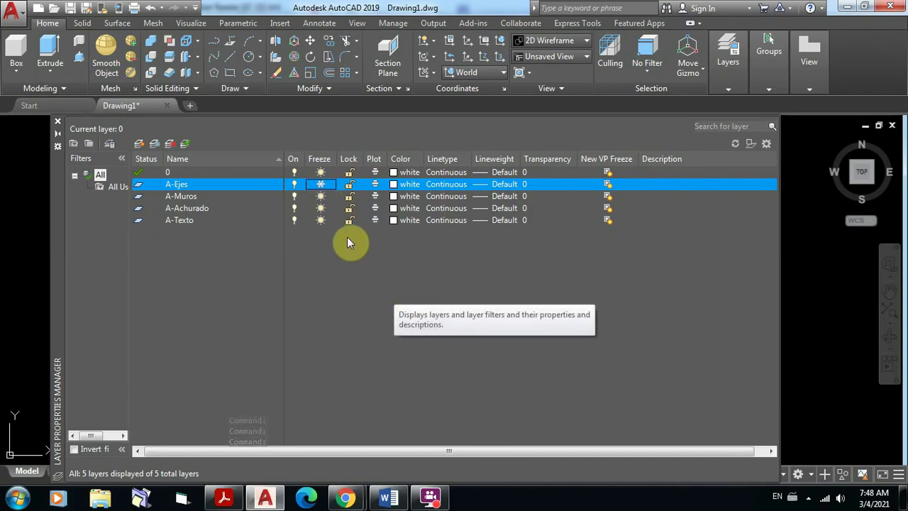
pyautogui.click(321, 184)
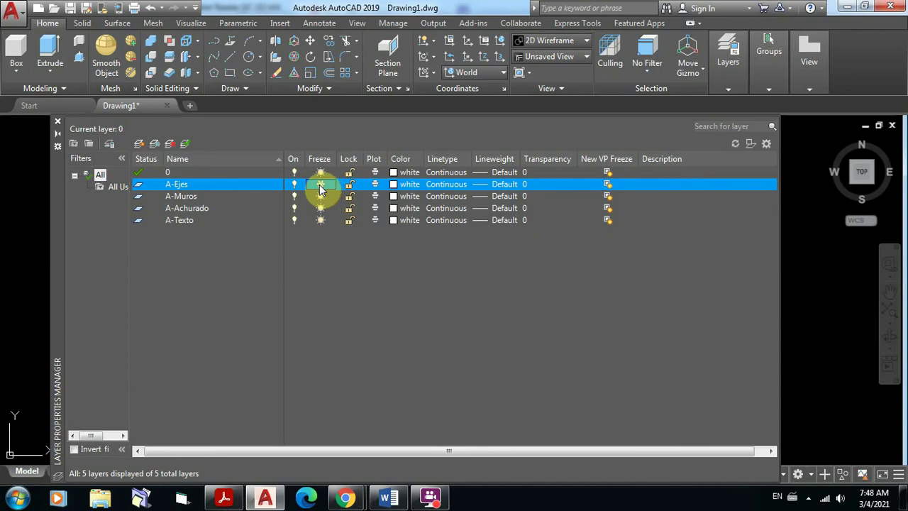
pyautogui.click(321, 184)
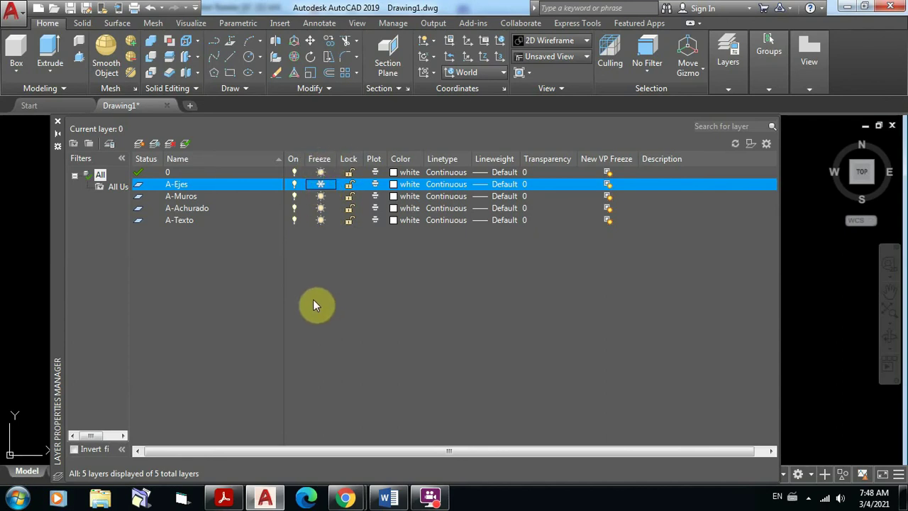
pyautogui.click(321, 185)
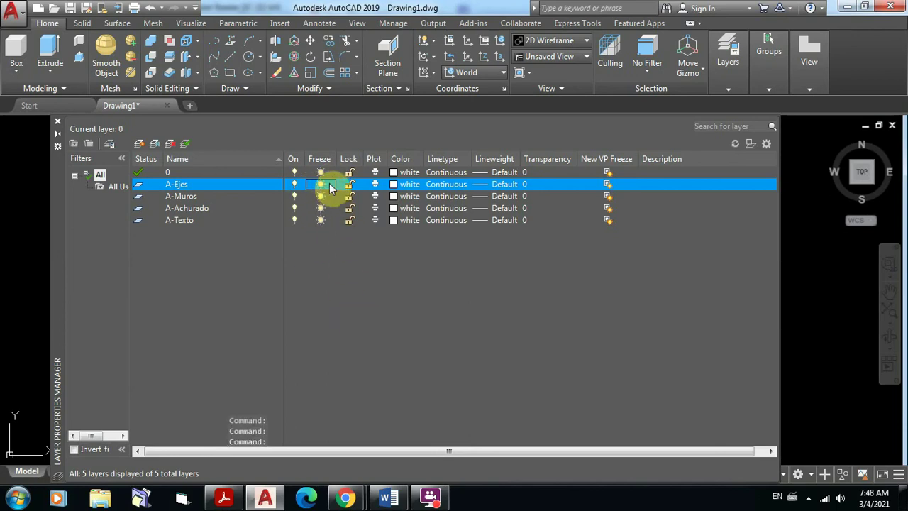
pyautogui.click(322, 187)
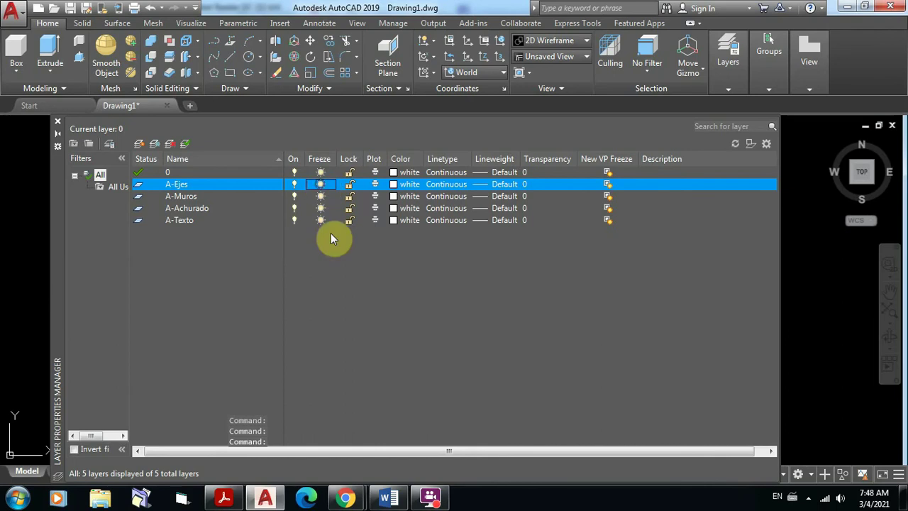
pyautogui.click(349, 184)
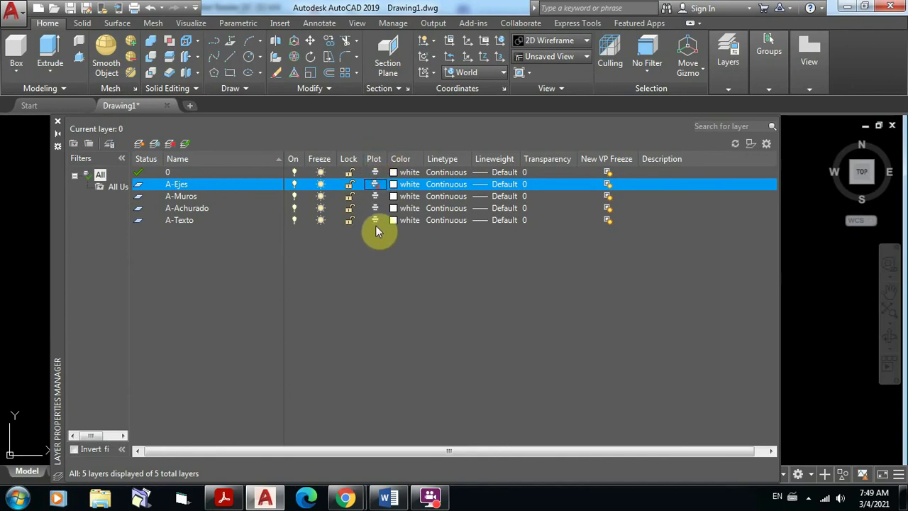
pyautogui.click(375, 184)
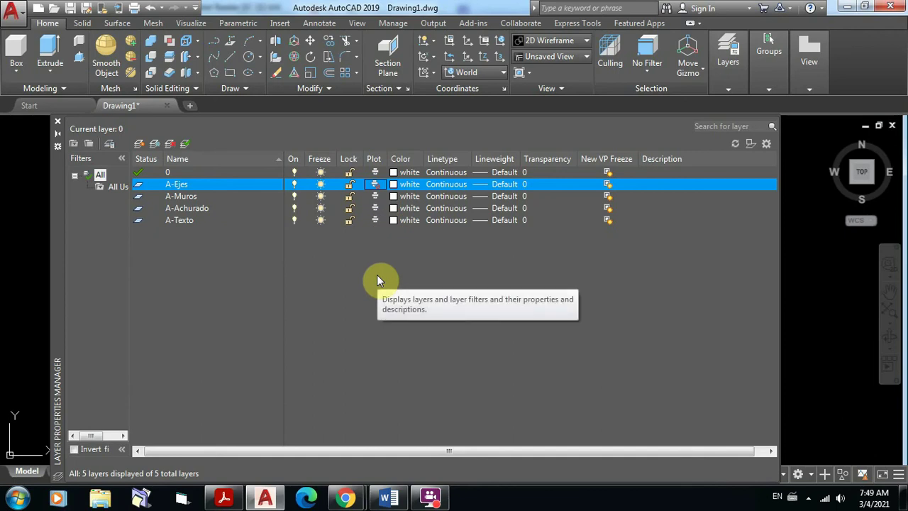
pyautogui.click(376, 184)
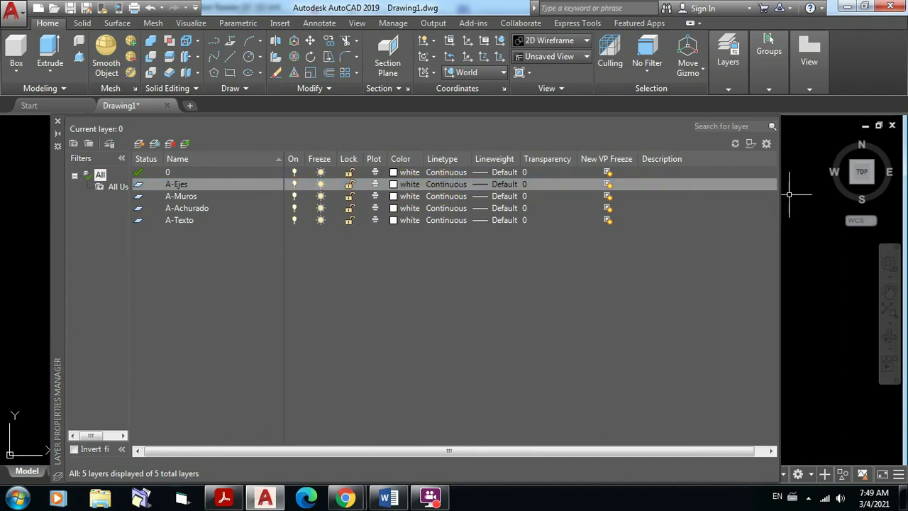
# Step: Close the Layer Properties Manager and bring up the drawing area's shortcut menu
pyautogui.click(59, 126)
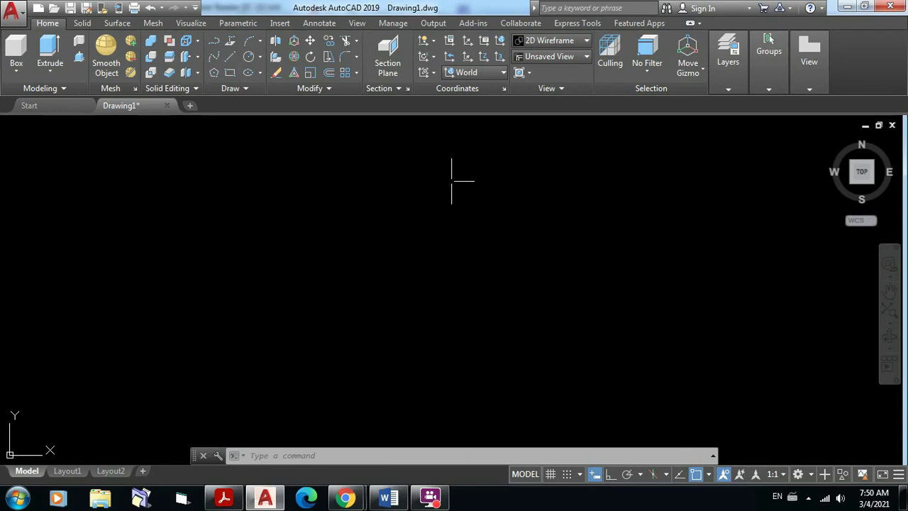
pyautogui.rightClick(399, 204)
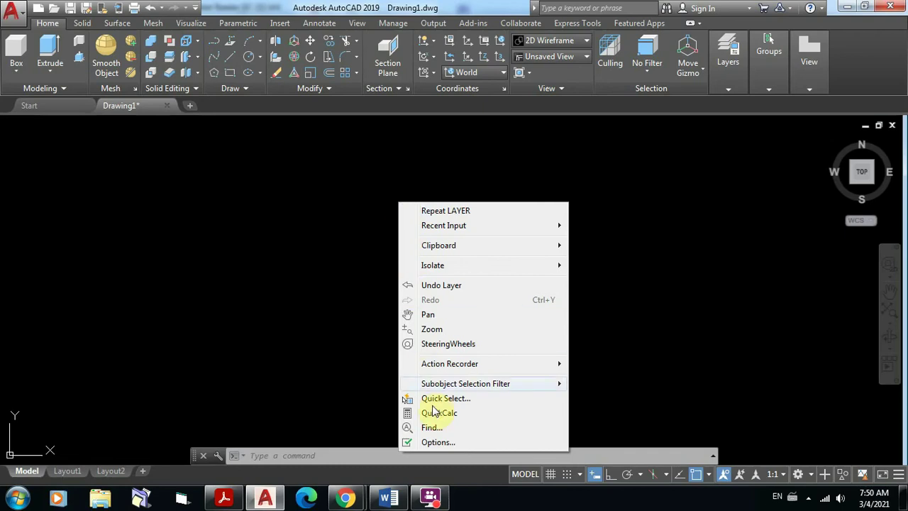
# Step: Set the 2D model space uniform background to White in Options > Display > Colors
pyautogui.click(446, 443)
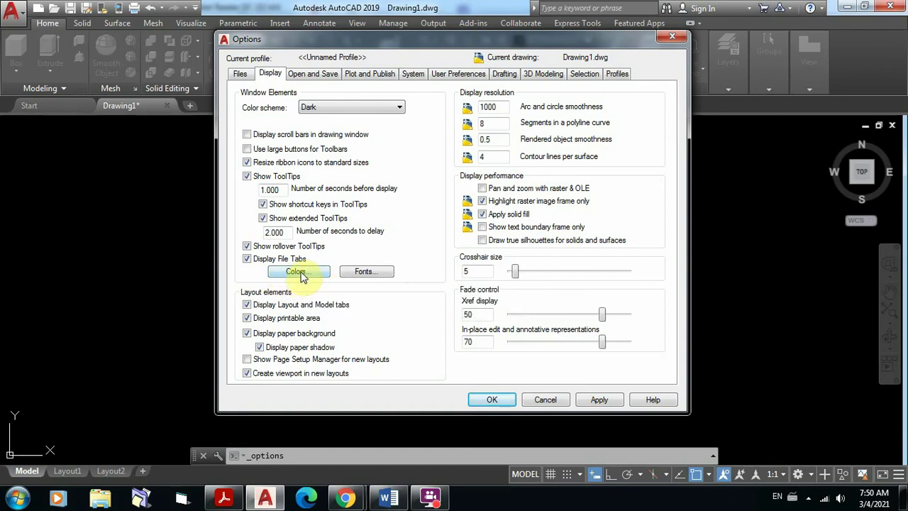
pyautogui.click(301, 275)
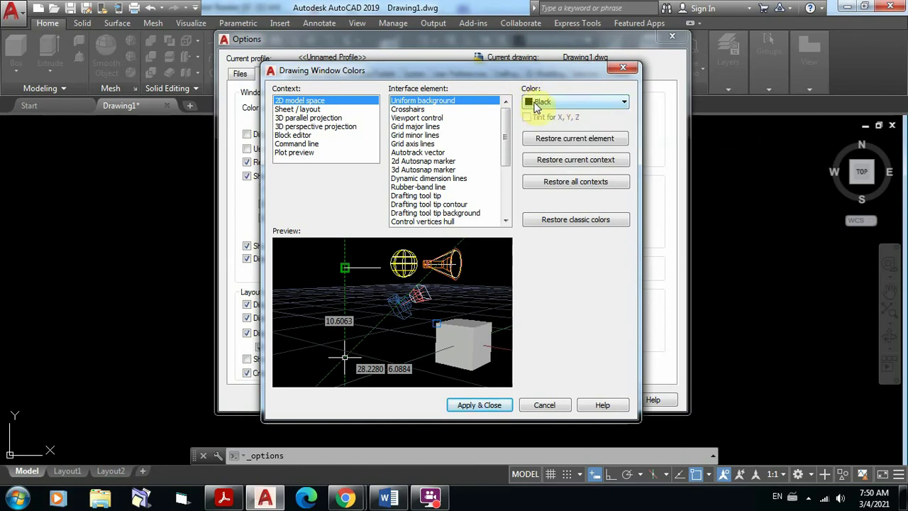
pyautogui.click(624, 103)
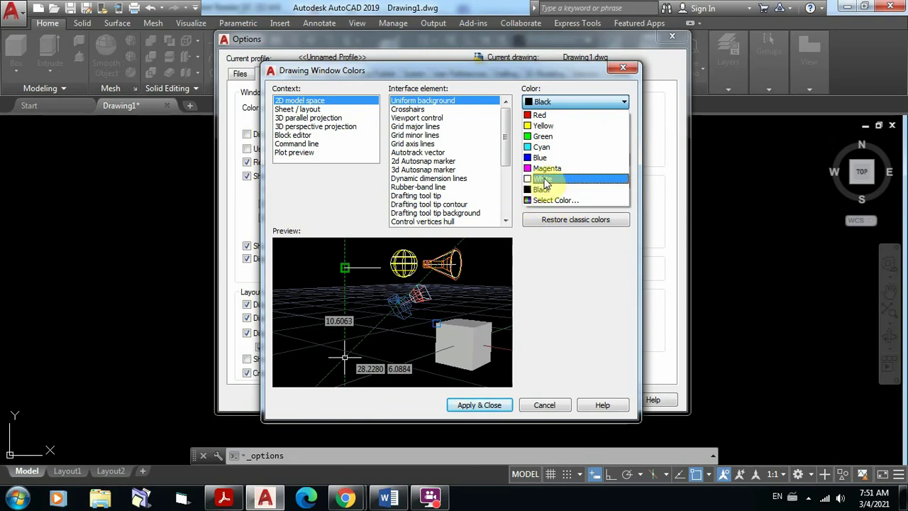
pyautogui.click(545, 179)
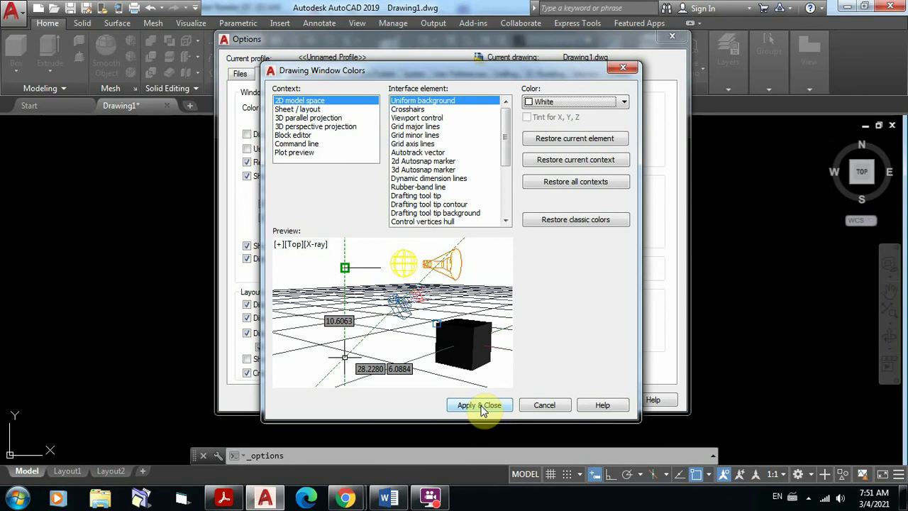
pyautogui.click(480, 406)
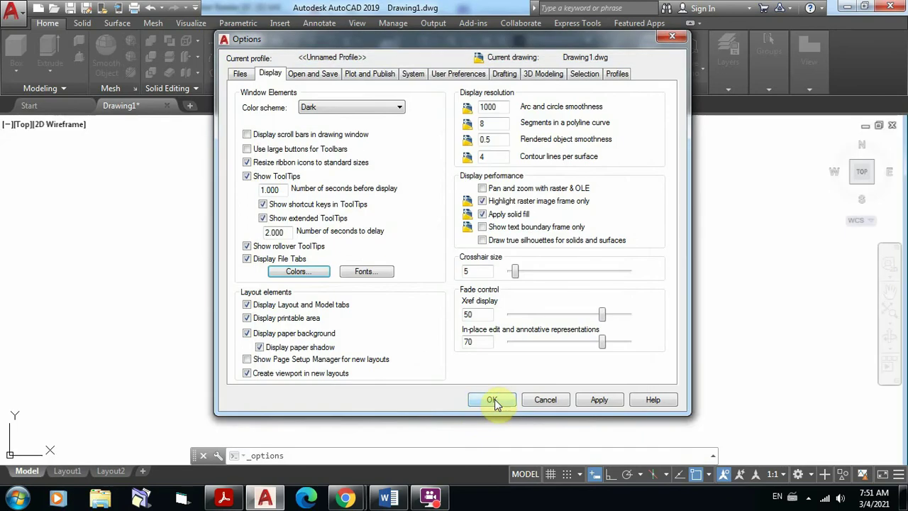
pyautogui.click(493, 400)
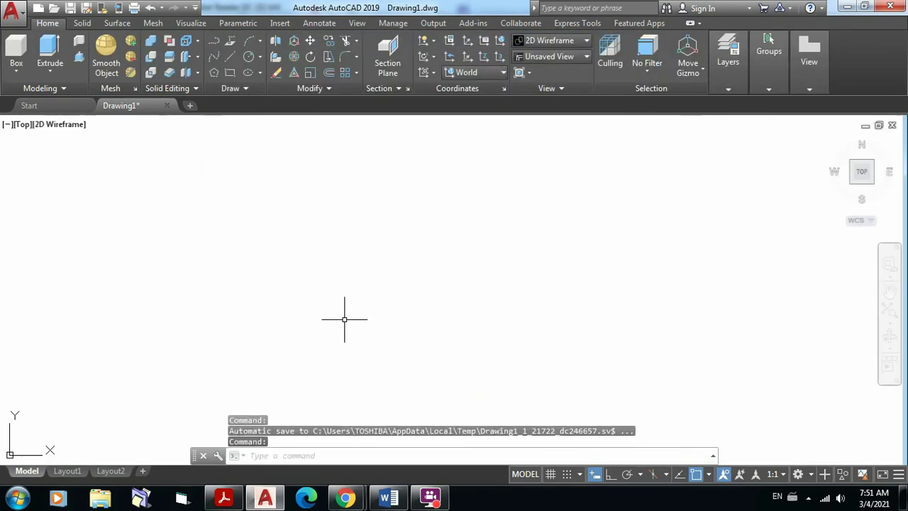
pyautogui.click(727, 89)
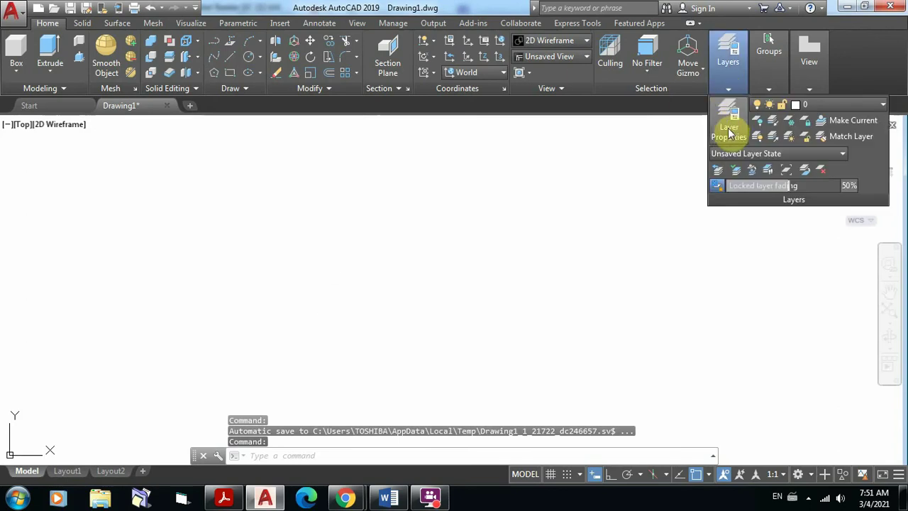
pyautogui.click(730, 122)
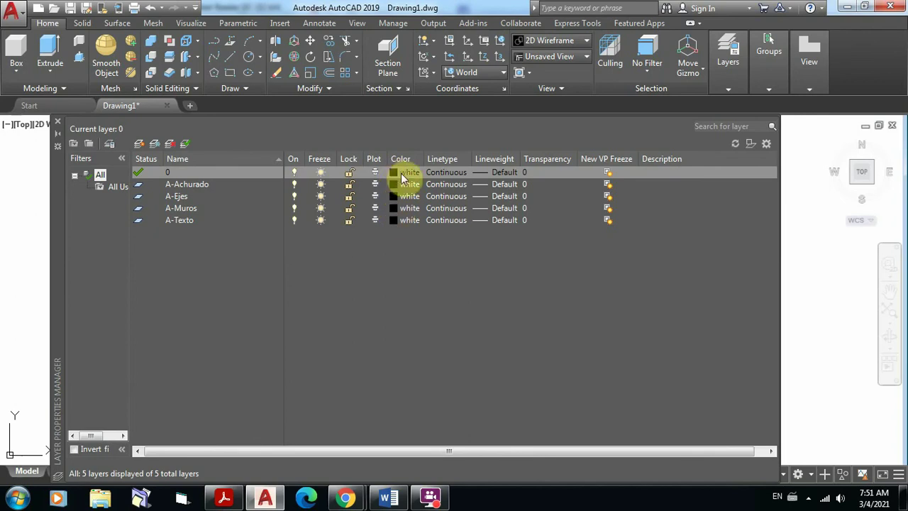
pyautogui.click(58, 121)
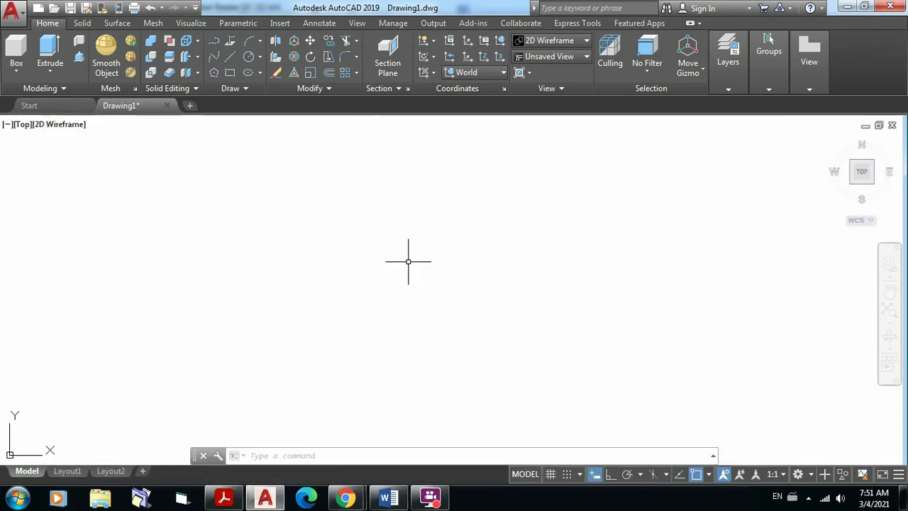
# Step: Draw a practice zigzag line across the drawing area
pyautogui.click(227, 59)
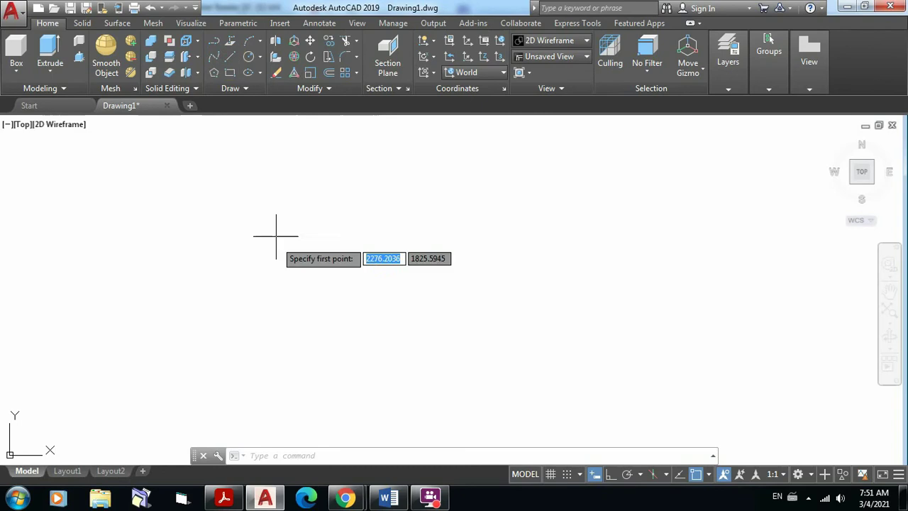
pyautogui.click(247, 291)
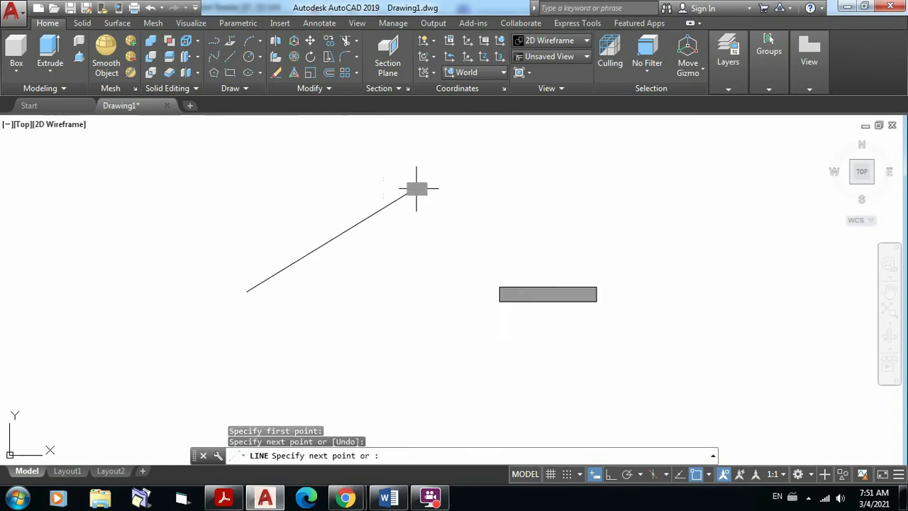
pyautogui.click(417, 188)
pyautogui.click(525, 287)
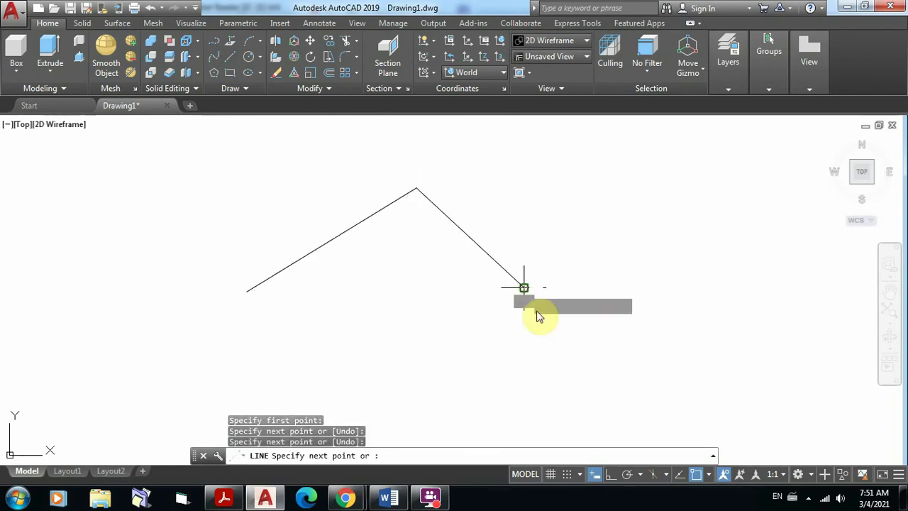
pyautogui.click(657, 257)
pyautogui.click(722, 338)
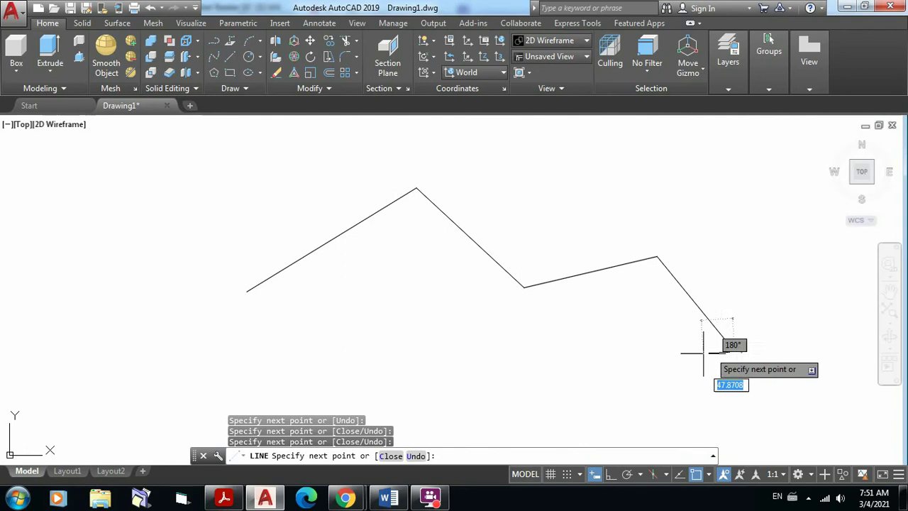
pyautogui.press('Escape')
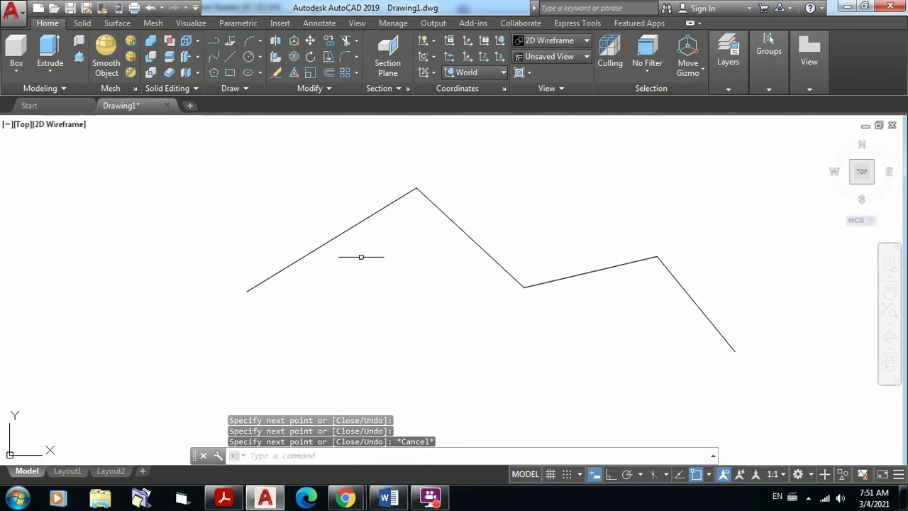
# Step: Erase the zigzag line using a crossing window selection
pyautogui.click(752, 365)
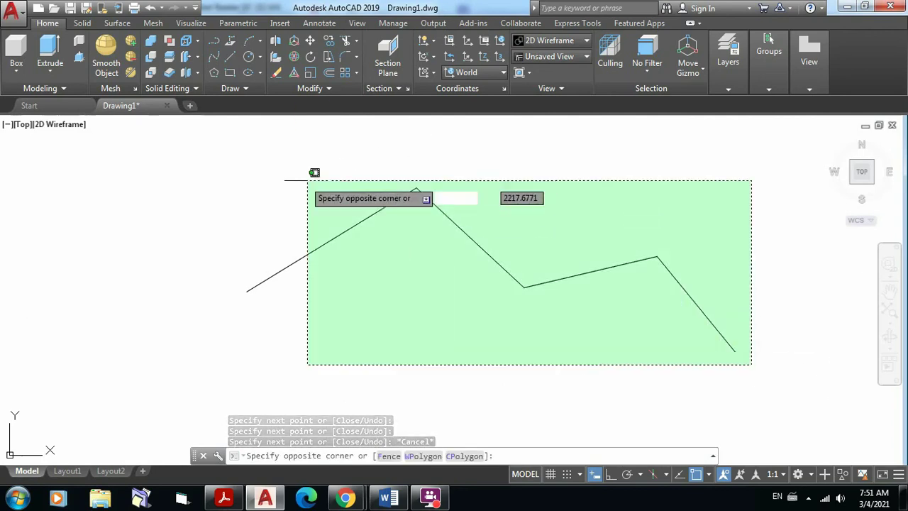
pyautogui.click(216, 176)
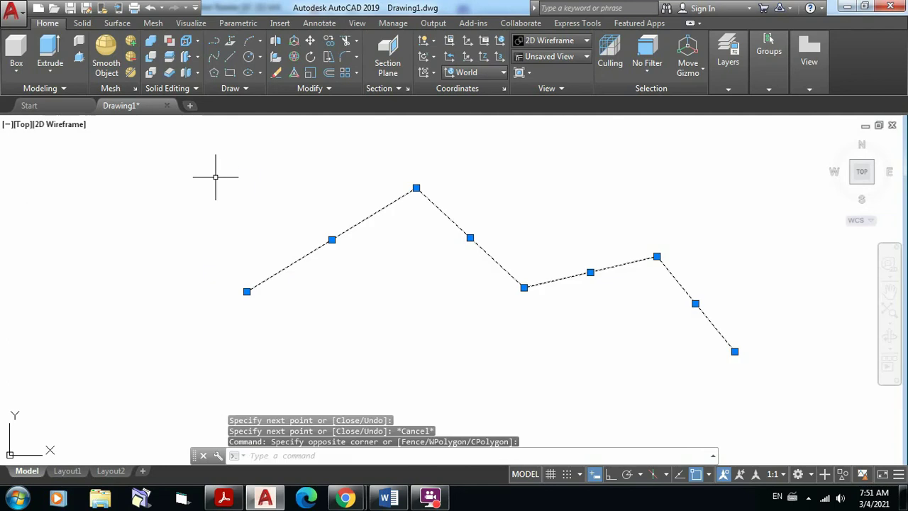
pyautogui.press('Delete')
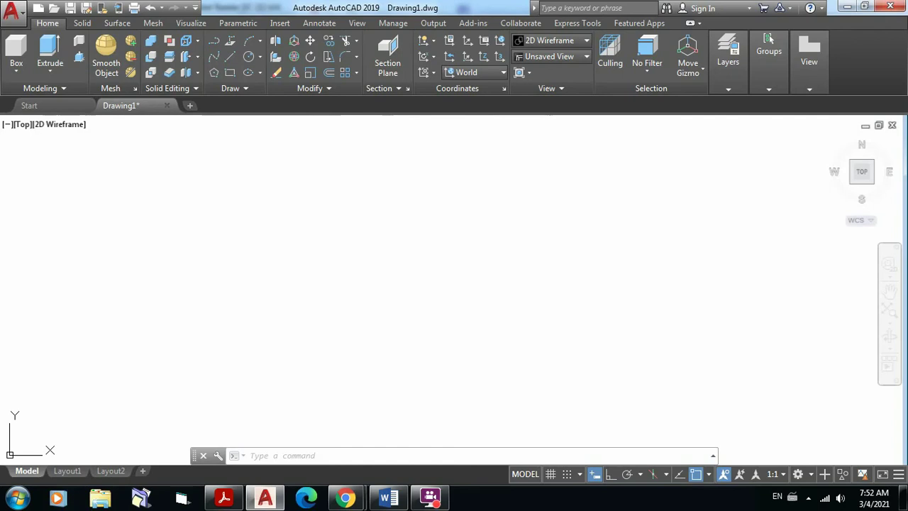
# Step: Change the model space uniform background colour to Red through the Options drawing window colours
pyautogui.rightClick(362, 182)
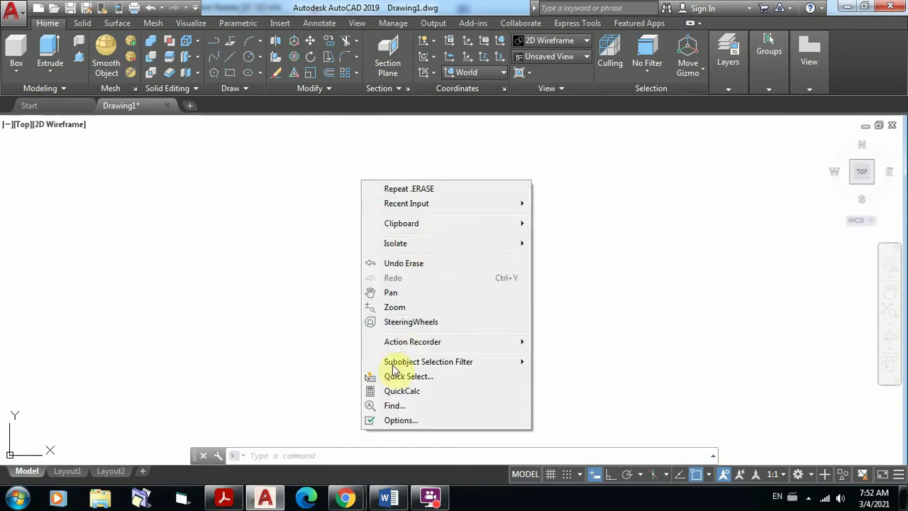
pyautogui.click(401, 421)
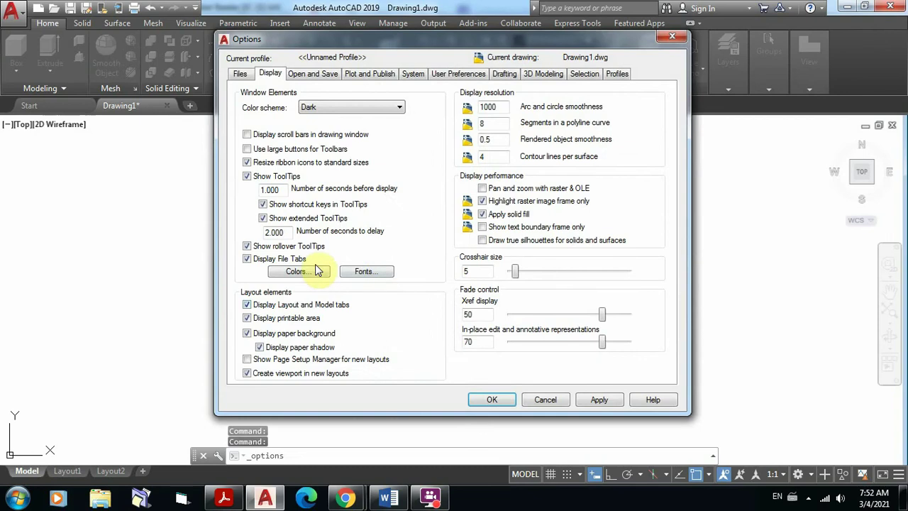
pyautogui.click(299, 273)
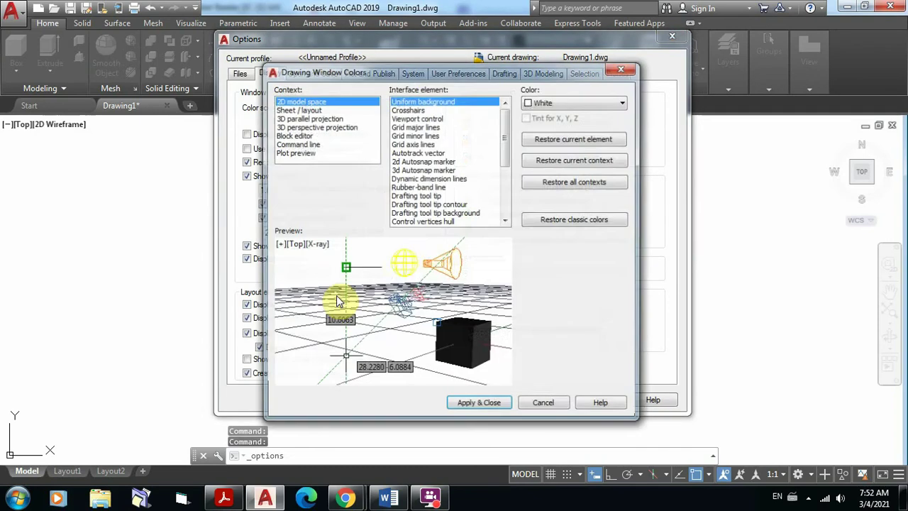
pyautogui.click(624, 104)
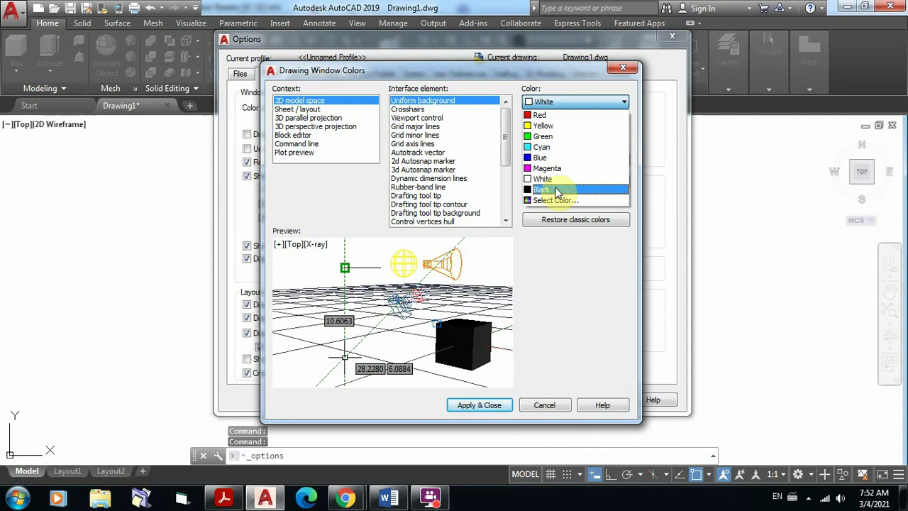
pyautogui.click(560, 116)
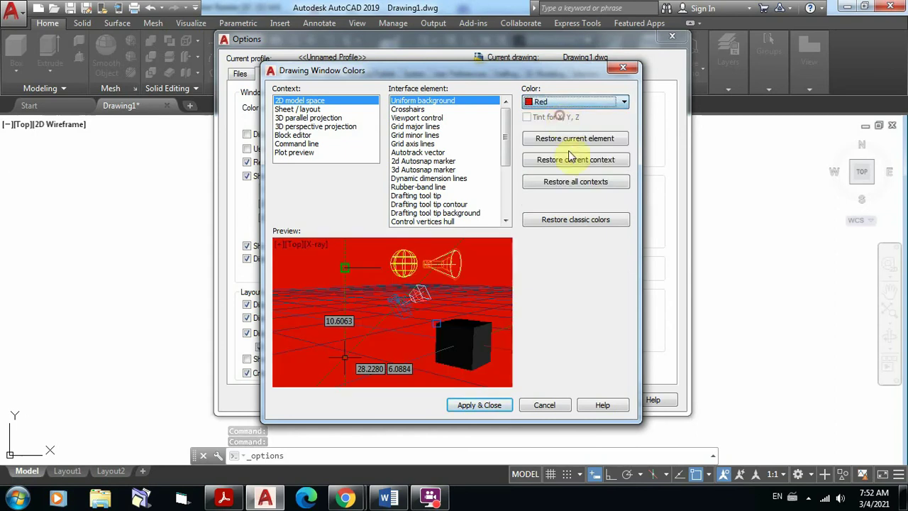
pyautogui.click(484, 406)
pyautogui.click(491, 401)
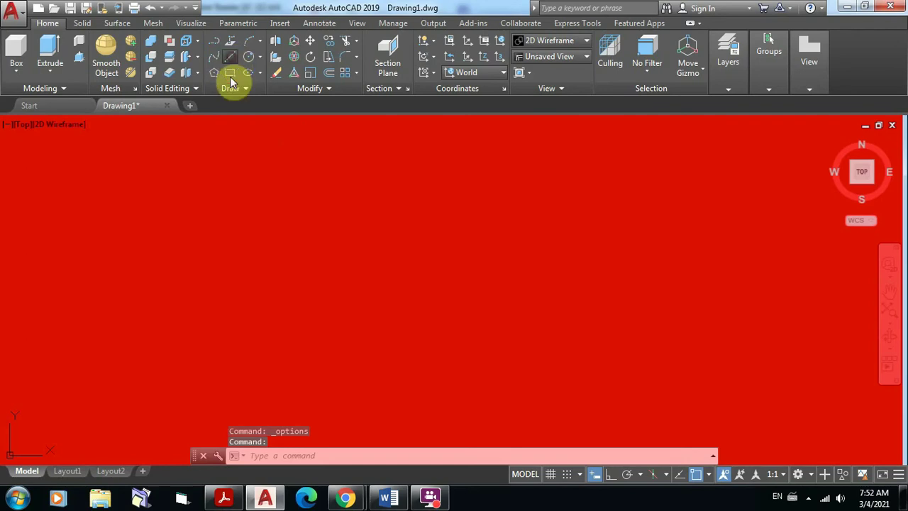
pyautogui.click(214, 40)
pyautogui.click(269, 296)
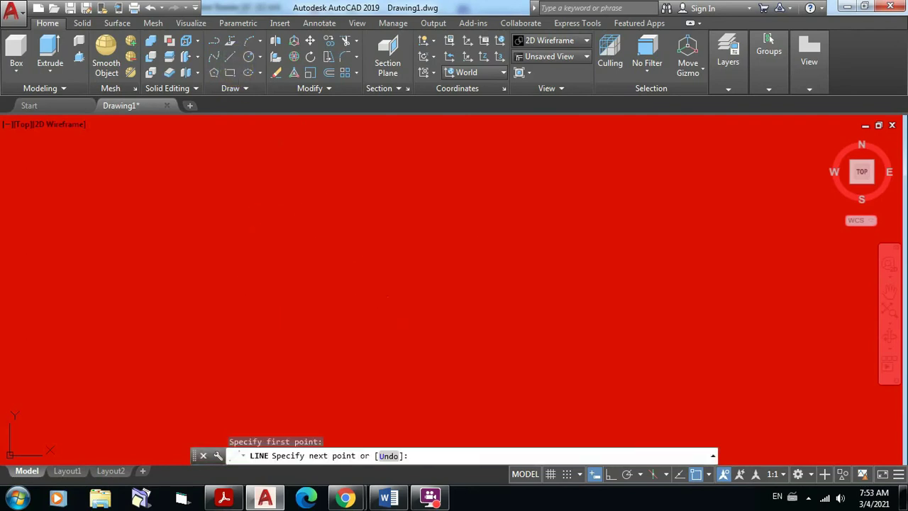
pyautogui.click(364, 204)
pyautogui.click(522, 263)
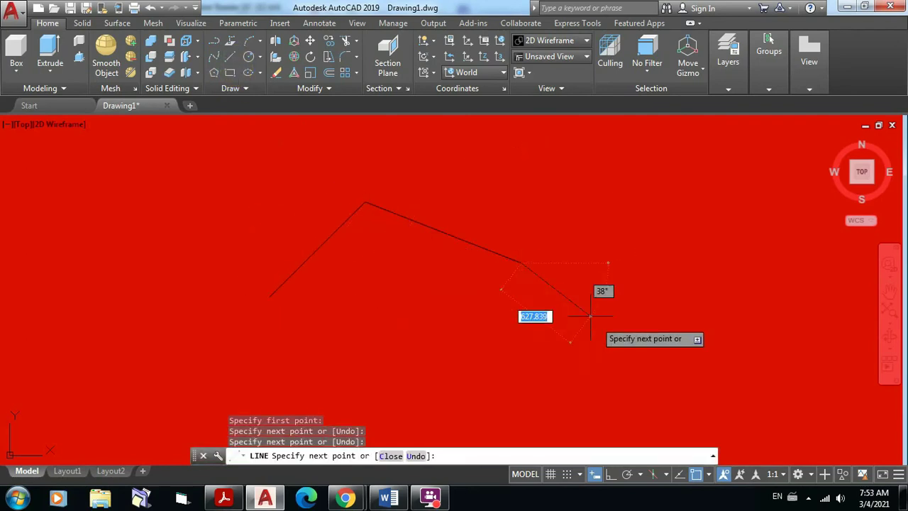
pyautogui.click(526, 324)
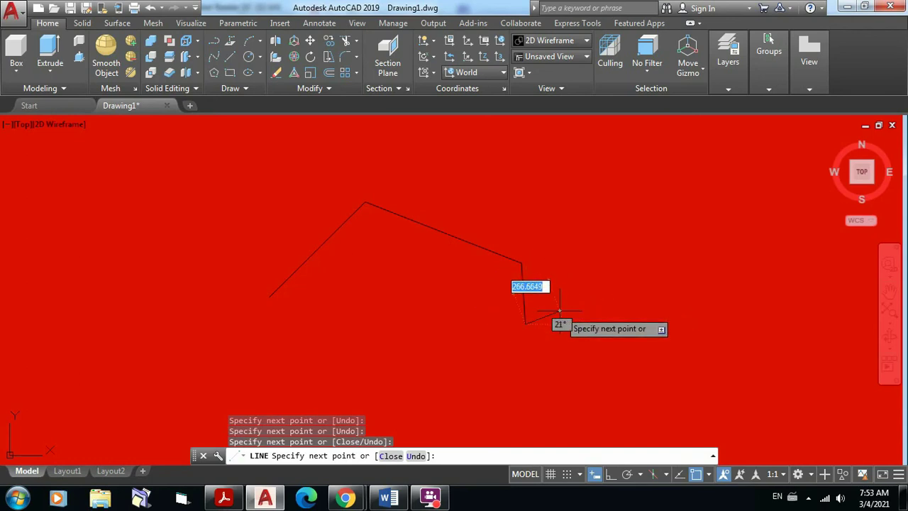
pyautogui.press('Escape')
pyautogui.click(566, 339)
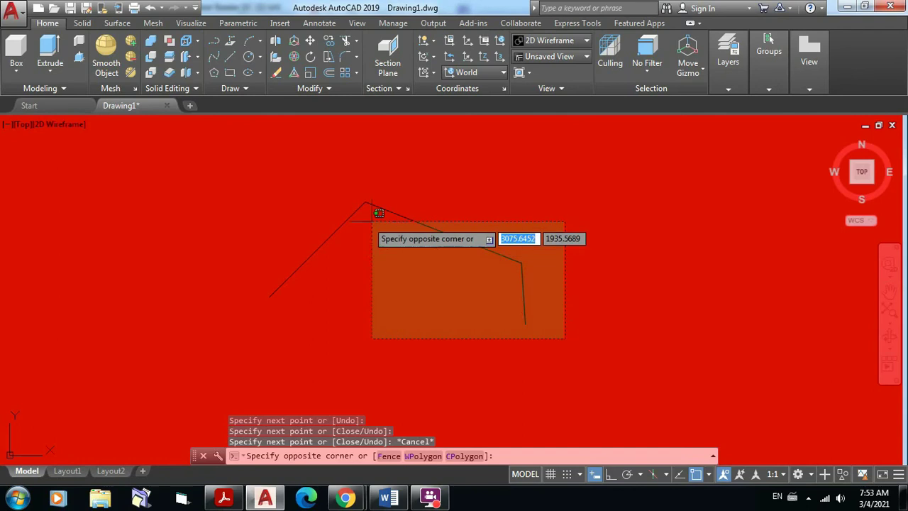
pyautogui.click(224, 192)
pyautogui.press('Delete')
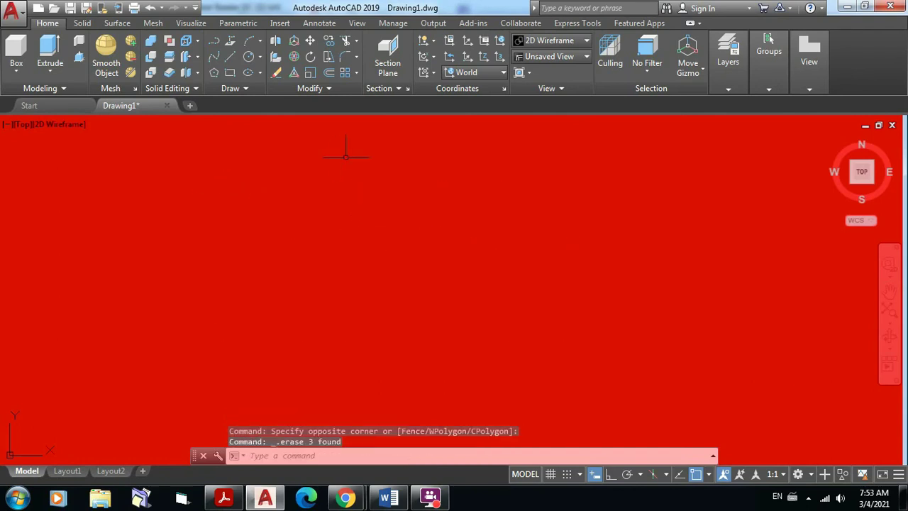
pyautogui.rightClick(307, 158)
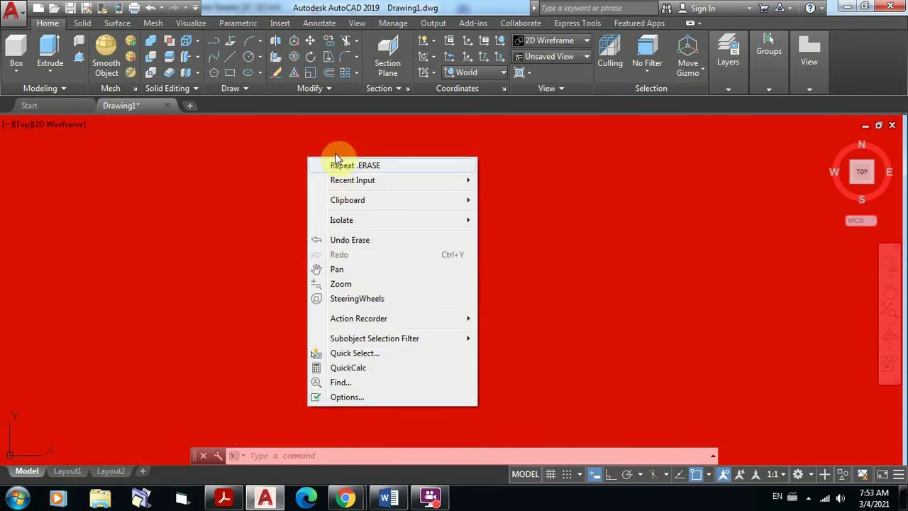
# Step: Set the model space uniform background back to Black in the drawing window colours
pyautogui.click(348, 396)
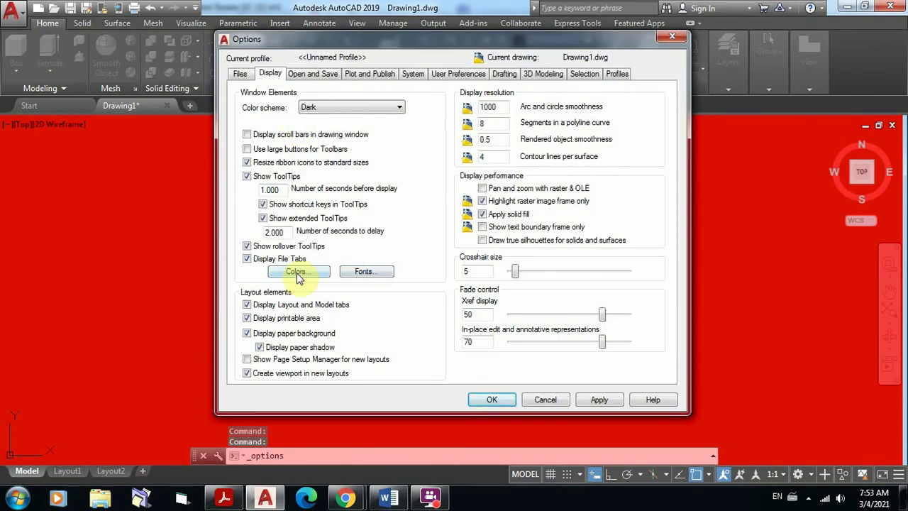
pyautogui.click(298, 274)
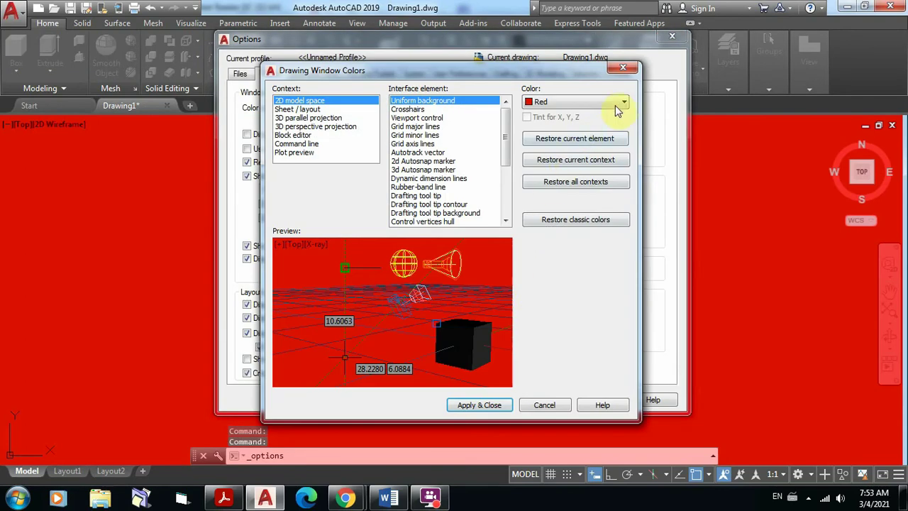
pyautogui.click(623, 103)
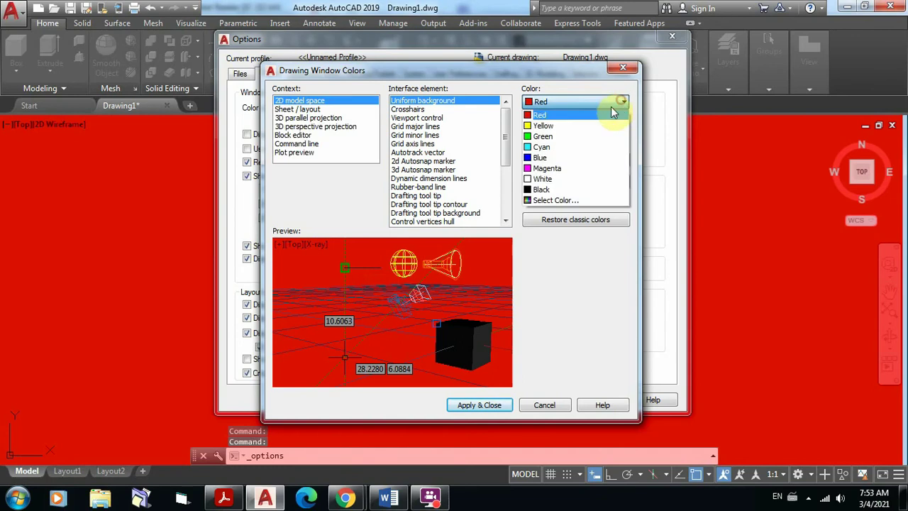
pyautogui.click(550, 191)
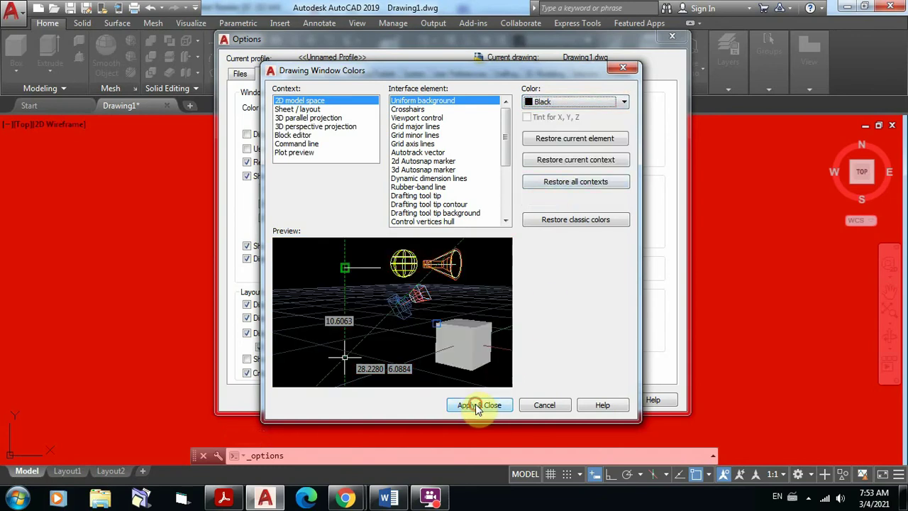
pyautogui.click(477, 408)
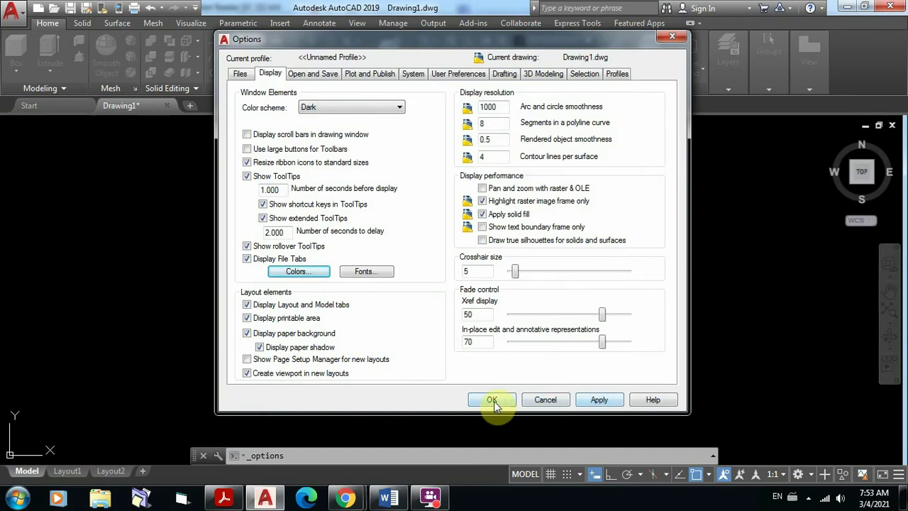
pyautogui.click(493, 401)
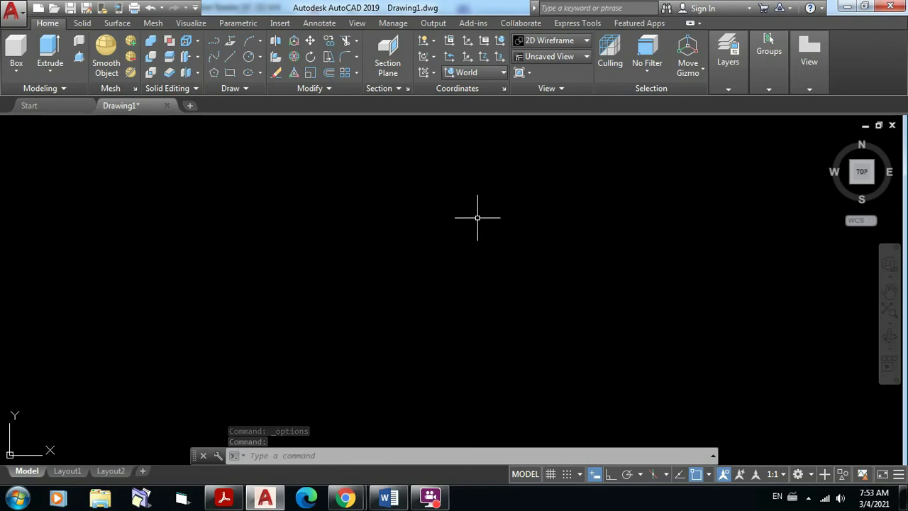
# Step: In Layer Properties, make A-Muros, then A-Achurado, then layer 0 current
pyautogui.click(731, 88)
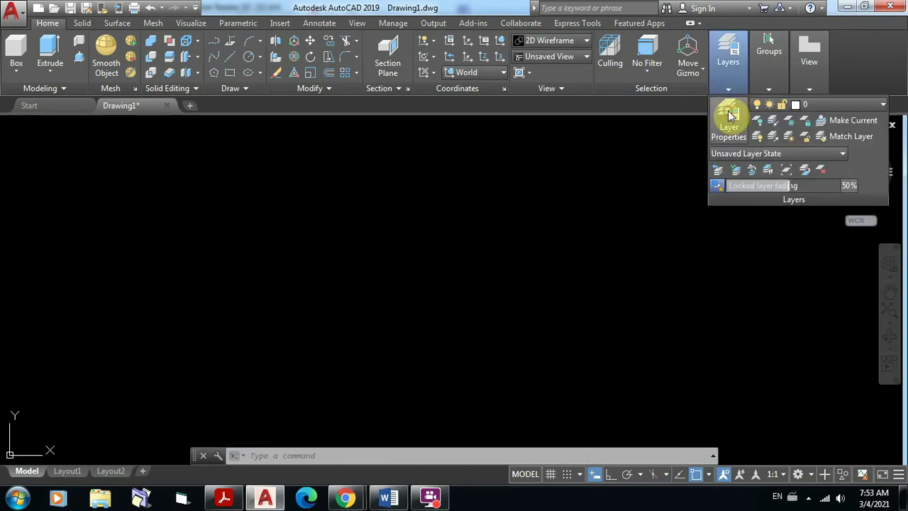
pyautogui.click(732, 115)
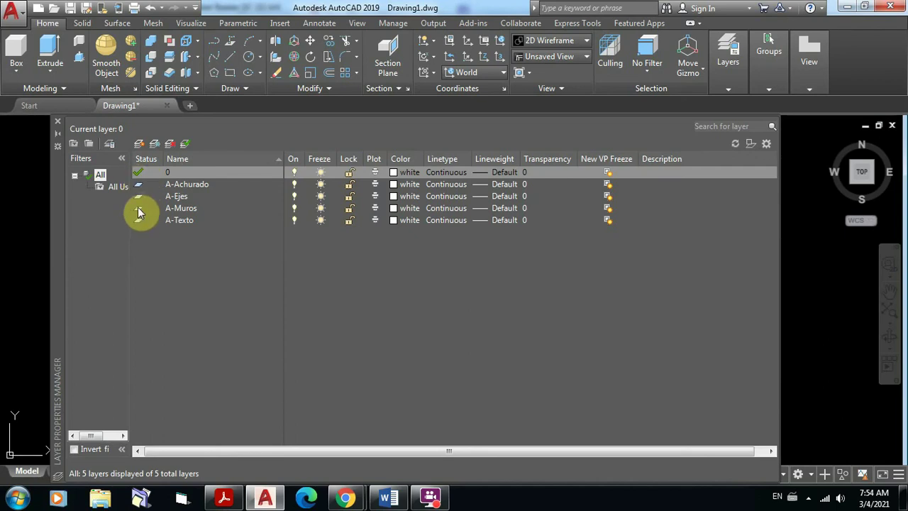
pyautogui.doubleClick(138, 207)
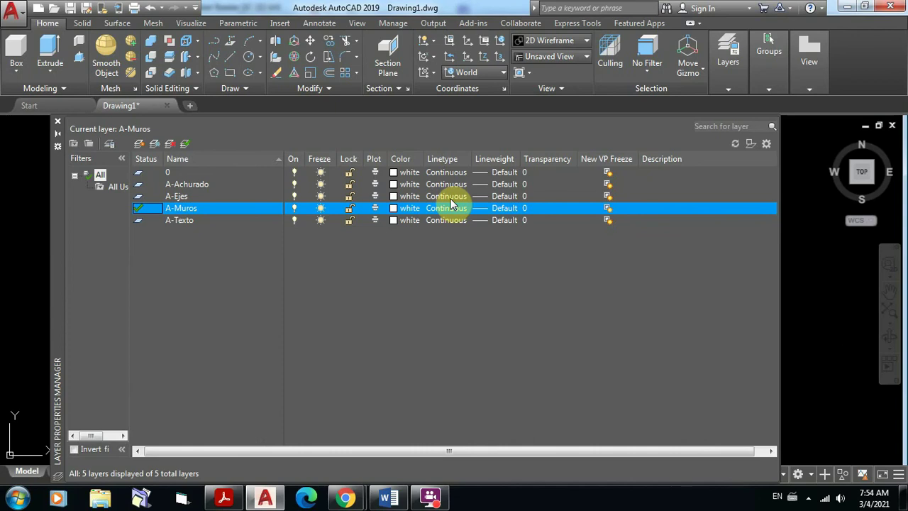
pyautogui.doubleClick(139, 186)
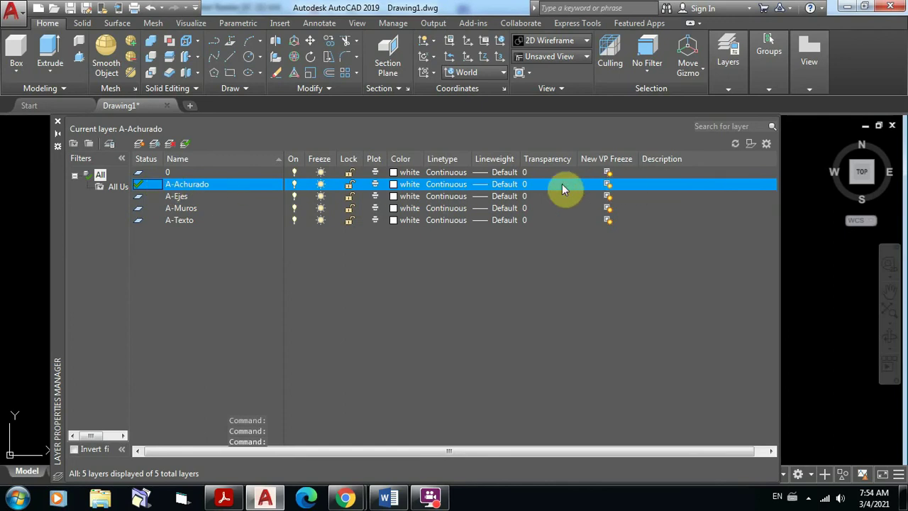
pyautogui.doubleClick(139, 173)
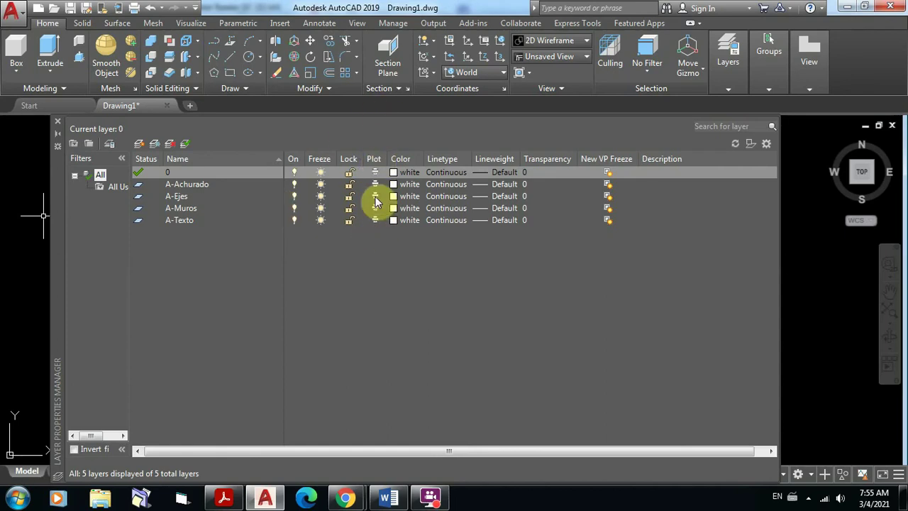
# Step: Briefly check the floor-plan PDF in Acrobat, then return to AutoCAD's layer manager
pyautogui.click(225, 501)
pyautogui.scroll(2, 645, 235)
pyautogui.scroll(-1, 646, 228)
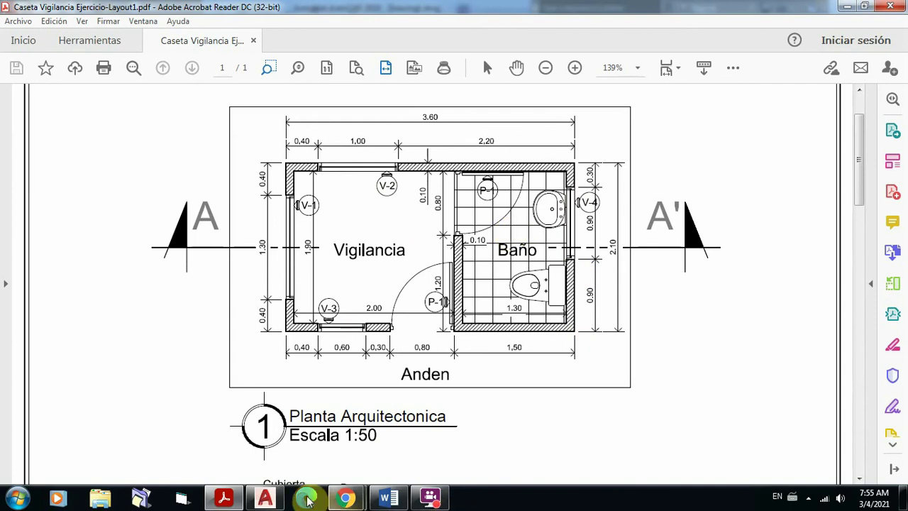
pyautogui.moveTo(270, 504)
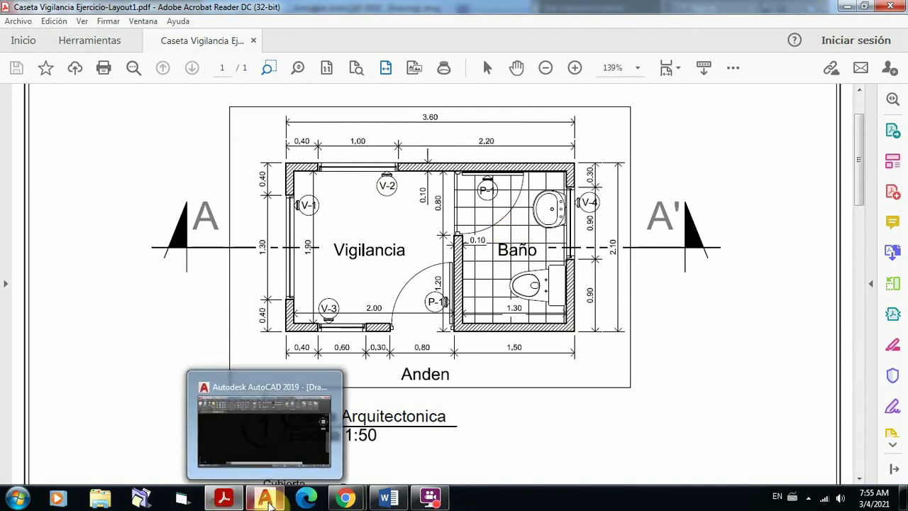
pyautogui.click(273, 458)
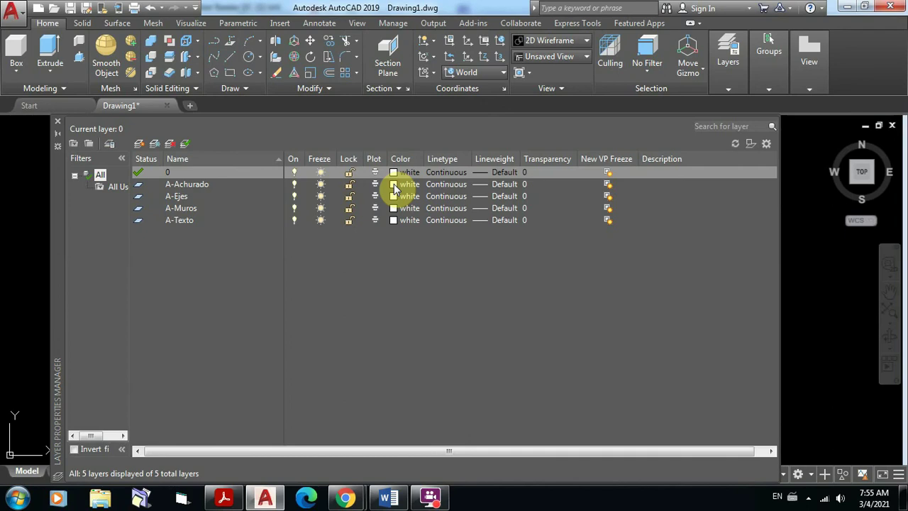
# Step: Assign index colour 136 (teal) to layer A-Achurado, then view the floor-plan PDF
pyautogui.click(394, 184)
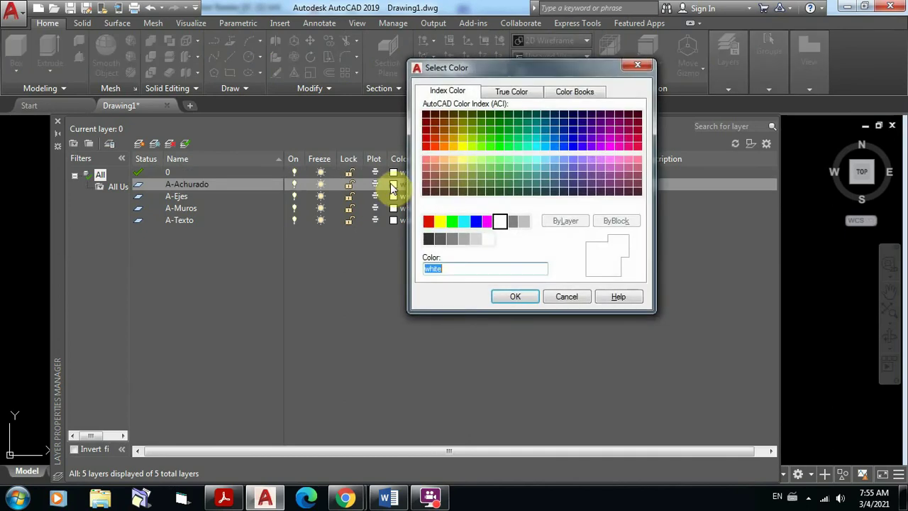
pyautogui.moveTo(516, 72); pyautogui.dragTo(589, 69)
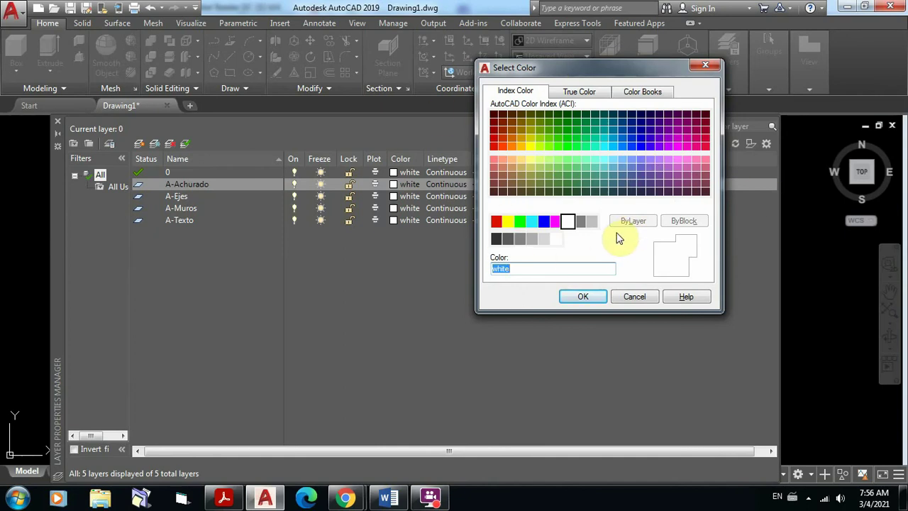
pyautogui.click(604, 125)
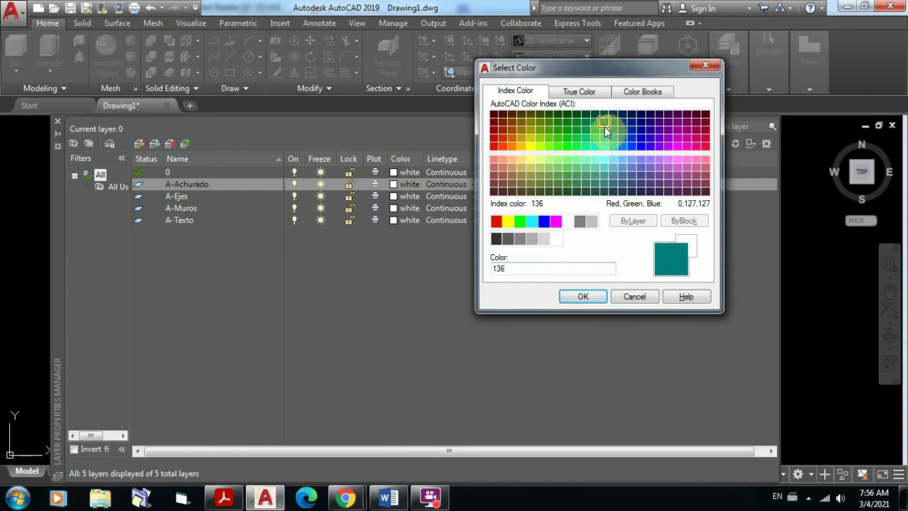
pyautogui.click(582, 298)
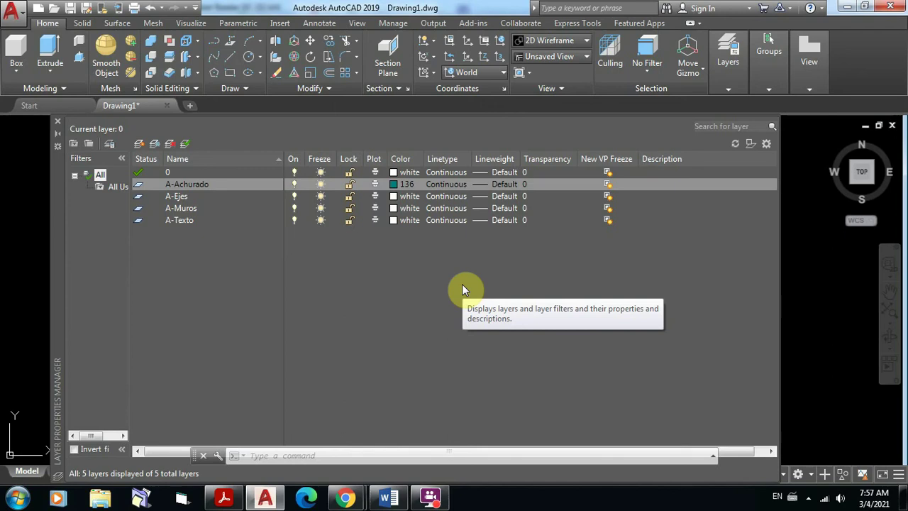
pyautogui.click(226, 501)
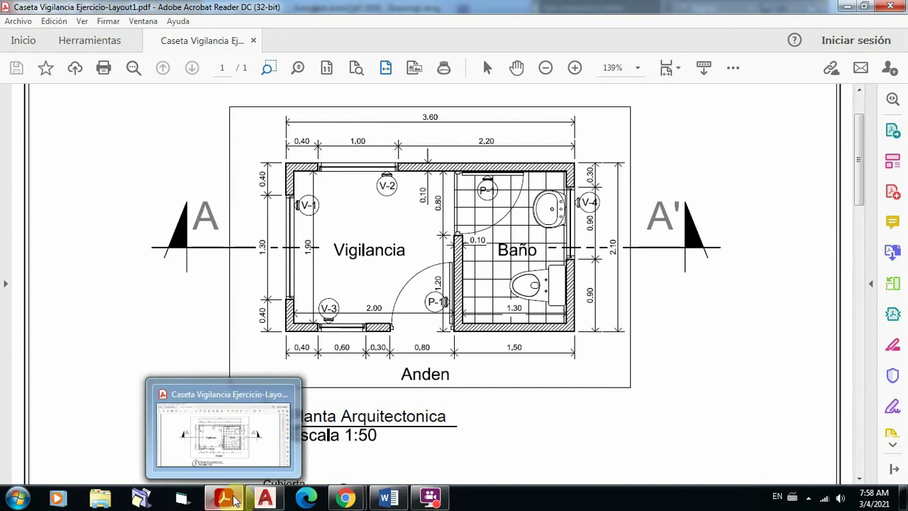
# Step: Switch from the PDF floor plan back to AutoCAD's Layer Properties Manager
pyautogui.click(265, 499)
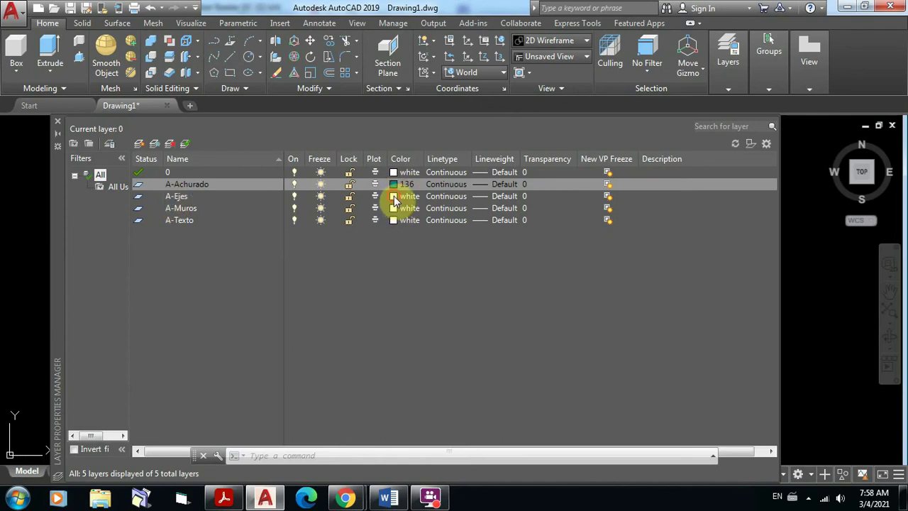
# Step: Change layer A-Ejes to yellow
pyautogui.click(394, 196)
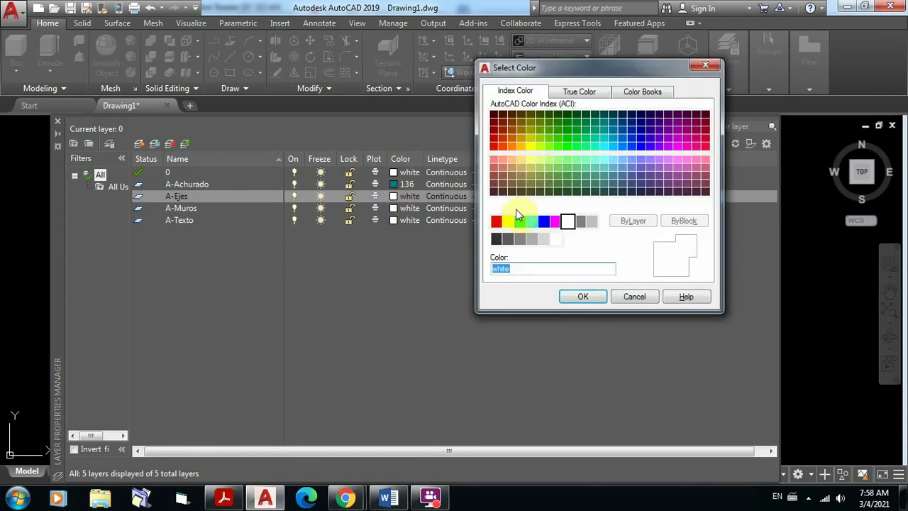
pyautogui.click(508, 221)
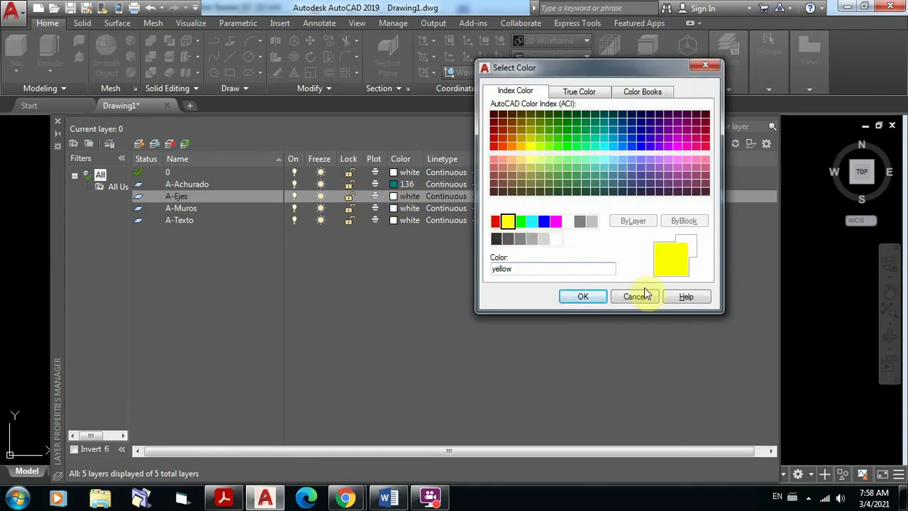
pyautogui.click(586, 296)
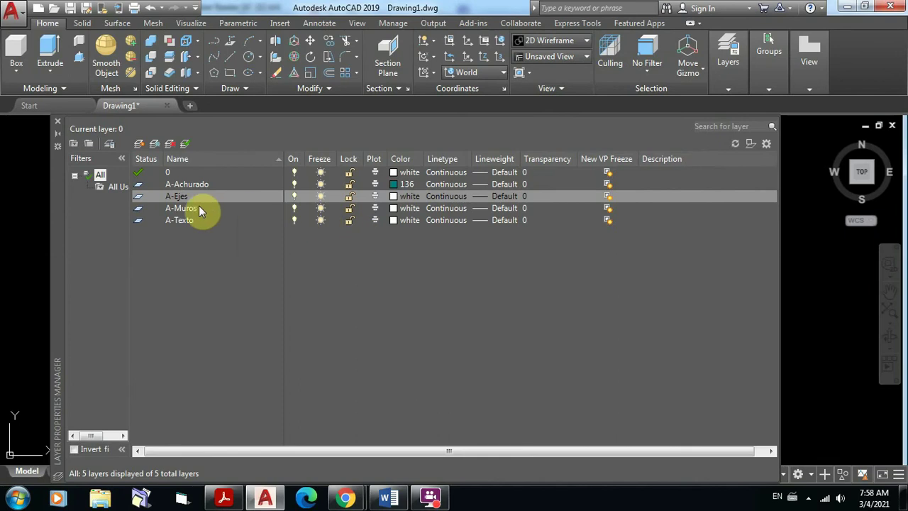
# Step: Compare red and brown shades, then set layer A-Muros to orange index colour 32
pyautogui.click(395, 208)
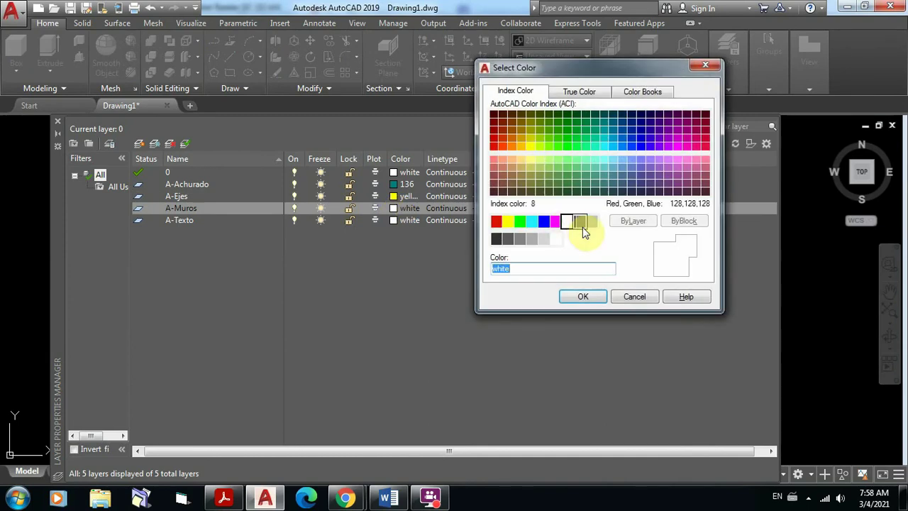
pyautogui.click(503, 131)
pyautogui.click(512, 135)
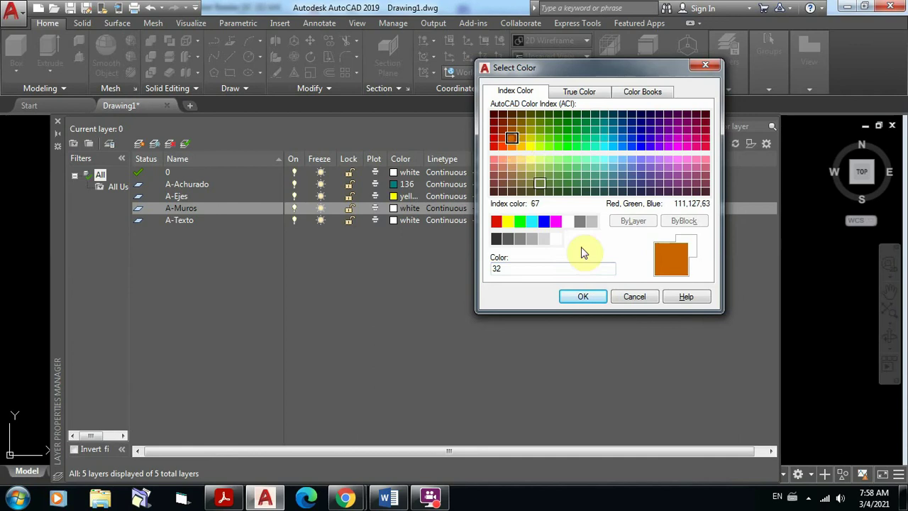
pyautogui.click(512, 131)
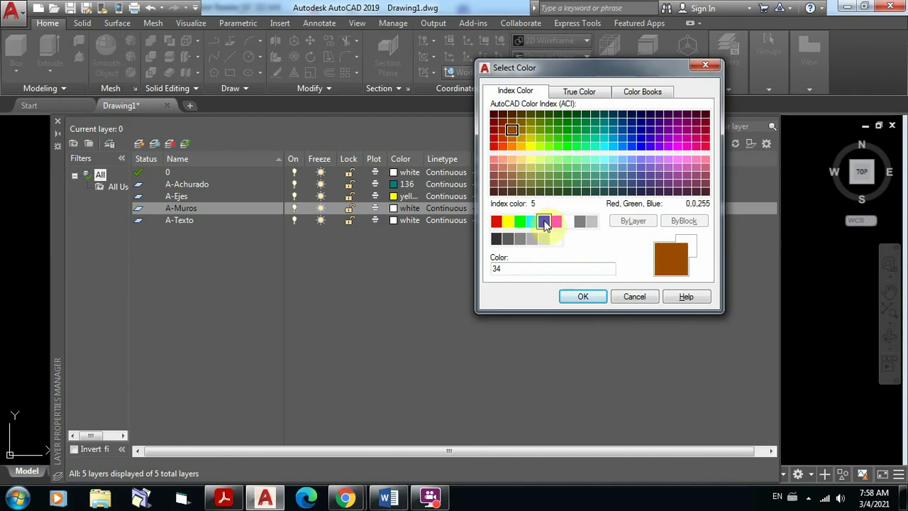
pyautogui.click(511, 137)
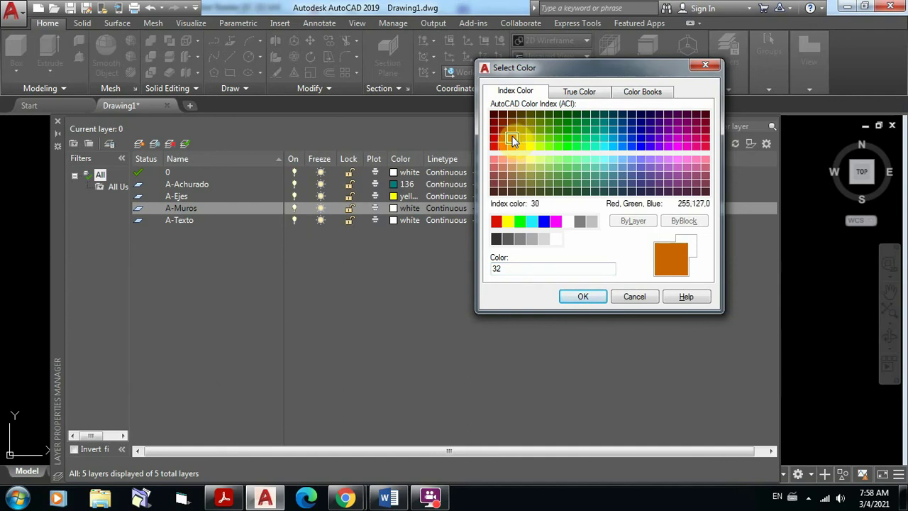
pyautogui.click(581, 297)
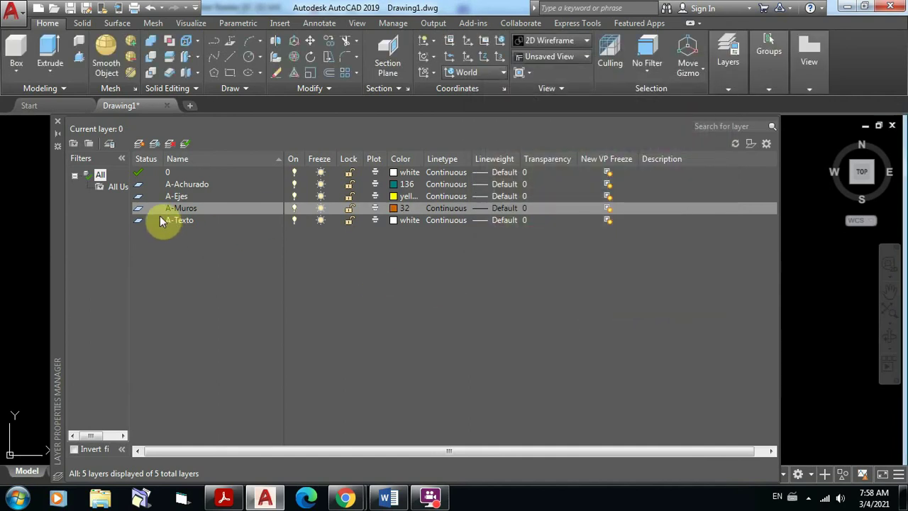
# Step: Make layer A-Texto cyan, then reopen A-Achurado's colour chooser, which still shows 136
pyautogui.click(394, 221)
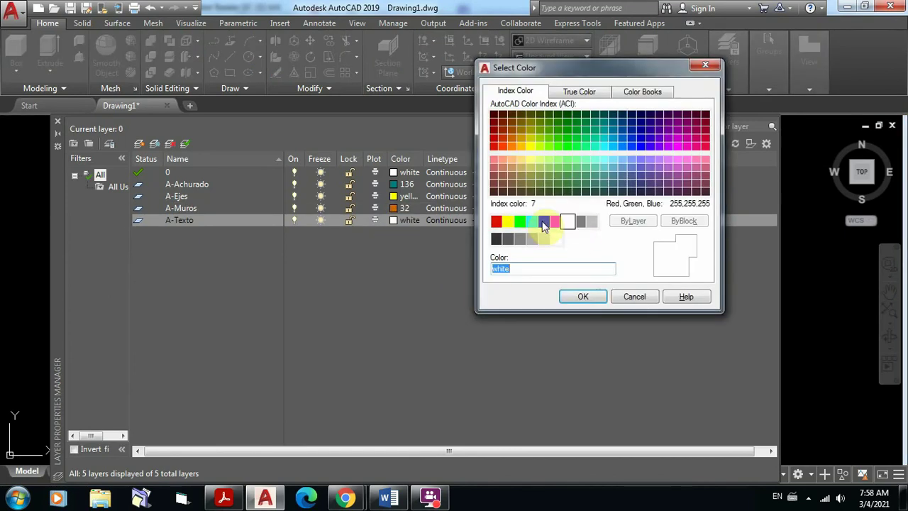
pyautogui.click(531, 222)
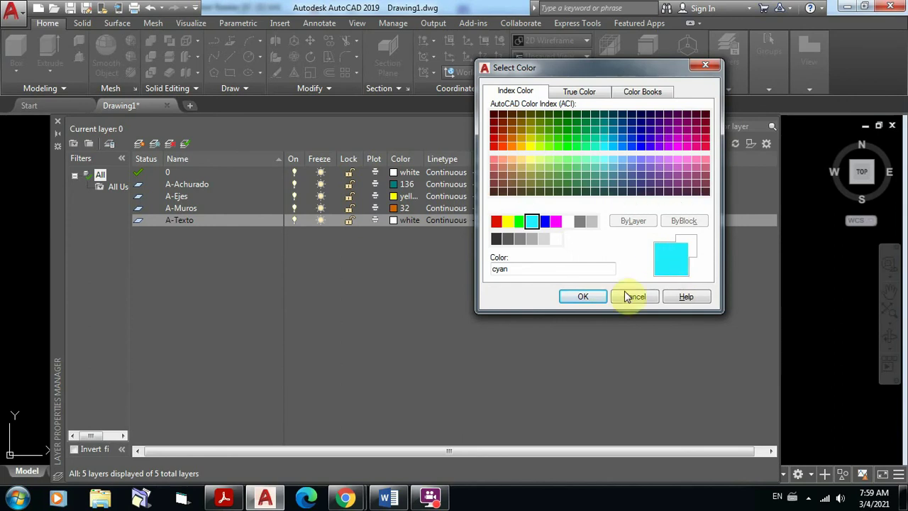
pyautogui.click(584, 296)
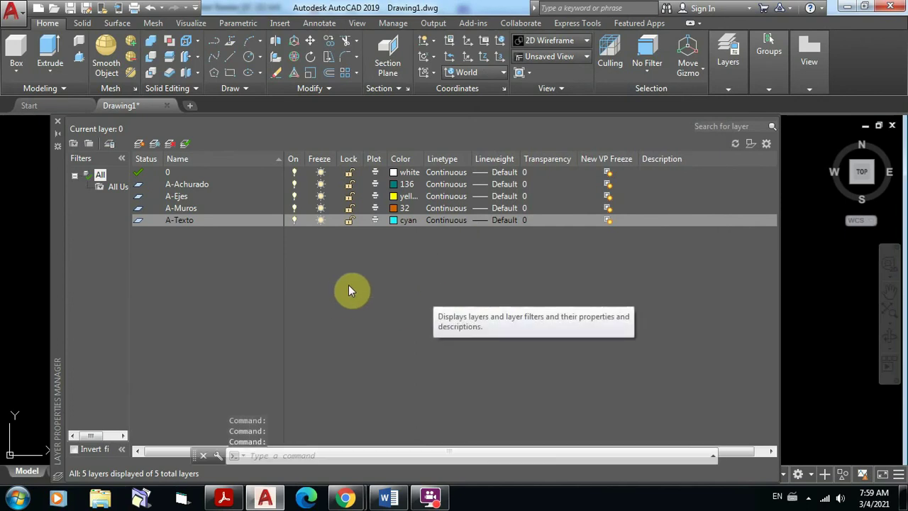
pyautogui.click(395, 184)
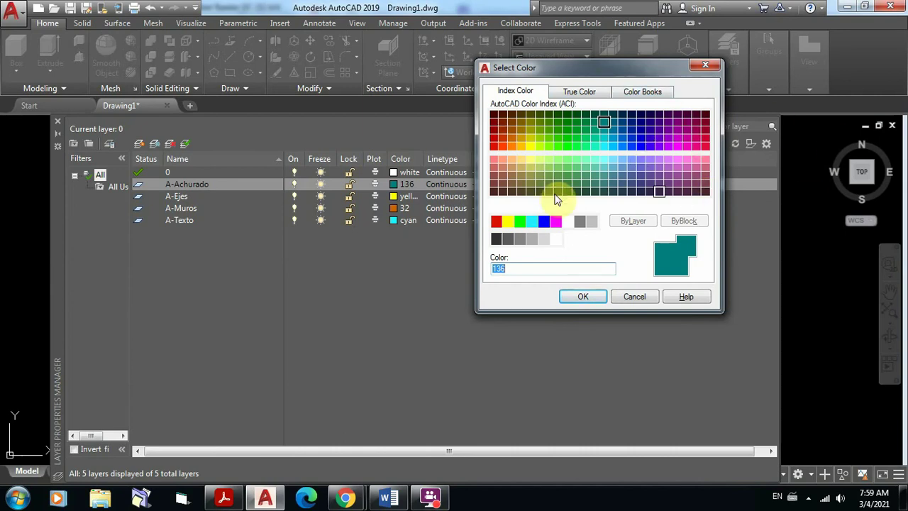
# Step: Mix a true-colour magenta for A-Achurado: HSL 304/65/53, RGB 213,57,203
pyautogui.click(590, 95)
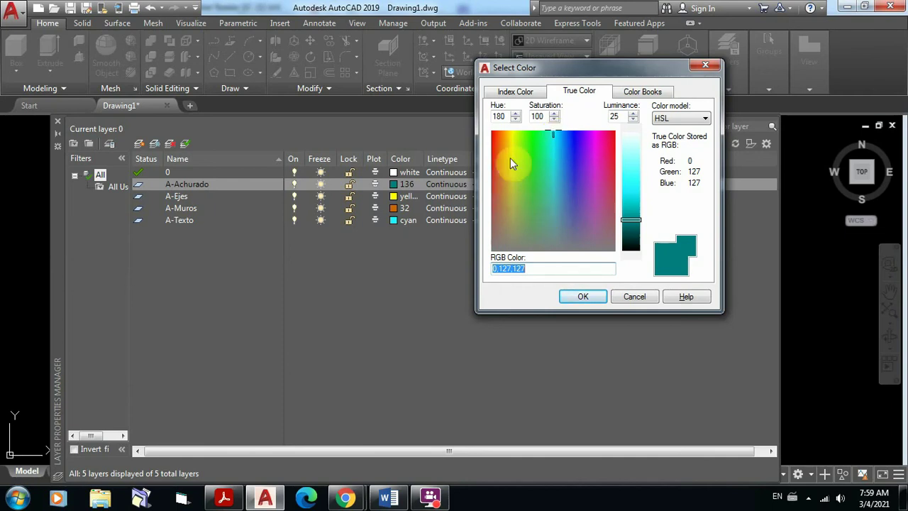
pyautogui.click(555, 136)
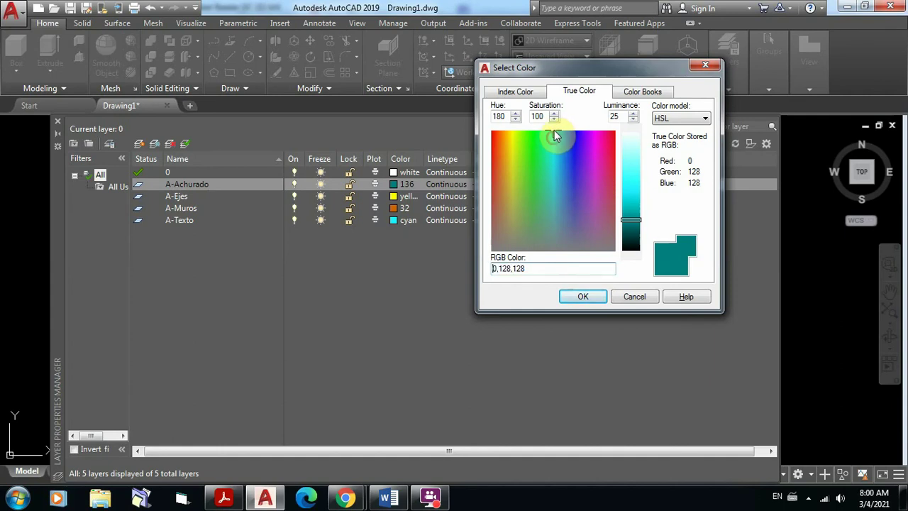
pyautogui.click(552, 139)
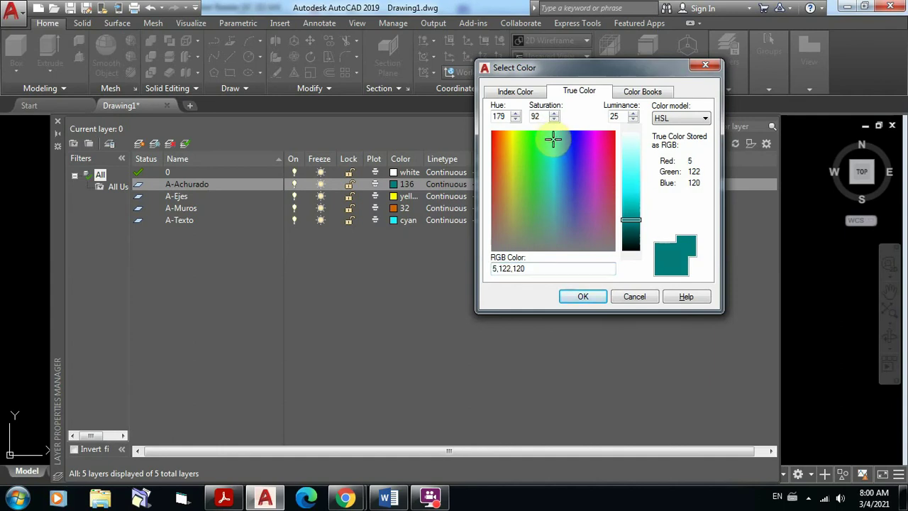
pyautogui.moveTo(553, 139); pyautogui.dragTo(596, 170)
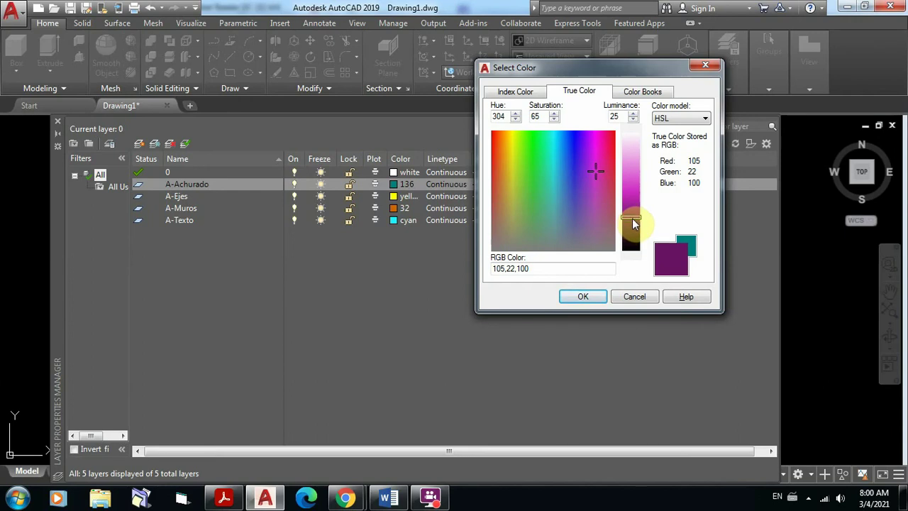
pyautogui.moveTo(635, 223); pyautogui.dragTo(634, 150)
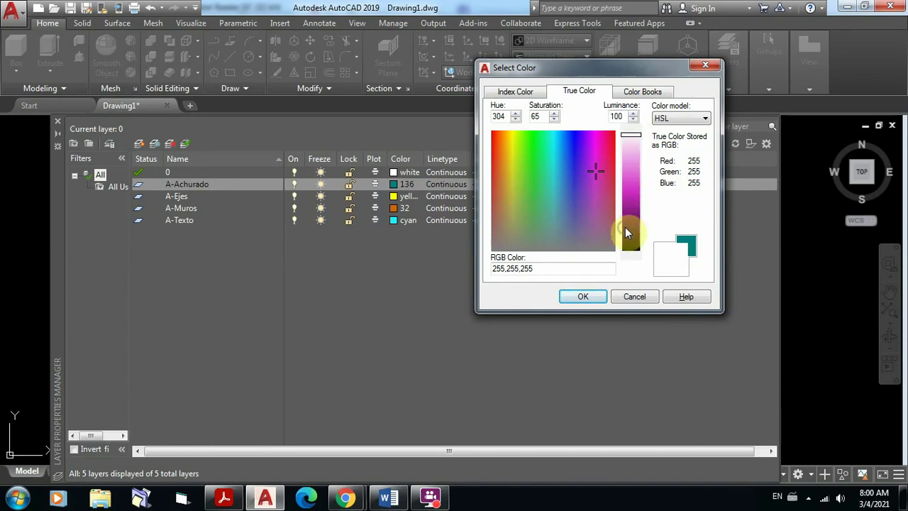
pyautogui.click(634, 161)
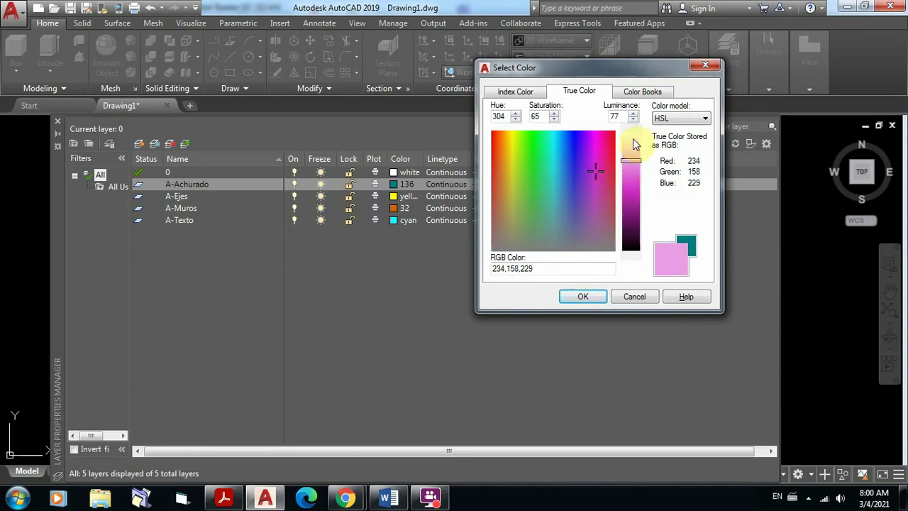
pyautogui.moveTo(634, 164); pyautogui.dragTo(631, 255)
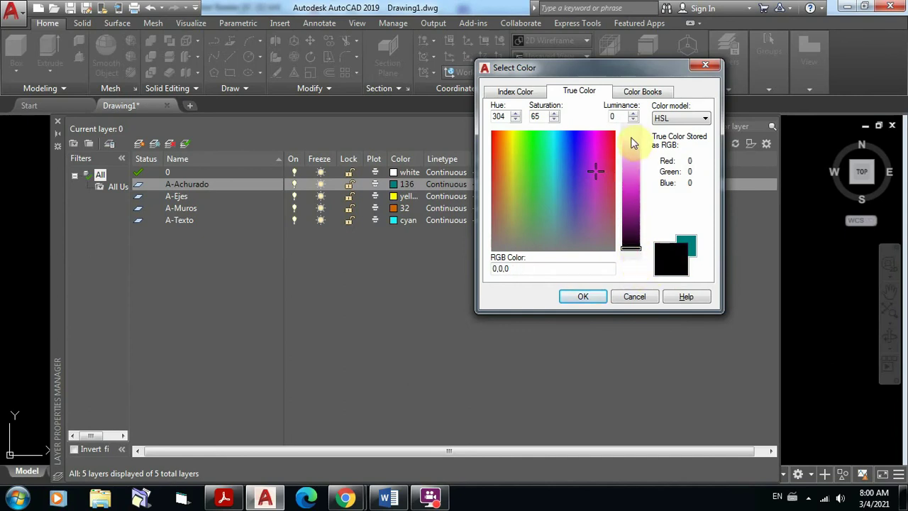
pyautogui.moveTo(633, 245); pyautogui.dragTo(630, 120)
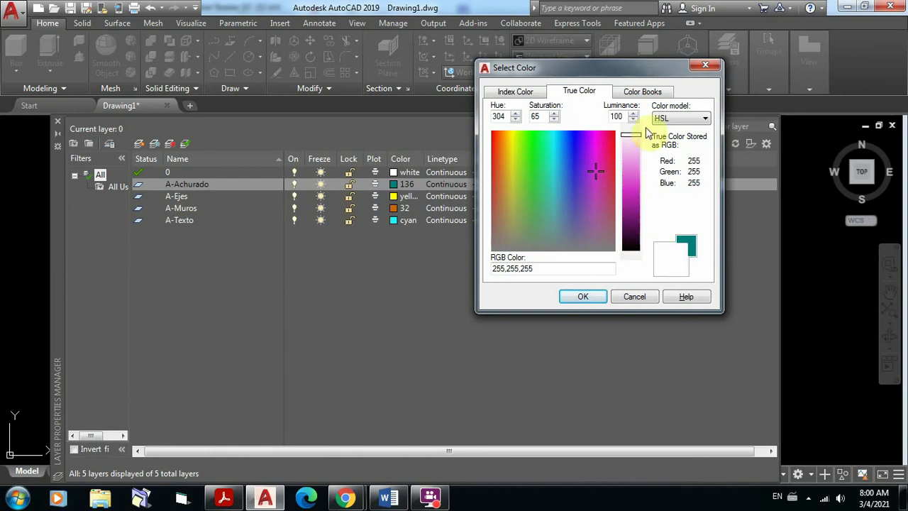
pyautogui.moveTo(631, 152)
pyautogui.mouseDown()
pyautogui.moveTo(634, 245)
pyautogui.moveTo(637, 185)
pyautogui.moveTo(634, 197)
pyautogui.mouseUp()
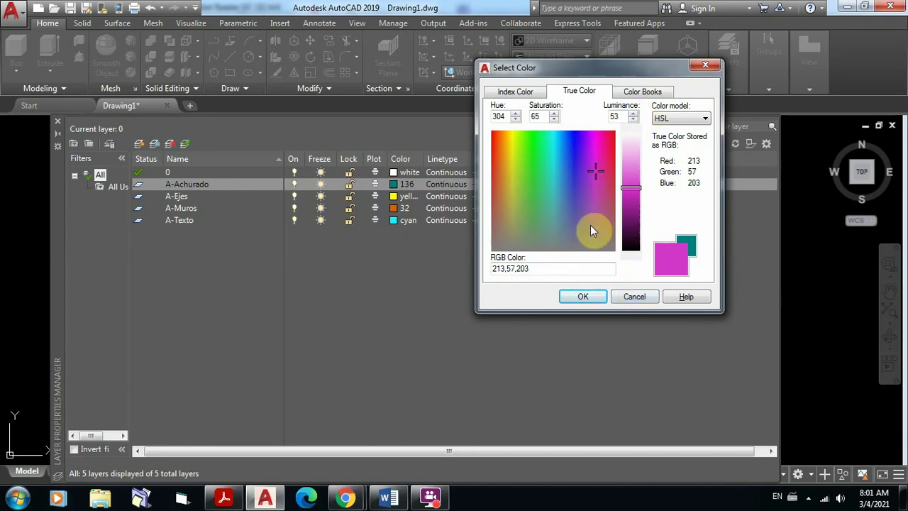
# Step: Browse the PANTONE Metallic Coated colour book and pick PANTONE 8161 C
pyautogui.click(642, 94)
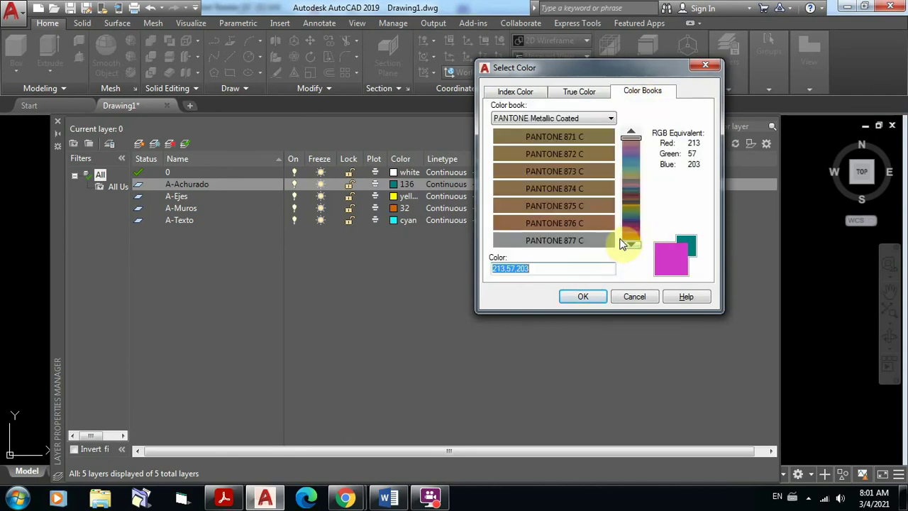
pyautogui.click(611, 118)
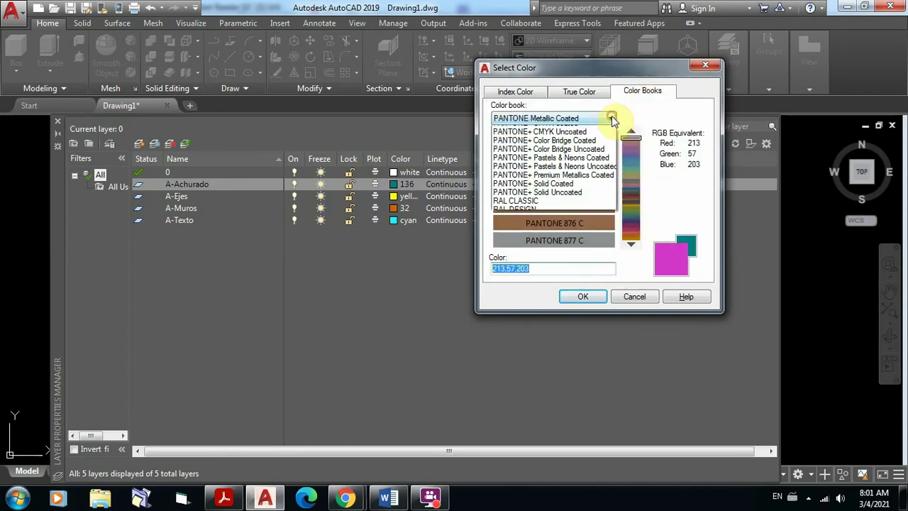
pyautogui.click(658, 212)
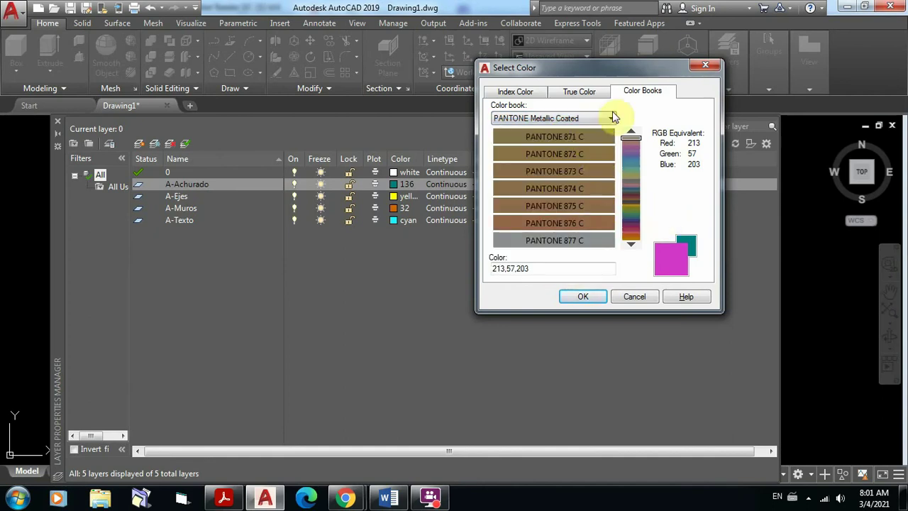
pyautogui.click(631, 246)
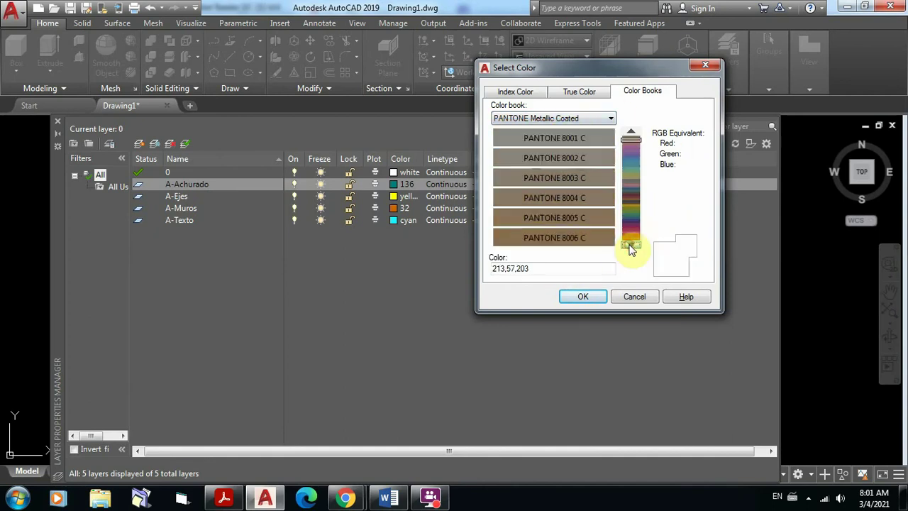
pyautogui.click(631, 247)
pyautogui.click(631, 246)
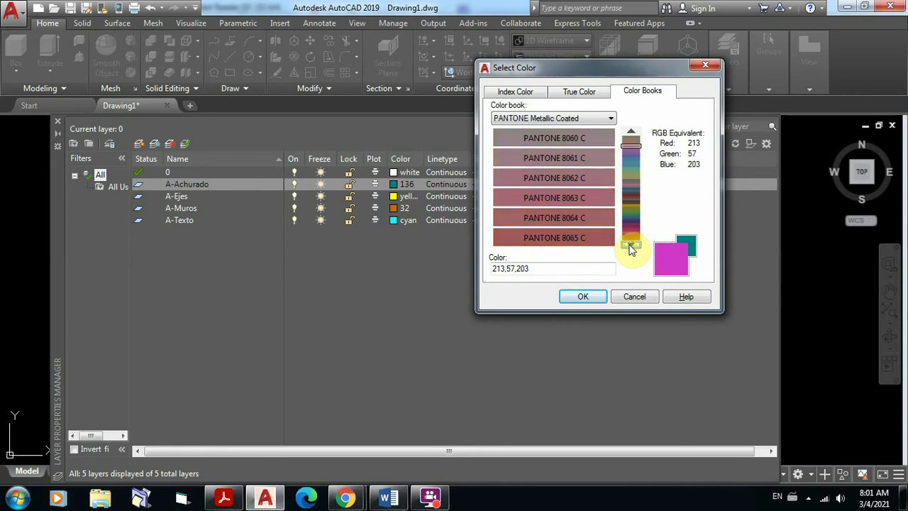
pyautogui.click(631, 246)
pyautogui.click(631, 246)
pyautogui.click(631, 247)
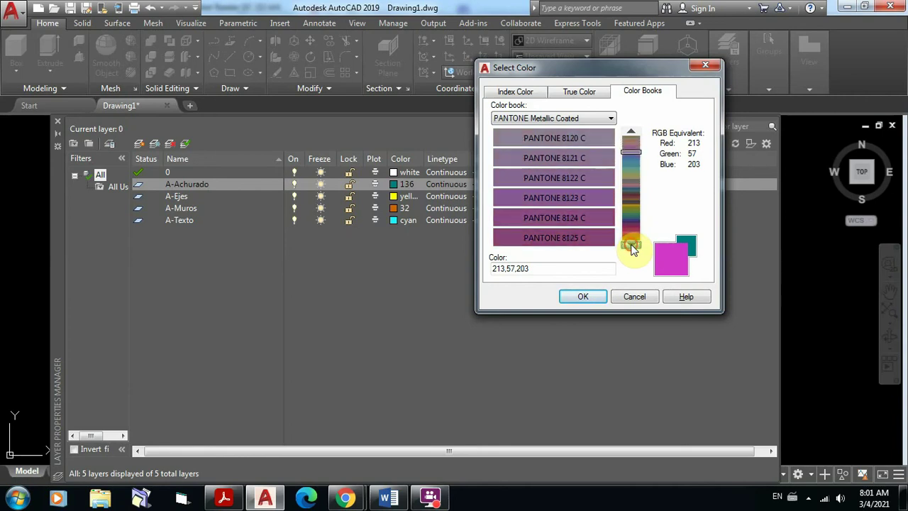
pyautogui.click(631, 246)
pyautogui.click(630, 246)
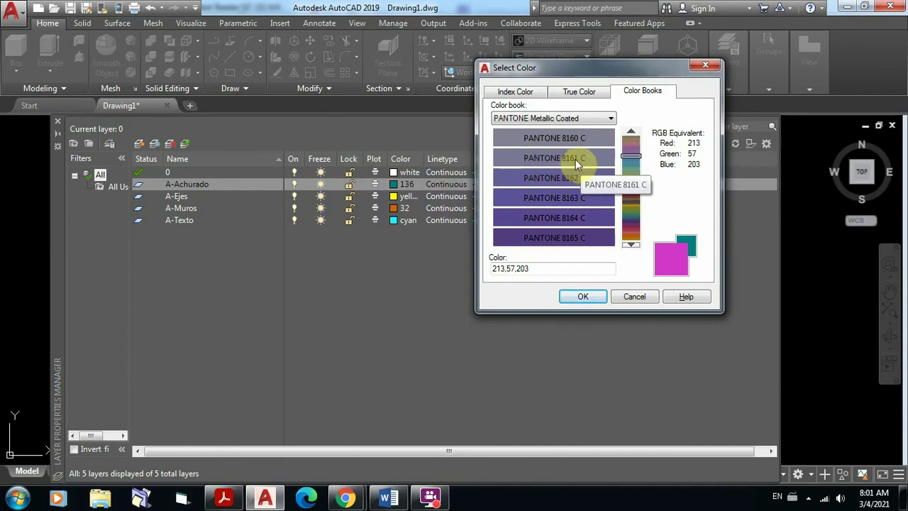
pyautogui.click(573, 156)
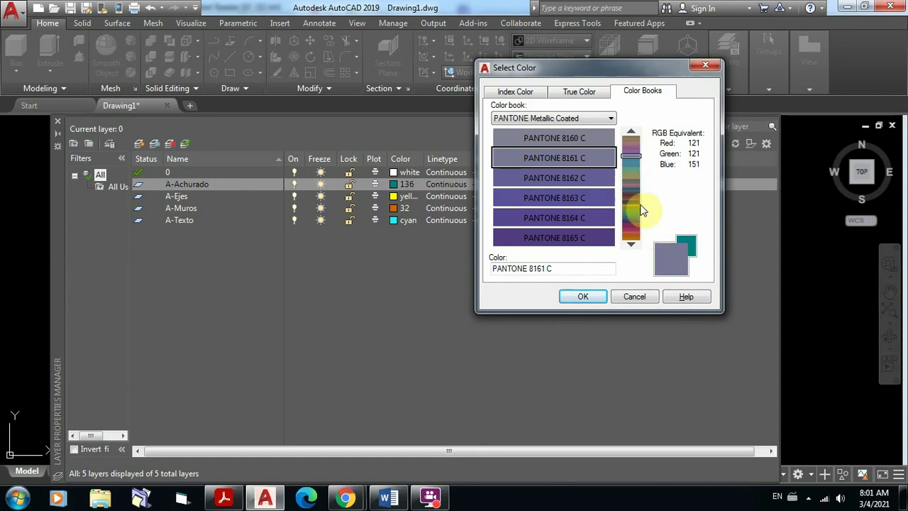
pyautogui.moveTo(632, 169); pyautogui.dragTo(631, 221)
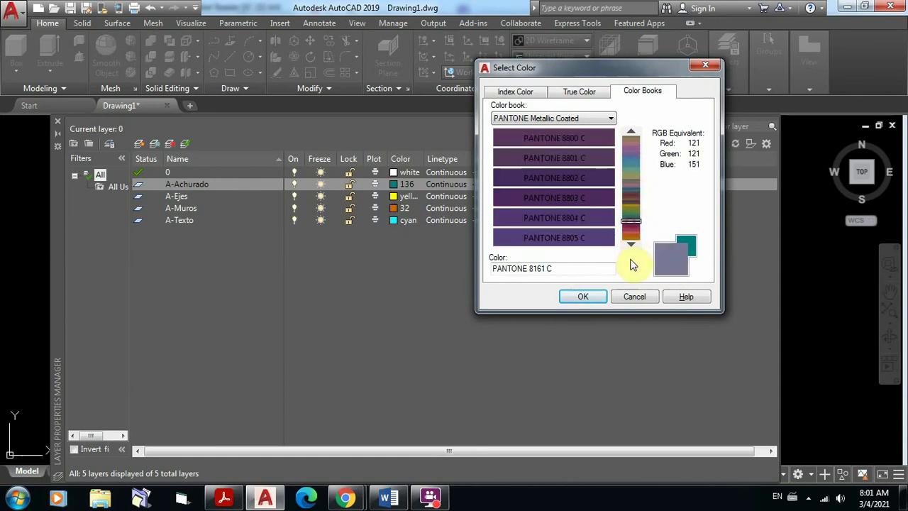
# Step: Browse the PANTONE+ CMYK Coated swatches, then return to the Index Color palette
pyautogui.click(607, 119)
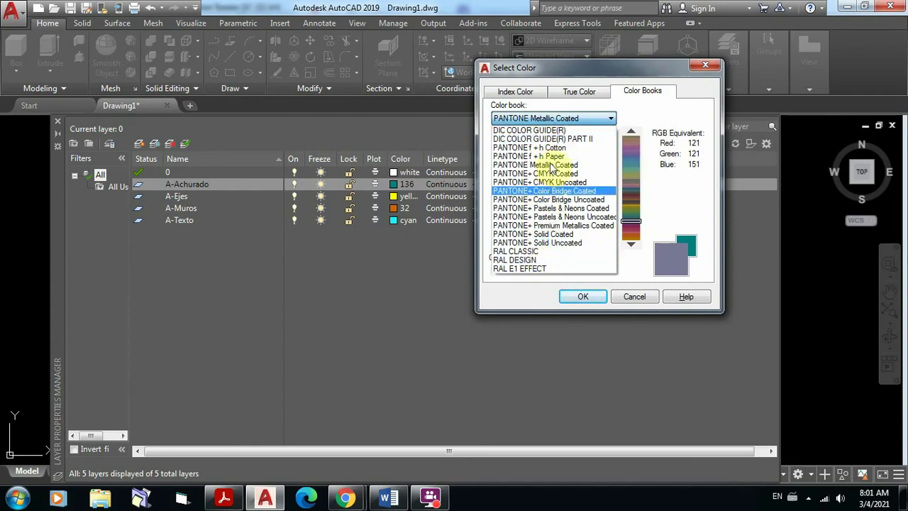
pyautogui.click(552, 173)
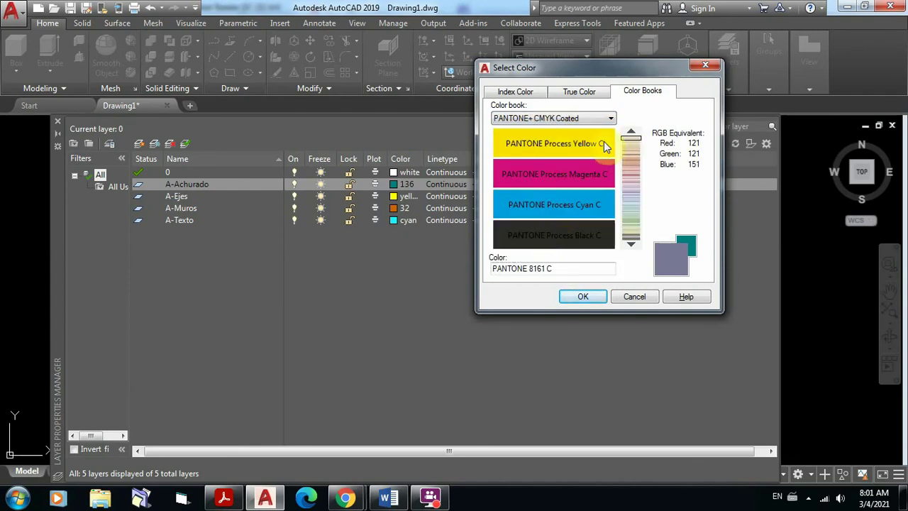
pyautogui.click(631, 245)
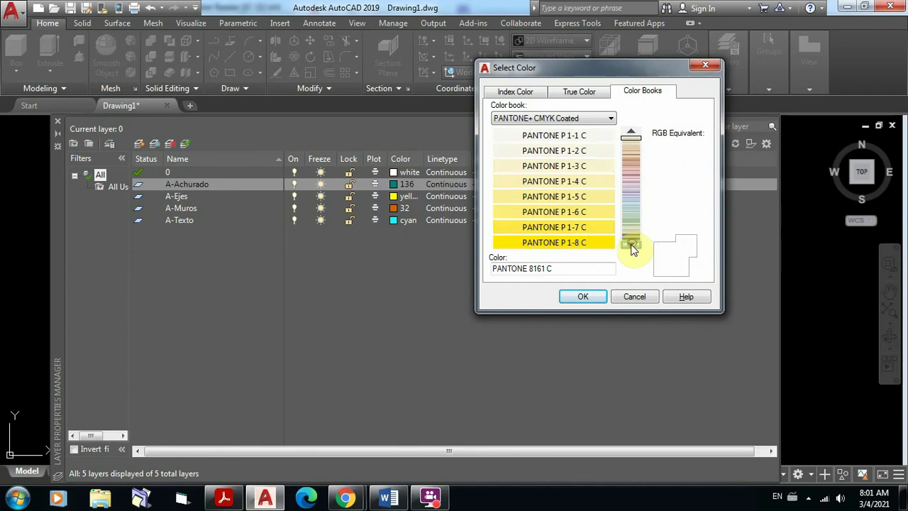
pyautogui.click(631, 246)
pyautogui.click(631, 245)
pyautogui.click(632, 245)
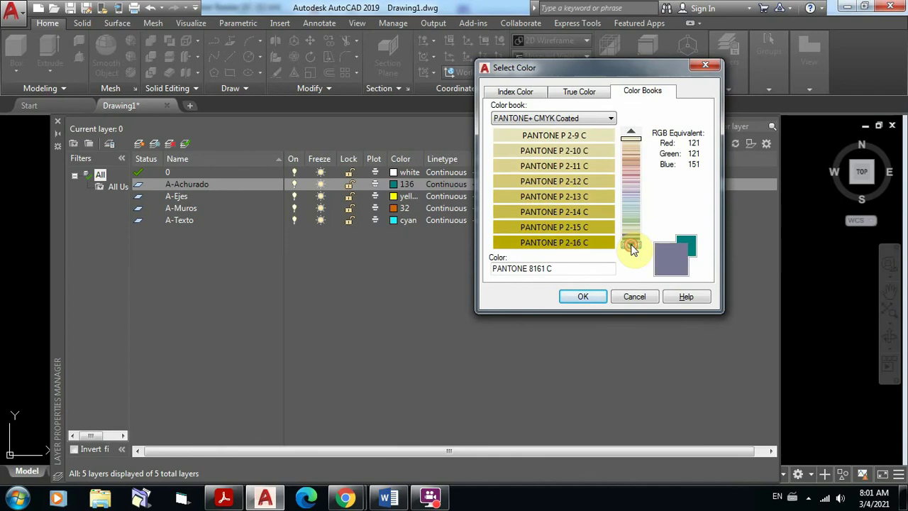
pyautogui.click(632, 246)
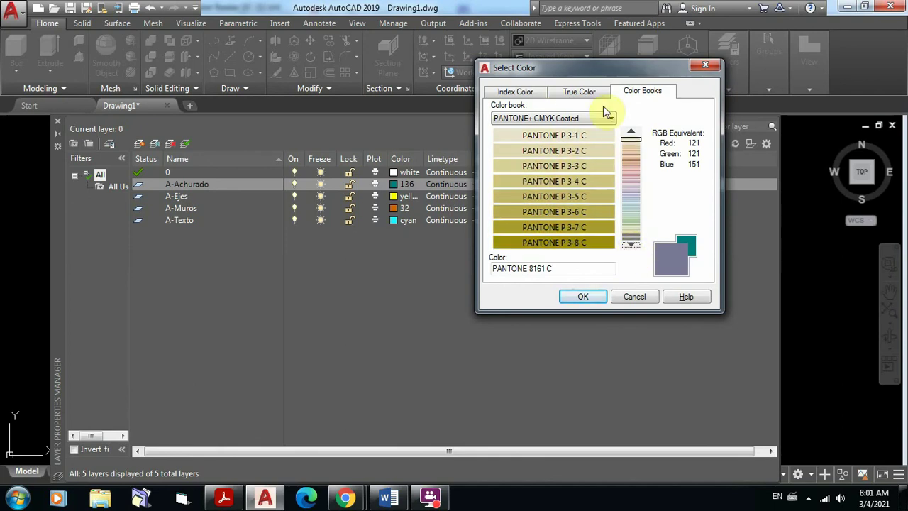
pyautogui.click(518, 92)
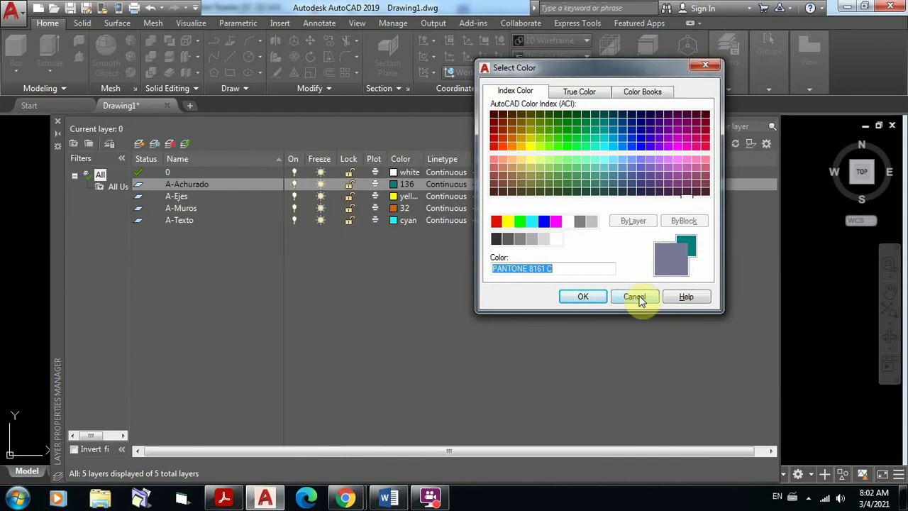
# Step: Discard the colour change to keep 136 and bring up A-Achurado's Select Linetype dialog
pyautogui.click(639, 298)
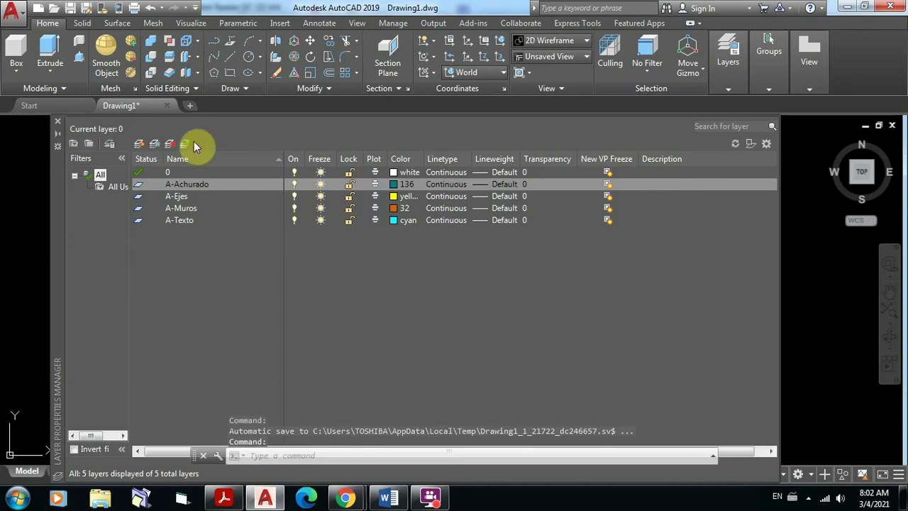
pyautogui.click(452, 184)
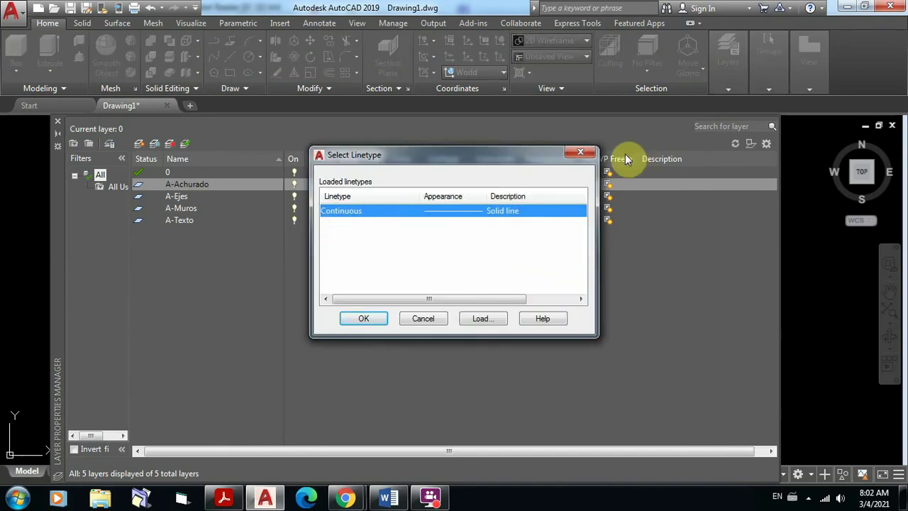
pyautogui.click(581, 154)
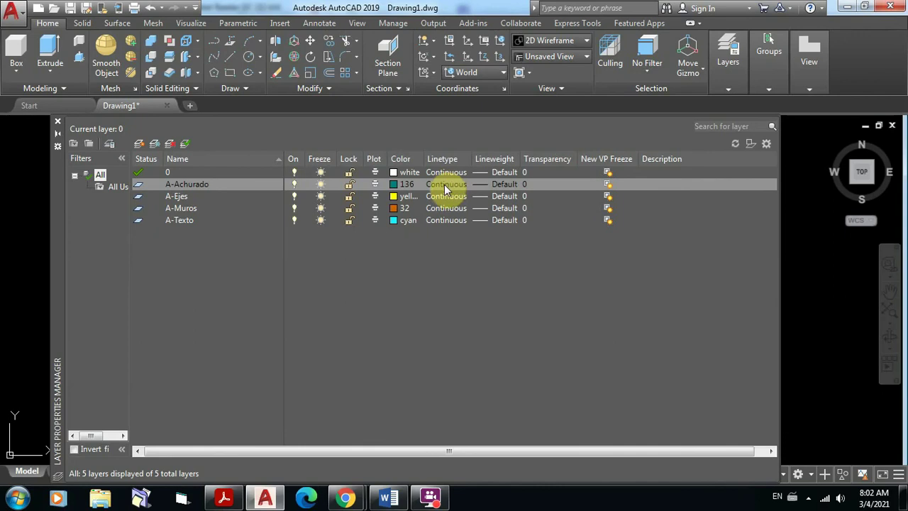
pyautogui.click(448, 188)
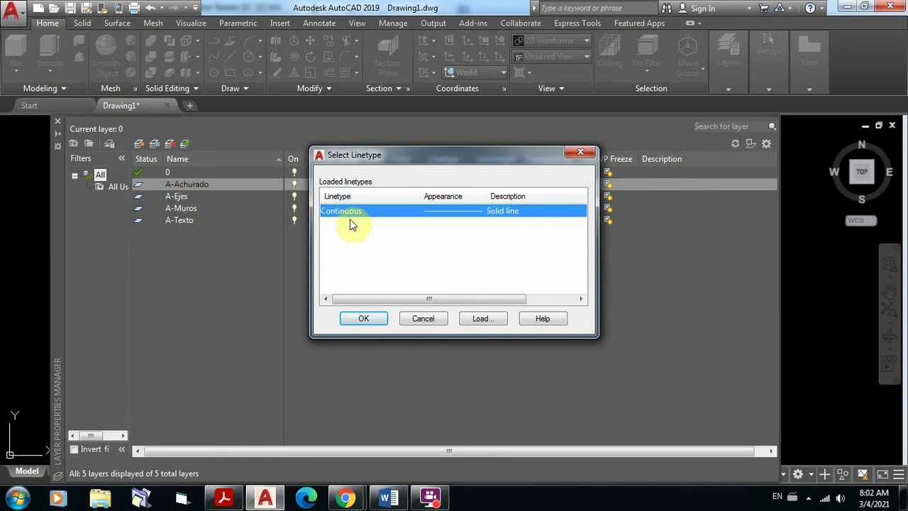
# Step: Load CENTER2 from acadiso.lin and assign it to layer A-Achurado
pyautogui.click(484, 319)
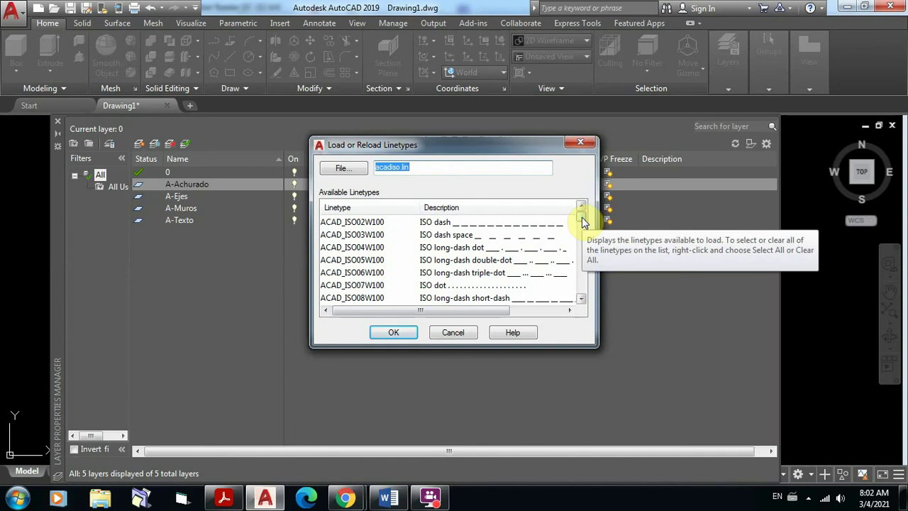
pyautogui.scroll(-1, 582, 221)
pyautogui.moveTo(581, 224)
pyautogui.mouseDown()
pyautogui.moveTo(581, 267)
pyautogui.moveTo(582, 225)
pyautogui.moveTo(587, 239)
pyautogui.mouseUp()
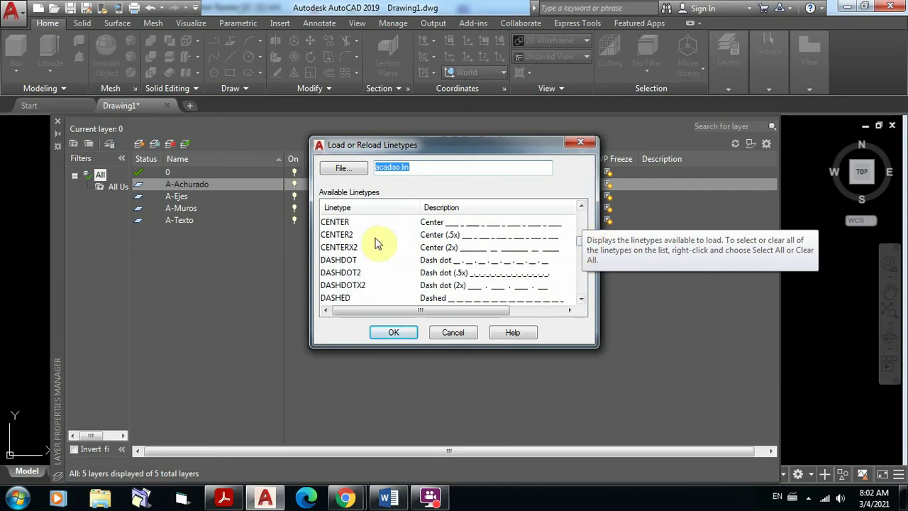
pyautogui.click(346, 236)
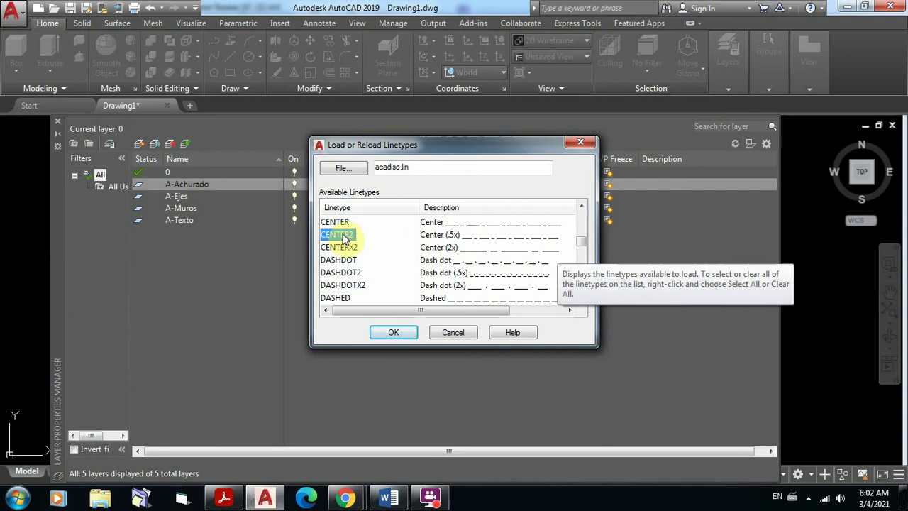
pyautogui.click(399, 334)
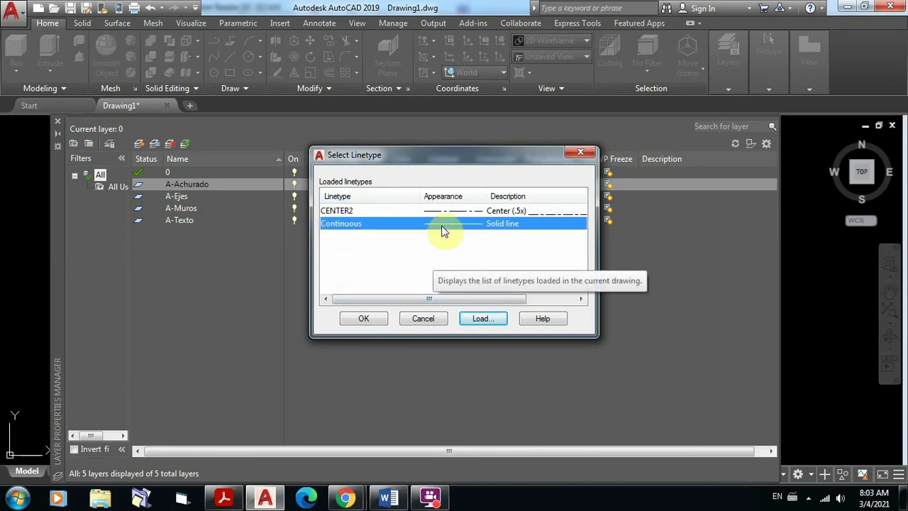
pyautogui.click(339, 213)
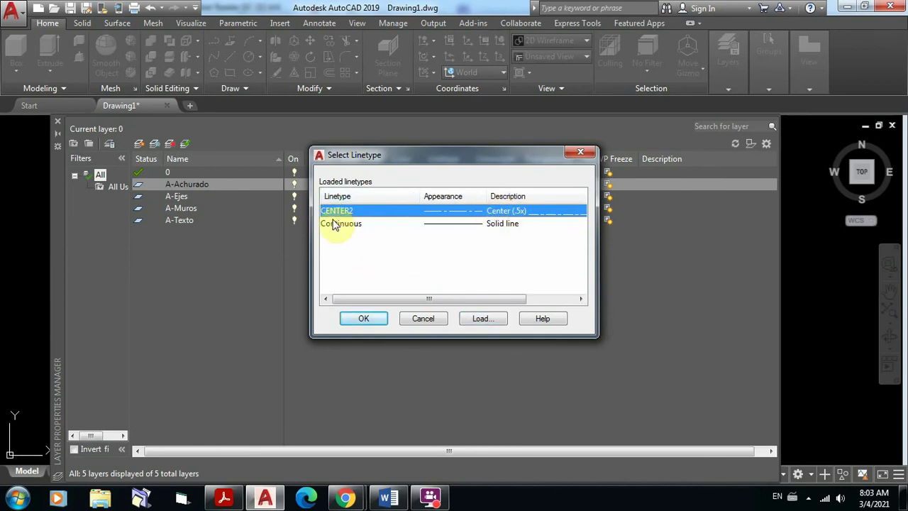
pyautogui.click(378, 324)
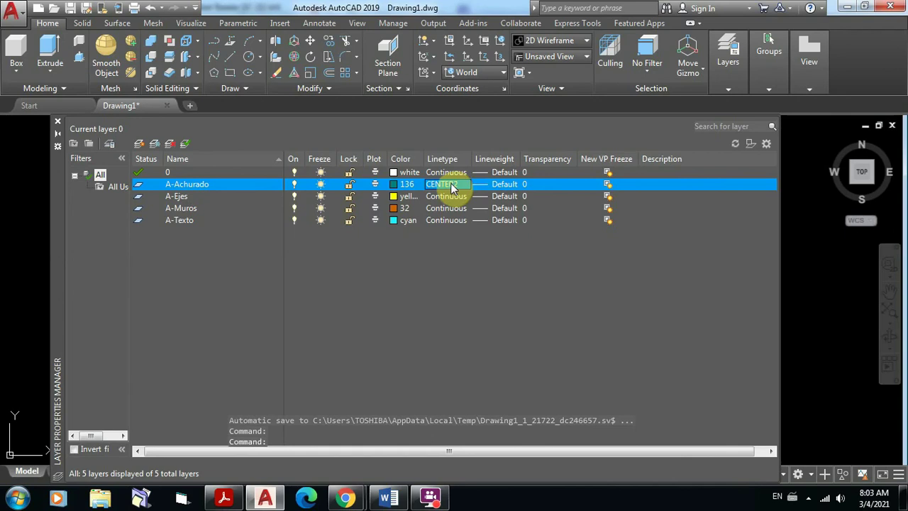
# Step: Undo CENTER2 on A-Achurado and give layer A-Ejes the CENTER2 linetype instead
pyautogui.click(150, 9)
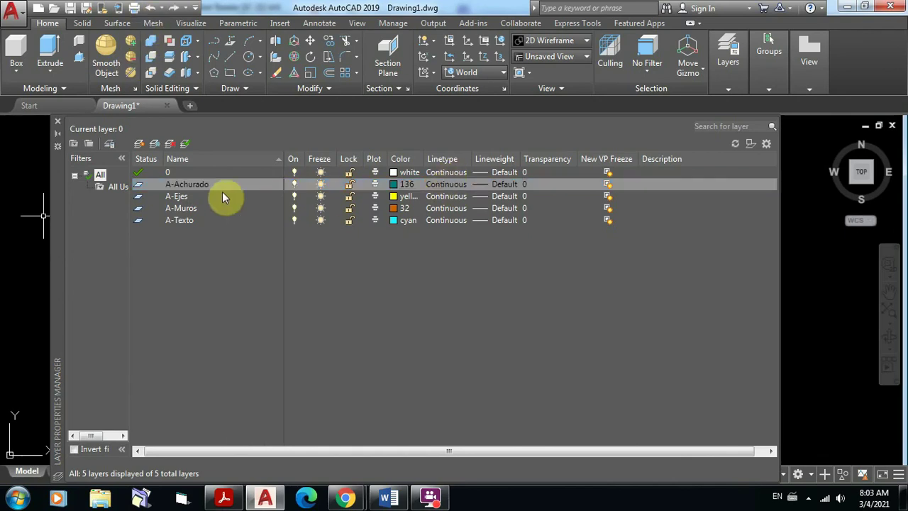
pyautogui.click(442, 197)
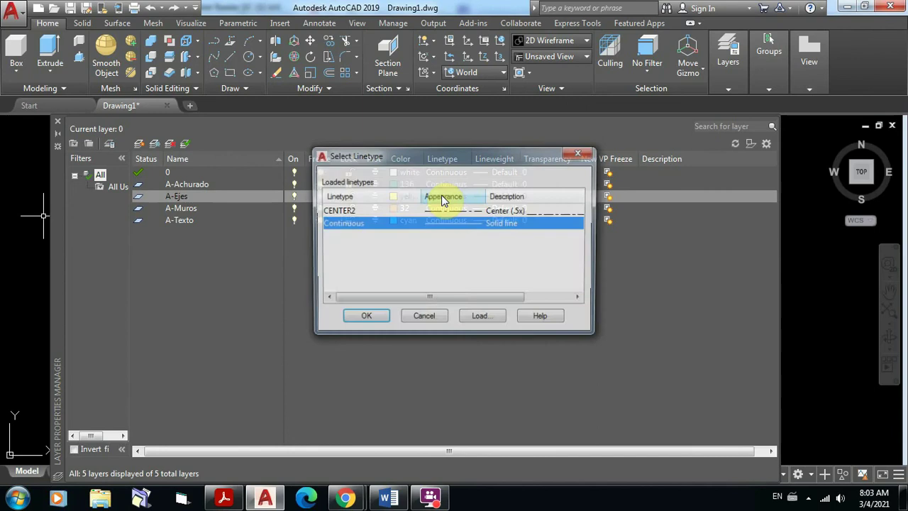
pyautogui.click(343, 213)
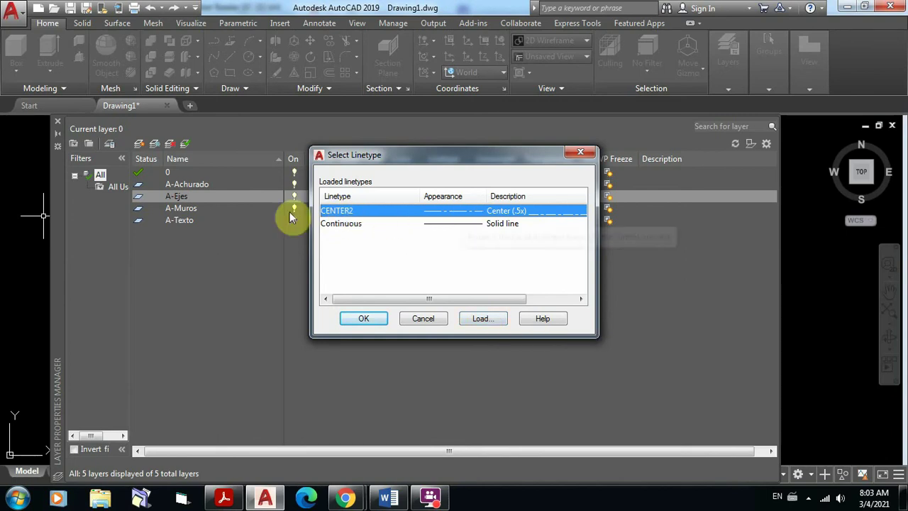
pyautogui.click(482, 319)
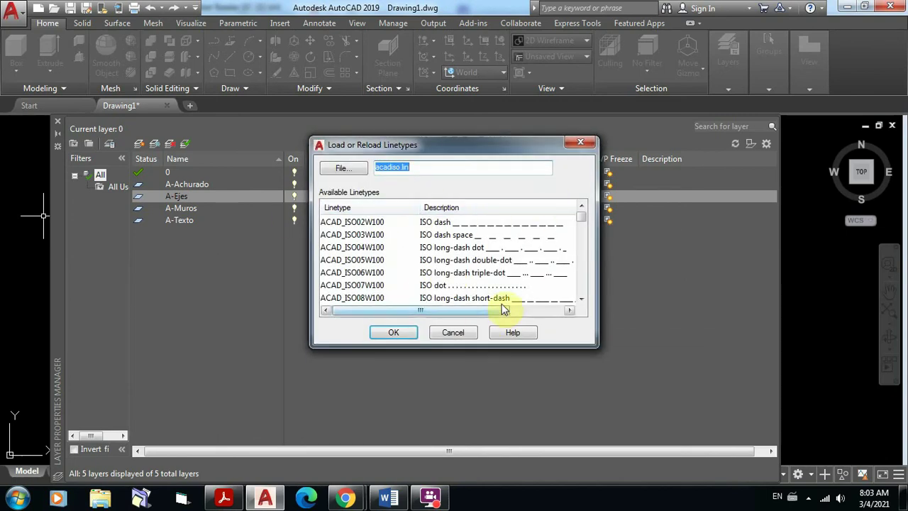
pyautogui.moveTo(583, 219)
pyautogui.mouseDown()
pyautogui.moveTo(584, 295)
pyautogui.moveTo(586, 206)
pyautogui.mouseUp()
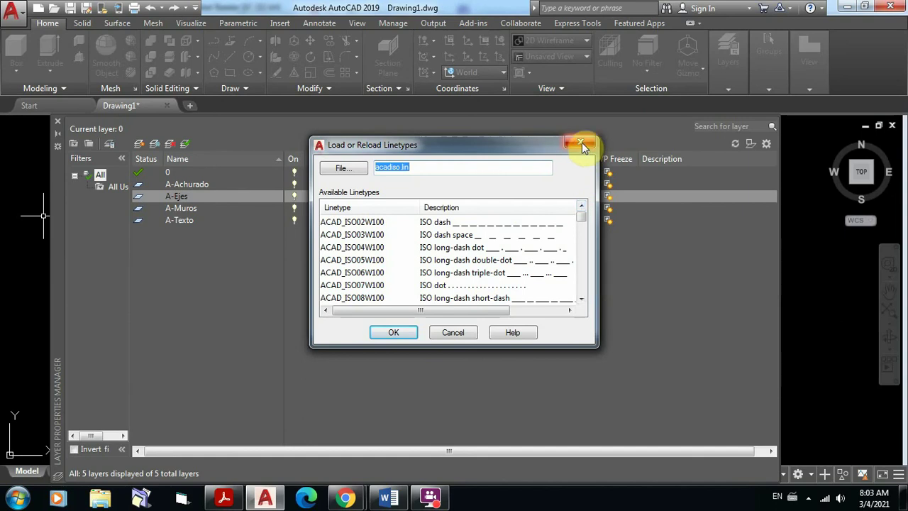
pyautogui.click(457, 334)
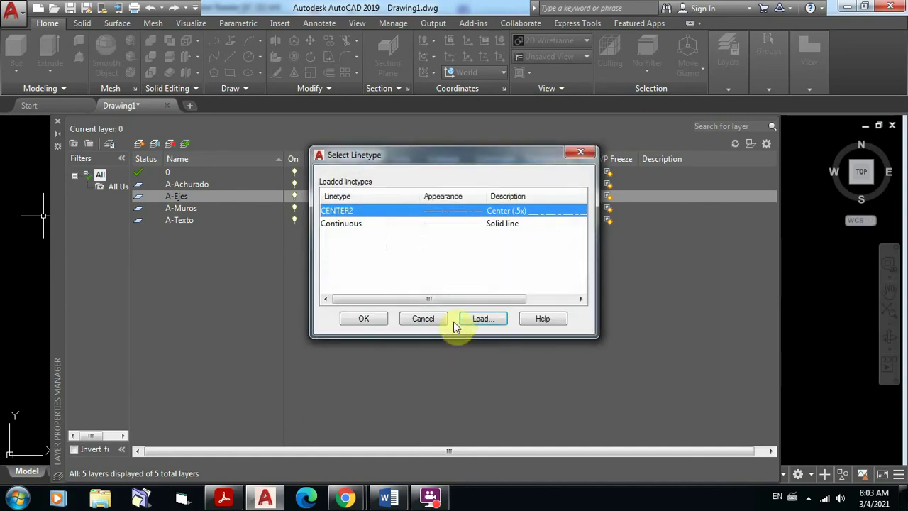
pyautogui.click(444, 210)
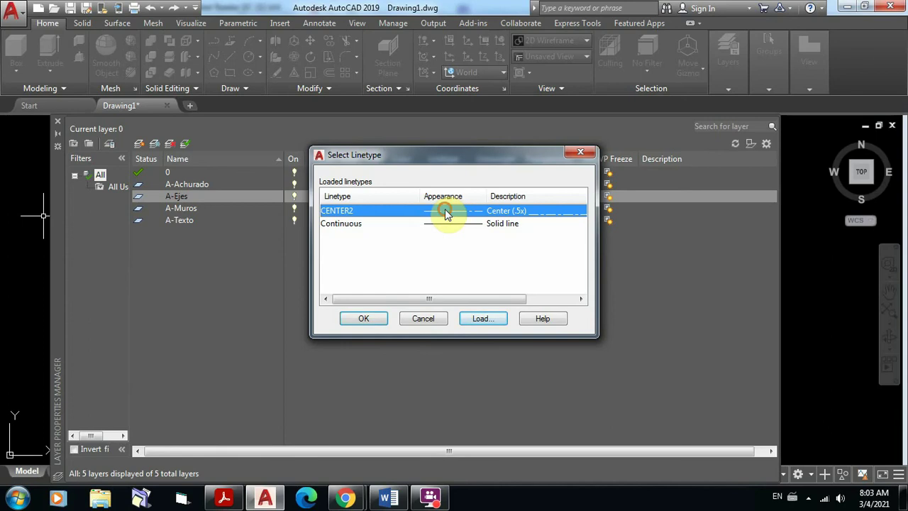
pyautogui.click(366, 319)
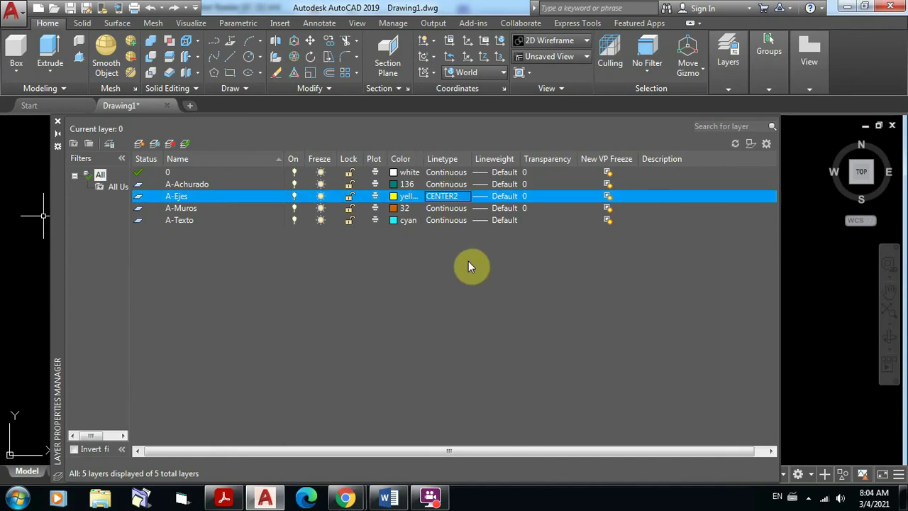
pyautogui.hotkey('ctrl', 'z')
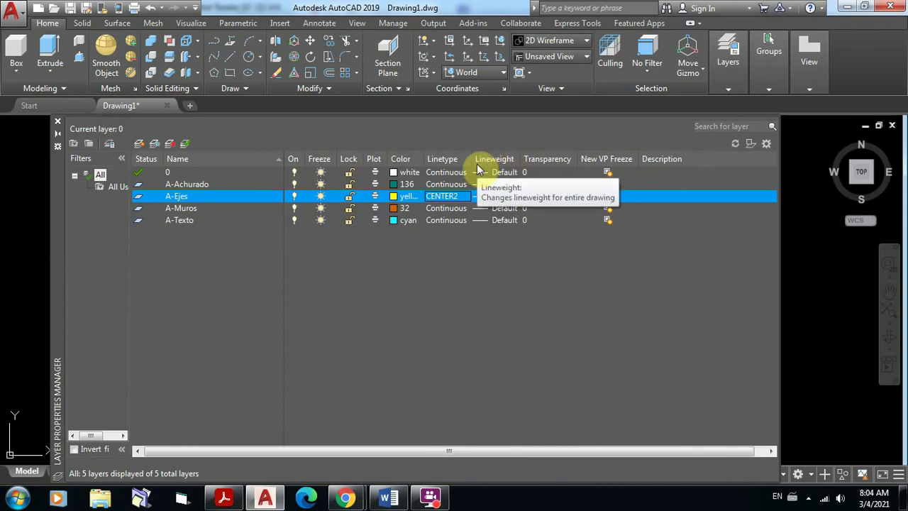
# Step: Zoom the floor-plan PDF to 838% on the hatched top-left wall corner, then return to AutoCAD
pyautogui.click(225, 497)
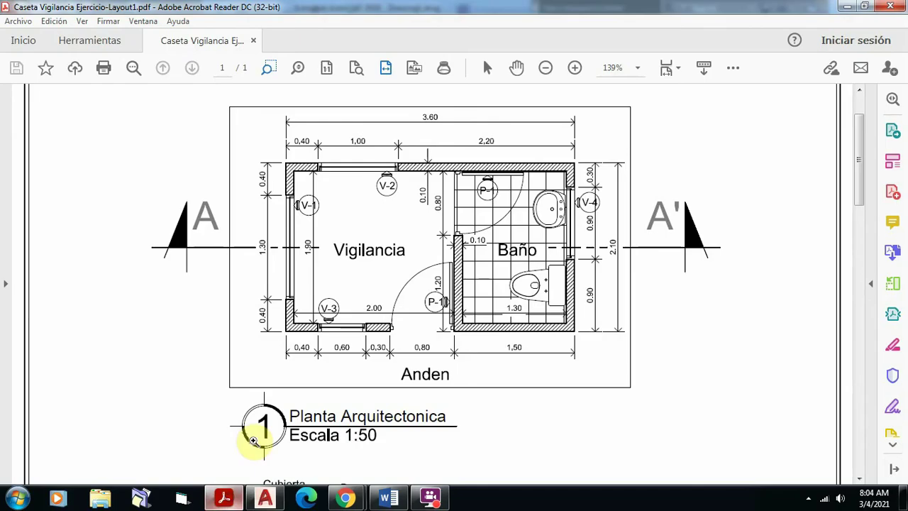
pyautogui.moveTo(267, 145); pyautogui.dragTo(346, 214)
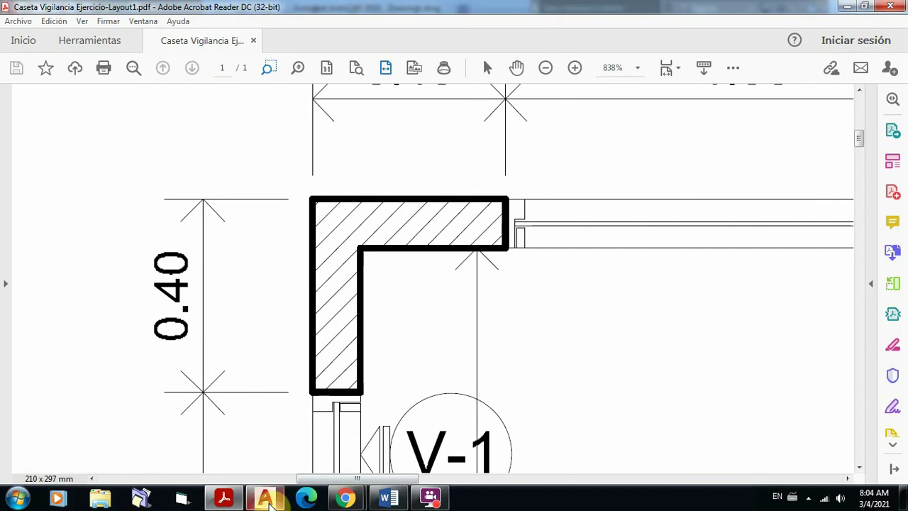
pyautogui.moveTo(264, 498)
pyautogui.click(264, 447)
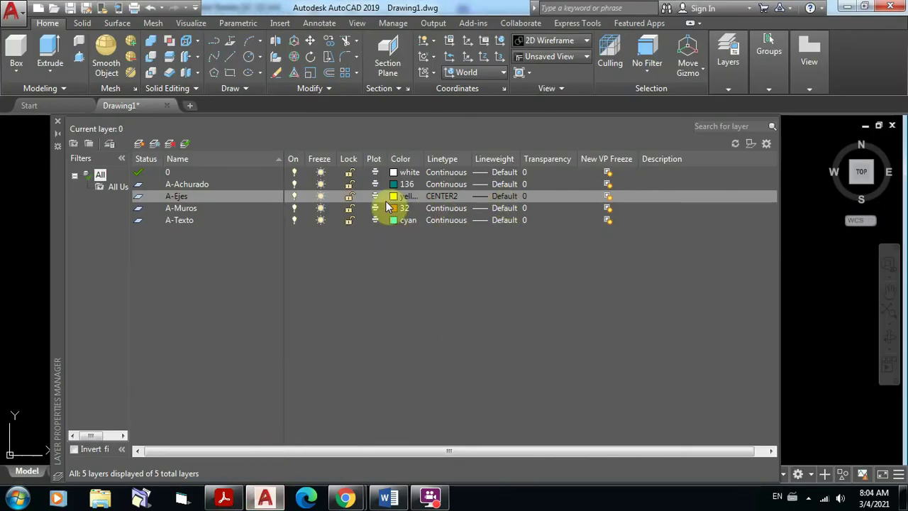
# Step: Change A-Ejes' lineweight from Default to 0.00 mm
pyautogui.click(502, 197)
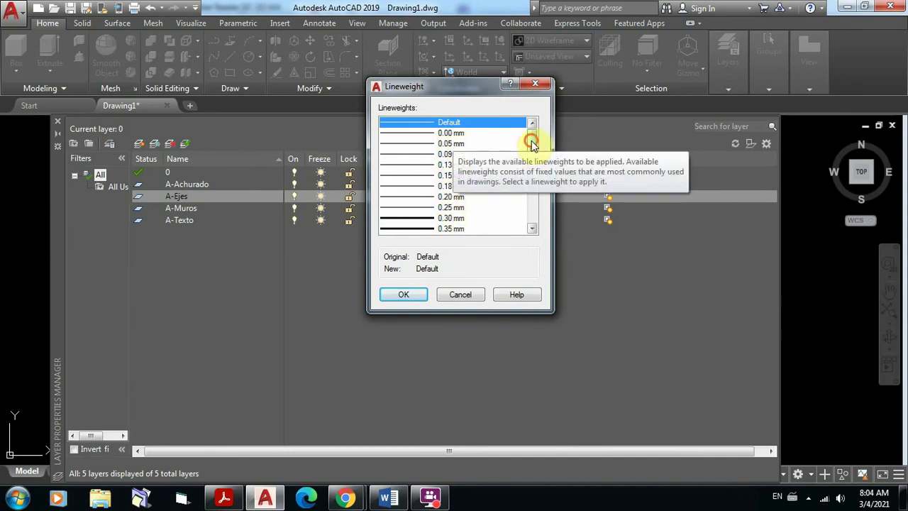
pyautogui.moveTo(531, 134)
pyautogui.mouseDown()
pyautogui.moveTo(533, 210)
pyautogui.moveTo(531, 126)
pyautogui.mouseUp()
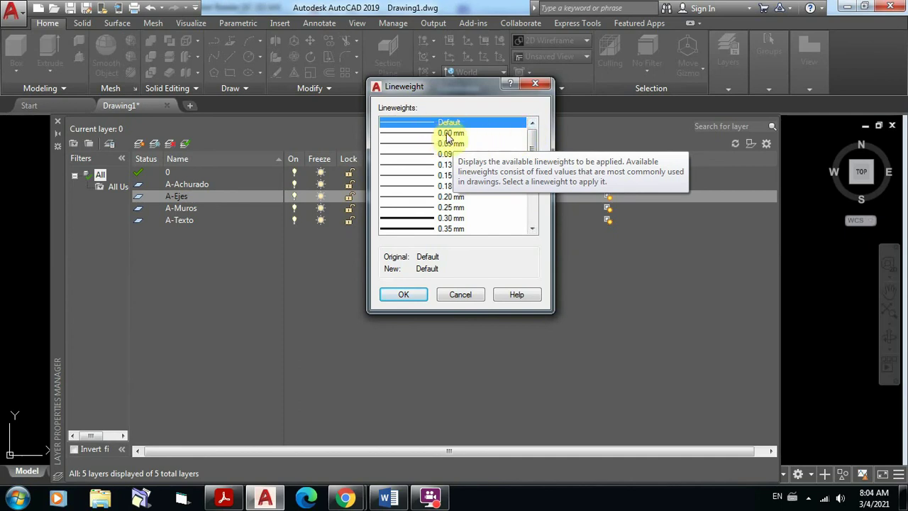
pyautogui.click(449, 134)
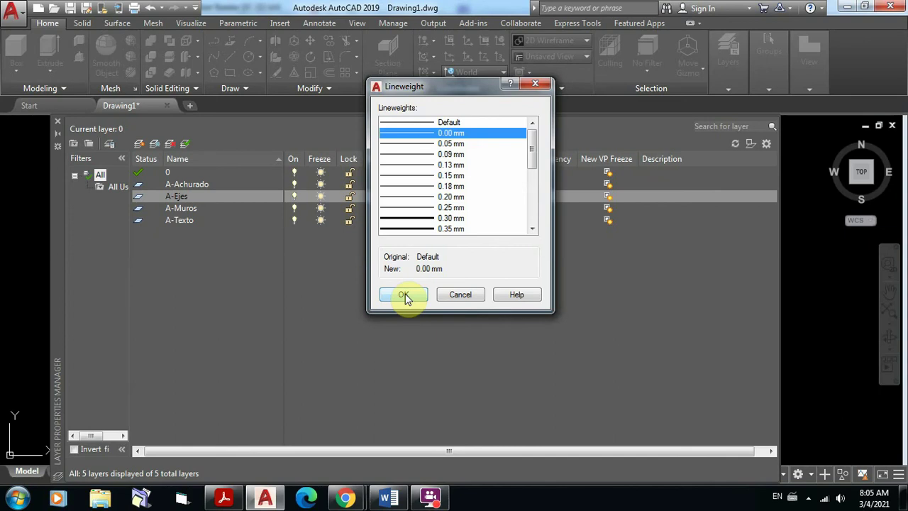
pyautogui.click(404, 295)
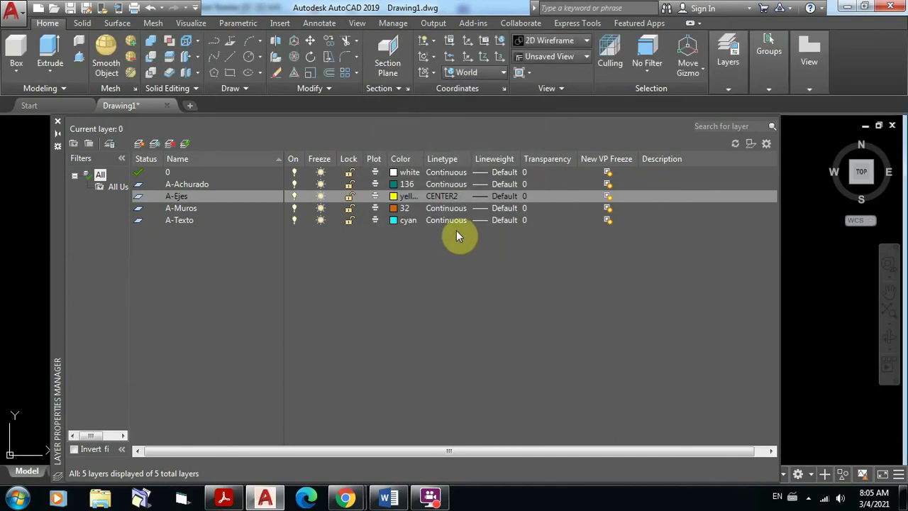
# Step: Leave A-Muros on Continuous linetype and give it a 0.30 mm wall lineweight
pyautogui.click(507, 204)
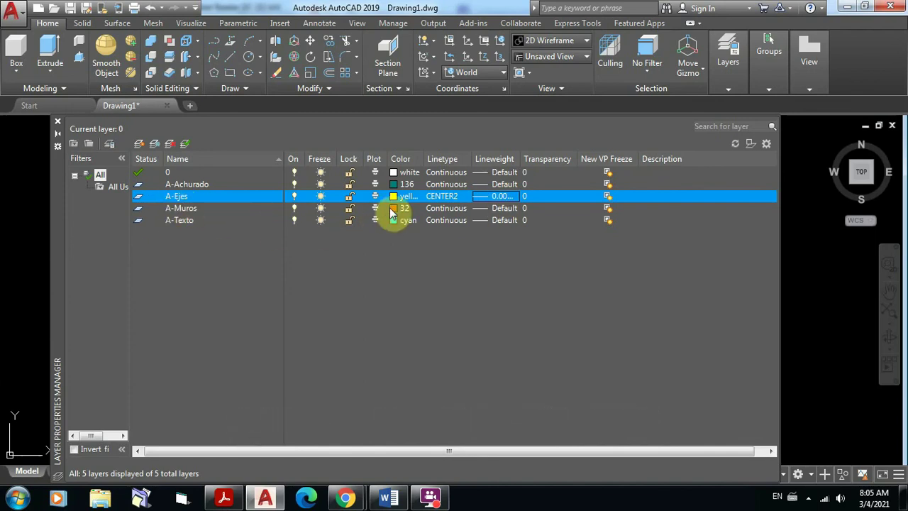
pyautogui.click(446, 213)
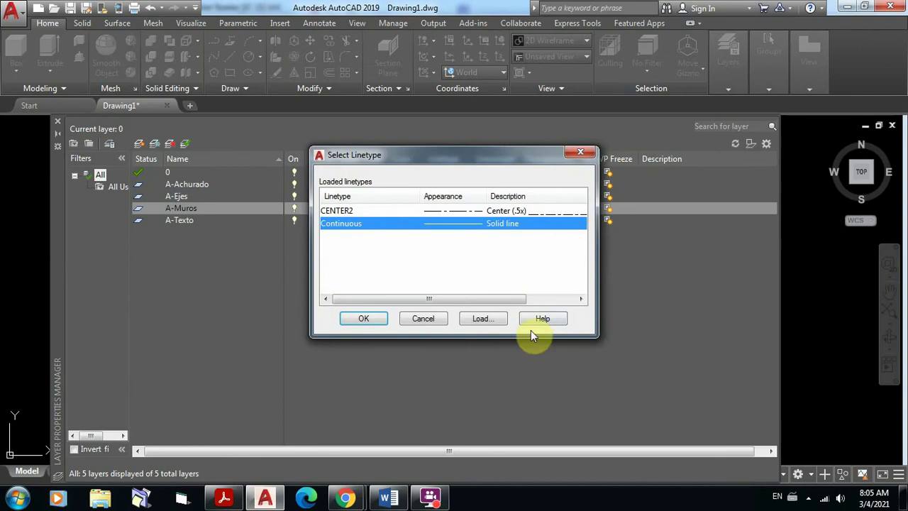
pyautogui.click(587, 152)
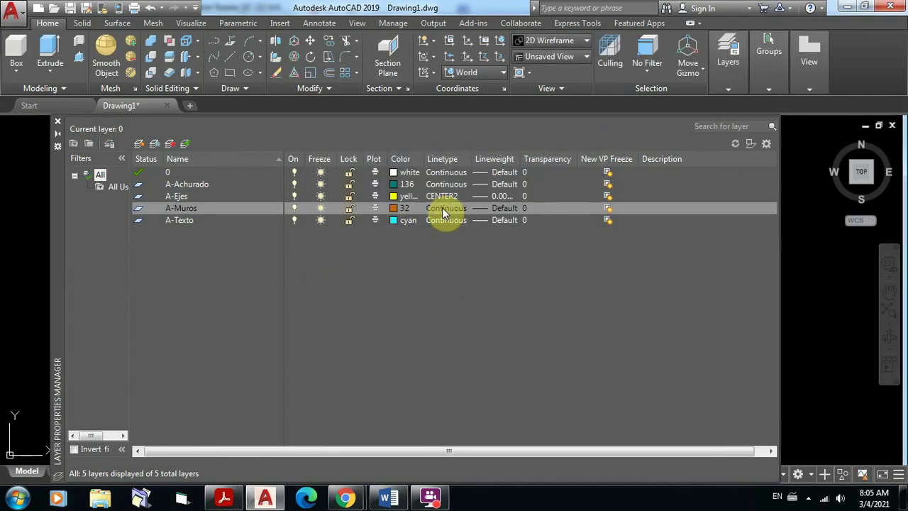
pyautogui.click(502, 208)
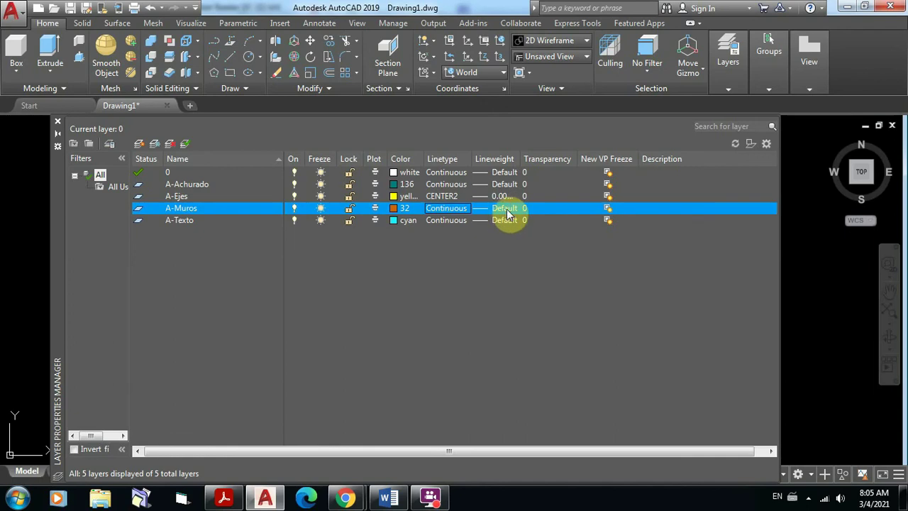
pyautogui.click(507, 208)
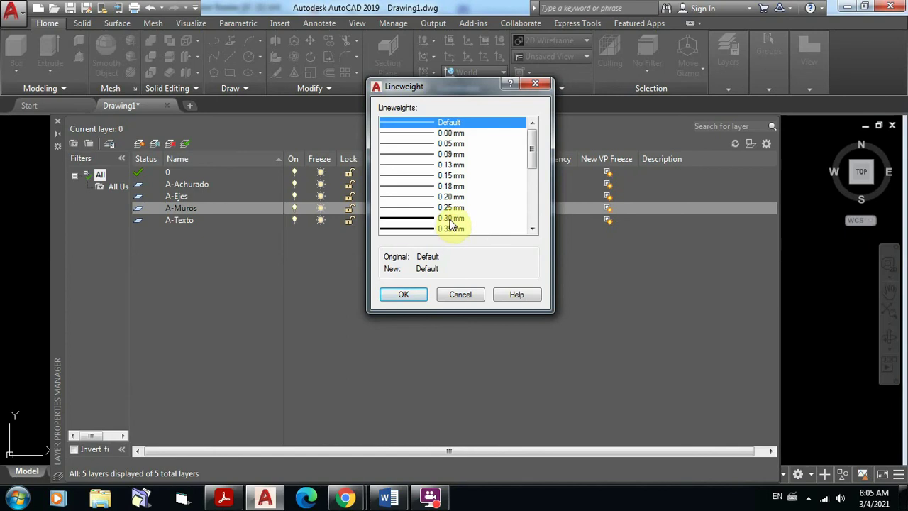
pyautogui.click(451, 219)
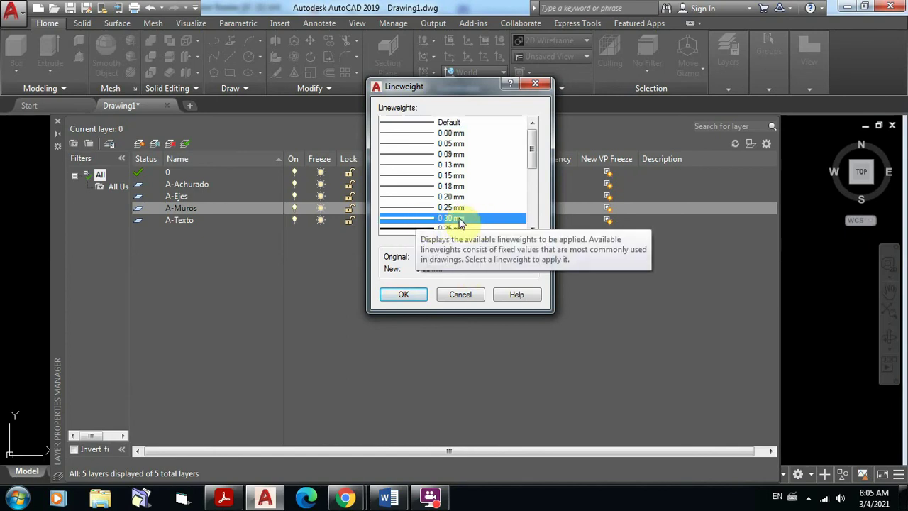
pyautogui.click(406, 295)
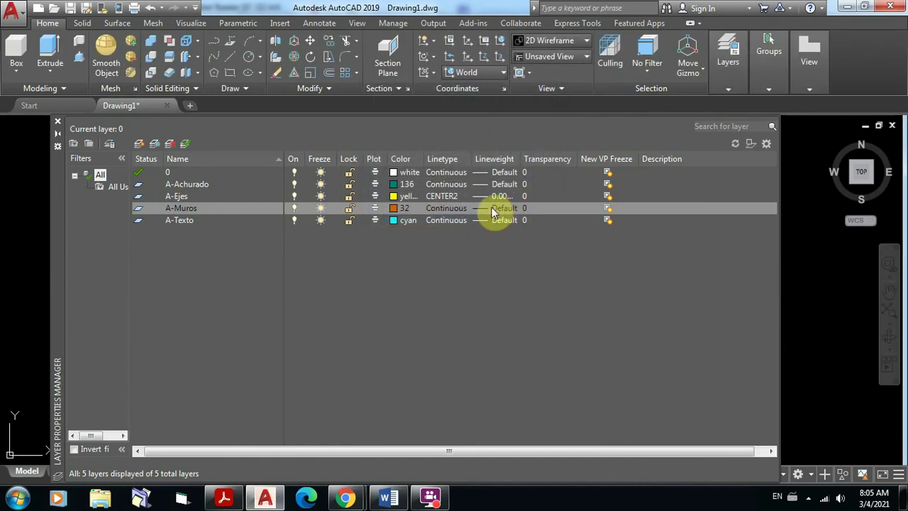
pyautogui.click(500, 208)
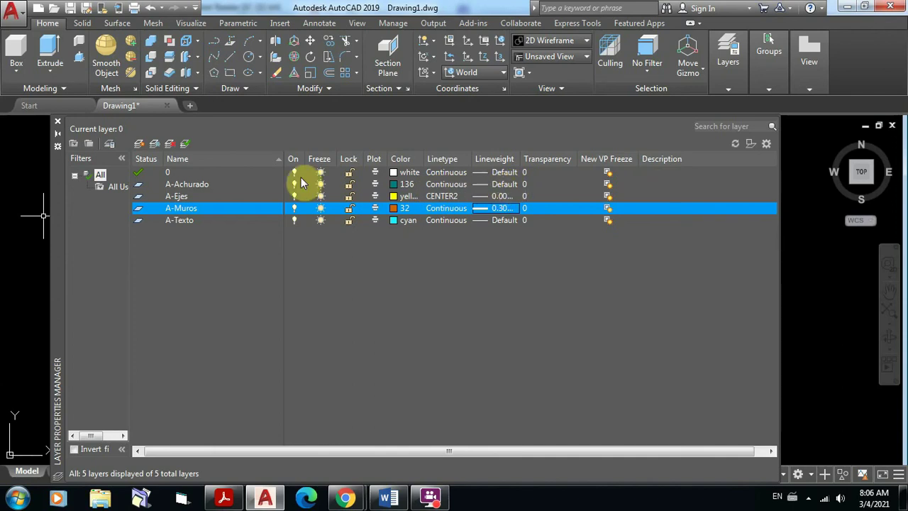
# Step: Change the A-Achurado layer's lineweight from Default to 0.00 mm
pyautogui.click(190, 184)
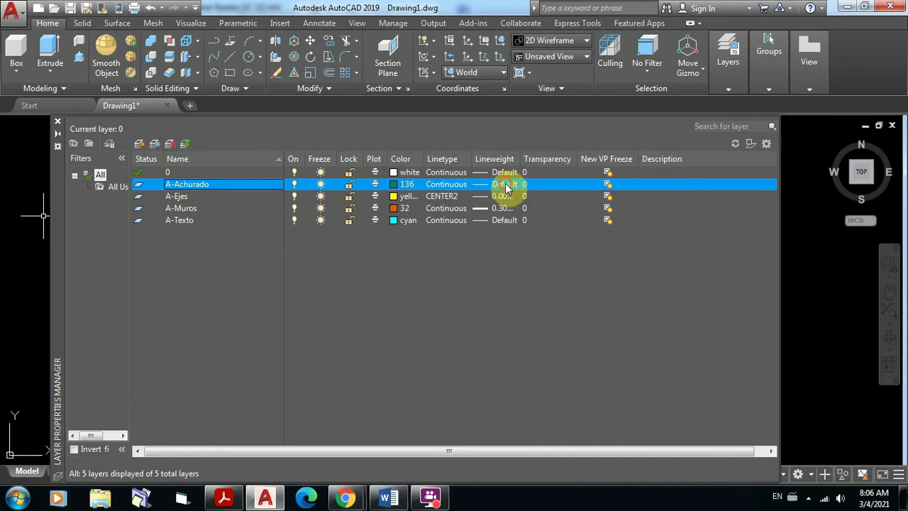
pyautogui.click(505, 184)
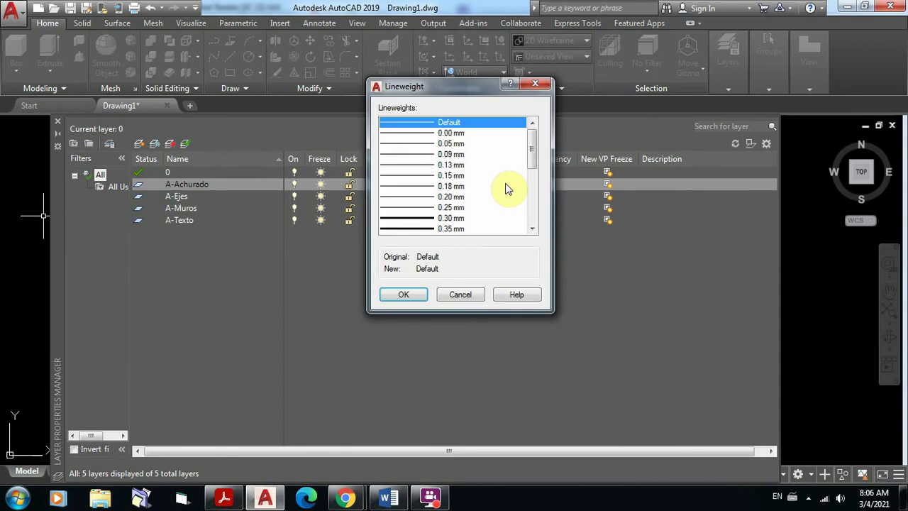
pyautogui.click(456, 133)
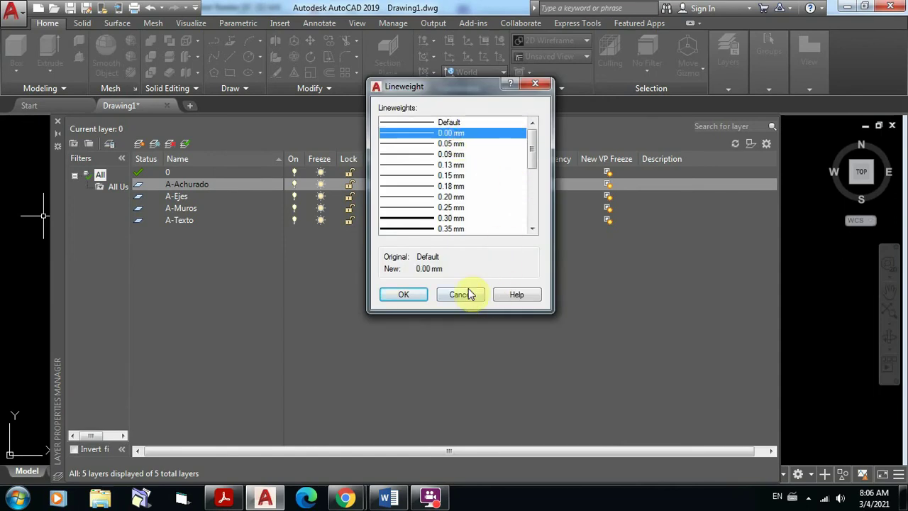
pyautogui.click(404, 296)
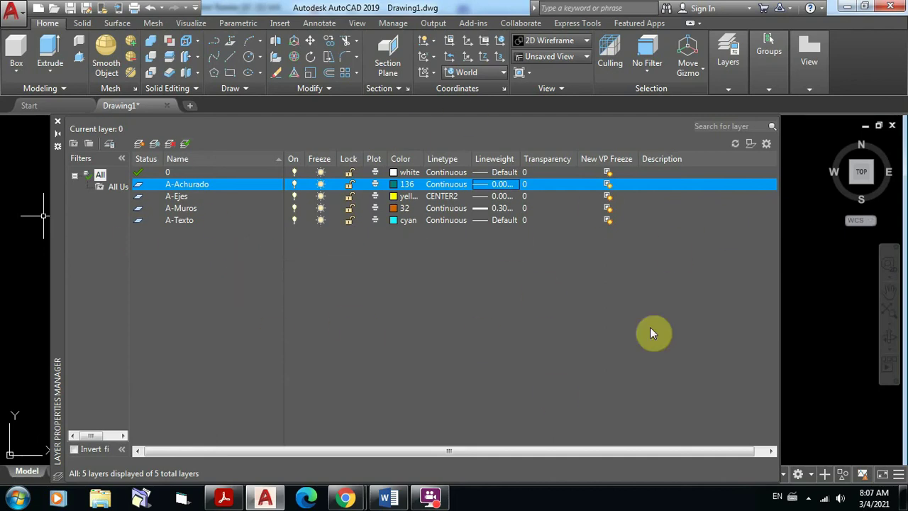
# Step: Make A-Ejes the current layer from the Layers panel dropdown, closing the layer manager
pyautogui.click(59, 125)
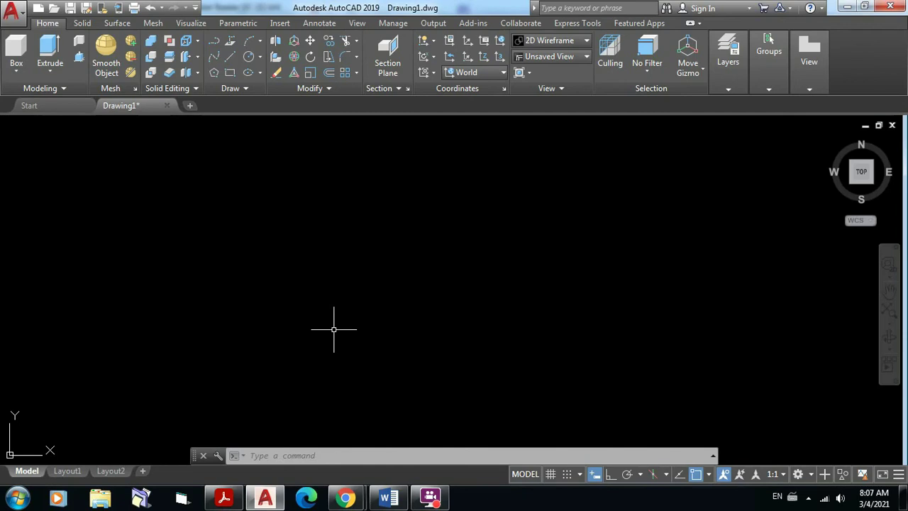
pyautogui.click(729, 88)
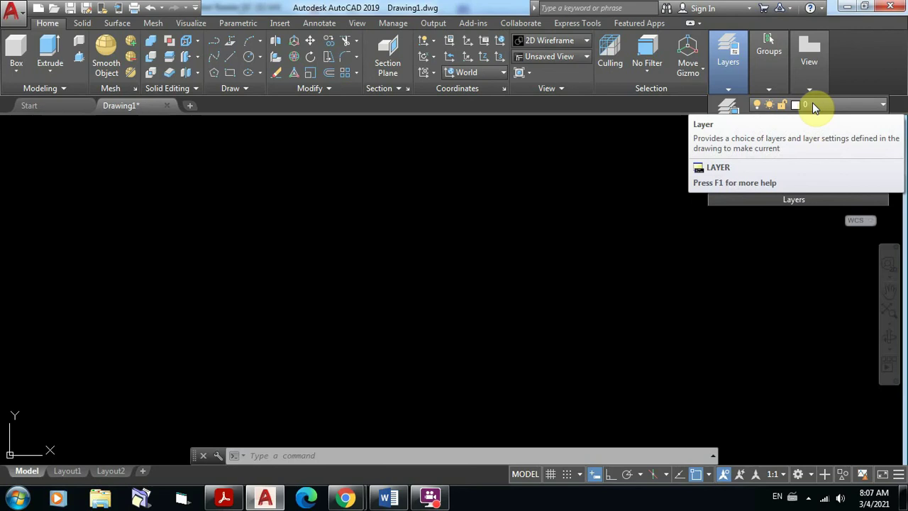
pyautogui.click(885, 107)
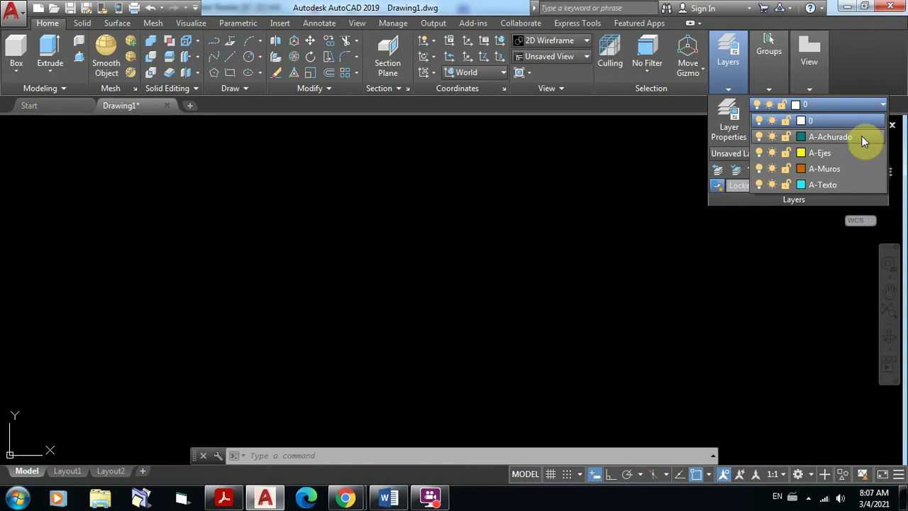
pyautogui.click(829, 152)
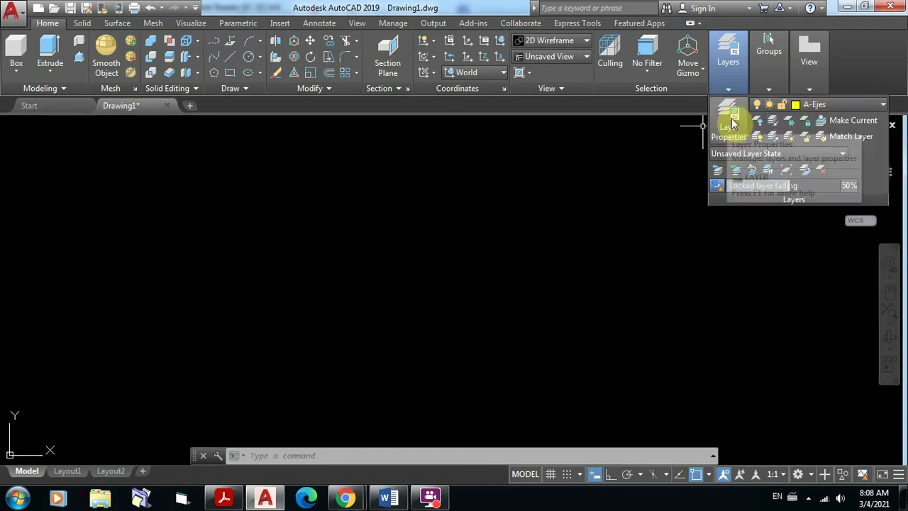
pyautogui.click(731, 122)
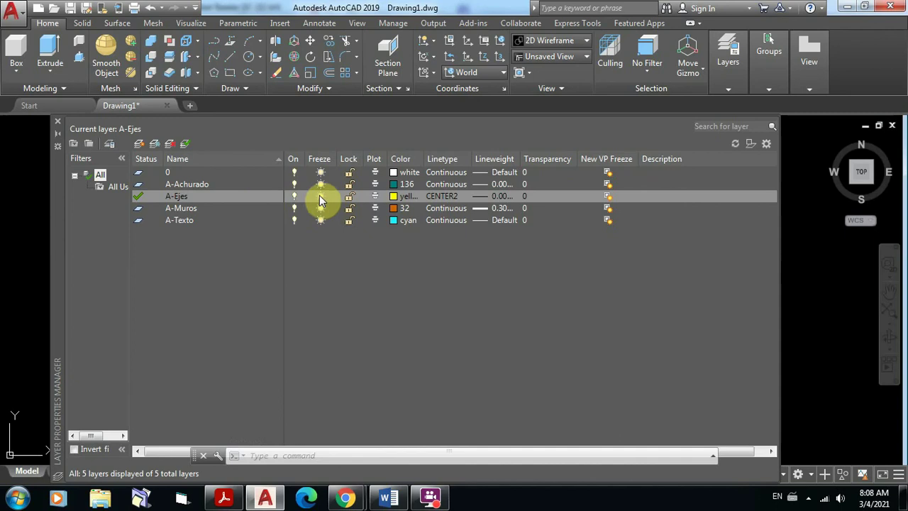
pyautogui.click(59, 122)
pyautogui.moveTo(772, 90)
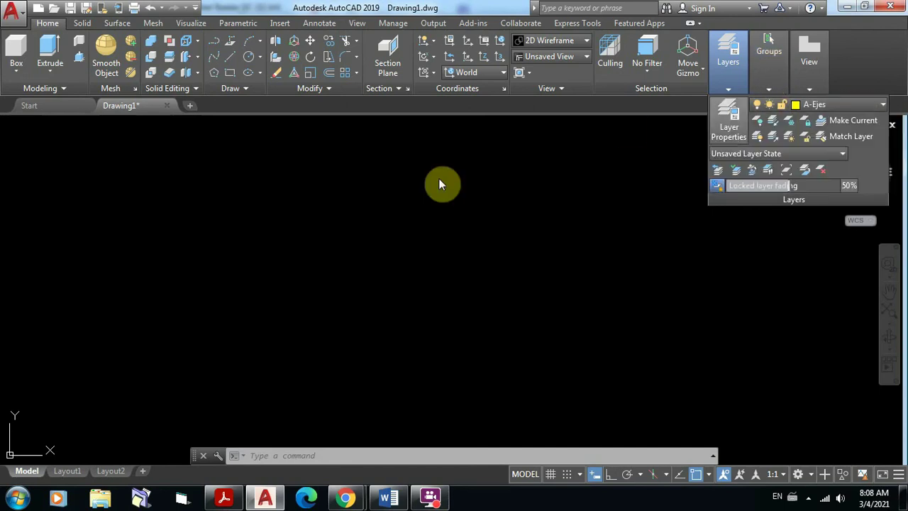
# Step: Draw a vertical axis line on A-Ejes with Ortho (F8) on, then reopen Layer Properties
pyautogui.click(231, 59)
pyautogui.click(243, 183)
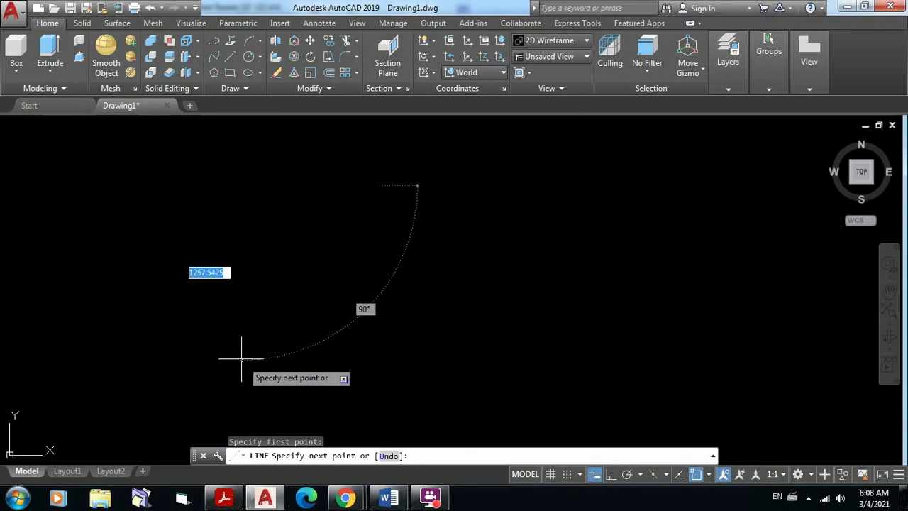
pyautogui.press('F8')
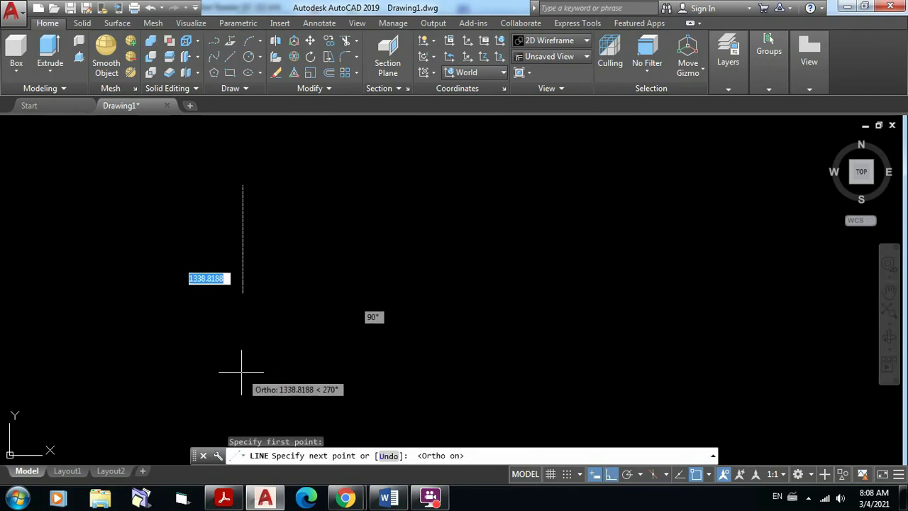
pyautogui.click(242, 371)
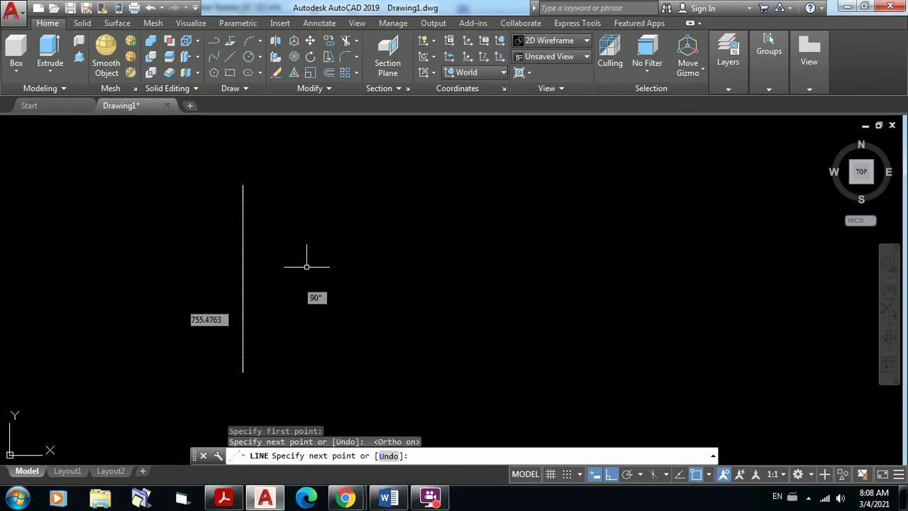
pyautogui.press('Escape')
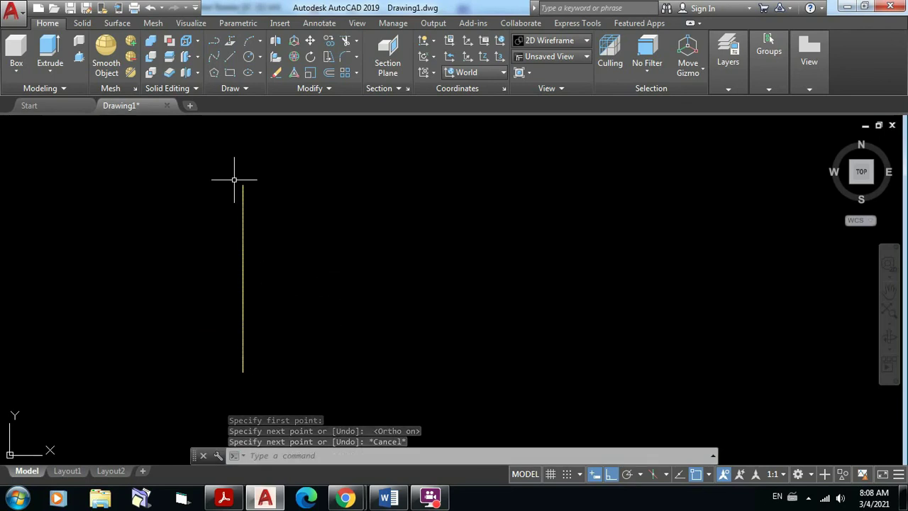
pyautogui.click(733, 90)
pyautogui.click(732, 114)
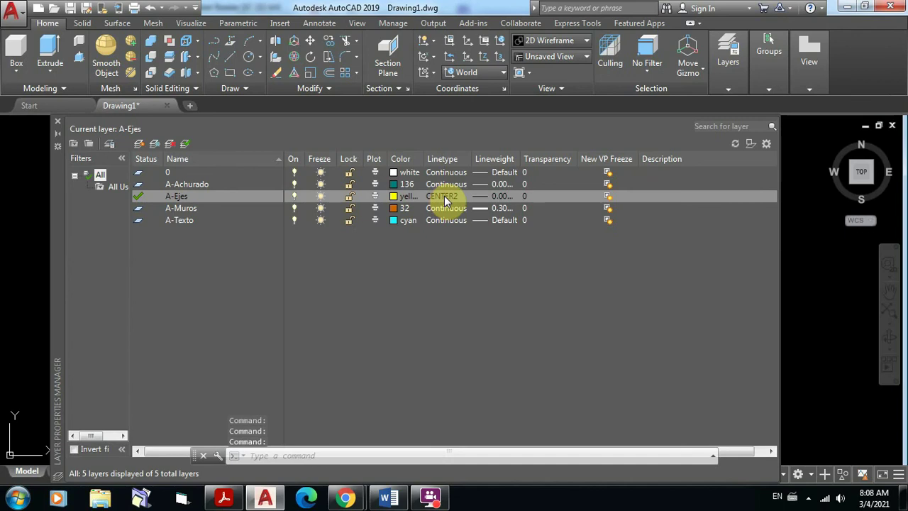
# Step: Keep CENTER2 as the A-Ejes linetype, close Layer Properties and bring up the Word class notes
pyautogui.click(445, 200)
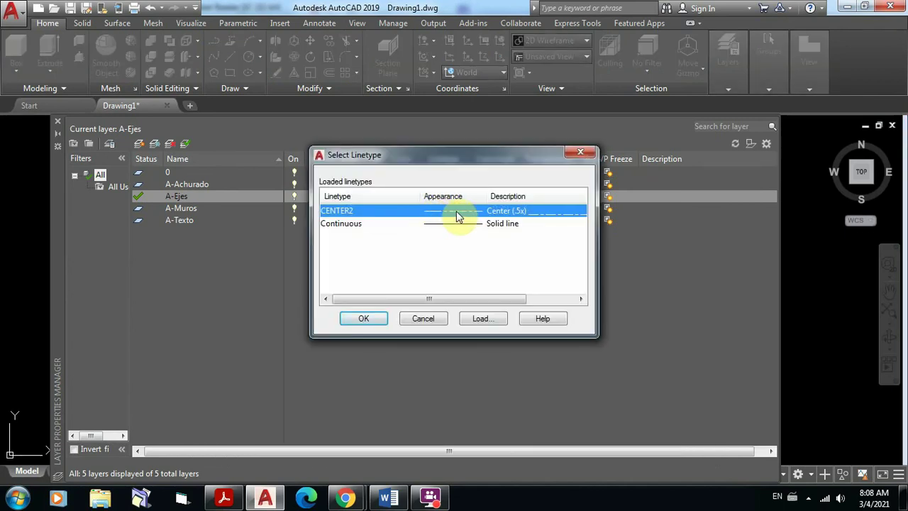
pyautogui.click(584, 153)
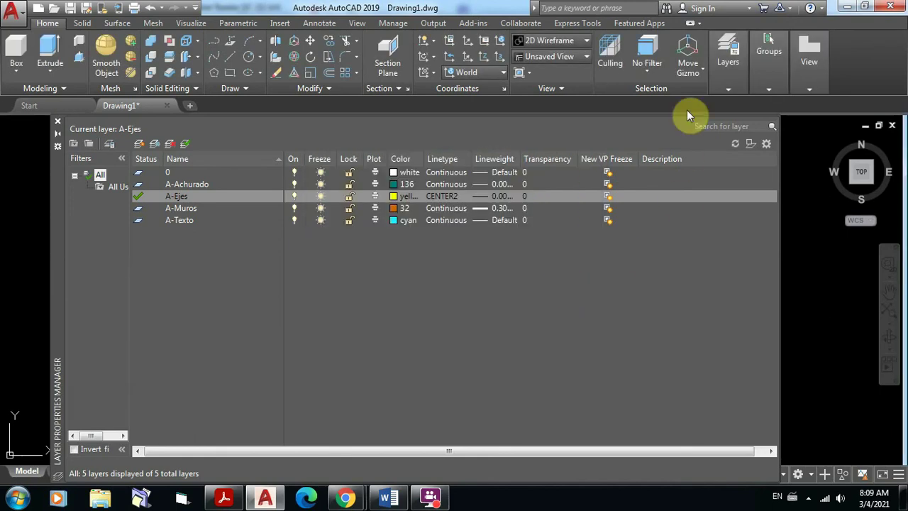
pyautogui.click(58, 121)
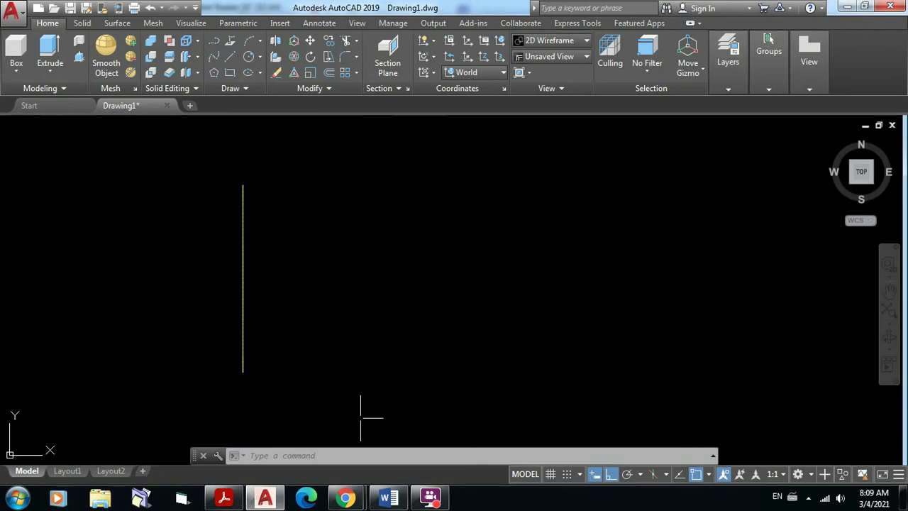
pyautogui.click(388, 499)
pyautogui.scroll(-10, 415, 323)
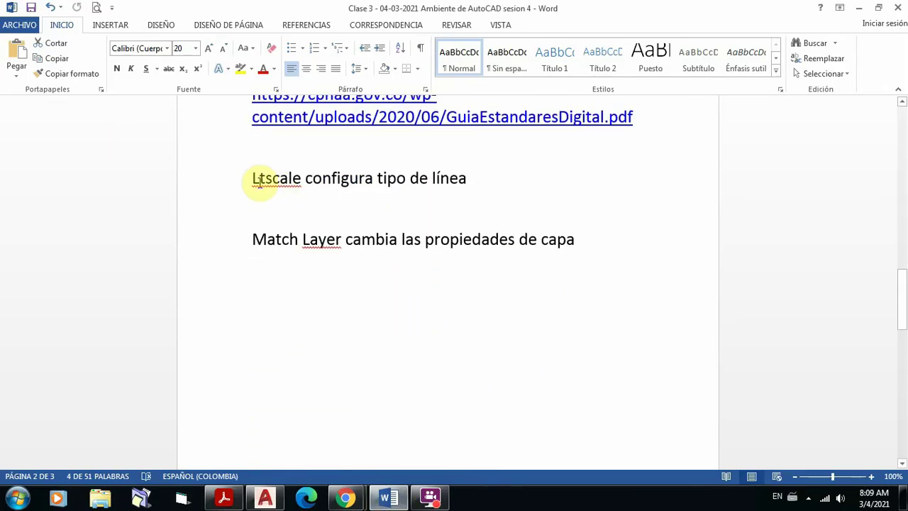
# Step: Highlight the 'Ltscale configura tipo de línea' note, then select just the word Ltscale
pyautogui.moveTo(251, 177); pyautogui.dragTo(467, 183)
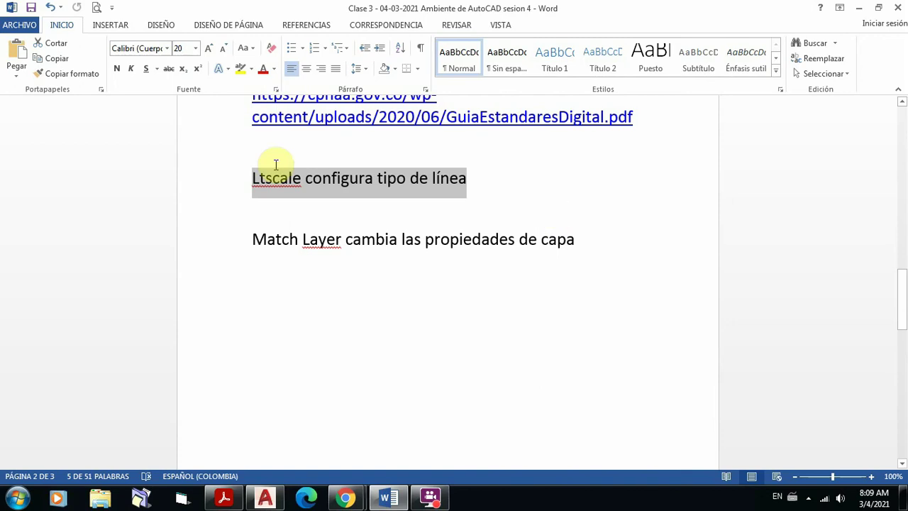
pyautogui.click(292, 181)
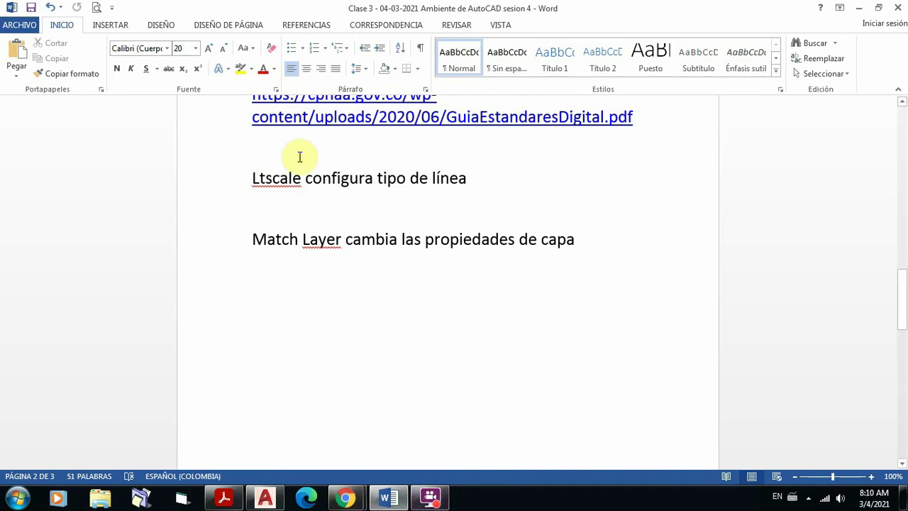
pyautogui.moveTo(250, 178); pyautogui.dragTo(306, 180)
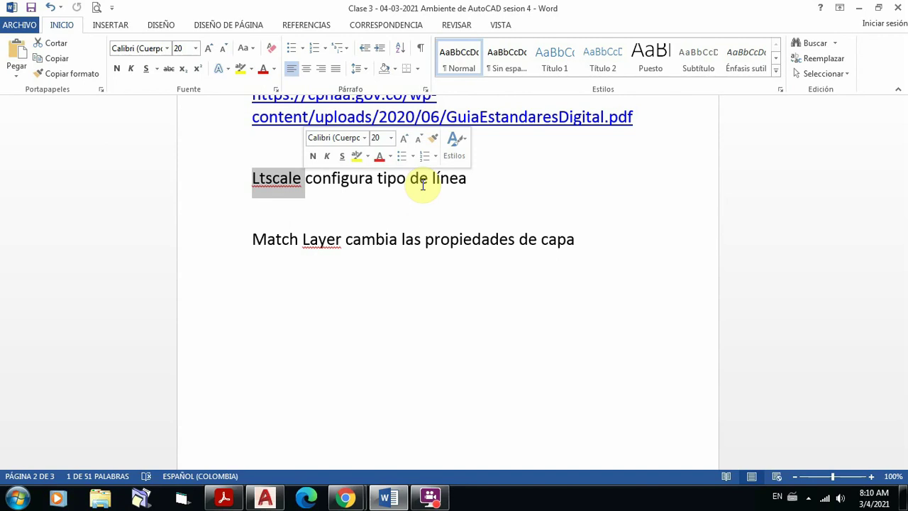
# Step: Back in AutoCAD, set the linetype scale (LTSCALE) to 0.1
pyautogui.moveTo(264, 501)
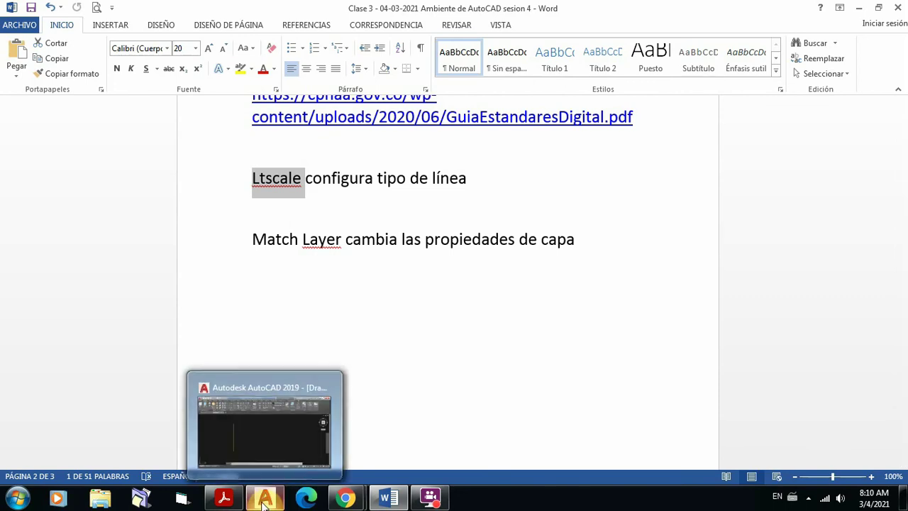
pyautogui.click(266, 447)
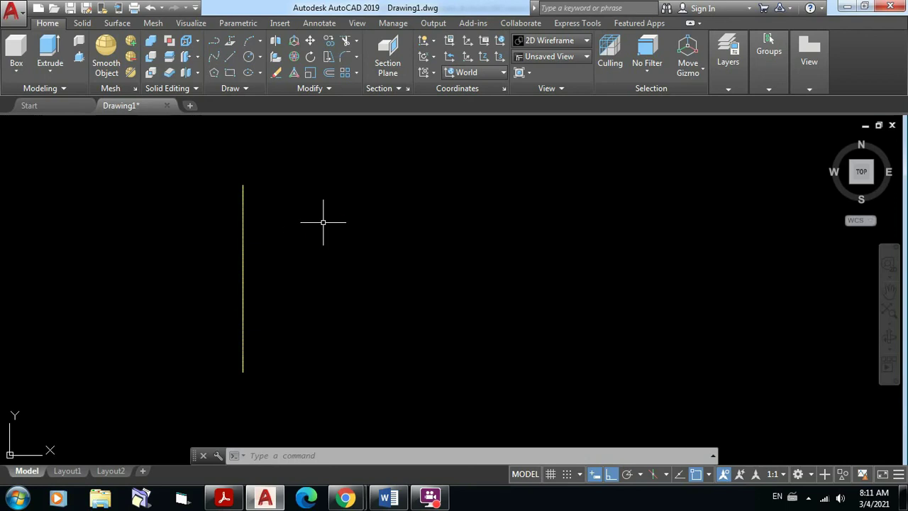
pyautogui.write('LT')
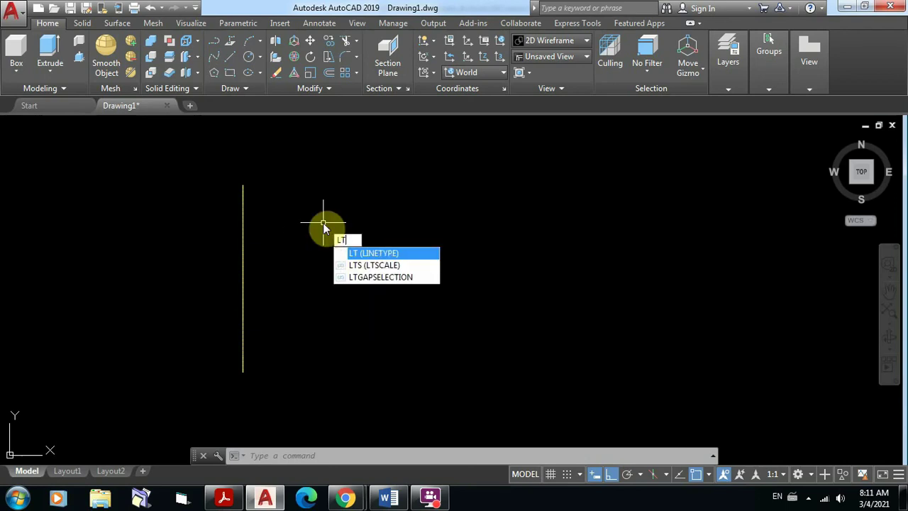
pyautogui.write('SCALE')
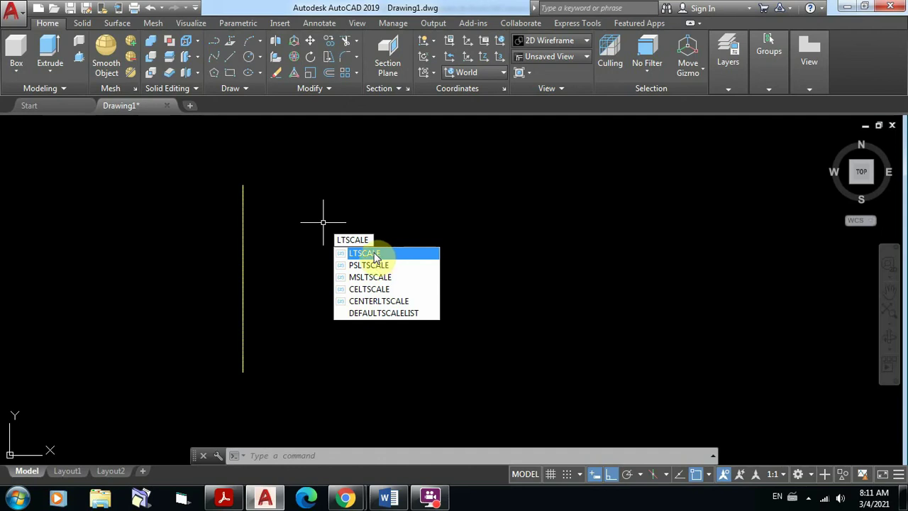
pyautogui.click(374, 254)
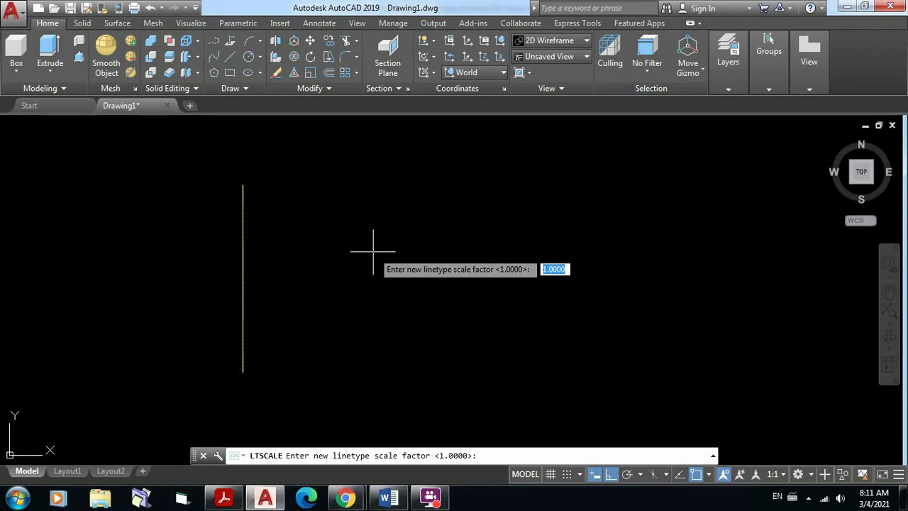
pyautogui.write('0.1')
pyautogui.press('Return')
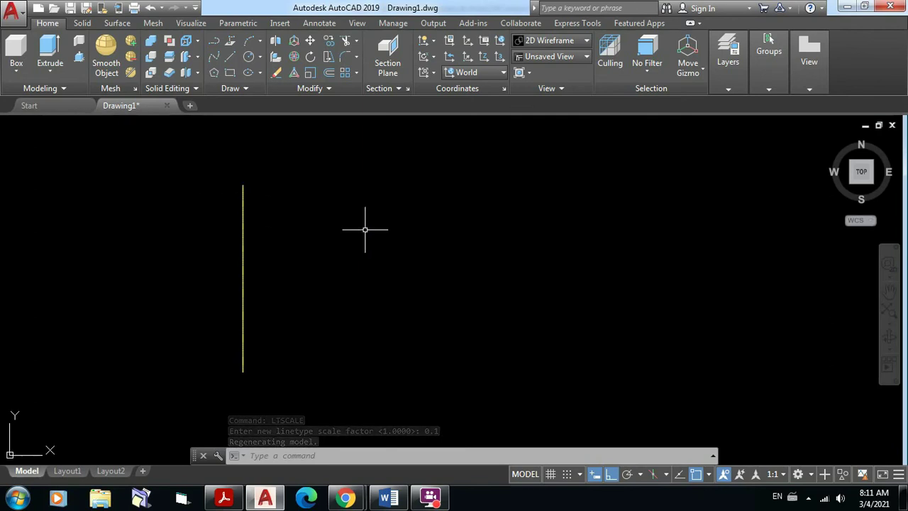
# Step: Lower LTSCALE to 0.01 and recentre the view on the yellow line
pyautogui.write('LTSCALe')
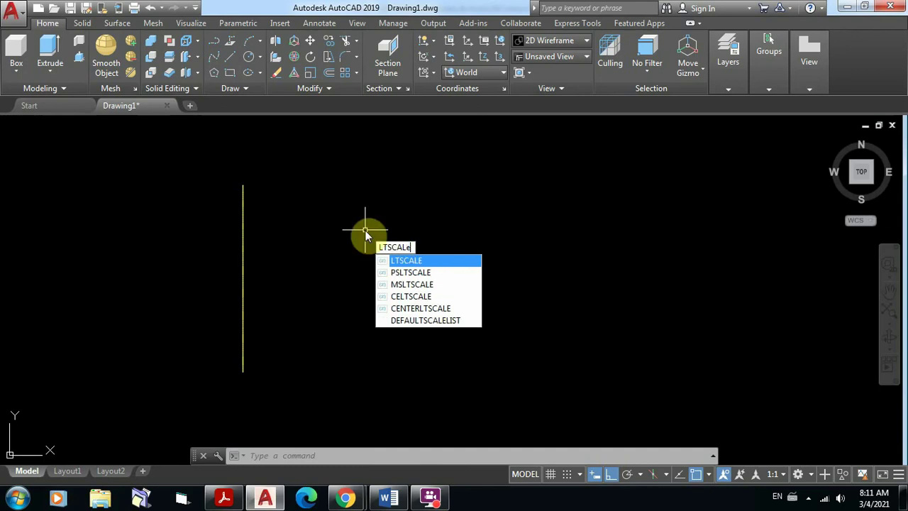
pyautogui.press('Return')
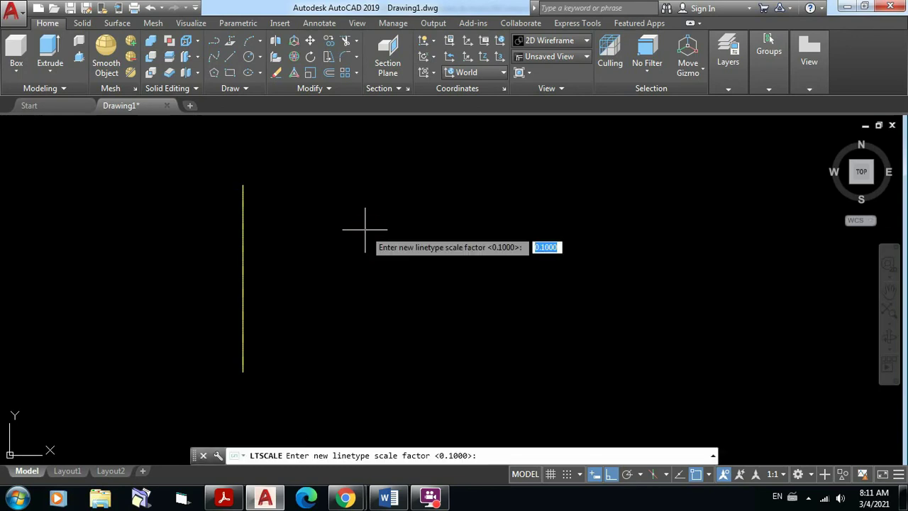
pyautogui.write('0')
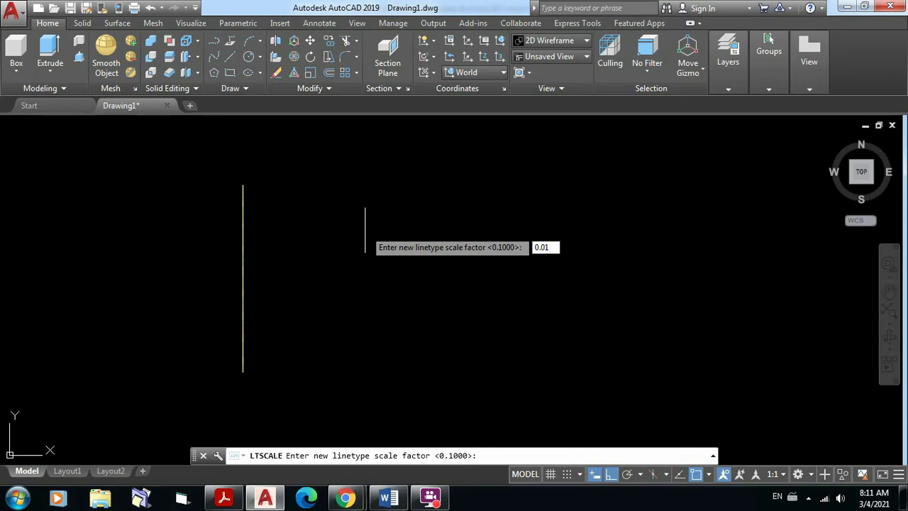
pyautogui.press('Return')
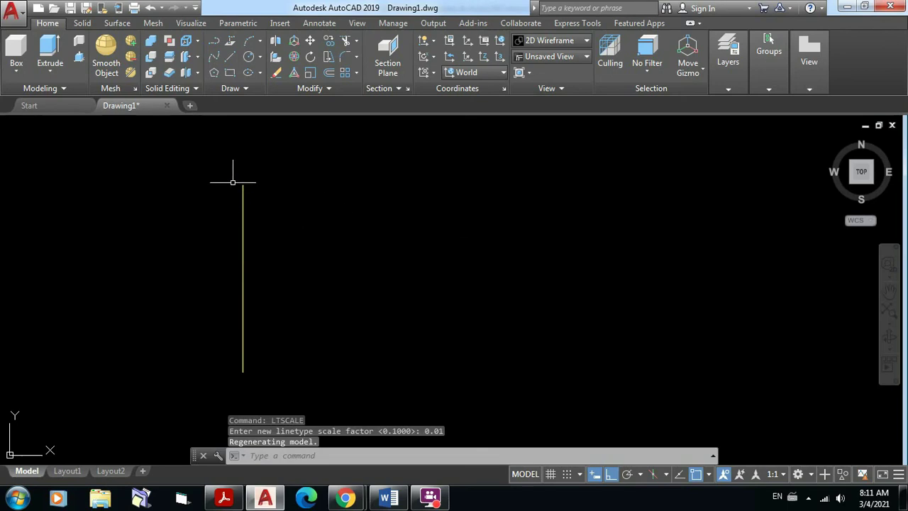
pyautogui.scroll(3, 241, 187)
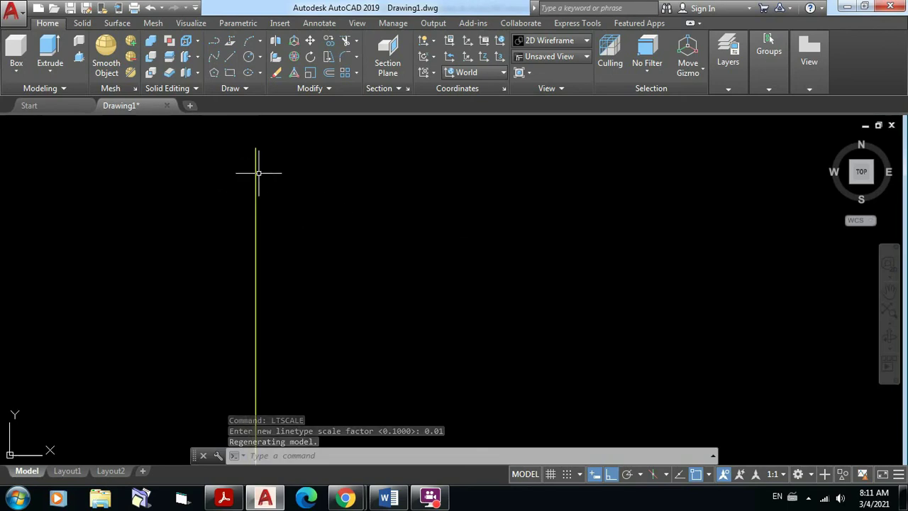
pyautogui.scroll(-2, 287, 169)
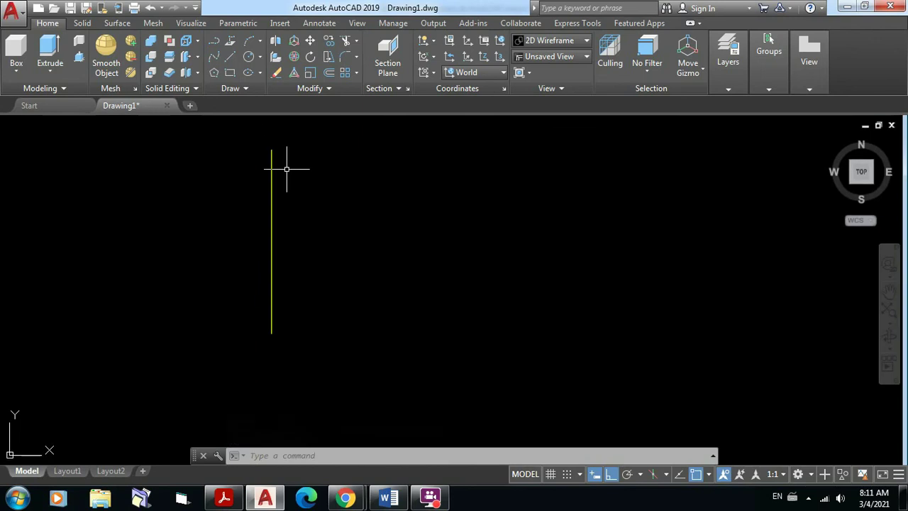
pyautogui.moveTo(287, 169); pyautogui.dragTo(274, 201, button='middle')
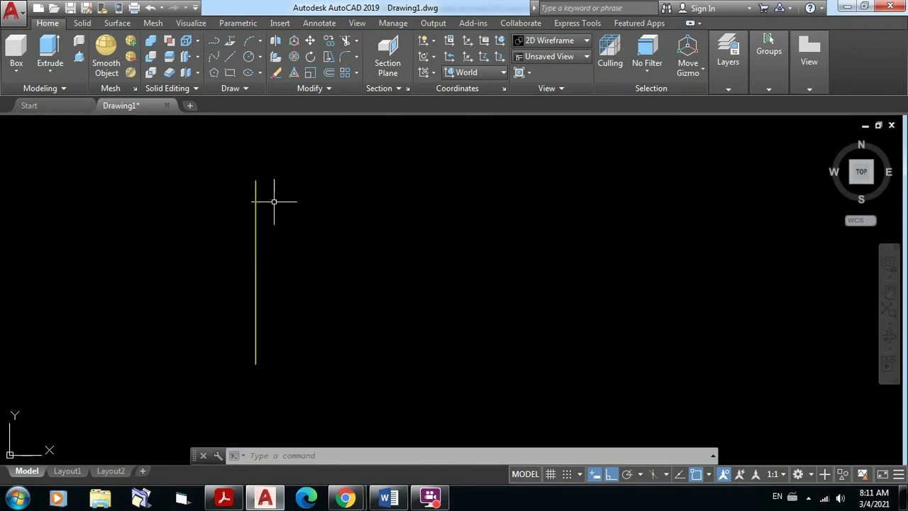
# Step: Raise LTSCALE to 2, then to 4, so the axis line shows longer dashes
pyautogui.write('ltscale')
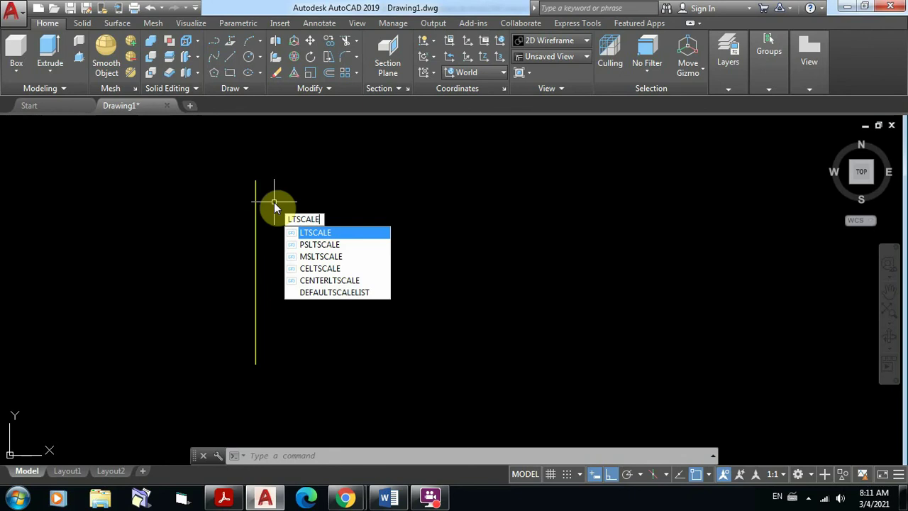
pyautogui.press('Return')
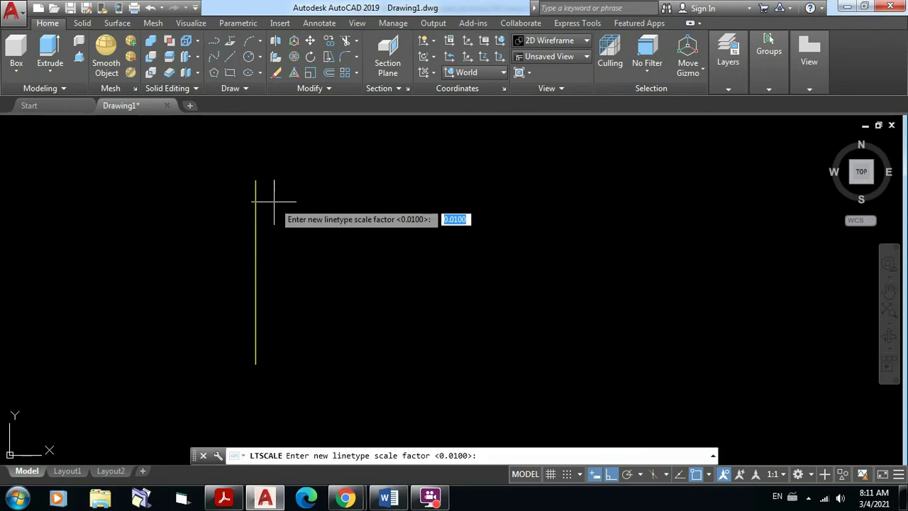
pyautogui.press('BackSpace')
pyautogui.write('2')
pyautogui.press('Return')
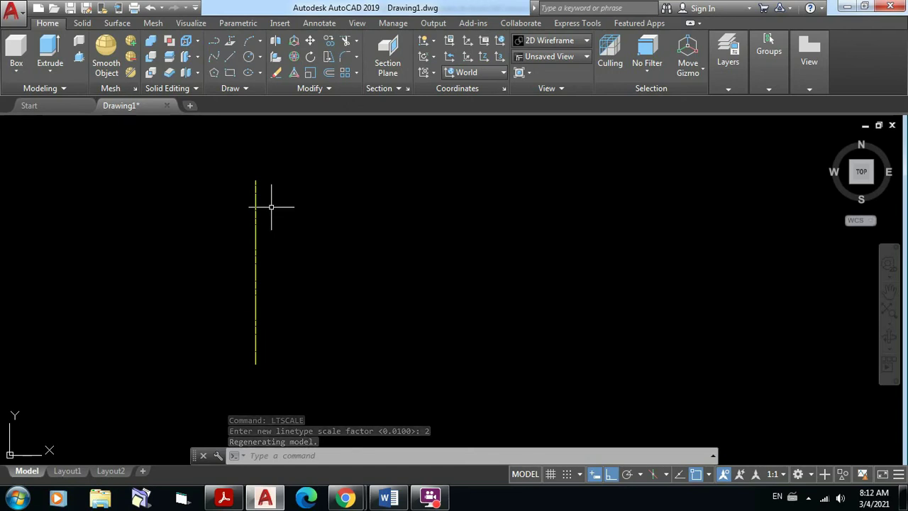
pyautogui.write('LT')
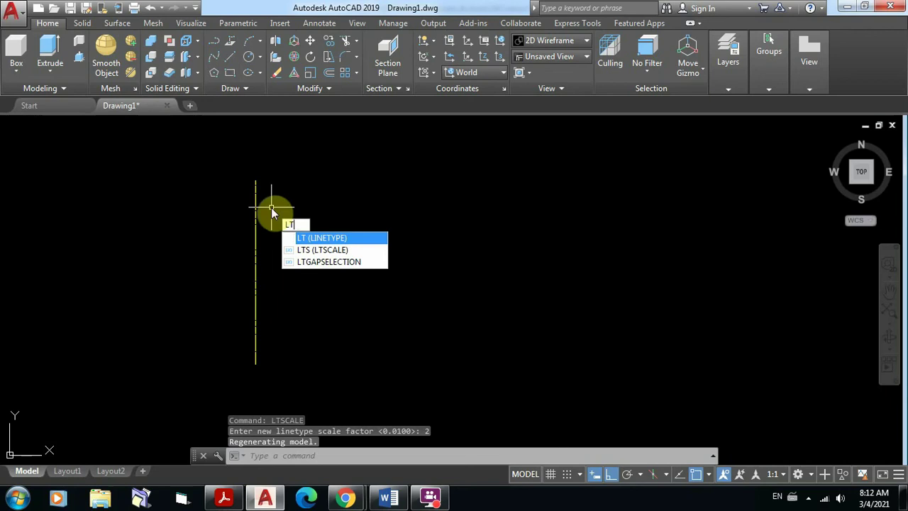
pyautogui.write('Scale')
pyautogui.press('Return')
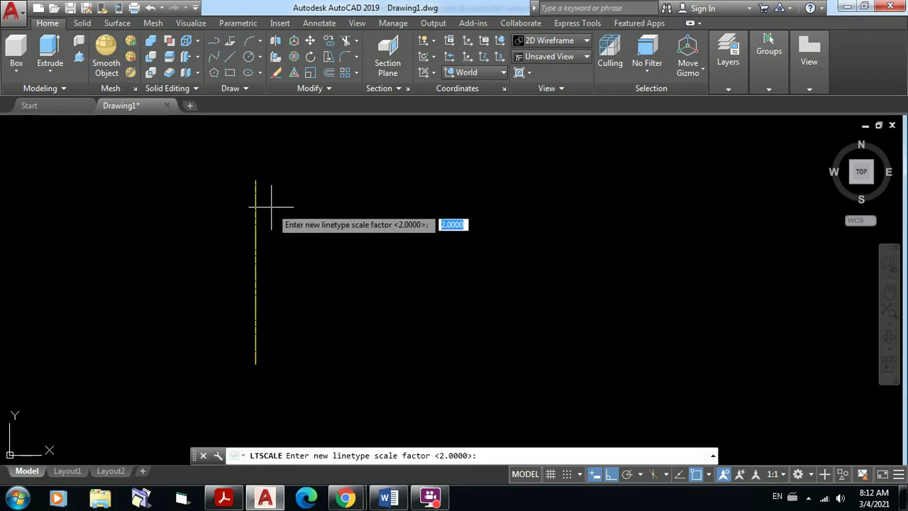
pyautogui.write('4')
pyautogui.press('Return')
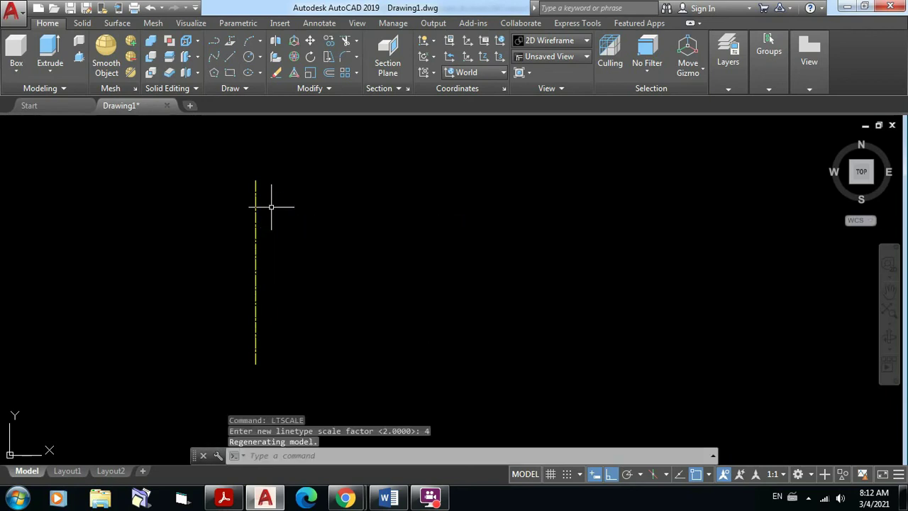
pyautogui.scroll(4, 252, 191)
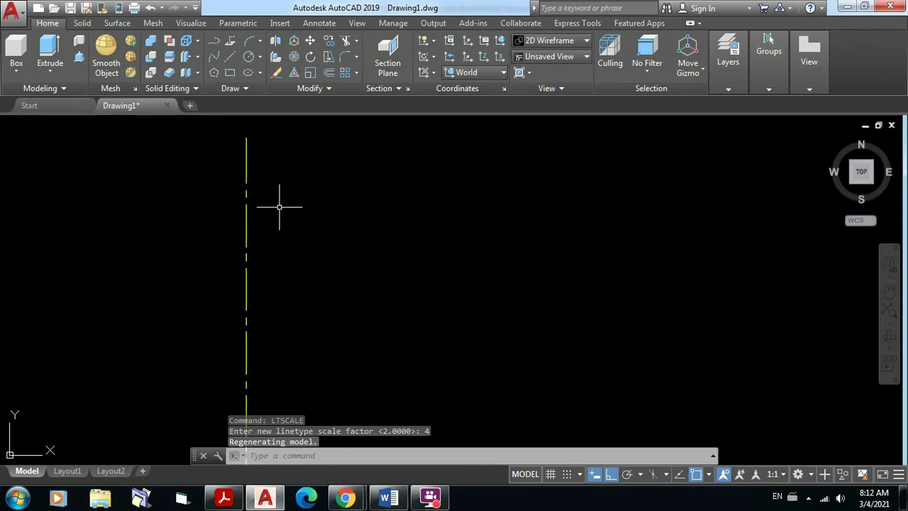
pyautogui.moveTo(279, 207); pyautogui.dragTo(334, 188, button='middle')
pyautogui.scroll(2, 322, 256)
pyautogui.scroll(-3, 322, 284)
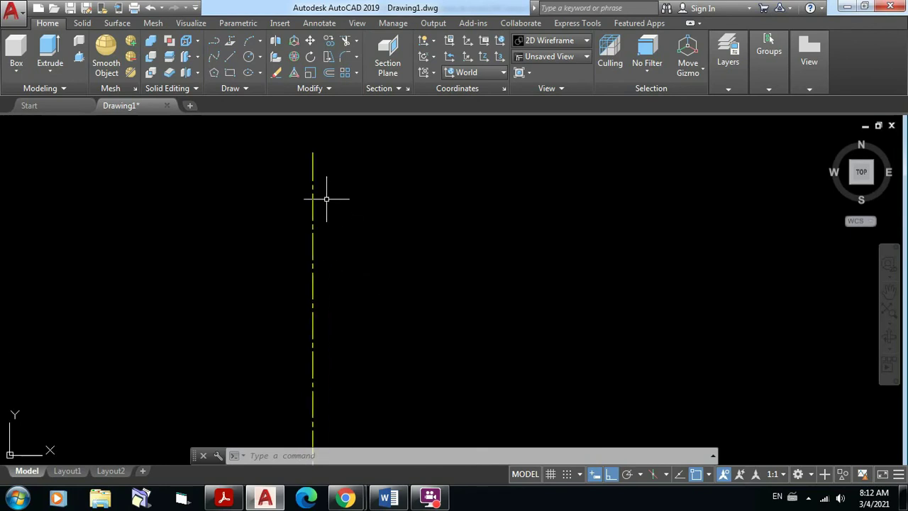
pyautogui.scroll(-2, 326, 200)
pyautogui.moveTo(336, 235); pyautogui.dragTo(333, 392, button='middle')
pyautogui.scroll(1, 314, 232)
pyautogui.scroll(5, 307, 192)
pyautogui.scroll(2, 348, 238)
pyautogui.moveTo(350, 204); pyautogui.dragTo(347, 355, button='middle')
pyautogui.moveTo(362, 229); pyautogui.dragTo(349, 338, button='middle')
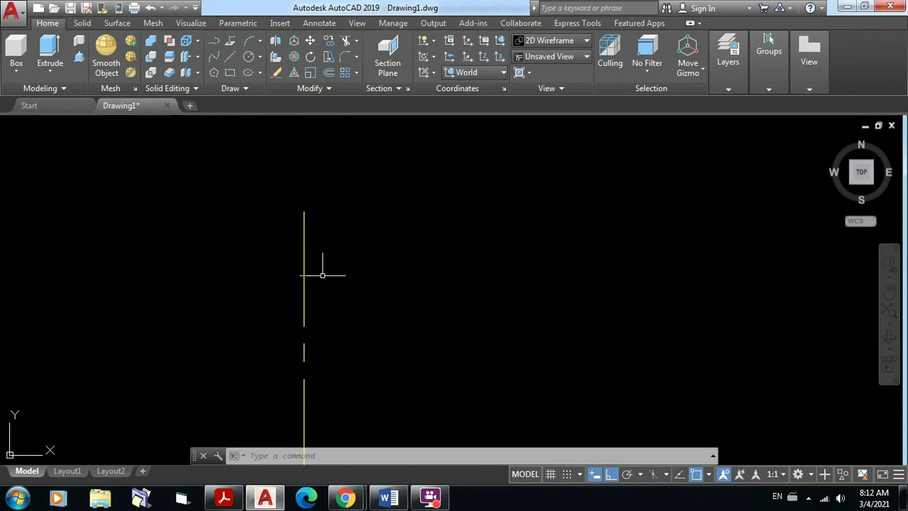
pyautogui.scroll(2, 322, 275)
pyautogui.moveTo(320, 270)
pyautogui.mouseDown(button='middle')
pyautogui.moveTo(397, 215)
pyautogui.moveTo(385, 264)
pyautogui.mouseUp(button='middle')
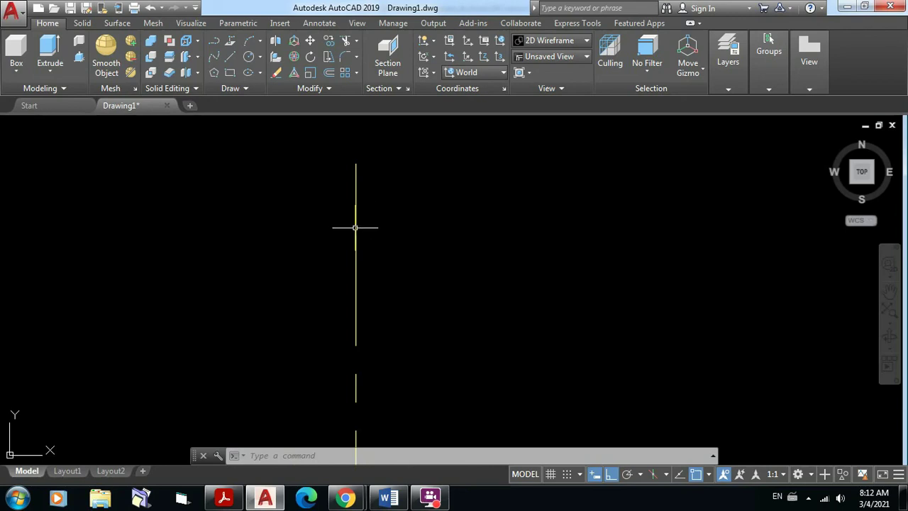
# Step: Draw a 1-unit horizontal line segment to the right of the axis
pyautogui.click(231, 57)
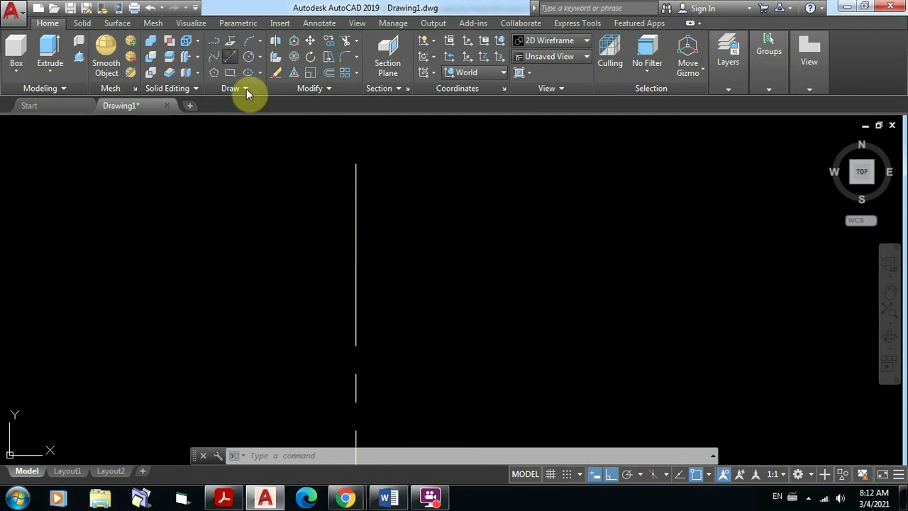
pyautogui.click(405, 199)
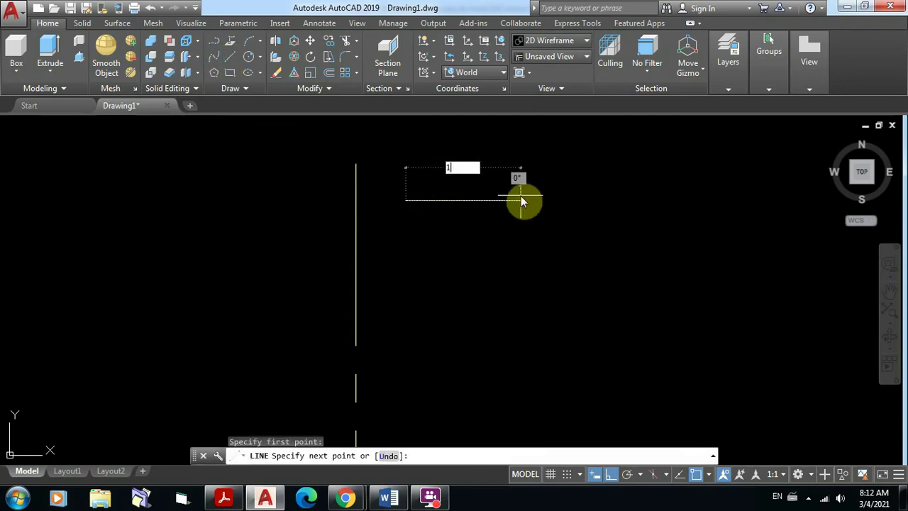
pyautogui.write('1')
pyautogui.press('Return')
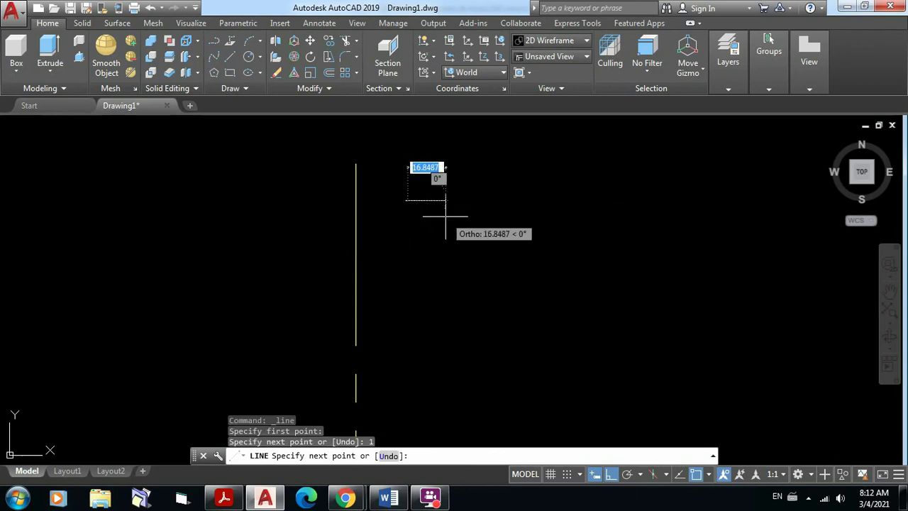
# Step: Switch Ortho off, reframe the view around the new segment and end the Line command
pyautogui.press('F8')
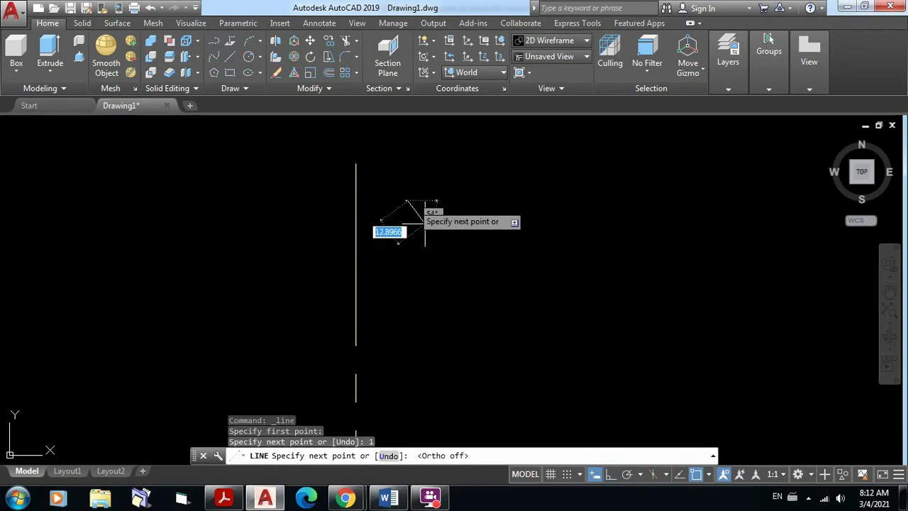
pyautogui.scroll(2, 416, 205)
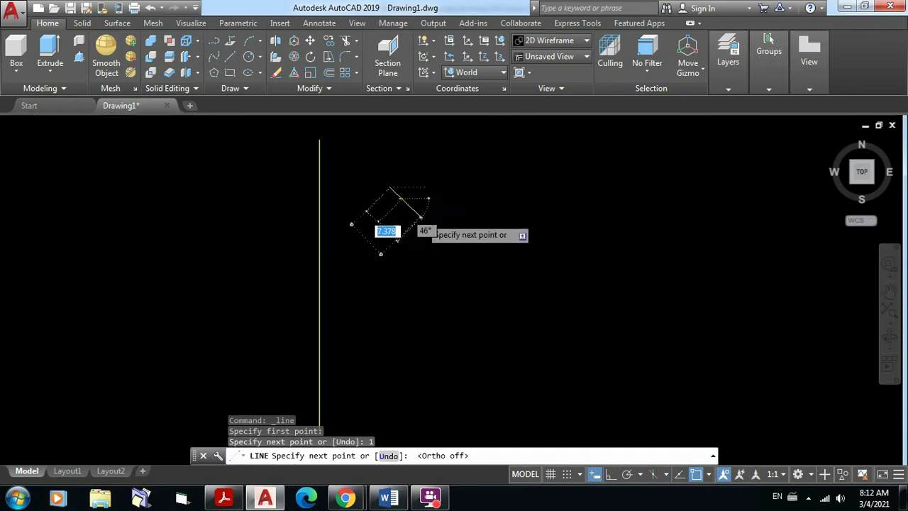
pyautogui.scroll(4, 423, 217)
pyautogui.scroll(4, 420, 217)
pyautogui.moveTo(421, 218); pyautogui.dragTo(596, 444, button='middle')
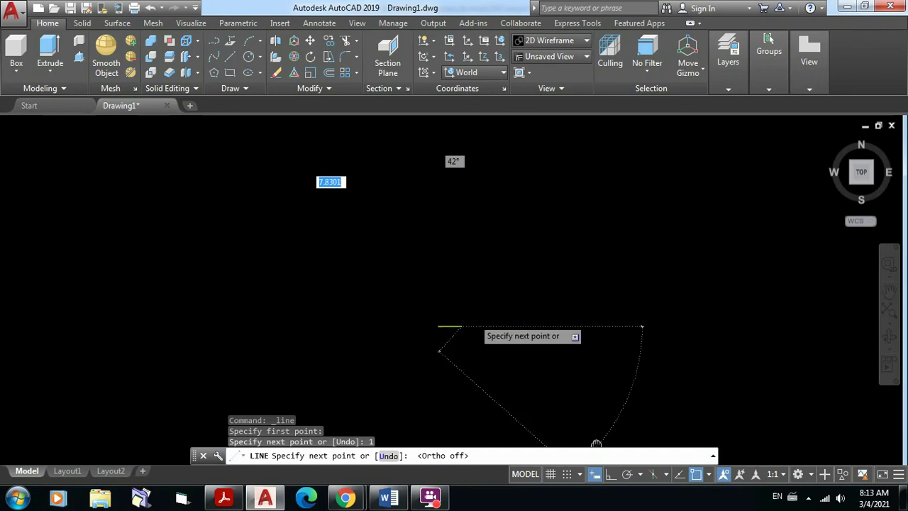
pyautogui.scroll(8, 532, 377)
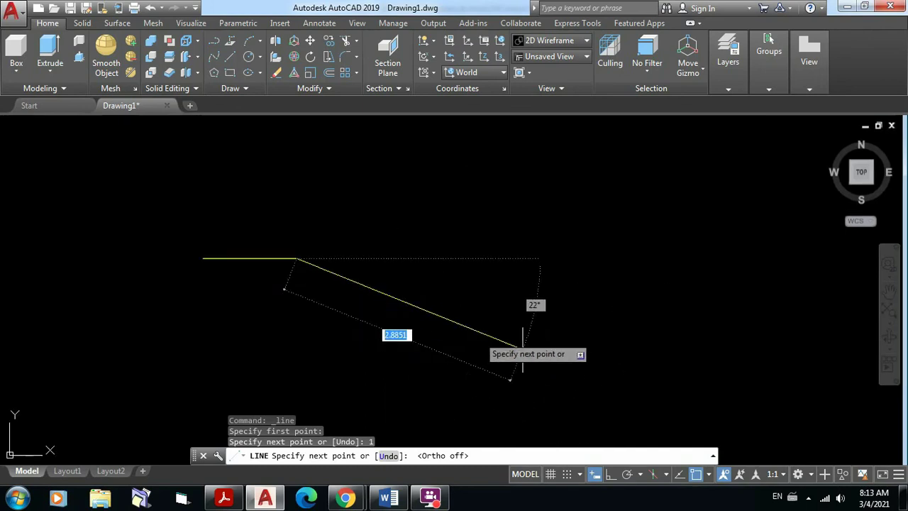
pyautogui.scroll(5, 430, 322)
pyautogui.moveTo(430, 322); pyautogui.dragTo(675, 308, button='middle')
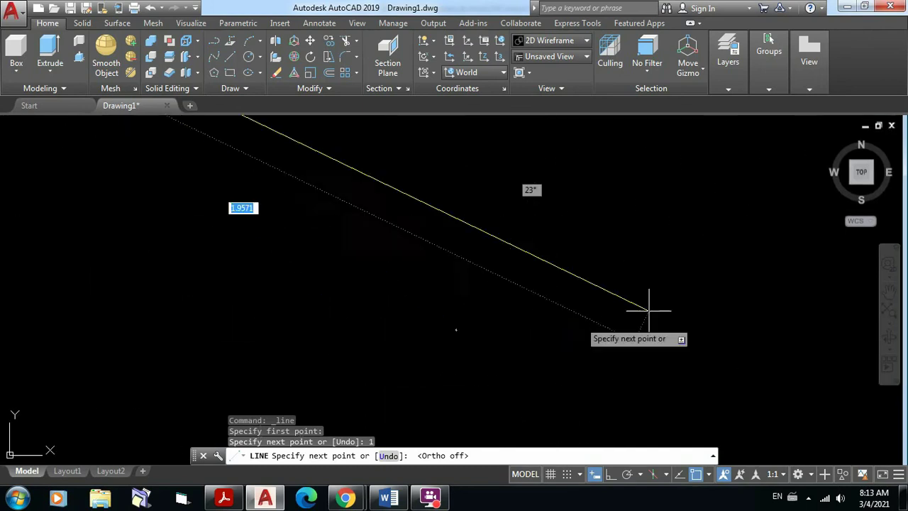
pyautogui.moveTo(587, 318)
pyautogui.mouseDown(button='middle')
pyautogui.moveTo(745, 412)
pyautogui.moveTo(731, 392)
pyautogui.mouseUp(button='middle')
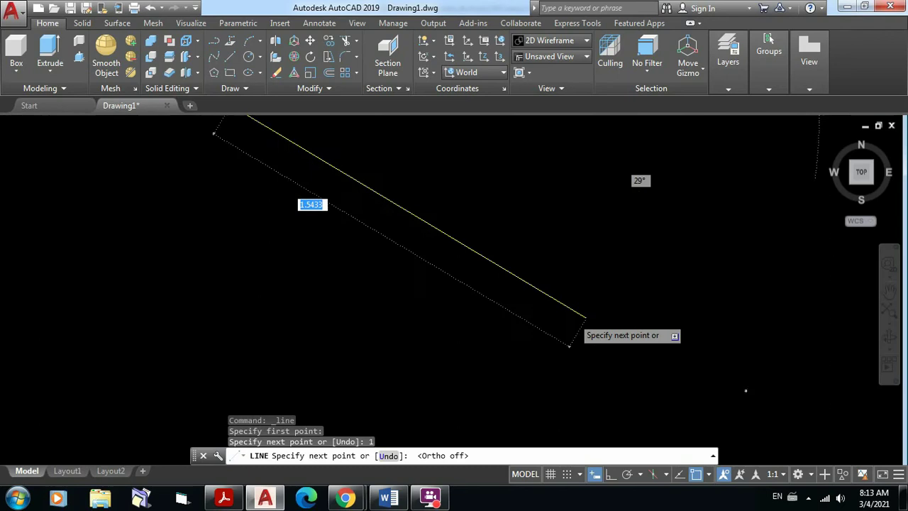
pyautogui.scroll(-5, 722, 379)
pyautogui.scroll(-2, 721, 379)
pyautogui.moveTo(591, 356)
pyautogui.mouseDown(button='middle')
pyautogui.moveTo(576, 374)
pyautogui.moveTo(563, 364)
pyautogui.mouseUp(button='middle')
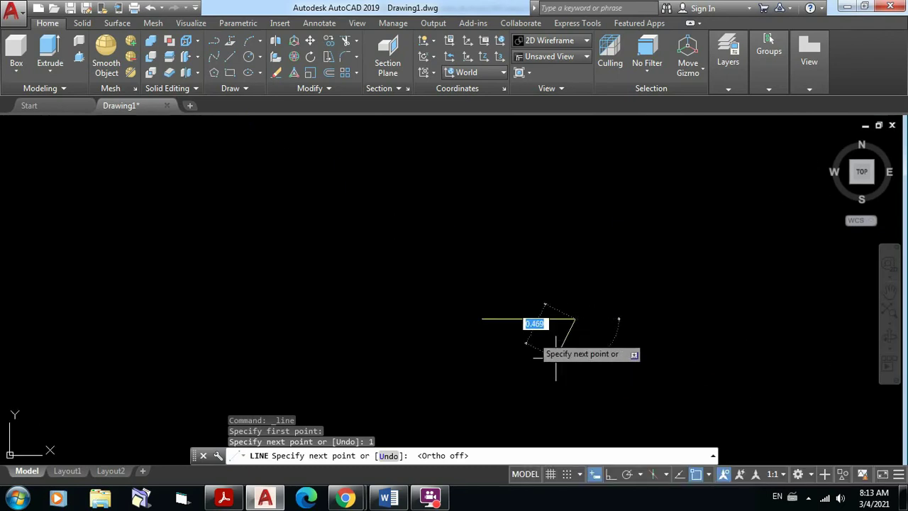
pyautogui.scroll(6, 578, 321)
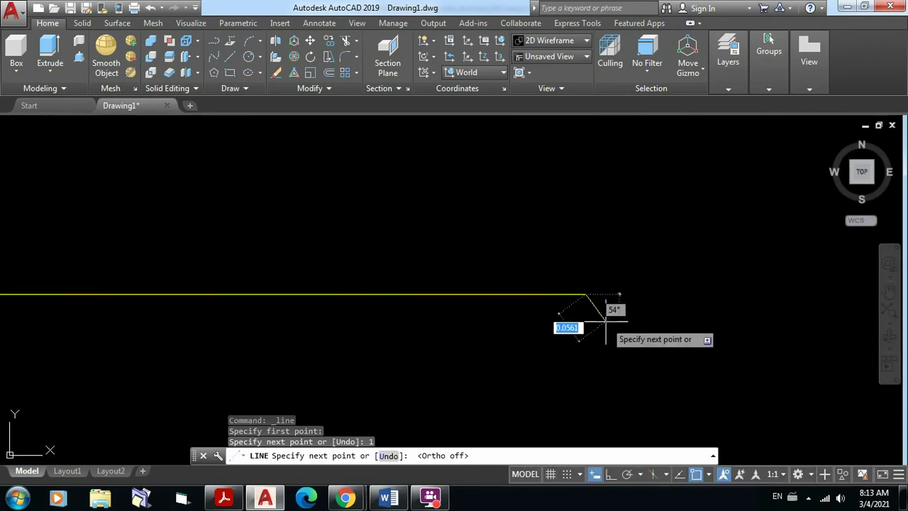
pyautogui.scroll(-2, 603, 309)
pyautogui.scroll(-2, 611, 319)
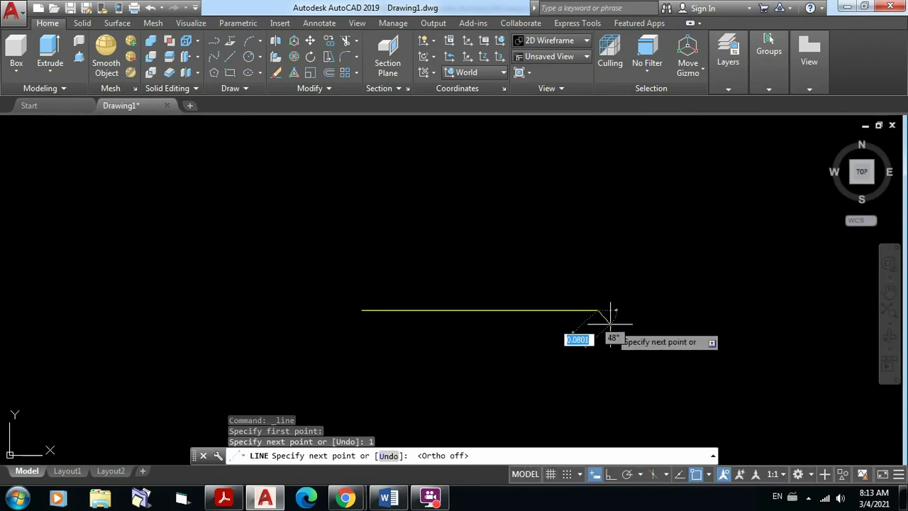
pyautogui.press('Escape')
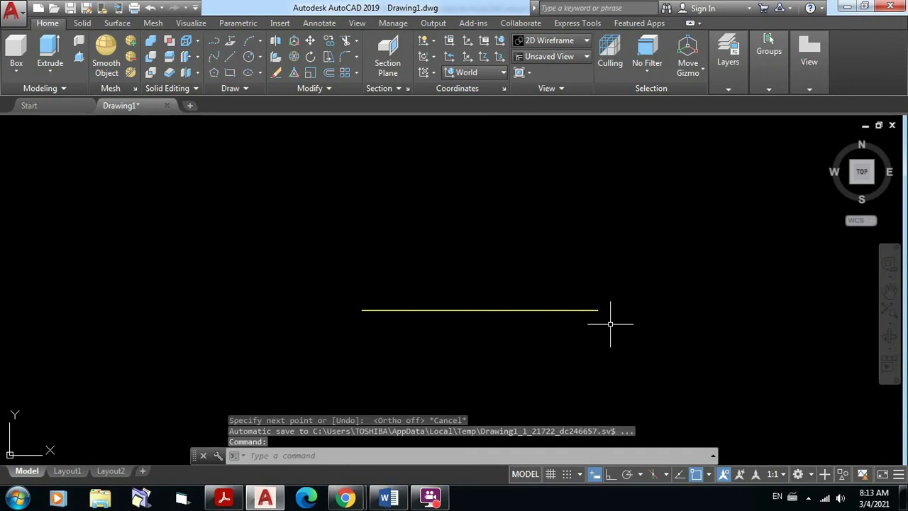
# Step: Set the linetype scale to 1 and look over the yellow segment
pyautogui.write('LTSCAL')
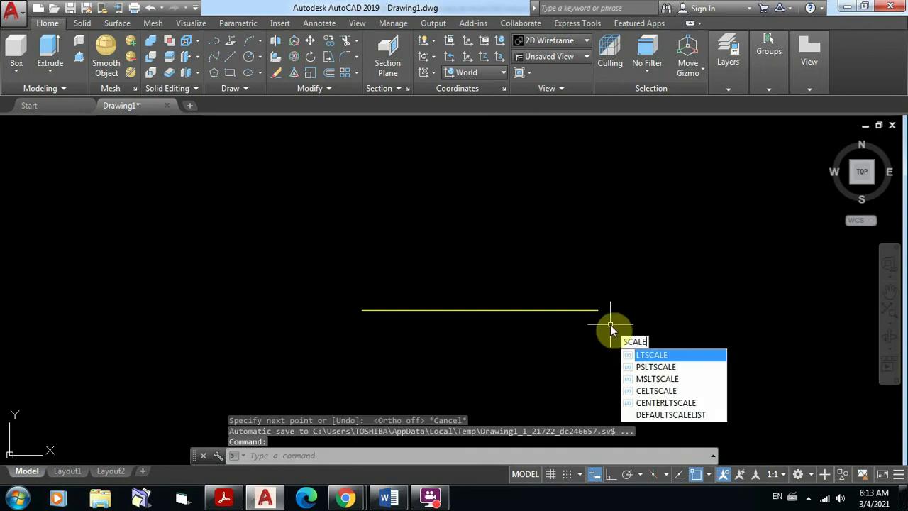
pyautogui.write('E')
pyautogui.press('Return')
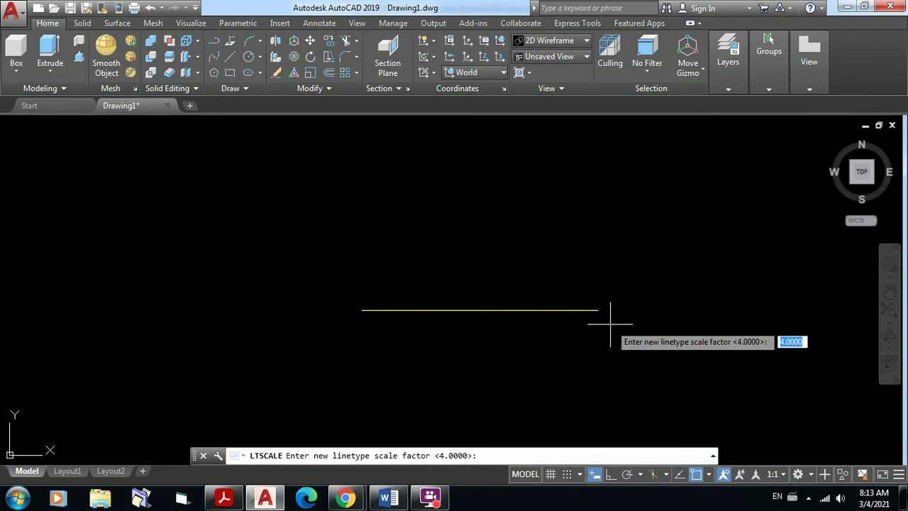
pyautogui.write('1')
pyautogui.press('Return')
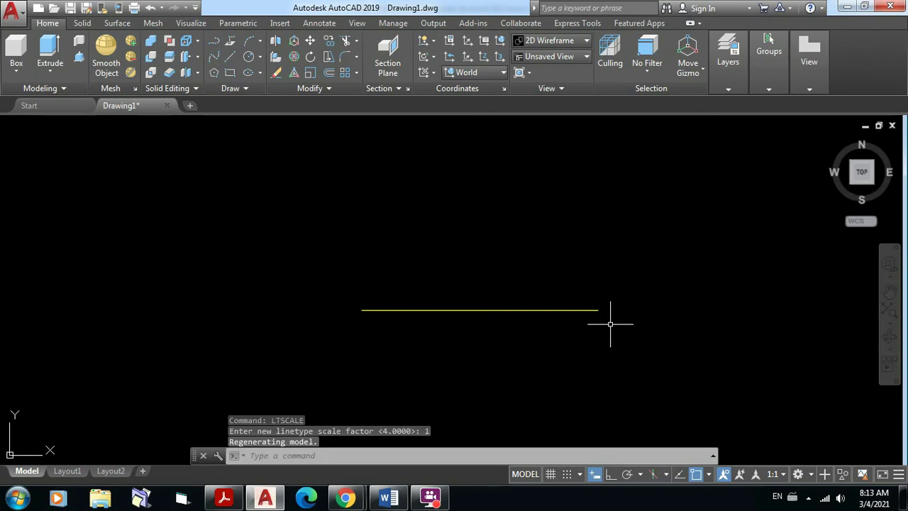
pyautogui.scroll(4, 524, 306)
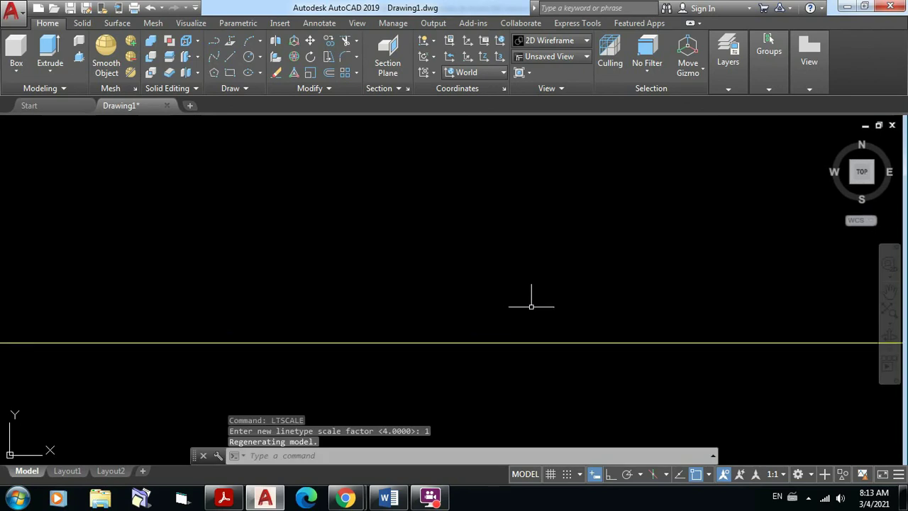
pyautogui.scroll(-3, 532, 306)
pyautogui.scroll(-2, 579, 334)
pyautogui.moveTo(581, 335); pyautogui.dragTo(506, 295, button='middle')
pyautogui.scroll(2, 506, 295)
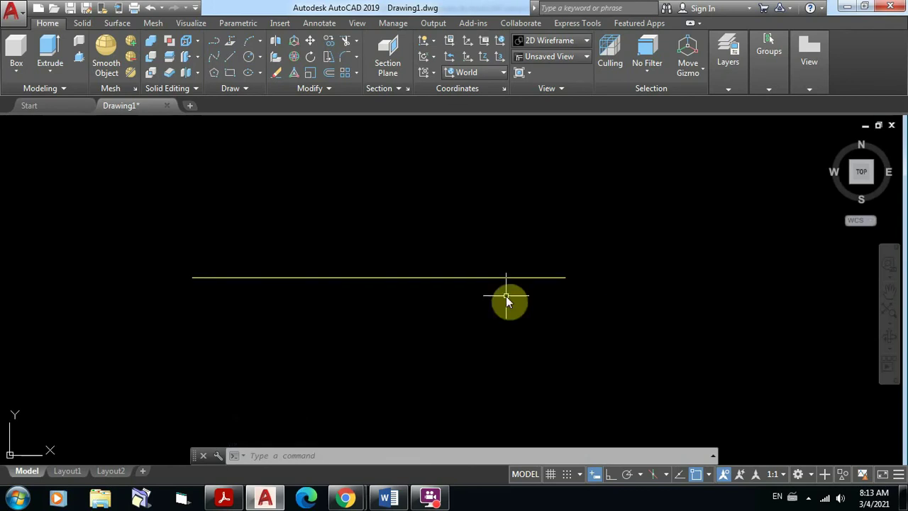
# Step: Lower the linetype scale to 0.1
pyautogui.write('Ltscale')
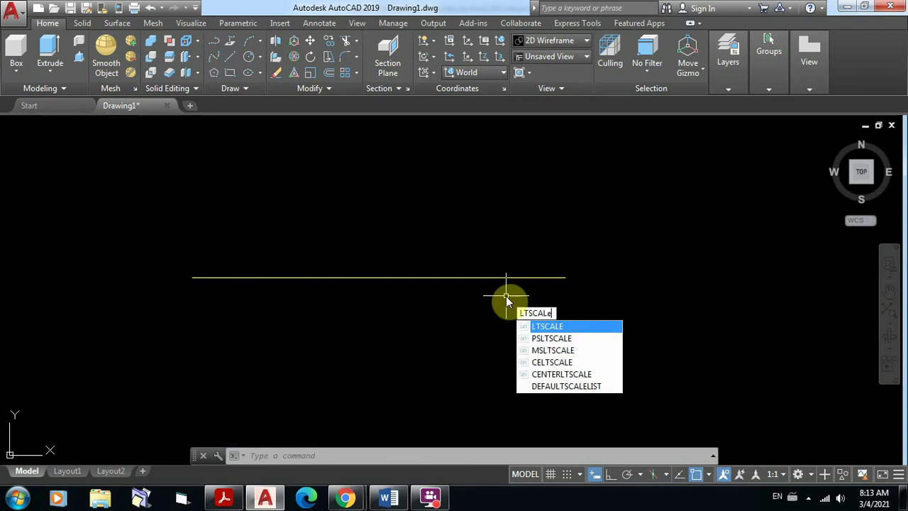
pyautogui.press('Return')
pyautogui.write('0.')
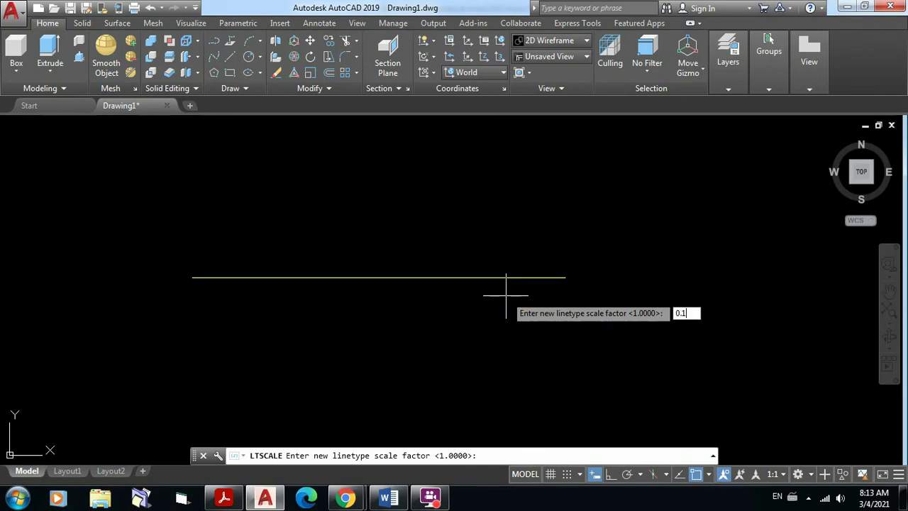
pyautogui.write('1')
pyautogui.press('Return')
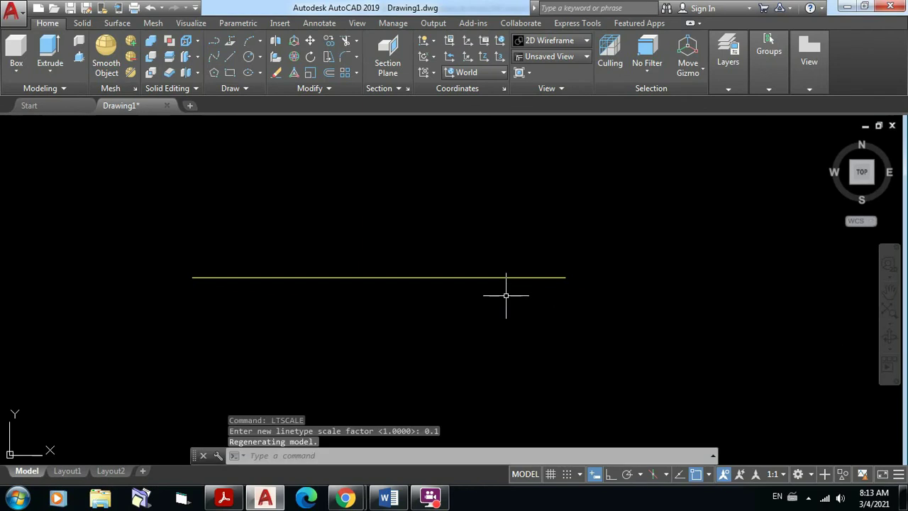
pyautogui.scroll(3, 507, 288)
pyautogui.scroll(-5, 506, 284)
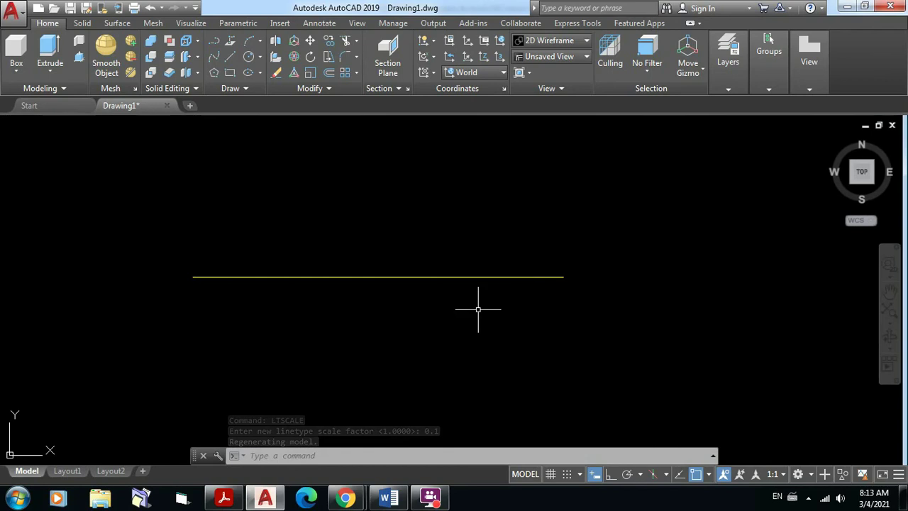
# Step: Set the linetype scale to 0.01 and pan along the now-dashed yellow line
pyautogui.press('Return')
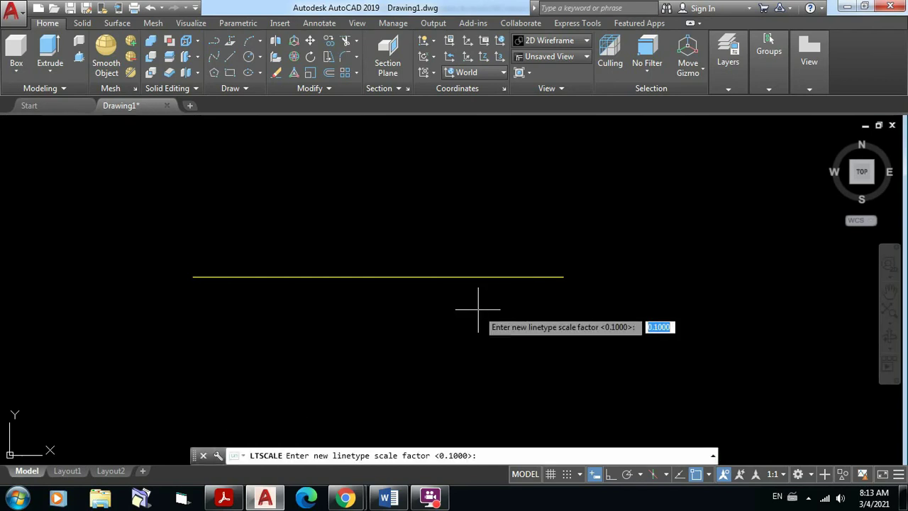
pyautogui.write('0.0')
pyautogui.press('Return')
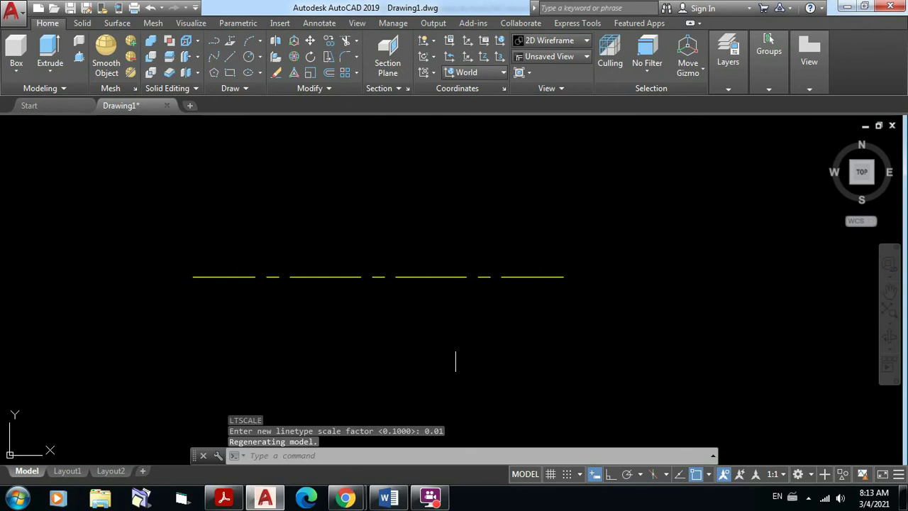
pyautogui.scroll(2, 416, 270)
pyautogui.moveTo(416, 269); pyautogui.dragTo(506, 268, button='middle')
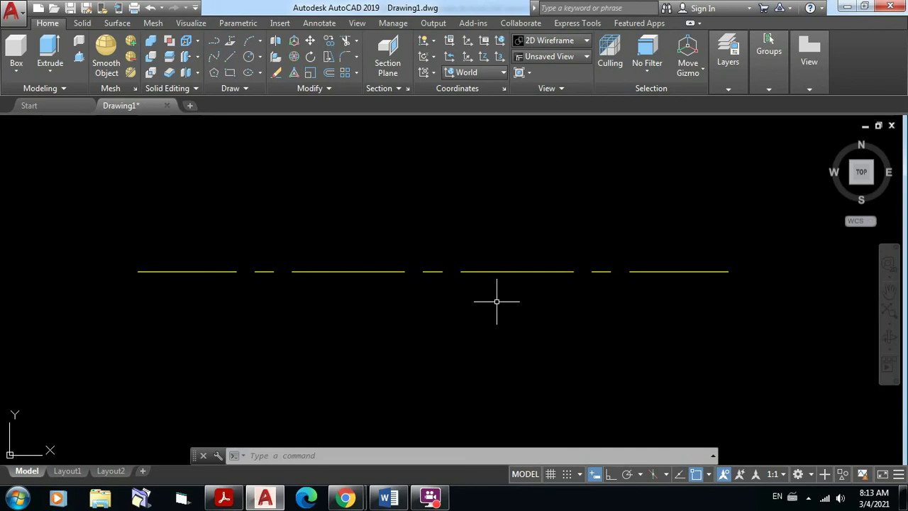
# Step: Zoom out and pan down along the long vertical axis line
pyautogui.scroll(-5, 497, 301)
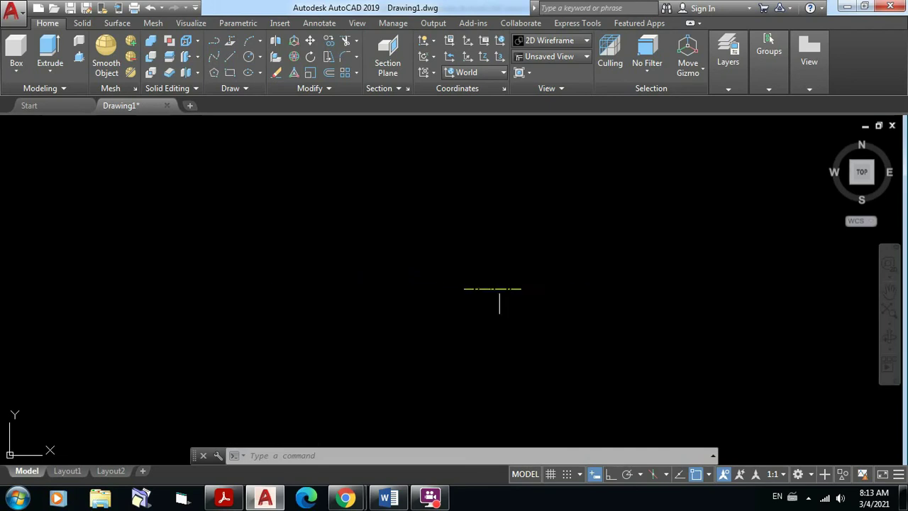
pyautogui.moveTo(498, 290); pyautogui.dragTo(665, 279, button='middle')
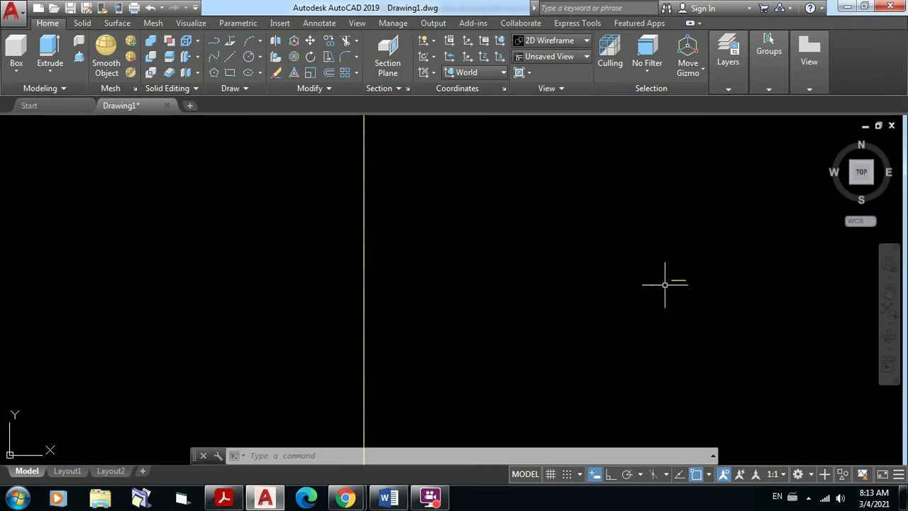
pyautogui.scroll(8, 499, 258)
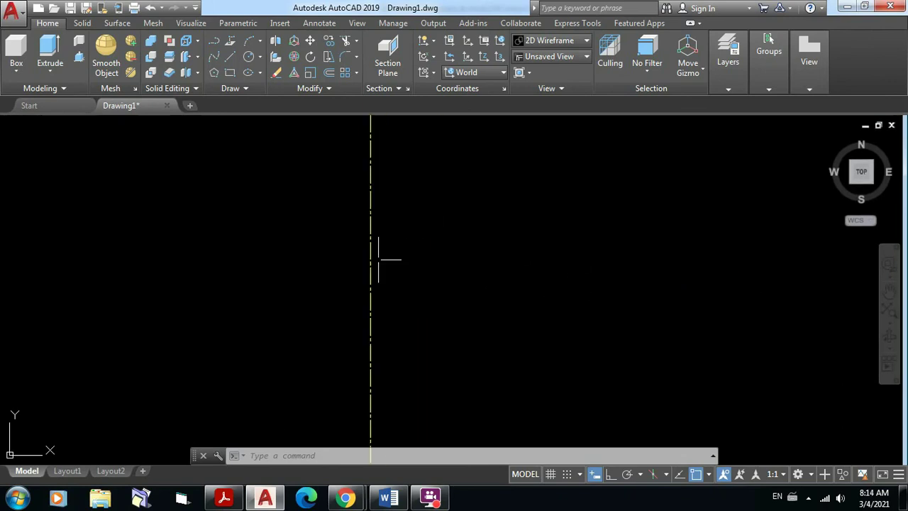
pyautogui.moveTo(367, 234)
pyautogui.mouseDown(button='middle')
pyautogui.moveTo(391, 233)
pyautogui.moveTo(384, 320)
pyautogui.moveTo(396, 300)
pyautogui.moveTo(393, 365)
pyautogui.mouseUp(button='middle')
pyautogui.moveTo(405, 287); pyautogui.dragTo(412, 386, button='middle')
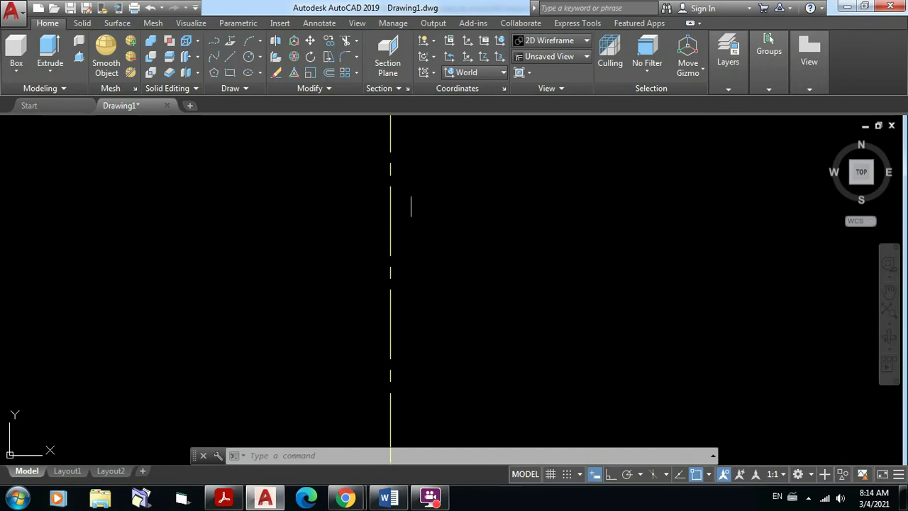
pyautogui.moveTo(412, 203); pyautogui.dragTo(364, 433, button='middle')
pyautogui.moveTo(383, 188); pyautogui.dragTo(379, 267, button='middle')
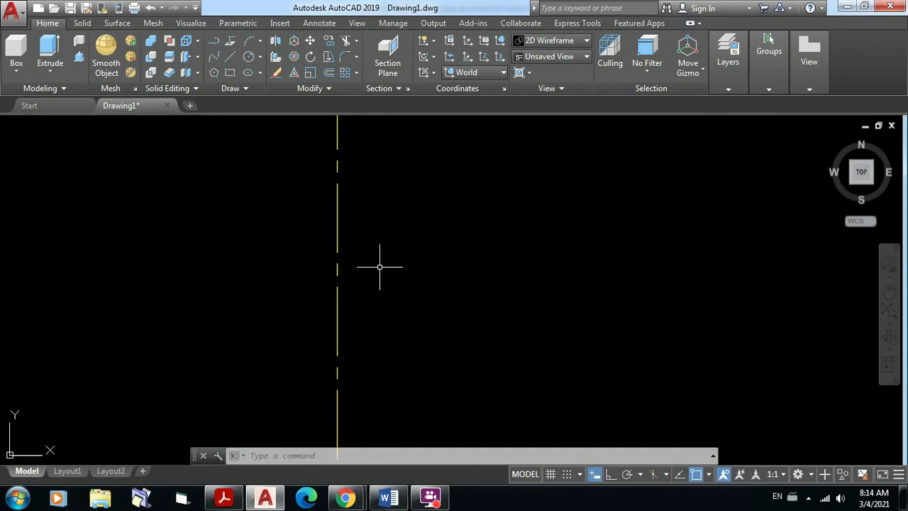
pyautogui.moveTo(386, 170); pyautogui.dragTo(372, 433, button='middle')
pyautogui.moveTo(364, 246); pyautogui.dragTo(373, 403, button='middle')
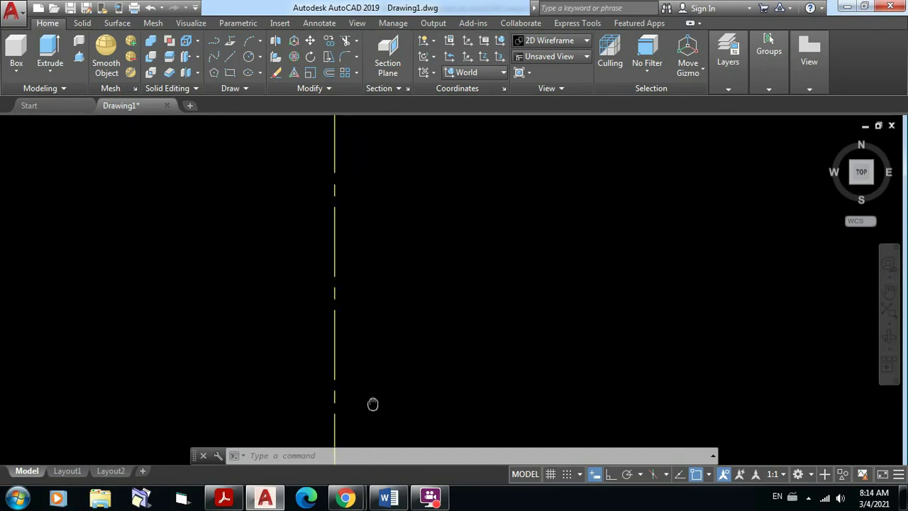
# Step: Bring the axis line's top end into view and frame its dash-and-gap pattern
pyautogui.scroll(-6, 394, 277)
pyautogui.moveTo(395, 277); pyautogui.dragTo(388, 448, button='middle')
pyautogui.scroll(-5, 434, 221)
pyautogui.moveTo(432, 222); pyautogui.dragTo(395, 466, button='middle')
pyautogui.scroll(7, 383, 163)
pyautogui.scroll(4, 323, 295)
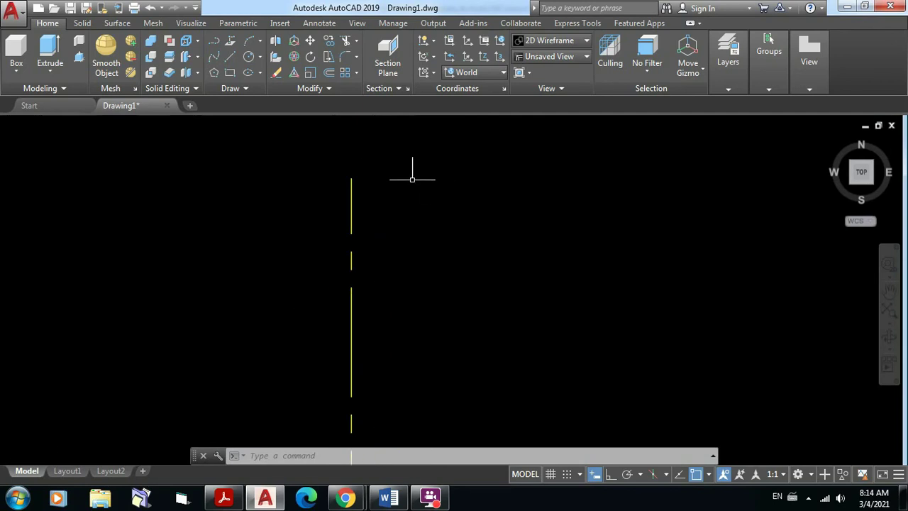
pyautogui.scroll(3, 412, 179)
pyautogui.scroll(2, 324, 184)
pyautogui.moveTo(320, 184); pyautogui.dragTo(394, 155, button='middle')
pyautogui.scroll(-2, 464, 142)
pyautogui.scroll(-2, 463, 162)
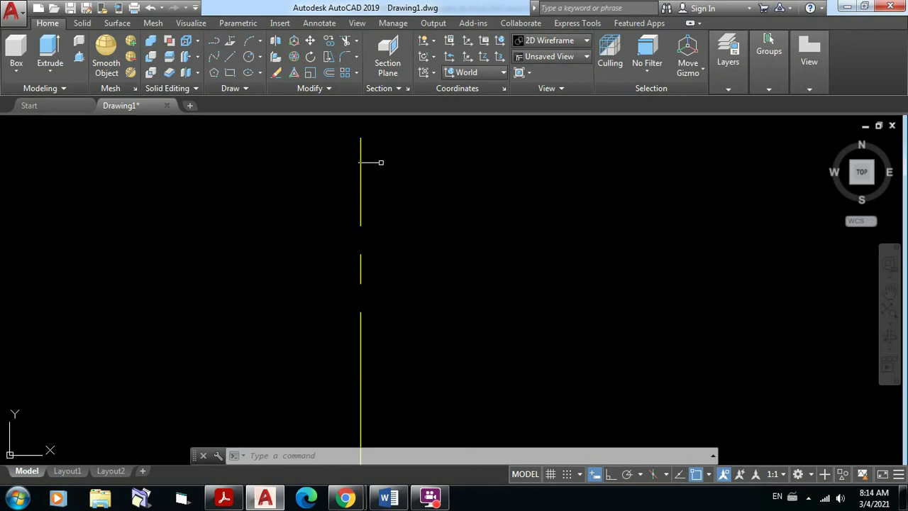
pyautogui.moveTo(372, 174); pyautogui.dragTo(312, 184, button='middle')
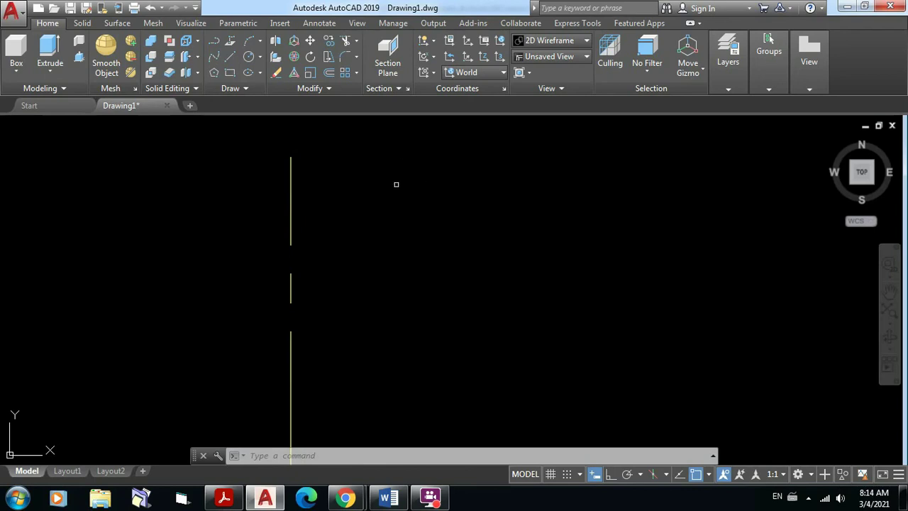
pyautogui.write('LT')
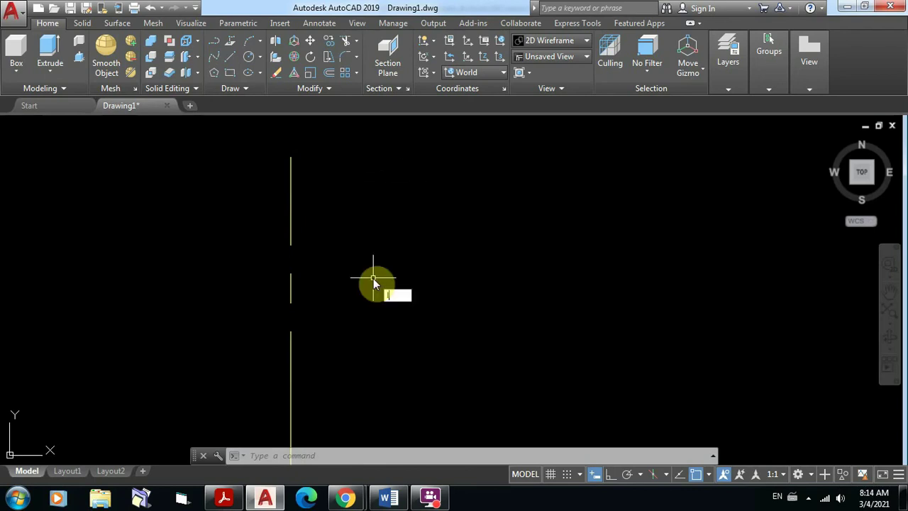
pyautogui.write('S')
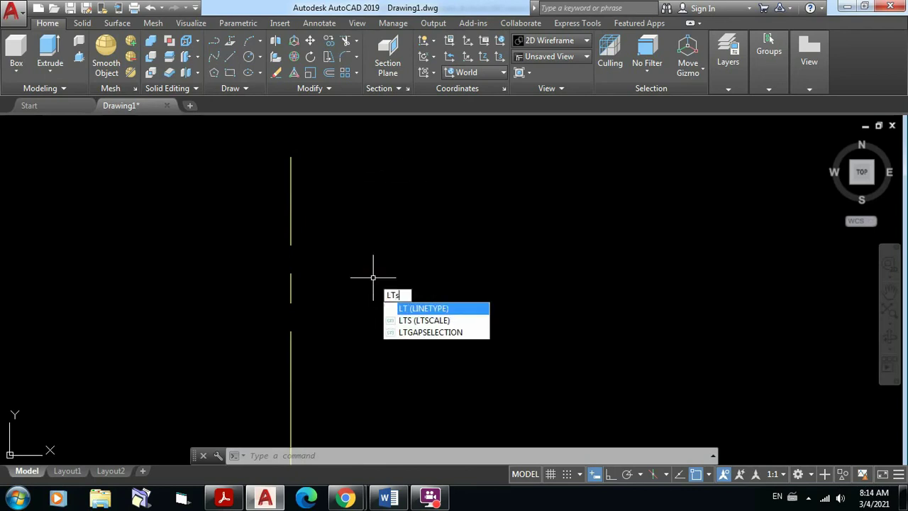
pyautogui.write('CALE')
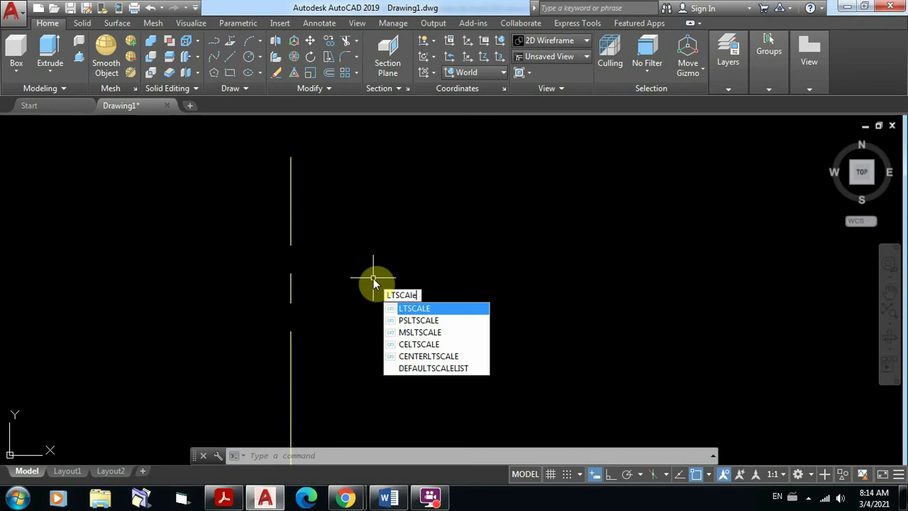
pyautogui.press('Return')
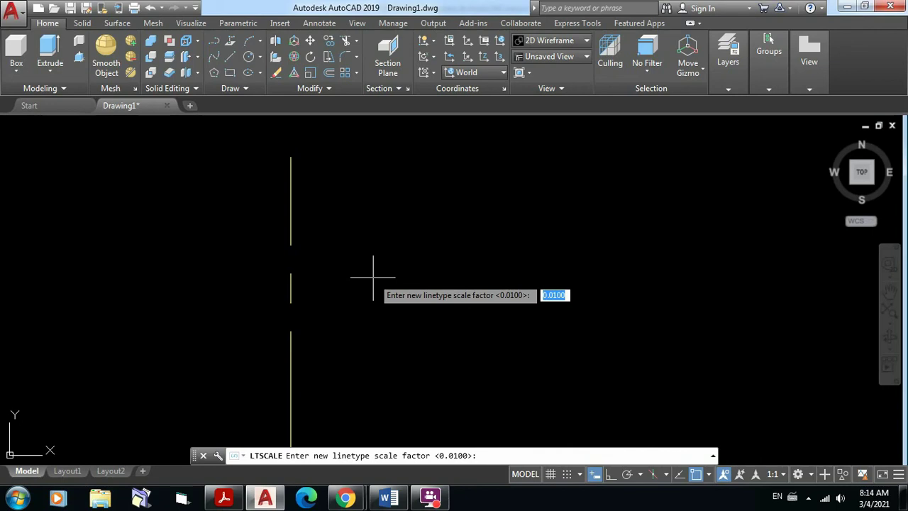
pyautogui.press('Escape')
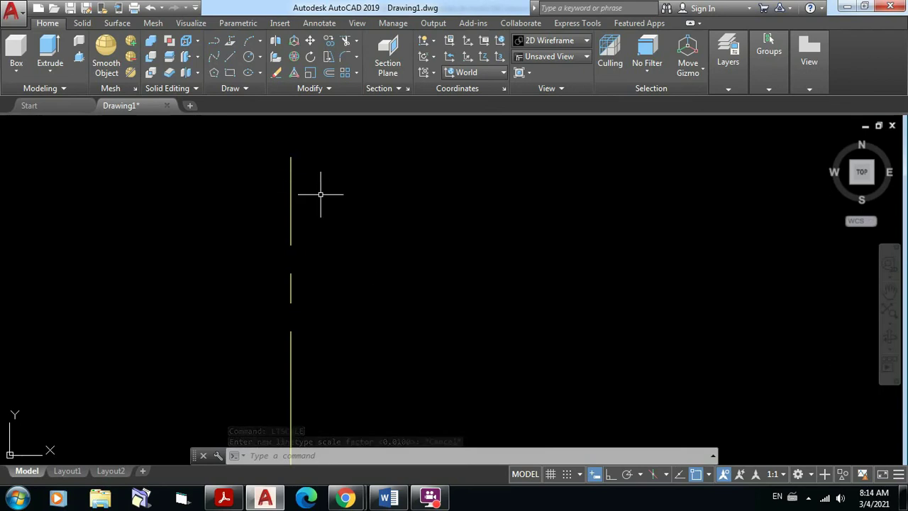
# Step: Bring the Caseta Vigilancia Ejercicio-Layout1.pdf floor plan to the front, fitted to page width
pyautogui.moveTo(229, 502)
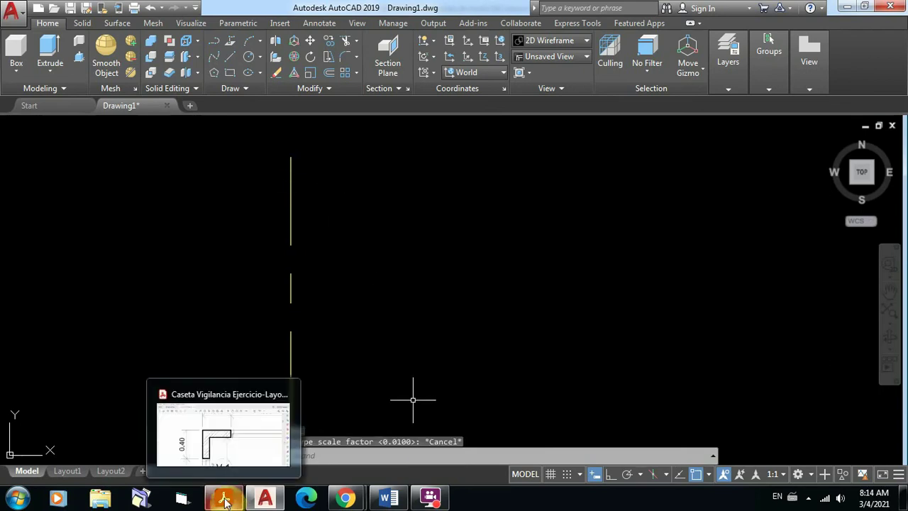
pyautogui.click(236, 502)
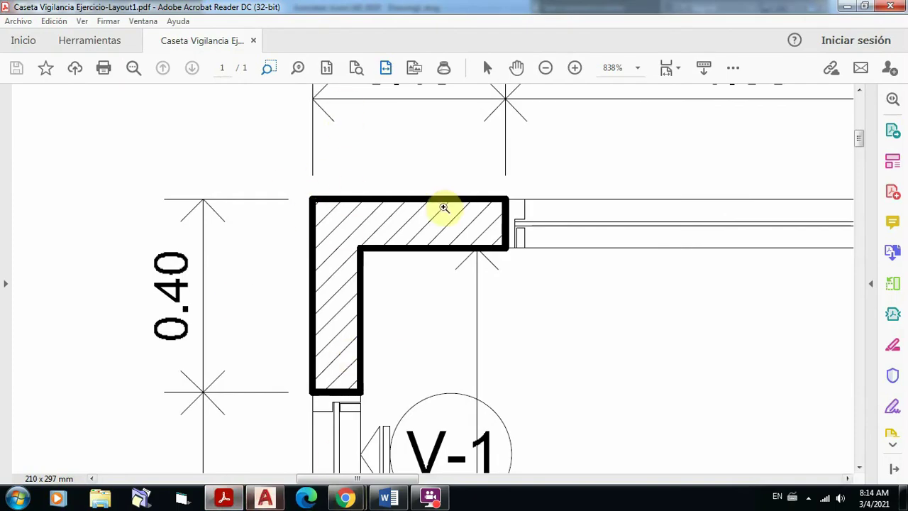
pyautogui.click(385, 68)
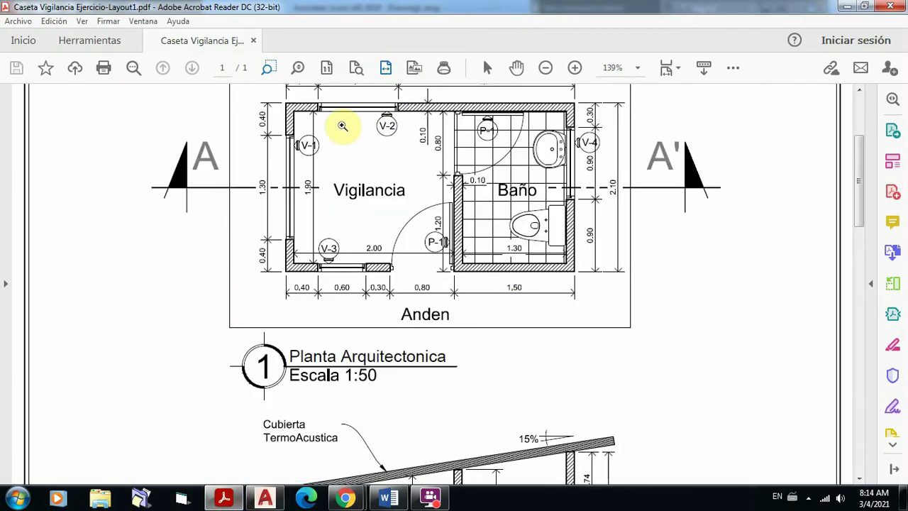
pyautogui.scroll(2, 472, 132)
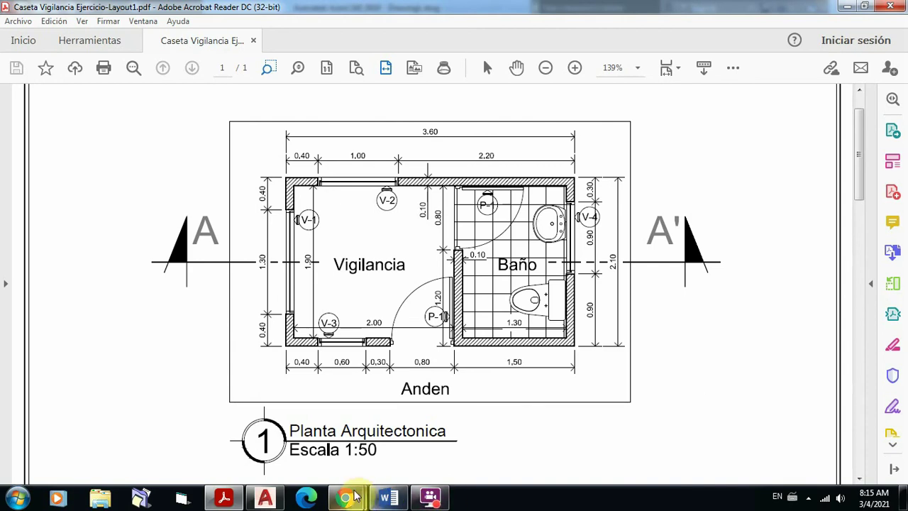
# Step: Bring Drawing1 back in front of the floor plan PDF and start the Offset command
pyautogui.moveTo(263, 501)
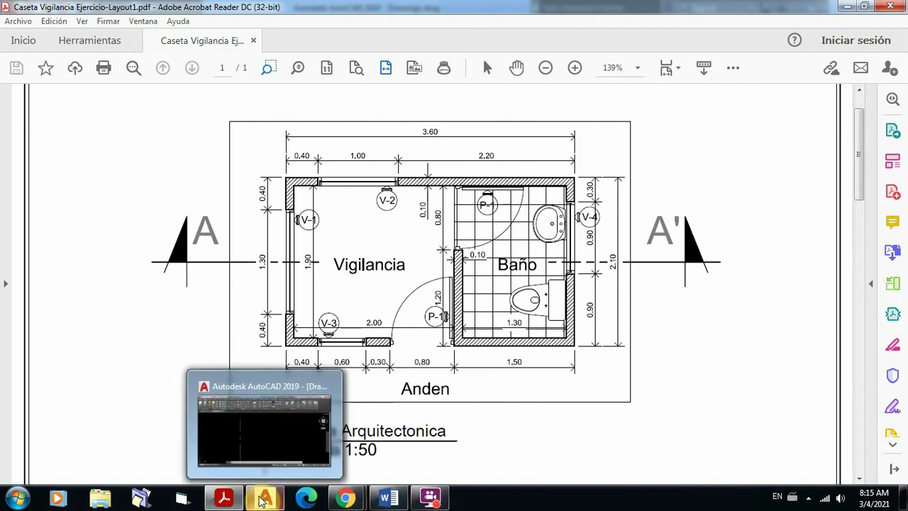
pyautogui.click(269, 449)
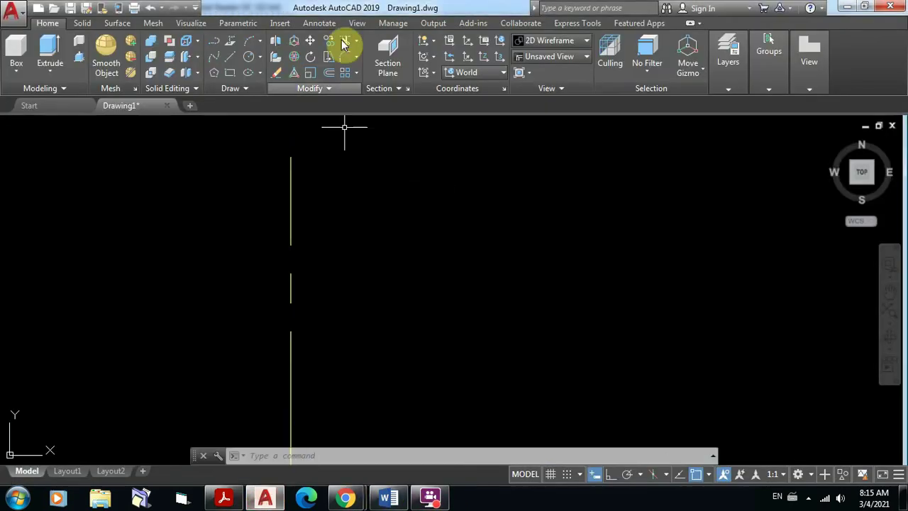
pyautogui.click(329, 73)
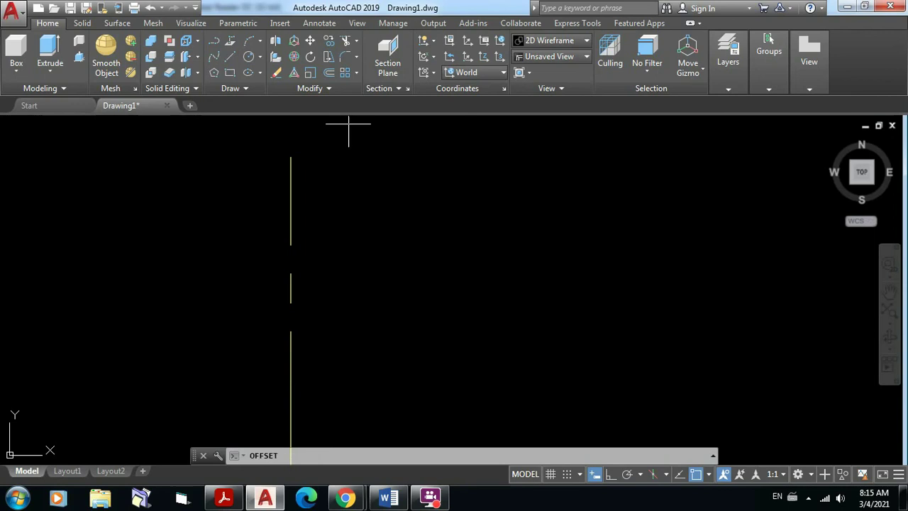
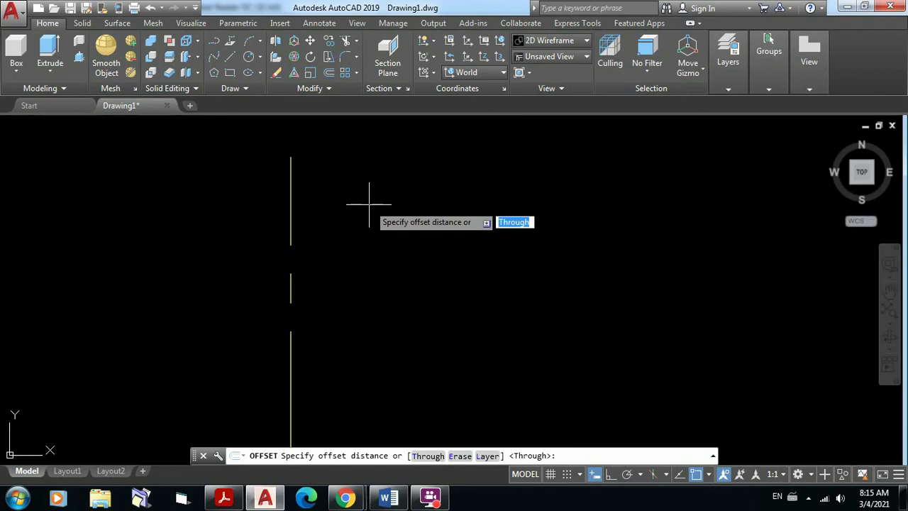
# Step: Offset the vertical axis line 3.50 units to the right
pyautogui.write('3')
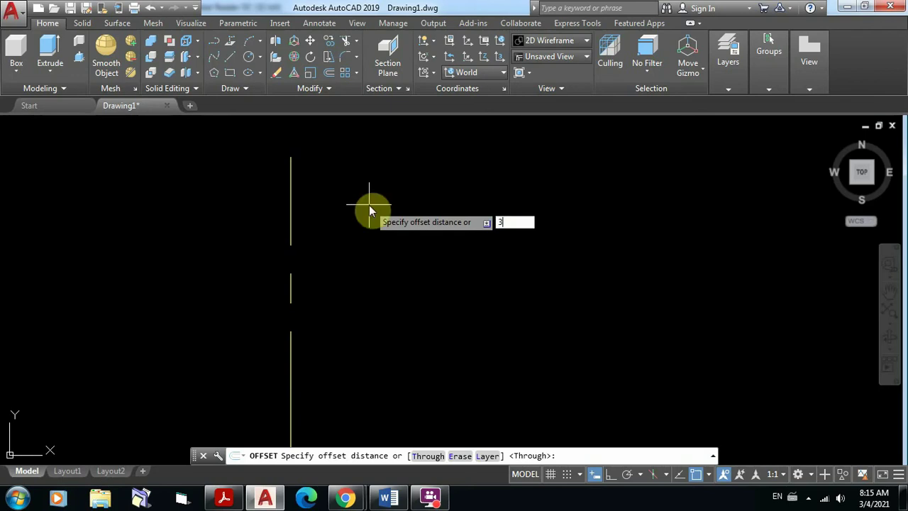
pyautogui.write('.50')
pyautogui.press('Return')
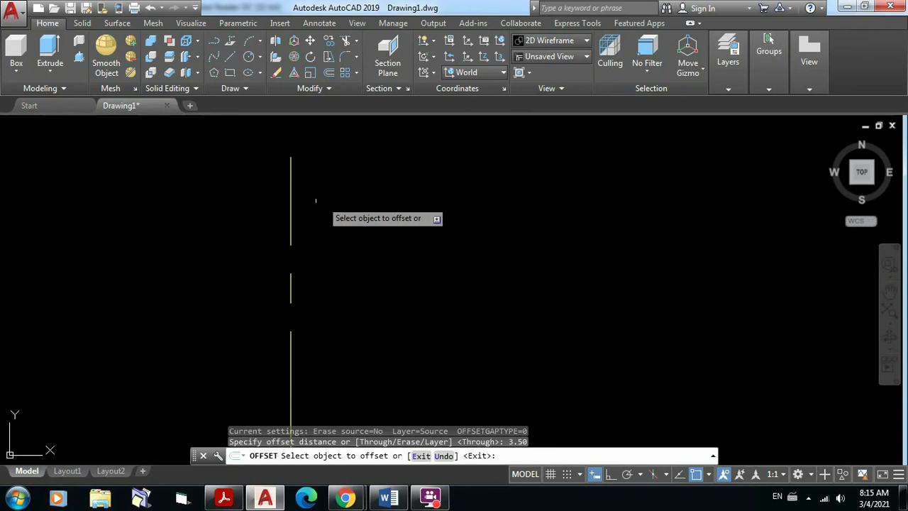
pyautogui.click(291, 198)
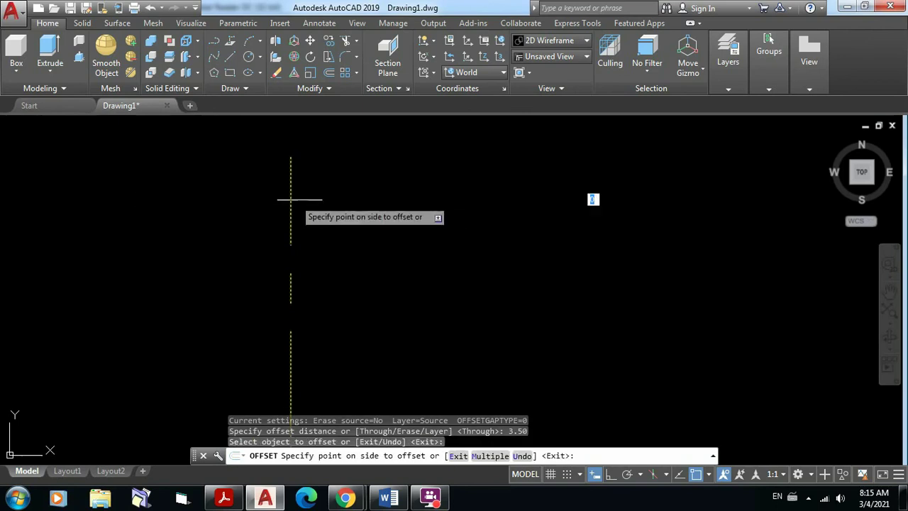
pyautogui.click(579, 205)
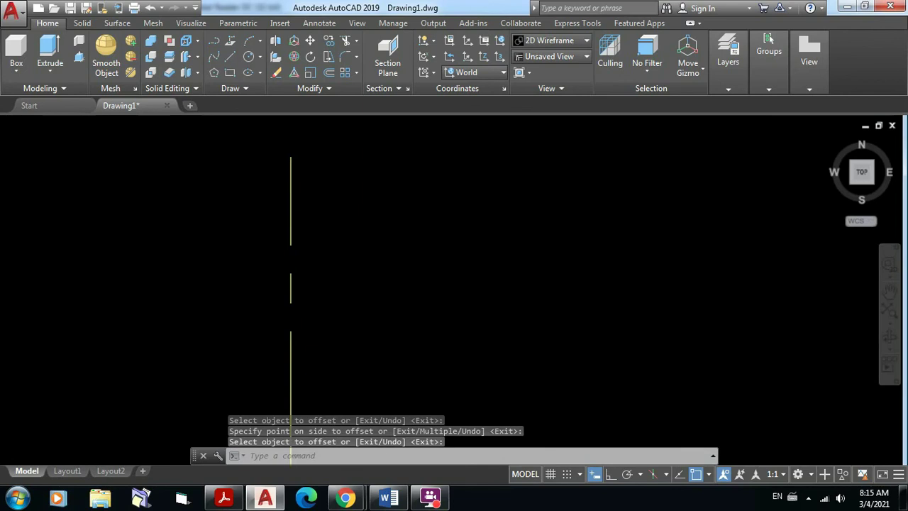
# Step: Frame both vertical axes and bring up the Caseta Vigilancia floor-plan PDF
pyautogui.scroll(-5, 603, 206)
pyautogui.moveTo(664, 230); pyautogui.dragTo(408, 225, button='middle')
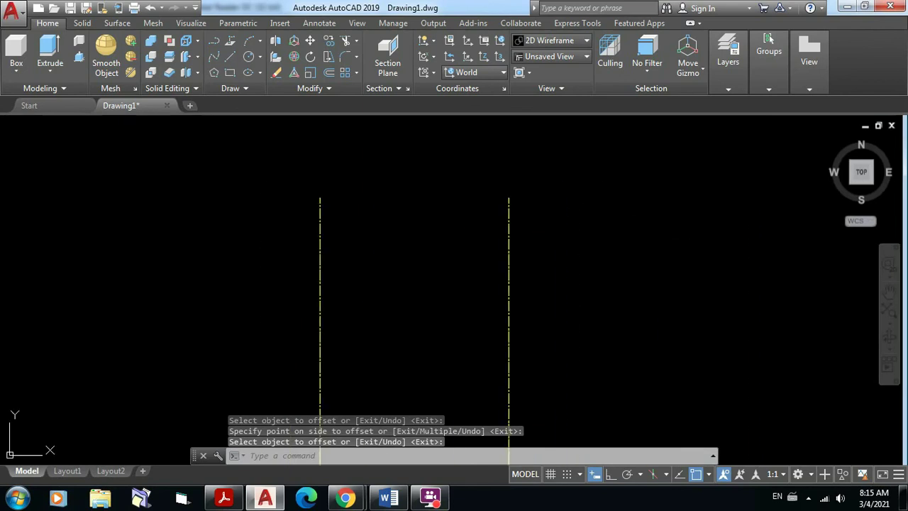
pyautogui.scroll(6, 417, 222)
pyautogui.scroll(-2, 422, 225)
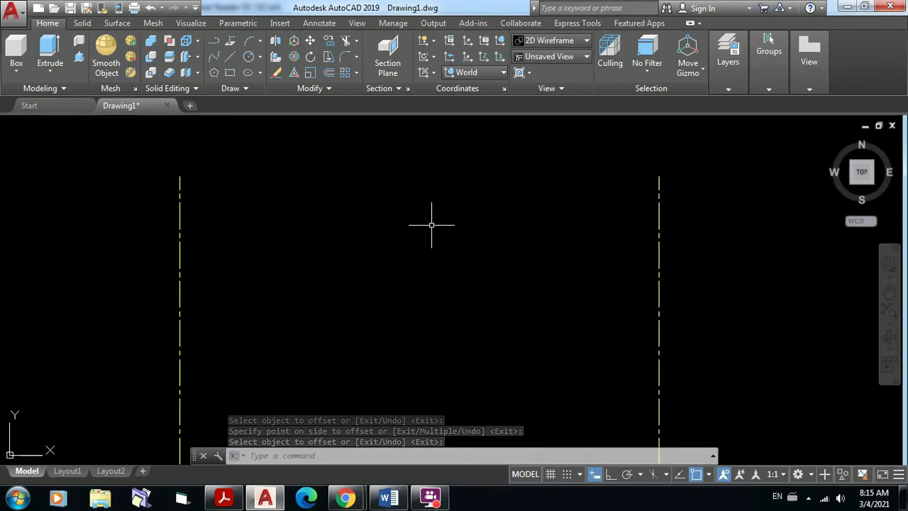
pyautogui.moveTo(432, 223); pyautogui.dragTo(434, 219, button='middle')
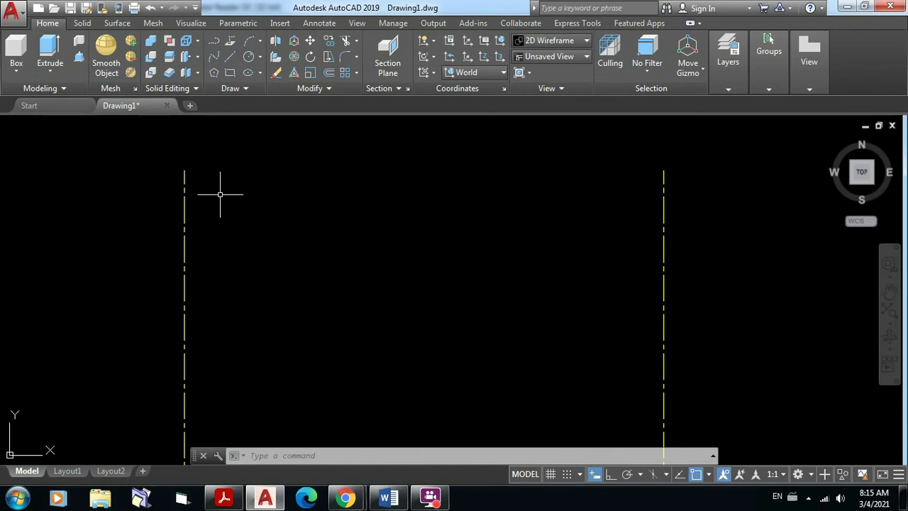
pyautogui.click(224, 499)
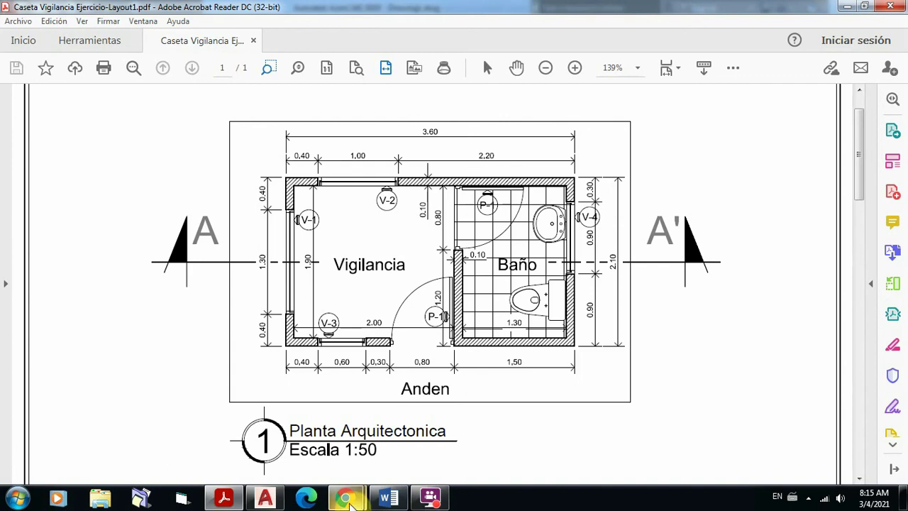
# Step: Return from the floor-plan PDF to the AutoCAD drawing
pyautogui.click(270, 500)
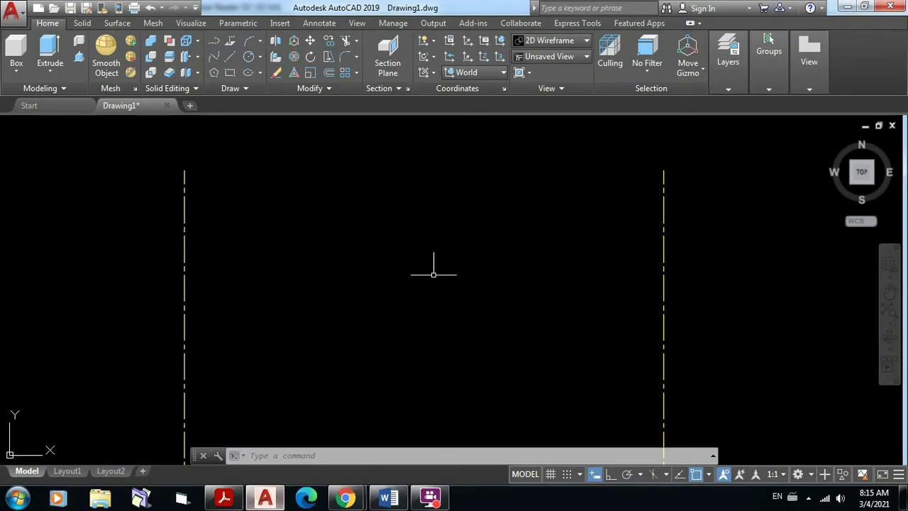
# Step: Draw a horizontal axis line with Ortho on, spanning past both vertical axes
pyautogui.click(232, 58)
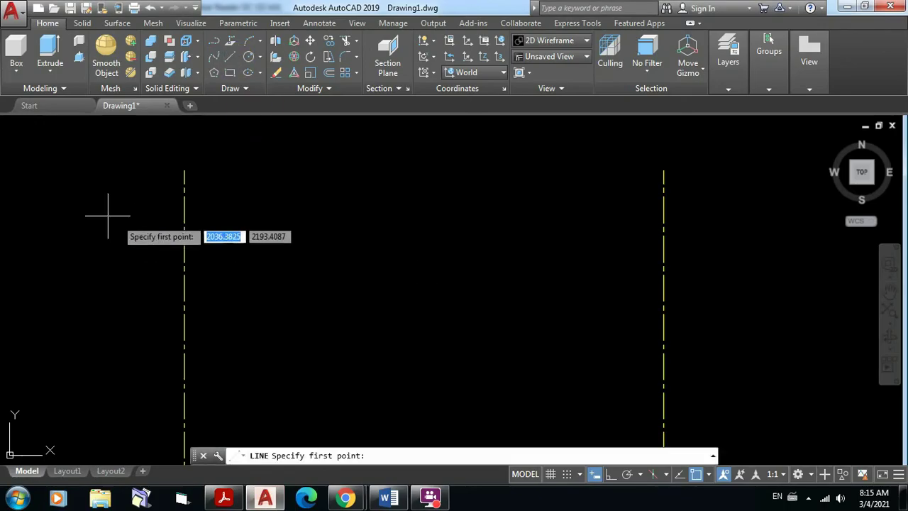
pyautogui.click(80, 223)
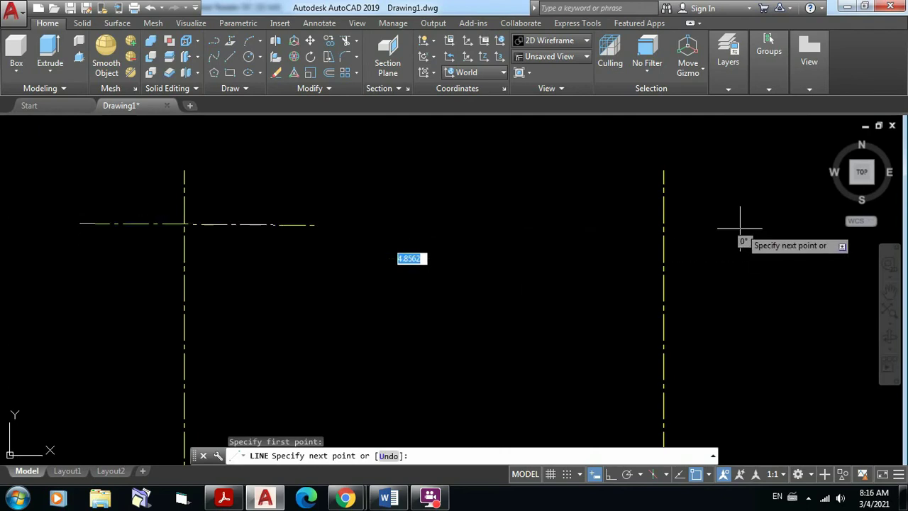
pyautogui.press('F8')
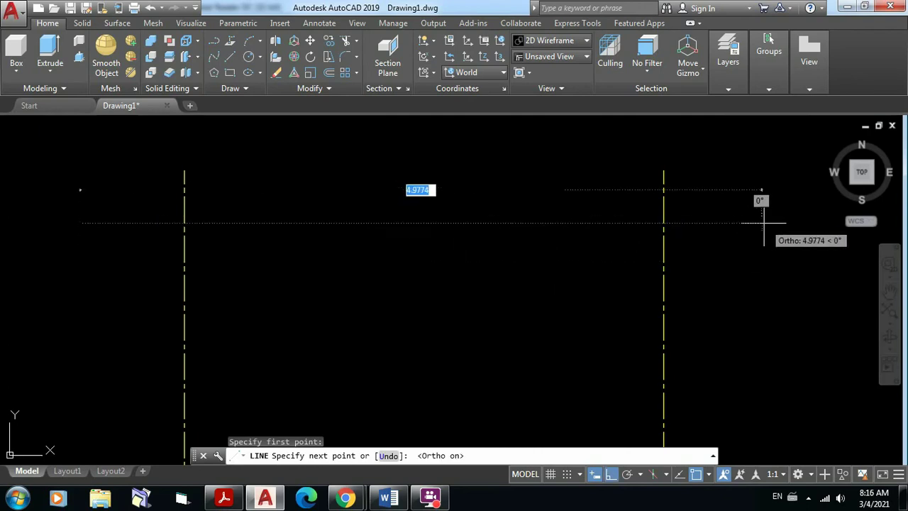
pyautogui.click(754, 223)
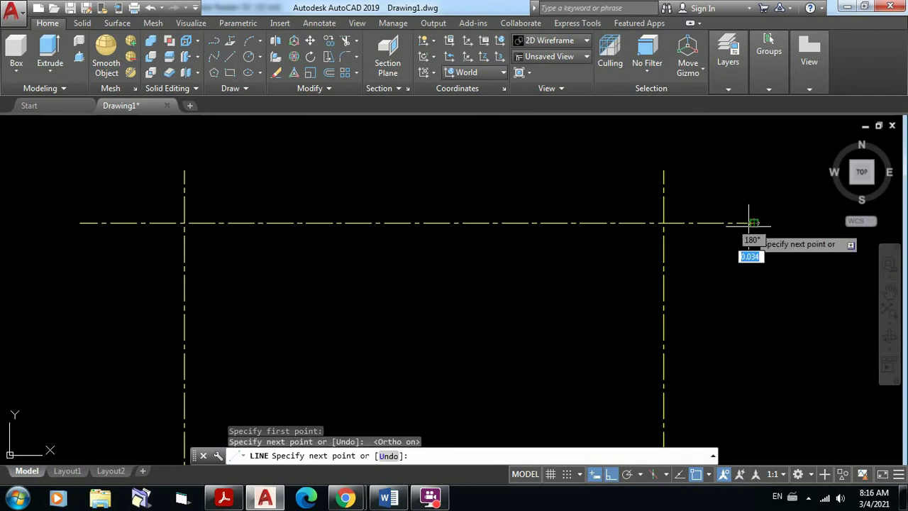
pyautogui.press('Return')
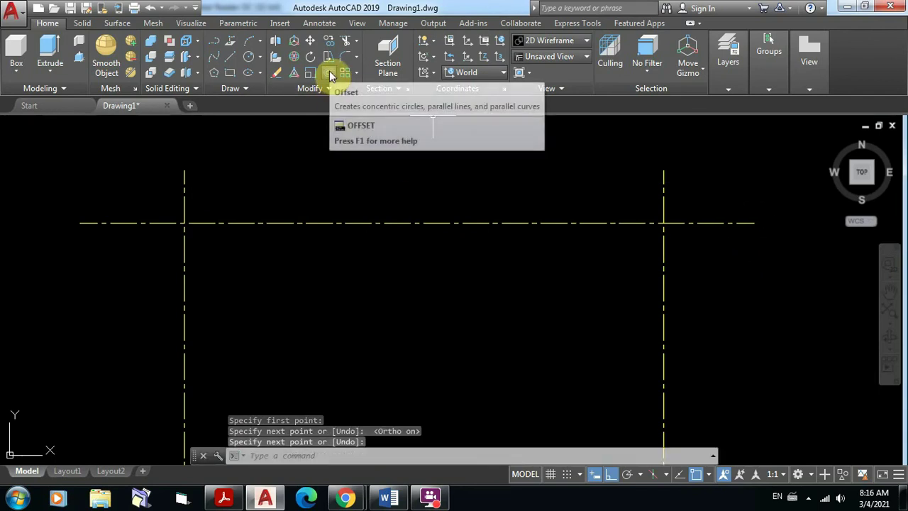
# Step: Offset the horizontal axis 2 units downward and frame the resulting grid
pyautogui.click(329, 73)
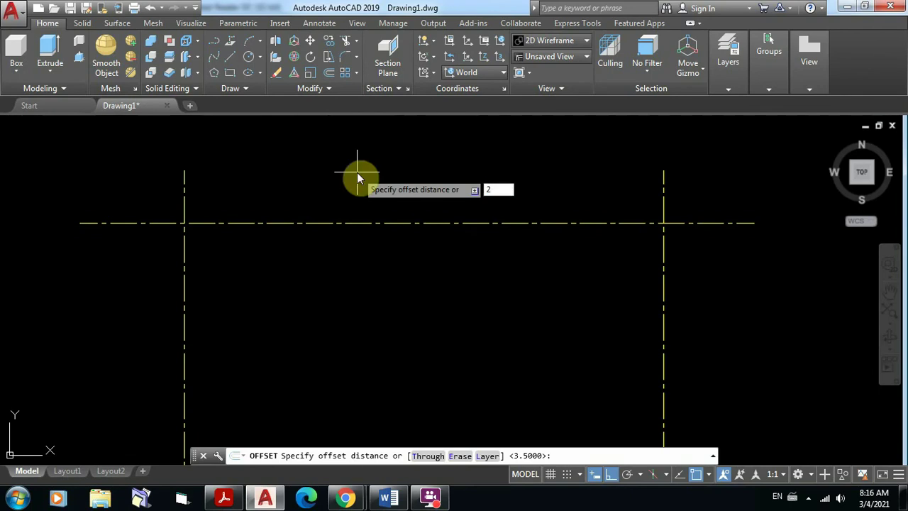
pyautogui.press('Return')
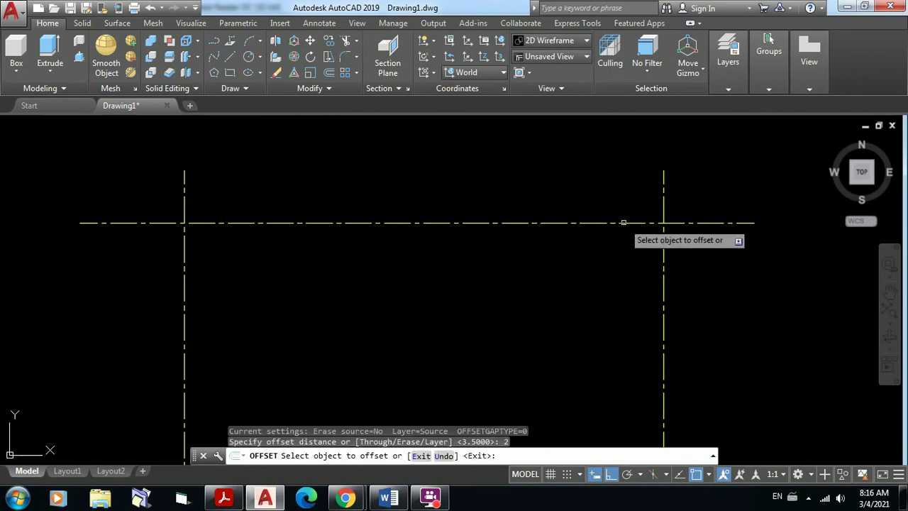
pyautogui.click(623, 222)
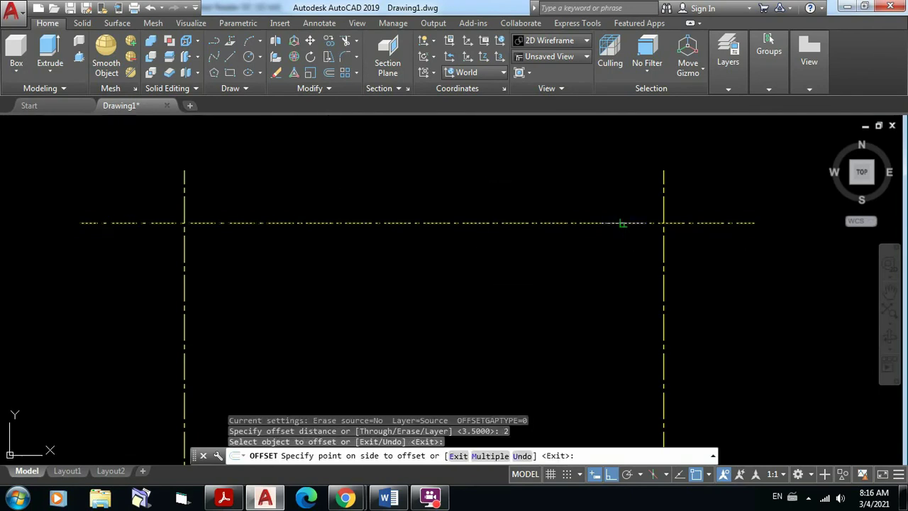
pyautogui.click(618, 326)
pyautogui.scroll(-3, 614, 317)
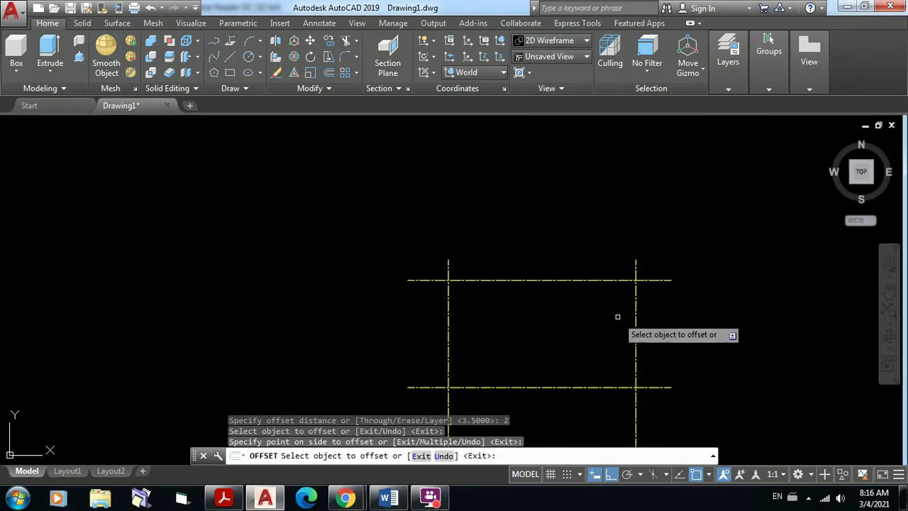
pyautogui.moveTo(617, 316); pyautogui.dragTo(521, 225, button='middle')
pyautogui.scroll(2, 523, 246)
pyautogui.press('Escape')
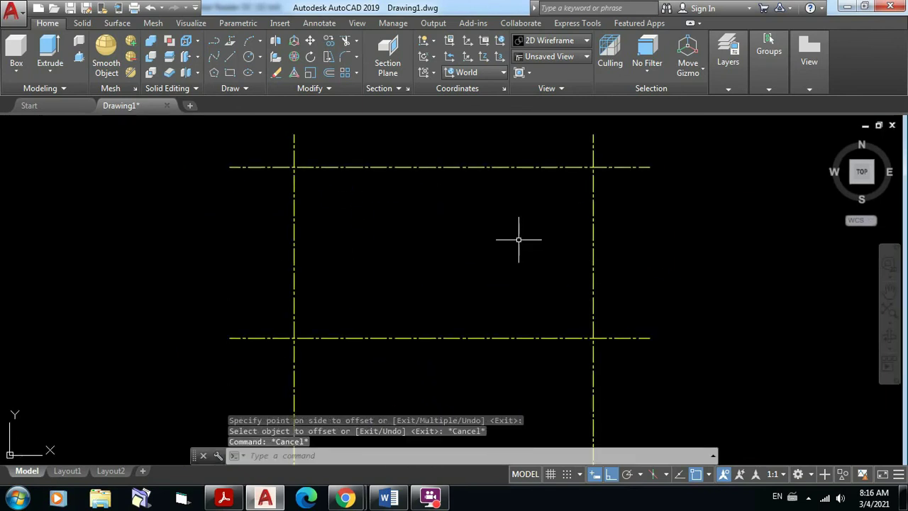
pyautogui.moveTo(518, 240); pyautogui.dragTo(521, 256, button='middle')
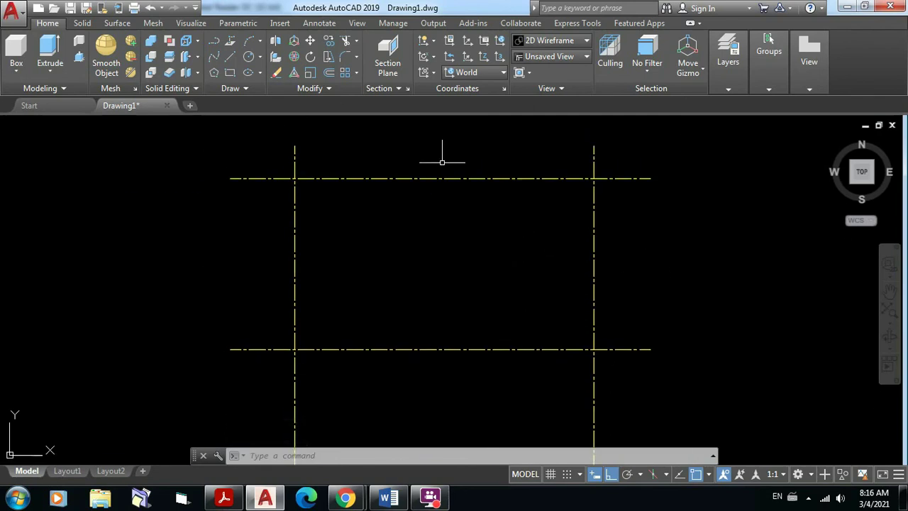
pyautogui.scroll(1, 442, 162)
pyautogui.moveTo(442, 162); pyautogui.dragTo(422, 203, button='middle')
pyautogui.scroll(-2, 452, 153)
pyautogui.scroll(2, 421, 197)
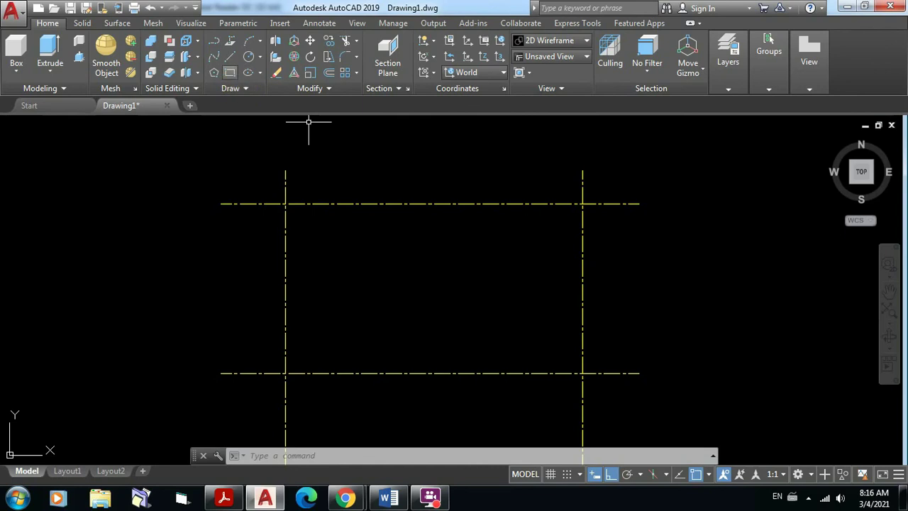
# Step: Make layer 0 the current layer
pyautogui.click(731, 88)
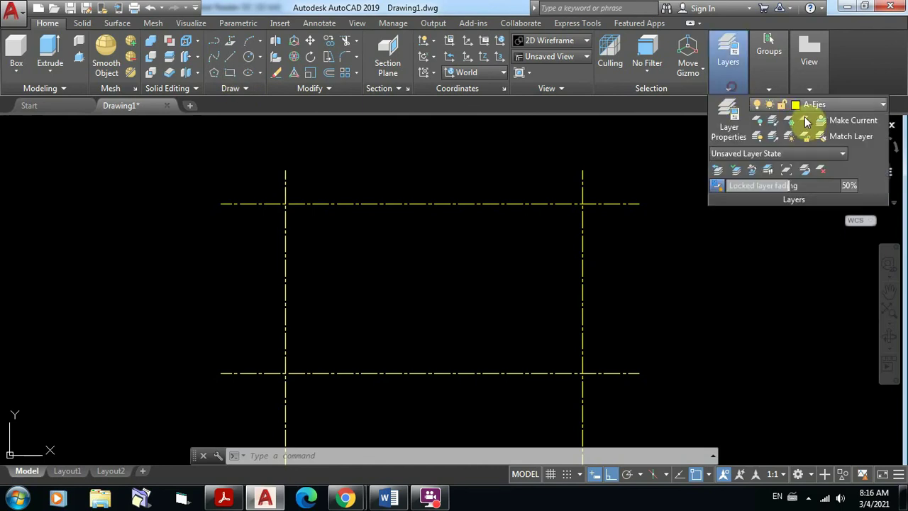
pyautogui.click(880, 106)
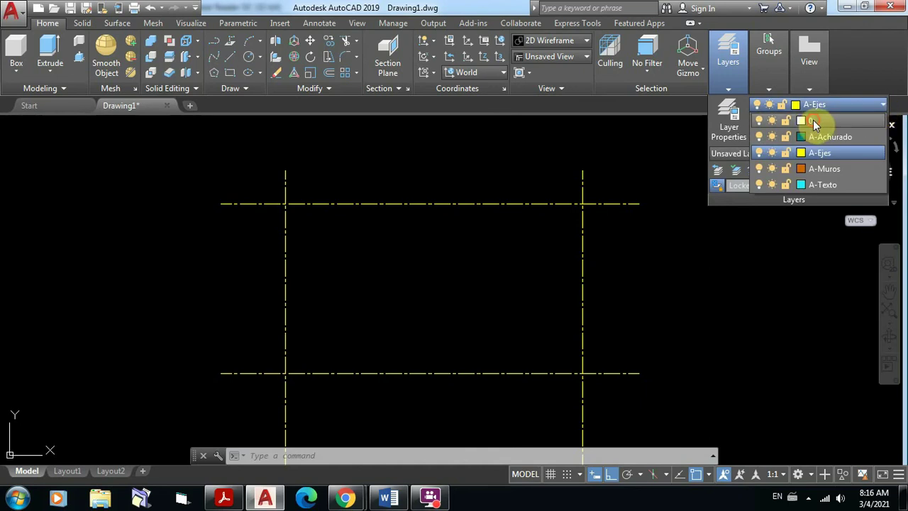
pyautogui.click(813, 120)
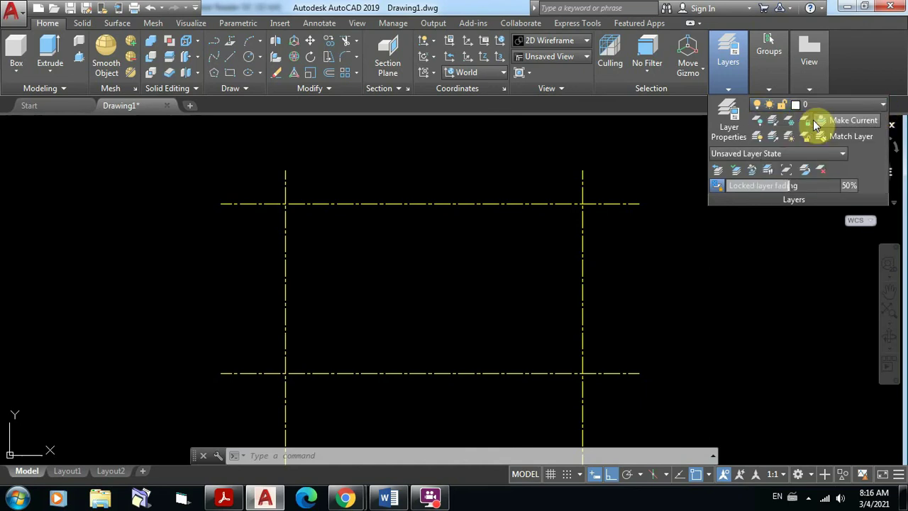
# Step: Draw a rectangle from the top-left to the bottom-right axis intersection
pyautogui.click(230, 73)
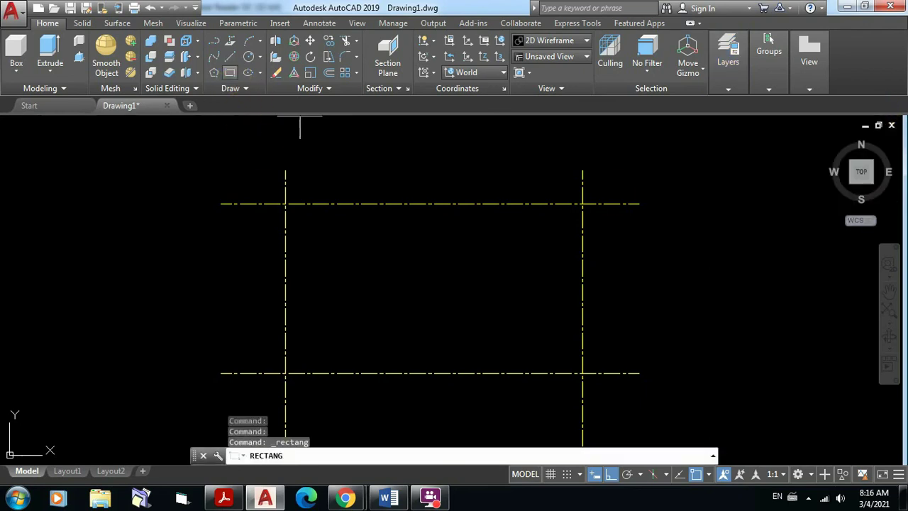
pyautogui.click(285, 204)
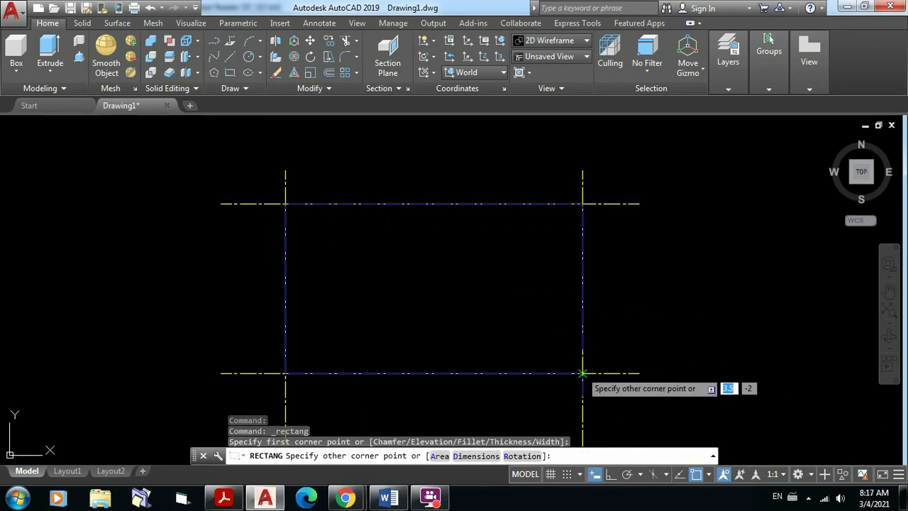
pyautogui.click(582, 374)
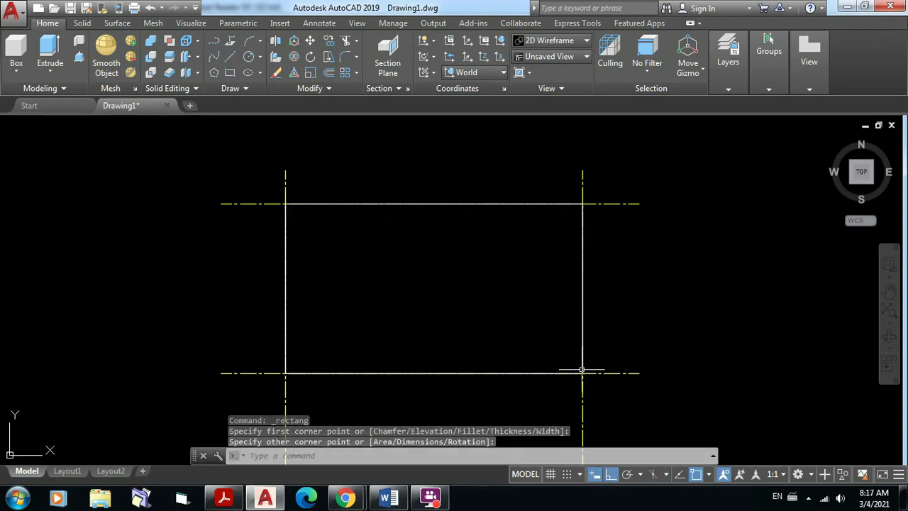
pyautogui.press('Escape')
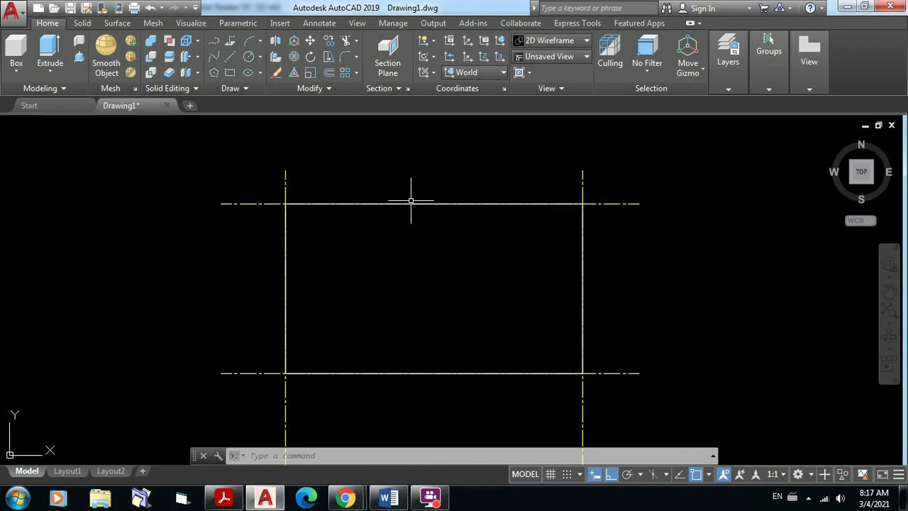
# Step: Offset the wall rectangle 1 unit outward to form an outer outline
pyautogui.click(329, 71)
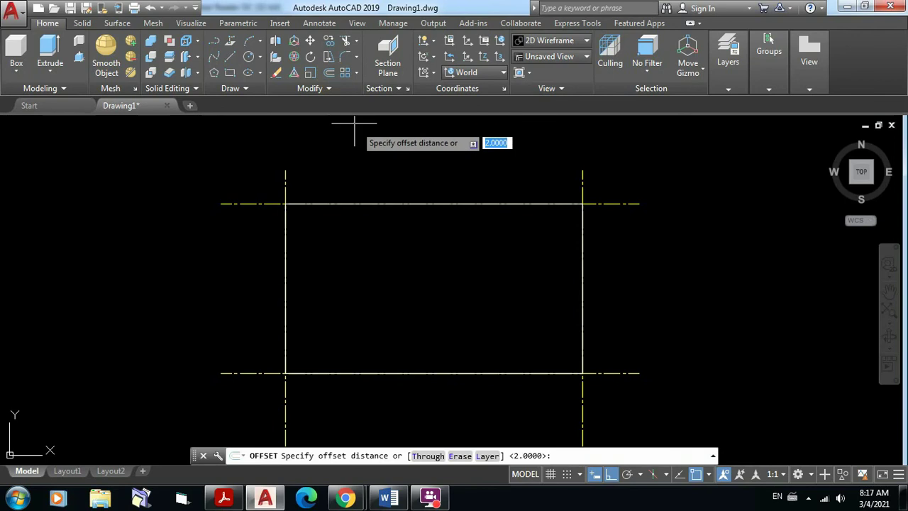
pyautogui.write('1')
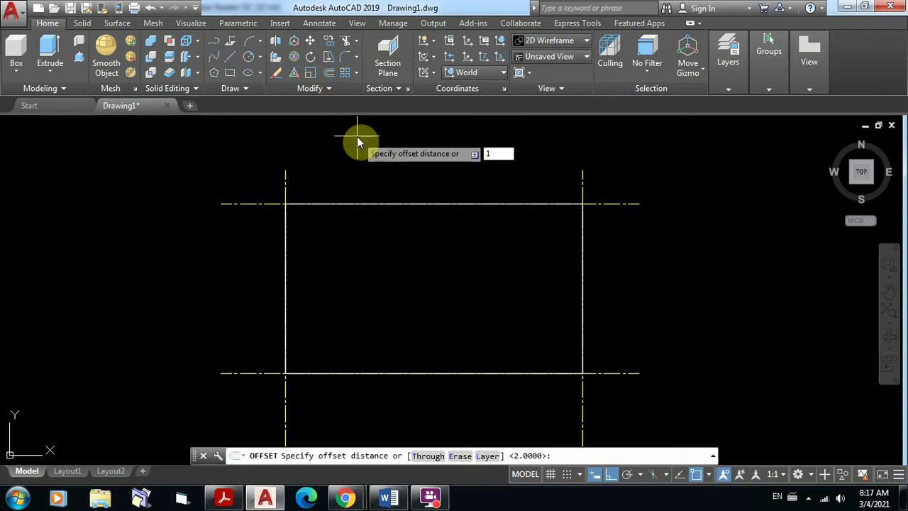
pyautogui.press('Return')
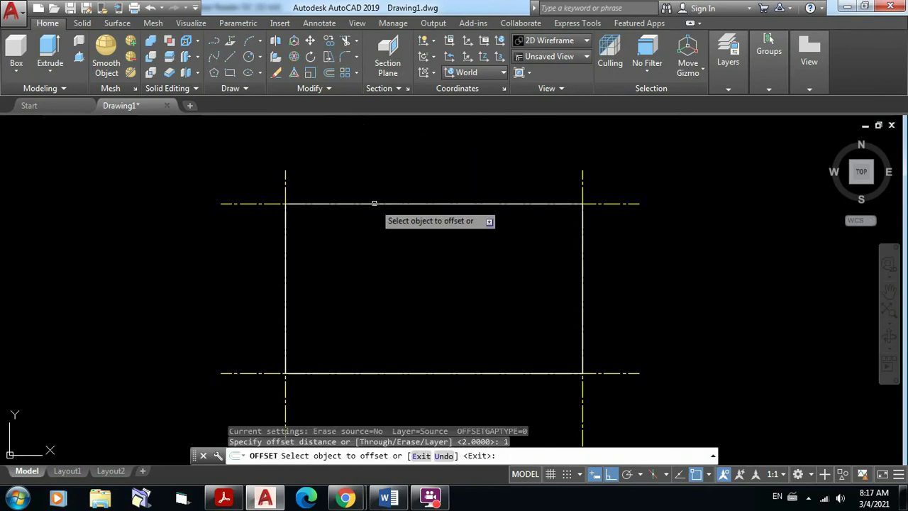
pyautogui.click(373, 204)
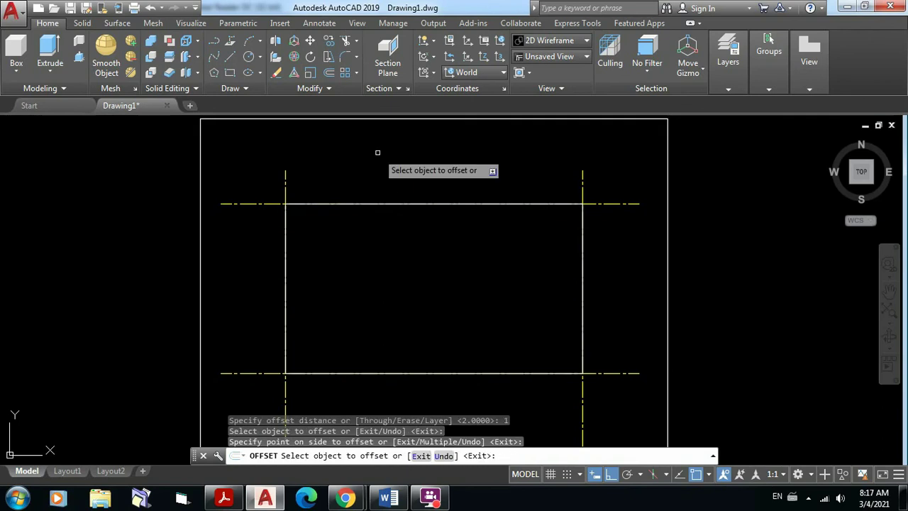
pyautogui.press('Escape')
pyautogui.scroll(-2, 480, 206)
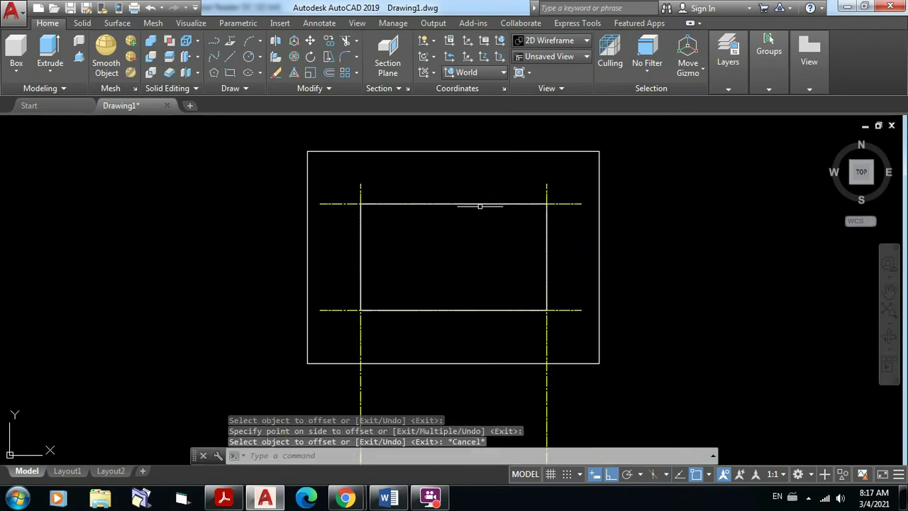
pyautogui.scroll(4, 480, 206)
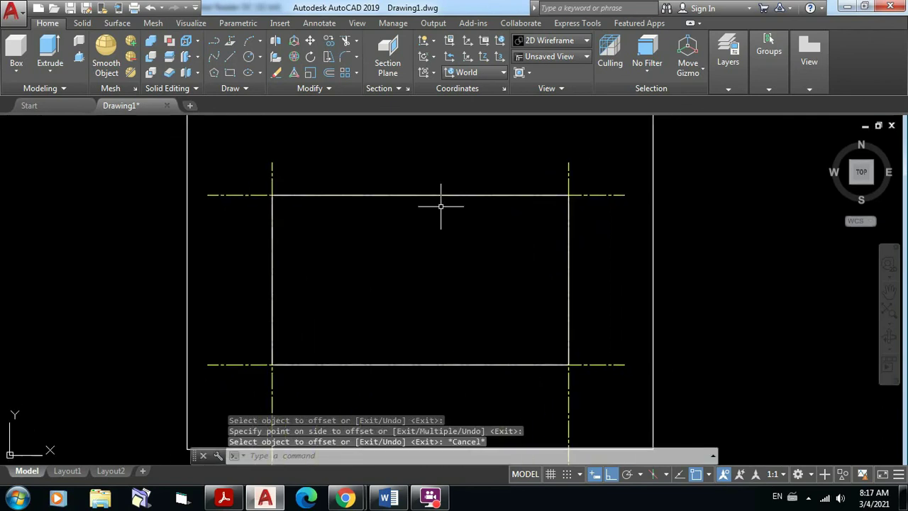
pyautogui.scroll(-3, 441, 205)
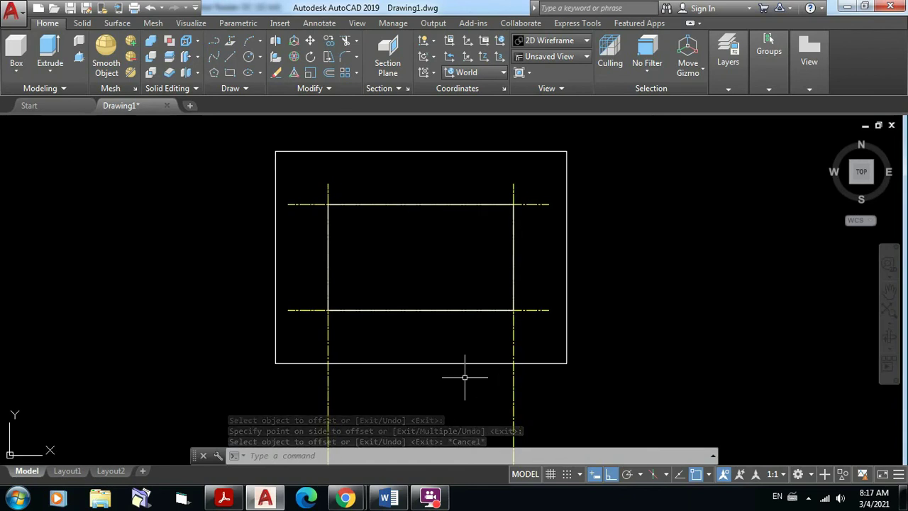
pyautogui.moveTo(465, 378); pyautogui.dragTo(466, 355, button='middle')
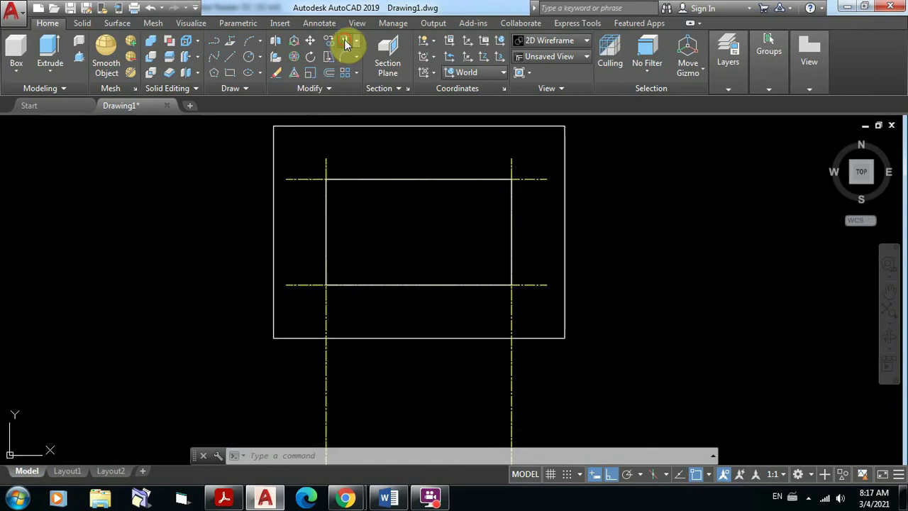
# Step: Trim the vertical axis ends below the outer rectangle, using it as cutting edge
pyautogui.click(346, 44)
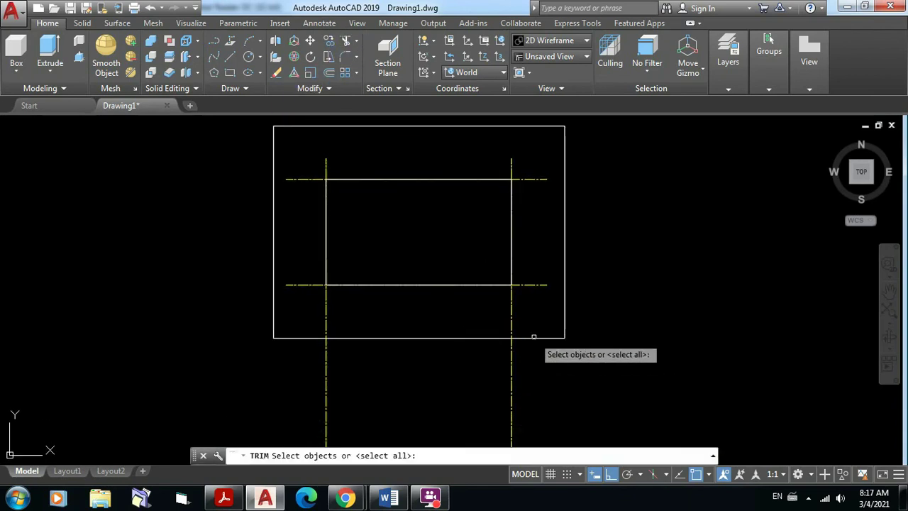
pyautogui.click(534, 337)
pyautogui.press('Return')
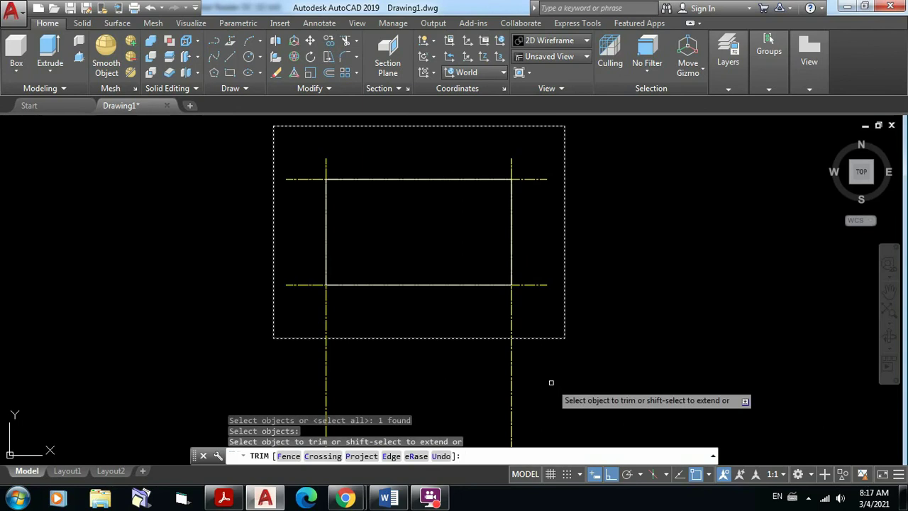
pyautogui.click(552, 383)
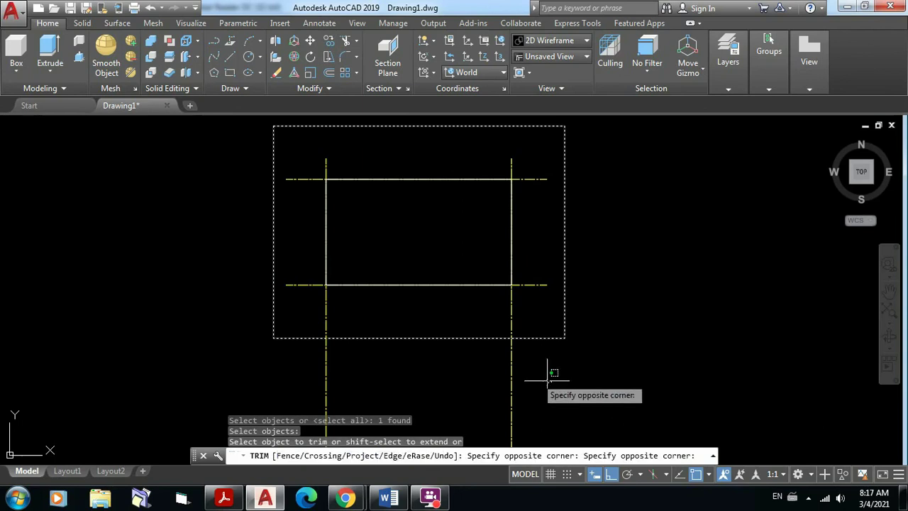
pyautogui.click(283, 359)
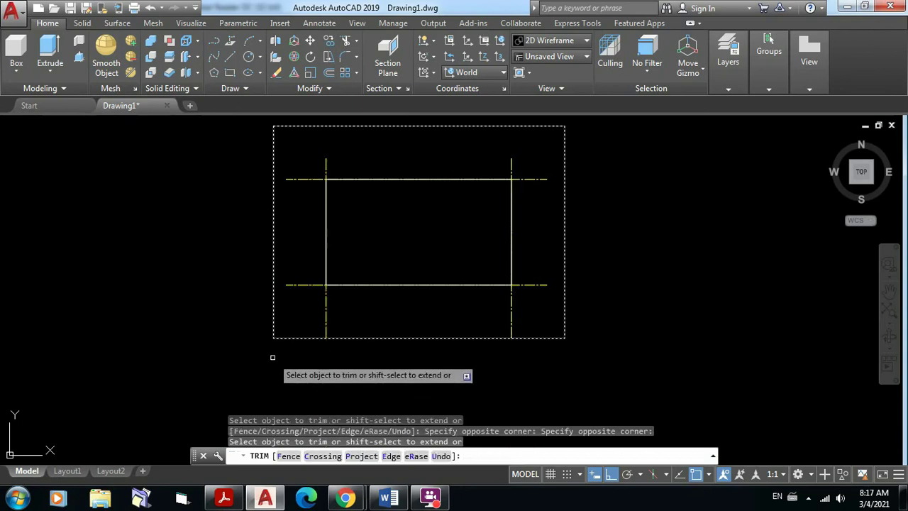
pyautogui.press('Escape')
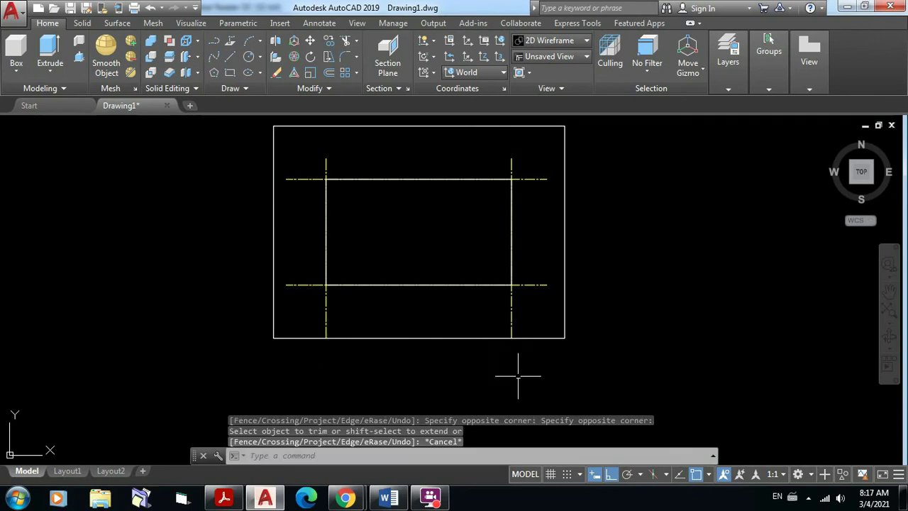
pyautogui.click(578, 377)
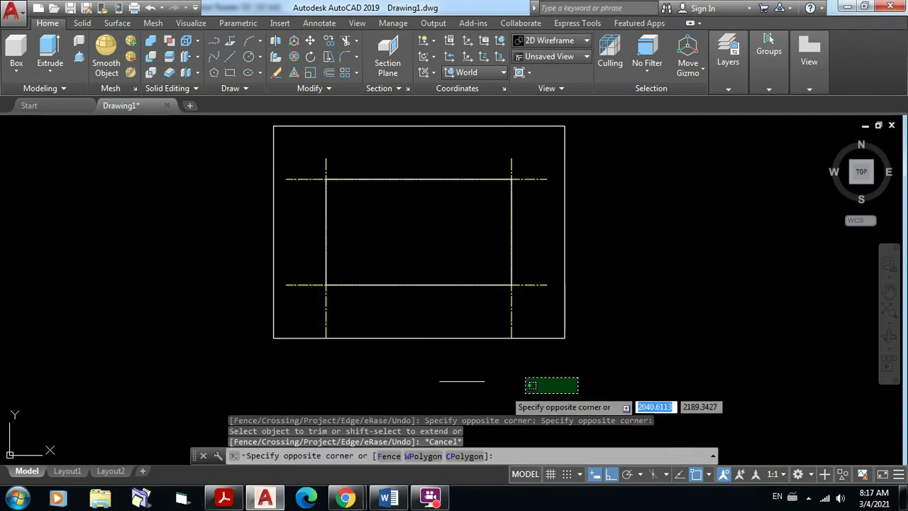
pyautogui.press('Escape')
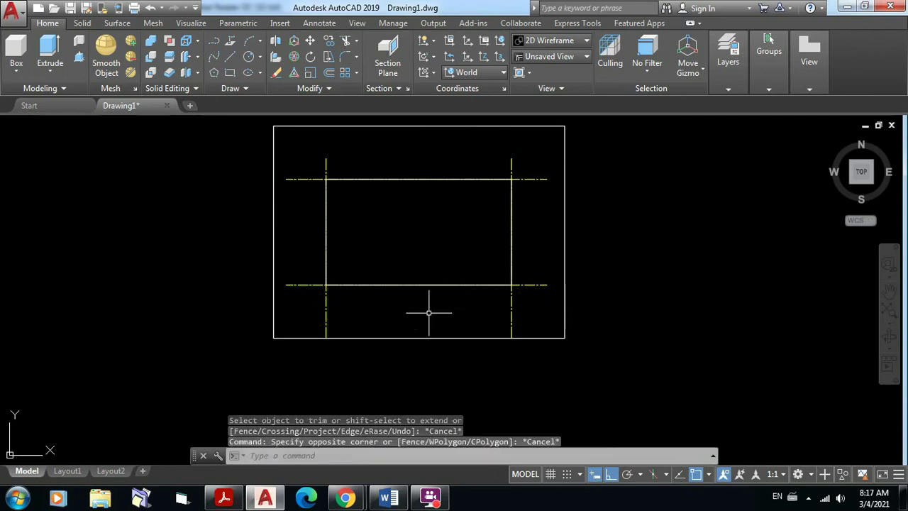
pyautogui.moveTo(428, 312); pyautogui.dragTo(427, 333, button='middle')
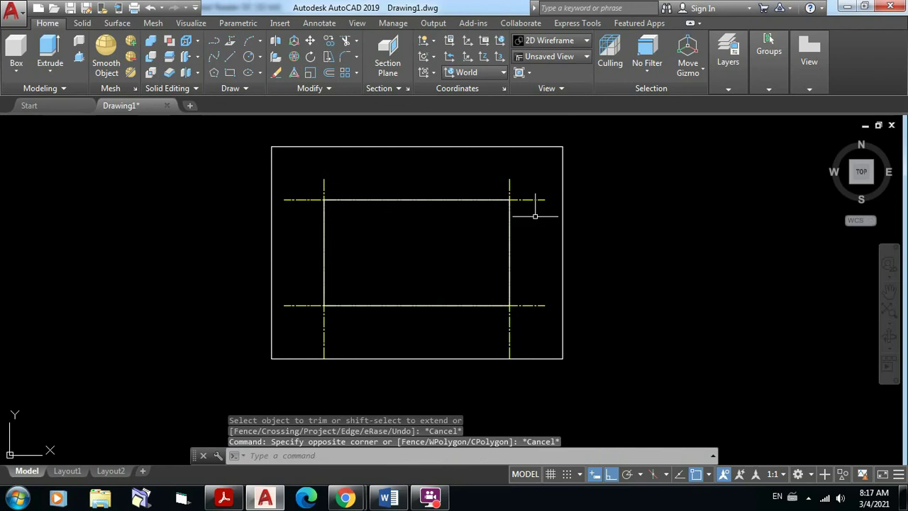
pyautogui.scroll(2, 535, 216)
pyautogui.scroll(-2, 561, 203)
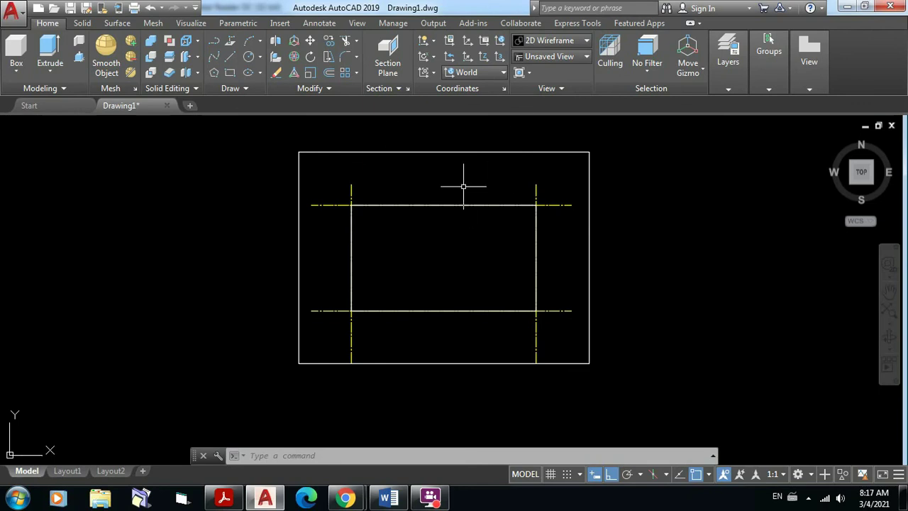
pyautogui.scroll(2, 464, 187)
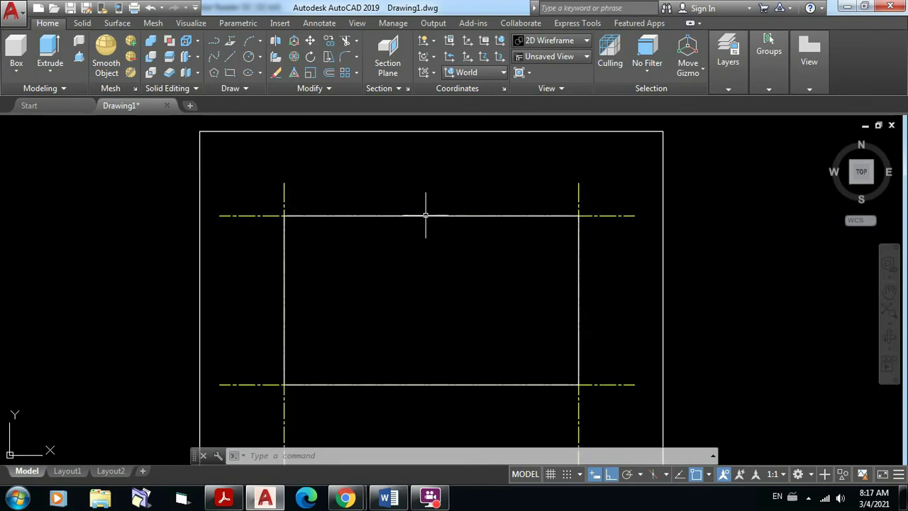
# Step: Erase the inner wall rectangle and recentre the drawing
pyautogui.click(425, 215)
pyautogui.press('Delete')
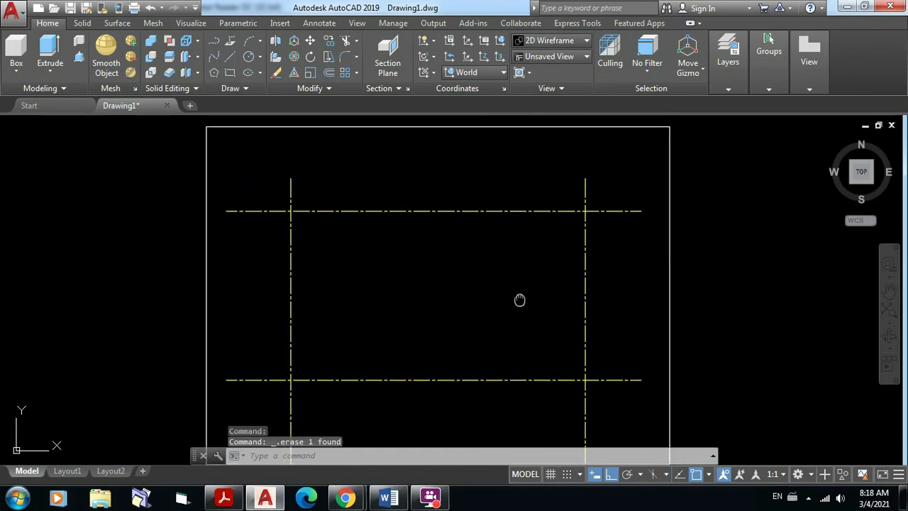
pyautogui.scroll(-2, 526, 287)
pyautogui.moveTo(526, 287)
pyautogui.mouseDown(button='middle')
pyautogui.moveTo(494, 270)
pyautogui.moveTo(500, 286)
pyautogui.moveTo(504, 279)
pyautogui.mouseUp(button='middle')
pyautogui.scroll(2, 494, 269)
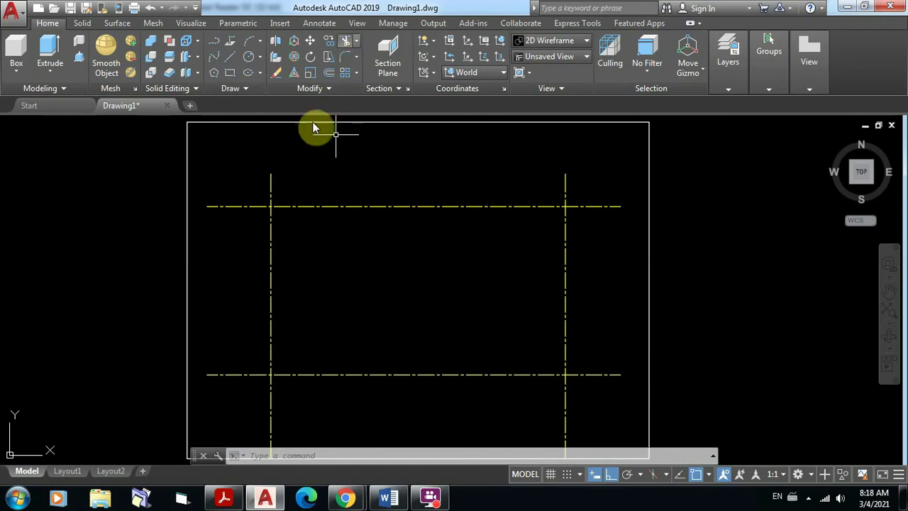
pyautogui.click(347, 43)
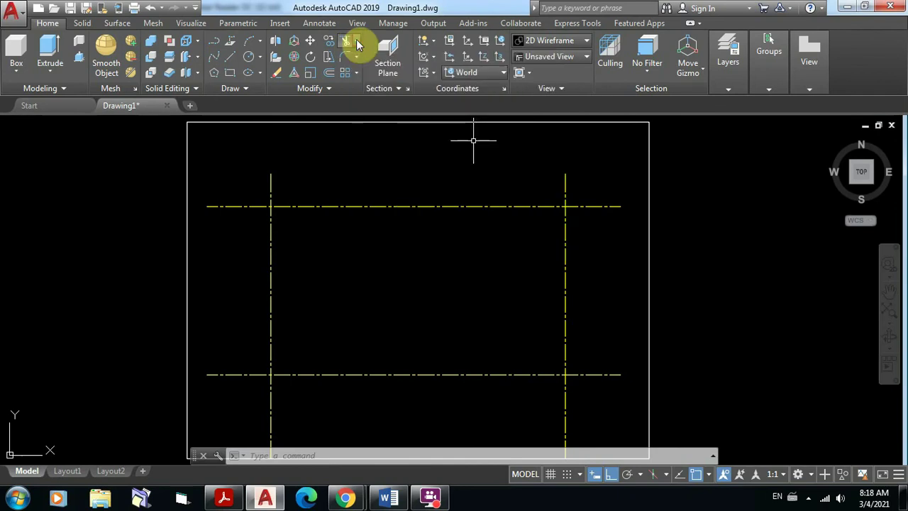
# Step: Extend the horizontal axis's right end to the outer rectangle boundary
pyautogui.click(357, 42)
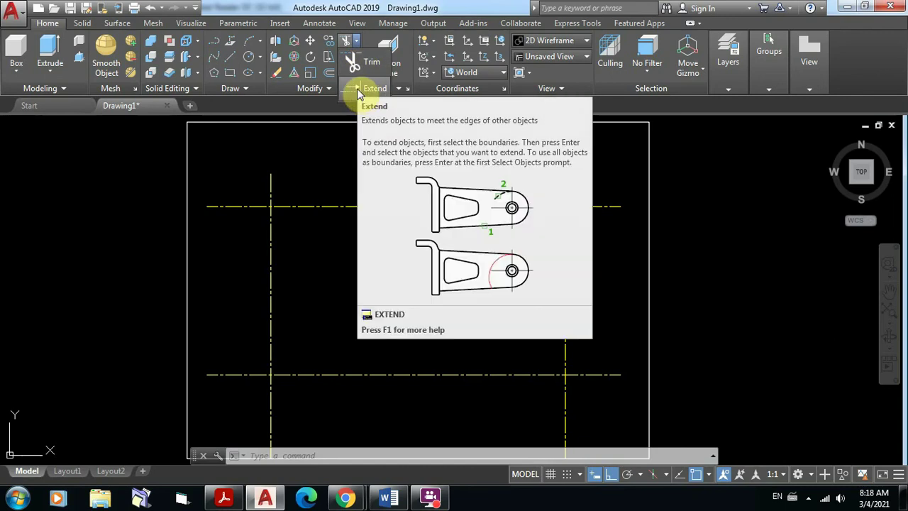
pyautogui.click(356, 90)
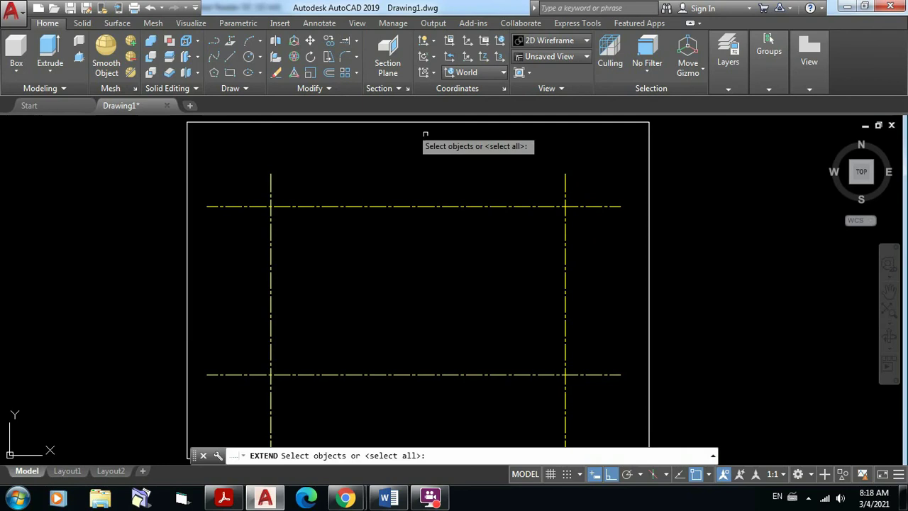
pyautogui.click(648, 194)
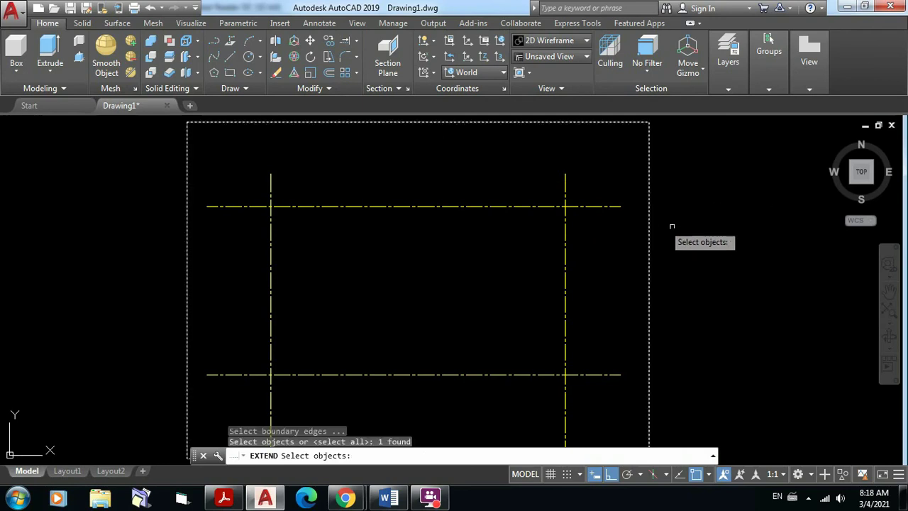
pyautogui.press('Return')
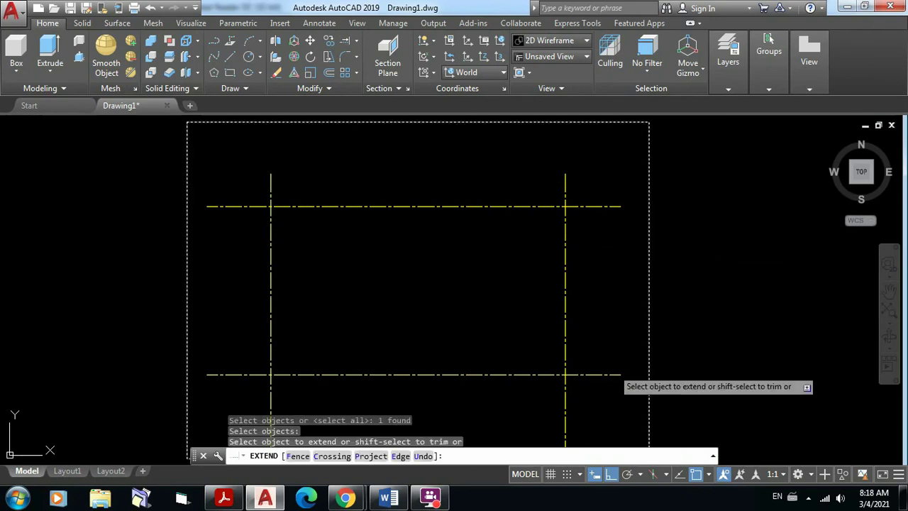
pyautogui.click(622, 403)
pyautogui.click(590, 168)
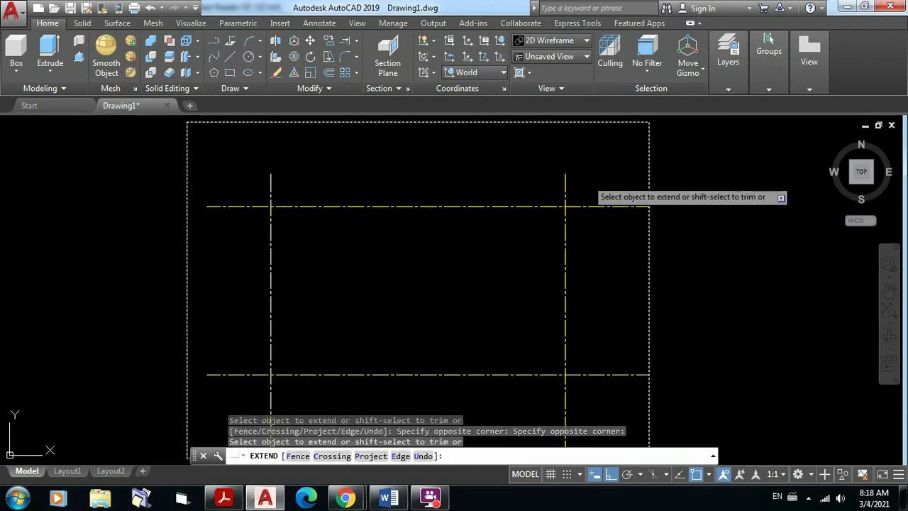
# Step: Extend both vertical axes upward and the horizontal axes' left ends to the border
pyautogui.click(590, 190)
pyautogui.click(248, 157)
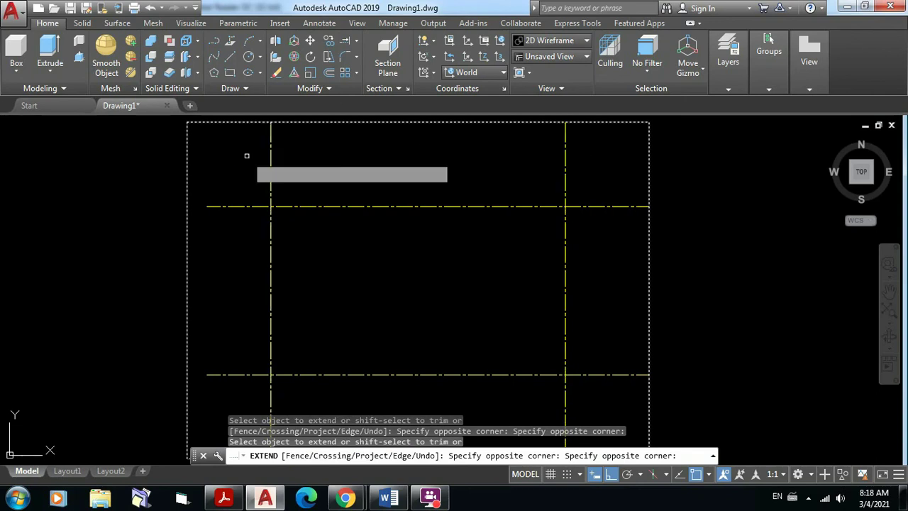
pyautogui.click(246, 395)
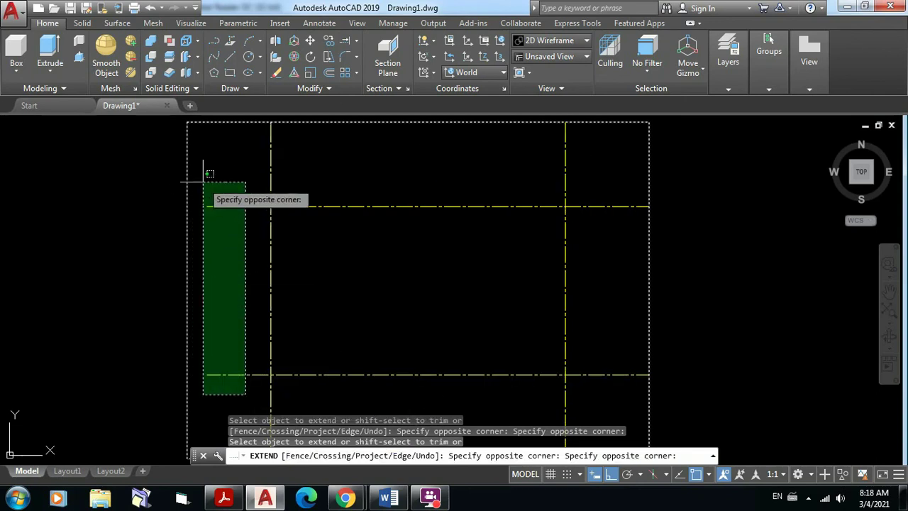
pyautogui.click(203, 182)
pyautogui.click(256, 383)
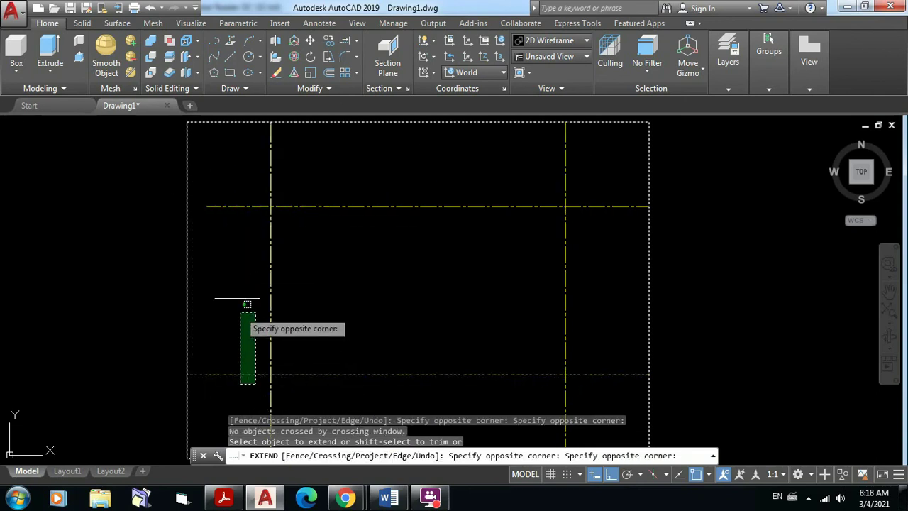
pyautogui.click(228, 171)
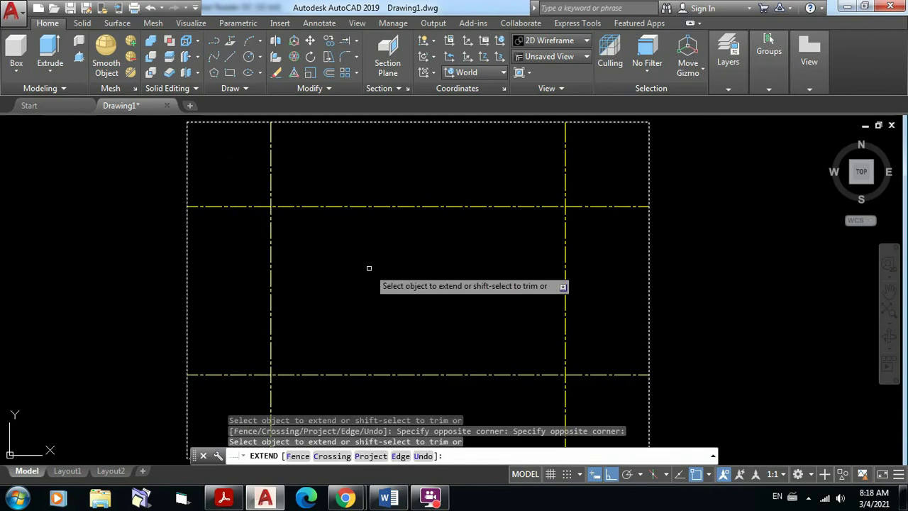
pyautogui.press('Return')
# Step: Delete the outer border rectangle and bring up the floor-plan PDF for reference
pyautogui.scroll(-2, 440, 255)
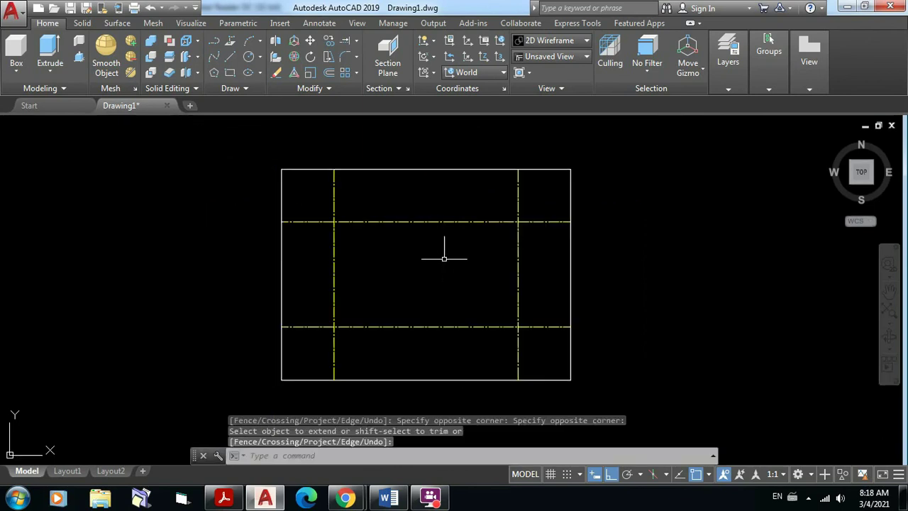
pyautogui.moveTo(440, 257); pyautogui.dragTo(461, 254, button='middle')
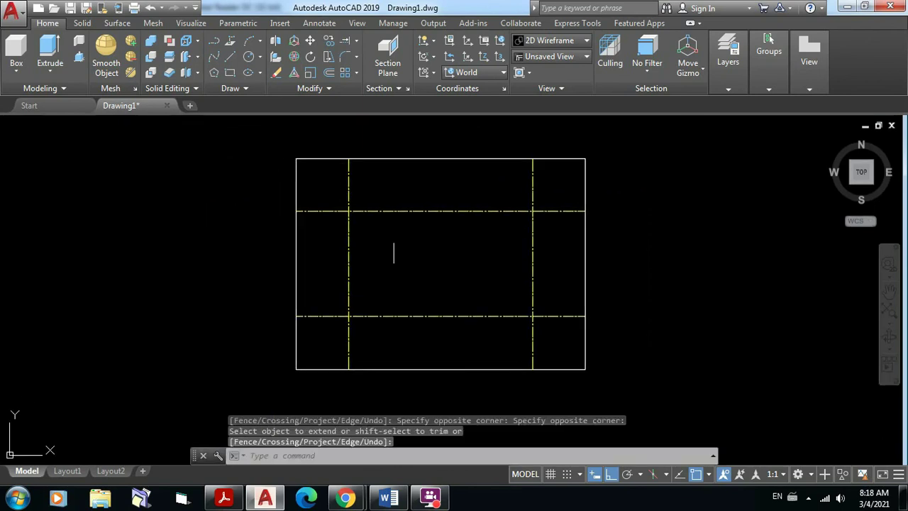
pyautogui.press('Return')
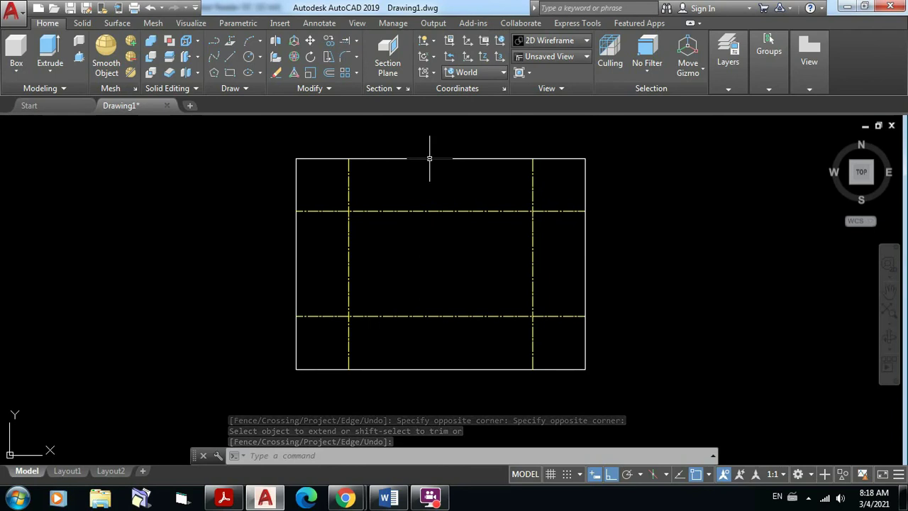
pyautogui.click(428, 159)
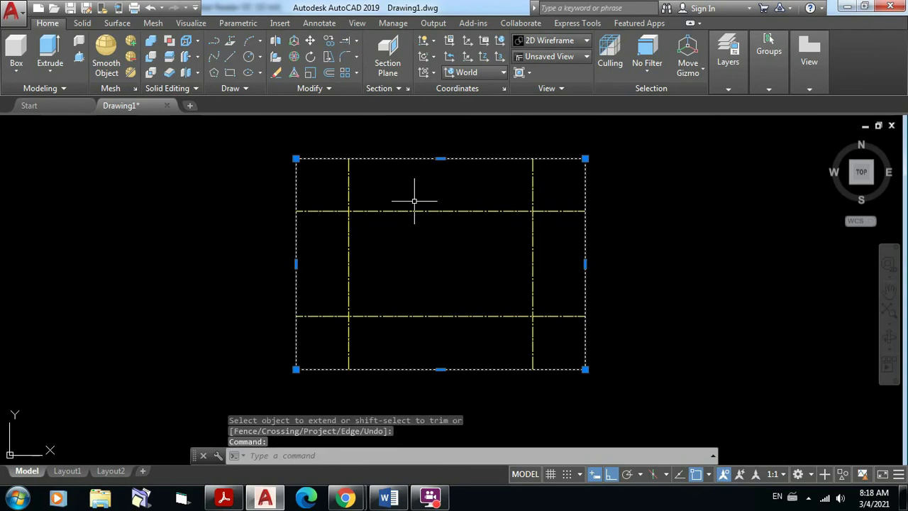
pyautogui.press('Delete')
pyautogui.moveTo(445, 237); pyautogui.dragTo(442, 248, button='middle')
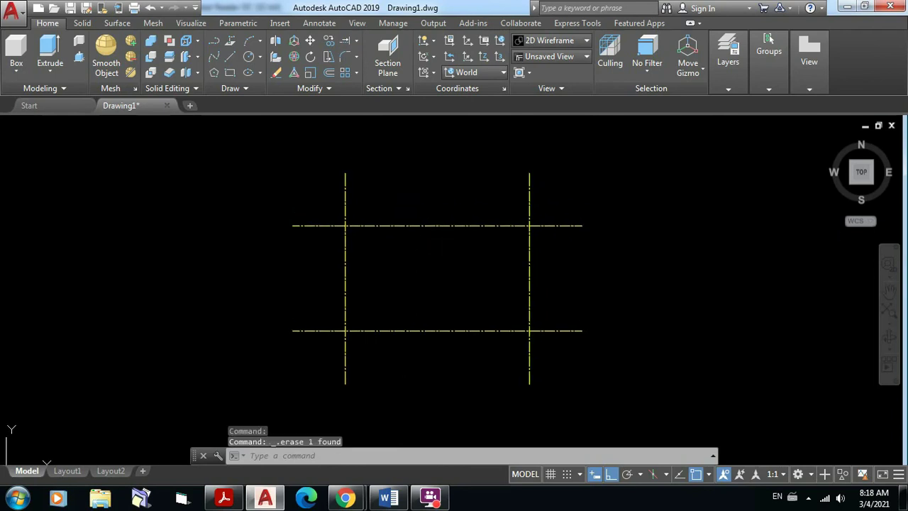
pyautogui.click(233, 496)
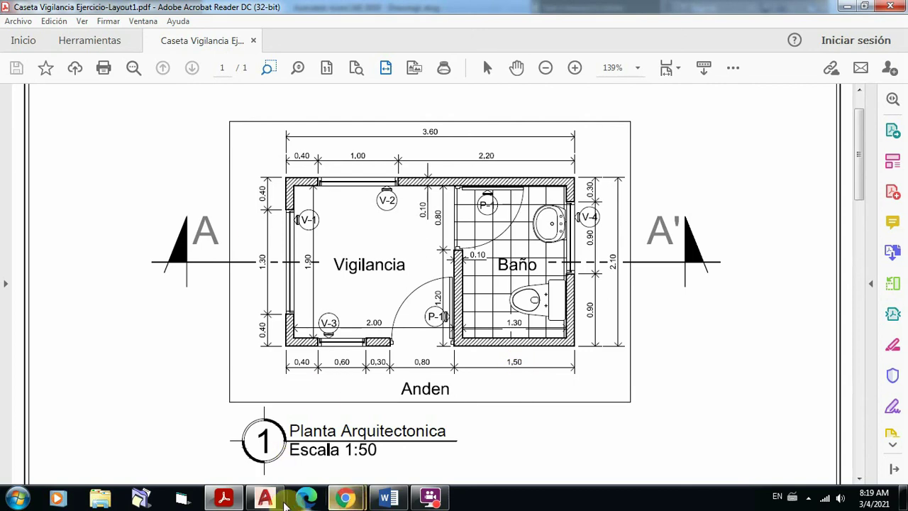
# Step: Return to the AutoCAD axis-grid drawing after checking the floor plan
pyautogui.click(276, 501)
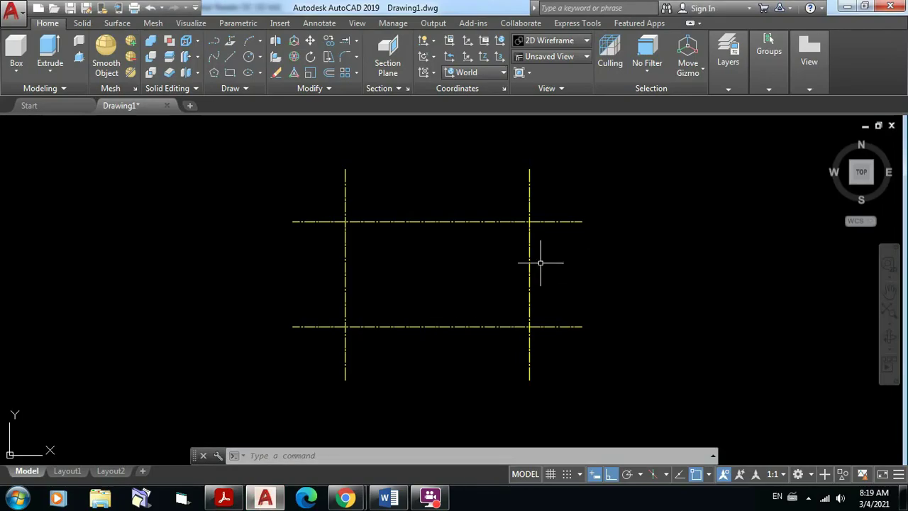
# Step: Offset the right vertical axis 1.40 units to the left
pyautogui.click(329, 72)
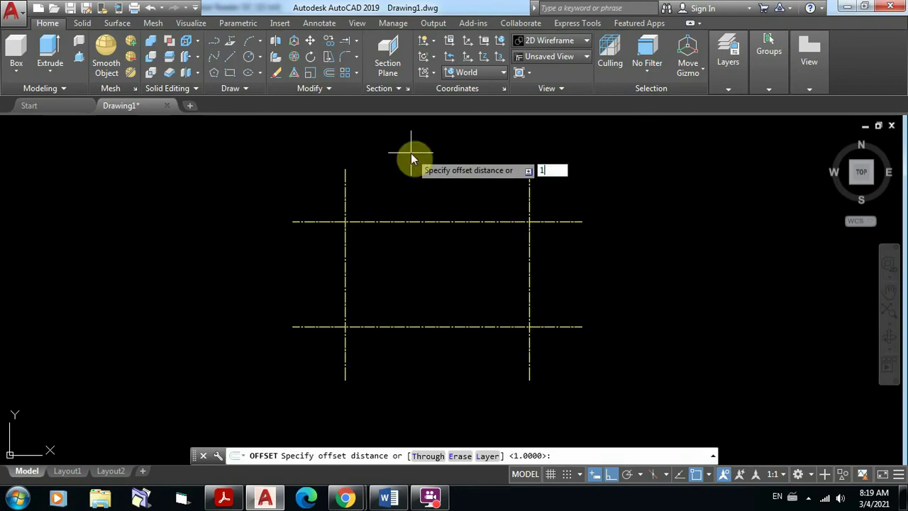
pyautogui.write('1.40')
pyautogui.press('Return')
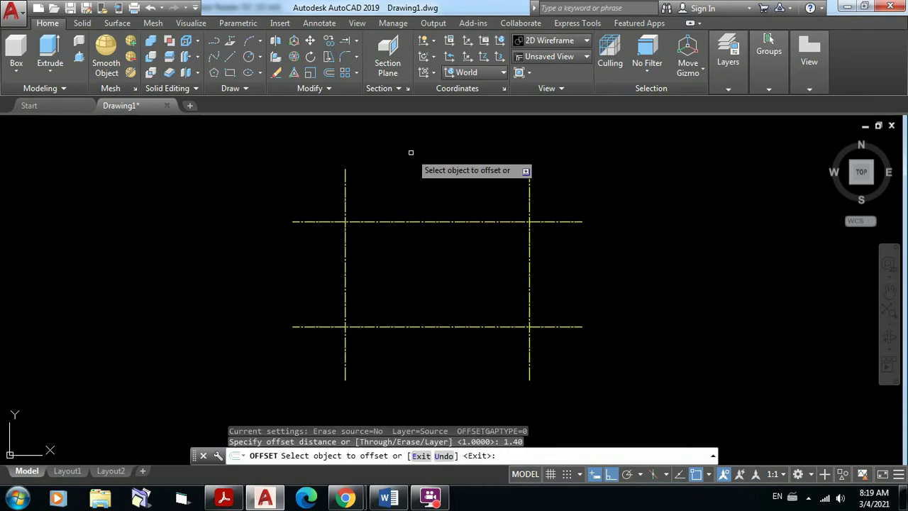
pyautogui.click(530, 259)
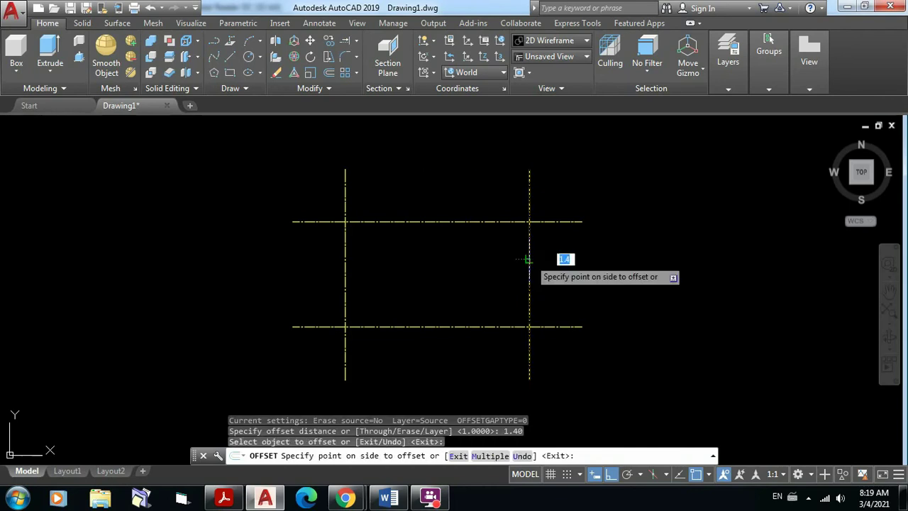
pyautogui.click(417, 256)
pyautogui.press('Escape')
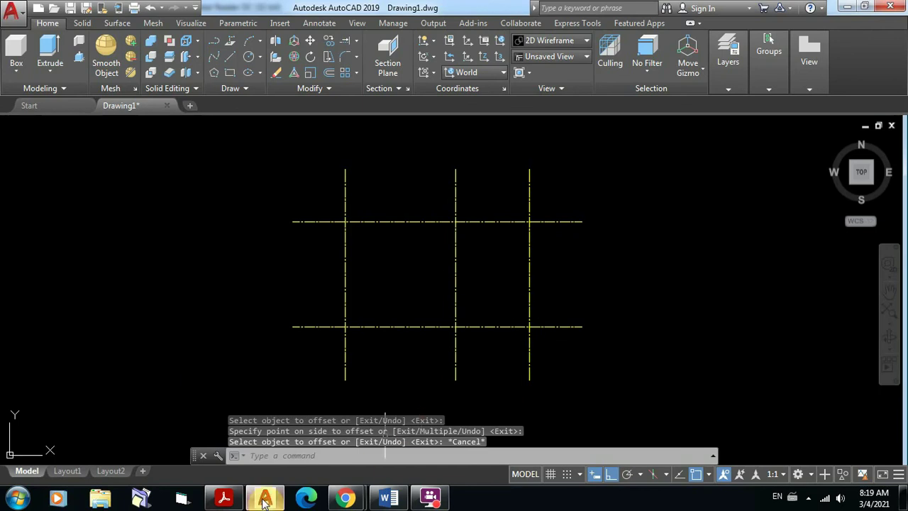
# Step: Check the guard-booth floor-plan PDF in Acrobat, then return to the AutoCAD grid drawing
pyautogui.click(224, 499)
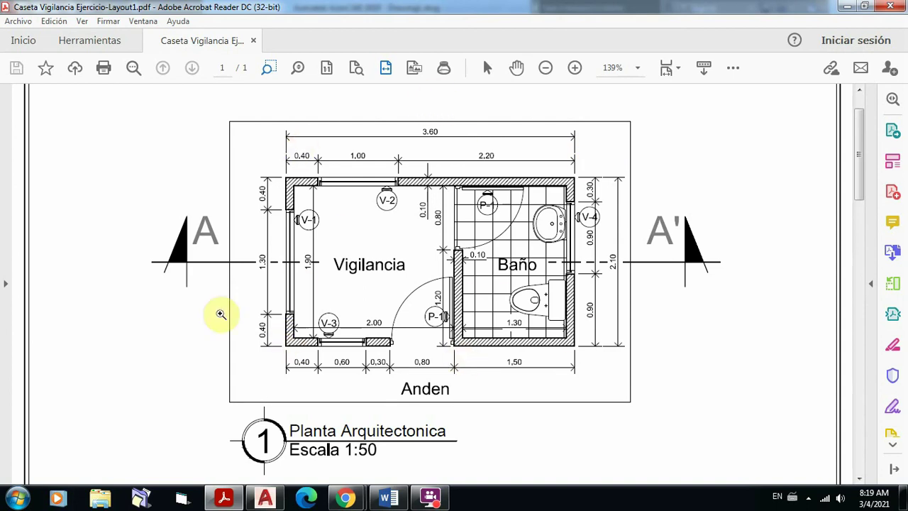
pyautogui.click(263, 499)
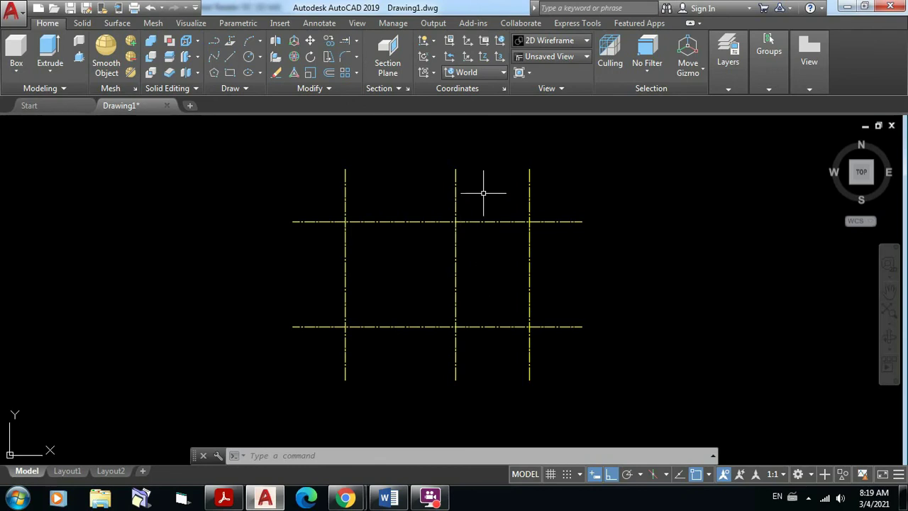
# Step: Offset the top horizontal axis by 0.05, once above it and once below it
pyautogui.scroll(2, 484, 193)
pyautogui.moveTo(484, 193); pyautogui.dragTo(505, 169, button='middle')
pyautogui.scroll(-2, 505, 166)
pyautogui.scroll(2, 505, 166)
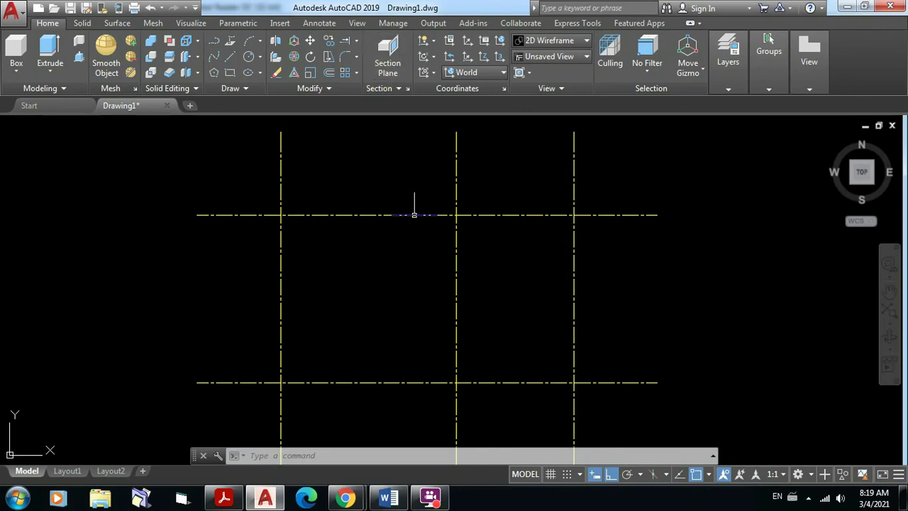
pyautogui.click(329, 75)
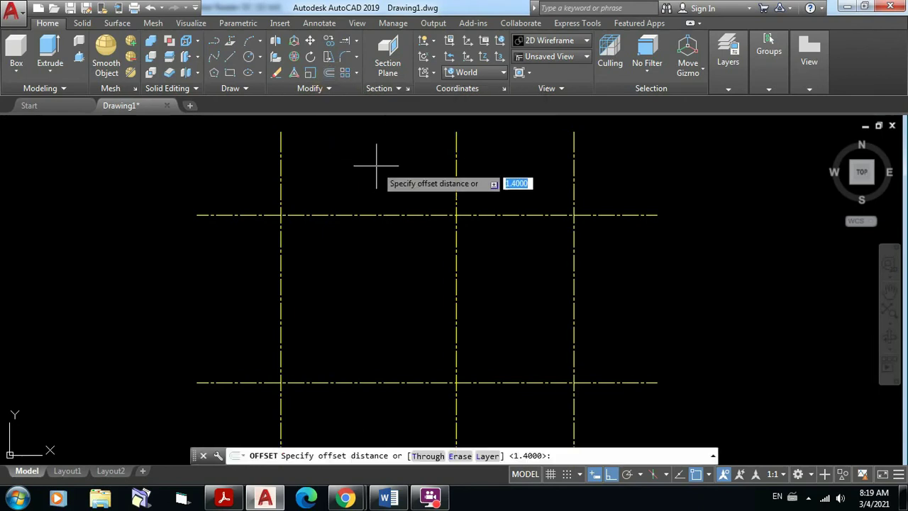
pyautogui.write('0.05')
pyautogui.press('Return')
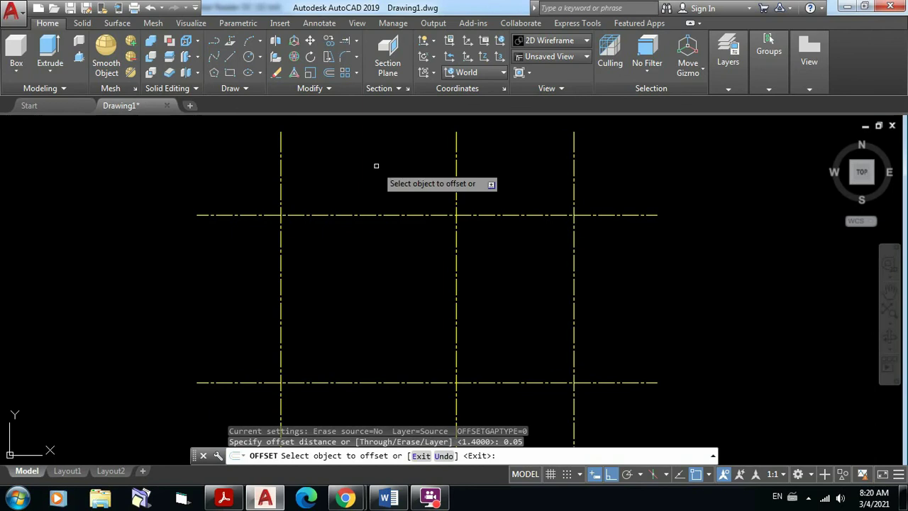
pyautogui.scroll(5, 514, 207)
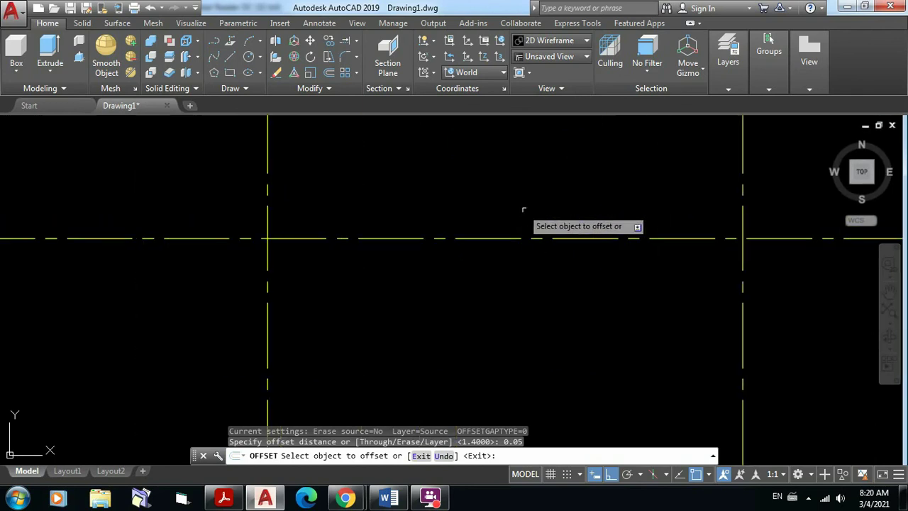
pyautogui.click(600, 238)
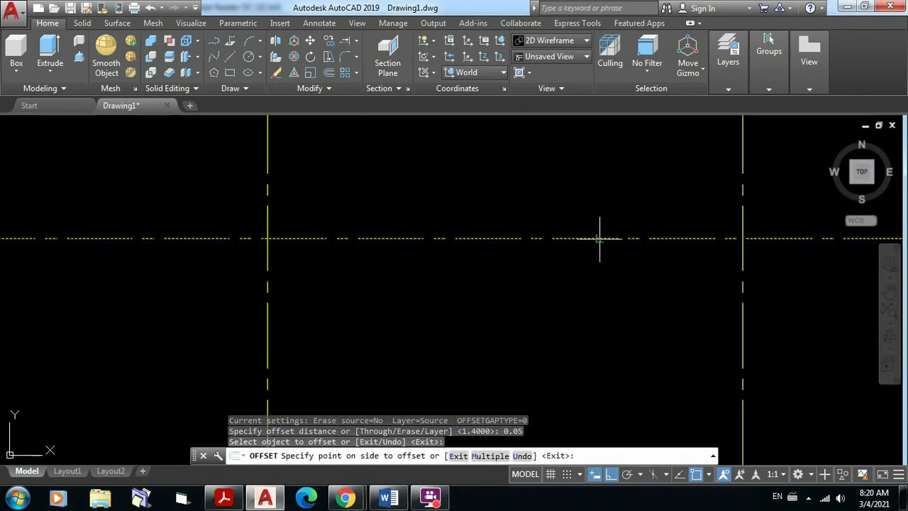
pyautogui.click(599, 198)
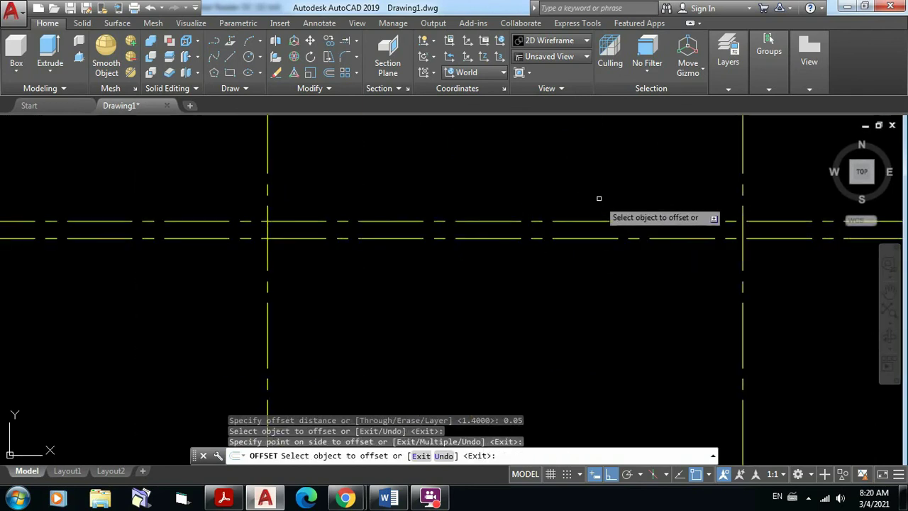
pyautogui.click(594, 238)
pyautogui.click(546, 279)
# Step: End Offset and check the two new parallel lines by selecting them, then clear the selection
pyautogui.scroll(-5, 546, 284)
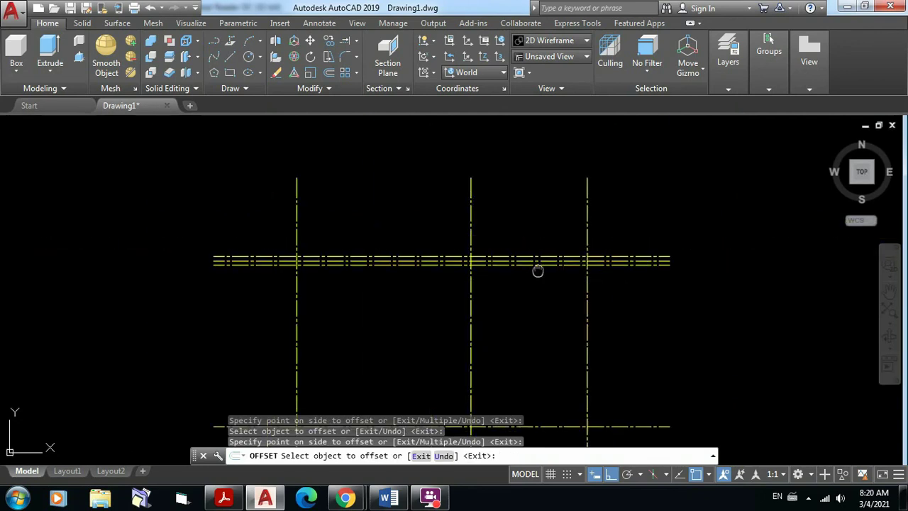
pyautogui.moveTo(537, 269); pyautogui.dragTo(526, 217, button='middle')
pyautogui.scroll(2, 502, 184)
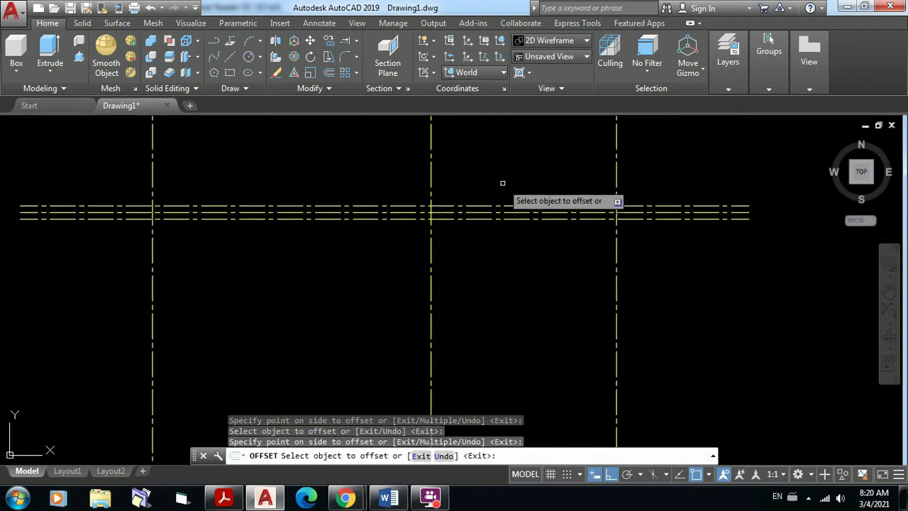
pyautogui.moveTo(503, 183); pyautogui.dragTo(503, 206, button='middle')
pyautogui.press('Escape')
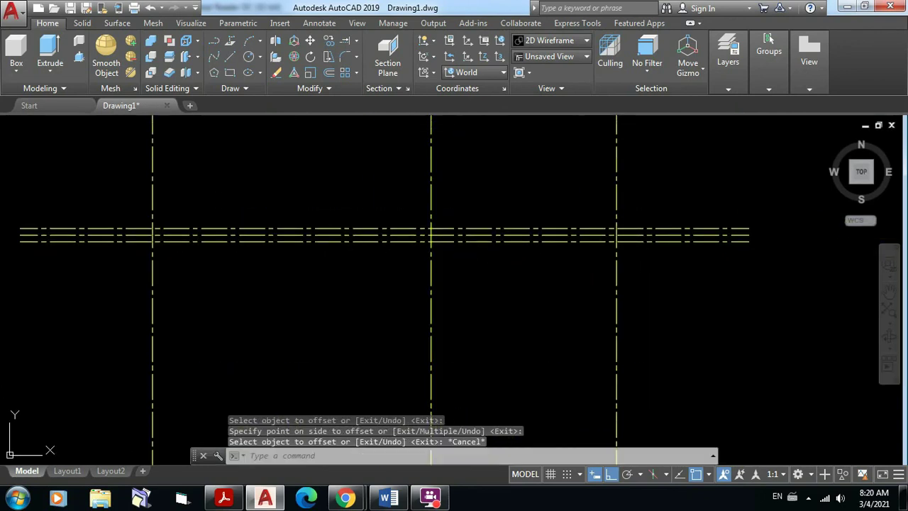
pyautogui.click(308, 229)
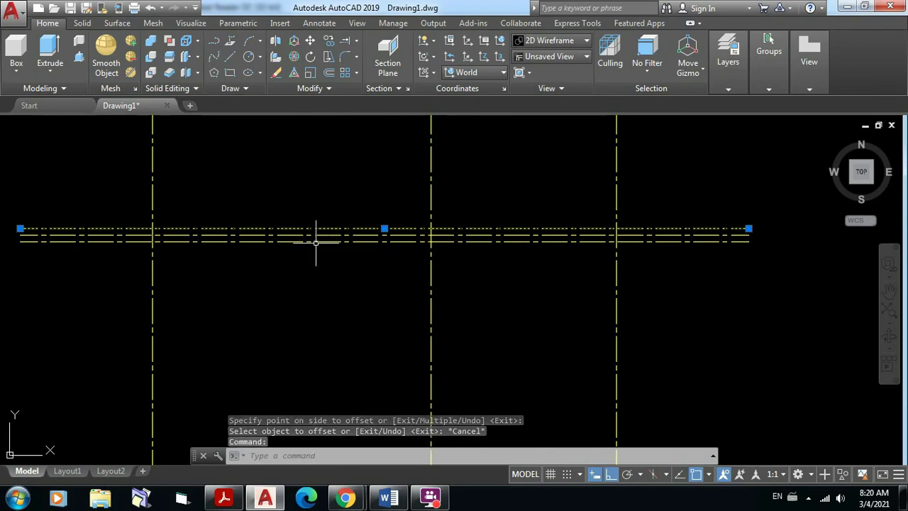
pyautogui.click(316, 242)
pyautogui.press('Escape')
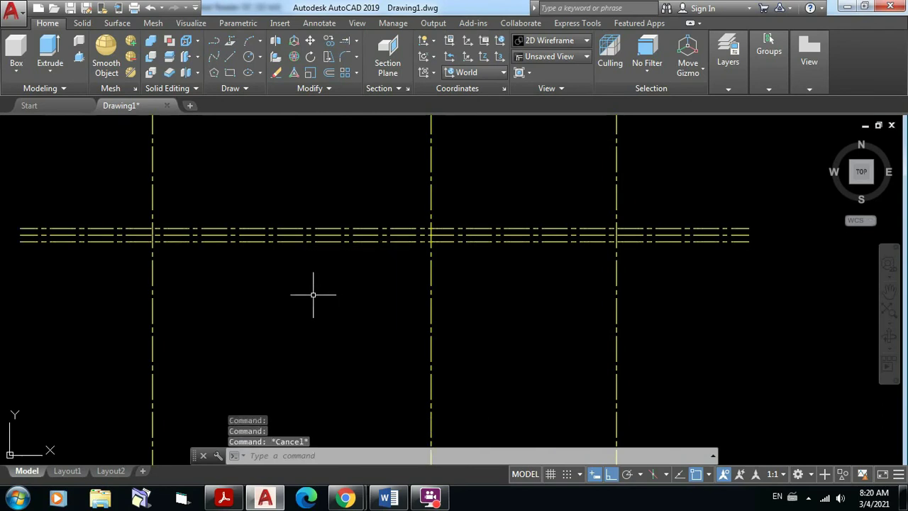
# Step: Put the upper 0.05 offset line on layer A-Muros so it turns into an orange wall line
pyautogui.moveTo(426, 269); pyautogui.dragTo(468, 271, button='middle')
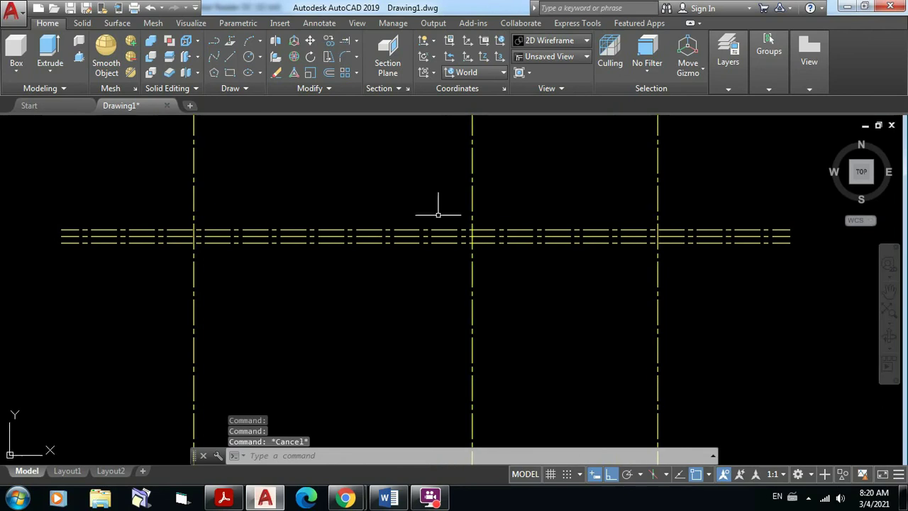
pyautogui.click(729, 89)
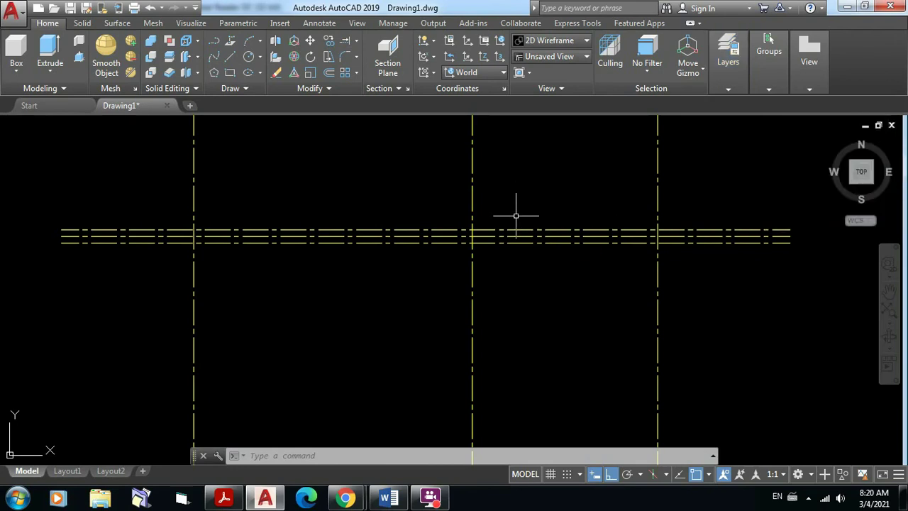
pyautogui.click(448, 229)
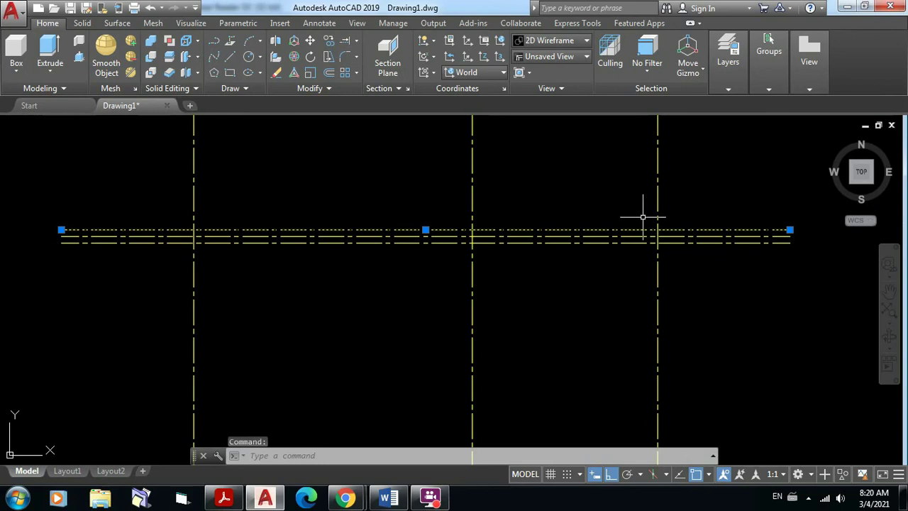
pyautogui.click(732, 88)
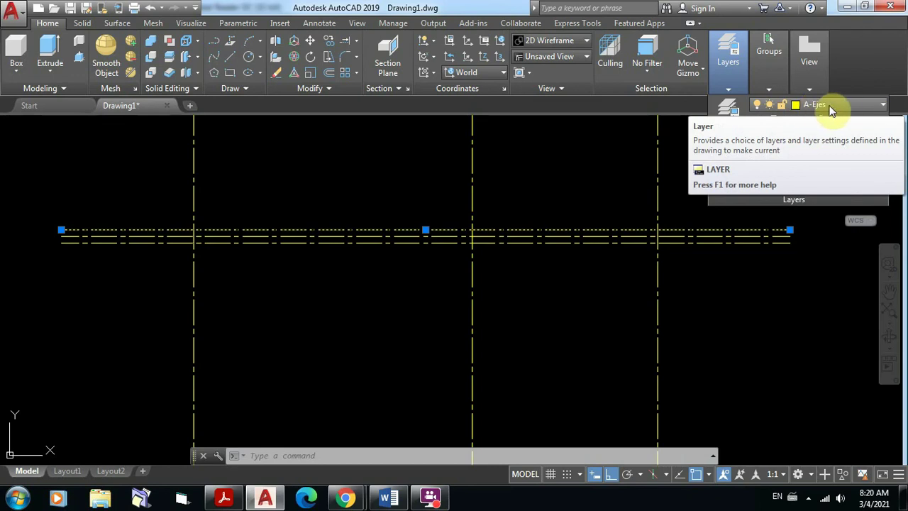
pyautogui.click(882, 107)
pyautogui.click(831, 169)
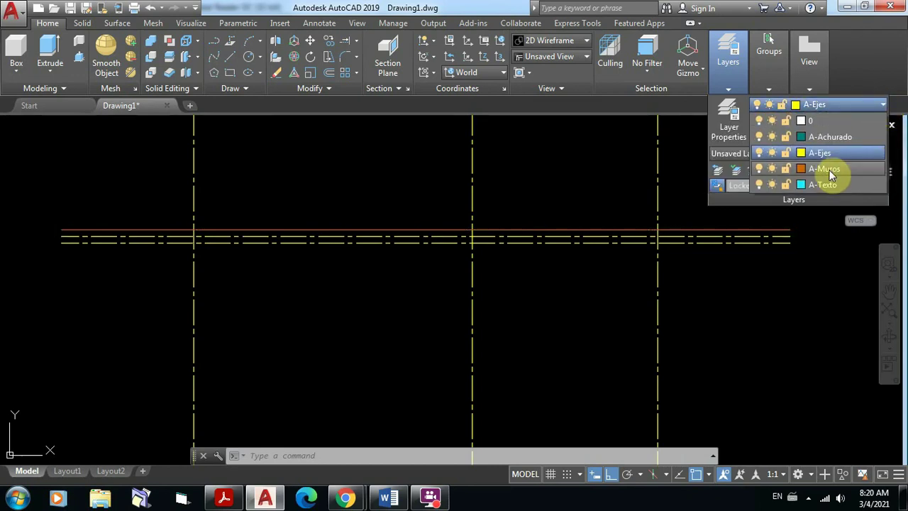
pyautogui.click(830, 170)
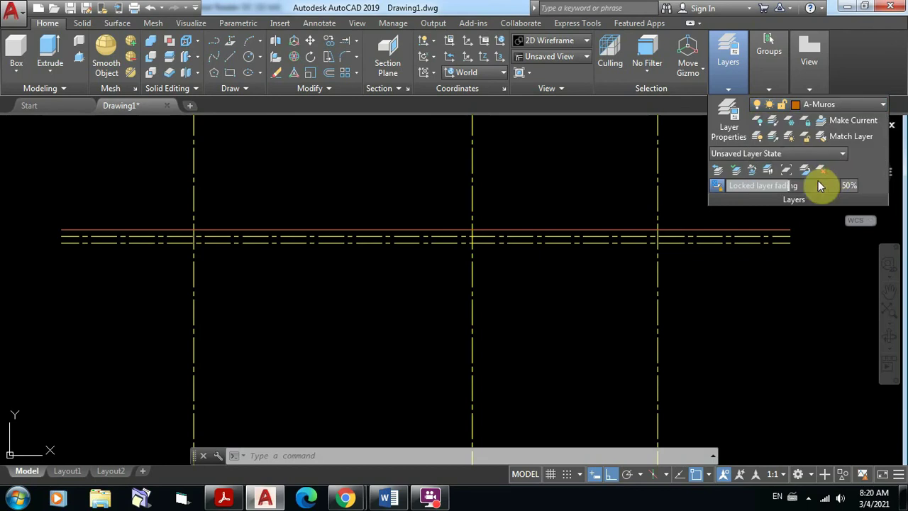
pyautogui.click(754, 232)
pyautogui.press('Escape')
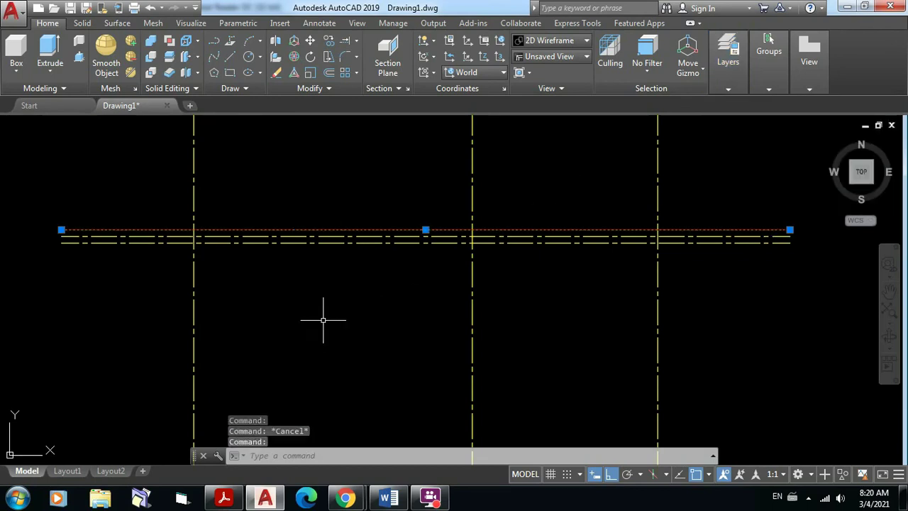
pyautogui.press('Escape')
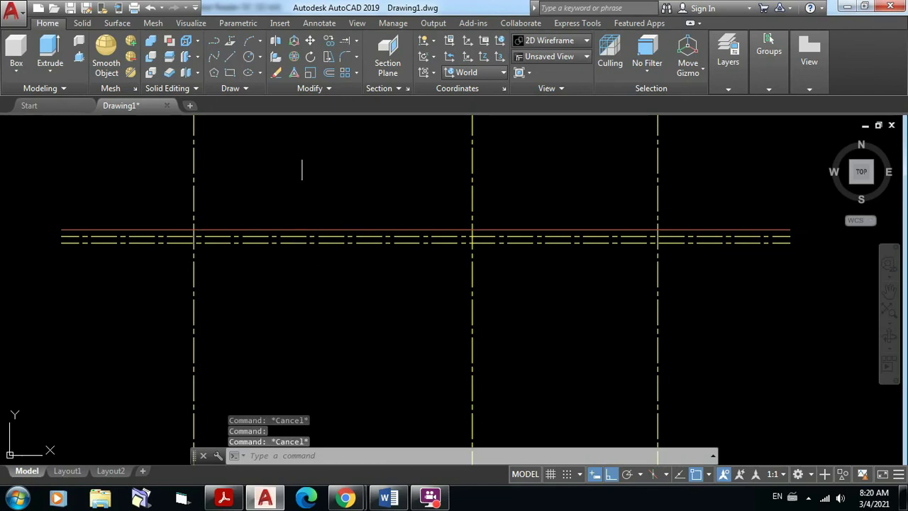
# Step: Use Match Layer to move the lower offset line onto A-Muros, matching the orange line
pyautogui.click(729, 89)
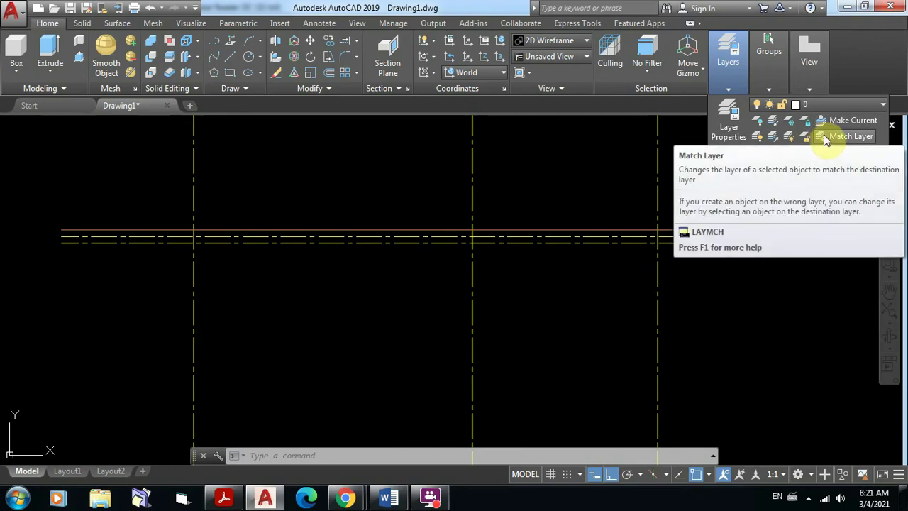
pyautogui.click(824, 136)
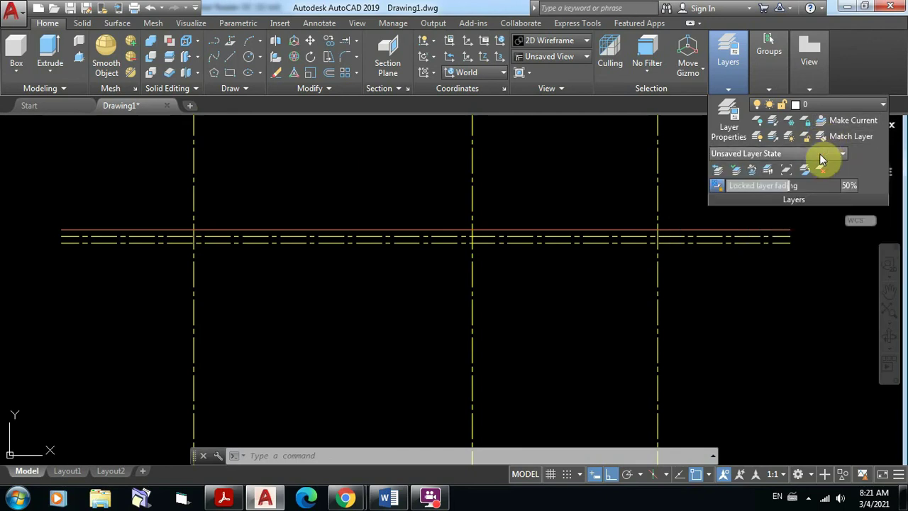
pyautogui.click(597, 243)
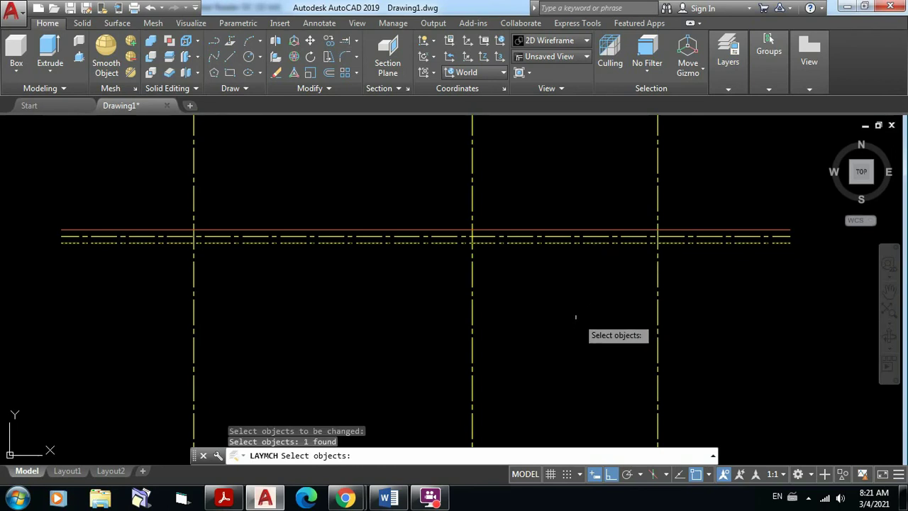
pyautogui.press('Return')
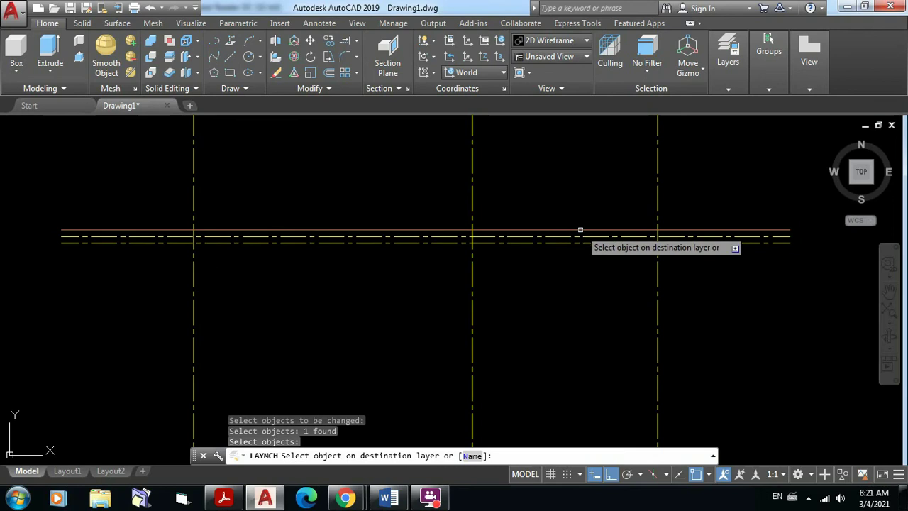
pyautogui.click(580, 230)
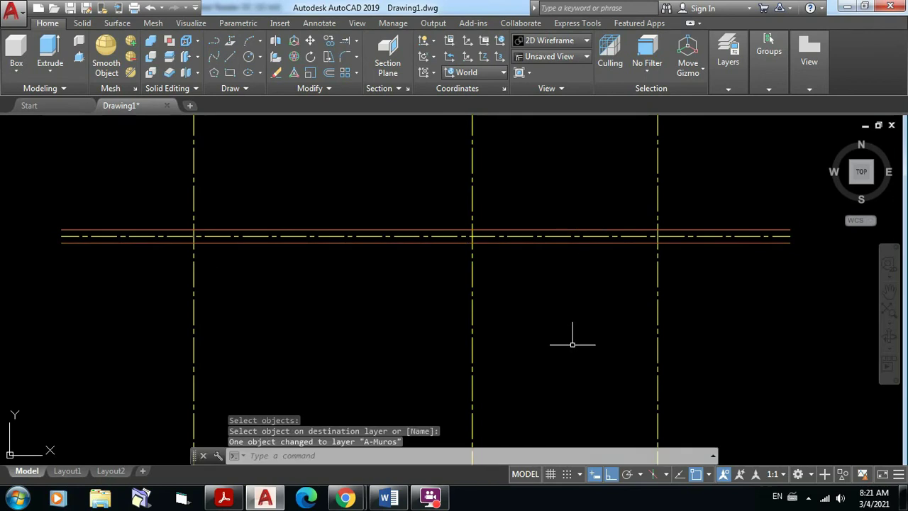
pyautogui.scroll(-2, 570, 267)
pyautogui.moveTo(573, 282)
pyautogui.mouseDown(button='middle')
pyautogui.moveTo(544, 229)
pyautogui.moveTo(532, 250)
pyautogui.mouseUp(button='middle')
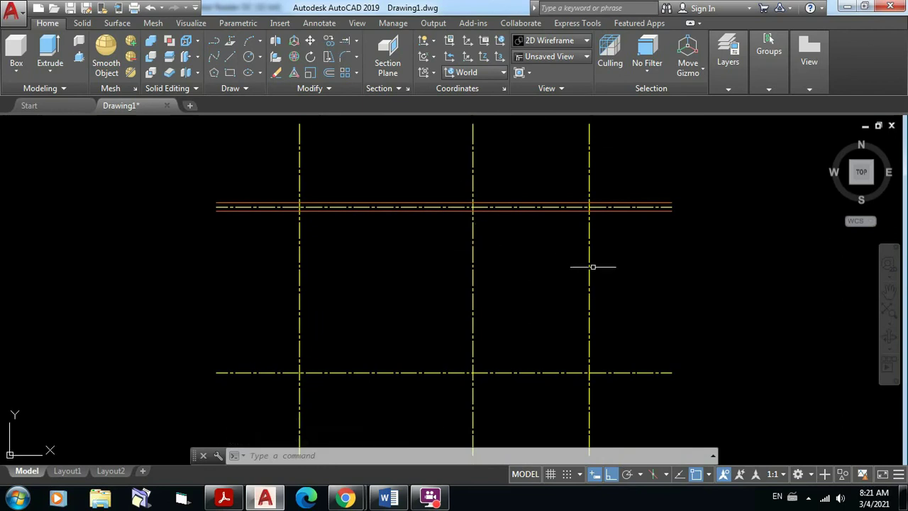
# Step: Offset the rightmost vertical axis 0.05 to both its right and left sides
pyautogui.click(330, 75)
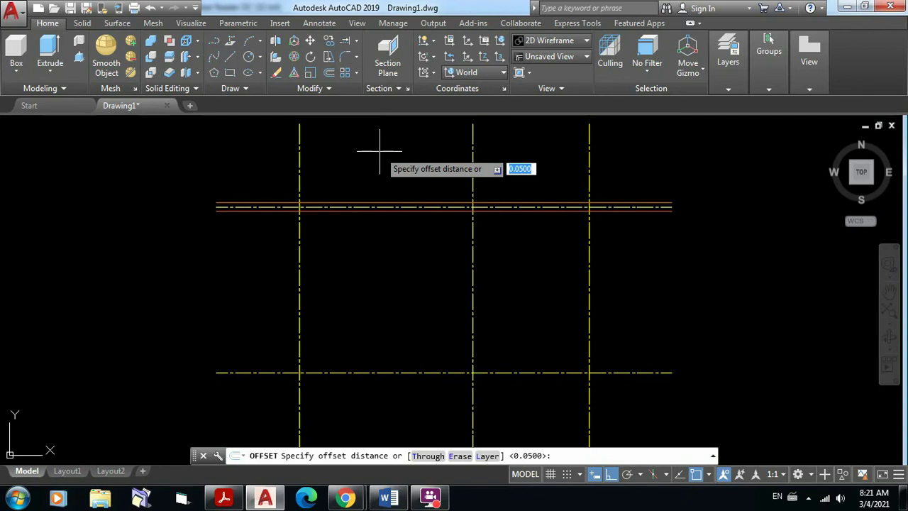
pyautogui.press('Return')
pyautogui.scroll(4, 595, 228)
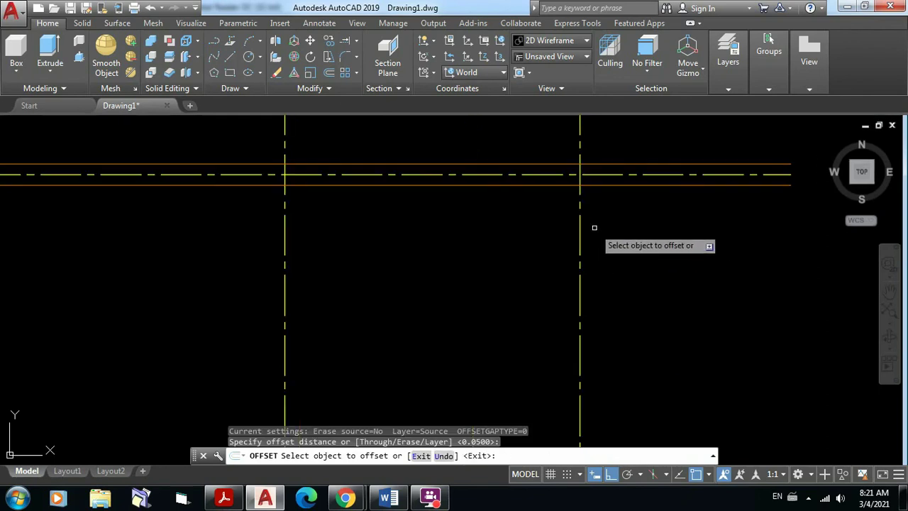
pyautogui.click(581, 235)
pyautogui.click(608, 235)
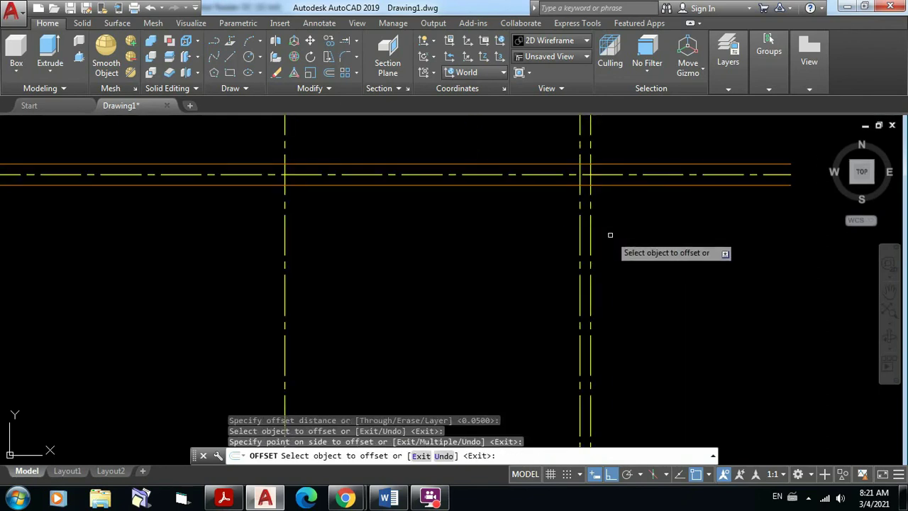
pyautogui.click(581, 239)
pyautogui.click(550, 242)
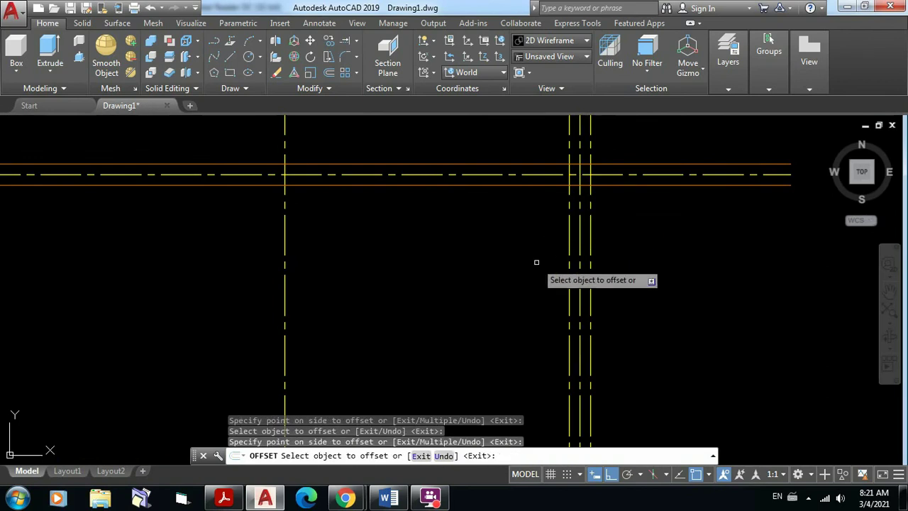
pyautogui.press('Escape')
pyautogui.scroll(-2, 617, 237)
pyautogui.moveTo(653, 233); pyautogui.dragTo(623, 156, button='middle')
pyautogui.scroll(-2, 618, 192)
pyautogui.moveTo(618, 193); pyautogui.dragTo(590, 250, button='middle')
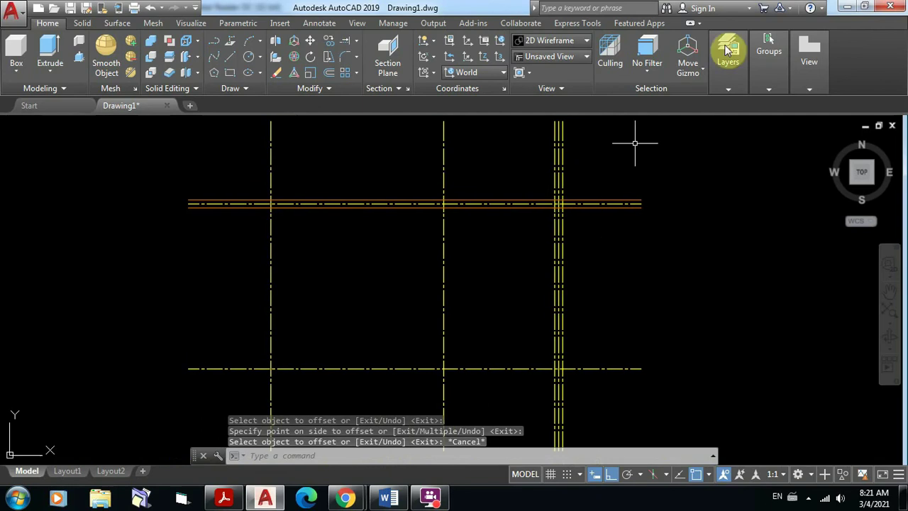
pyautogui.click(728, 89)
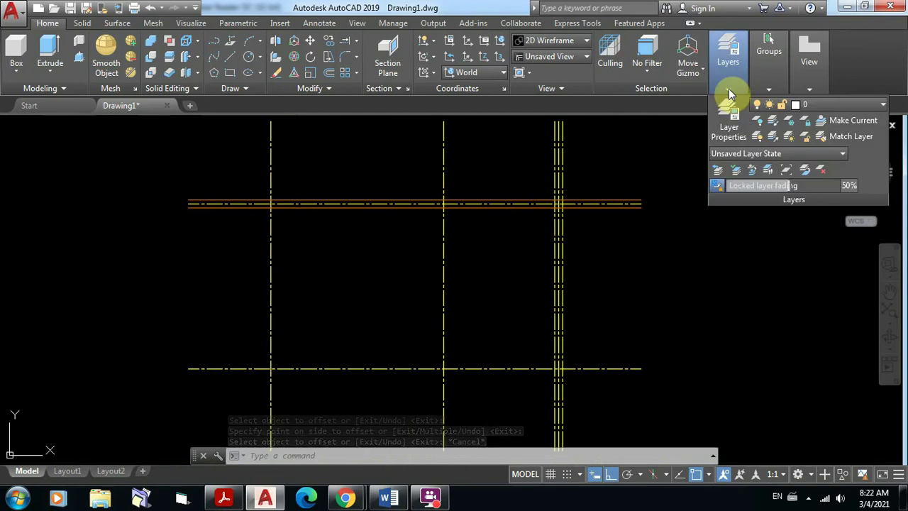
# Step: Match both lines beside the right vertical axis to the orange A-Muros wall layer
pyautogui.click(822, 139)
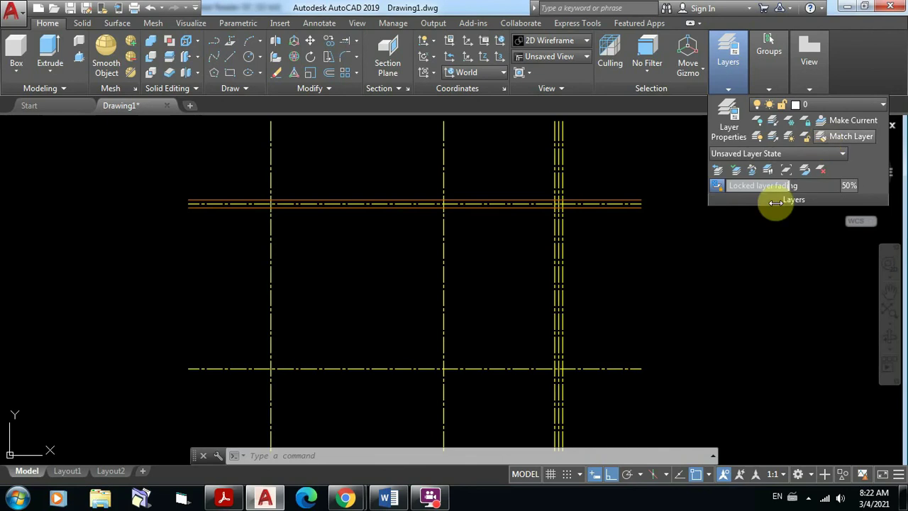
pyautogui.scroll(-2, 560, 211)
pyautogui.scroll(2, 560, 212)
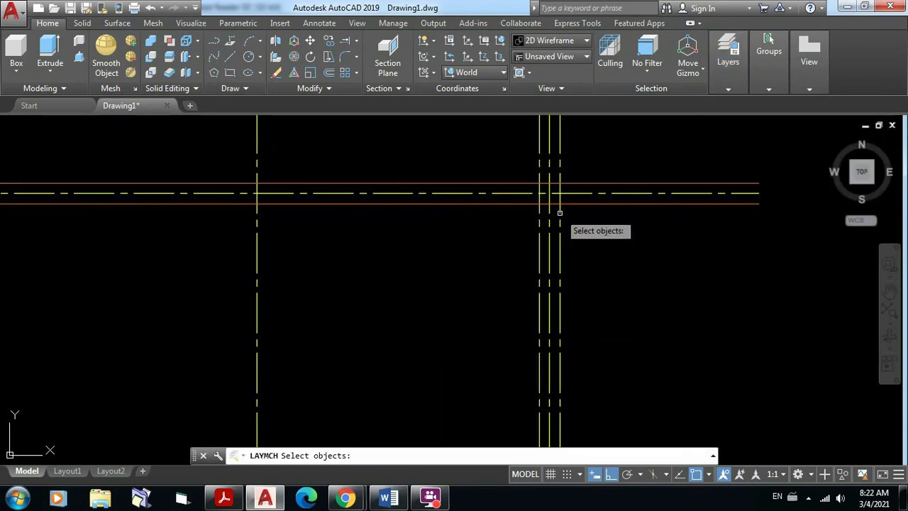
pyautogui.click(560, 212)
pyautogui.click(540, 212)
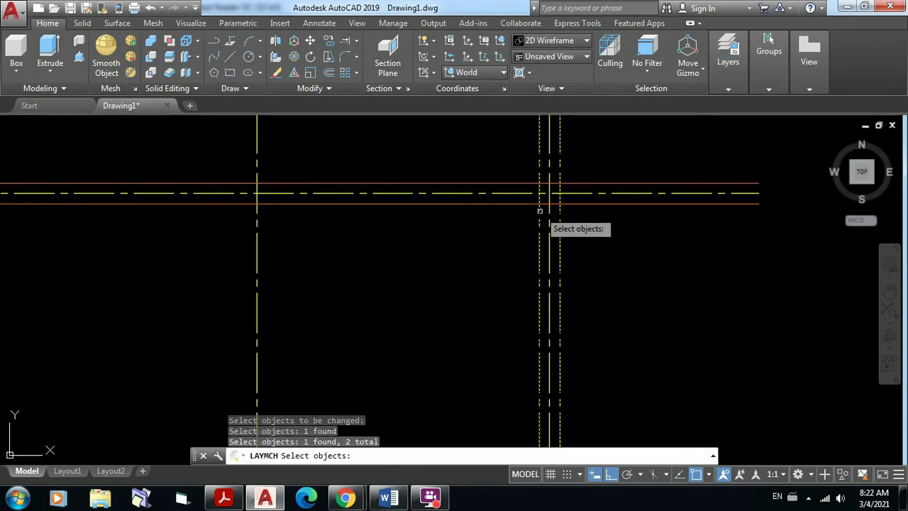
pyautogui.press('Return')
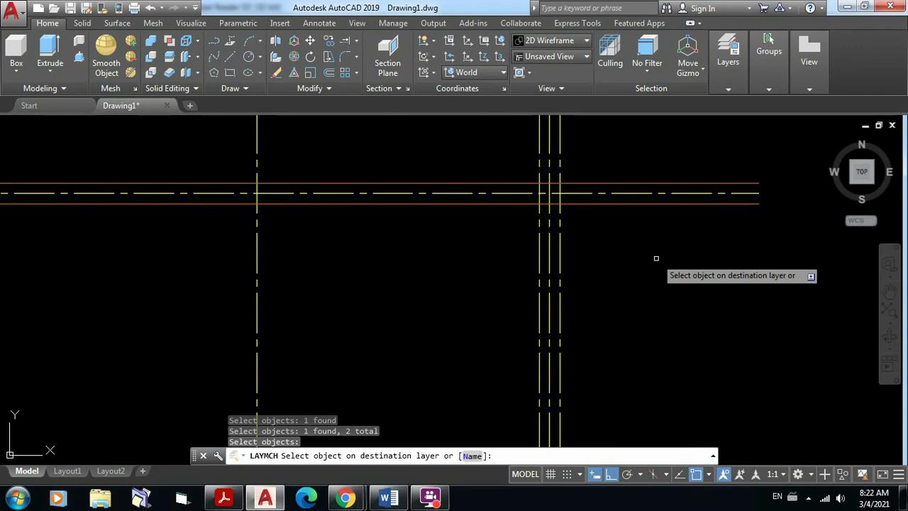
pyautogui.click(633, 203)
pyautogui.scroll(-5, 629, 260)
pyautogui.moveTo(635, 258)
pyautogui.mouseDown(button='middle')
pyautogui.moveTo(624, 221)
pyautogui.moveTo(630, 235)
pyautogui.mouseUp(button='middle')
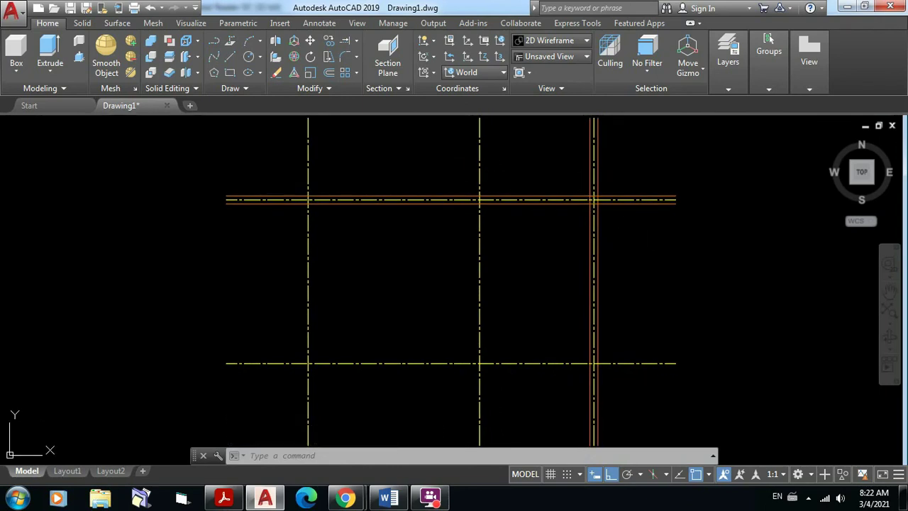
# Step: Copy the top axis's orange wall-line pair 2 units down onto the lower horizontal axis
pyautogui.moveTo(552, 164); pyautogui.dragTo(541, 201, button='middle')
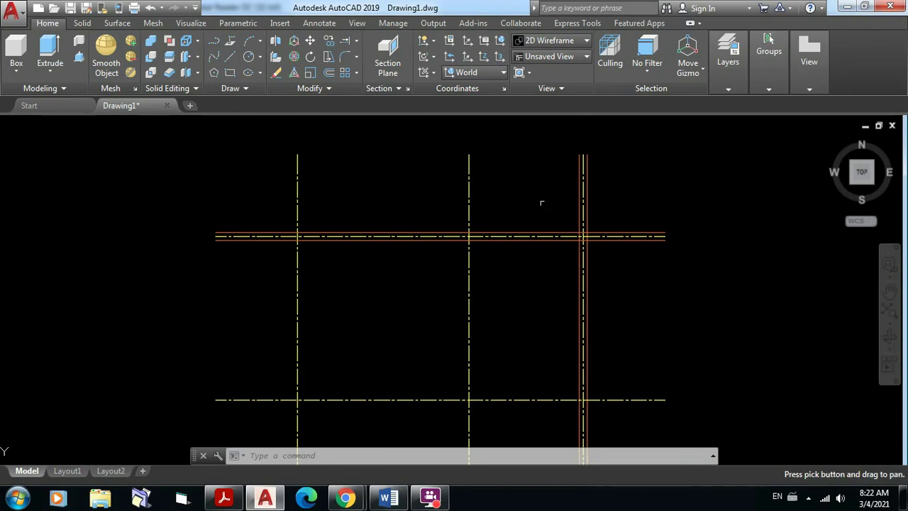
pyautogui.click(330, 44)
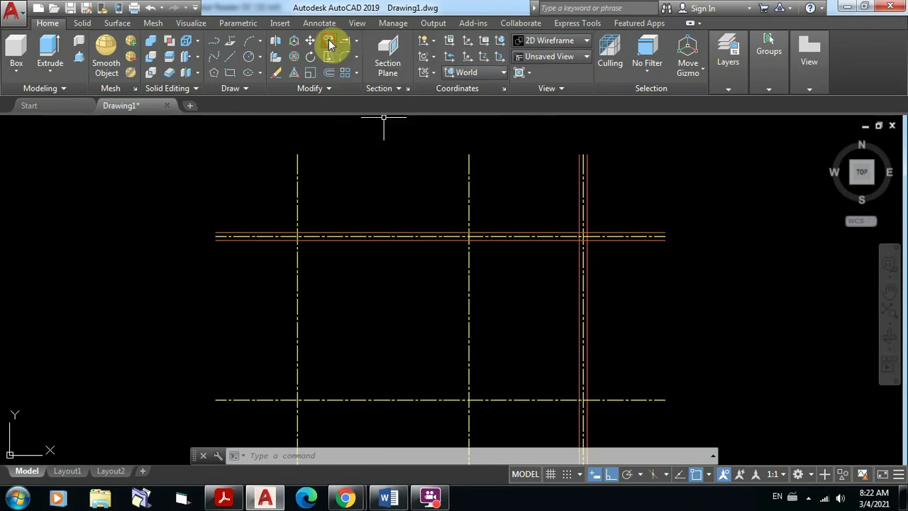
pyautogui.scroll(4, 662, 232)
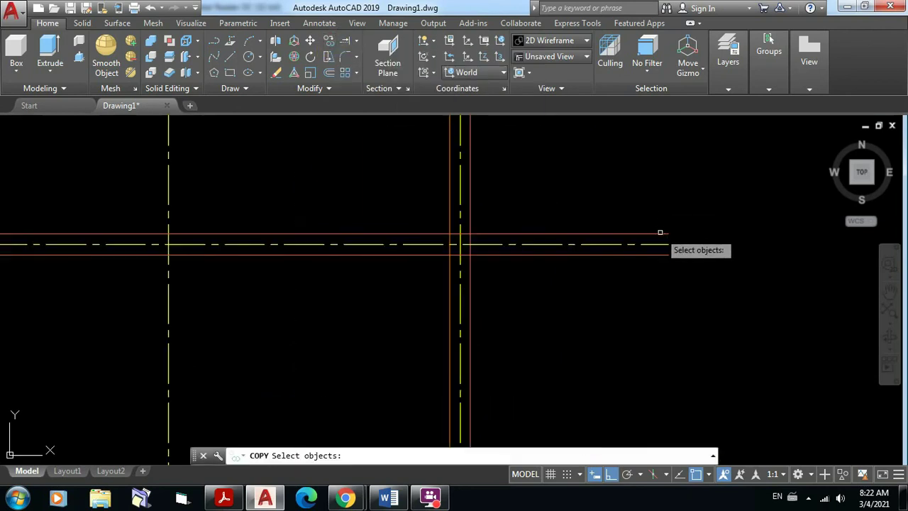
pyautogui.click(660, 233)
pyautogui.click(662, 254)
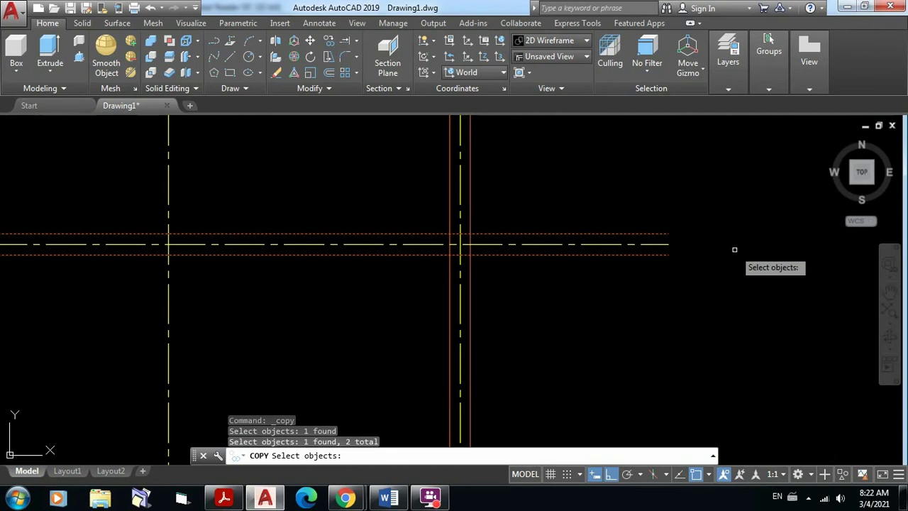
pyautogui.press('Return')
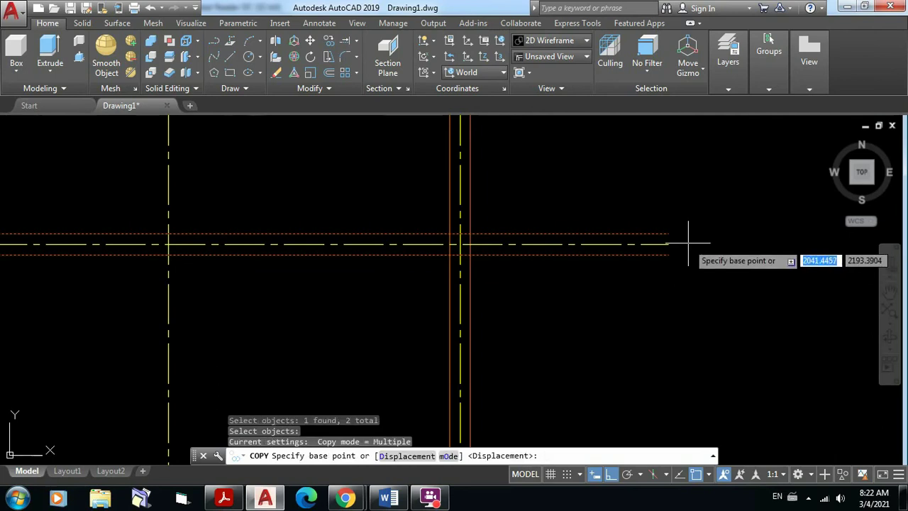
pyautogui.click(668, 244)
pyautogui.scroll(-4, 668, 244)
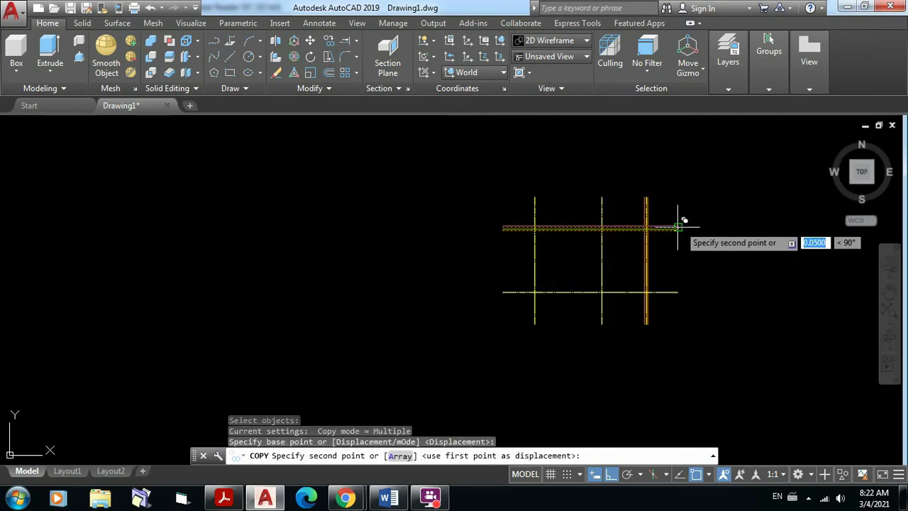
pyautogui.scroll(4, 668, 304)
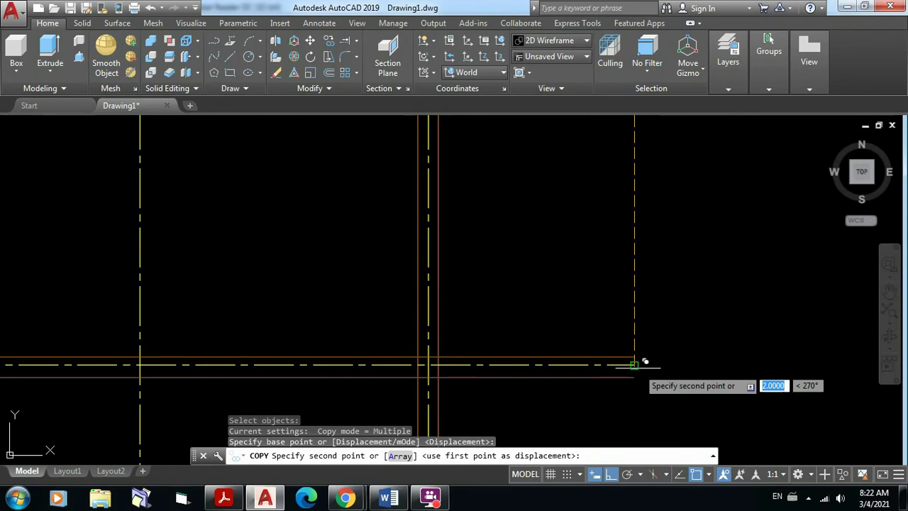
pyautogui.click(635, 364)
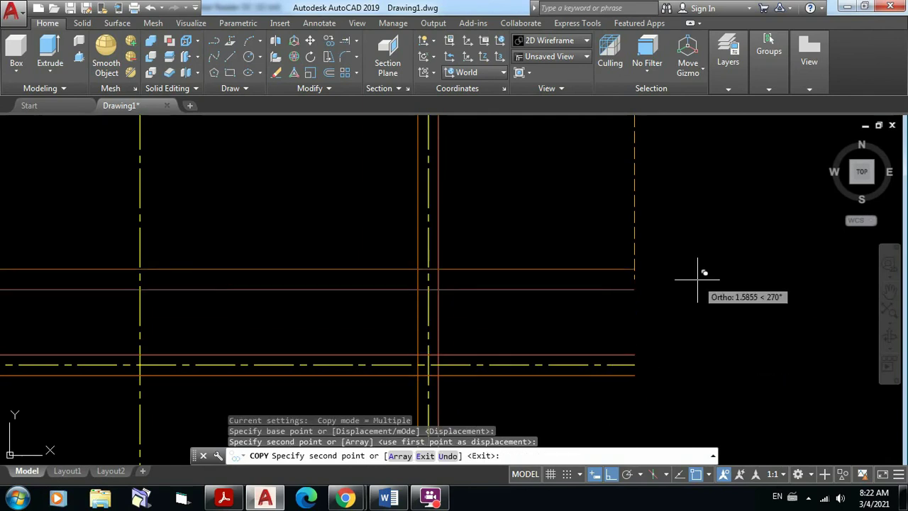
pyautogui.press('Escape')
pyautogui.scroll(-3, 700, 276)
pyautogui.moveTo(699, 261); pyautogui.dragTo(688, 314, button='middle')
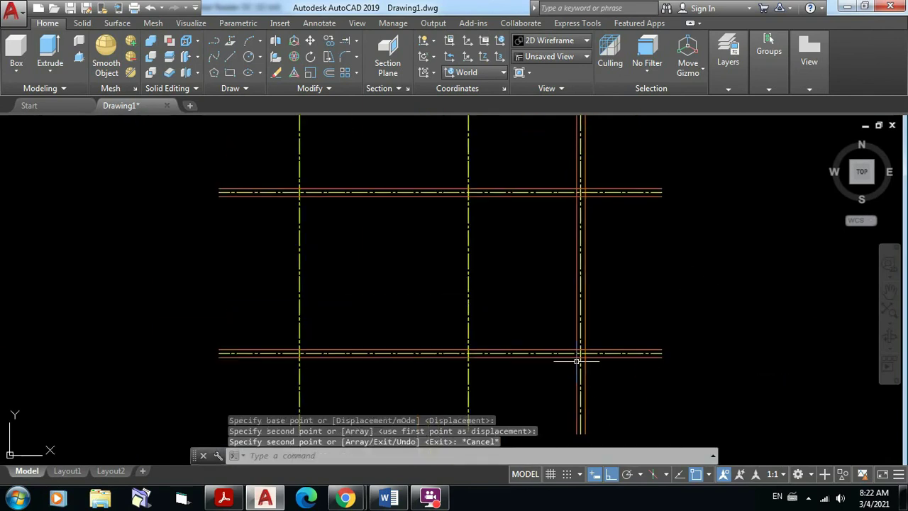
pyautogui.moveTo(543, 257); pyautogui.dragTo(545, 320, button='middle')
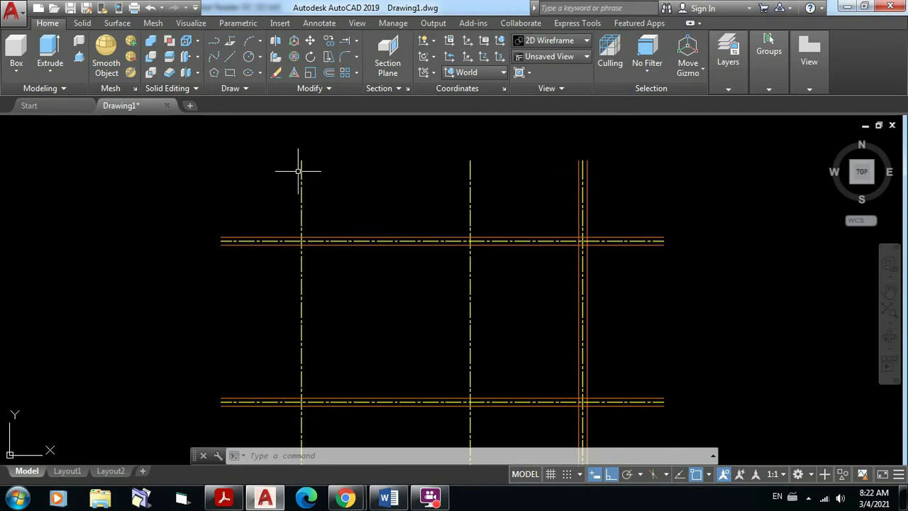
# Step: Start copying the right axis's two wall lines, using the axis top end as base point
pyautogui.click(330, 41)
pyautogui.scroll(4, 591, 156)
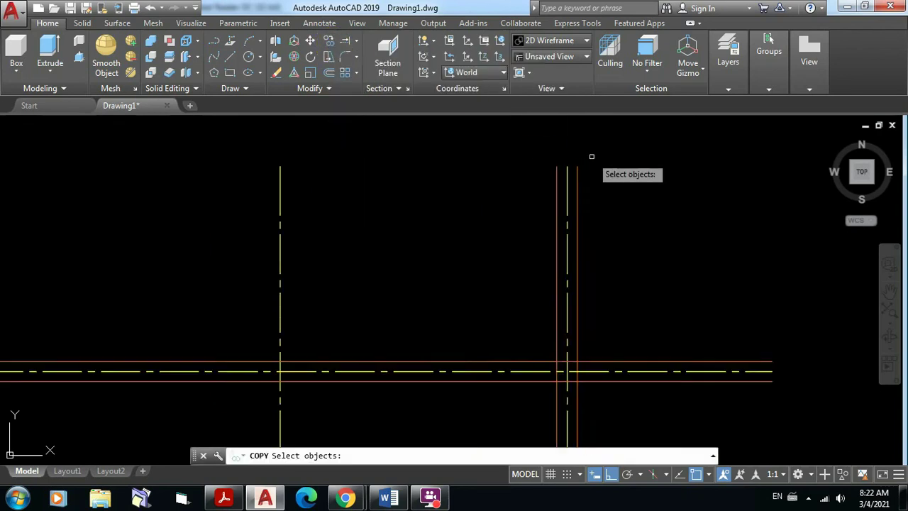
pyautogui.scroll(3, 592, 156)
pyautogui.click(552, 184)
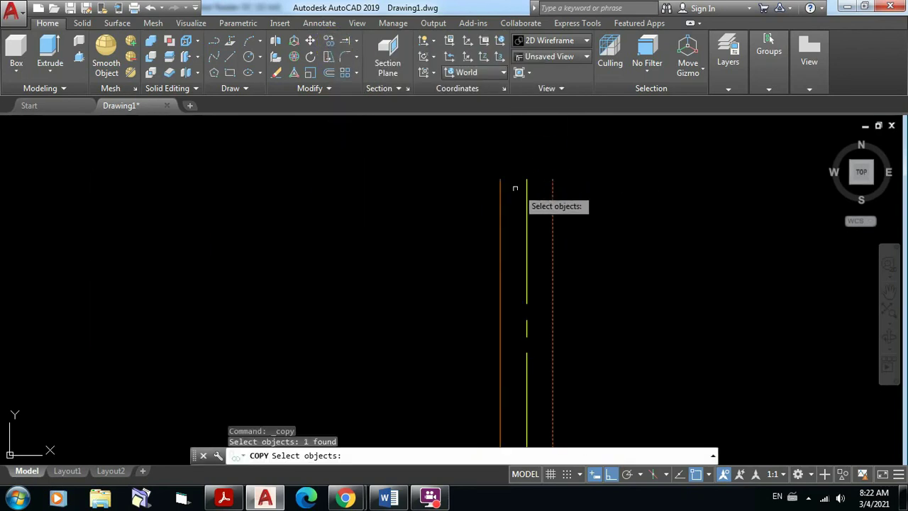
pyautogui.click(499, 194)
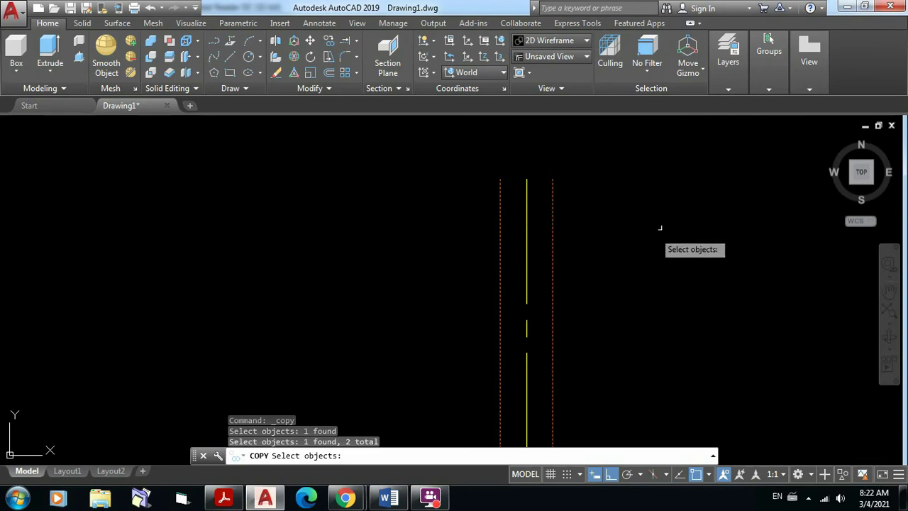
pyautogui.press('Return')
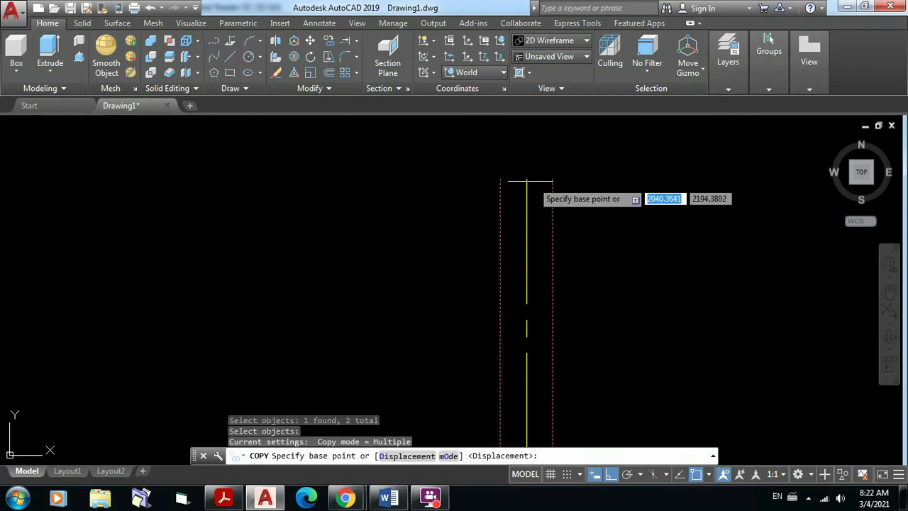
pyautogui.click(527, 180)
# Step: Place copies of the wall-line pair on the middle and left vertical axes
pyautogui.scroll(-3, 571, 190)
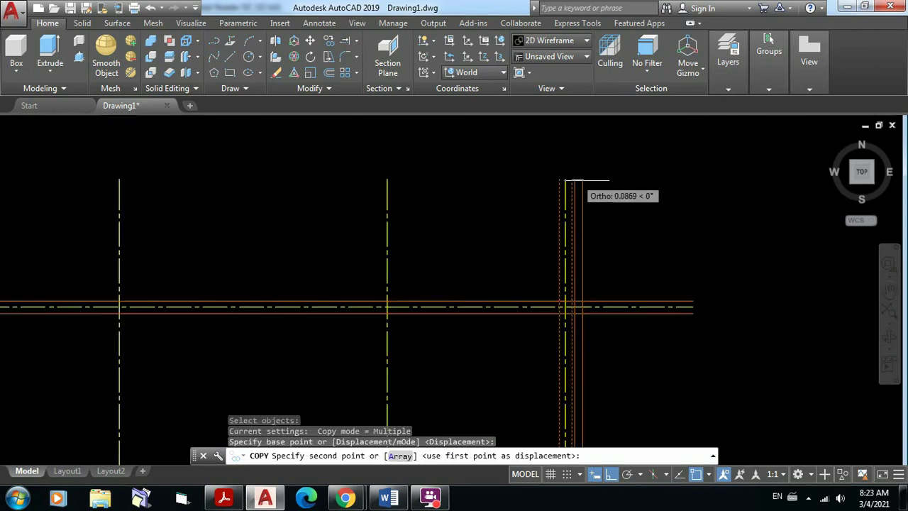
pyautogui.scroll(4, 511, 181)
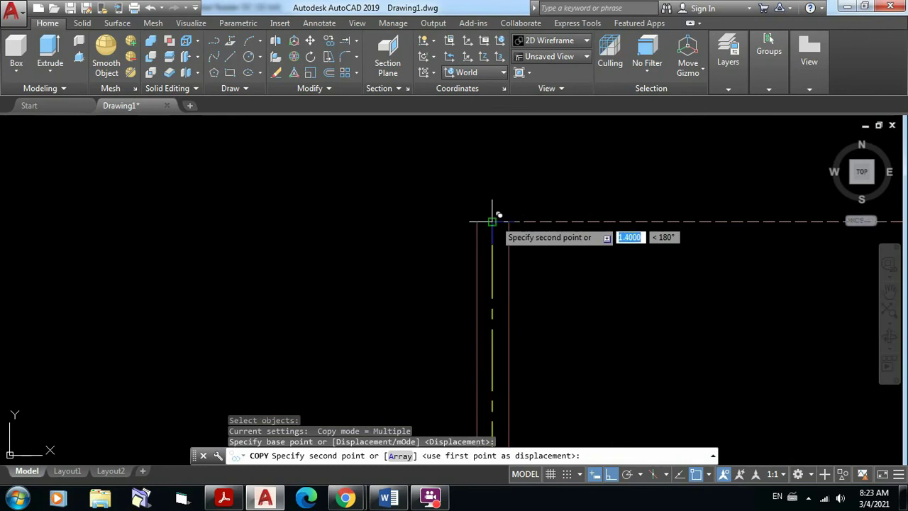
pyautogui.scroll(-3, 492, 206)
pyautogui.moveTo(572, 183)
pyautogui.mouseDown(button='middle')
pyautogui.moveTo(709, 205)
pyautogui.moveTo(701, 204)
pyautogui.mouseUp(button='middle')
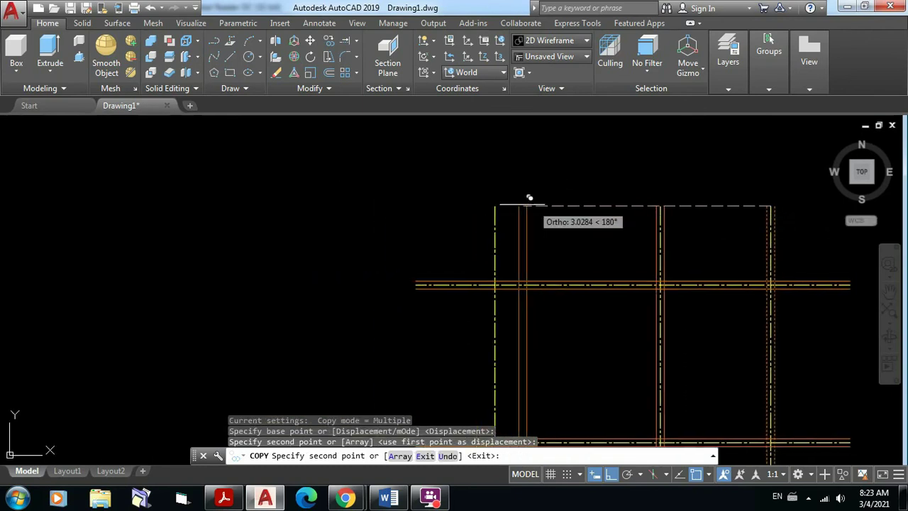
pyautogui.scroll(3, 515, 203)
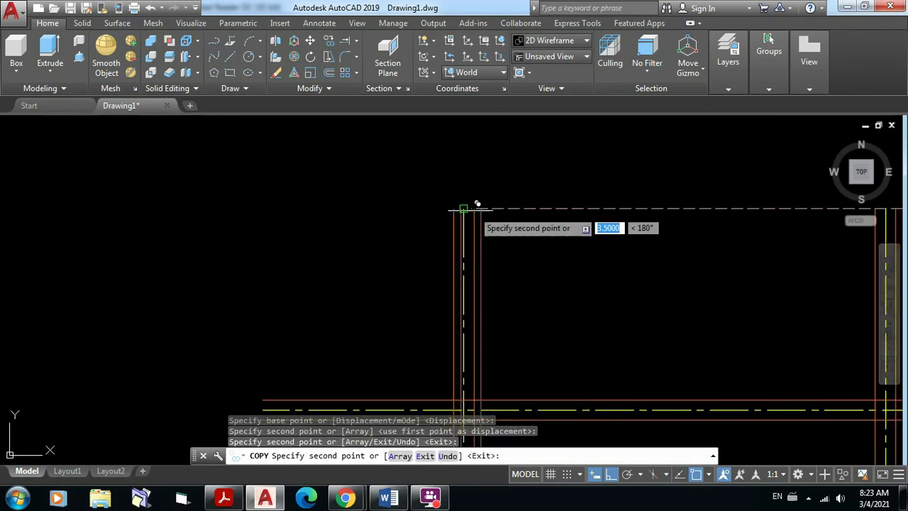
pyautogui.click(566, 163)
pyautogui.press('Return')
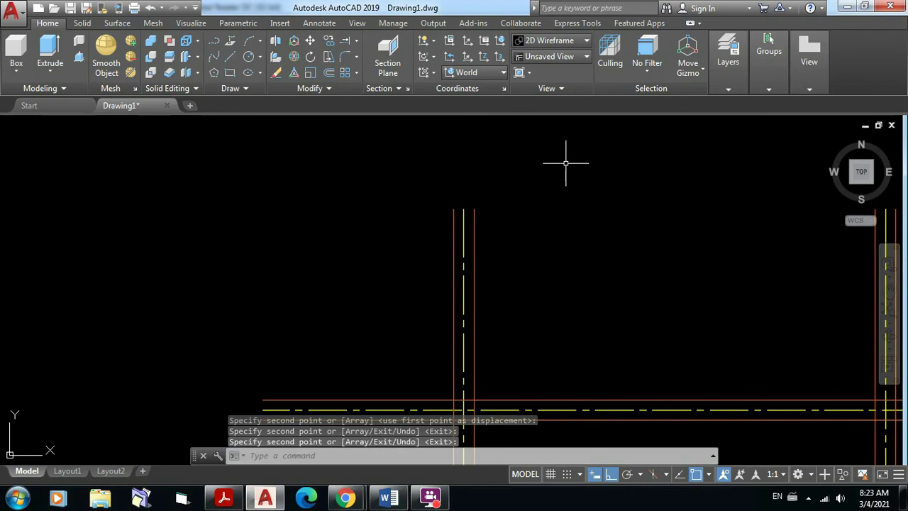
pyautogui.scroll(-3, 567, 155)
pyautogui.moveTo(564, 153); pyautogui.dragTo(440, 187, button='middle')
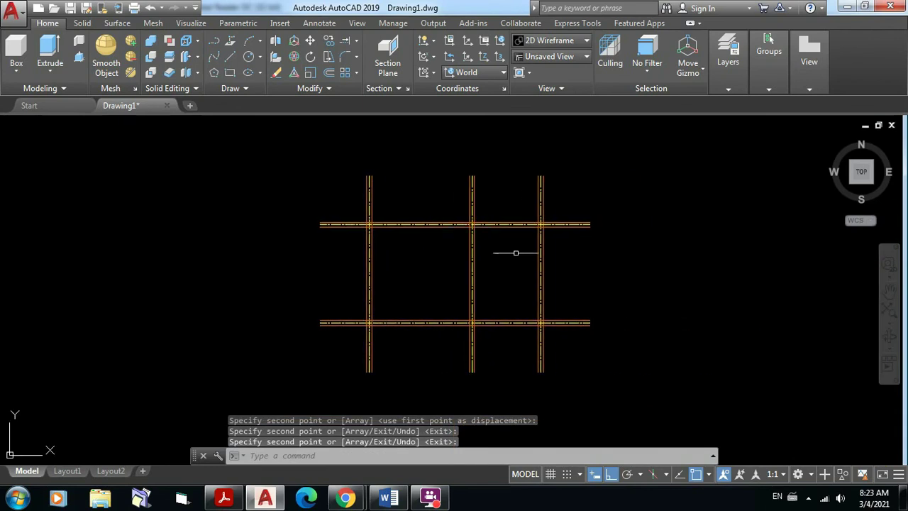
pyautogui.scroll(2, 518, 251)
pyautogui.moveTo(516, 253); pyautogui.dragTo(537, 254, button='middle')
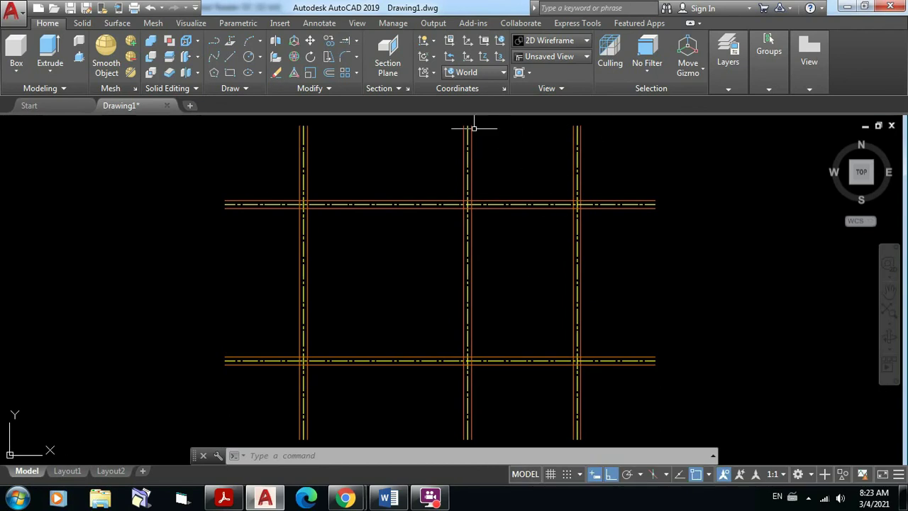
pyautogui.scroll(2, 504, 192)
pyautogui.moveTo(499, 196); pyautogui.dragTo(549, 253, button='middle')
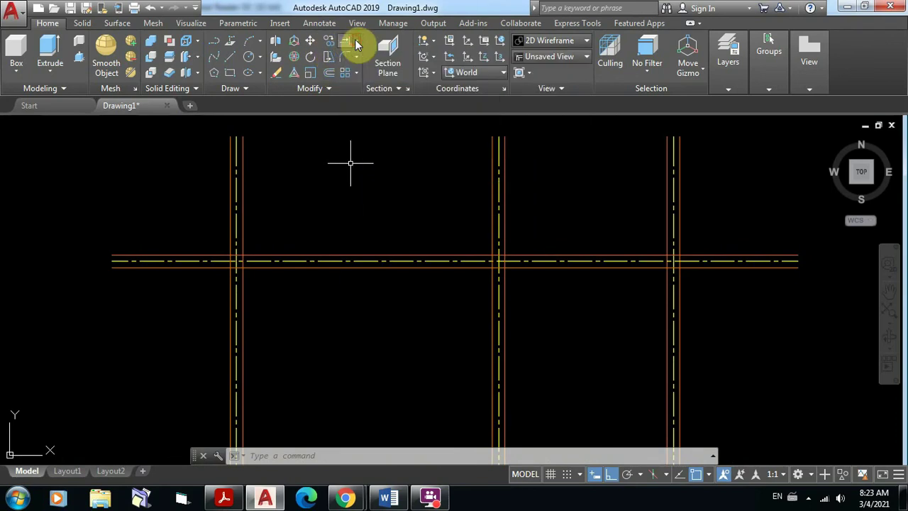
# Step: Start TRIM with the upper, lower, left and right wall lines as cutting edges
pyautogui.click(356, 41)
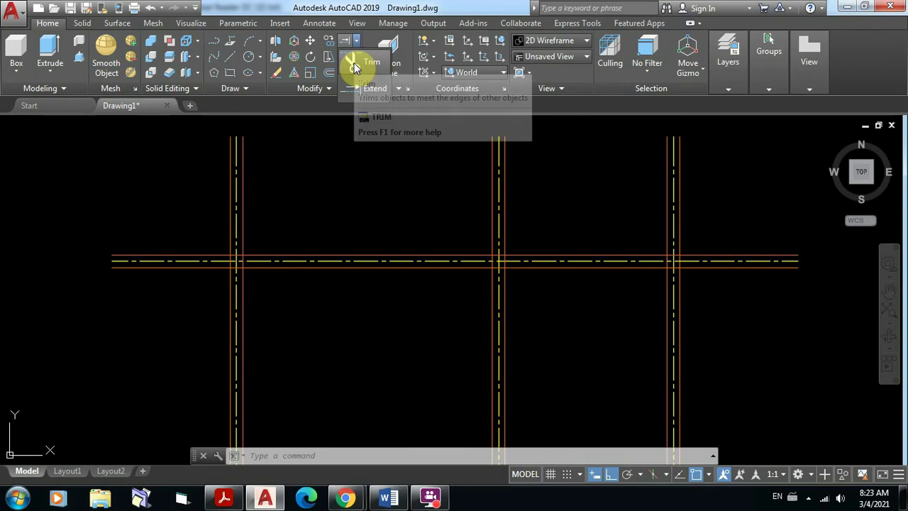
pyautogui.click(355, 64)
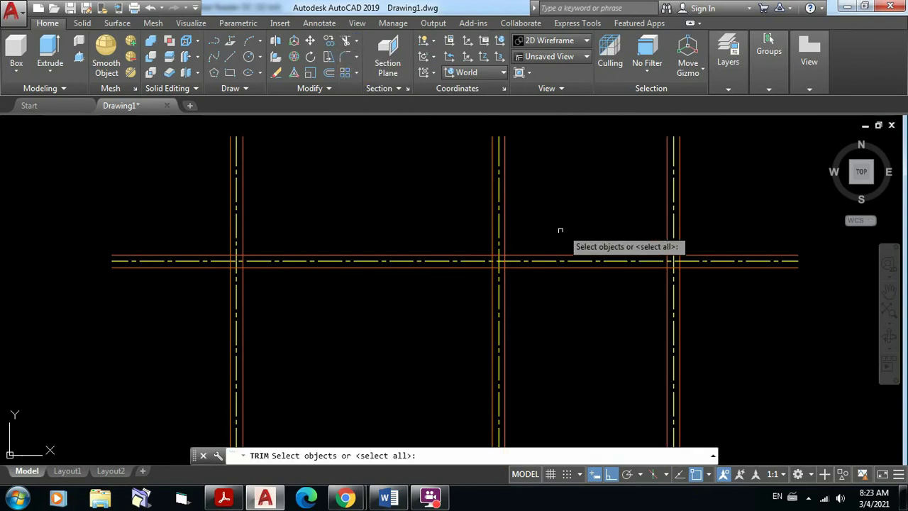
pyautogui.click(550, 255)
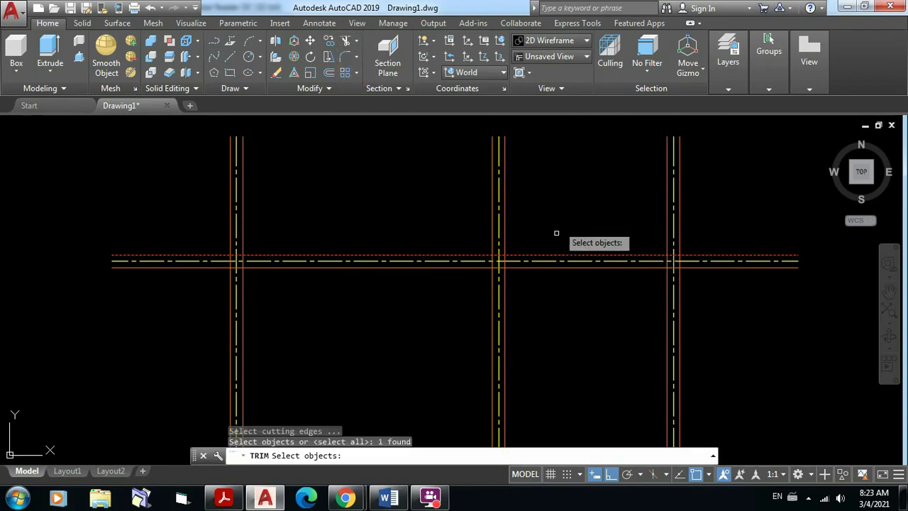
pyautogui.click(679, 281)
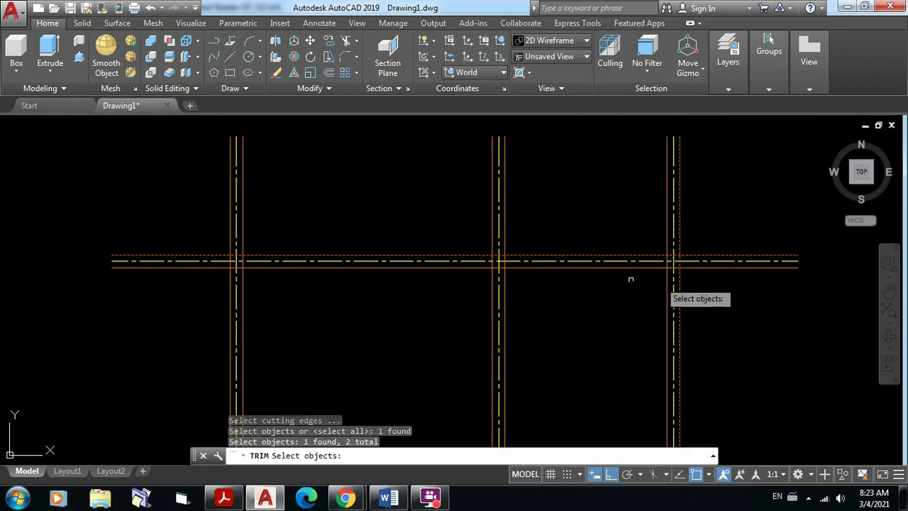
pyautogui.click(231, 283)
pyautogui.scroll(-2, 462, 232)
pyautogui.moveTo(462, 231); pyautogui.dragTo(452, 166, button='middle')
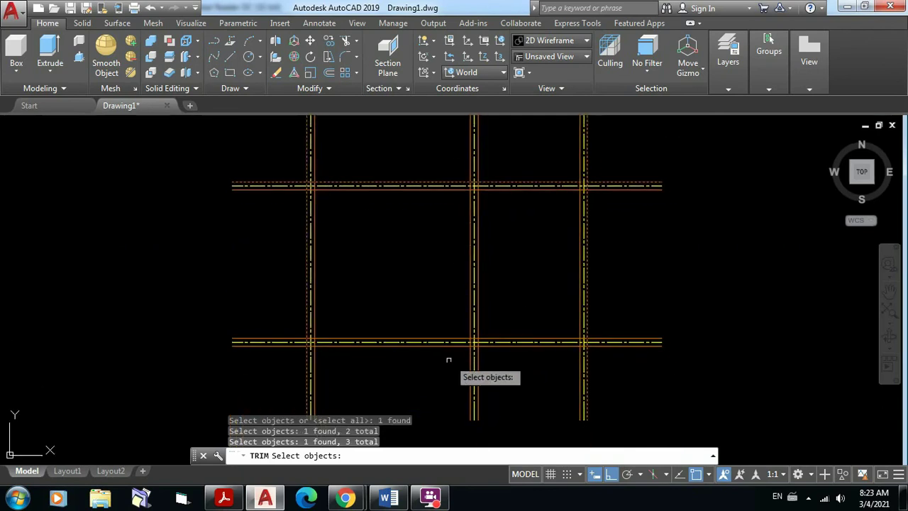
pyautogui.scroll(2, 449, 360)
pyautogui.click(448, 339)
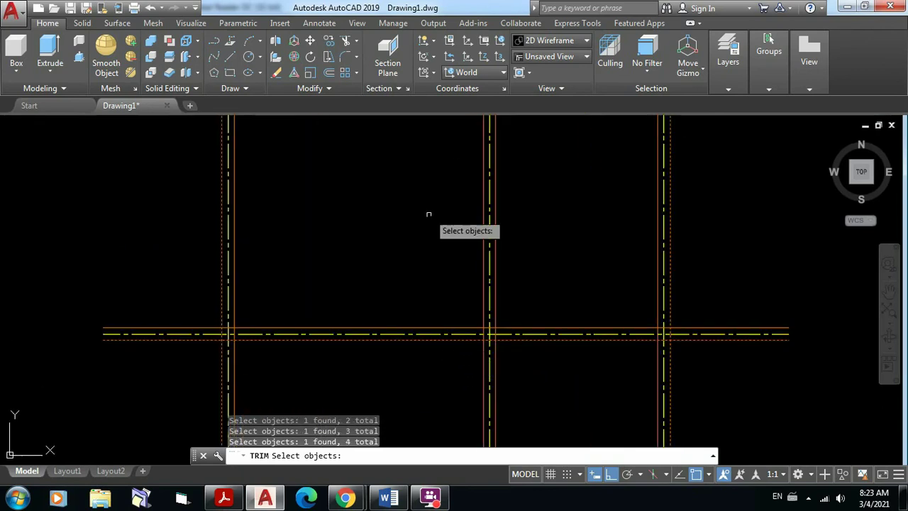
pyautogui.moveTo(428, 211); pyautogui.dragTo(419, 361, button='middle')
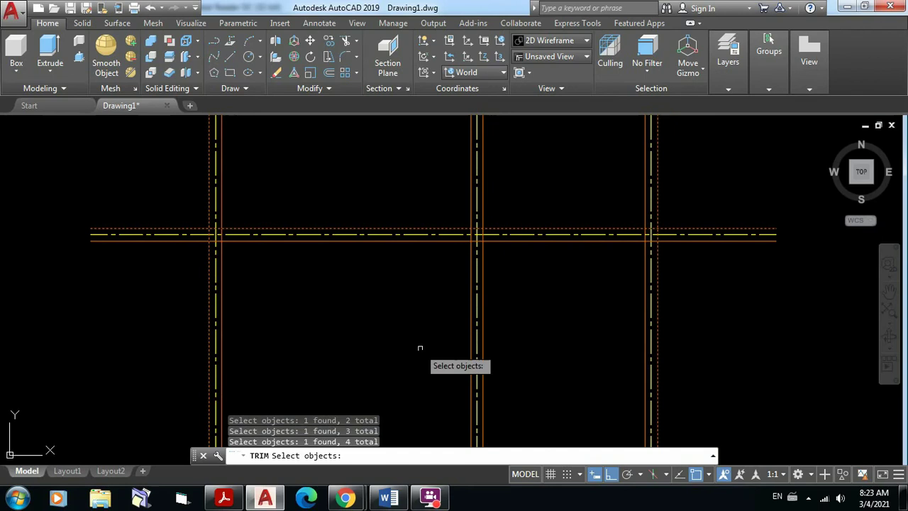
pyautogui.press('Return')
# Step: Trim the wall-line overhangs at the upper axis intersections
pyautogui.moveTo(594, 189); pyautogui.dragTo(553, 274, button='middle')
pyautogui.click(454, 201)
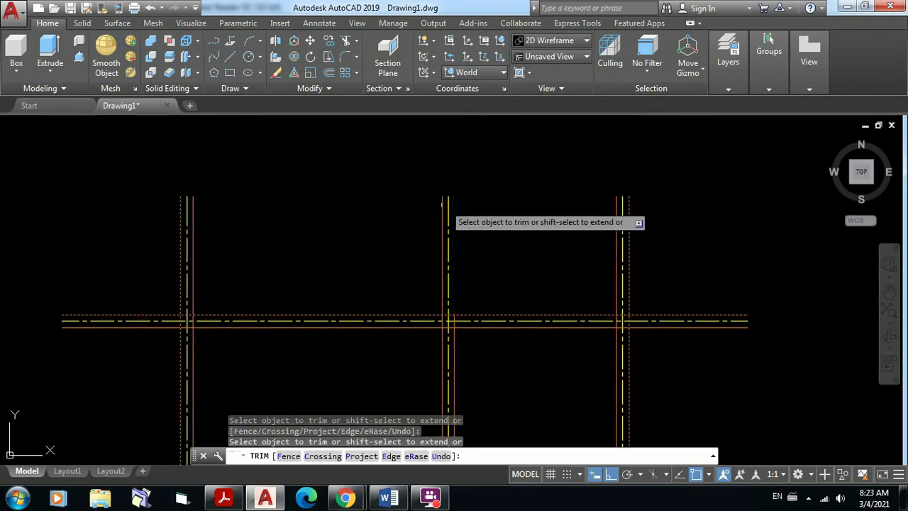
pyautogui.click(442, 203)
pyautogui.click(193, 203)
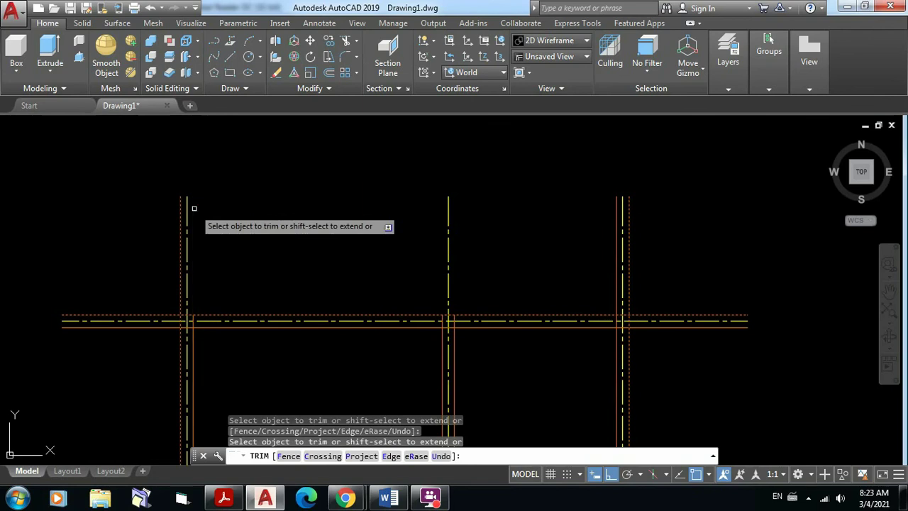
pyautogui.click(181, 208)
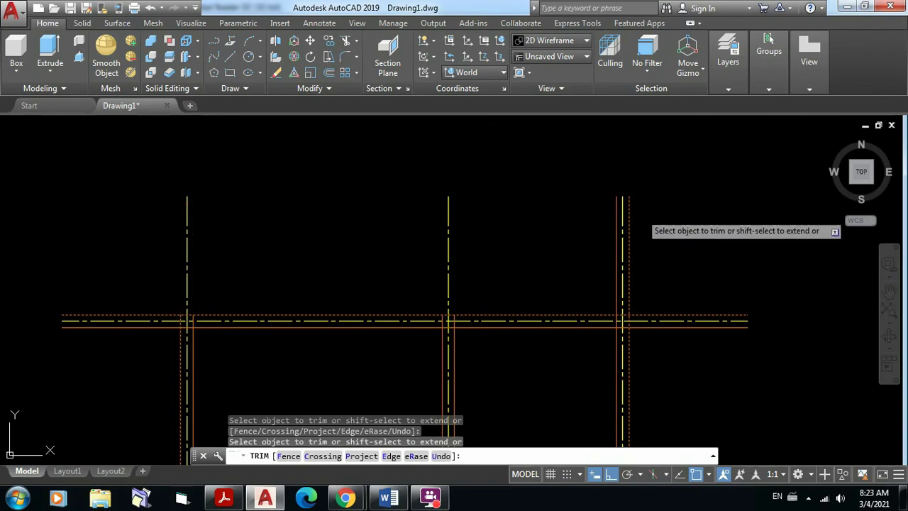
pyautogui.click(638, 204)
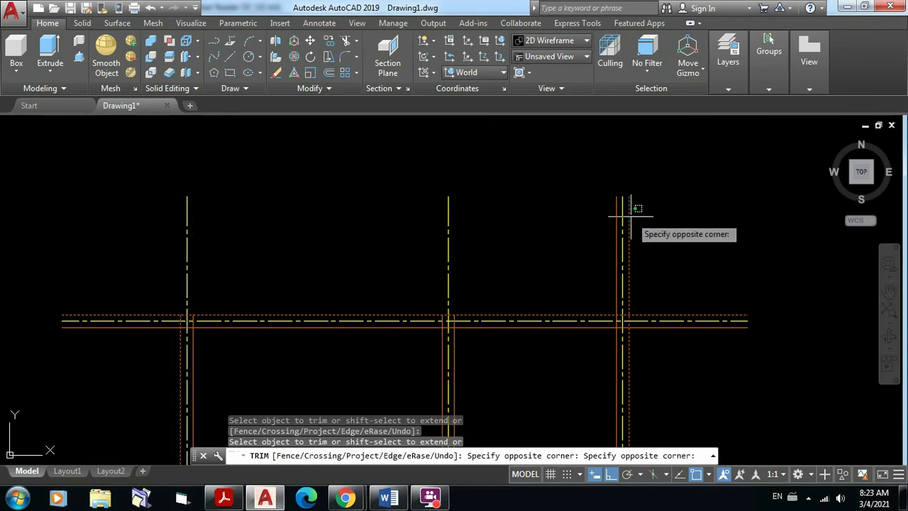
pyautogui.click(629, 214)
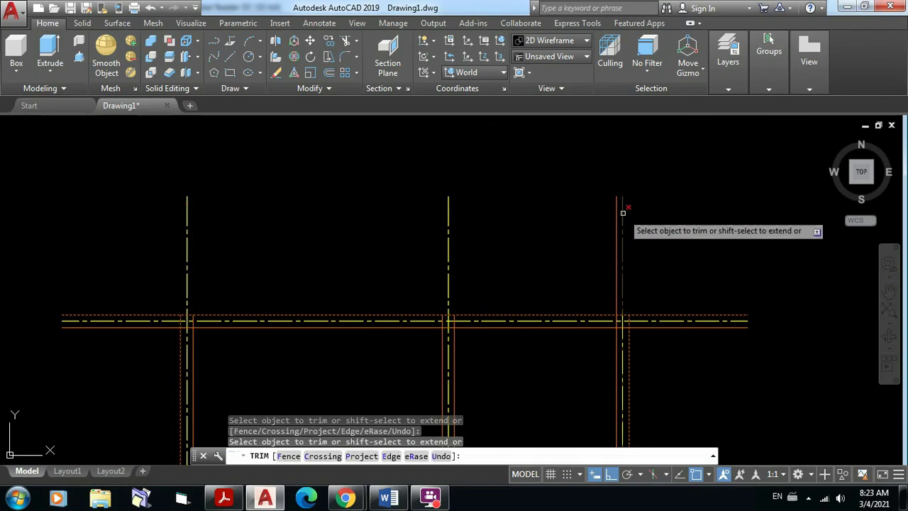
pyautogui.click(617, 230)
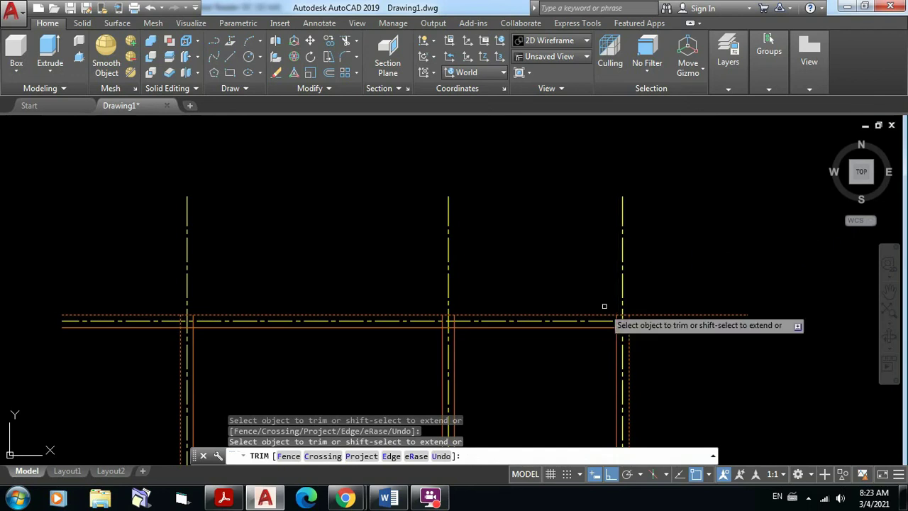
pyautogui.click(698, 315)
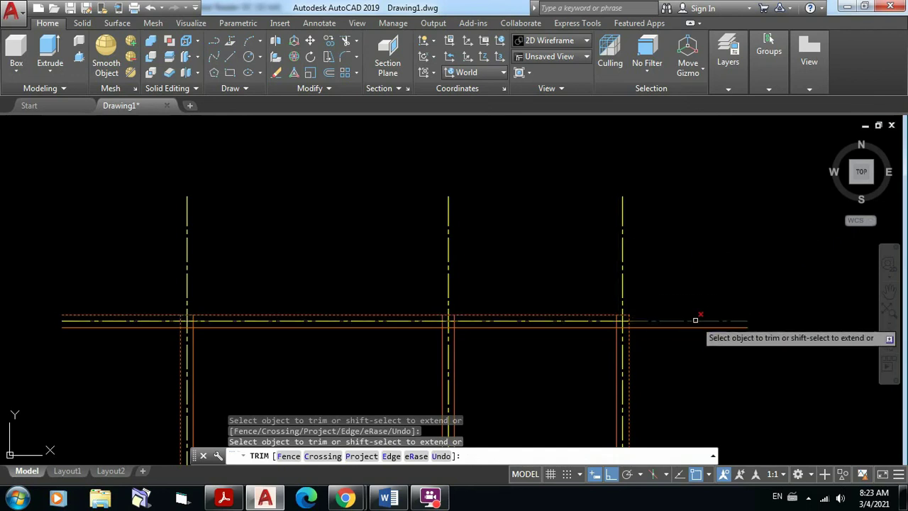
# Step: Trim the remaining overhangs at the lower right, middle and left intersections, then end the trim
pyautogui.moveTo(661, 248); pyautogui.dragTo(635, 88, button='middle')
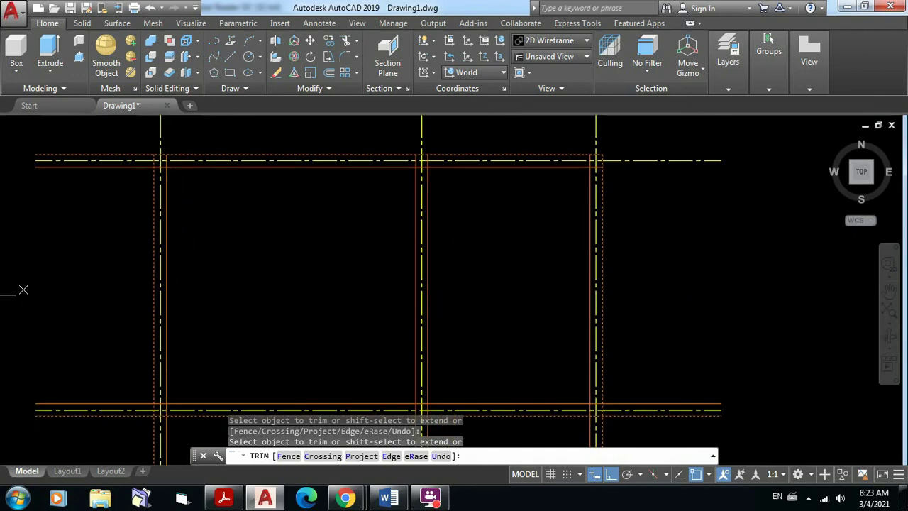
pyautogui.moveTo(668, 342)
pyautogui.mouseDown(button='middle')
pyautogui.moveTo(672, 264)
pyautogui.moveTo(714, 252)
pyautogui.mouseUp(button='middle')
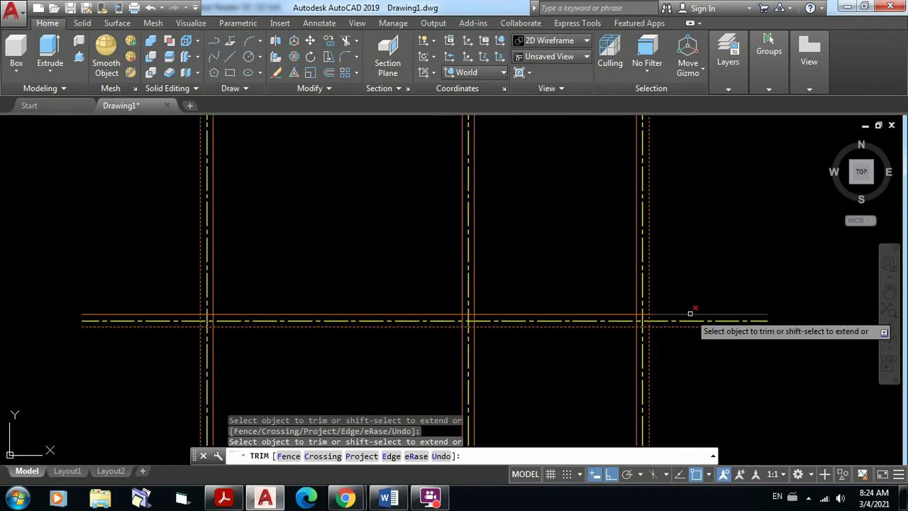
pyautogui.click(690, 326)
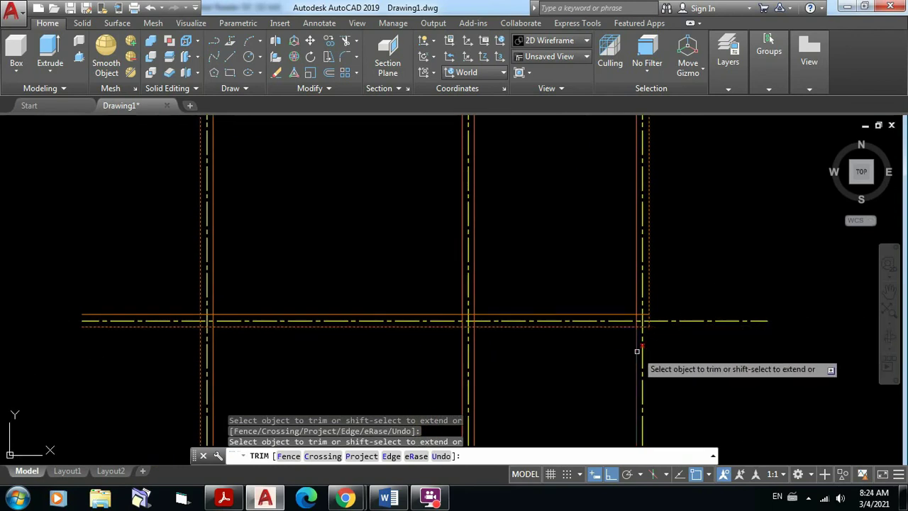
pyautogui.click(638, 351)
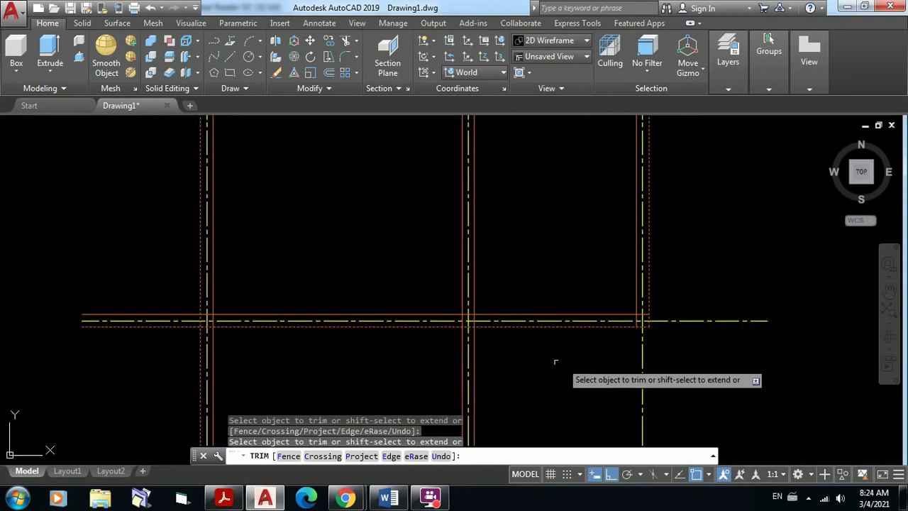
pyautogui.click(472, 351)
pyautogui.click(463, 351)
pyautogui.moveTo(580, 350); pyautogui.dragTo(781, 308, button='middle')
pyautogui.moveTo(509, 304); pyautogui.dragTo(504, 304, button='middle')
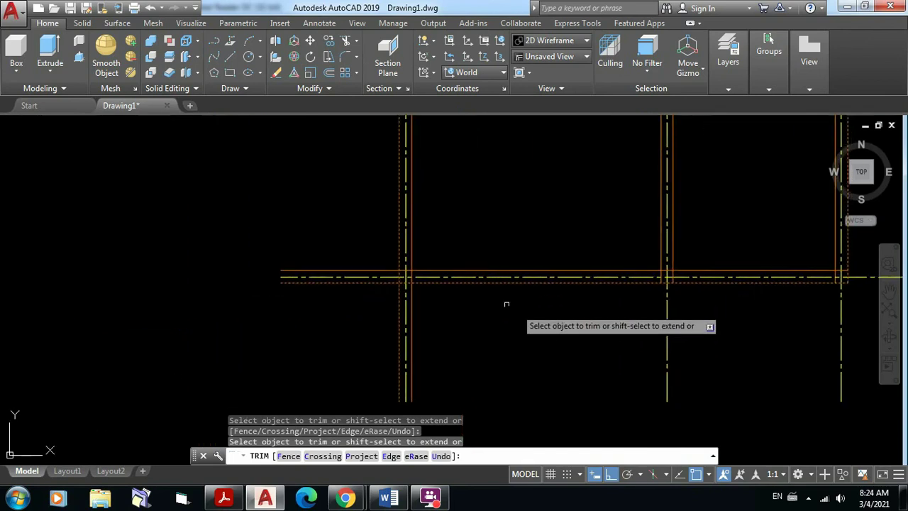
pyautogui.click(409, 292)
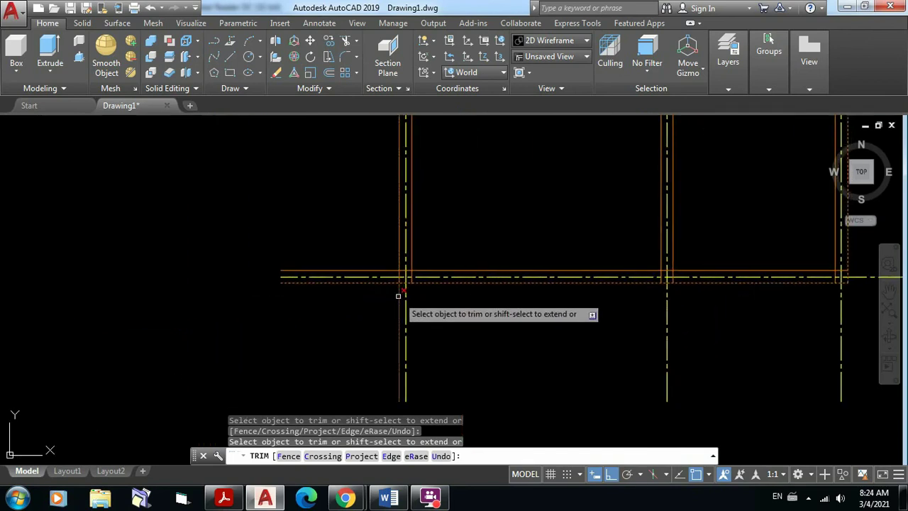
pyautogui.click(399, 295)
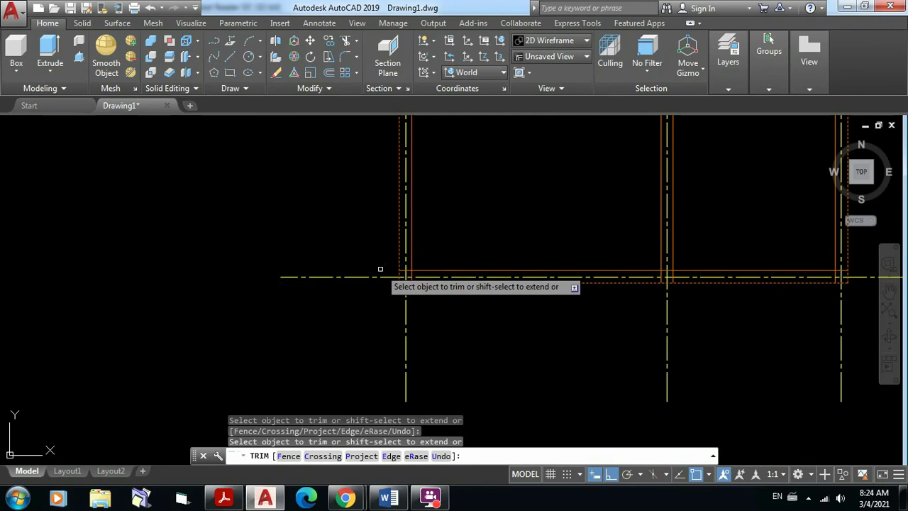
pyautogui.moveTo(525, 235); pyautogui.dragTo(540, 440, button='middle')
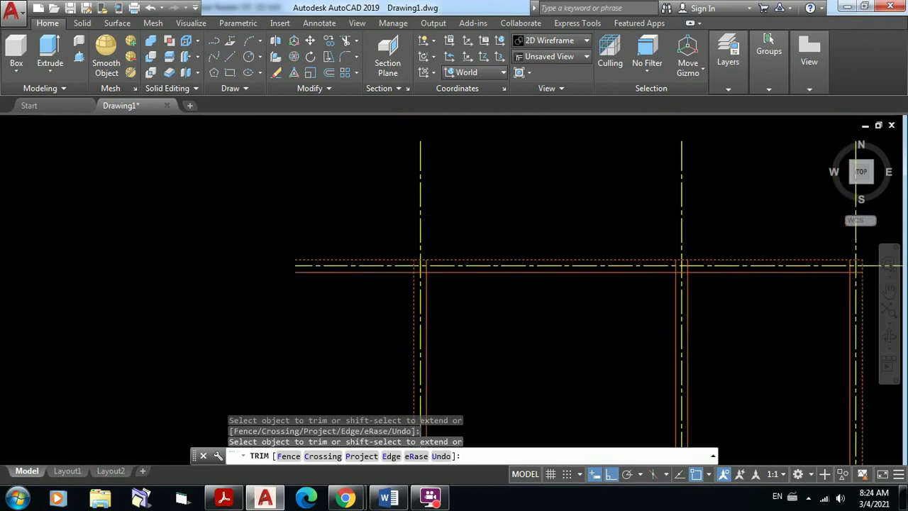
pyautogui.click(391, 271)
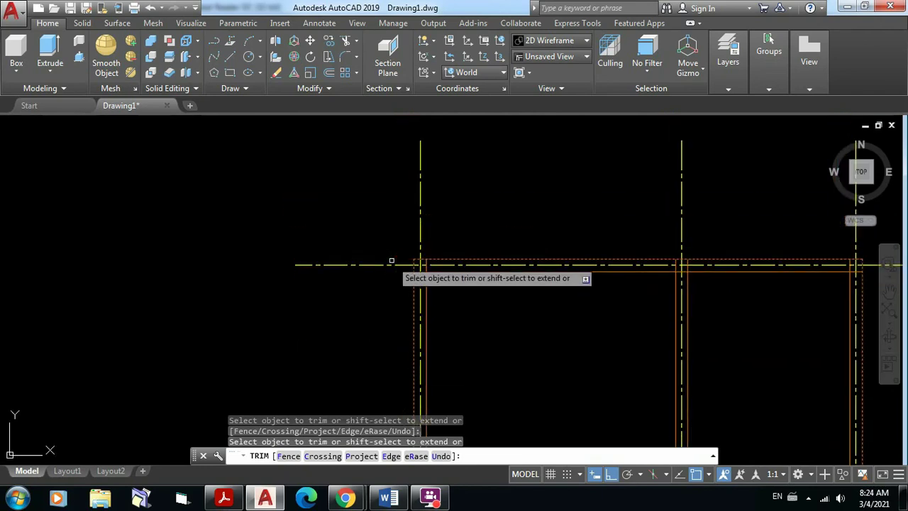
pyautogui.press('Return')
pyautogui.scroll(-4, 664, 227)
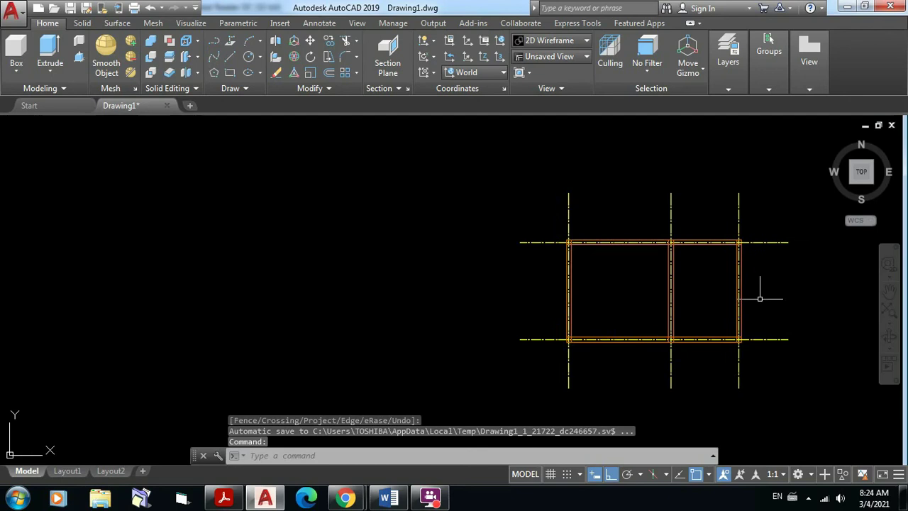
pyautogui.moveTo(760, 298); pyautogui.dragTo(581, 306, button='middle')
pyautogui.scroll(2, 550, 303)
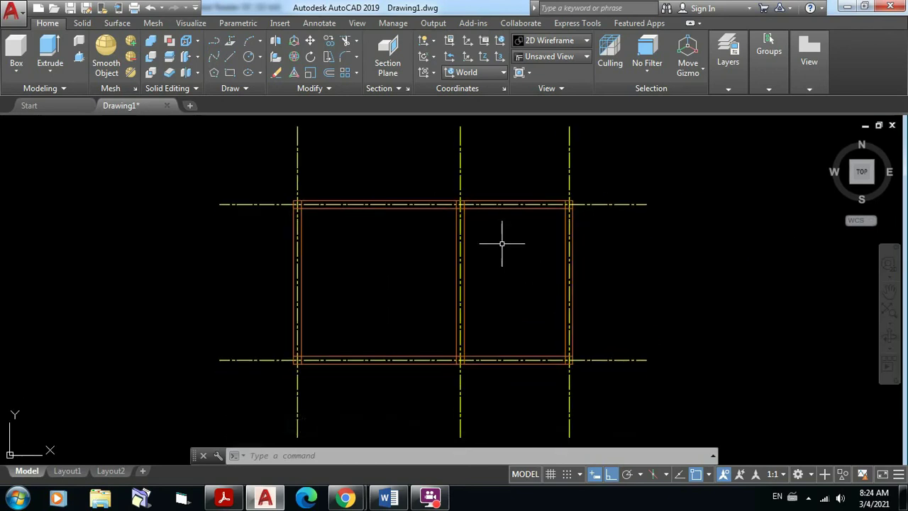
pyautogui.moveTo(499, 190)
pyautogui.mouseDown(button='middle')
pyautogui.moveTo(523, 206)
pyautogui.moveTo(532, 268)
pyautogui.mouseUp(button='middle')
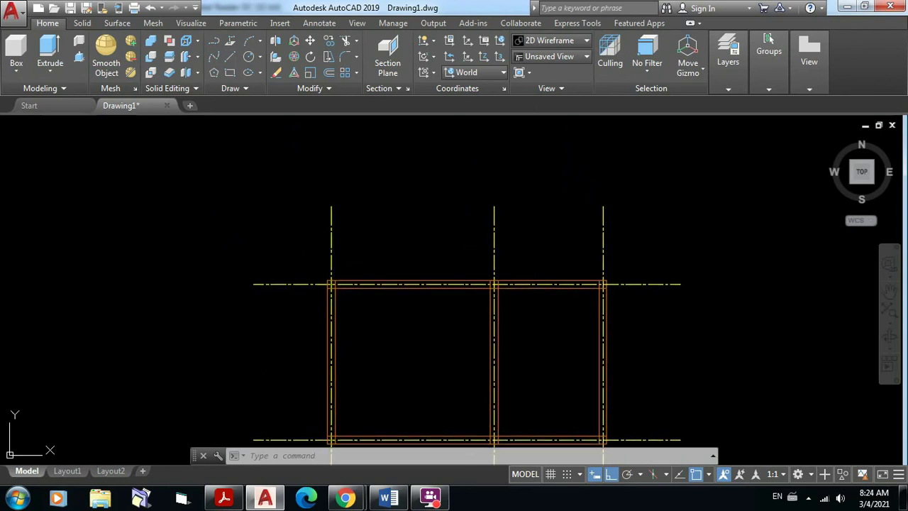
pyautogui.click(264, 499)
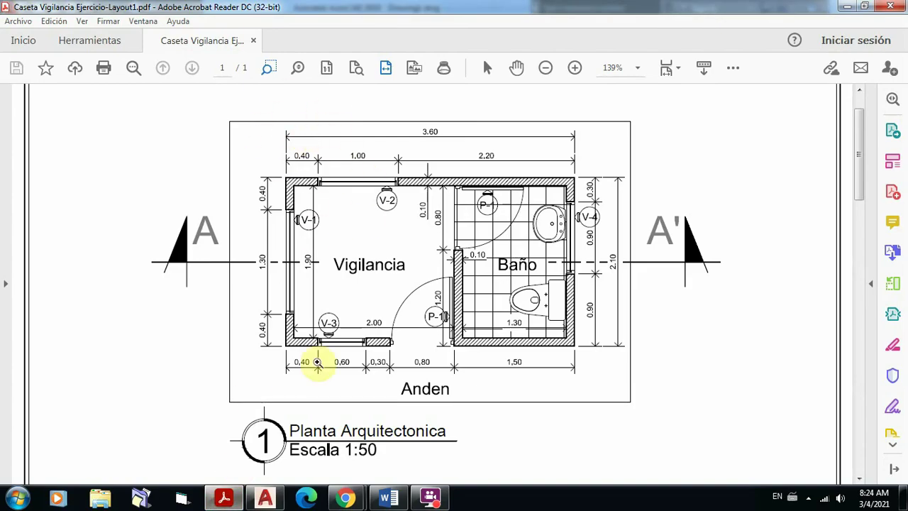
# Step: Switch to the Hand tool to pan around the guard-booth plan PDF
pyautogui.press('Escape')
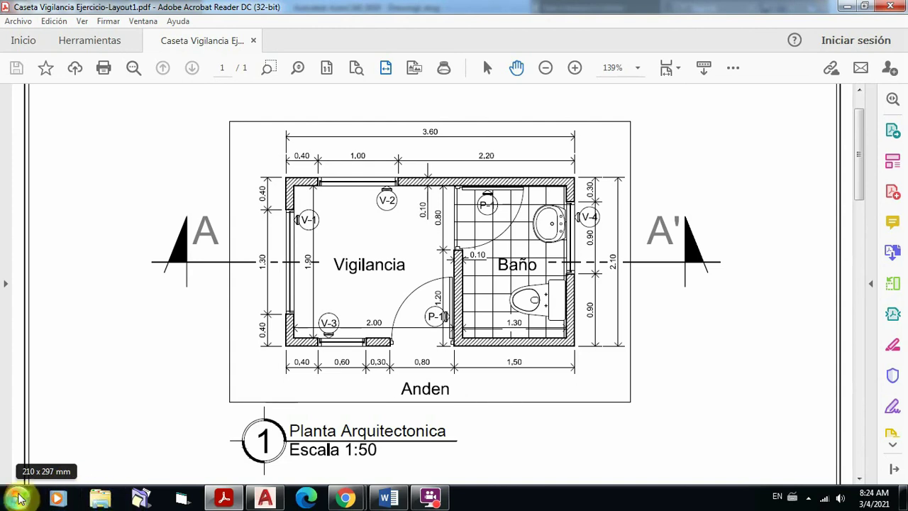
# Step: Open Planos Arquitectonicos-Layout1.pdf from E:\Varios\Interpretacion de Planos in Acrobat Reader
pyautogui.click(105, 501)
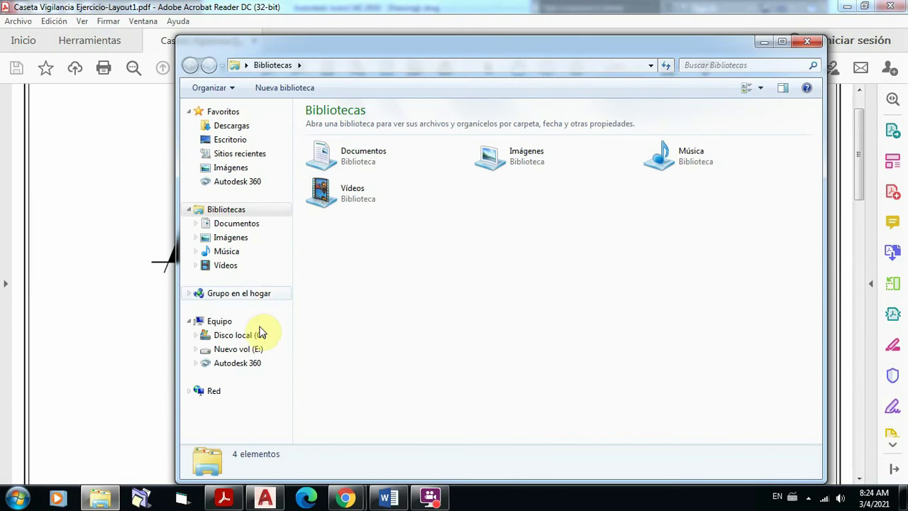
pyautogui.click(251, 349)
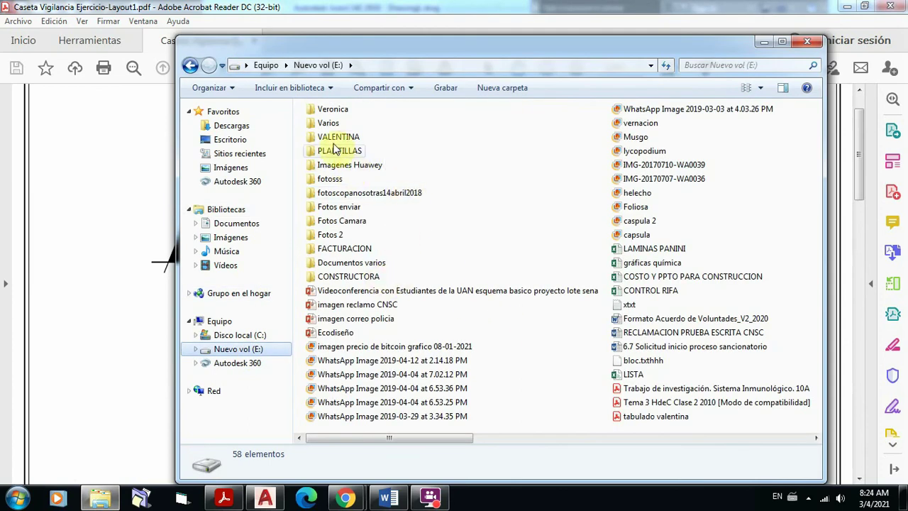
pyautogui.doubleClick(328, 123)
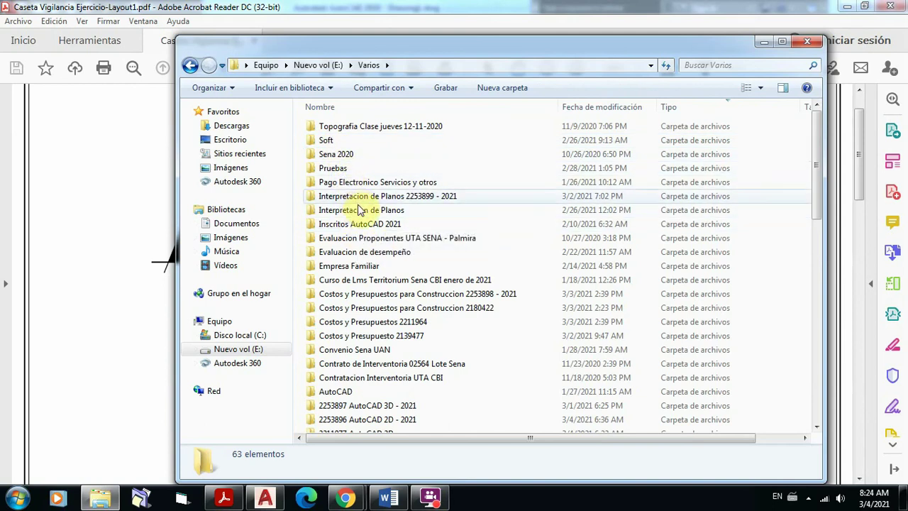
pyautogui.doubleClick(359, 210)
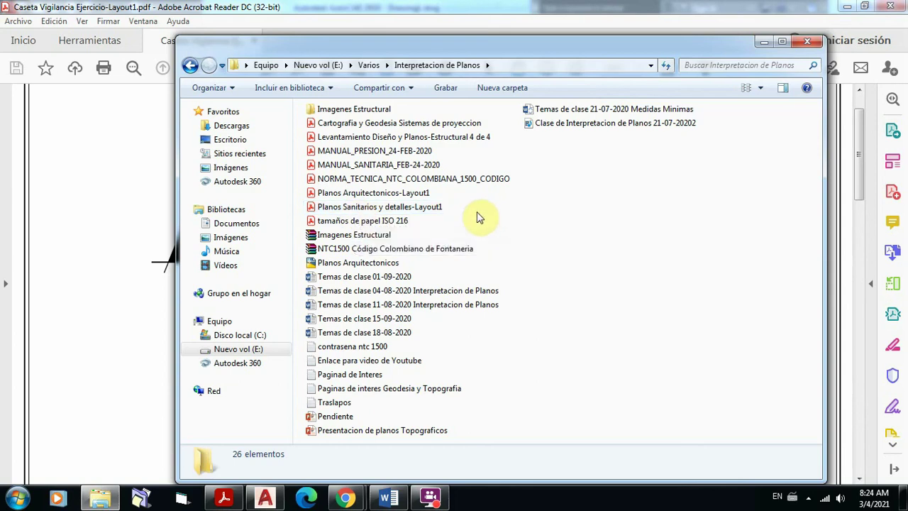
pyautogui.doubleClick(378, 194)
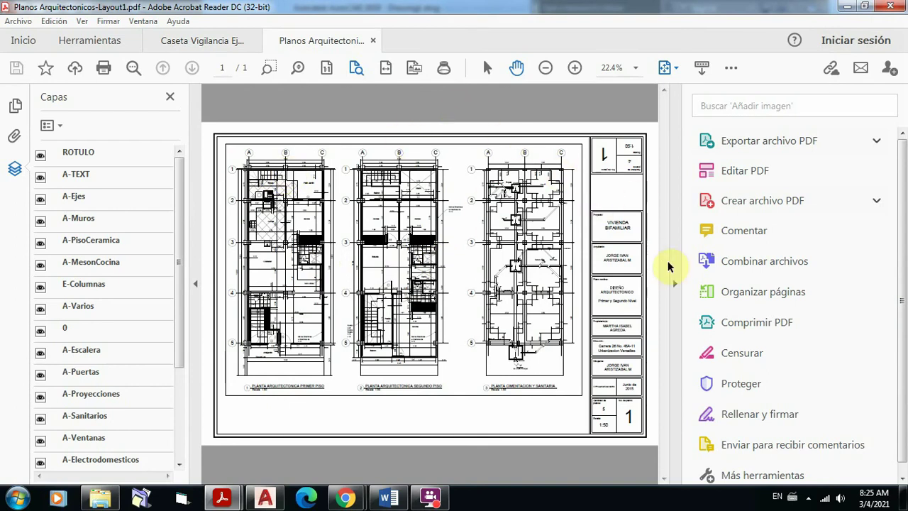
# Step: Hide the side panes, marquee-zoom into the first plan's gridline A–B/1 corner, and show the Layers panel
pyautogui.click(195, 282)
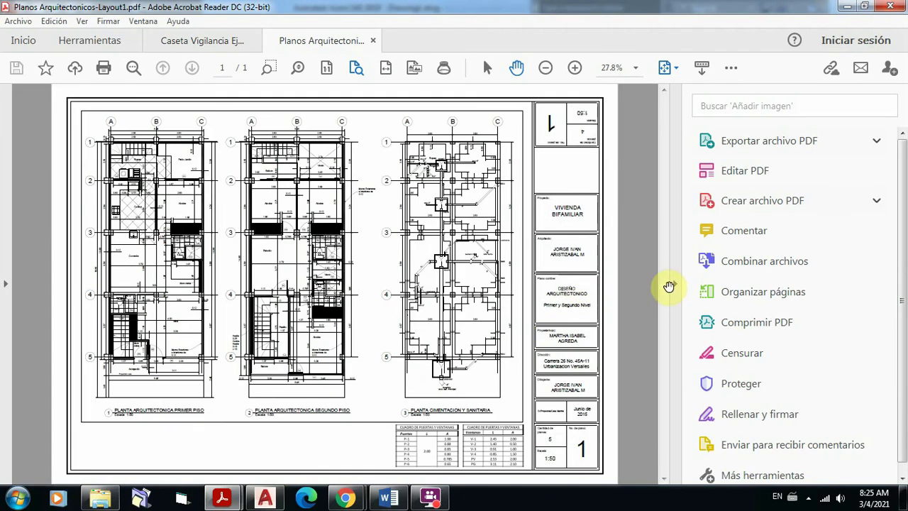
pyautogui.click(678, 287)
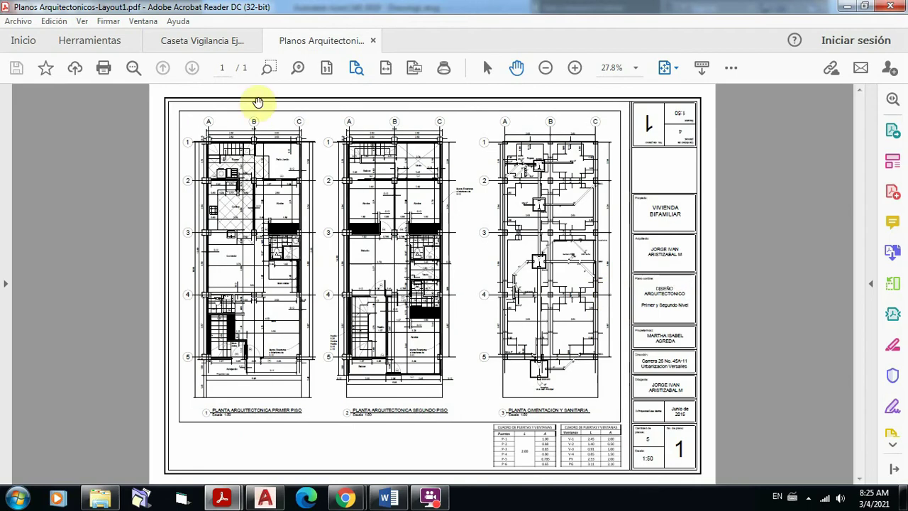
pyautogui.click(270, 67)
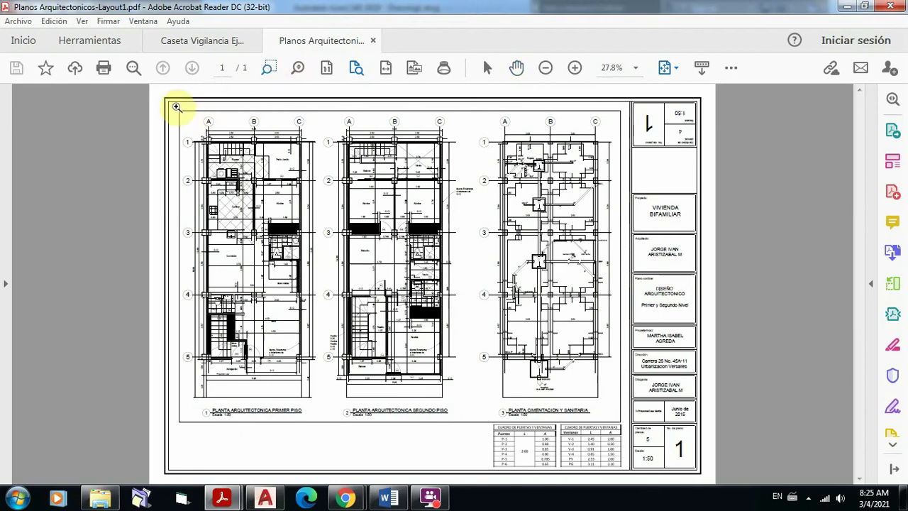
pyautogui.moveTo(176, 107); pyautogui.dragTo(323, 211)
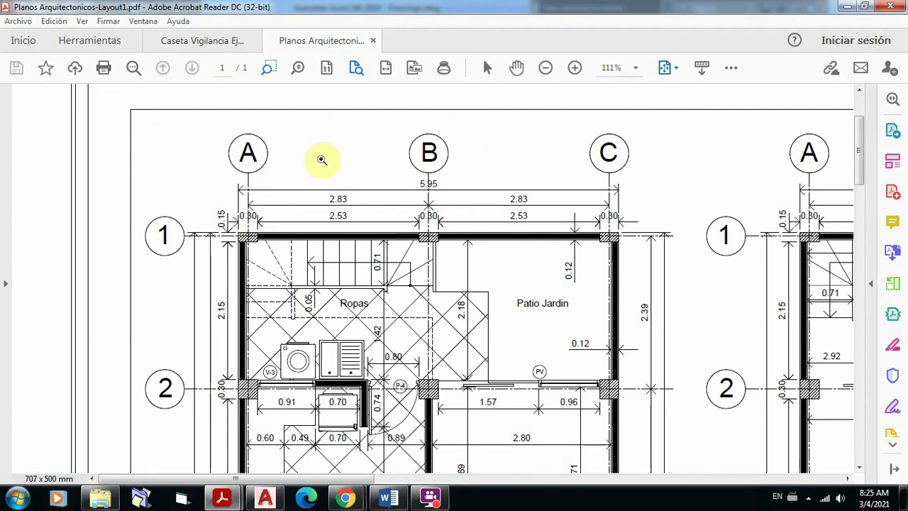
pyautogui.moveTo(115, 97); pyautogui.dragTo(696, 345)
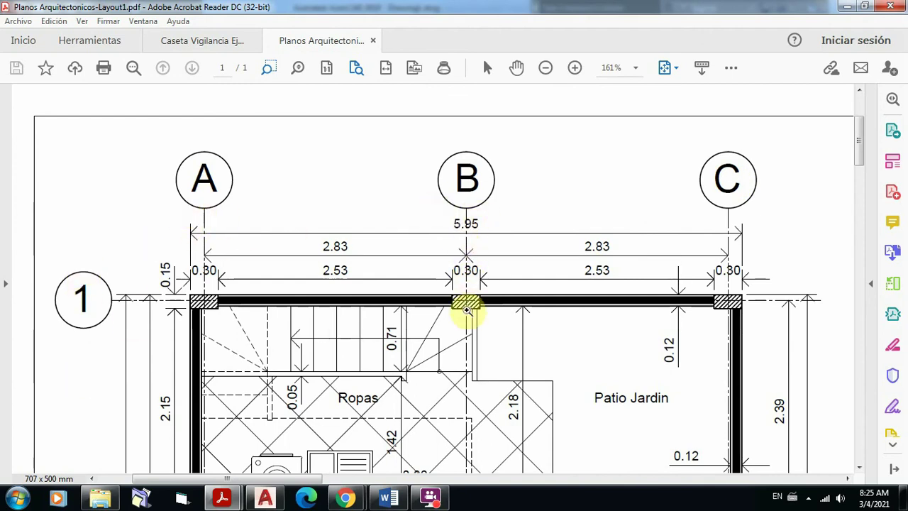
pyautogui.click(7, 285)
pyautogui.click(14, 173)
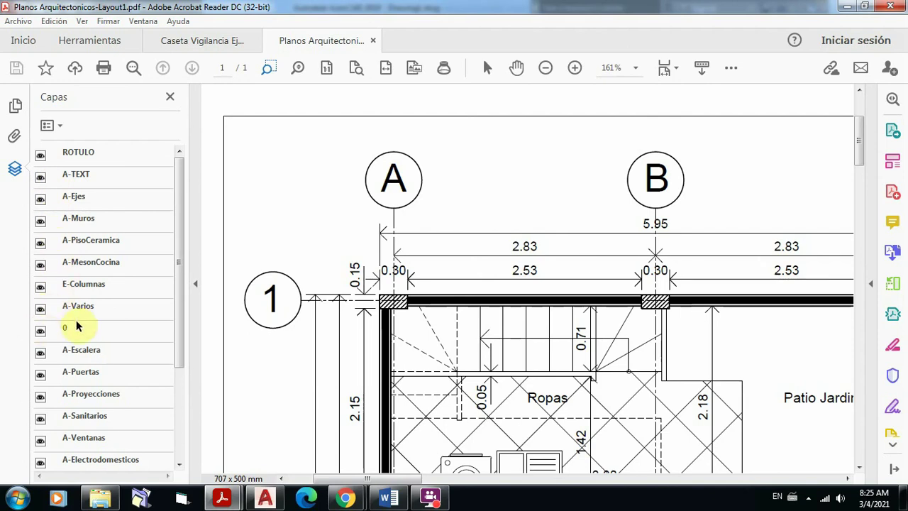
# Step: Hide the A-COTA and A-Muros layers and zoom in on gridlines A and B near Ropas
pyautogui.moveTo(178, 341); pyautogui.dragTo(170, 448)
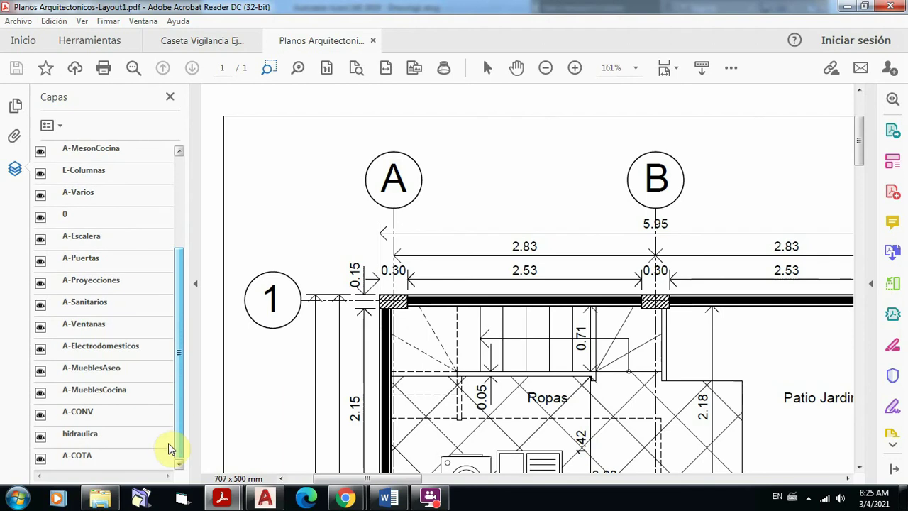
pyautogui.click(41, 457)
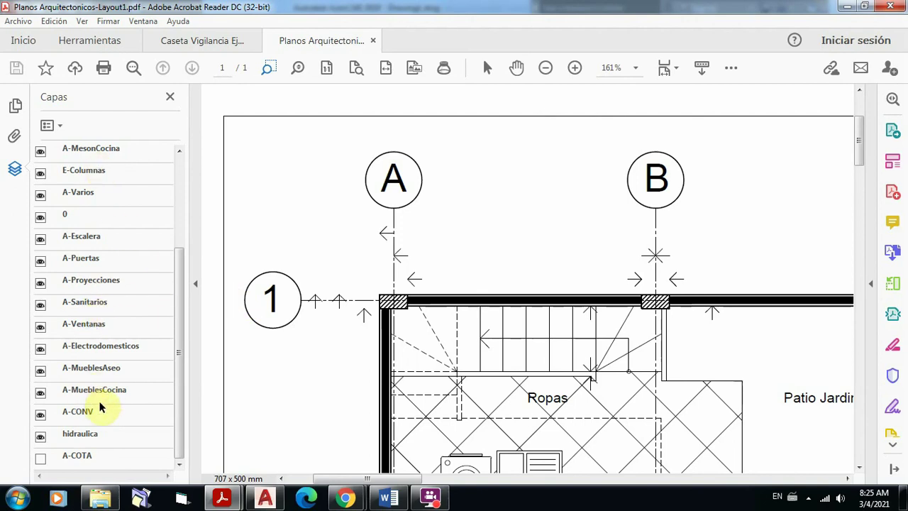
pyautogui.moveTo(176, 377); pyautogui.dragTo(183, 263)
pyautogui.click(41, 222)
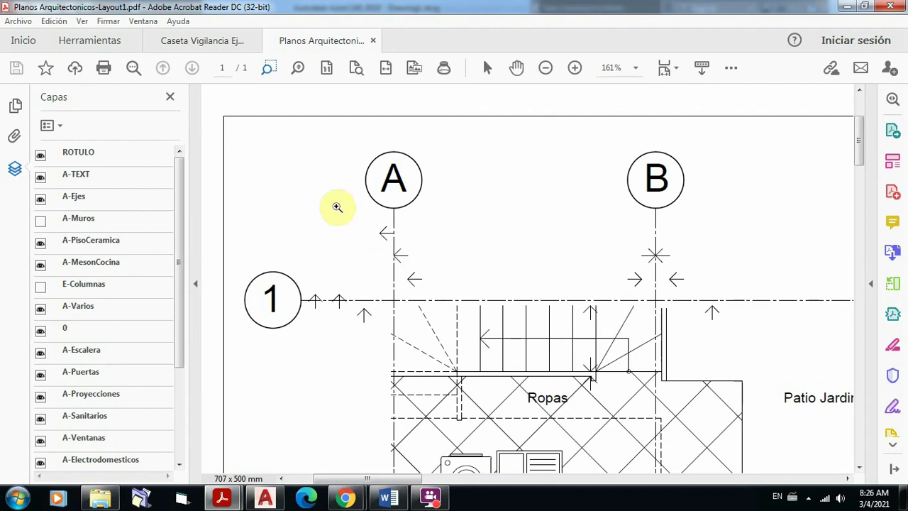
pyautogui.moveTo(238, 173); pyautogui.dragTo(737, 399)
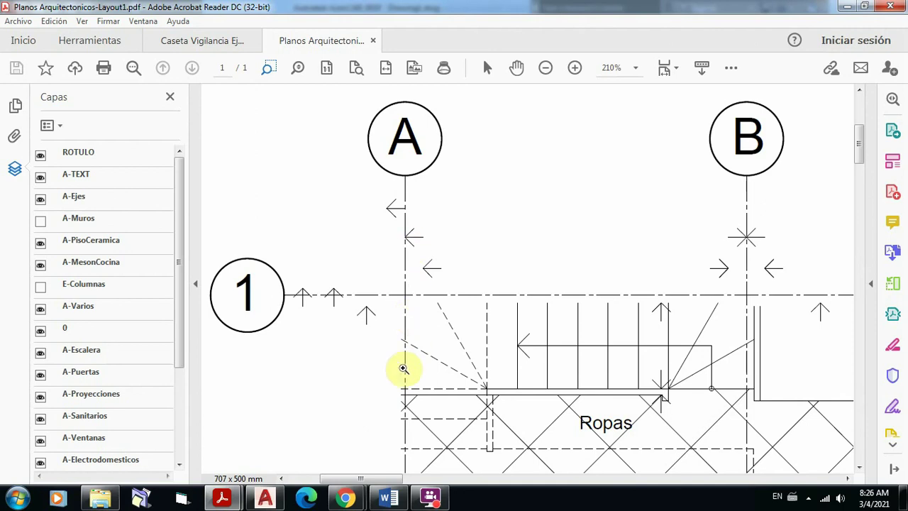
pyautogui.moveTo(673, 158); pyautogui.dragTo(803, 410)
pyautogui.scroll(-3, 554, 227)
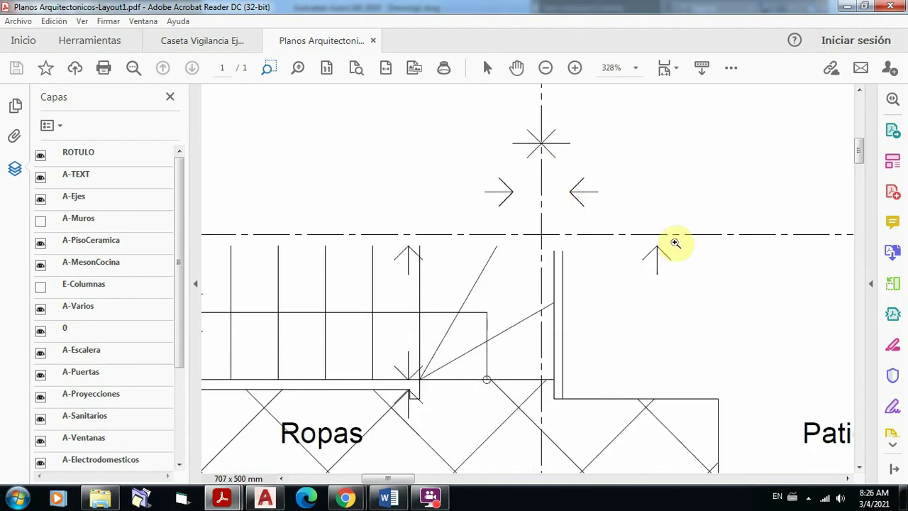
pyautogui.moveTo(280, 203); pyautogui.dragTo(770, 292)
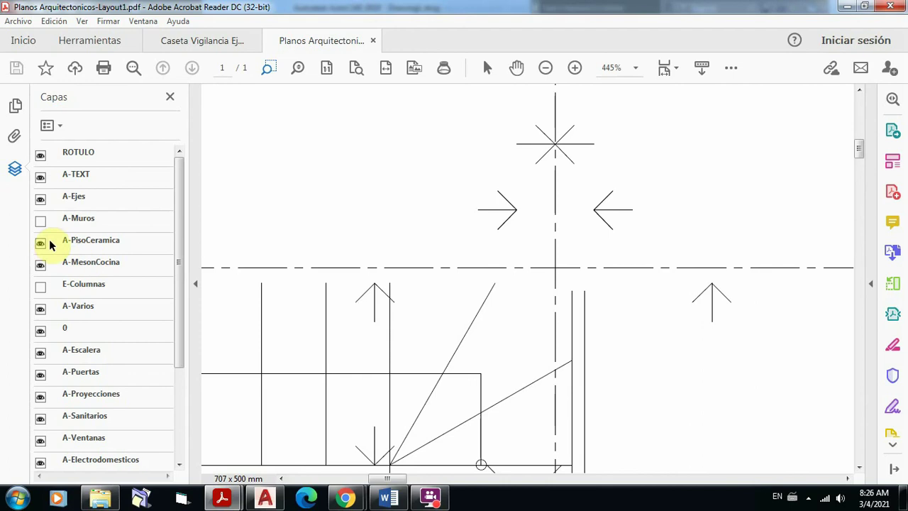
# Step: Turn A-Muros, E-Columnas and A-COTA back on, then collapse the layers panel
pyautogui.click(40, 221)
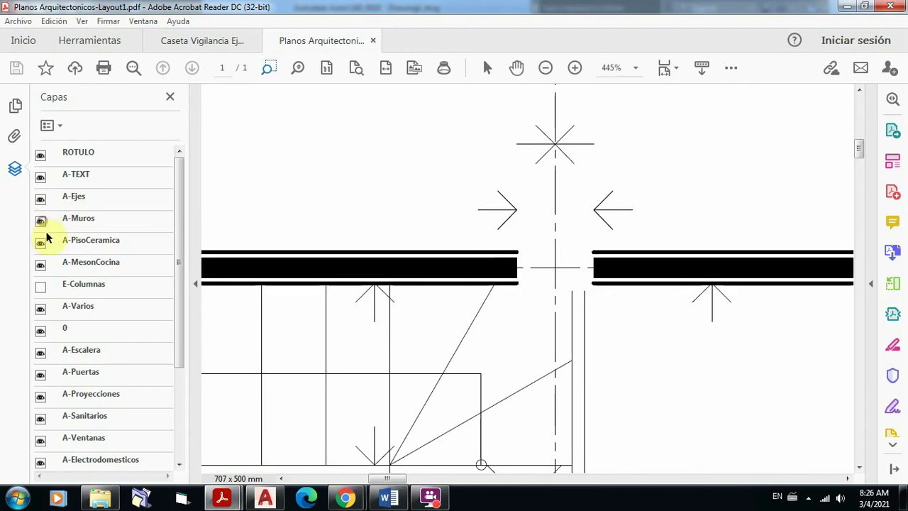
pyautogui.click(40, 287)
pyautogui.scroll(-1, 152, 333)
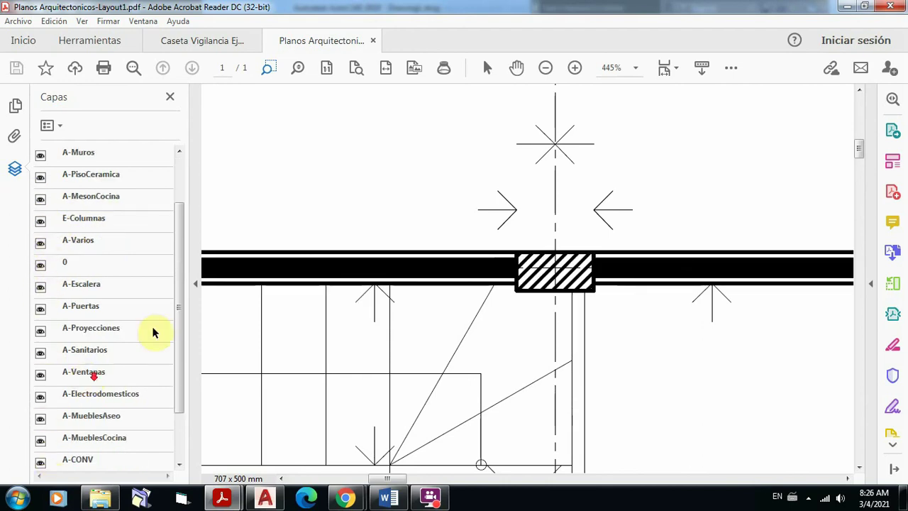
pyautogui.moveTo(182, 305); pyautogui.dragTo(197, 423)
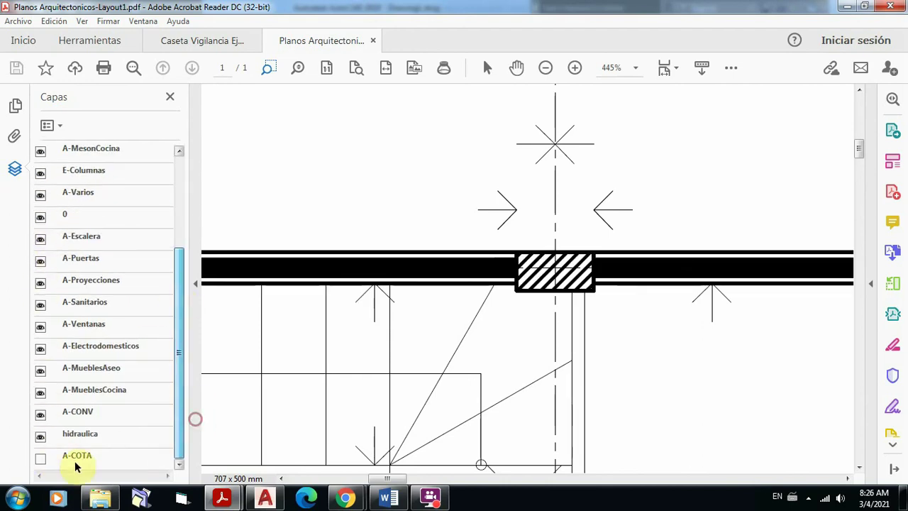
pyautogui.click(40, 458)
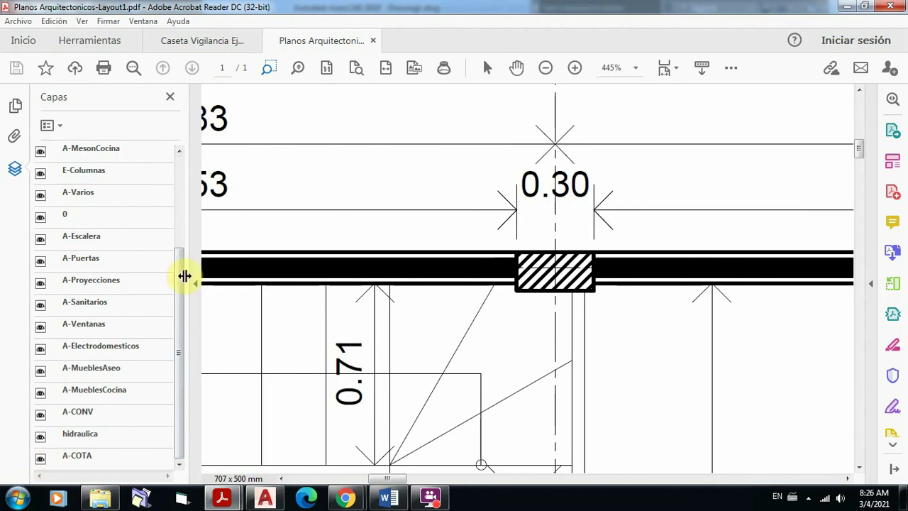
pyautogui.click(196, 283)
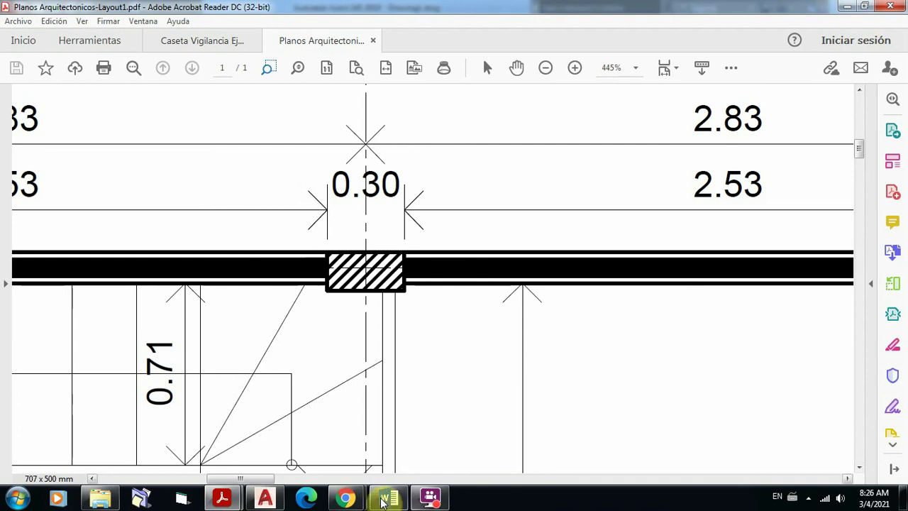
# Step: Bring AutoCAD's Drawing1 to the front and frame the wall plan over the axis grid
pyautogui.click(265, 501)
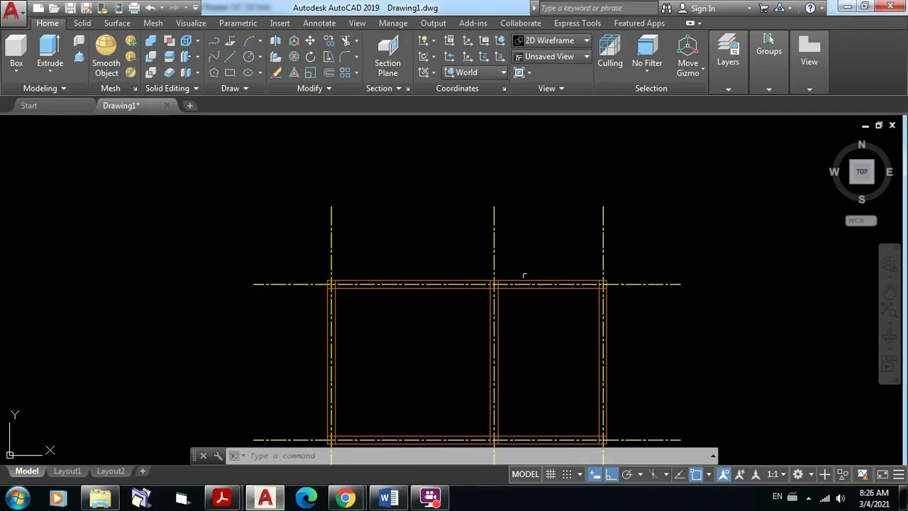
pyautogui.scroll(-3, 525, 275)
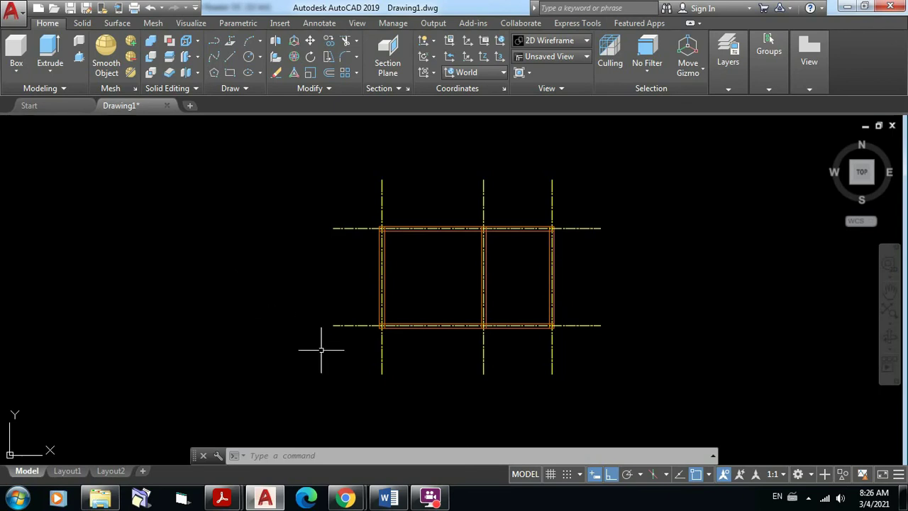
pyautogui.scroll(2, 416, 231)
pyautogui.moveTo(420, 186); pyautogui.dragTo(397, 274, button='middle')
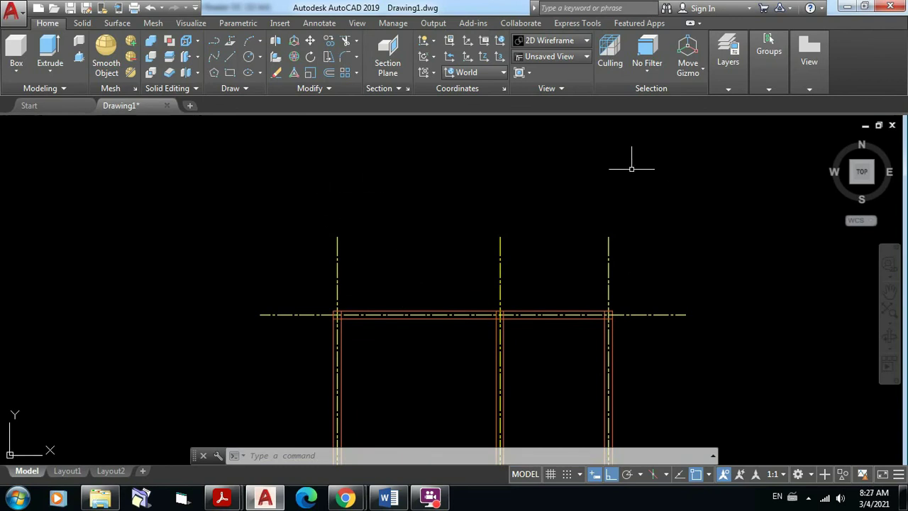
pyautogui.moveTo(411, 305); pyautogui.dragTo(425, 234, button='middle')
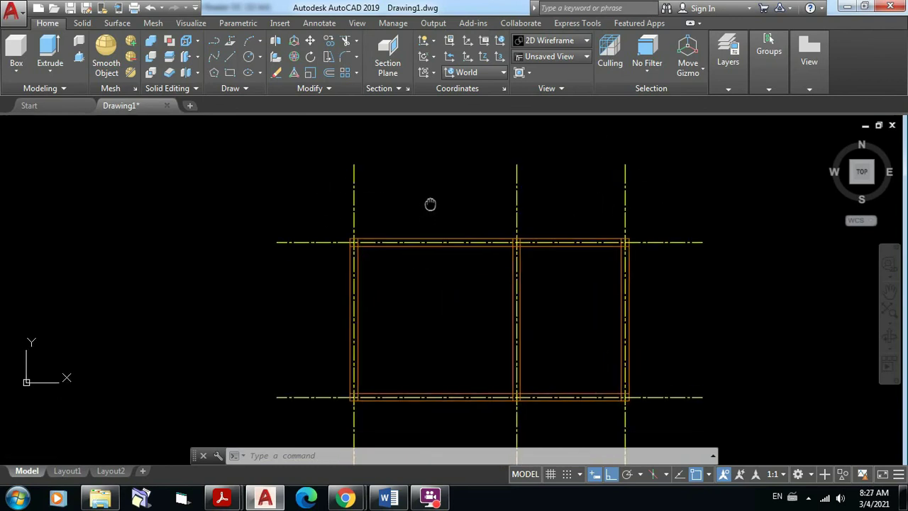
pyautogui.moveTo(471, 359); pyautogui.dragTo(460, 400, button='middle')
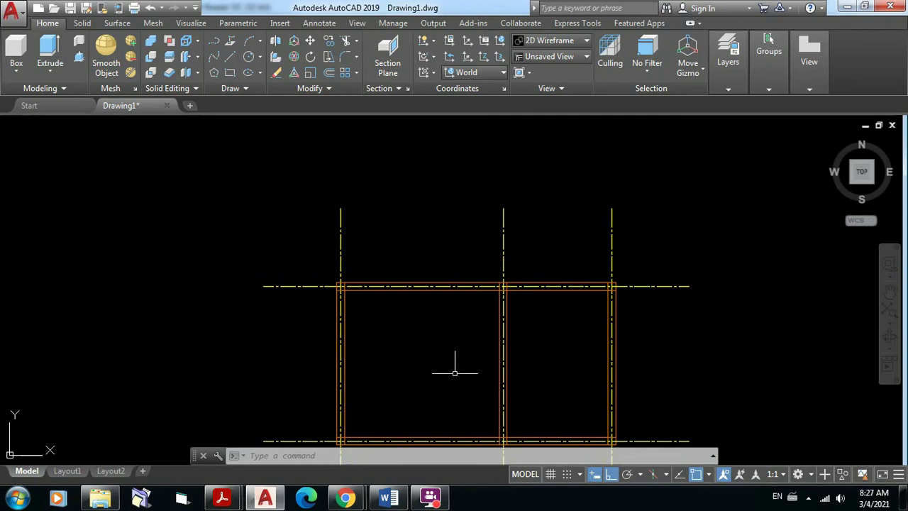
# Step: Cancel the started Circle command and make A-Texto the current layer
pyautogui.click(248, 56)
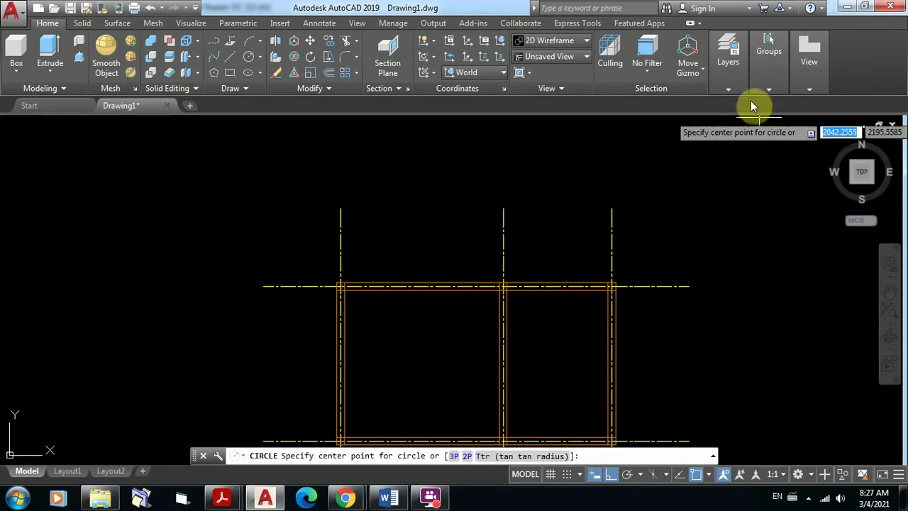
pyautogui.click(727, 90)
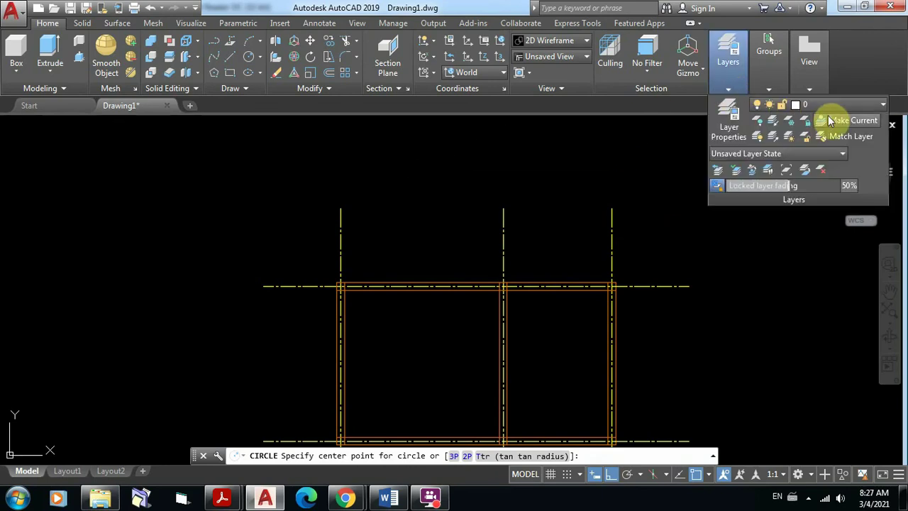
pyautogui.press('Escape')
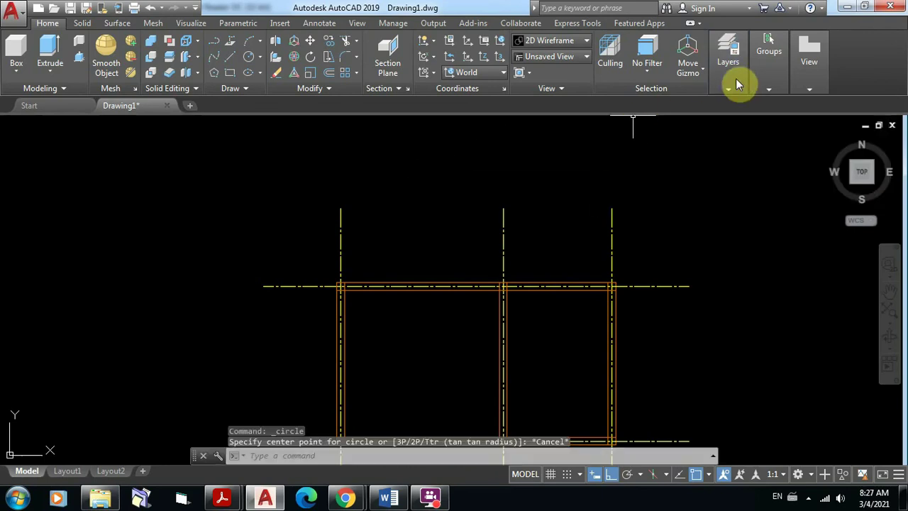
pyautogui.click(728, 88)
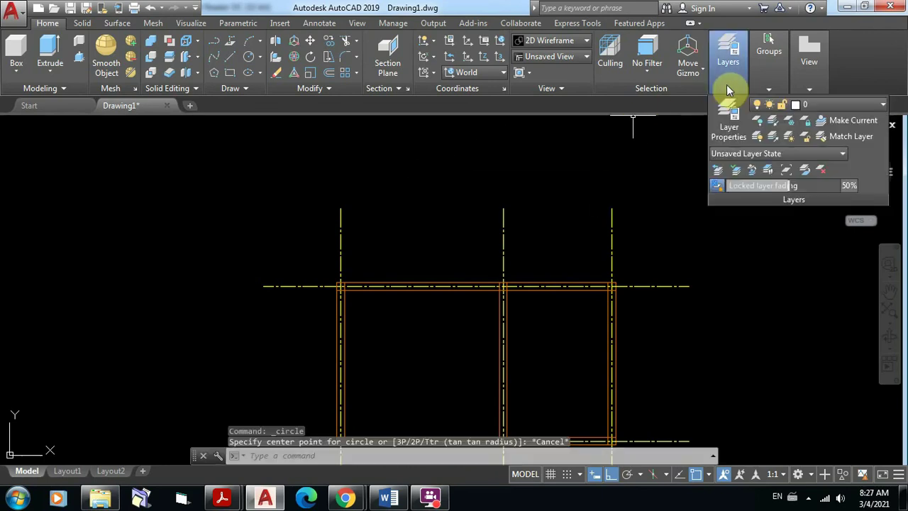
pyautogui.click(884, 107)
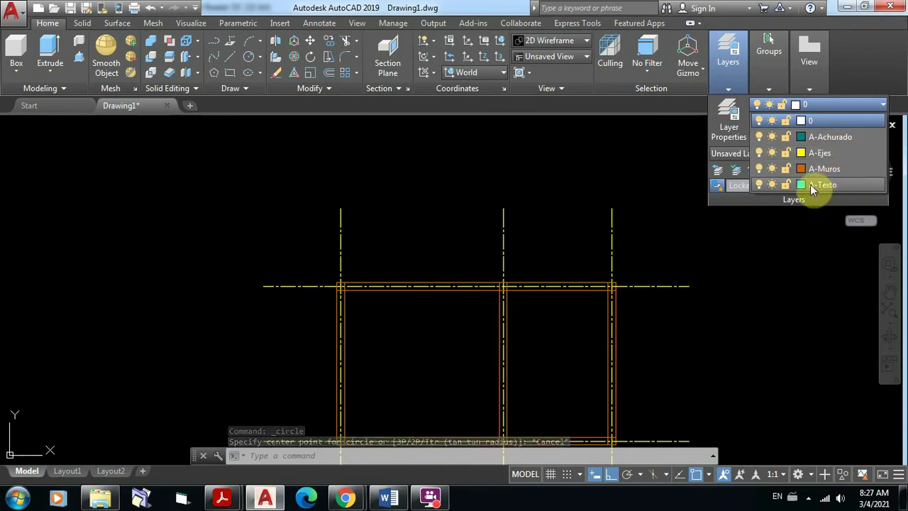
pyautogui.click(825, 185)
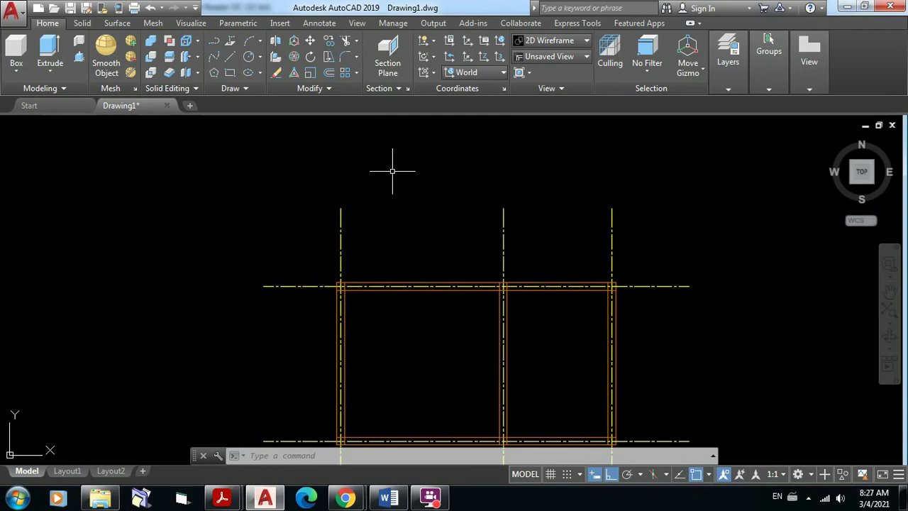
# Step: Draw a circle of radius 0.3 above the axis grid and zoom in on it
pyautogui.moveTo(391, 171); pyautogui.dragTo(378, 221, button='middle')
pyautogui.click(246, 57)
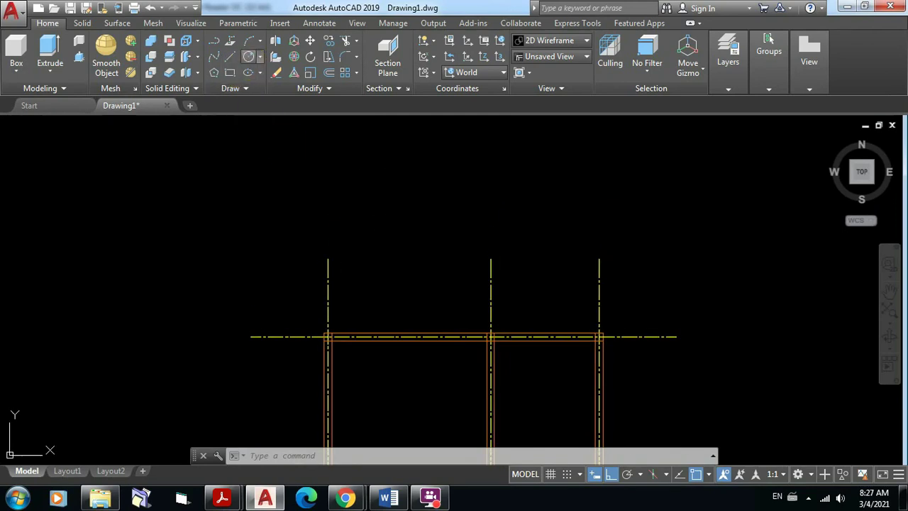
pyautogui.click(326, 211)
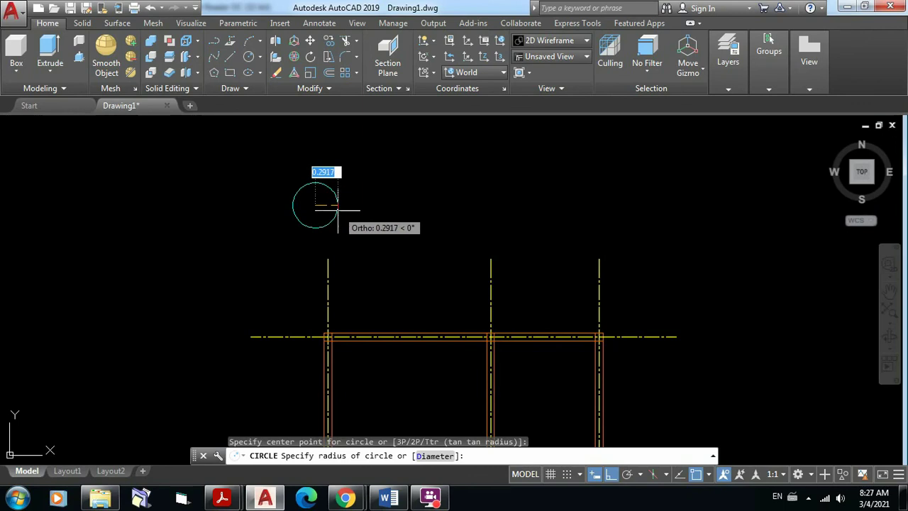
pyautogui.write('0.3')
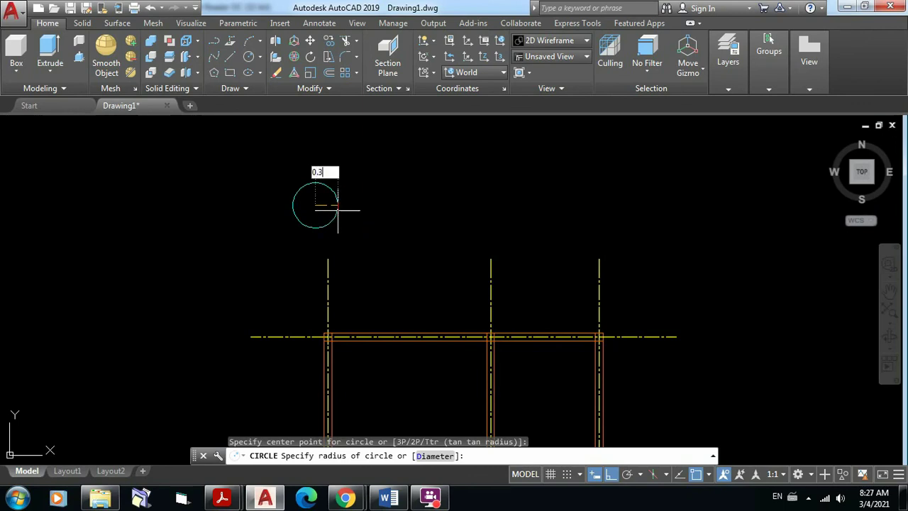
pyautogui.press('Return')
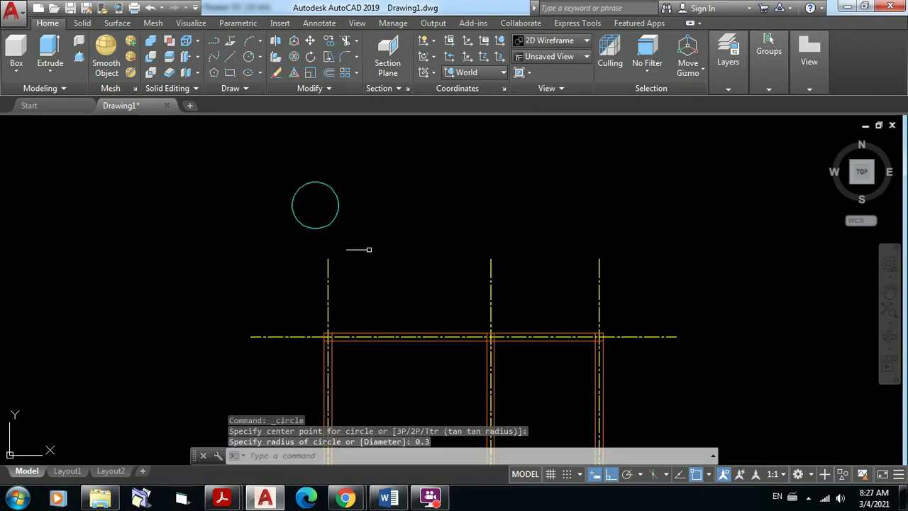
pyautogui.scroll(2, 369, 249)
pyautogui.moveTo(335, 254); pyautogui.dragTo(337, 311, button='middle')
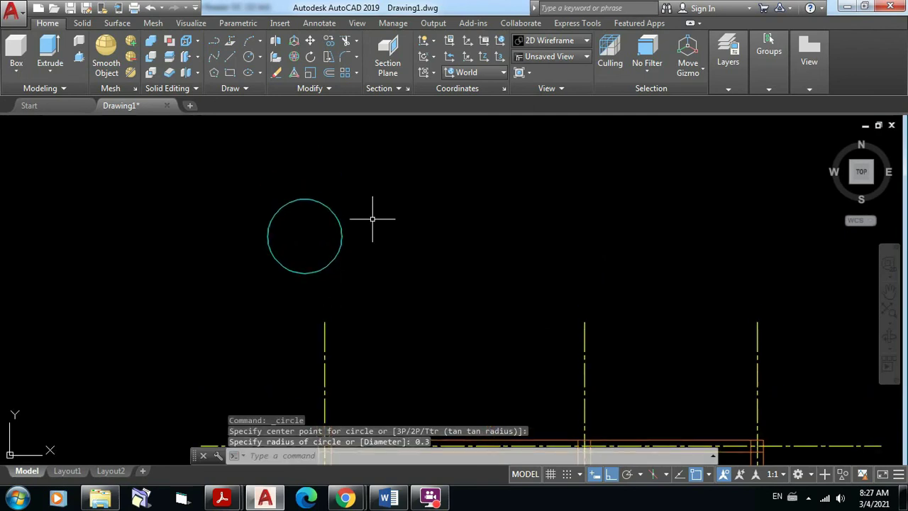
pyautogui.scroll(2, 372, 217)
pyautogui.moveTo(371, 218)
pyautogui.mouseDown(button='middle')
pyautogui.moveTo(479, 196)
pyautogui.moveTo(497, 232)
pyautogui.mouseUp(button='middle')
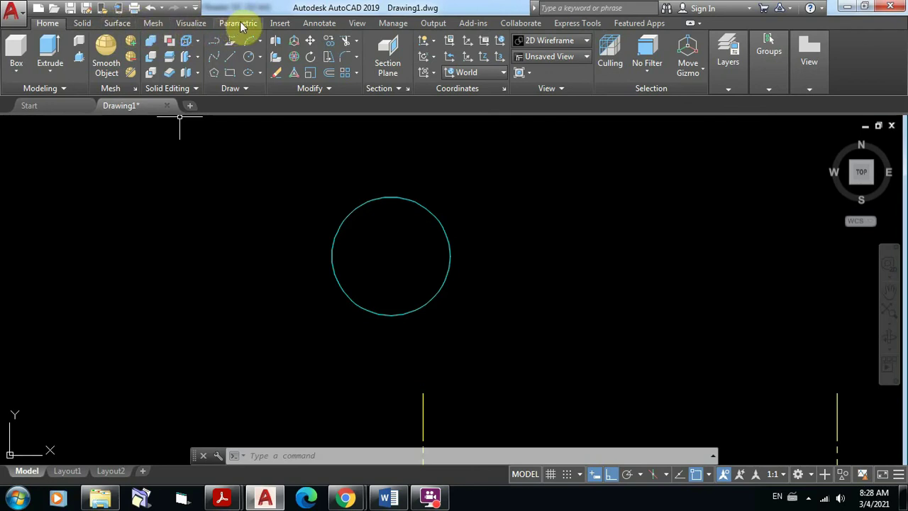
# Step: Create a trial multiline text 'Abcde', then exit the editor and discard it
pyautogui.click(318, 27)
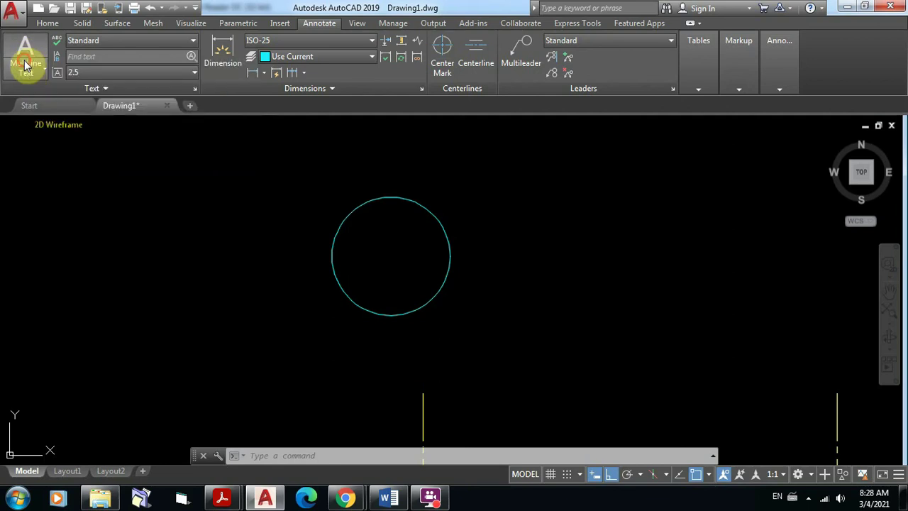
pyautogui.click(24, 73)
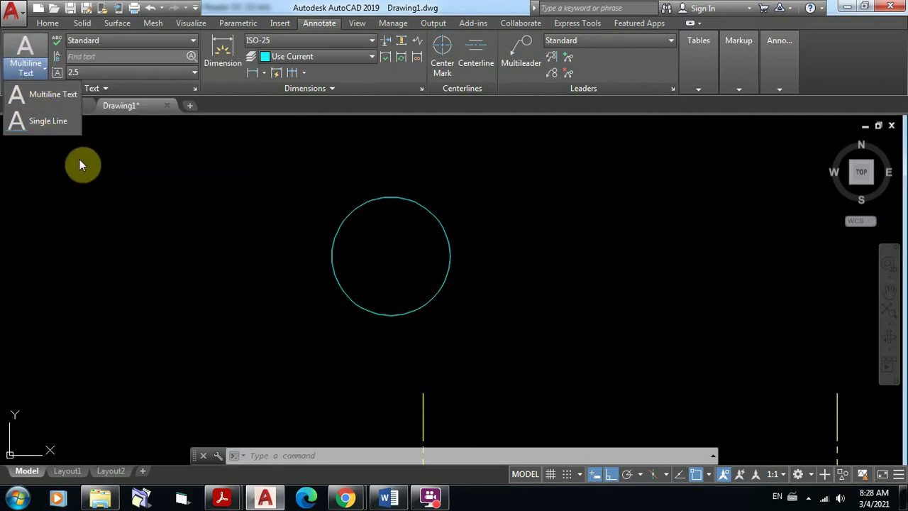
pyautogui.click(51, 96)
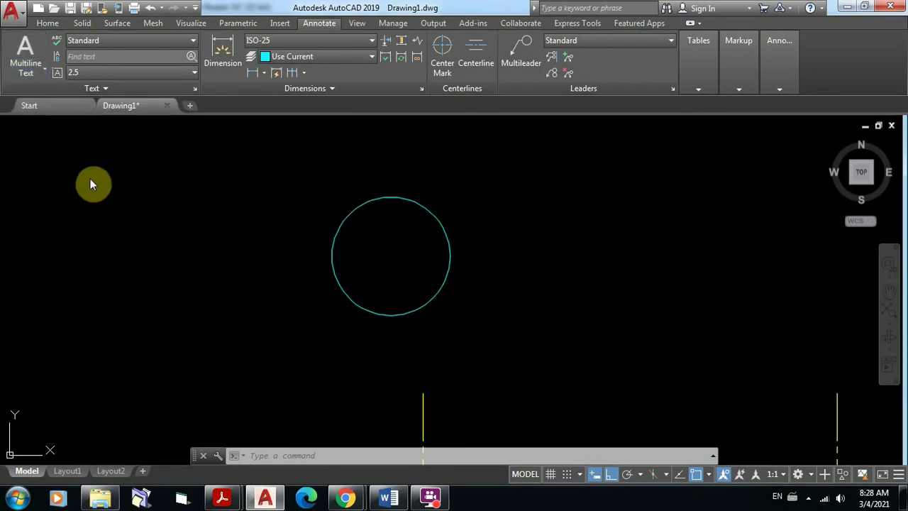
pyautogui.scroll(-6, 99, 200)
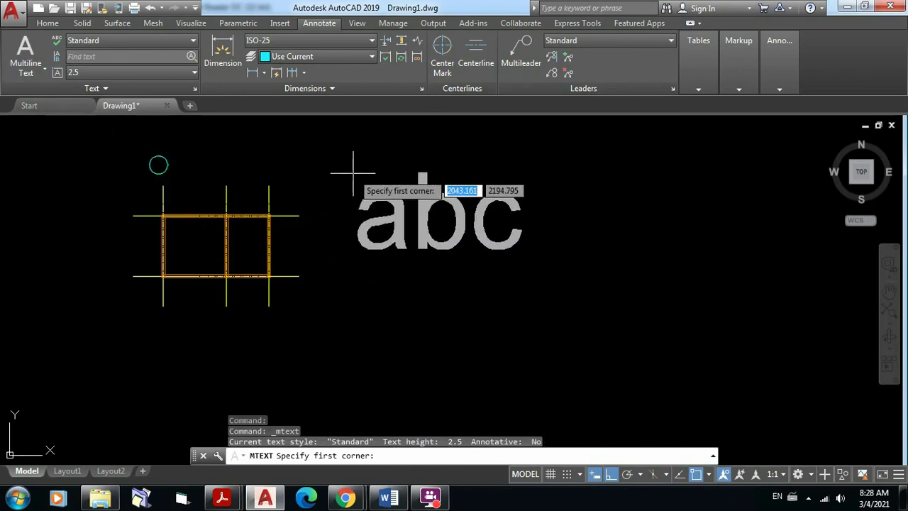
pyautogui.click(353, 173)
pyautogui.click(644, 298)
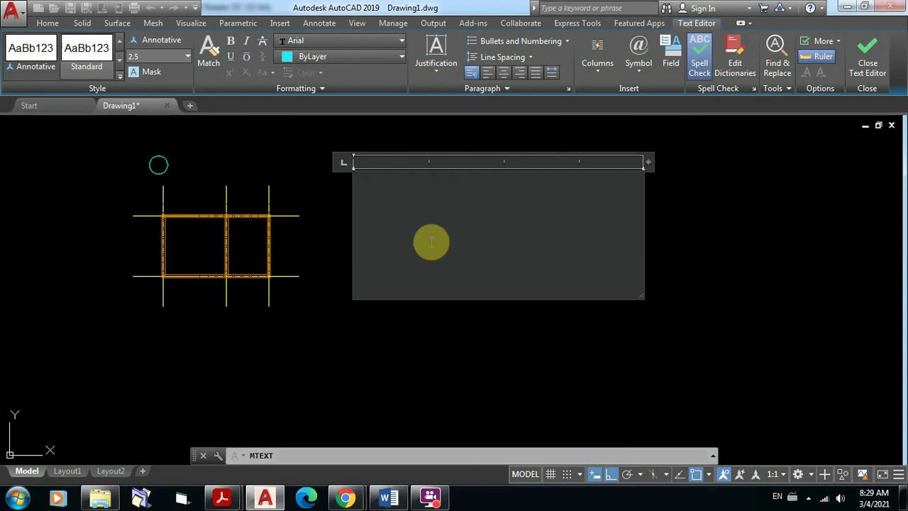
pyautogui.write('A')
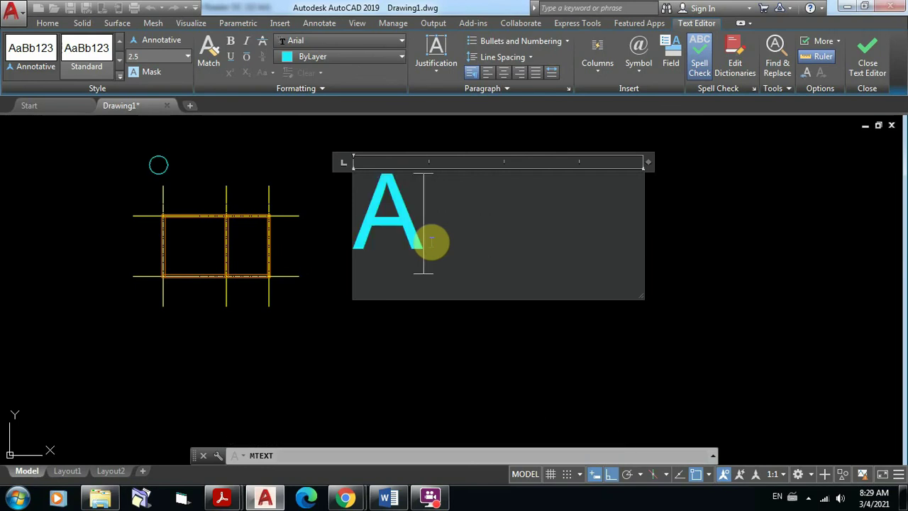
pyautogui.write('b')
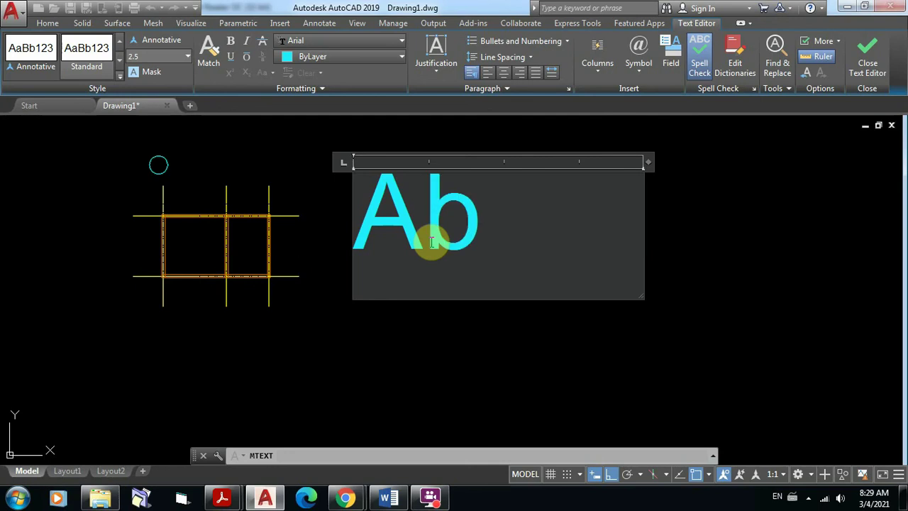
pyautogui.write('cde')
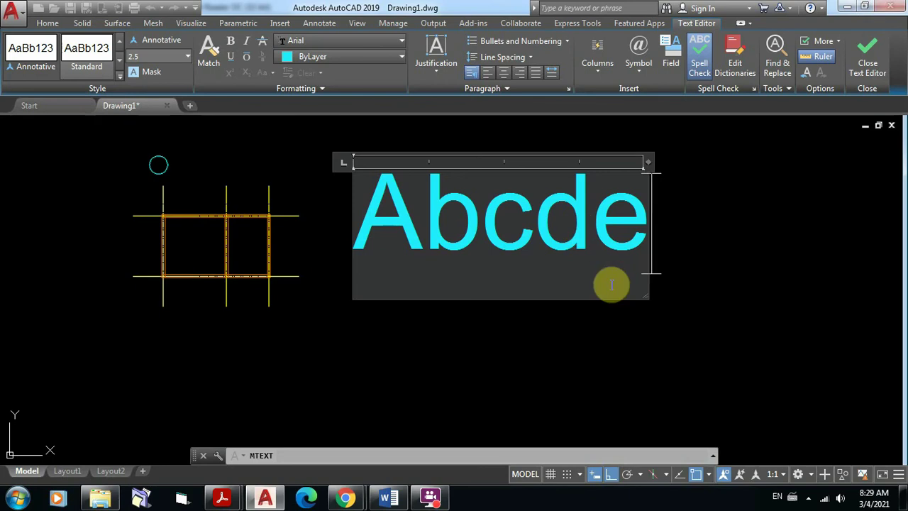
pyautogui.press('Escape')
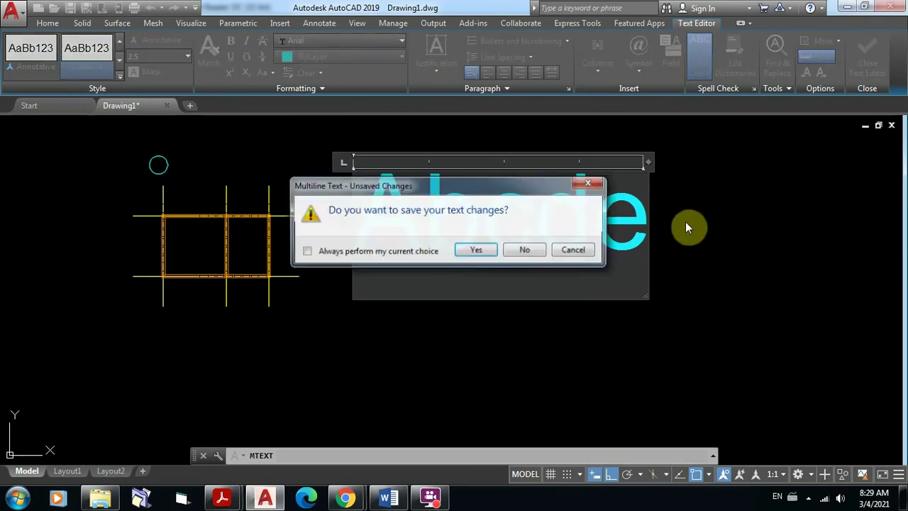
pyautogui.click(527, 251)
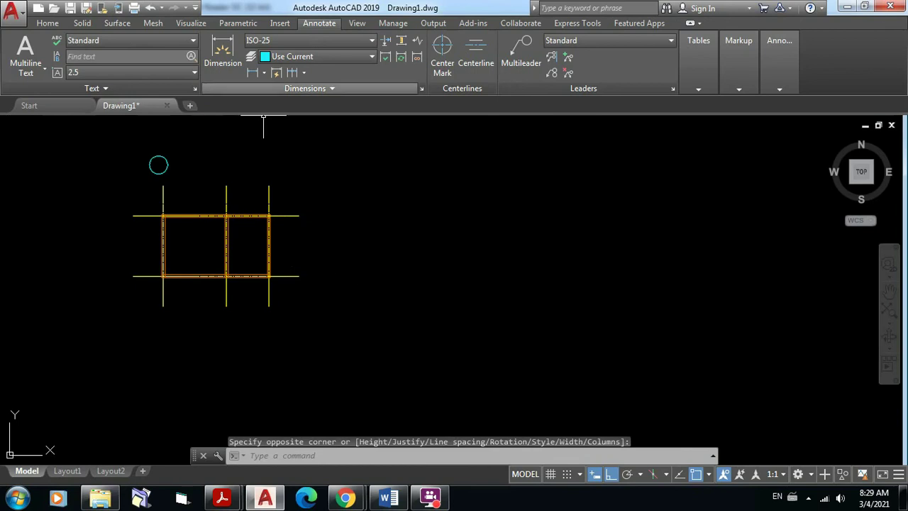
# Step: Draw a vertical line through the circle from its top quadrant to its bottom quadrant
pyautogui.scroll(6, 155, 163)
pyautogui.moveTo(207, 181); pyautogui.dragTo(412, 245, button='middle')
pyautogui.scroll(2, 377, 233)
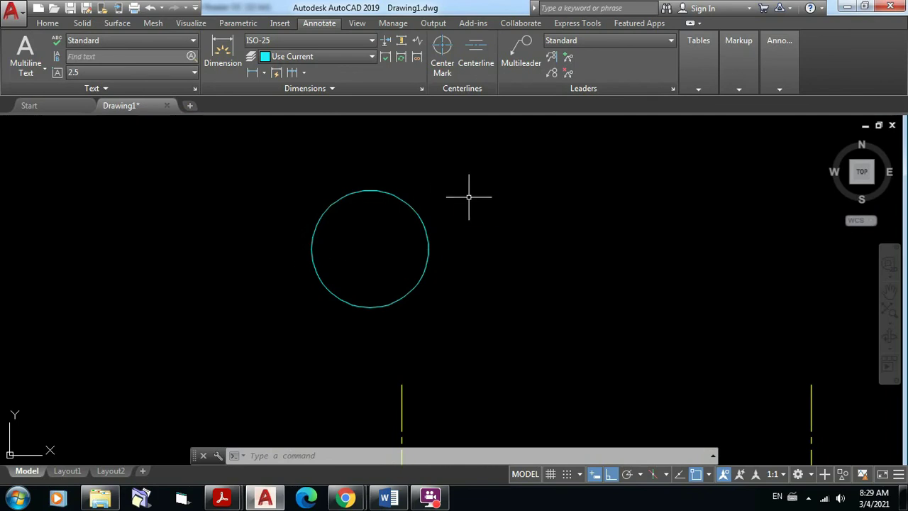
pyautogui.write('l')
pyautogui.press('Return')
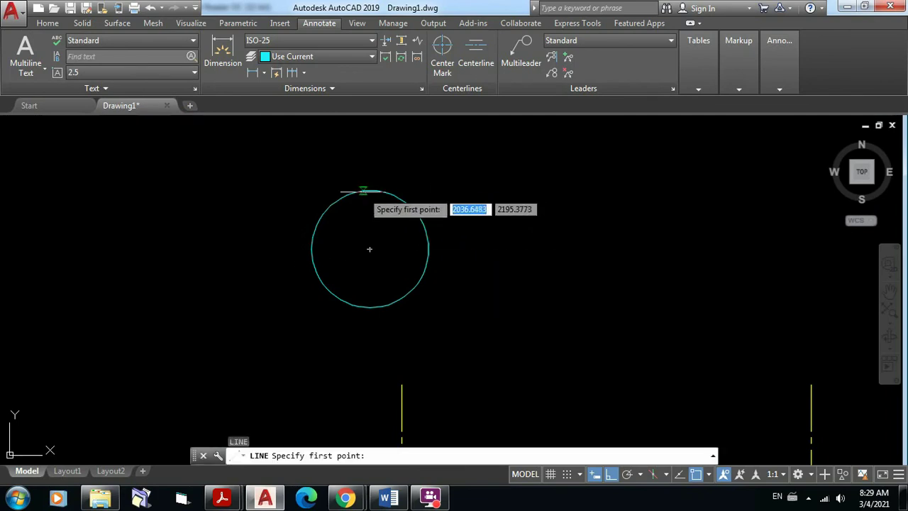
pyautogui.click(369, 189)
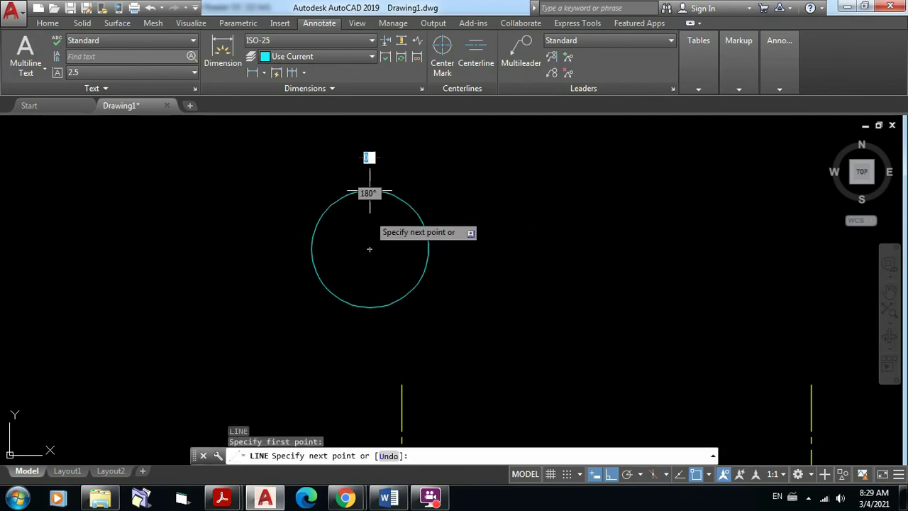
pyautogui.click(369, 305)
pyautogui.press('Escape')
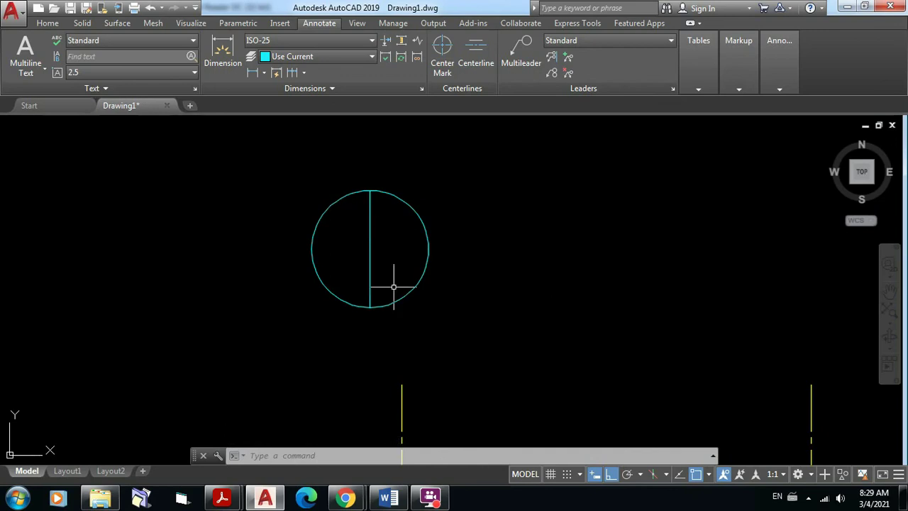
pyautogui.rightClick(370, 208)
pyautogui.press('Escape')
pyautogui.click(47, 22)
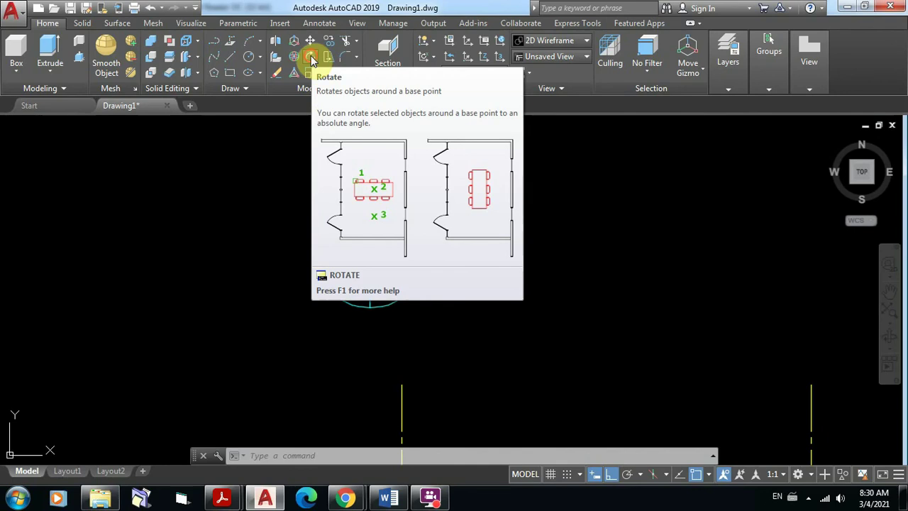
# Step: Rotate the vertical line 45° about the circle's centre with Ortho turned off
pyautogui.click(310, 58)
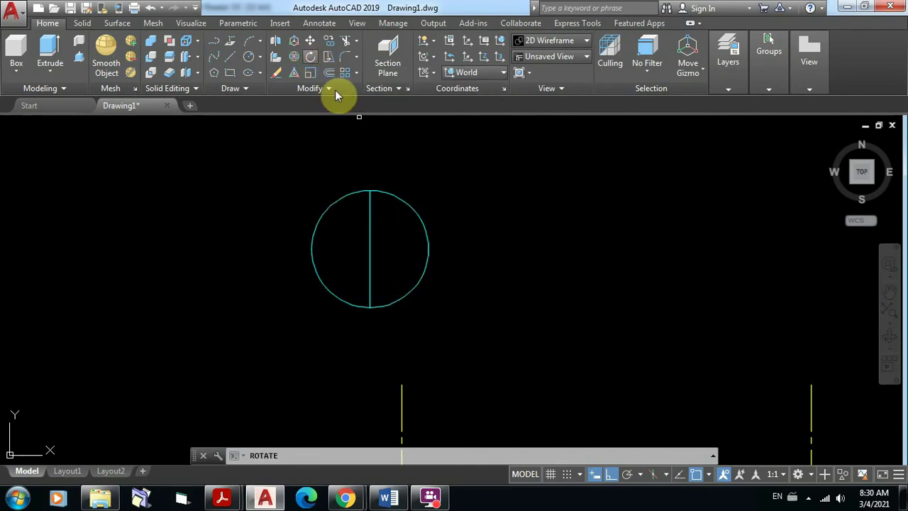
pyautogui.click(370, 200)
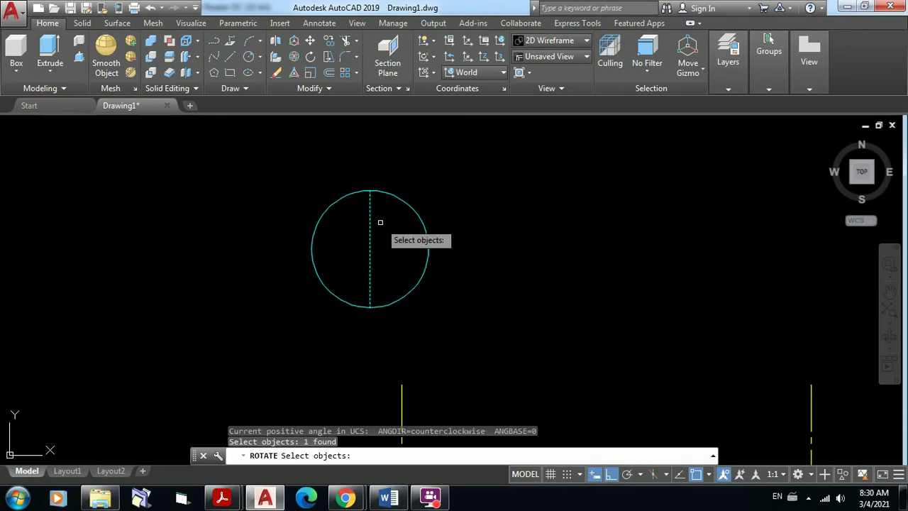
pyautogui.press('Return')
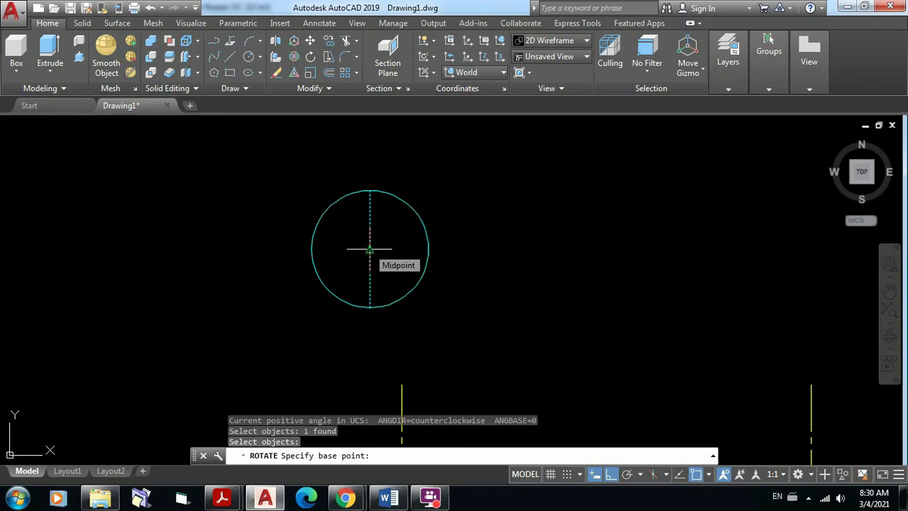
pyautogui.click(369, 250)
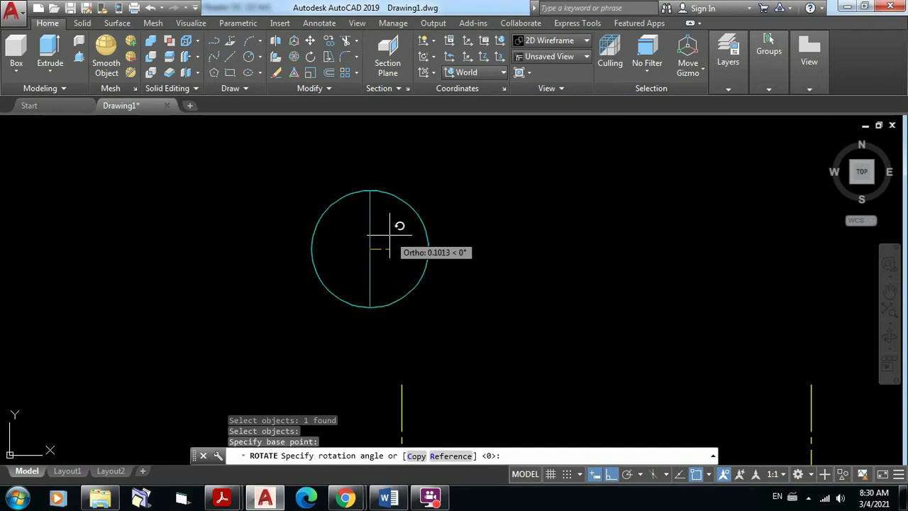
pyautogui.press('F8')
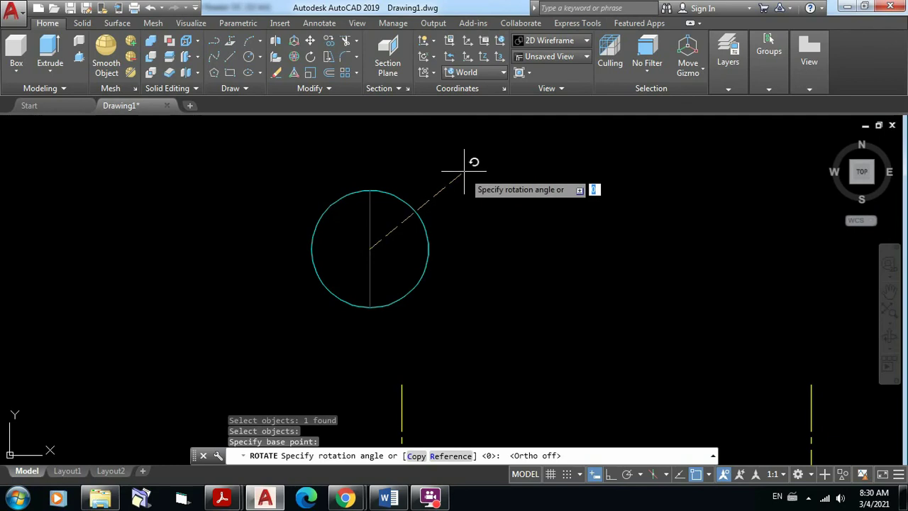
pyautogui.write('5')
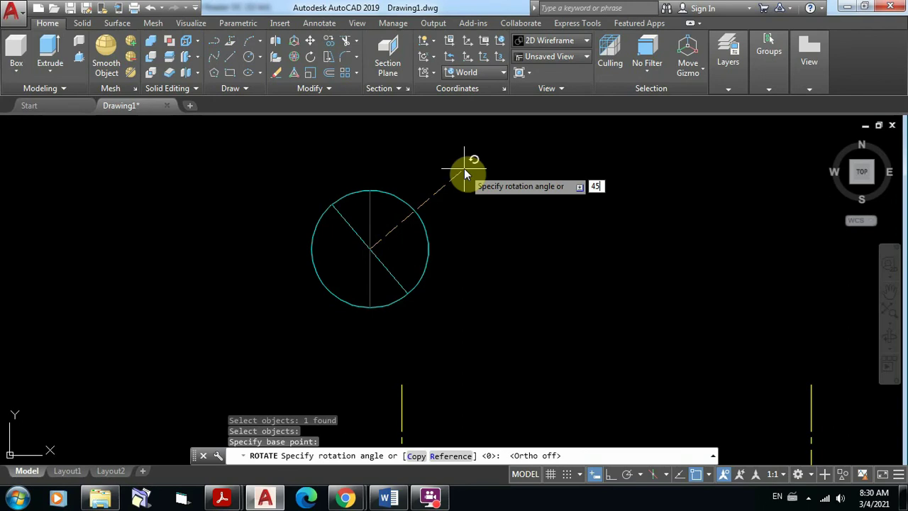
pyautogui.press('Return')
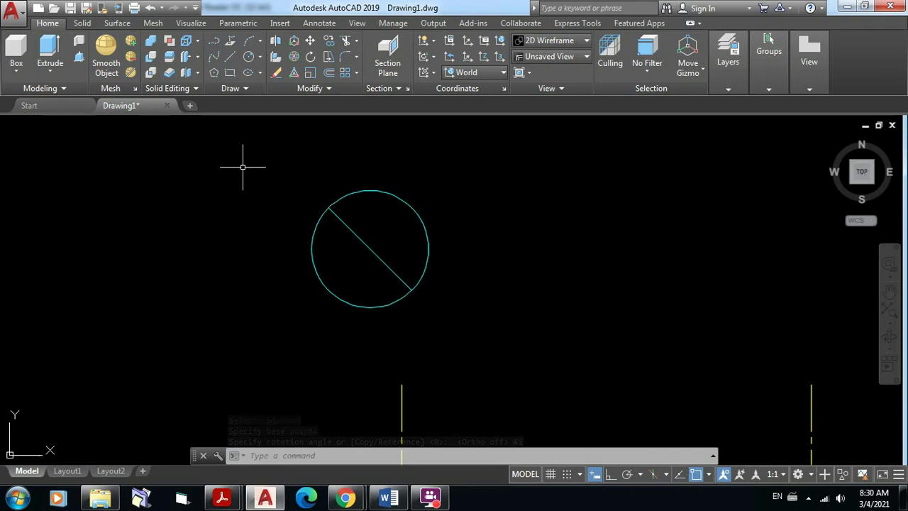
# Step: Start a multiline text box between the diagonal's two circle intersections, justified Middle Center
pyautogui.click(320, 23)
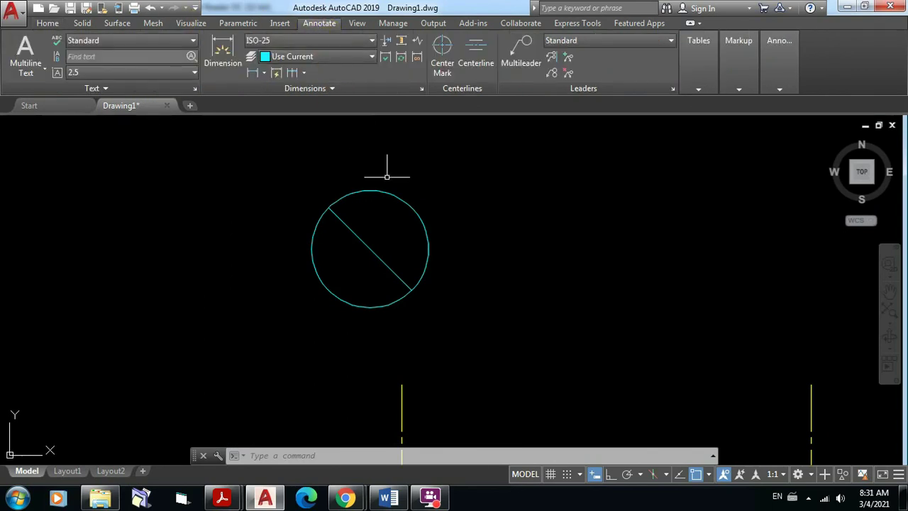
pyautogui.scroll(2, 292, 197)
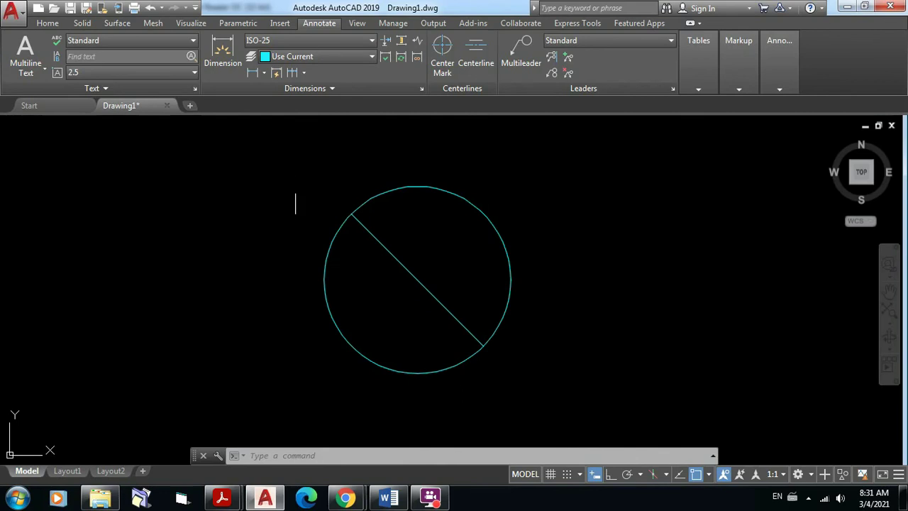
pyautogui.click(26, 71)
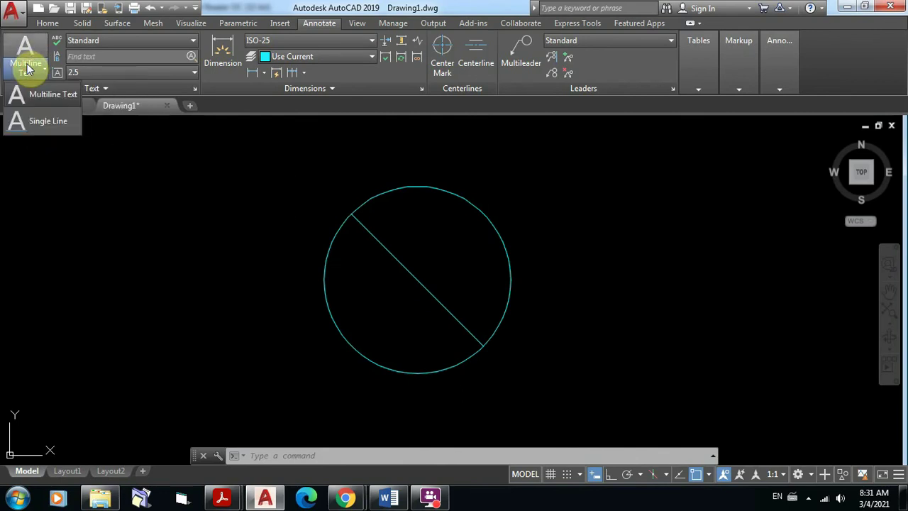
pyautogui.click(40, 98)
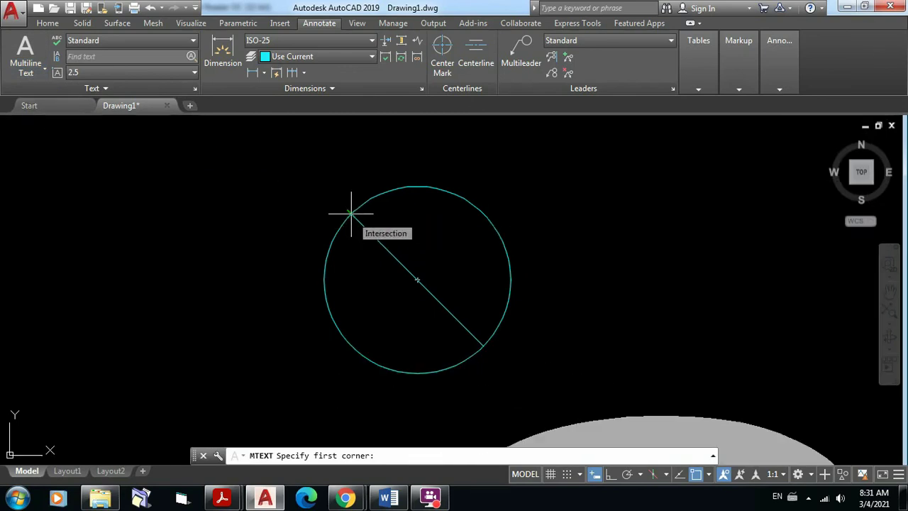
pyautogui.click(351, 213)
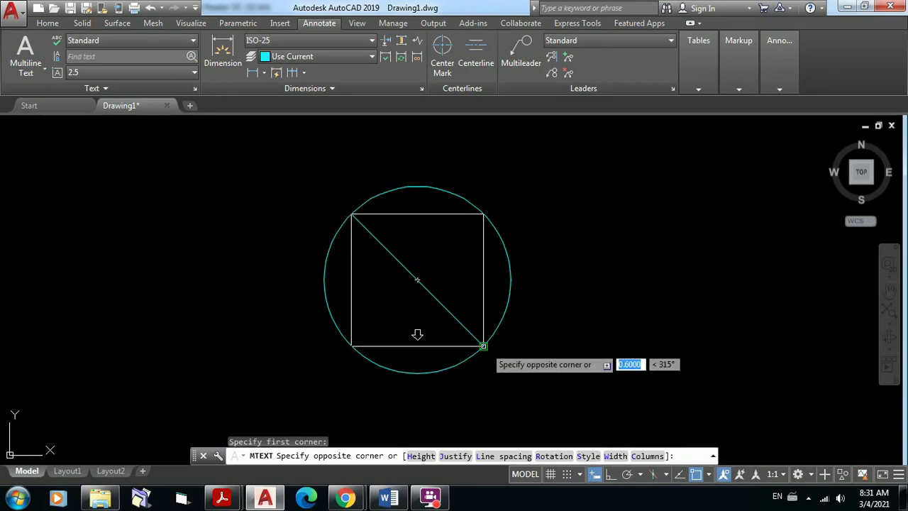
pyautogui.click(483, 347)
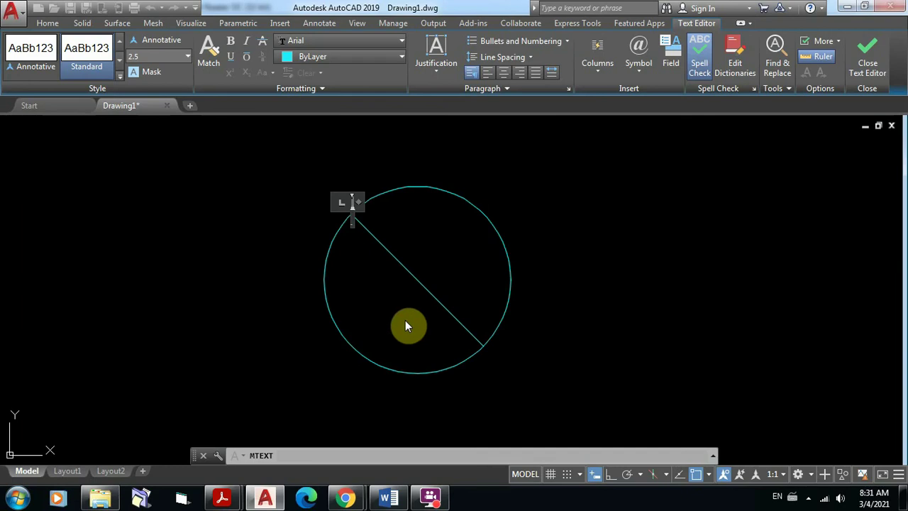
pyautogui.click(436, 71)
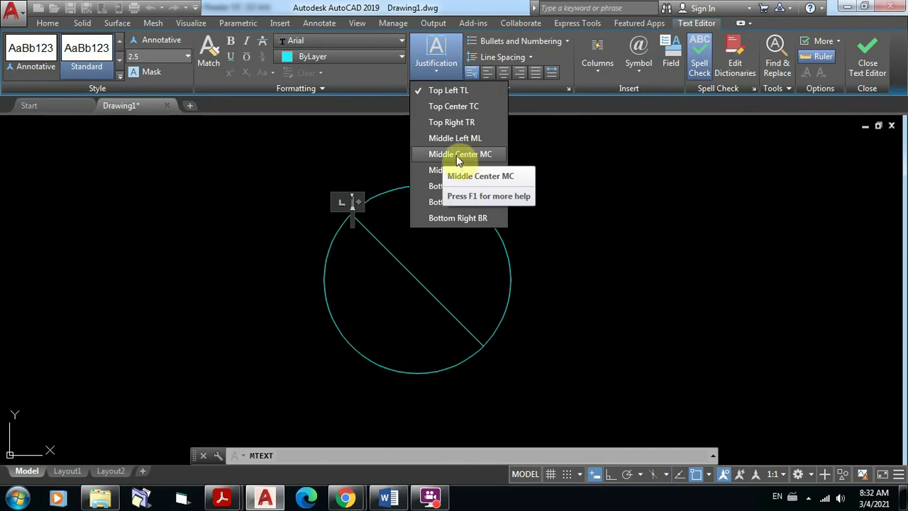
pyautogui.click(457, 156)
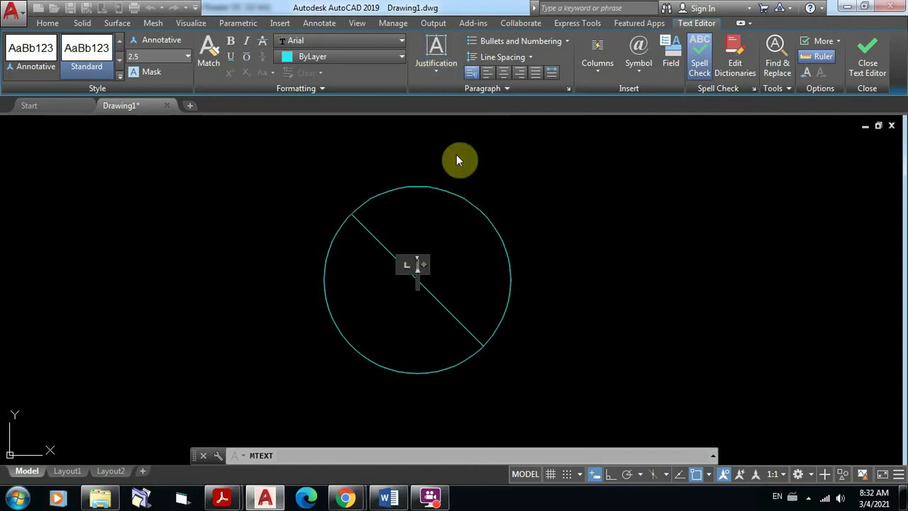
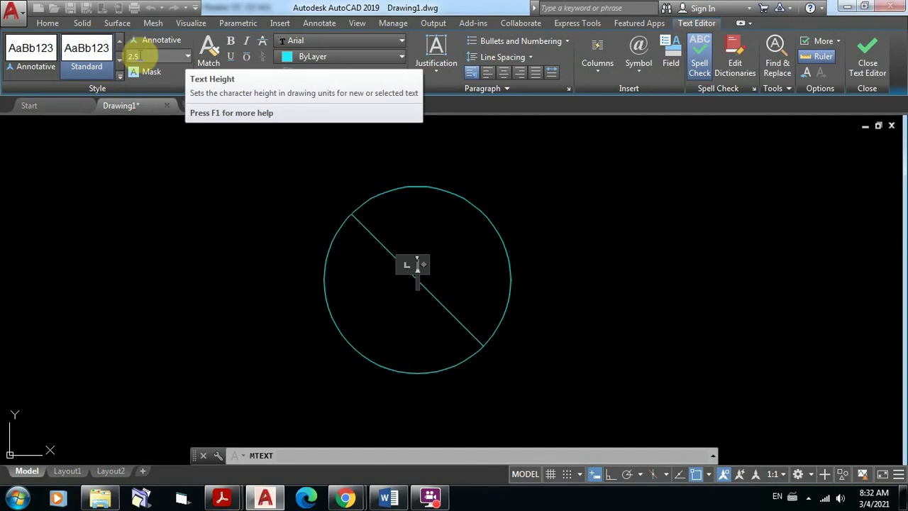
# Step: Write a letter 'A' at text height 0.4 inside the circle
pyautogui.click(142, 56)
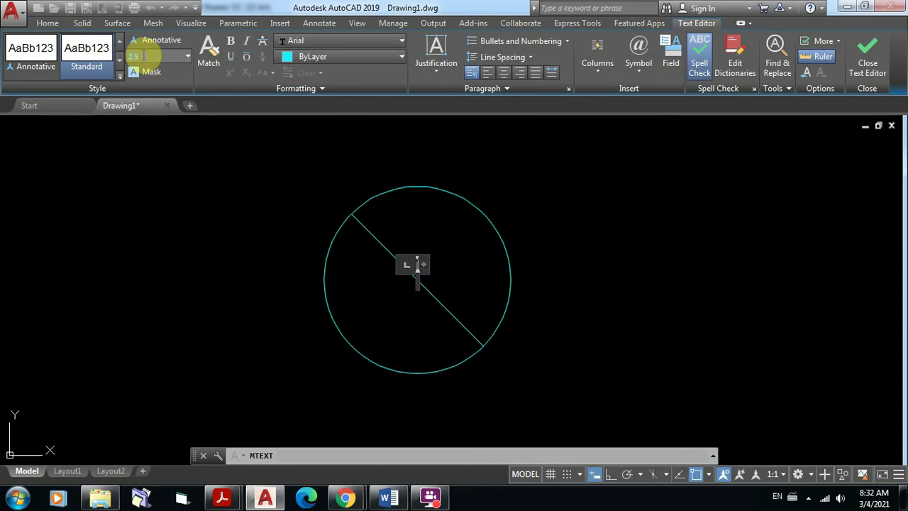
pyautogui.write('0.4')
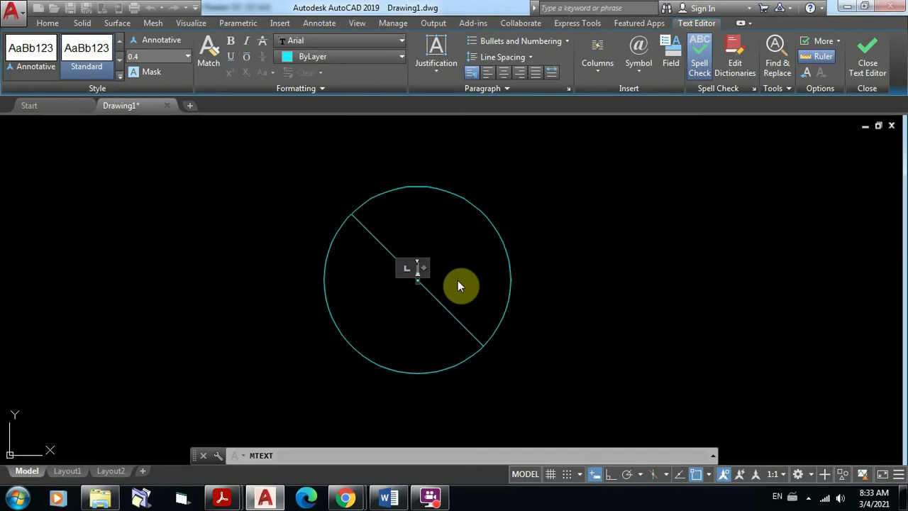
pyautogui.write('A')
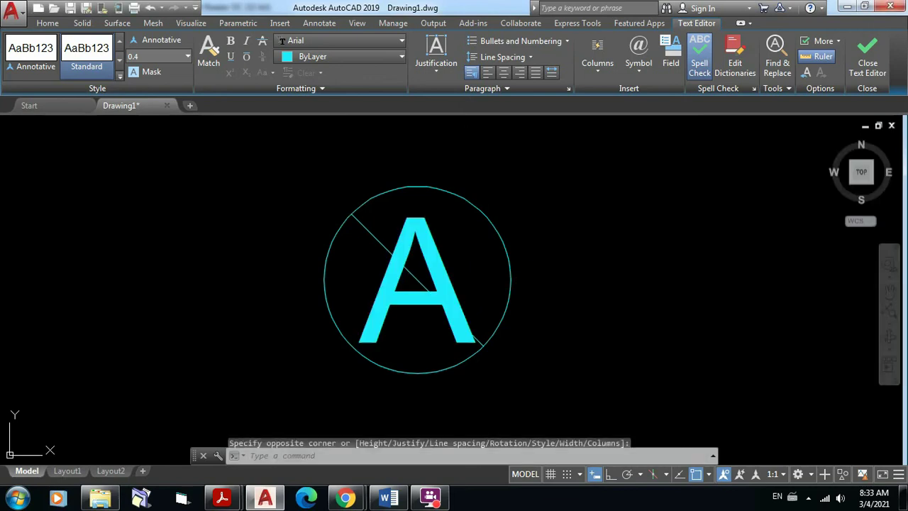
pyautogui.click(582, 329)
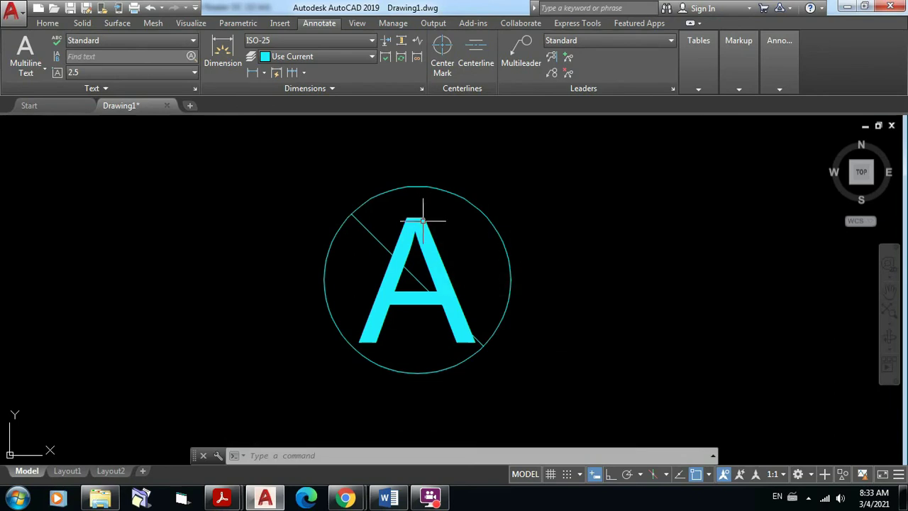
# Step: Change the letter A's text height to 0.35, then select the diagonal line
pyautogui.click(420, 221)
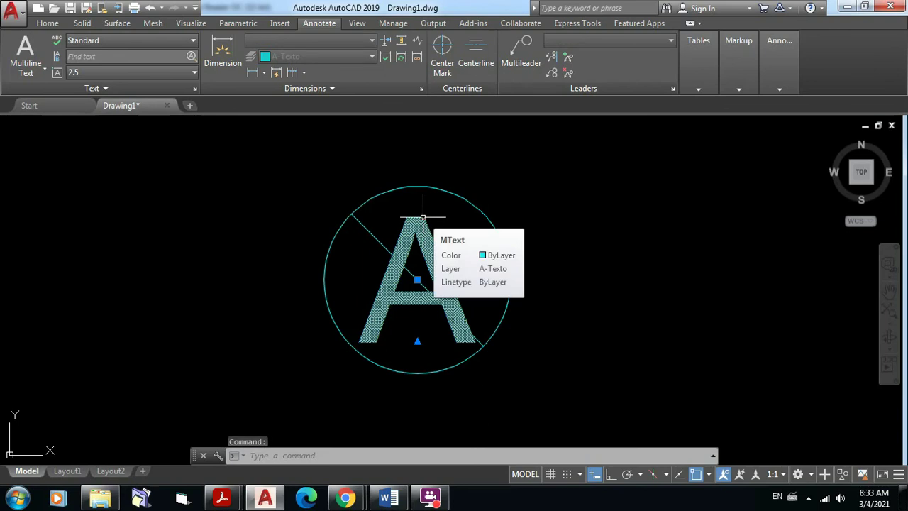
pyautogui.doubleClick(423, 217)
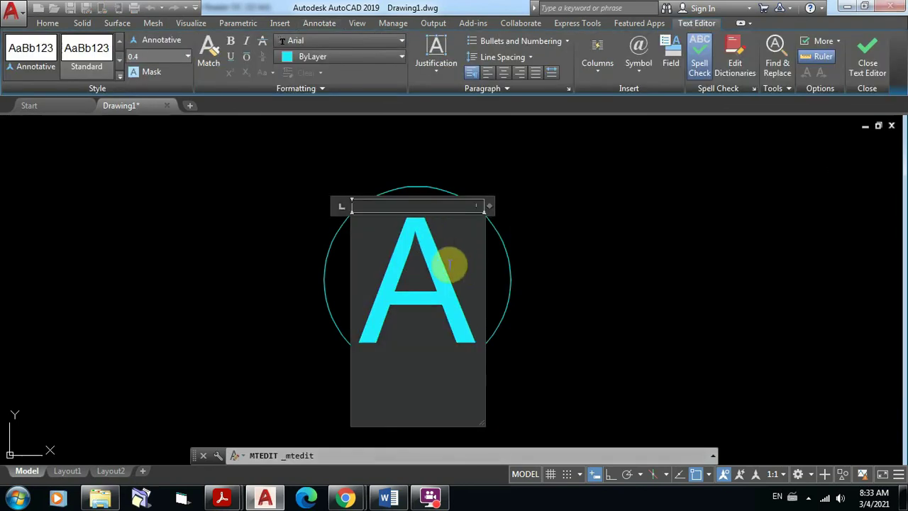
pyautogui.hotkey('ctrl', 'a')
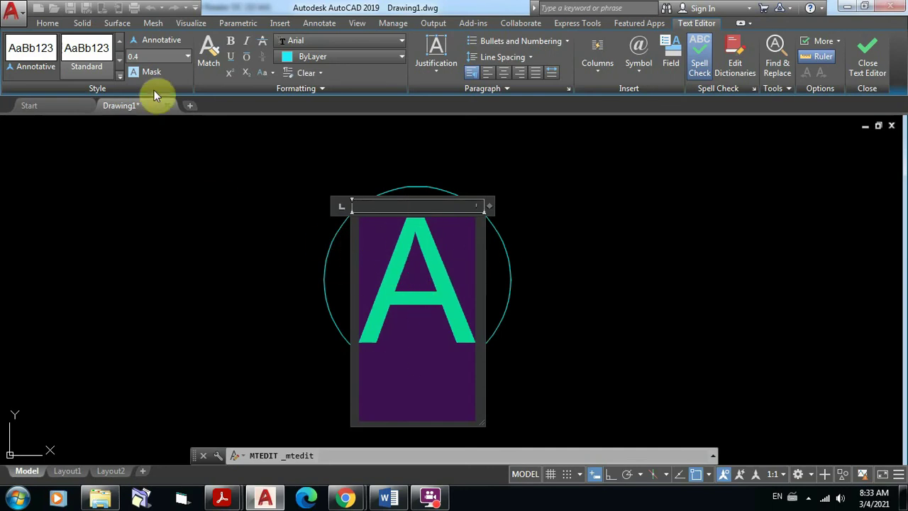
pyautogui.click(144, 56)
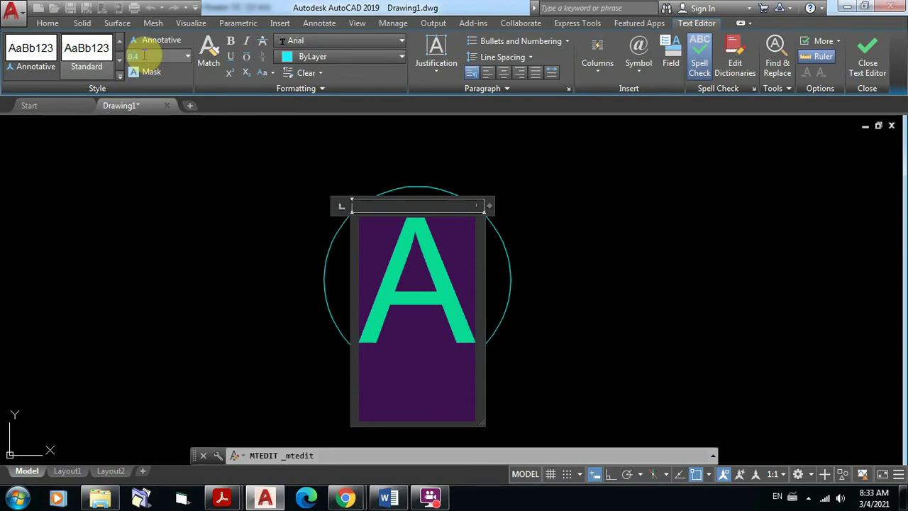
pyautogui.write('0.35')
pyautogui.press('Return')
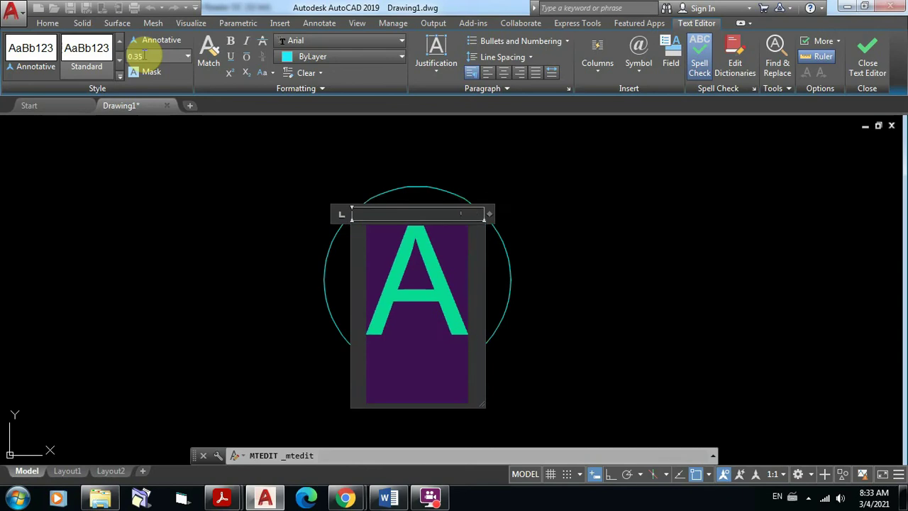
pyautogui.click(572, 248)
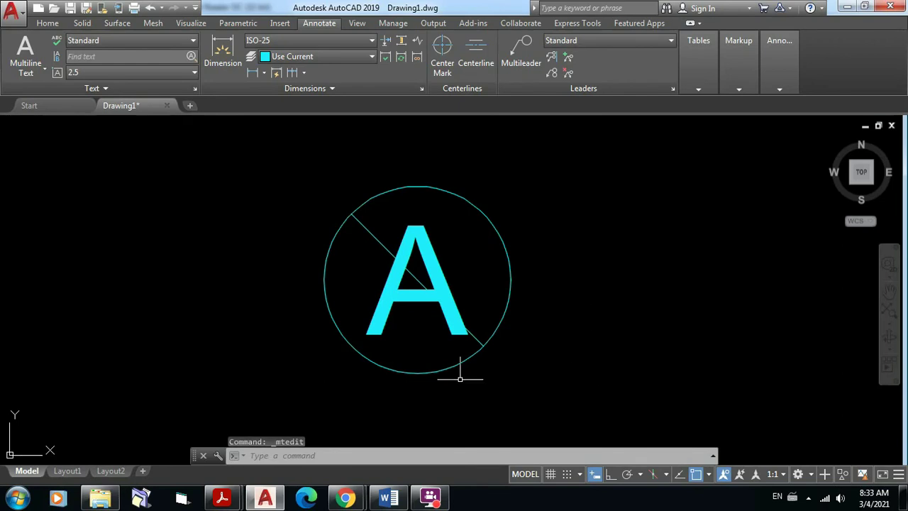
pyautogui.click(374, 235)
# Step: Delete the diagonal line inside the circle
pyautogui.press('Delete')
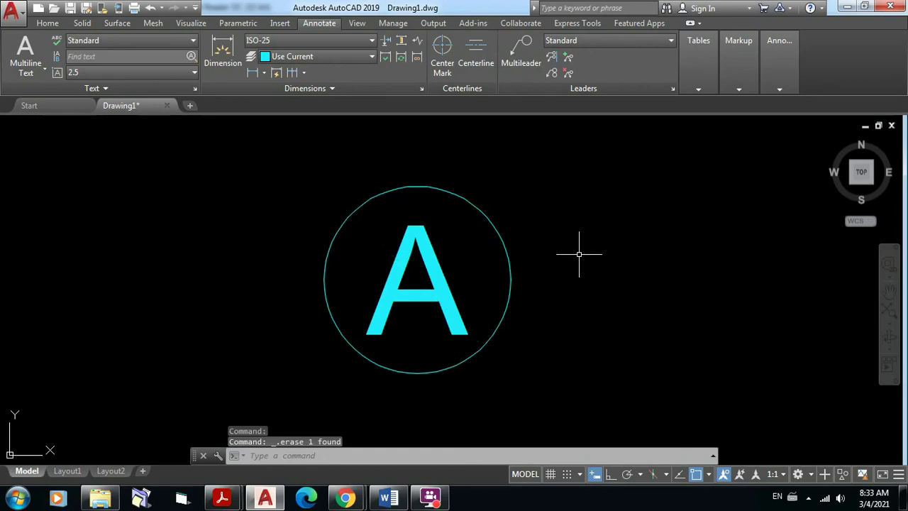
pyautogui.scroll(-7, 580, 256)
pyautogui.moveTo(580, 265); pyautogui.dragTo(416, 308, button='middle')
pyautogui.scroll(8, 384, 293)
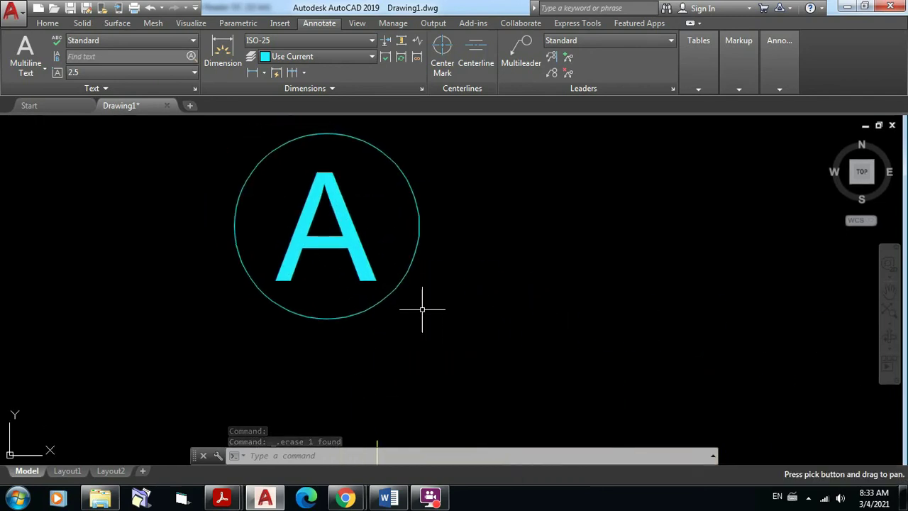
pyautogui.scroll(-3, 426, 301)
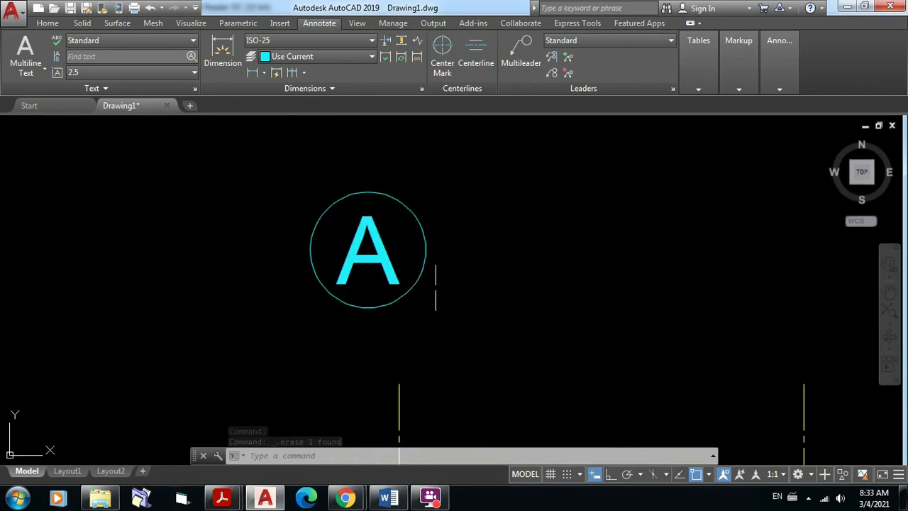
# Step: Move the circled A by its bottom quadrant onto the leftmost axis line's top end
pyautogui.click(48, 23)
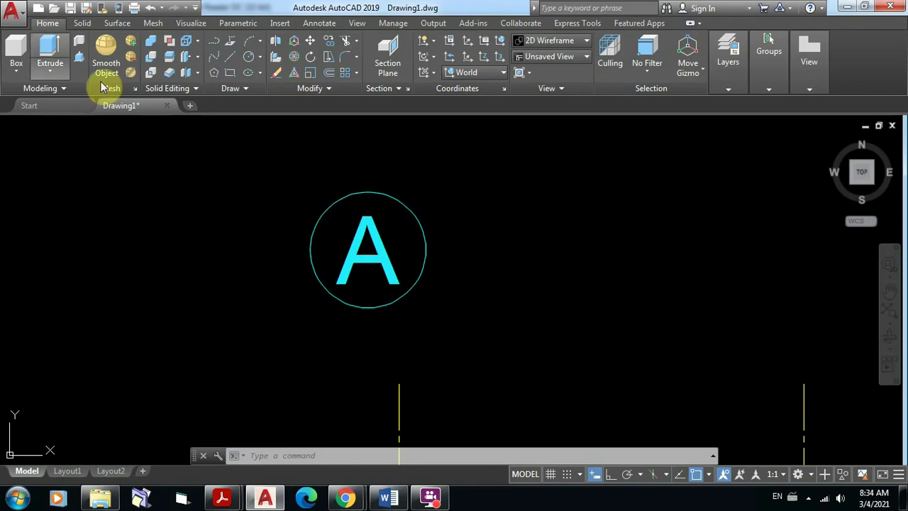
pyautogui.click(311, 44)
pyautogui.click(456, 288)
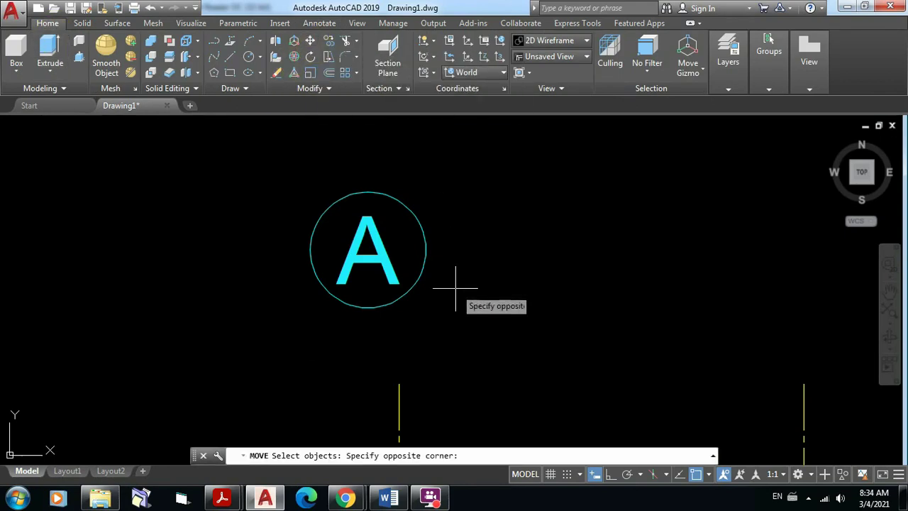
pyautogui.click(239, 179)
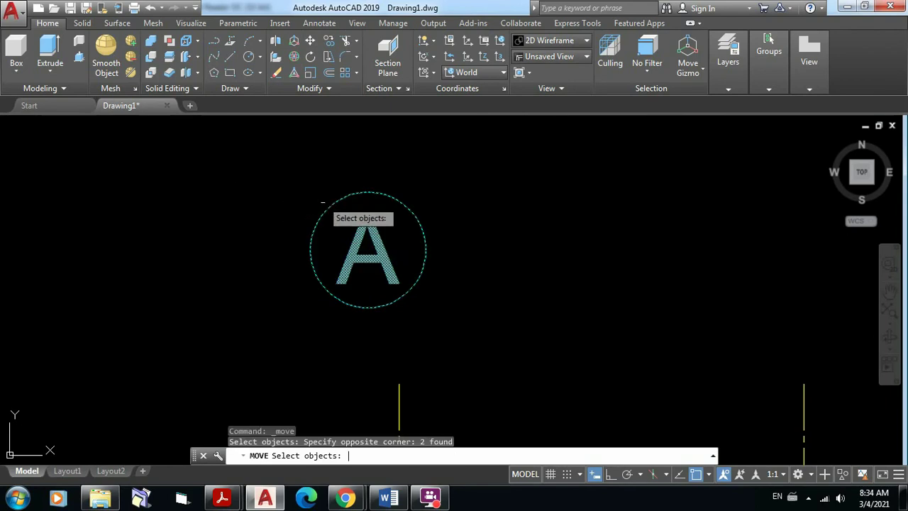
pyautogui.press('Return')
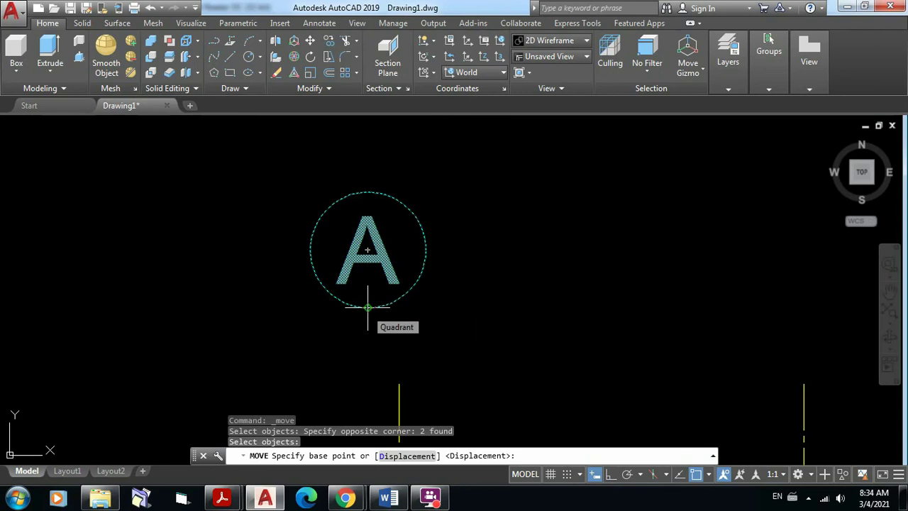
pyautogui.click(368, 307)
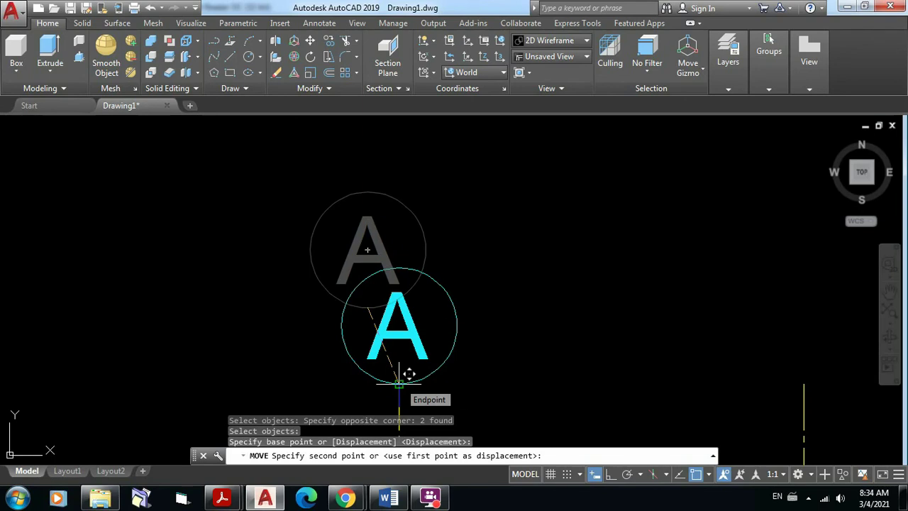
pyautogui.moveTo(399, 384); pyautogui.dragTo(405, 271, button='middle')
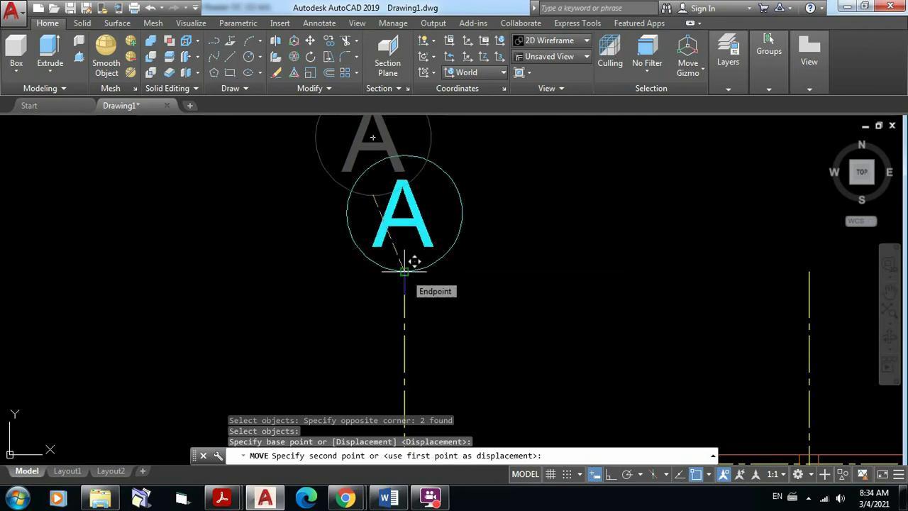
pyautogui.click(404, 272)
pyautogui.scroll(-5, 537, 305)
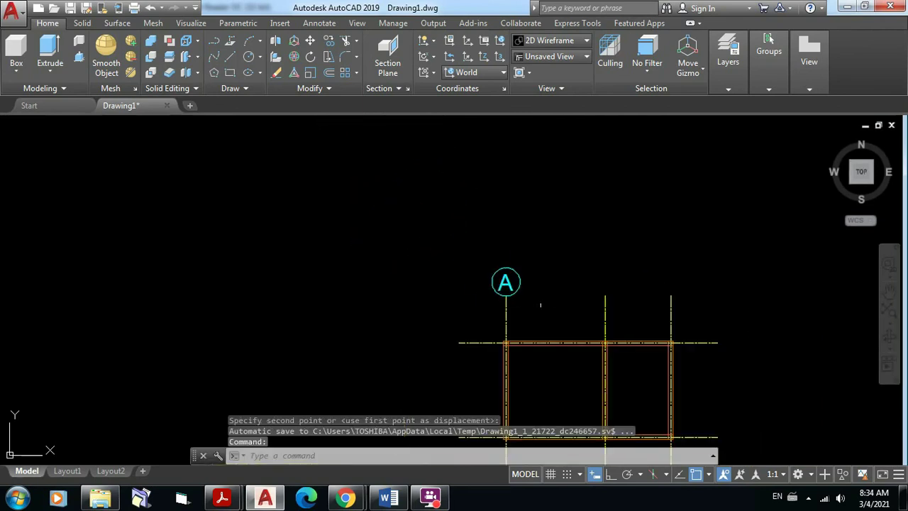
pyautogui.moveTo(561, 310)
pyautogui.mouseDown(button='middle')
pyautogui.moveTo(498, 315)
pyautogui.moveTo(331, 288)
pyautogui.moveTo(333, 301)
pyautogui.mouseUp(button='middle')
# Step: Copy the circled A bubble onto the tops of the middle and right axis lines
pyautogui.scroll(4, 330, 288)
pyautogui.click(330, 42)
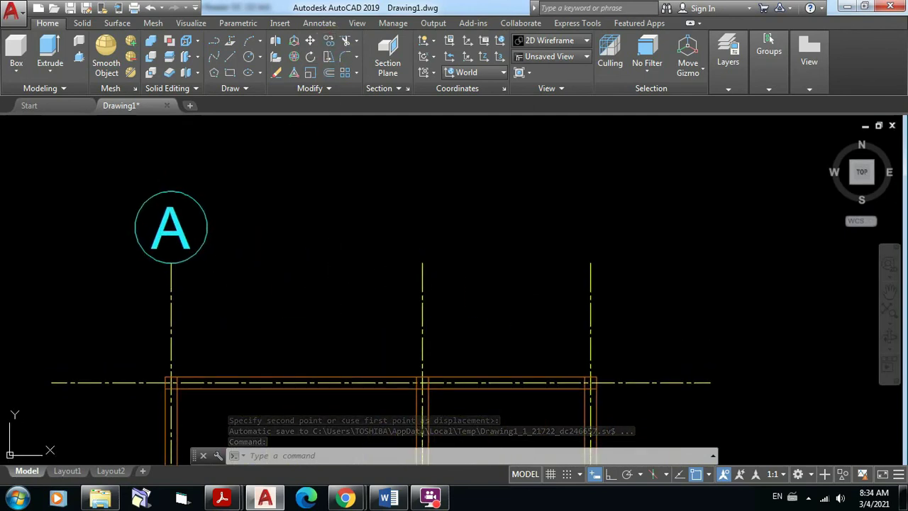
pyautogui.click(109, 177)
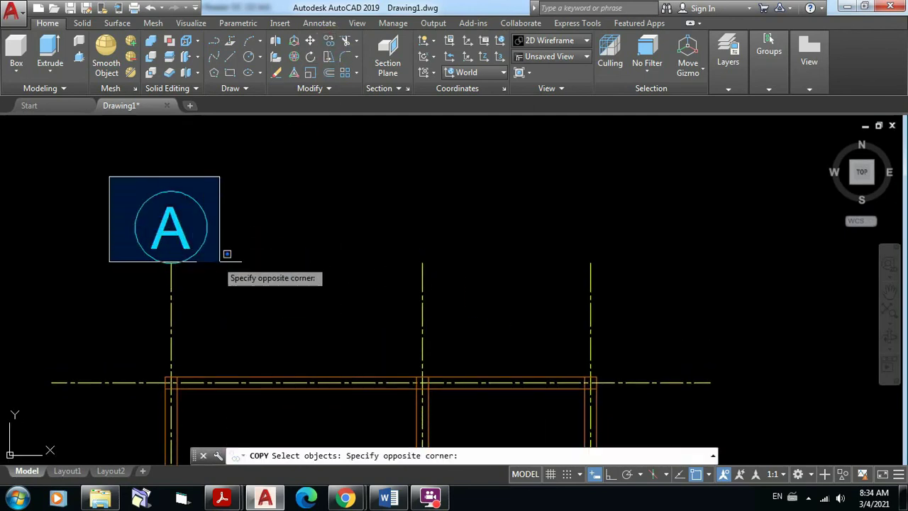
pyautogui.click(247, 279)
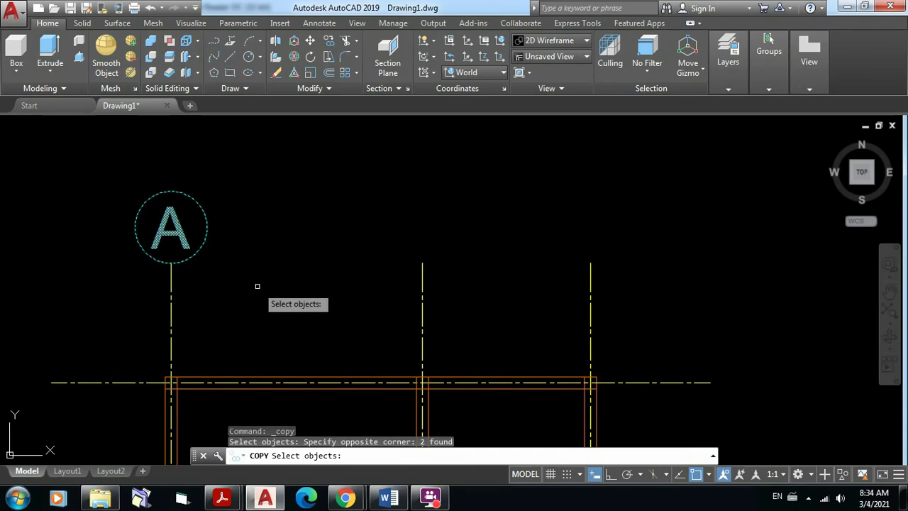
pyautogui.press('Return')
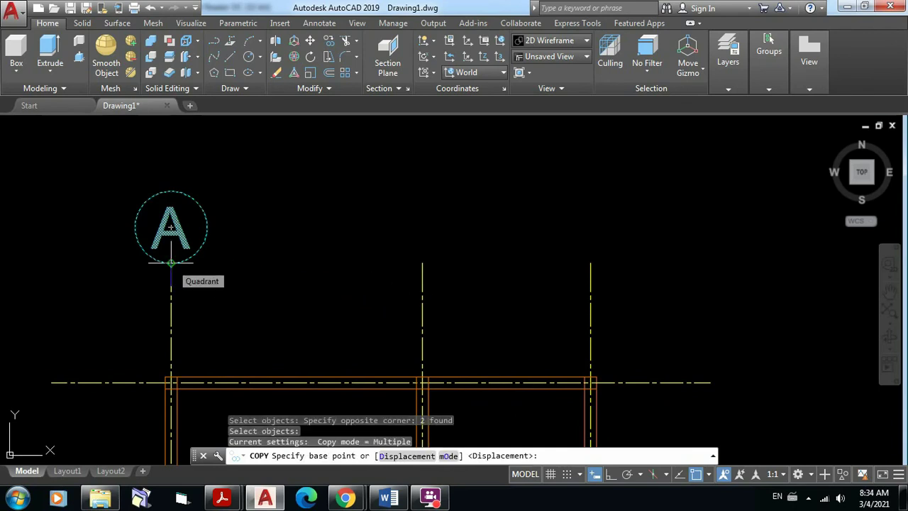
pyautogui.click(171, 262)
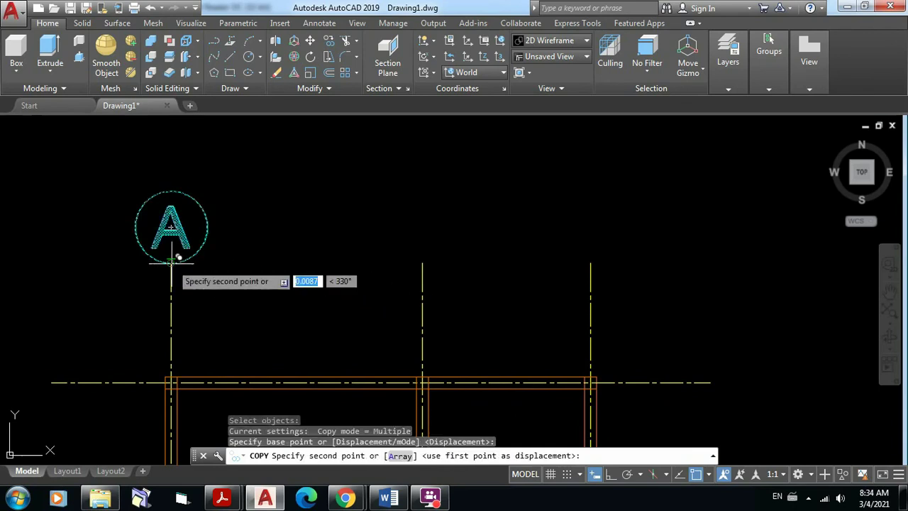
pyautogui.click(422, 262)
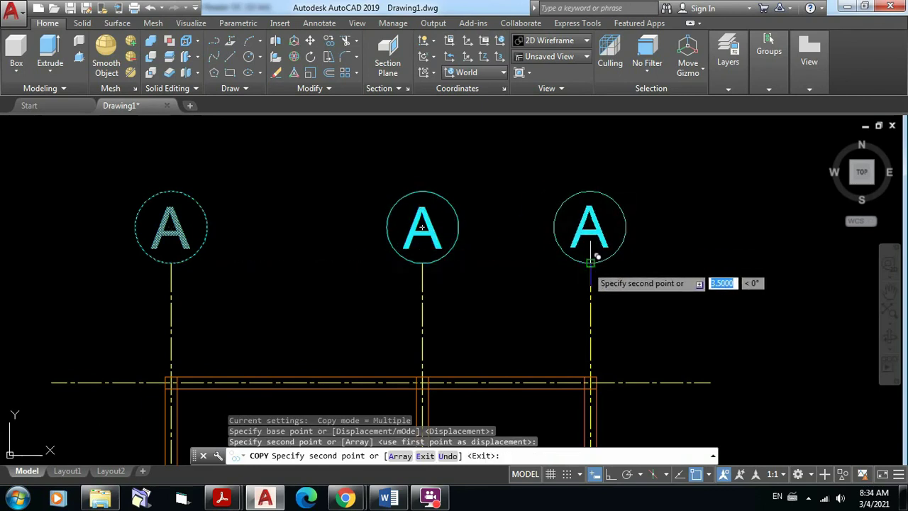
pyautogui.click(590, 263)
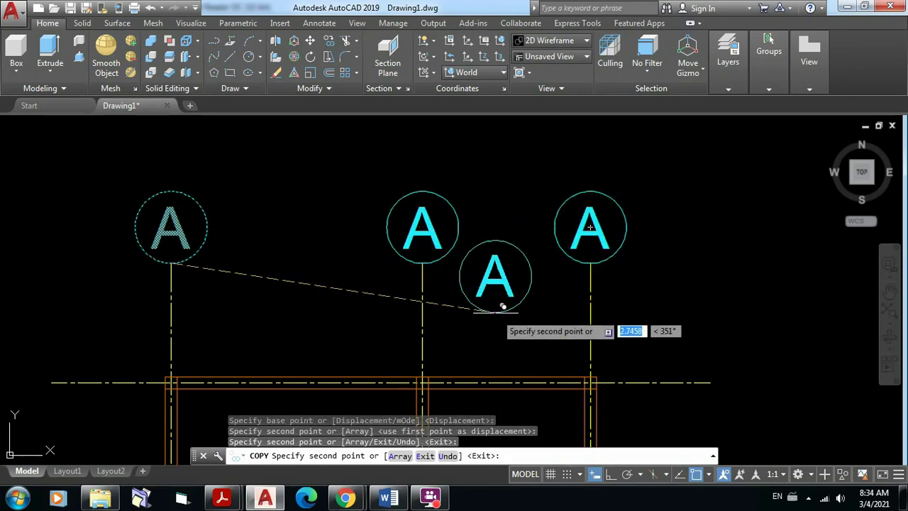
pyautogui.press('Return')
pyautogui.scroll(-3, 511, 283)
pyautogui.moveTo(523, 280); pyautogui.dragTo(599, 204, button='middle')
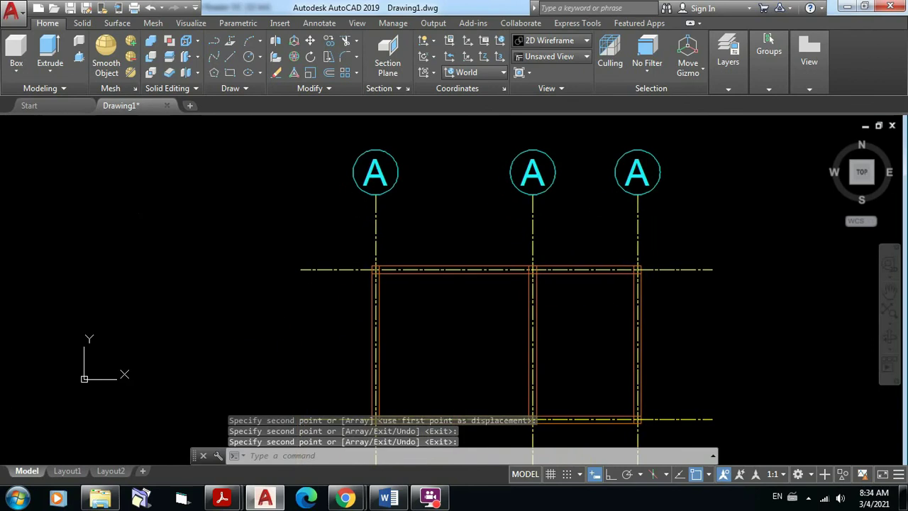
# Step: Start copying the first circled A bubble, window-selecting it
pyautogui.press('Return')
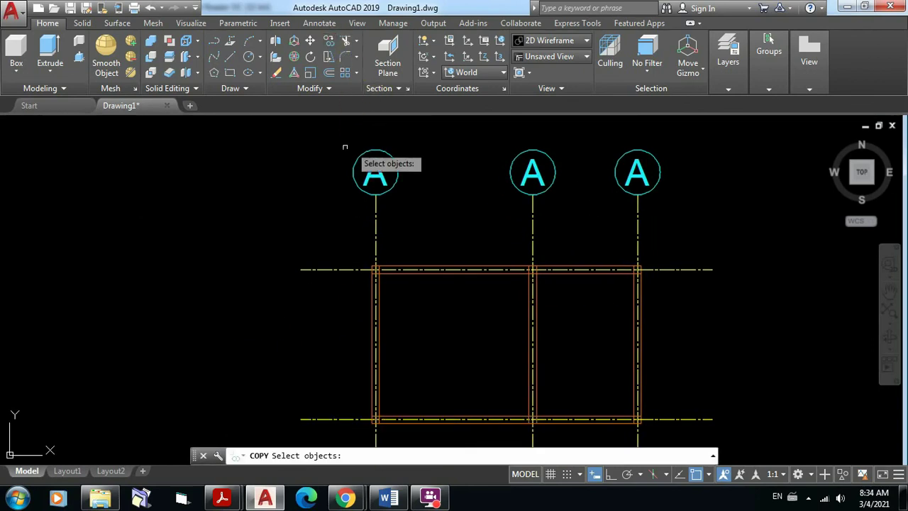
pyautogui.click(336, 134)
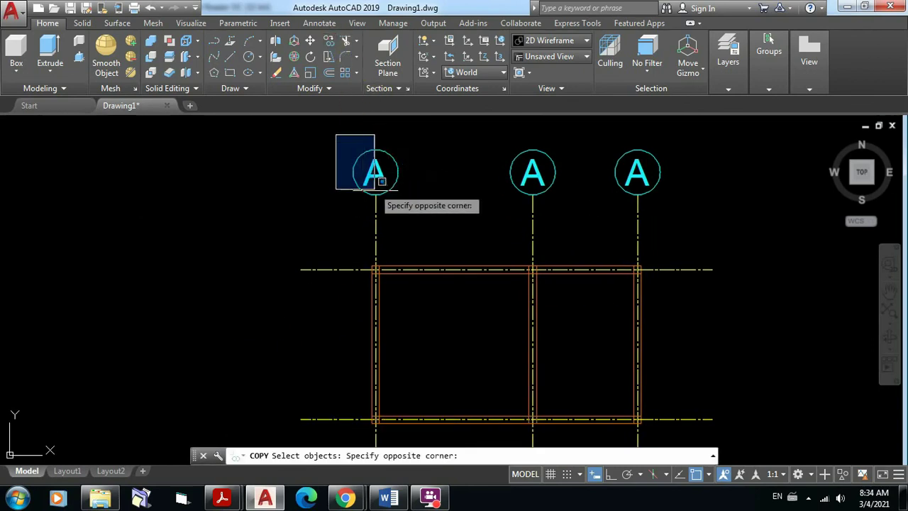
pyautogui.click(415, 205)
pyautogui.press('Return')
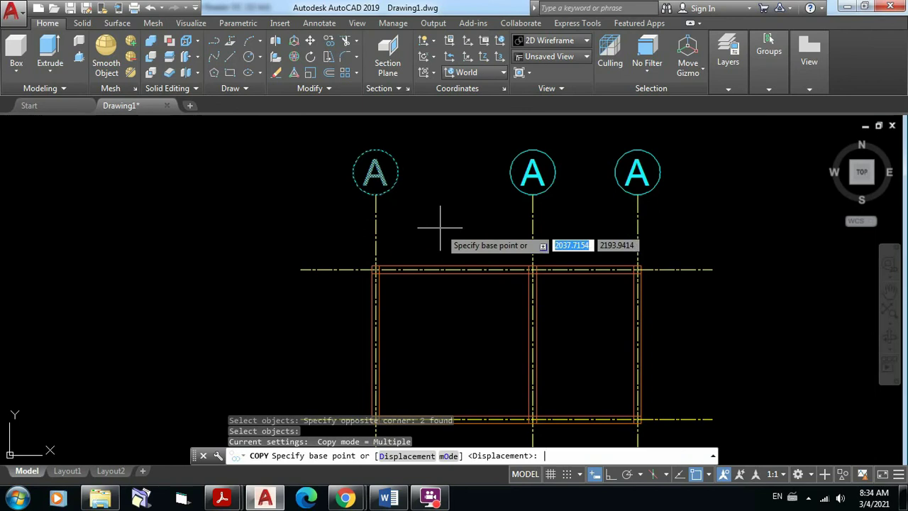
pyautogui.scroll(4, 416, 163)
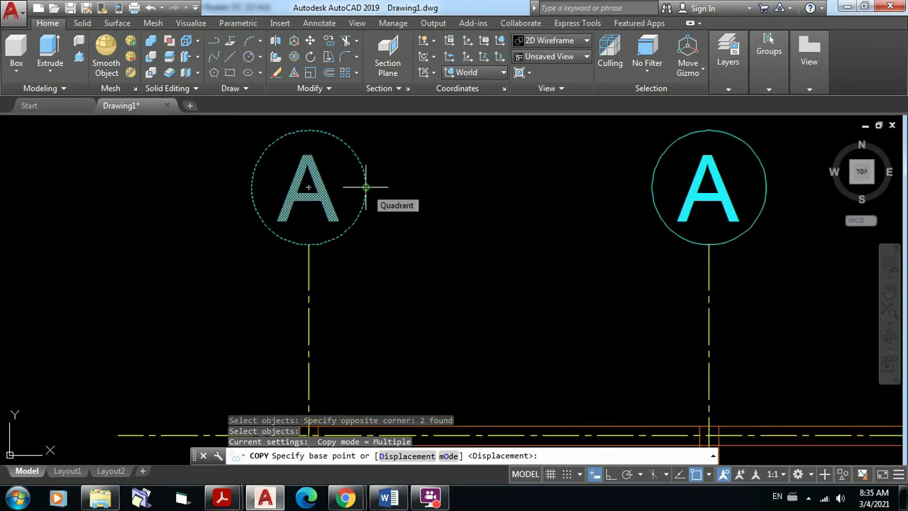
# Step: Place bubble copies at the left ends of the upper and lower horizontal grid lines
pyautogui.click(366, 187)
pyautogui.scroll(-5, 411, 206)
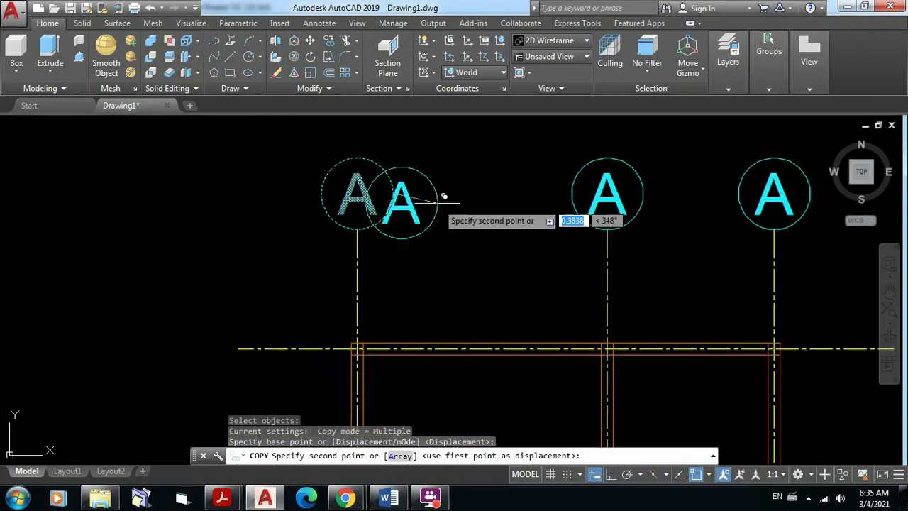
pyautogui.moveTo(466, 245); pyautogui.dragTo(478, 171, button='middle')
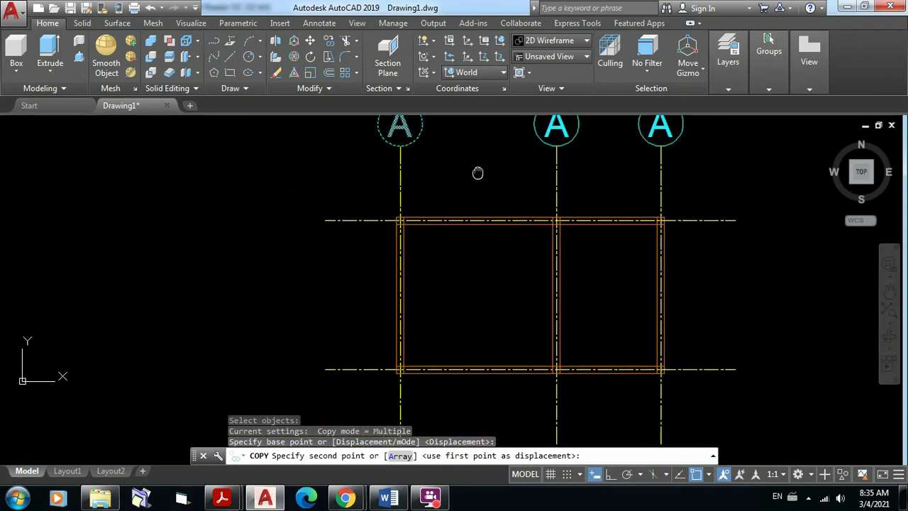
pyautogui.click(328, 223)
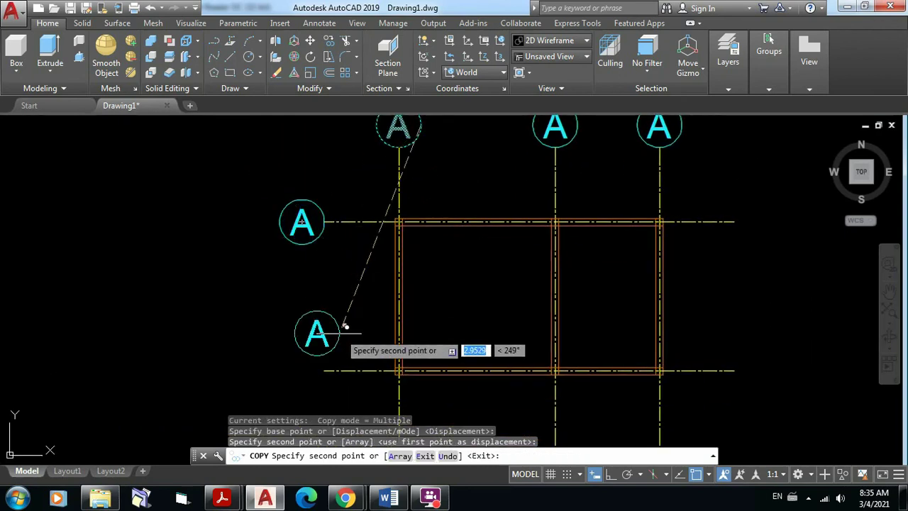
pyautogui.click(326, 369)
pyautogui.press('Escape')
pyautogui.scroll(-4, 457, 261)
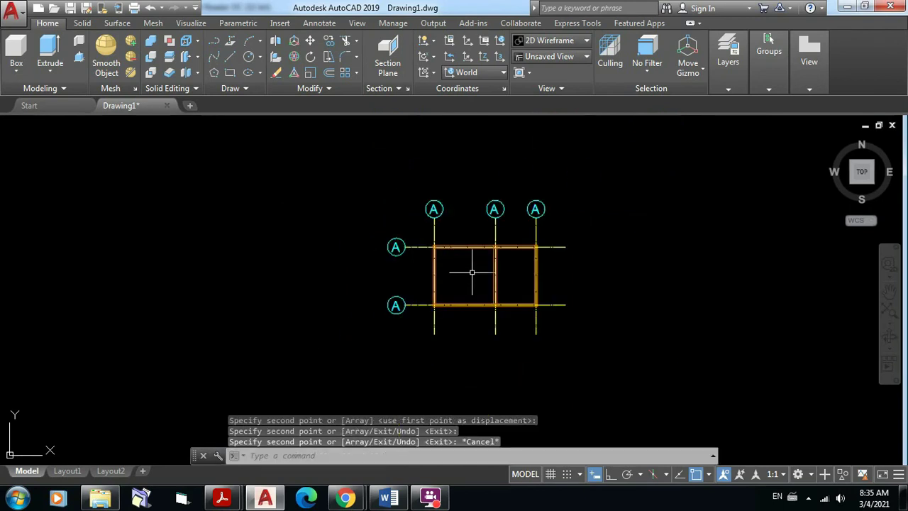
pyautogui.moveTo(469, 264); pyautogui.dragTo(294, 258, button='middle')
pyautogui.scroll(4, 356, 262)
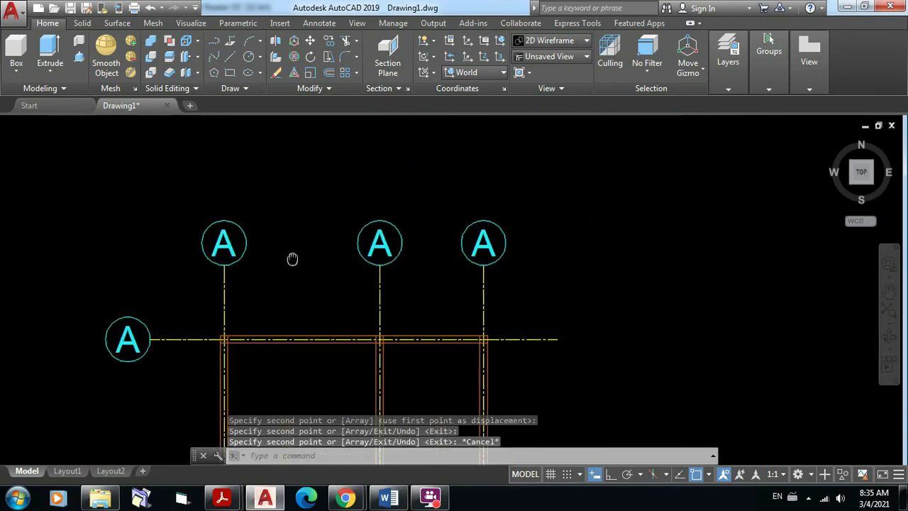
pyautogui.scroll(2, 294, 258)
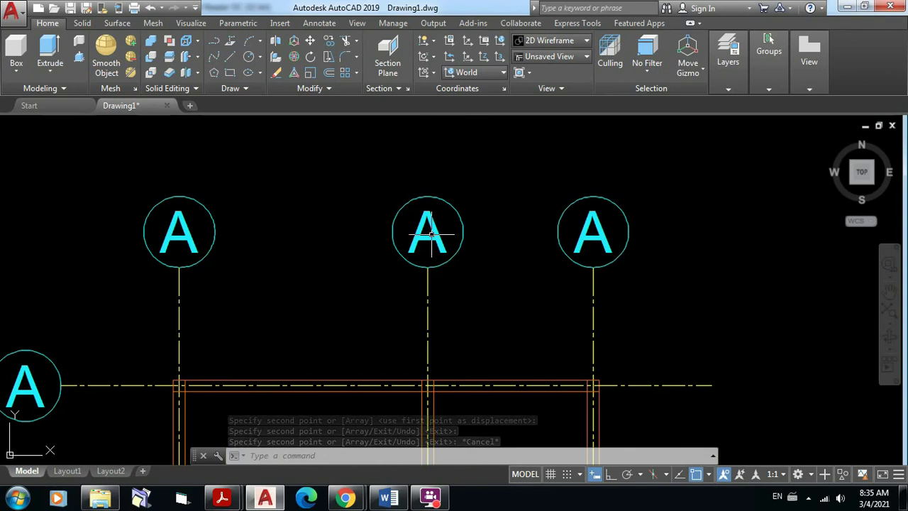
pyautogui.scroll(4, 453, 252)
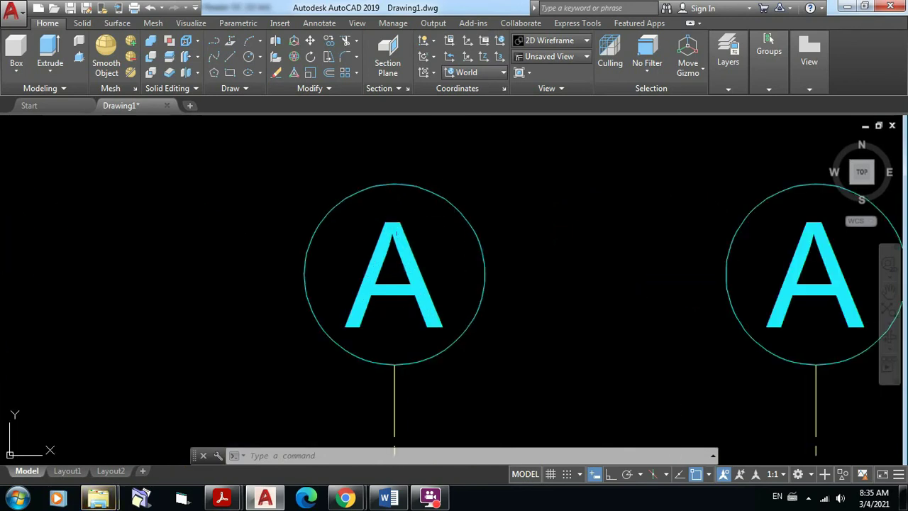
# Step: Change the middle top bubble's letter from A to B
pyautogui.click(400, 222)
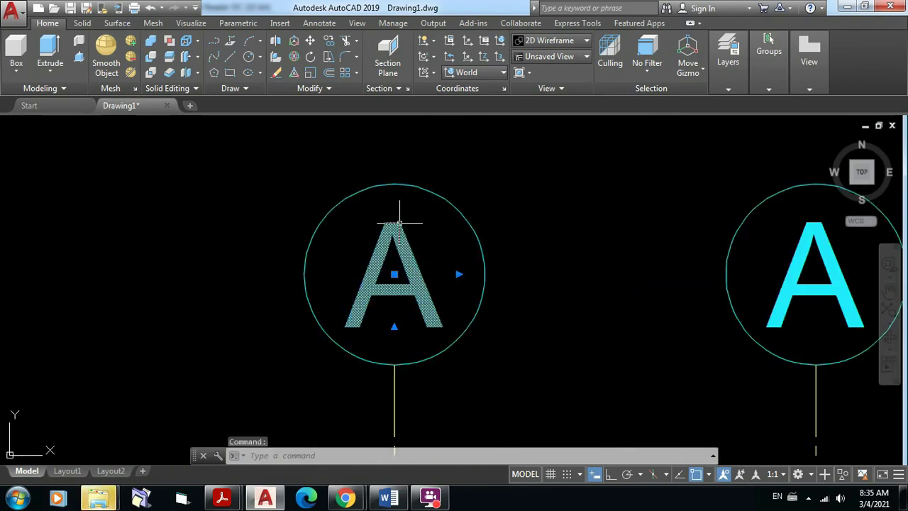
pyautogui.doubleClick(399, 223)
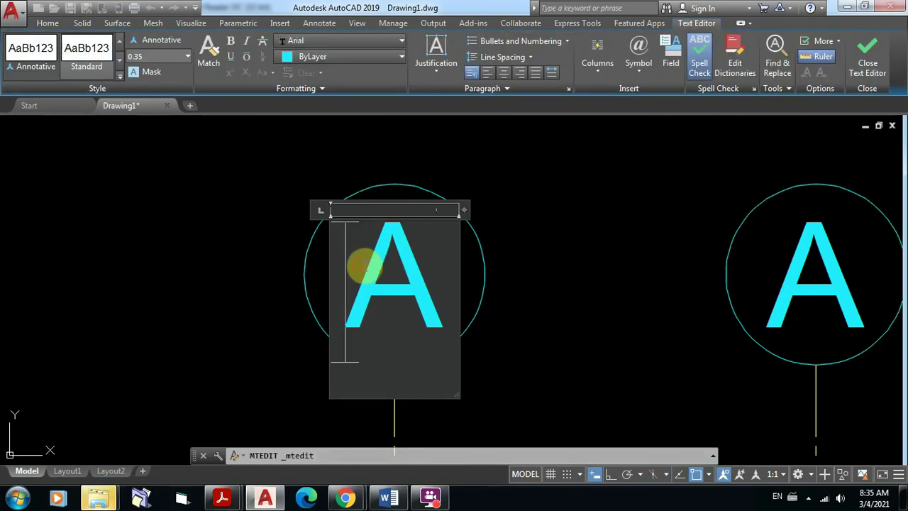
pyautogui.moveTo(364, 266); pyautogui.dragTo(416, 274)
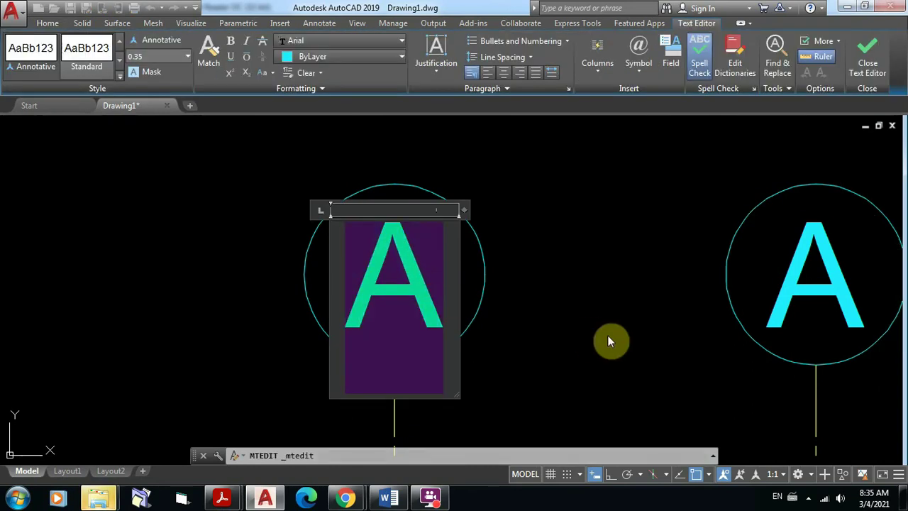
pyautogui.write('B')
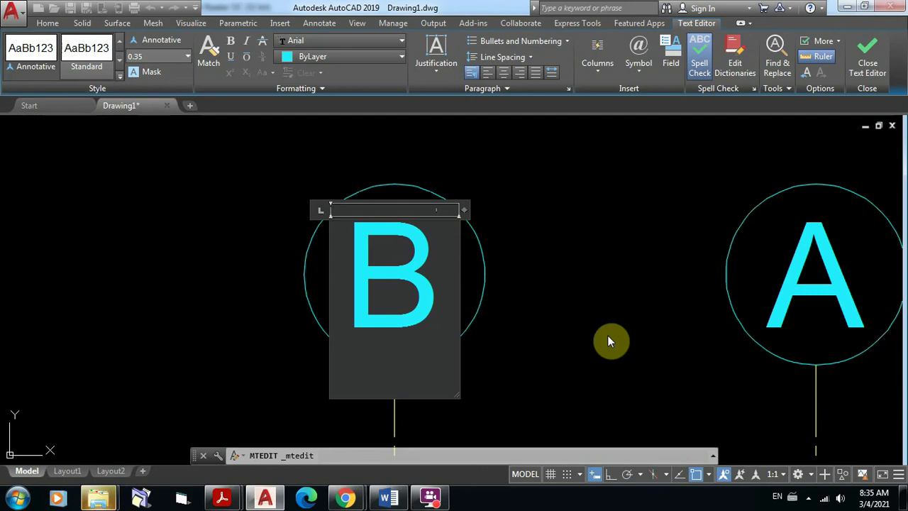
pyautogui.click(534, 271)
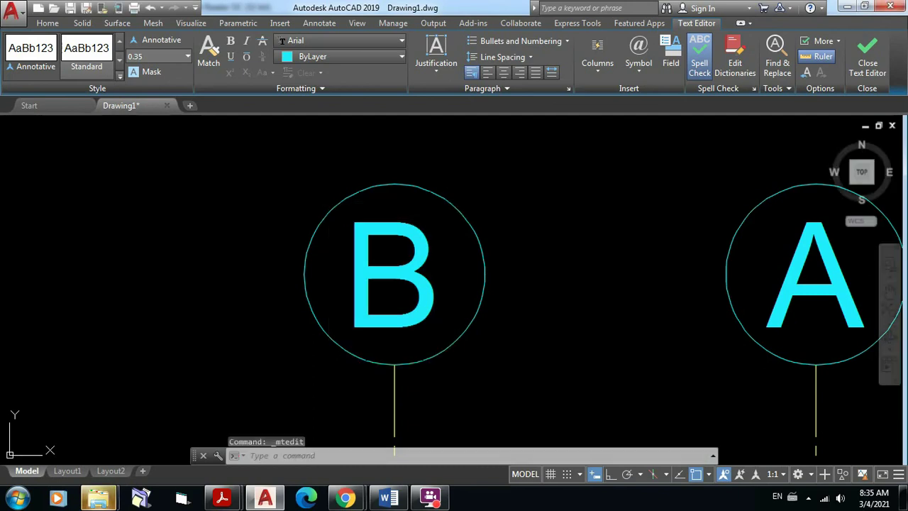
# Step: Change the right top bubble's letter from A to C
pyautogui.moveTo(537, 291)
pyautogui.mouseDown(button='middle')
pyautogui.moveTo(505, 325)
pyautogui.moveTo(220, 324)
pyautogui.mouseUp(button='middle')
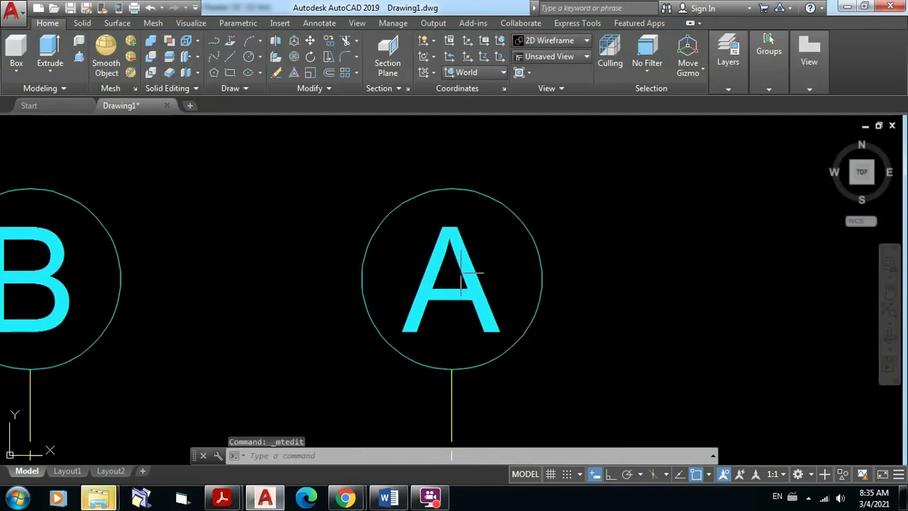
pyautogui.click(454, 226)
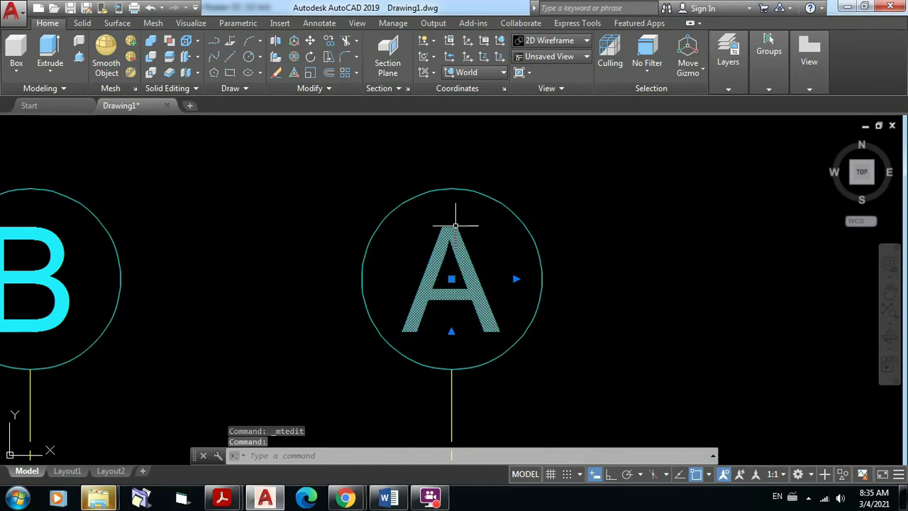
pyautogui.doubleClick(456, 226)
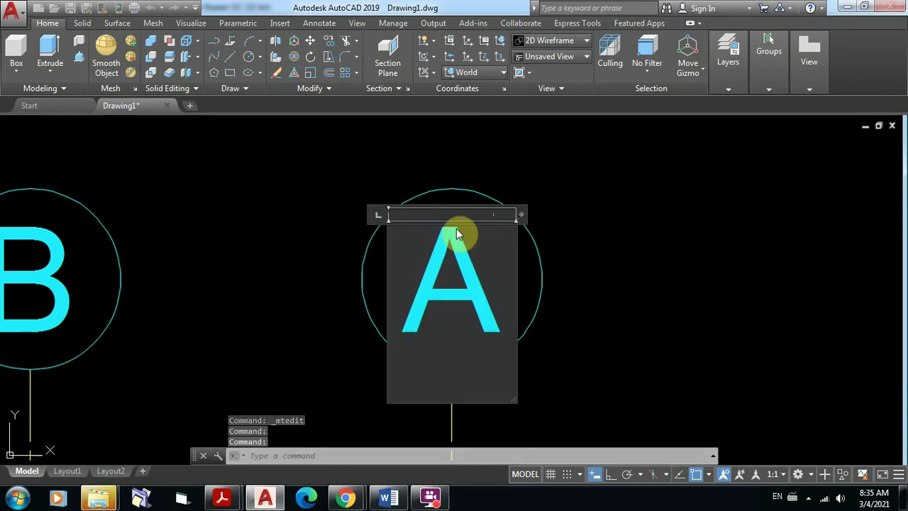
pyautogui.moveTo(422, 256); pyautogui.dragTo(462, 253)
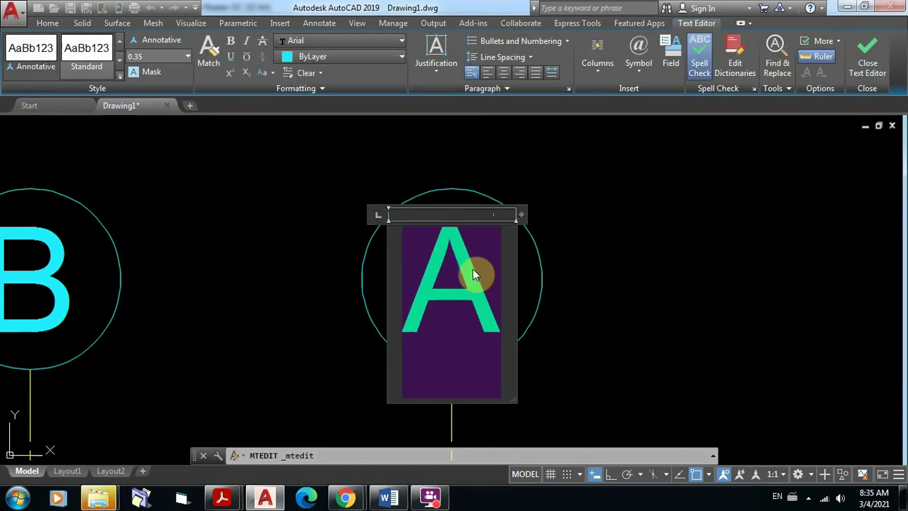
pyautogui.write('C')
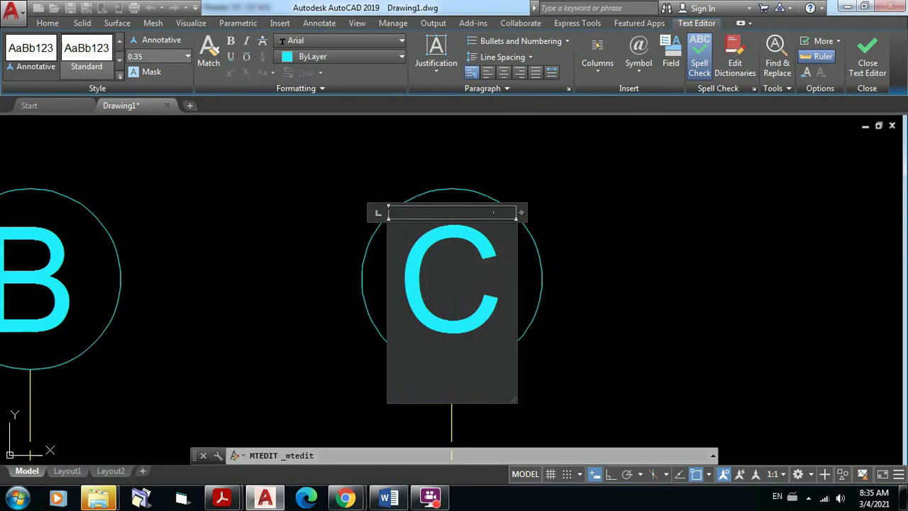
pyautogui.click(604, 256)
pyautogui.scroll(-6, 571, 270)
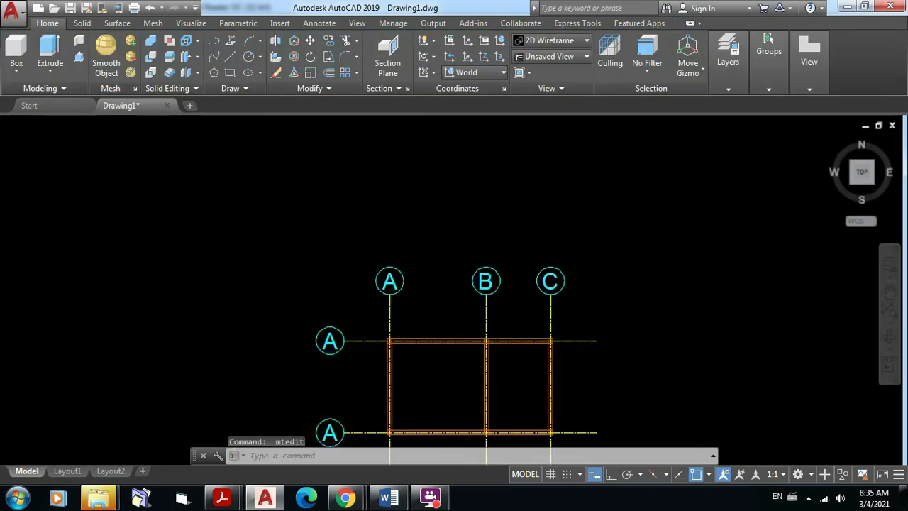
# Step: Relabel the upper left-side grid bubble from A to 1
pyautogui.moveTo(511, 314); pyautogui.dragTo(494, 273, button='middle')
pyautogui.scroll(8, 441, 257)
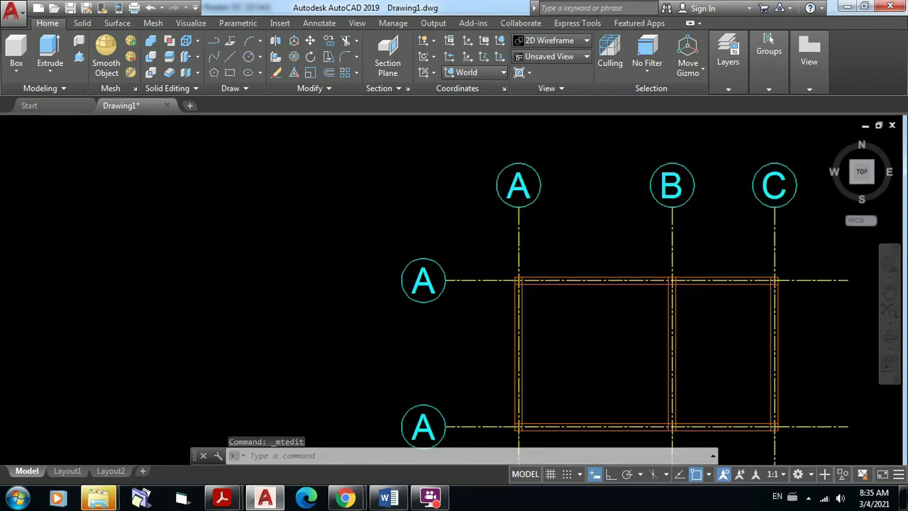
pyautogui.moveTo(405, 300); pyautogui.dragTo(438, 253, button='middle')
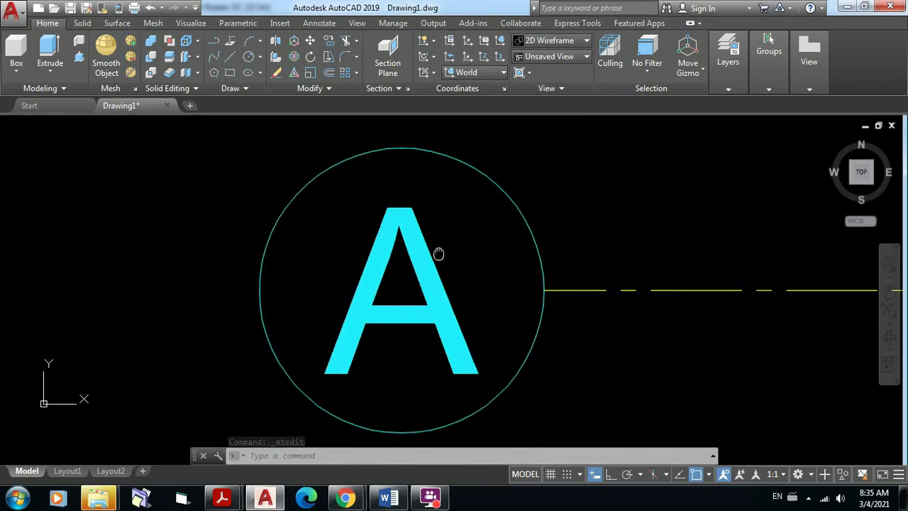
pyautogui.click(409, 208)
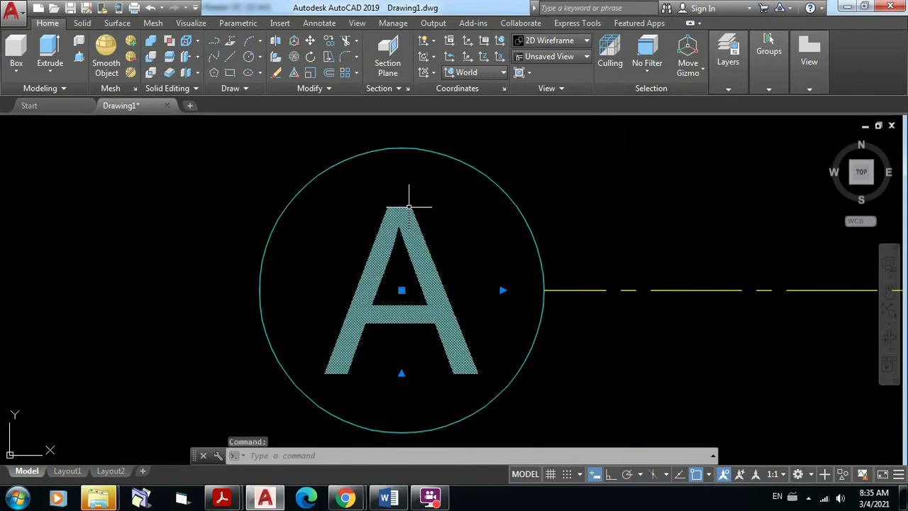
pyautogui.doubleClick(411, 209)
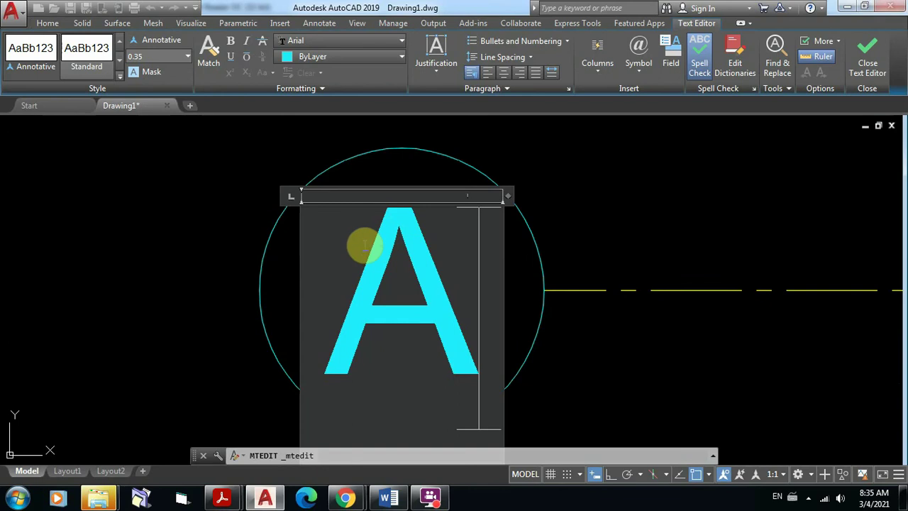
pyautogui.moveTo(365, 243); pyautogui.dragTo(429, 246)
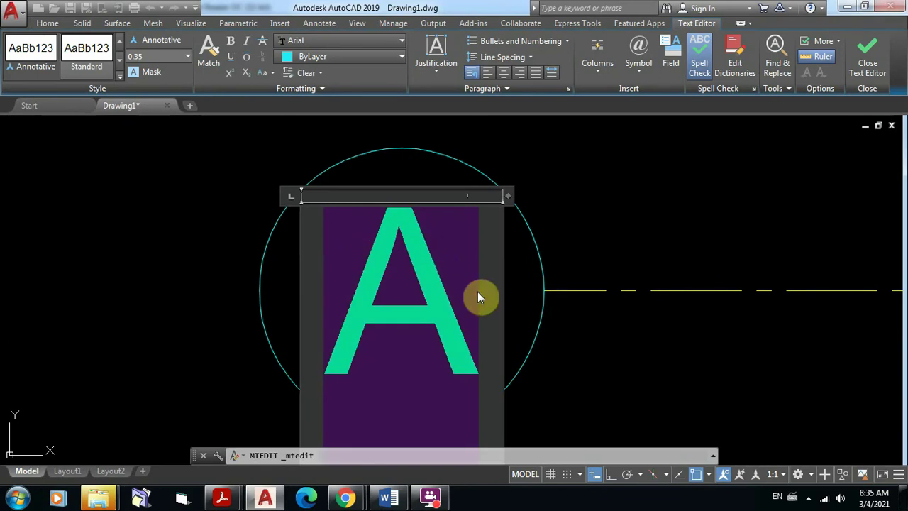
pyautogui.write('1')
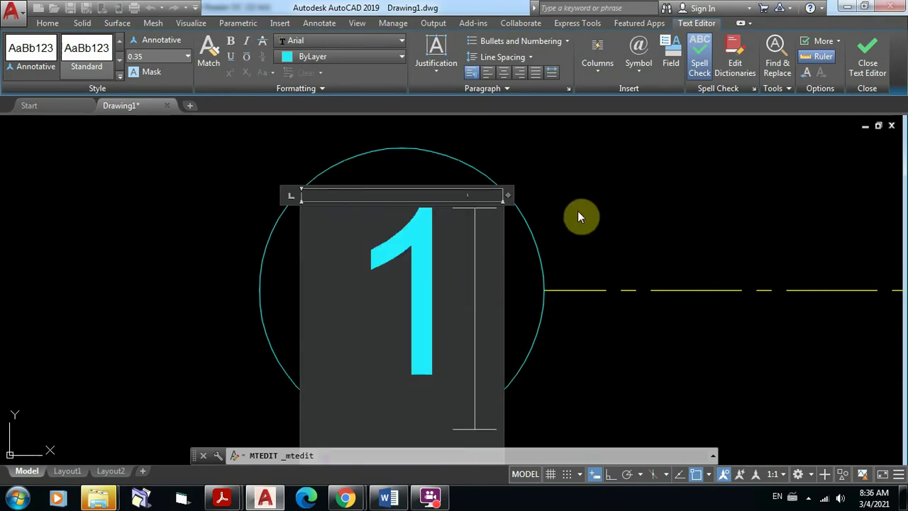
pyautogui.click(577, 210)
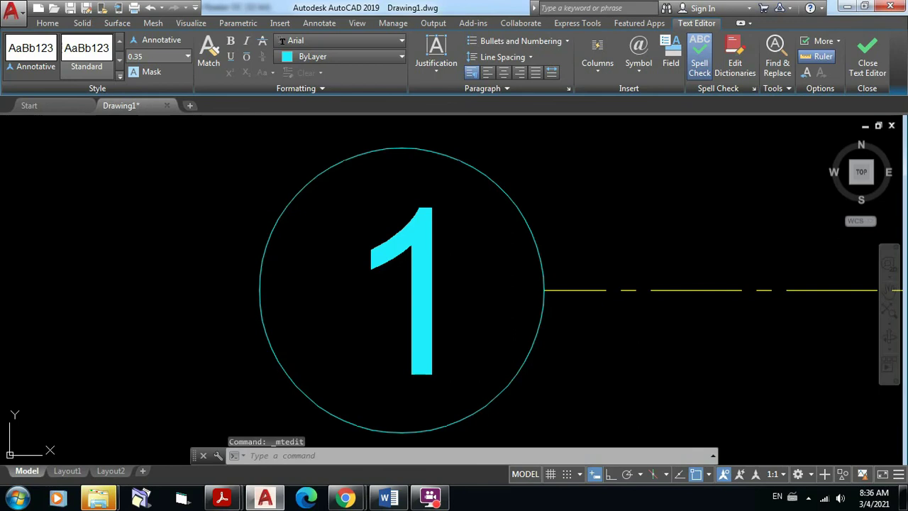
# Step: Relabel the lower left-side grid bubble from A to 2
pyautogui.scroll(-8, 564, 278)
pyautogui.moveTo(573, 354); pyautogui.dragTo(478, 191, button='middle')
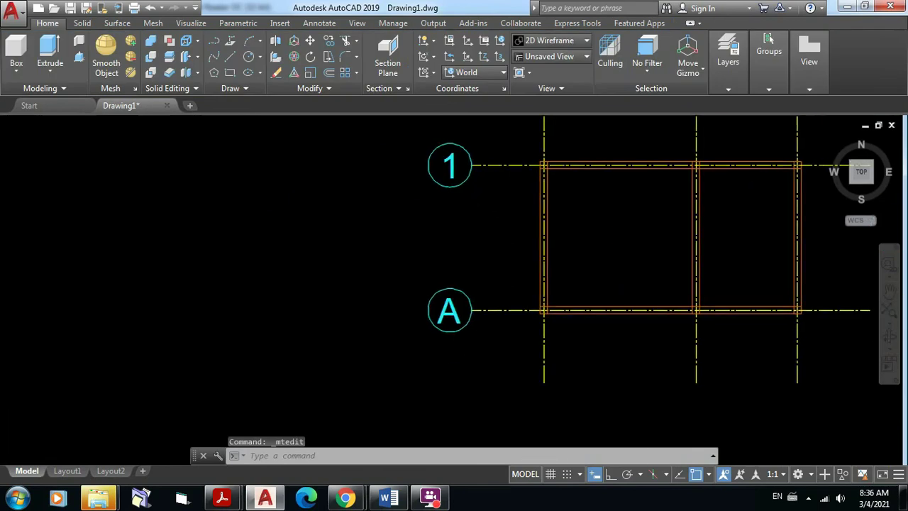
pyautogui.scroll(6, 468, 270)
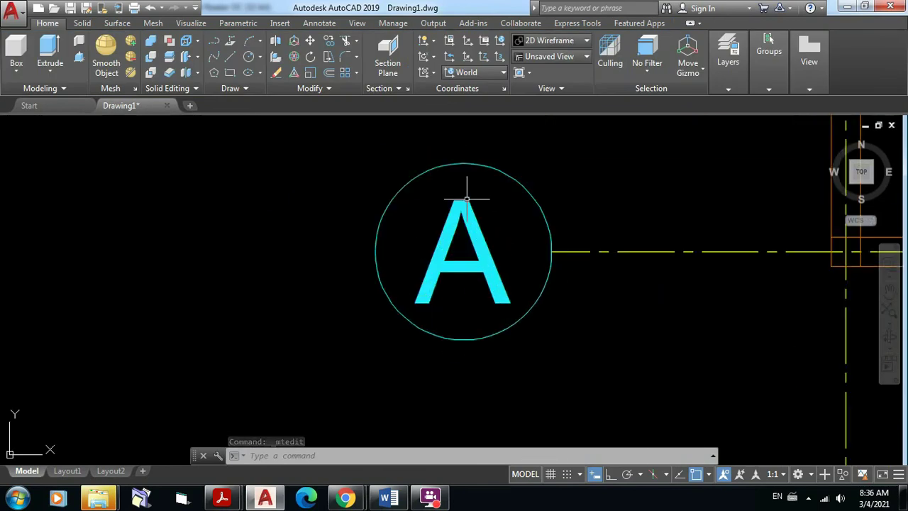
pyautogui.click(466, 200)
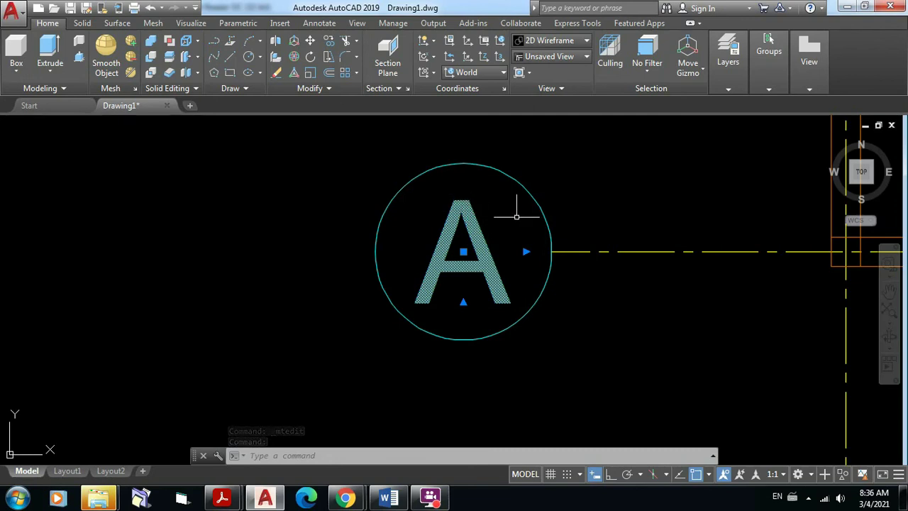
pyautogui.press('Escape')
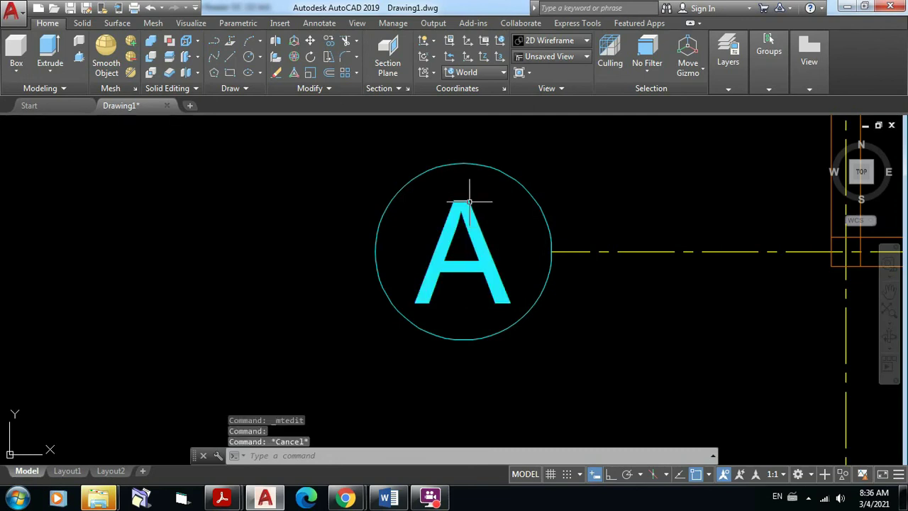
pyautogui.click(467, 200)
pyautogui.doubleClick(478, 228)
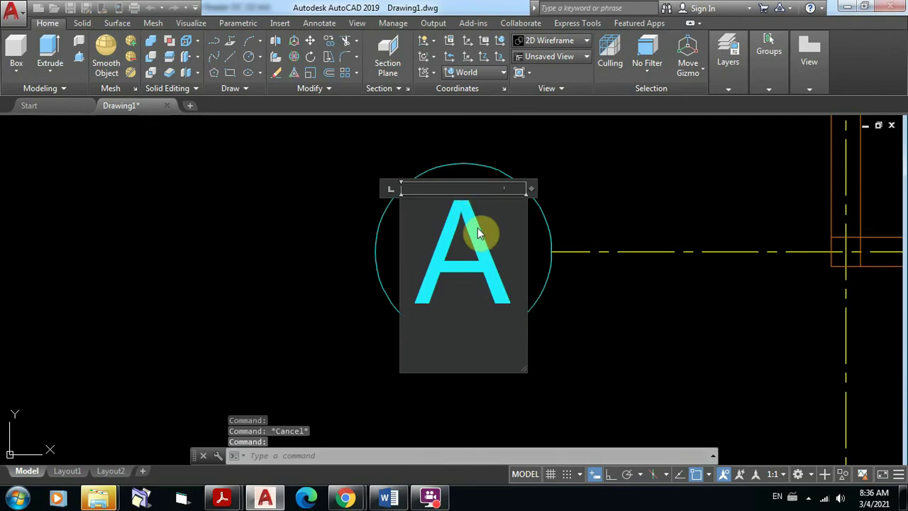
pyautogui.moveTo(471, 262); pyautogui.dragTo(434, 262)
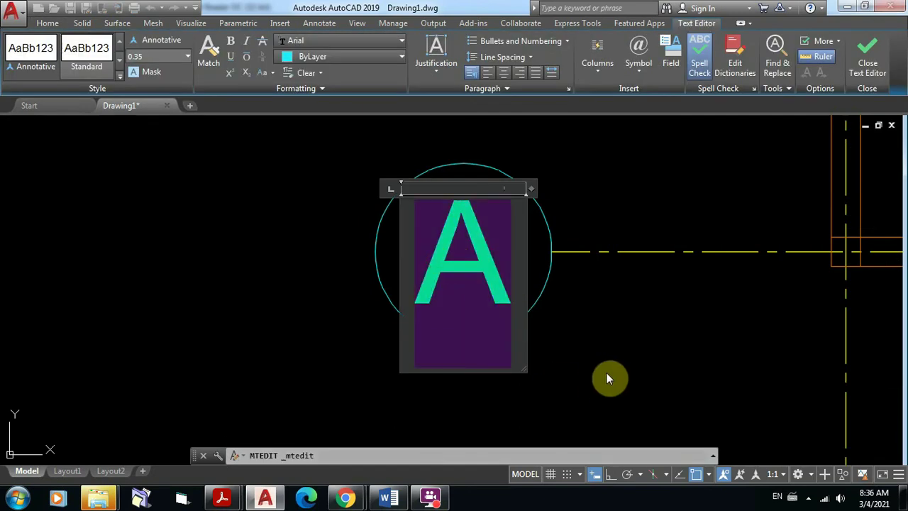
pyautogui.write('2')
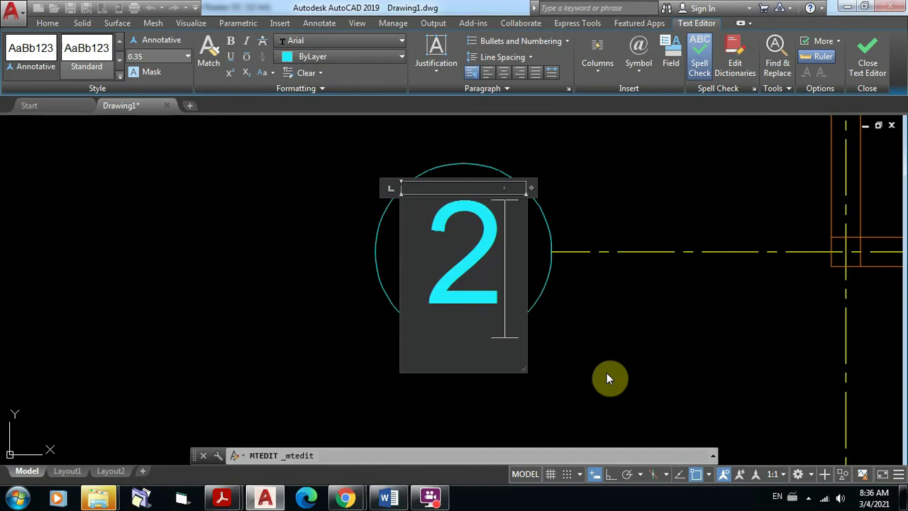
pyautogui.click(606, 341)
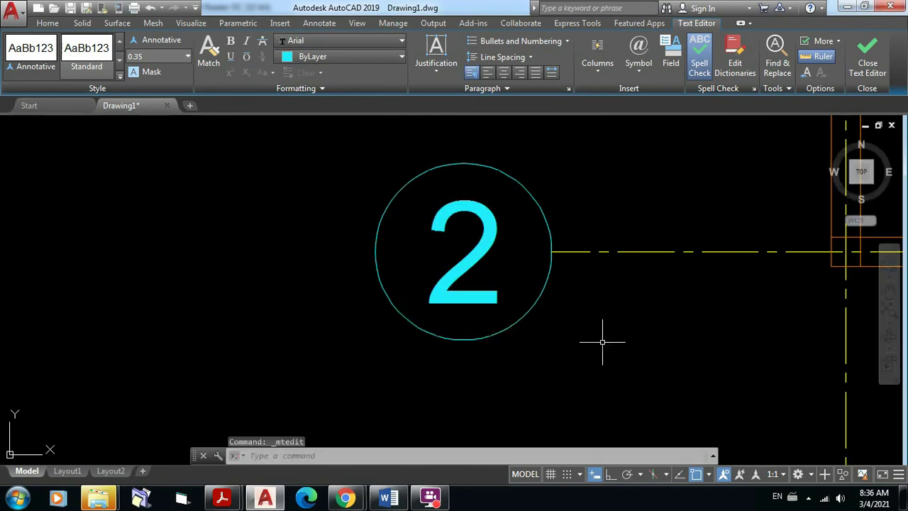
pyautogui.scroll(-8, 604, 340)
pyautogui.moveTo(644, 333); pyautogui.dragTo(399, 356, button='middle')
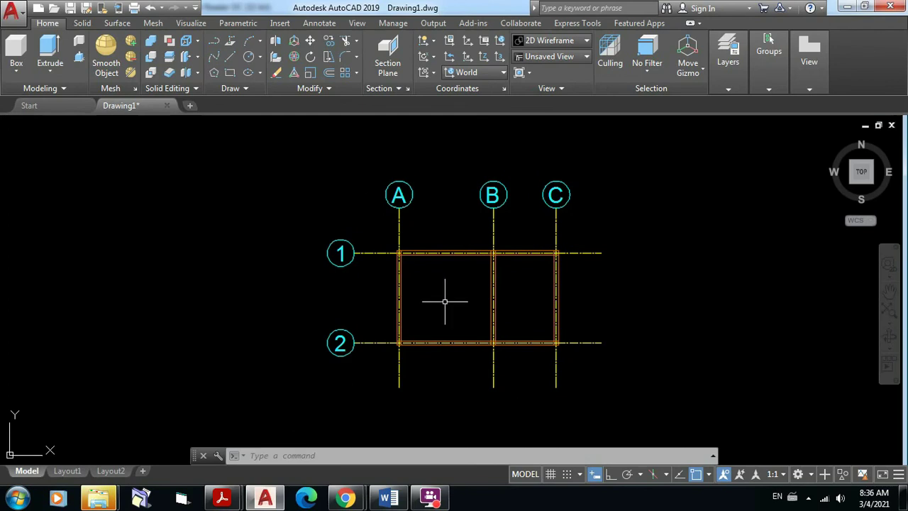
pyautogui.scroll(2, 457, 279)
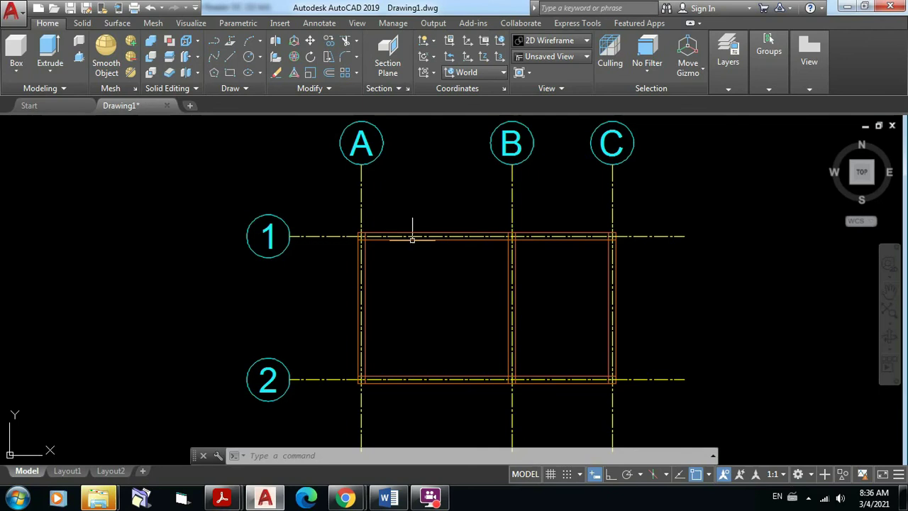
pyautogui.moveTo(225, 501)
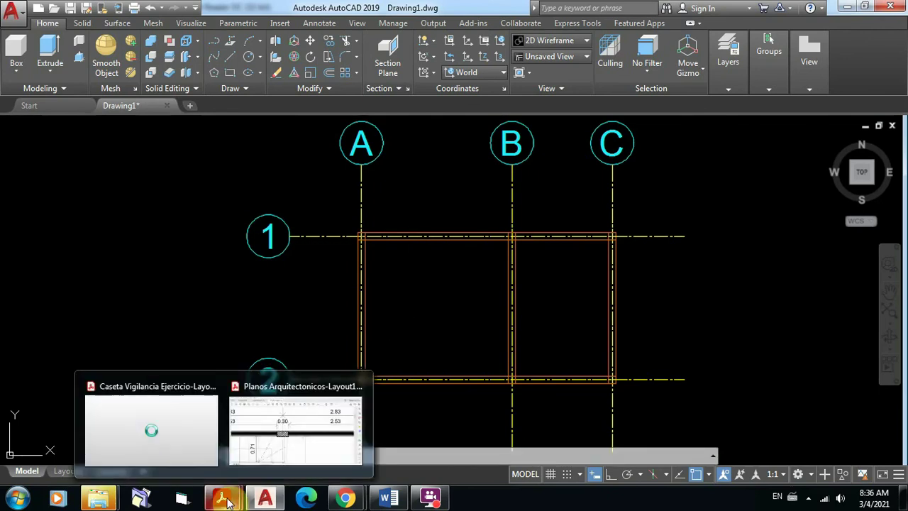
pyautogui.click(208, 450)
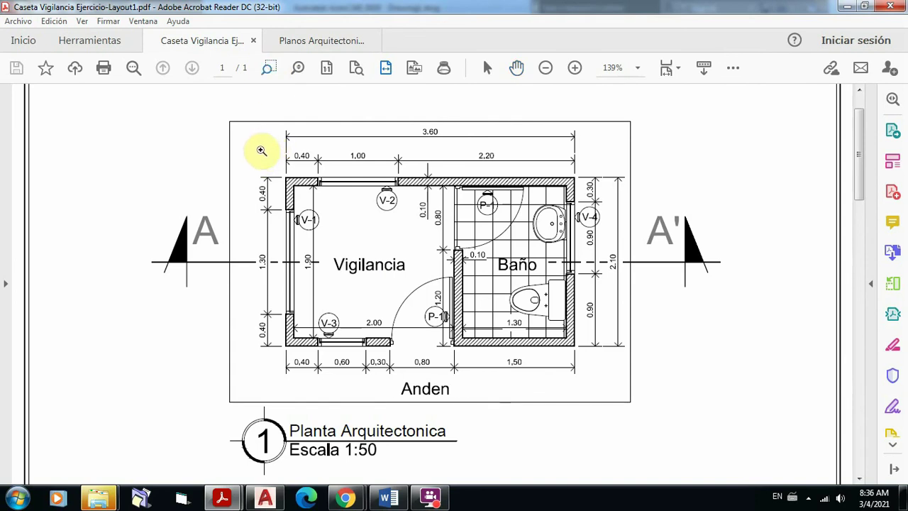
pyautogui.moveTo(248, 126); pyautogui.dragTo(483, 254)
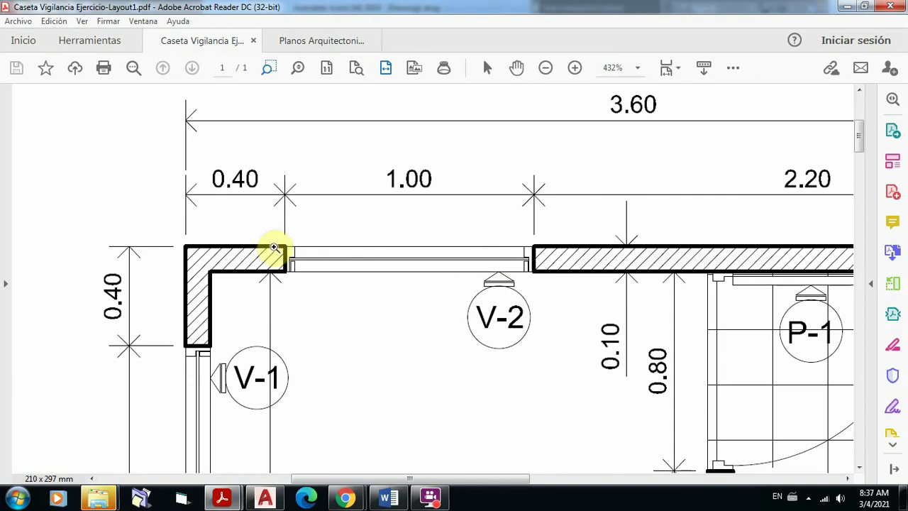
pyautogui.scroll(-2, 386, 246)
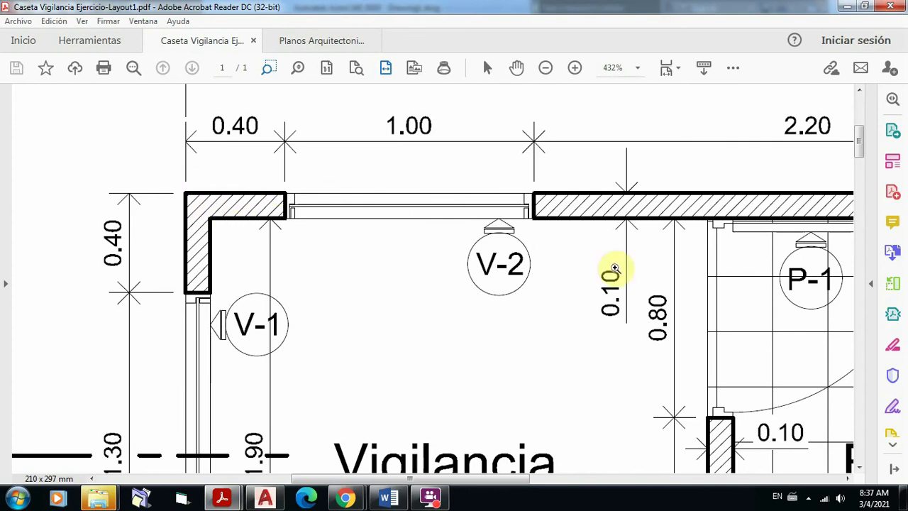
pyautogui.scroll(-3, 641, 300)
pyautogui.scroll(-1, 648, 302)
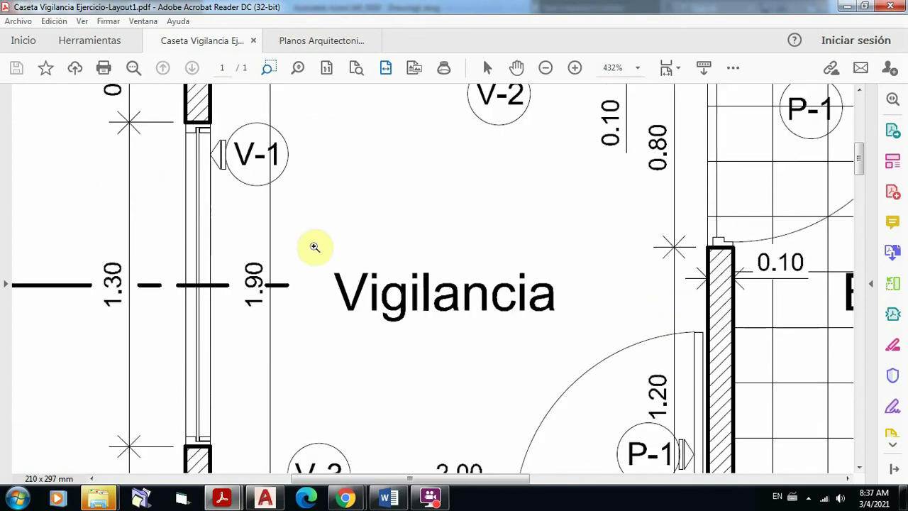
pyautogui.scroll(3, 503, 239)
pyautogui.scroll(2, 483, 234)
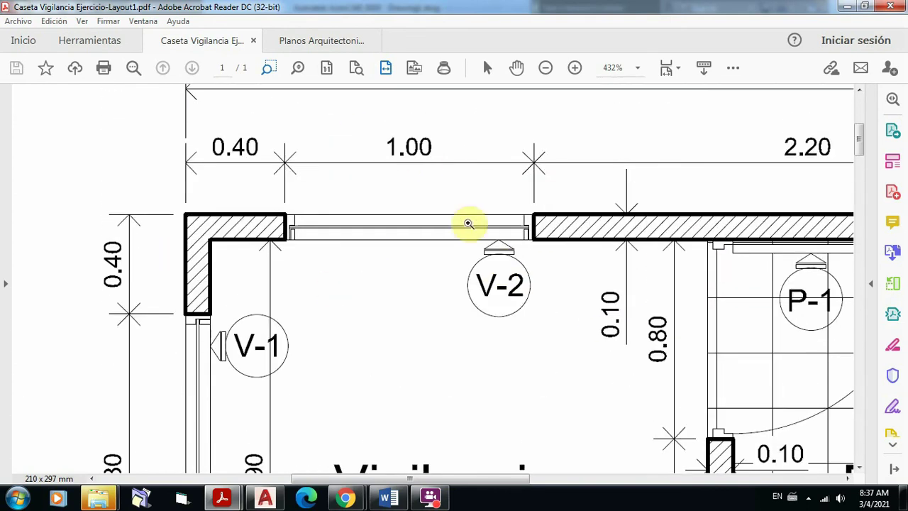
pyautogui.scroll(-5, 422, 172)
pyautogui.scroll(-5, 422, 173)
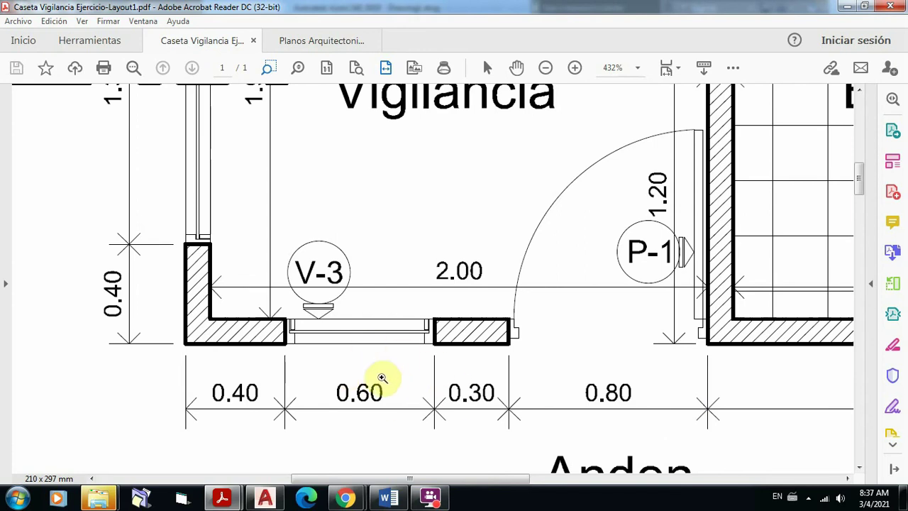
pyautogui.scroll(6, 382, 379)
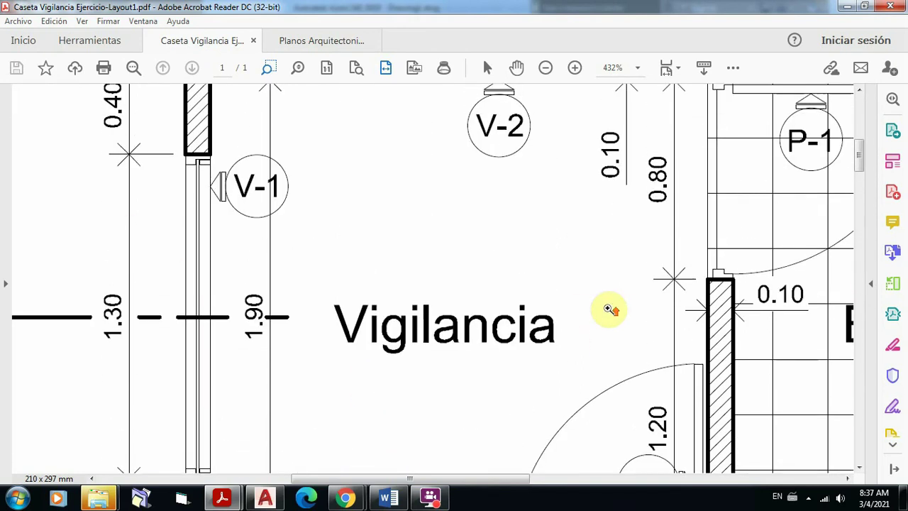
pyautogui.scroll(4, 609, 309)
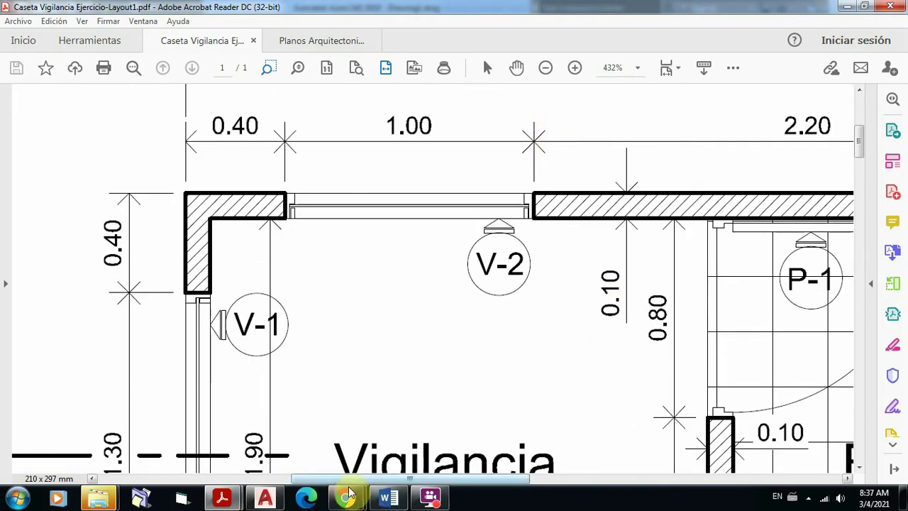
pyautogui.click(264, 498)
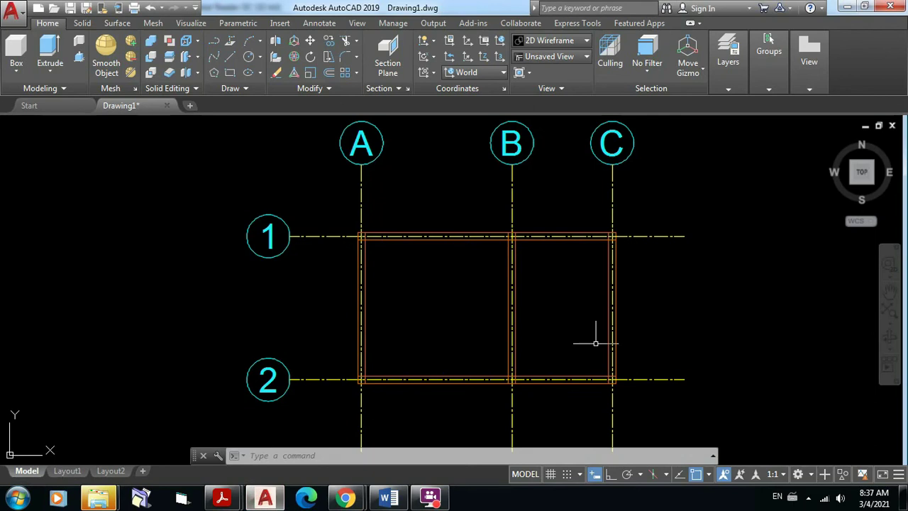
pyautogui.scroll(3, 505, 346)
pyautogui.scroll(2, 506, 346)
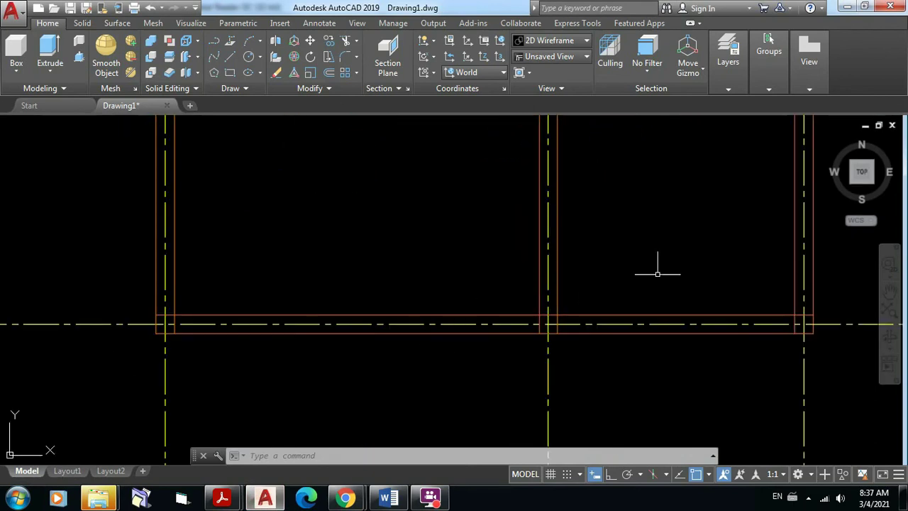
pyautogui.scroll(-8, 653, 266)
pyautogui.moveTo(667, 276)
pyautogui.mouseDown(button='middle')
pyautogui.moveTo(494, 348)
pyautogui.moveTo(554, 375)
pyautogui.moveTo(550, 343)
pyautogui.mouseUp(button='middle')
pyautogui.scroll(4, 493, 349)
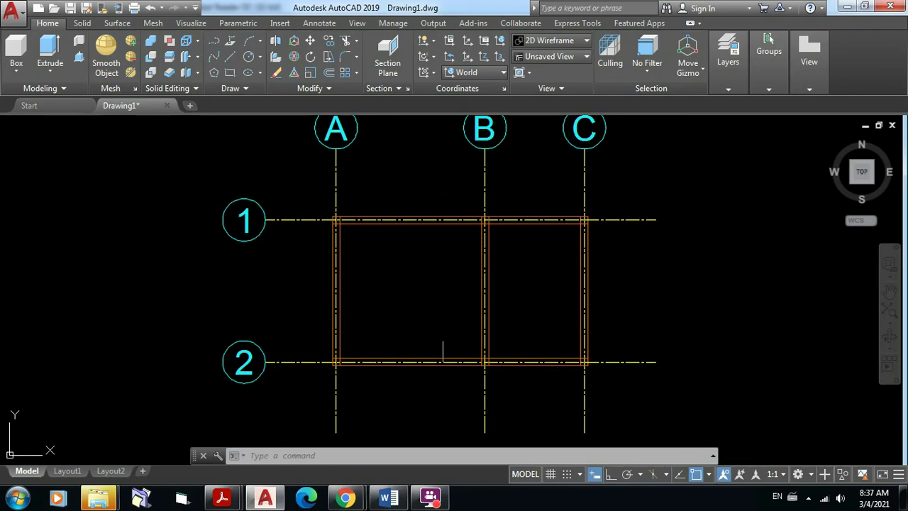
# Step: Freeze the A-Ejes layer in the Layers dropdown to hide the grid lines
pyautogui.click(729, 88)
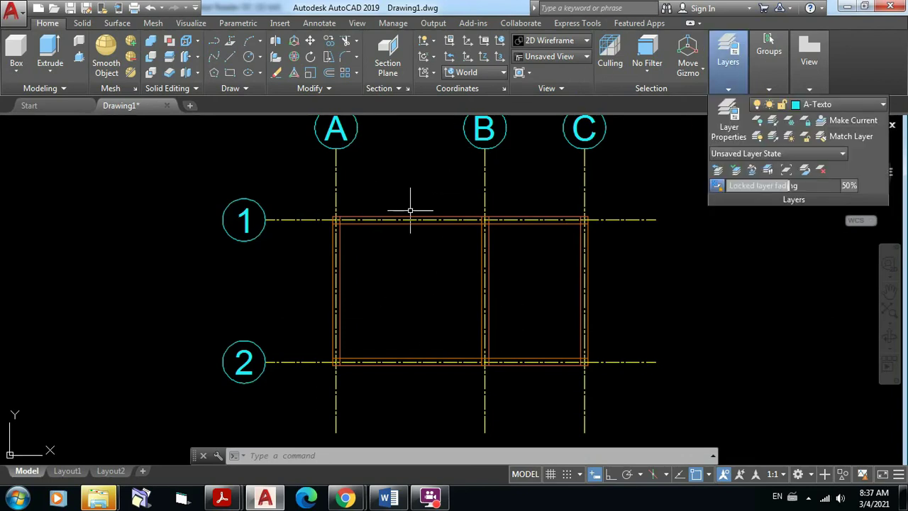
pyautogui.click(761, 87)
pyautogui.click(731, 90)
pyautogui.click(885, 107)
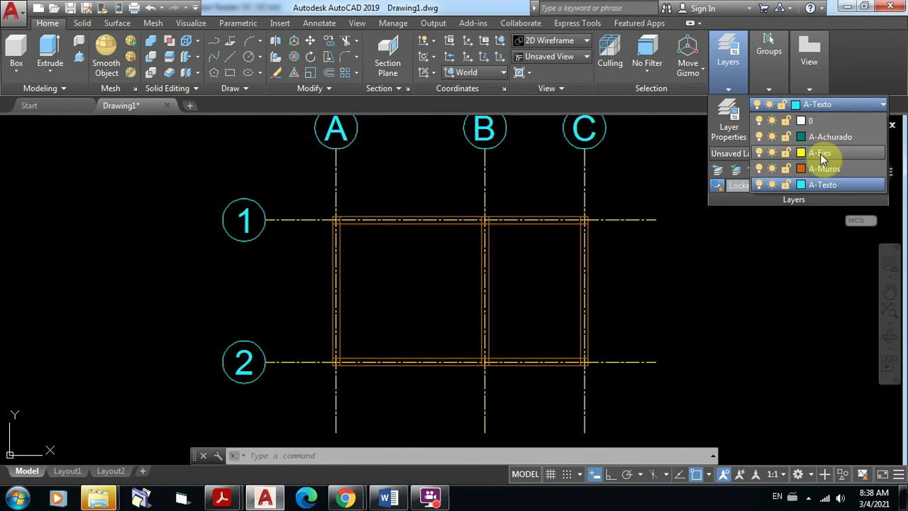
pyautogui.click(772, 152)
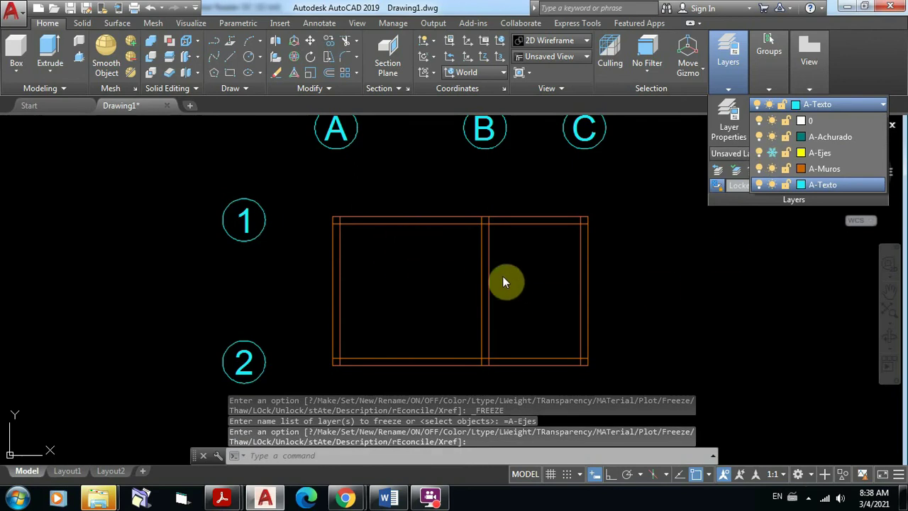
pyautogui.click(660, 260)
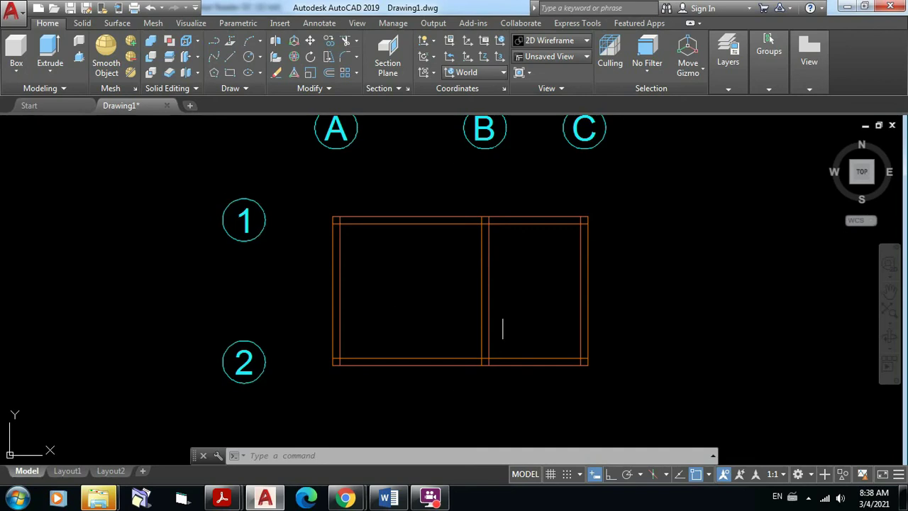
# Step: Thaw the A-Ejes layer so the dash-dot axis lines reappear
pyautogui.scroll(2, 489, 391)
pyautogui.moveTo(497, 381)
pyautogui.mouseDown(button='middle')
pyautogui.moveTo(531, 398)
pyautogui.moveTo(531, 447)
pyautogui.mouseUp(button='middle')
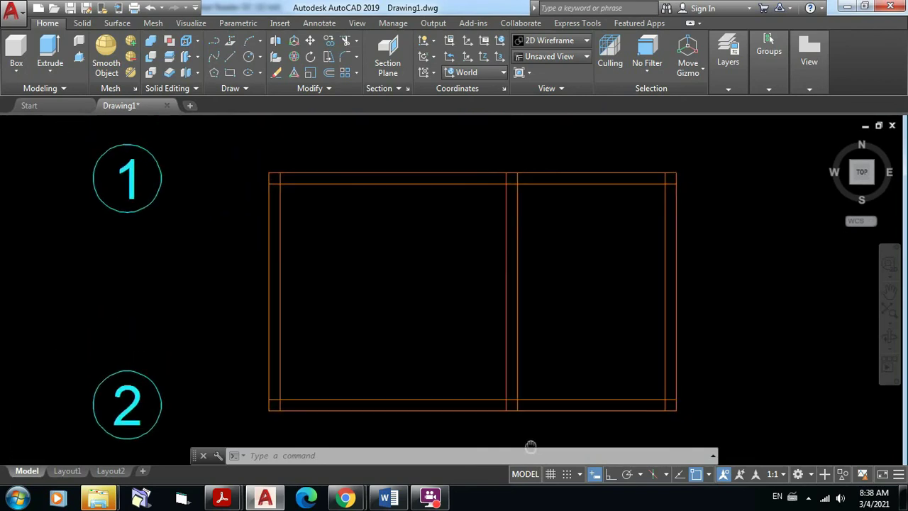
pyautogui.click(728, 89)
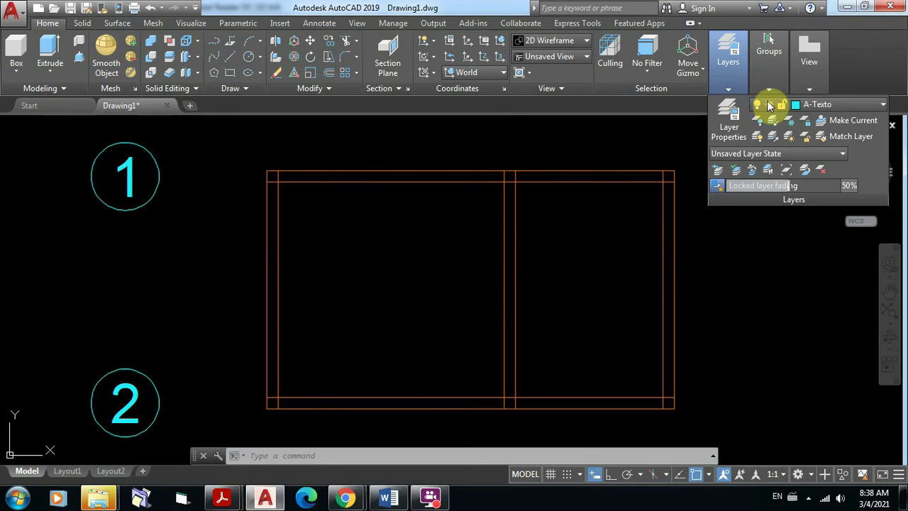
pyautogui.click(883, 106)
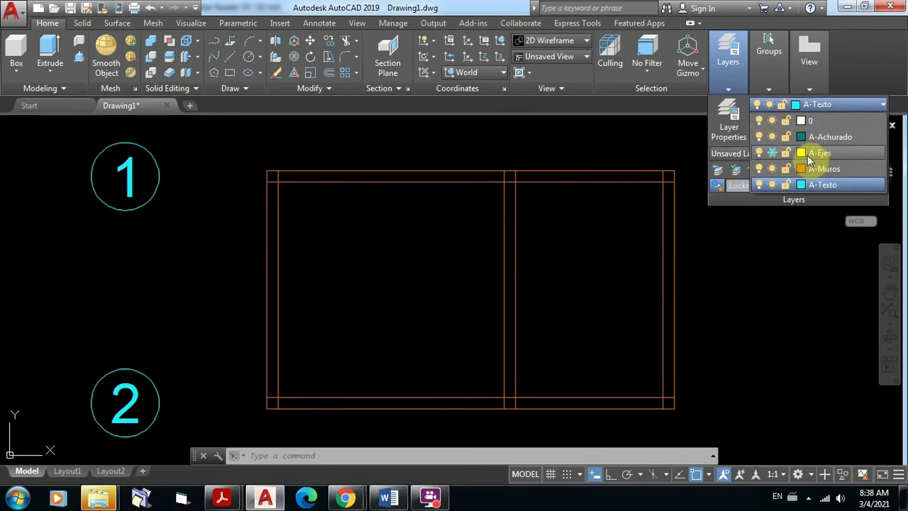
pyautogui.click(772, 153)
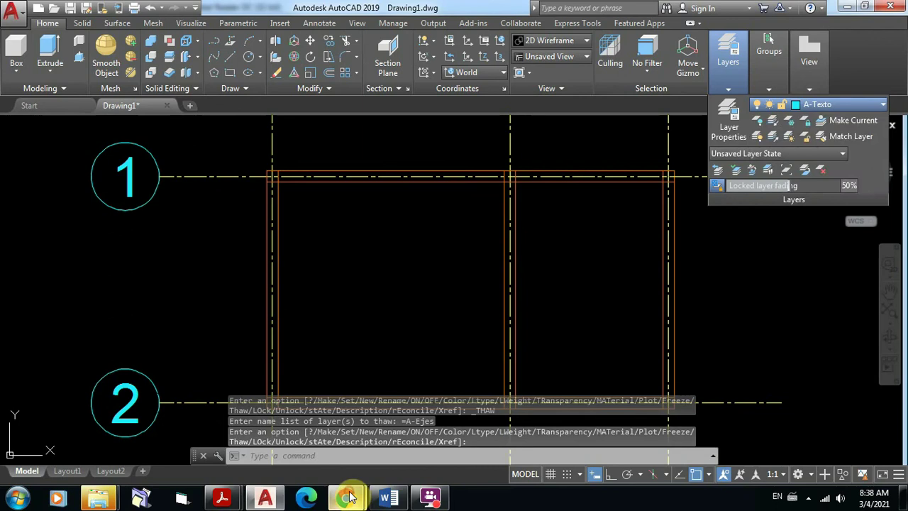
# Step: Check the class video-call tab in Chrome, then return to the AutoCAD drawing
pyautogui.moveTo(344, 498)
pyautogui.click(308, 411)
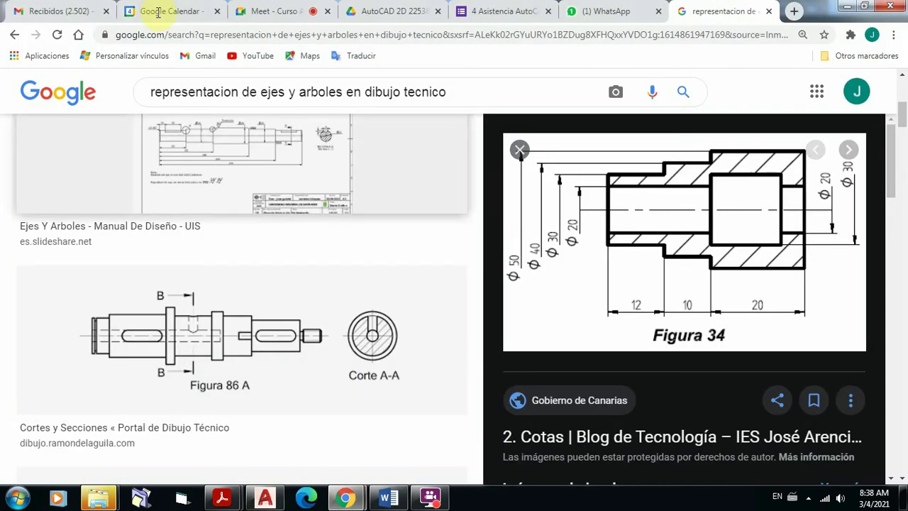
pyautogui.click(266, 12)
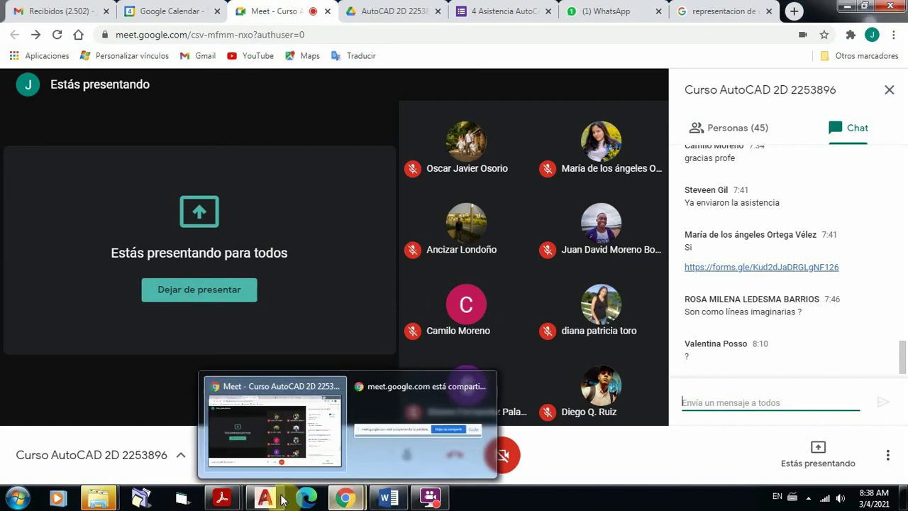
pyautogui.moveTo(277, 499)
pyautogui.click(271, 455)
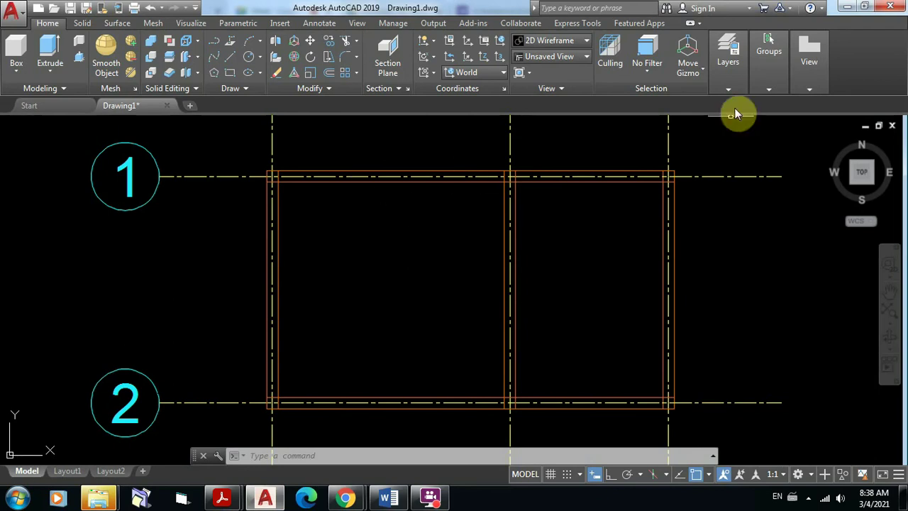
# Step: Freeze the A-Ejes layer from the Layers dropdown to hide the dash-dot axis lines
pyautogui.click(729, 90)
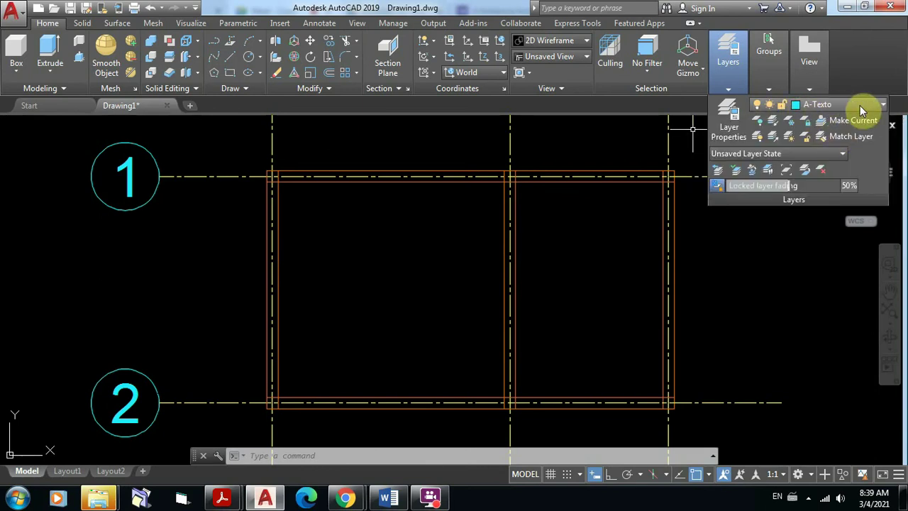
pyautogui.click(884, 107)
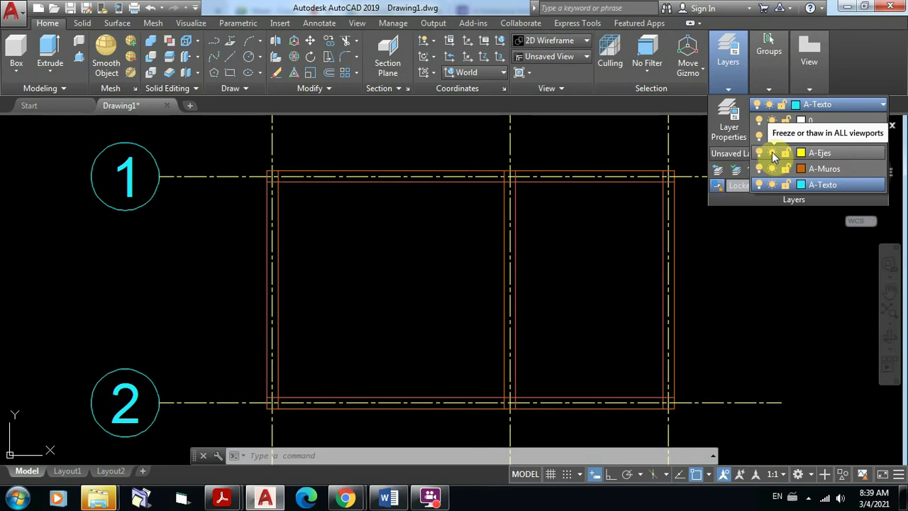
pyautogui.click(772, 152)
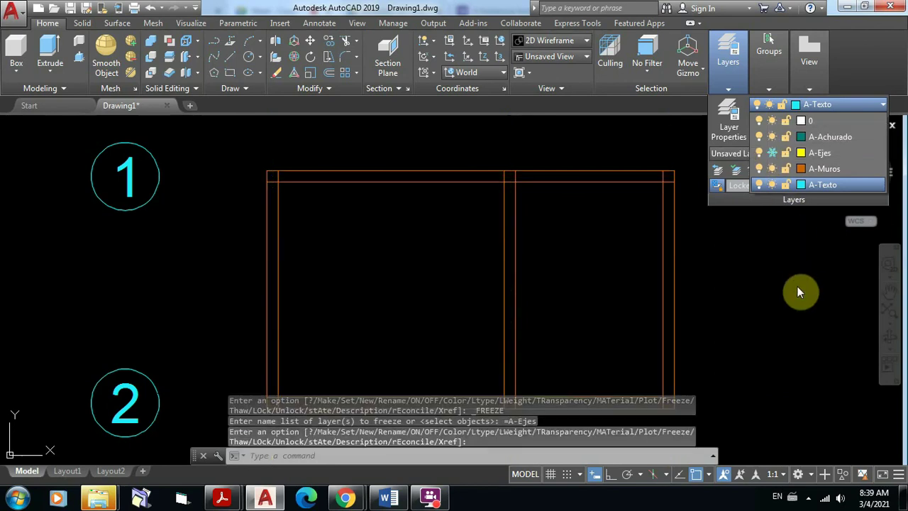
pyautogui.click(735, 282)
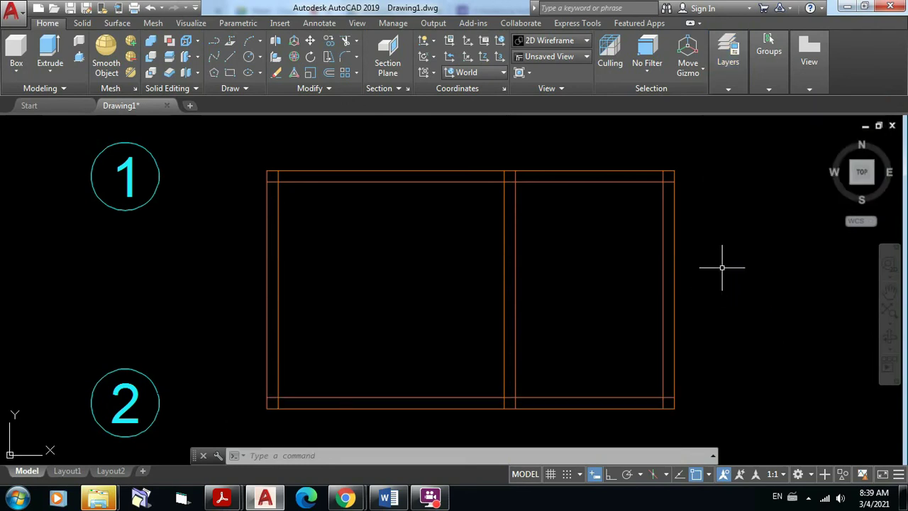
# Step: Offset the middle wall line 0.8 to the left and the top inner line 0.8 downward
pyautogui.moveTo(539, 217); pyautogui.dragTo(513, 199, button='middle')
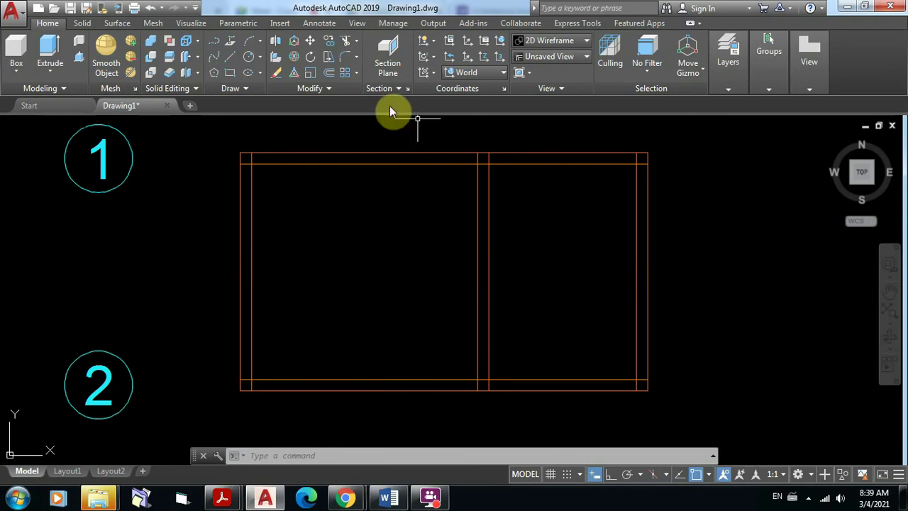
pyautogui.click(330, 75)
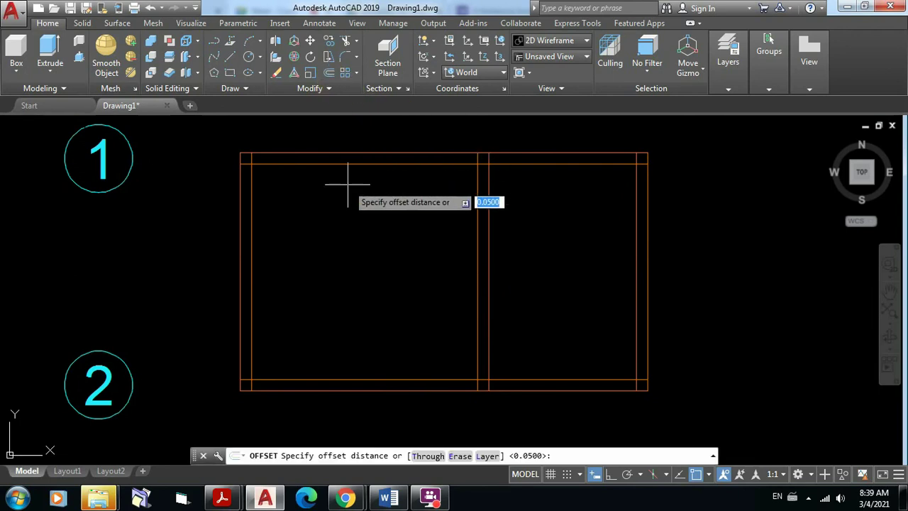
pyautogui.write('0.8')
pyautogui.press('Return')
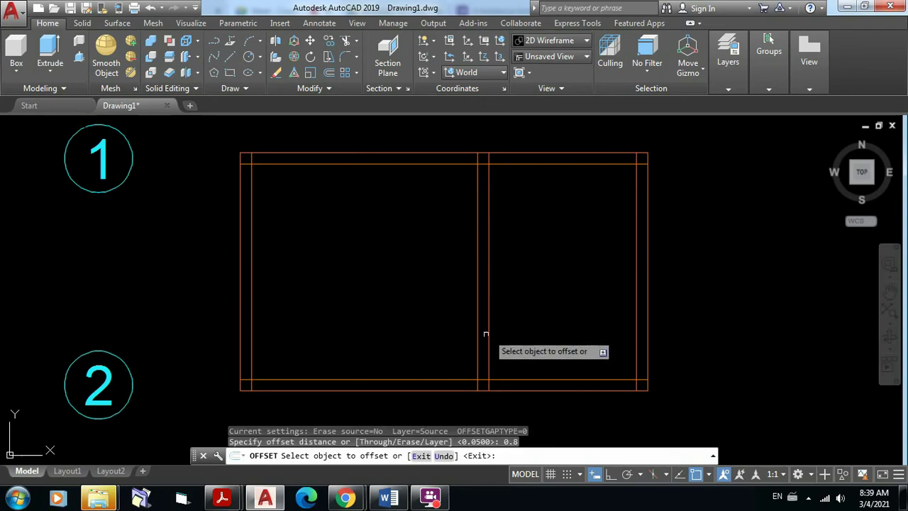
pyautogui.click(477, 339)
pyautogui.click(391, 345)
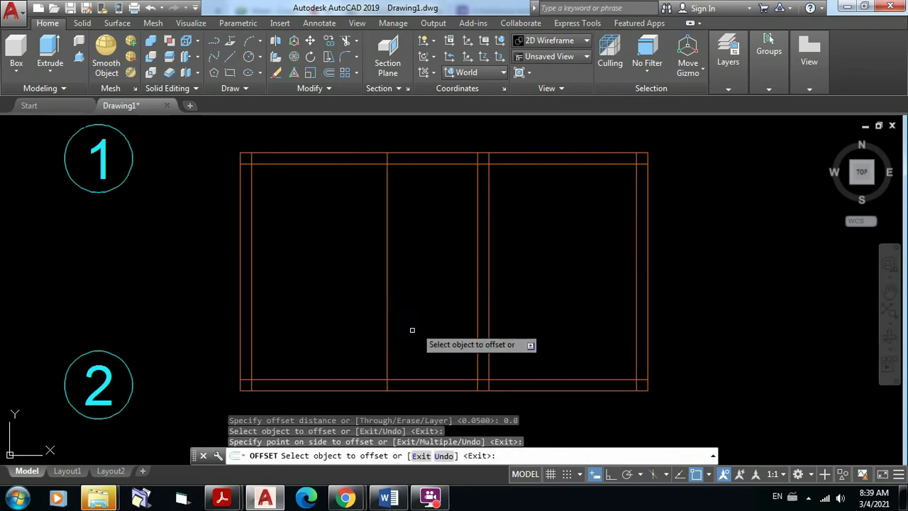
pyautogui.click(521, 164)
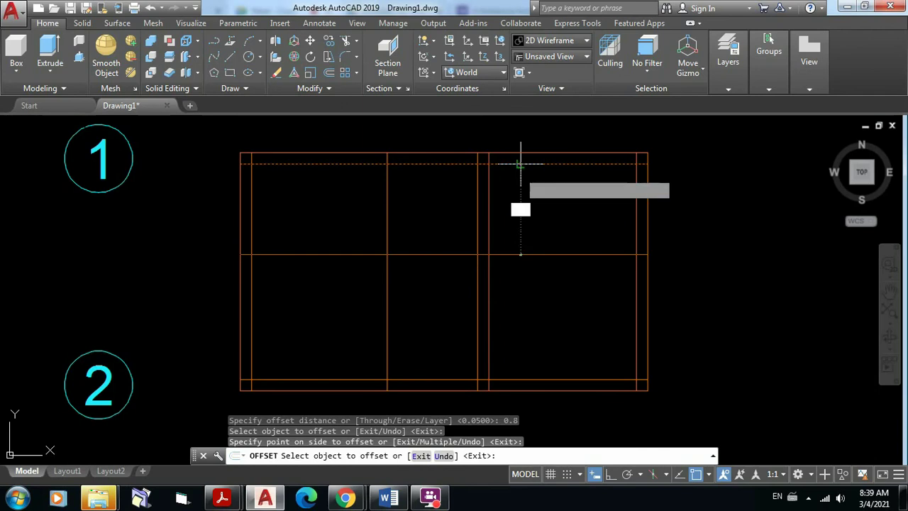
pyautogui.click(521, 164)
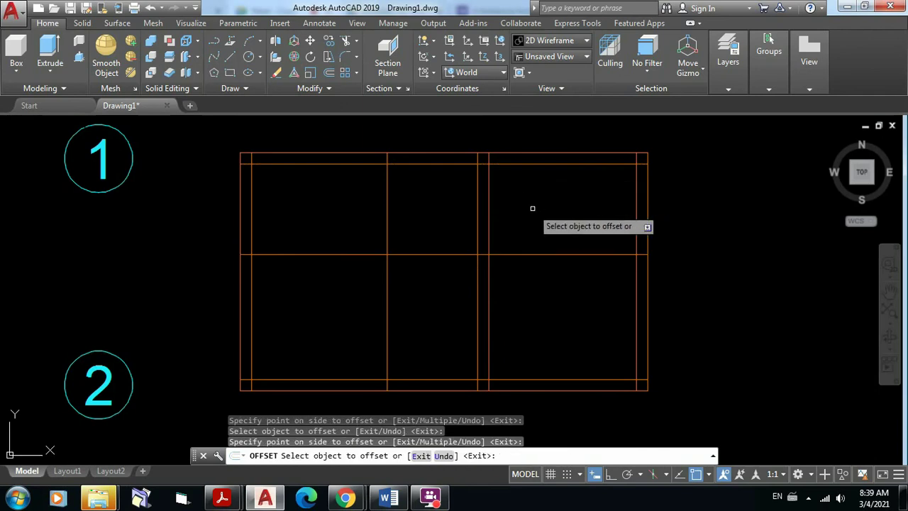
pyautogui.press('Return')
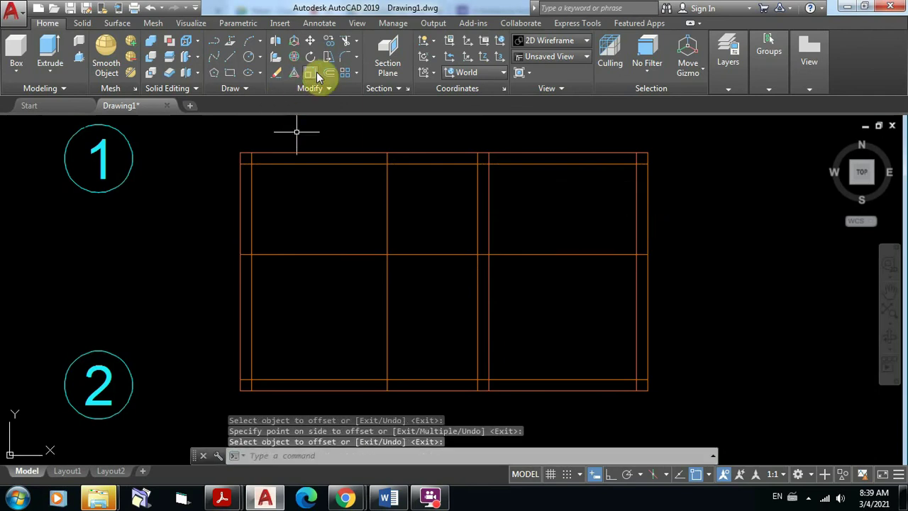
# Step: Trim the bottom wall between the new vertical line and the middle wall line
pyautogui.click(347, 44)
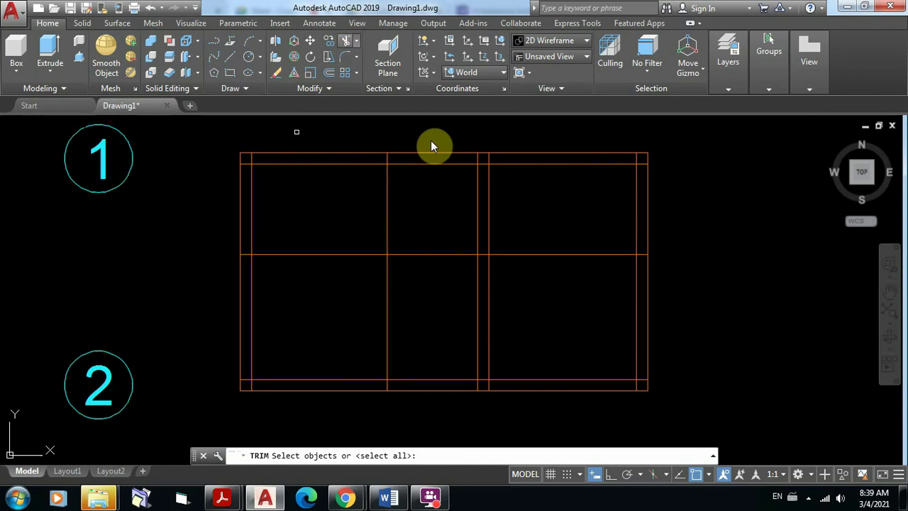
pyautogui.click(387, 347)
pyautogui.click(478, 353)
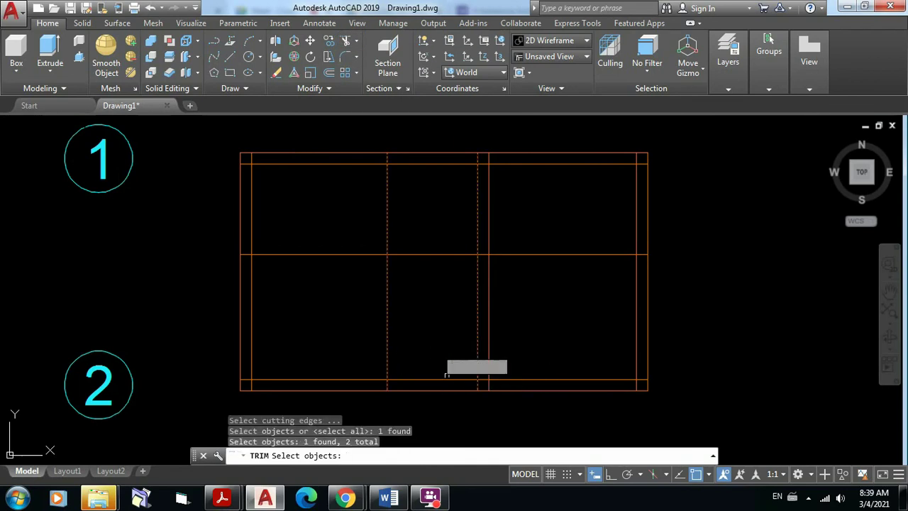
pyautogui.press('Return')
pyautogui.click(447, 403)
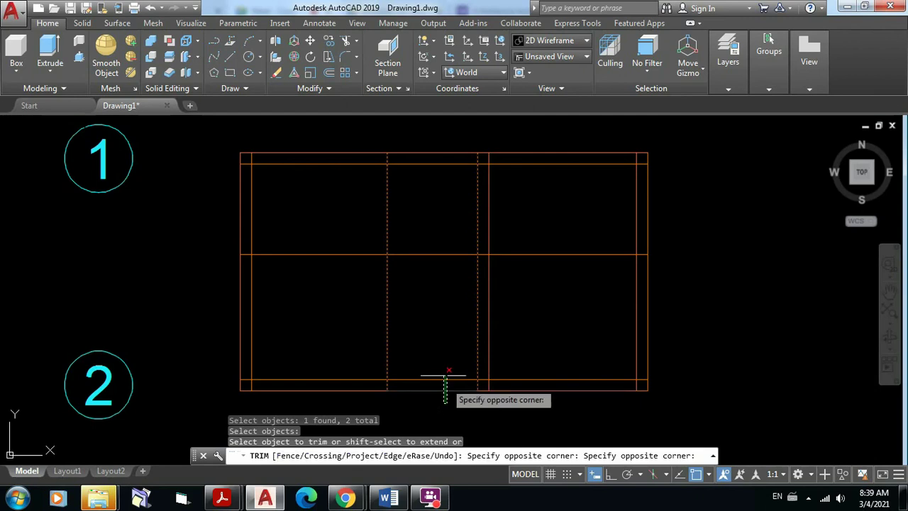
pyautogui.click(416, 330)
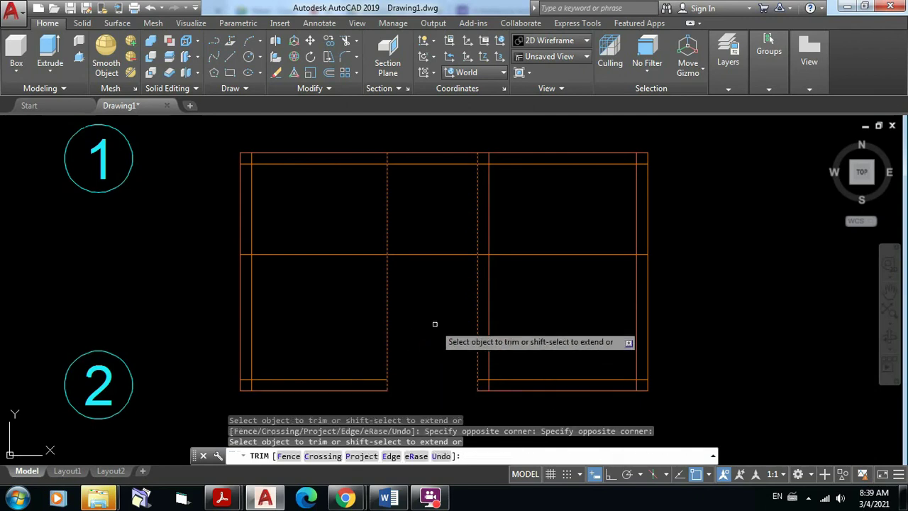
pyautogui.press('Return')
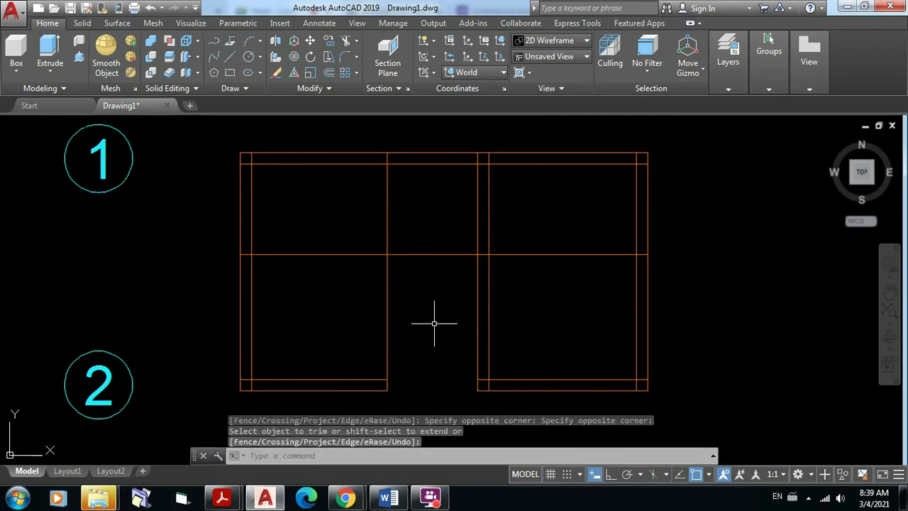
# Step: Trim away the leftover vertical line pieces inside the new door opening
pyautogui.scroll(4, 390, 401)
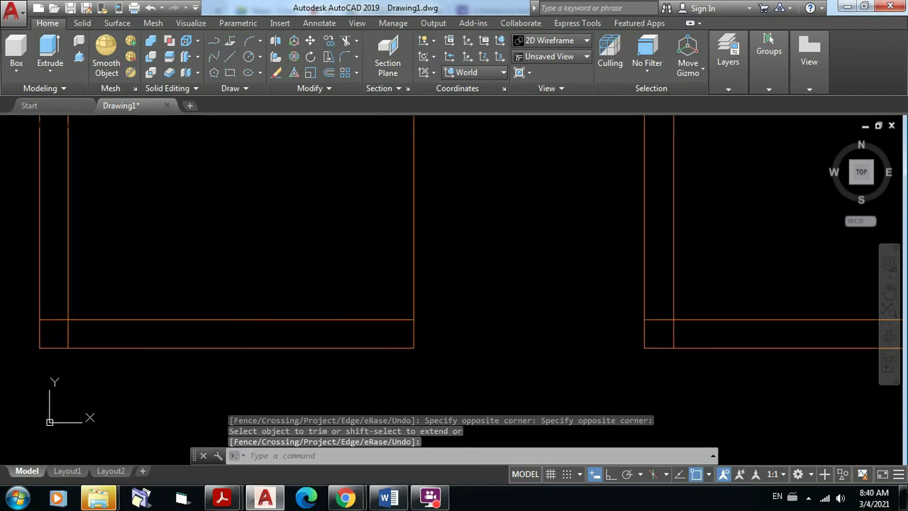
pyautogui.click(345, 41)
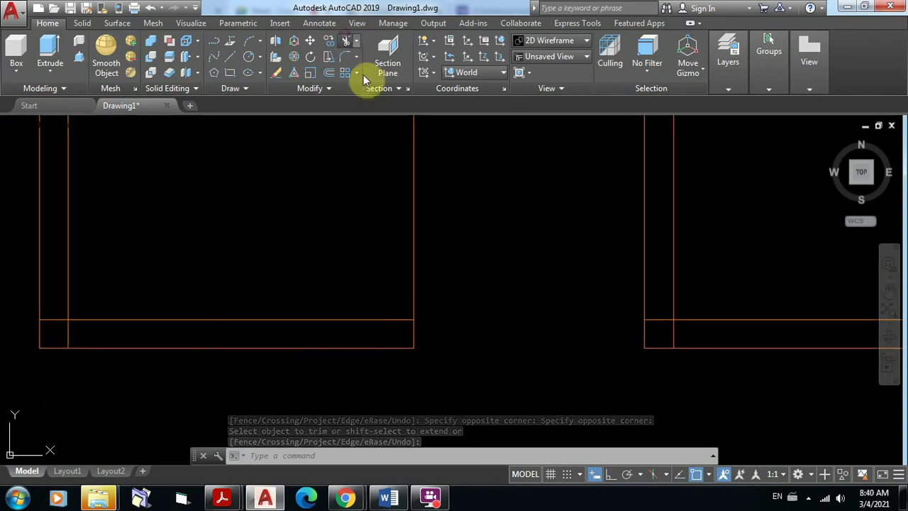
pyautogui.click(460, 443)
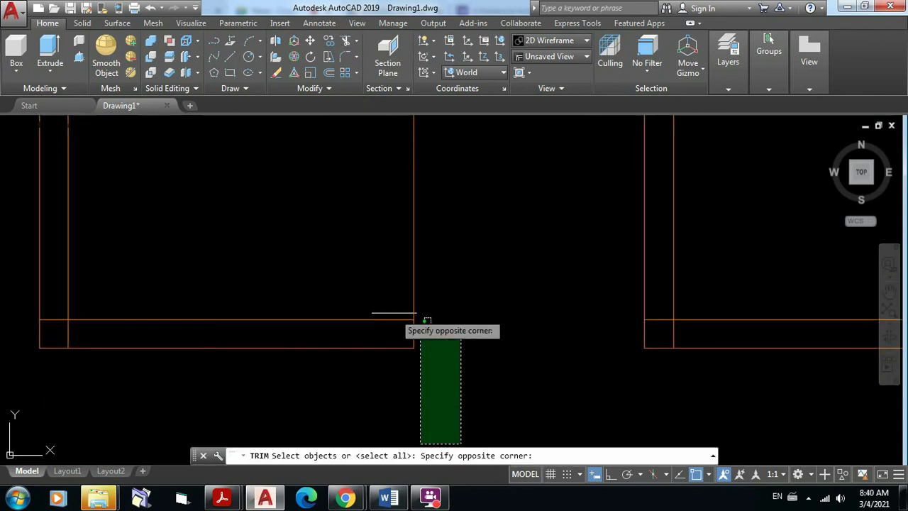
pyautogui.click(279, 273)
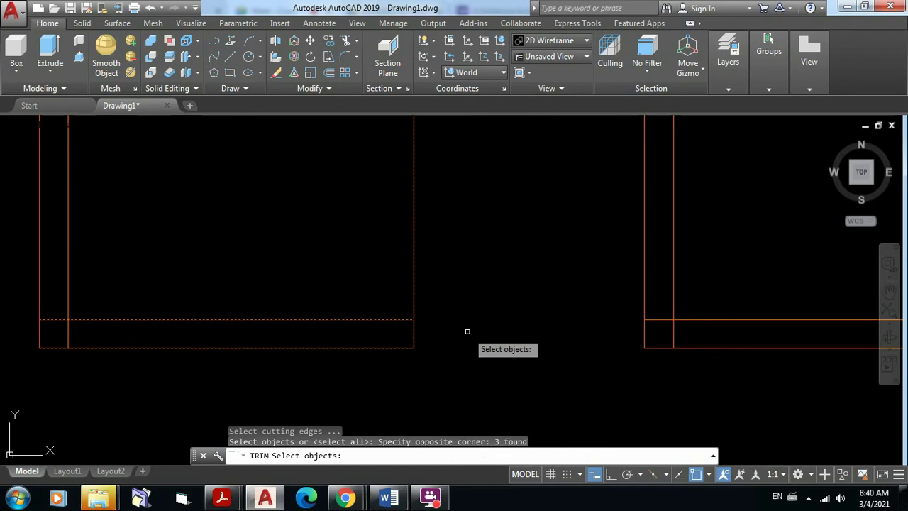
pyautogui.press('Return')
pyautogui.click(464, 260)
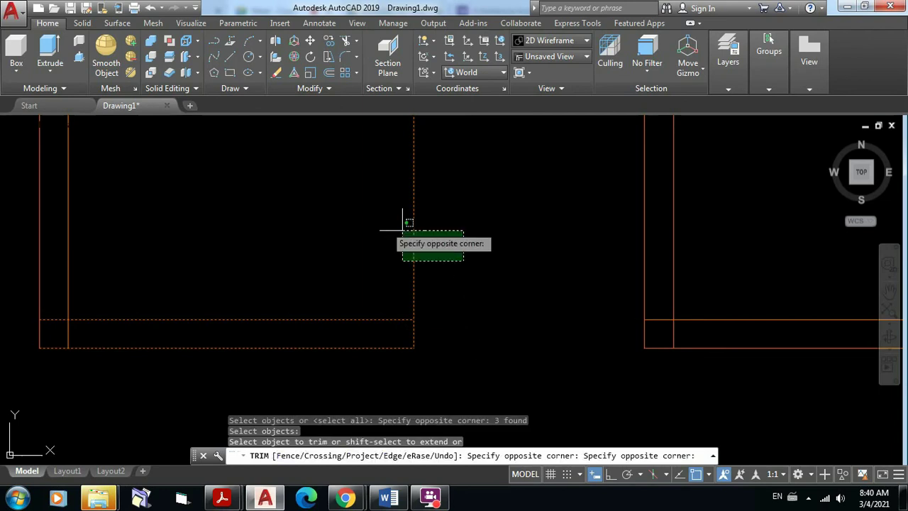
pyautogui.click(310, 218)
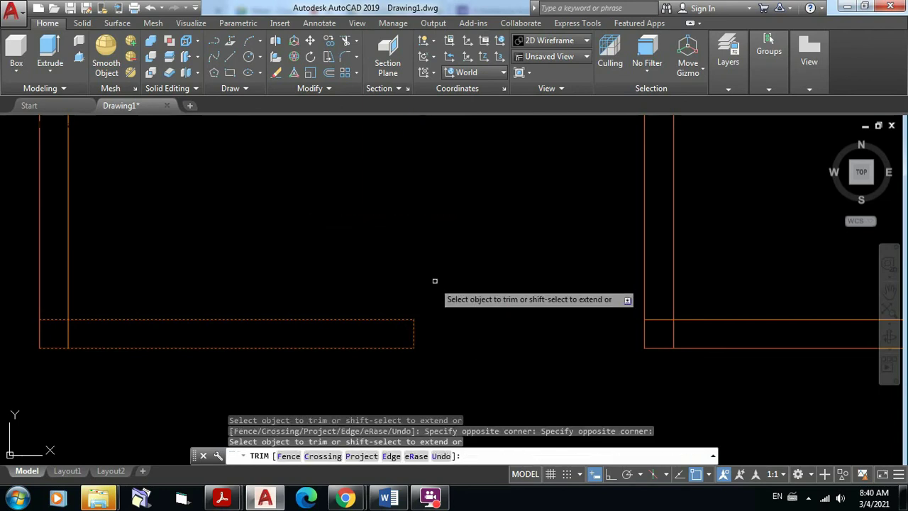
pyautogui.press('Return')
pyautogui.scroll(-3, 435, 281)
pyautogui.moveTo(462, 290); pyautogui.dragTo(432, 389, button='middle')
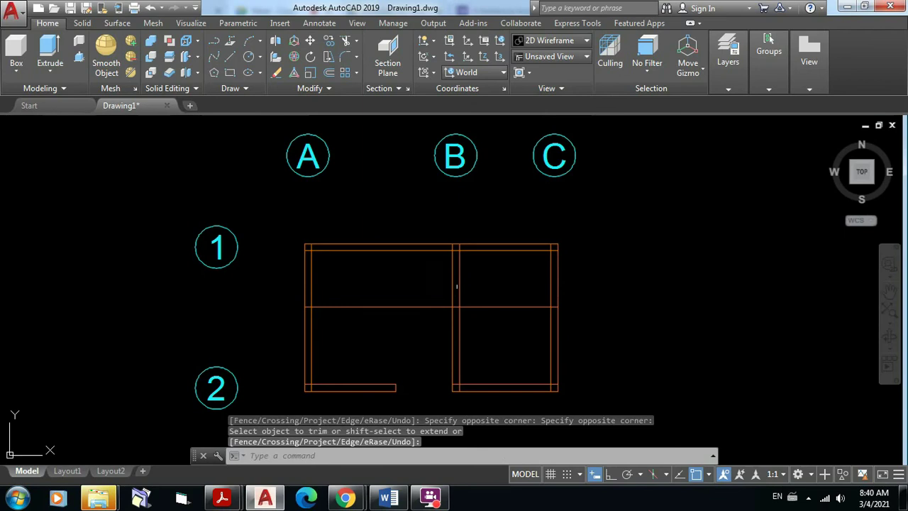
pyautogui.scroll(2, 459, 287)
# Step: Trim the vertical and horizontal interior lines crossing the openings, using the five wall lines as edges
pyautogui.moveTo(469, 291); pyautogui.dragTo(436, 295, button='middle')
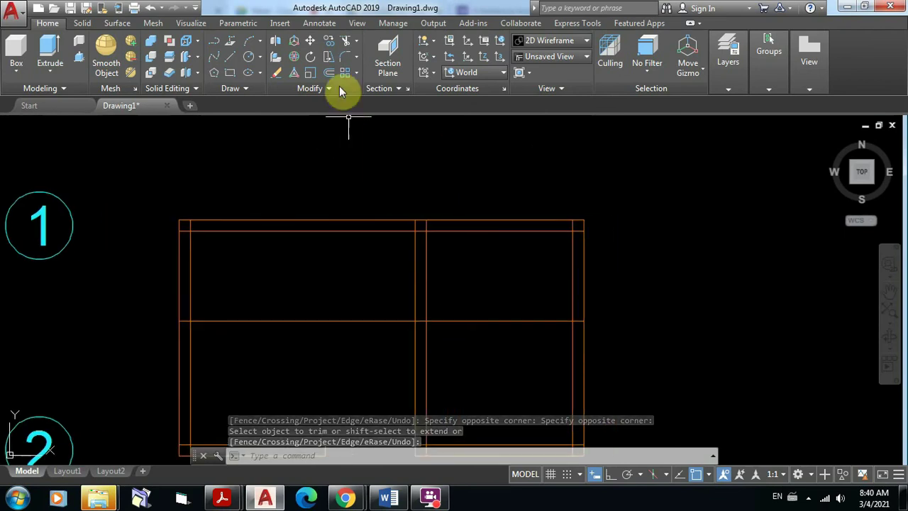
pyautogui.click(346, 40)
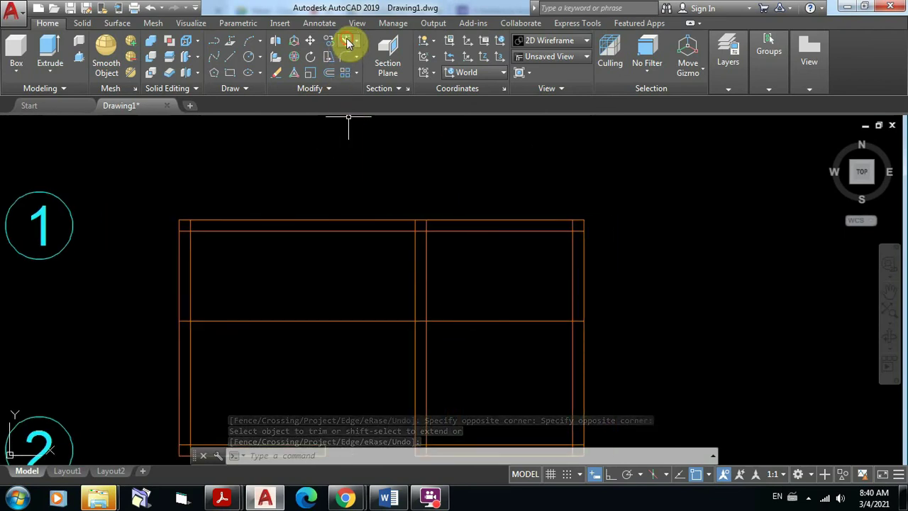
pyautogui.click(475, 351)
pyautogui.click(345, 157)
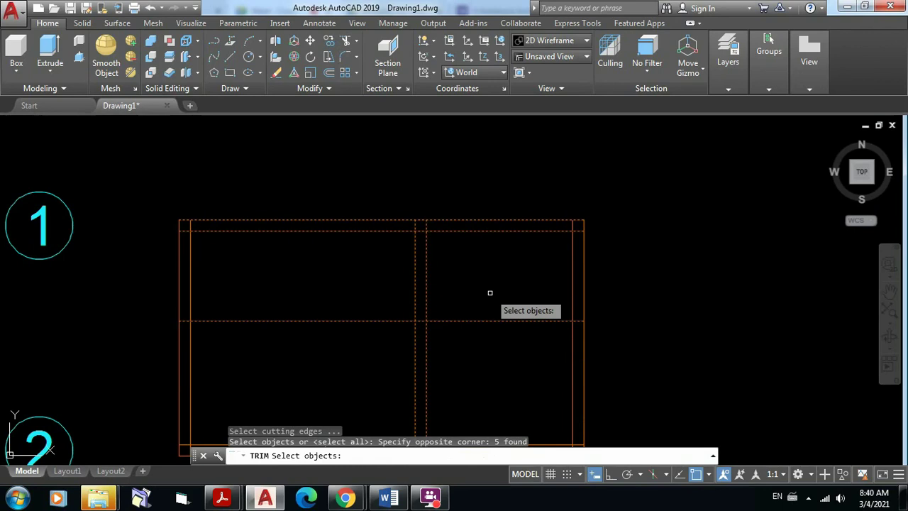
pyautogui.press('Return')
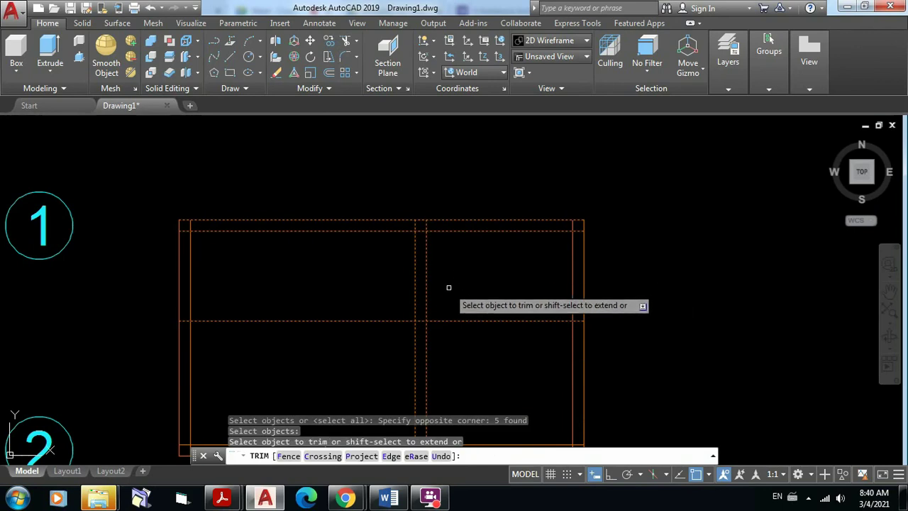
pyautogui.click(450, 288)
pyautogui.click(361, 250)
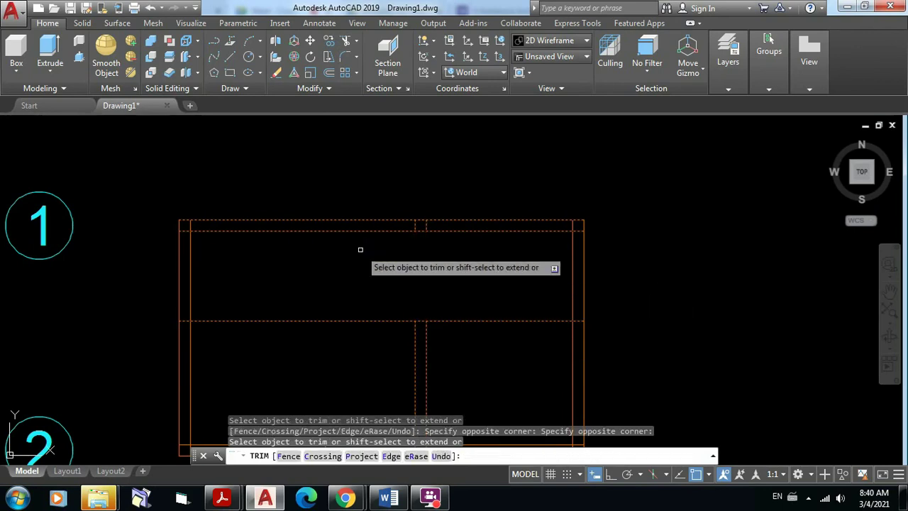
pyautogui.click(497, 356)
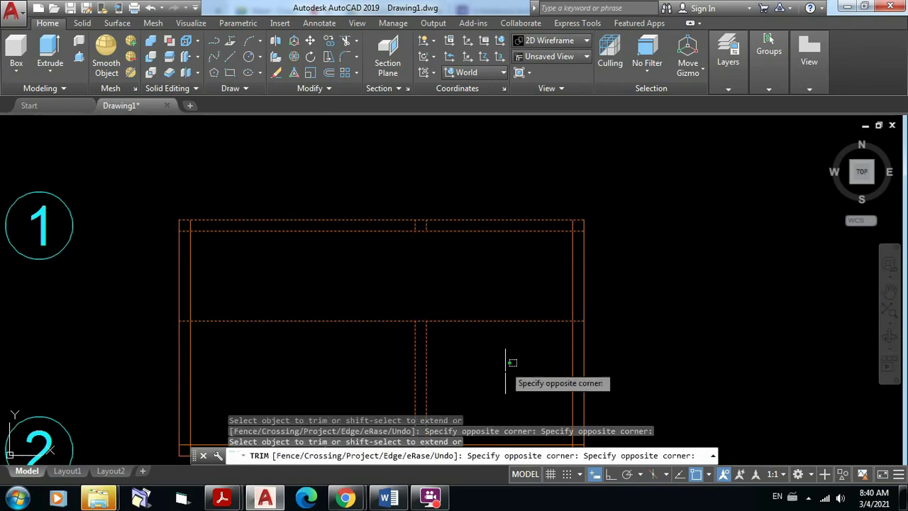
pyautogui.click(465, 294)
pyautogui.click(465, 321)
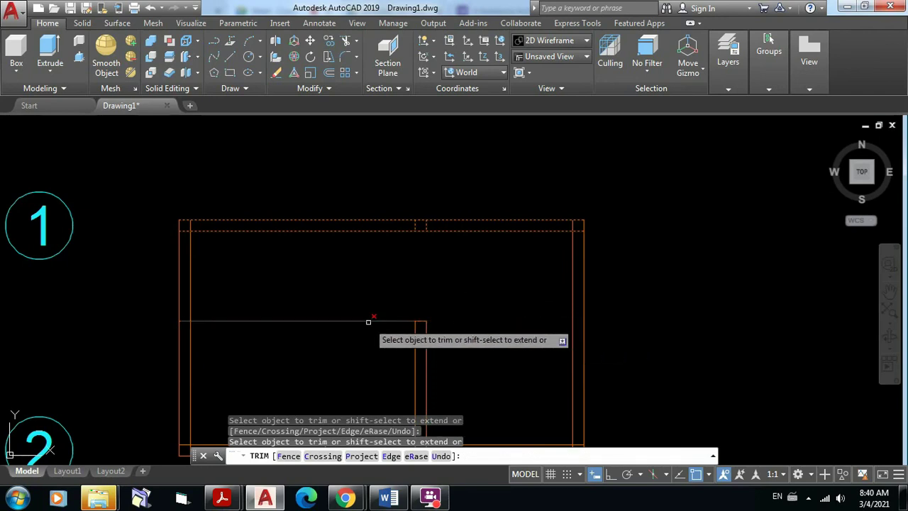
pyautogui.click(368, 322)
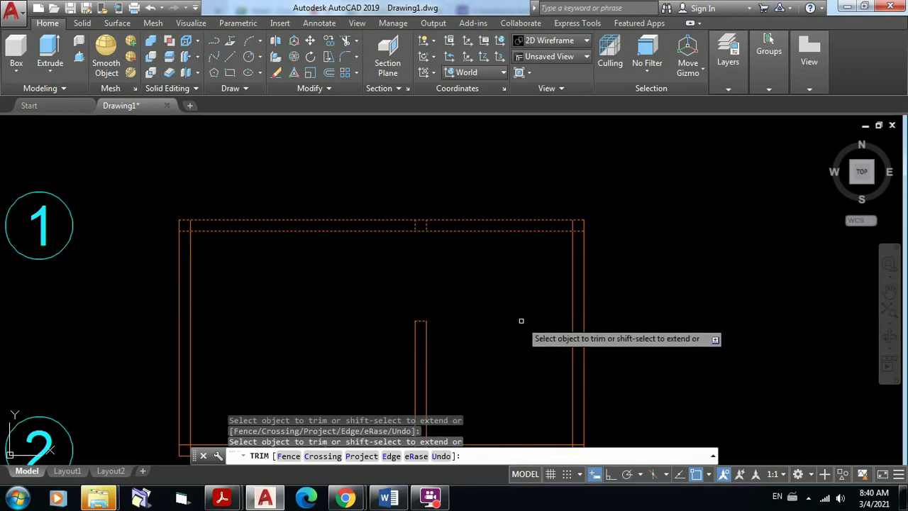
pyautogui.press('Return')
# Step: Delete the two short leftover lines in the door opening and recentre on the booth
pyautogui.scroll(5, 406, 211)
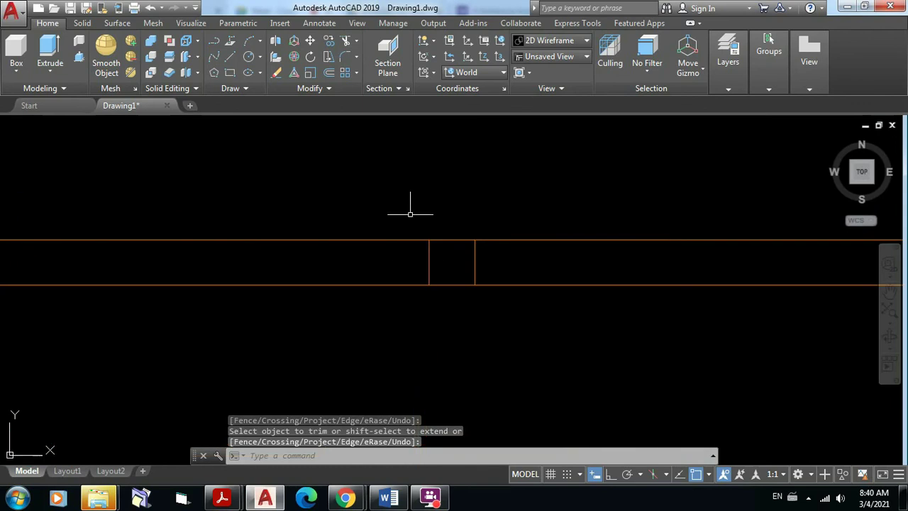
pyautogui.click(395, 215)
pyautogui.click(521, 316)
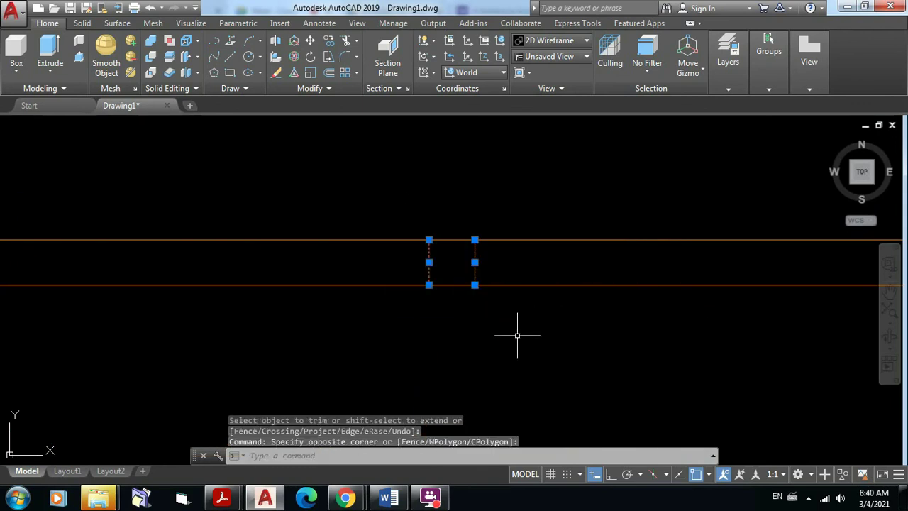
pyautogui.press('Delete')
pyautogui.scroll(-9, 560, 337)
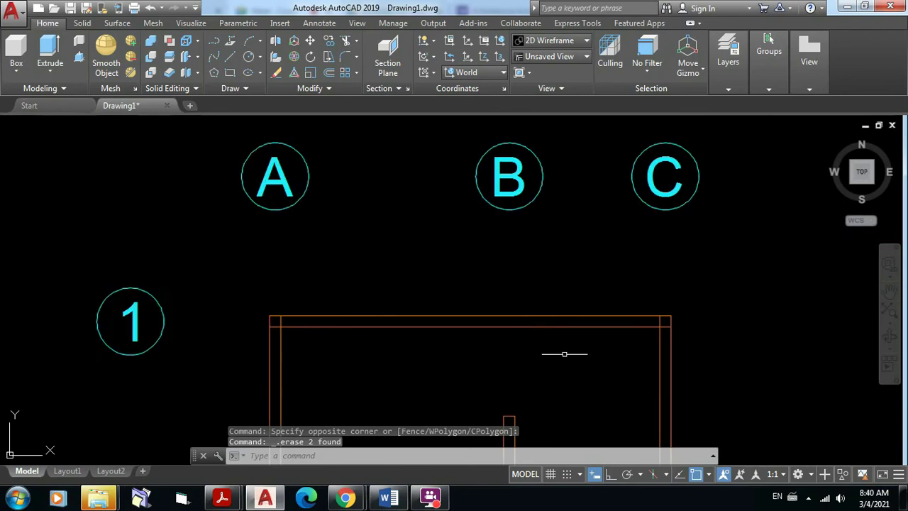
pyautogui.moveTo(589, 342)
pyautogui.mouseDown(button='middle')
pyautogui.moveTo(576, 209)
pyautogui.moveTo(556, 227)
pyautogui.mouseUp(button='middle')
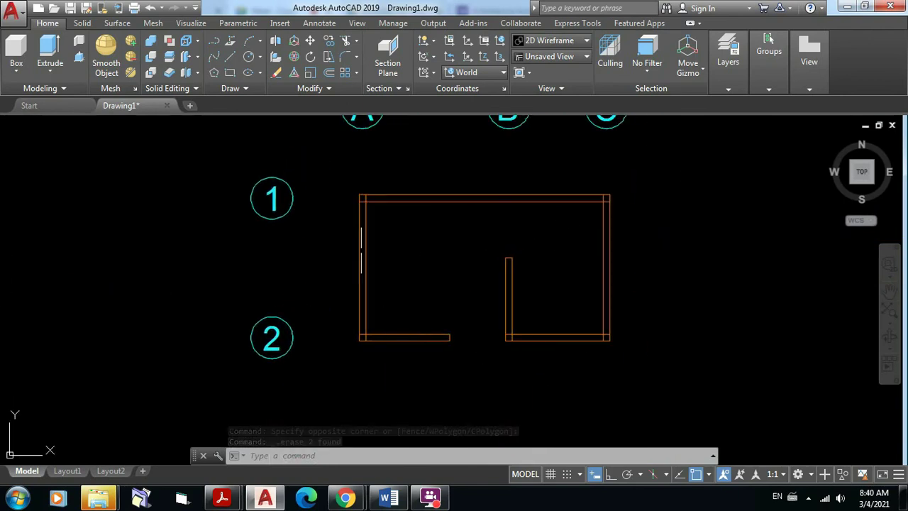
pyautogui.scroll(2, 553, 191)
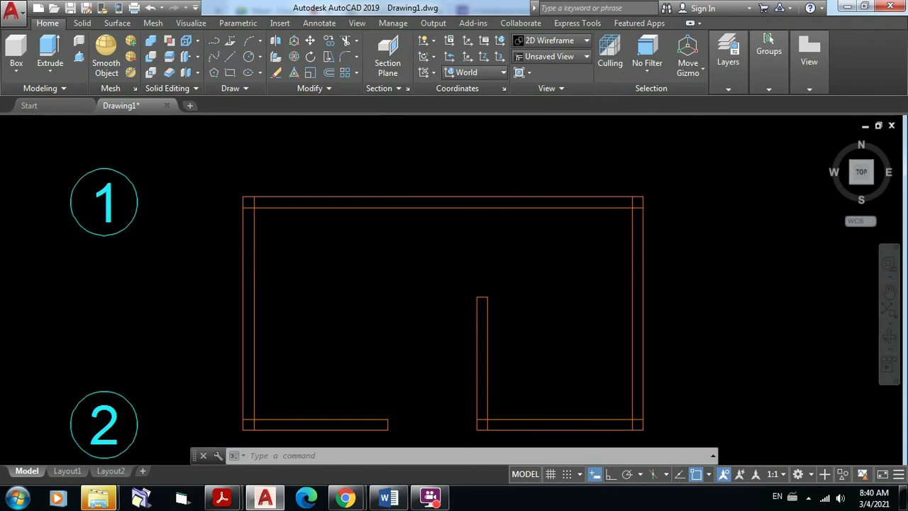
pyautogui.moveTo(414, 252); pyautogui.dragTo(408, 224, button='middle')
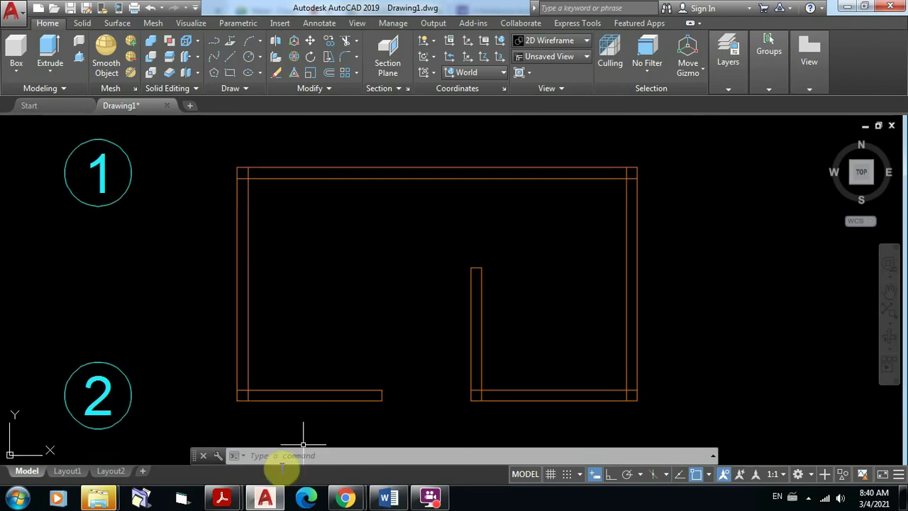
pyautogui.moveTo(222, 498)
pyautogui.click(199, 440)
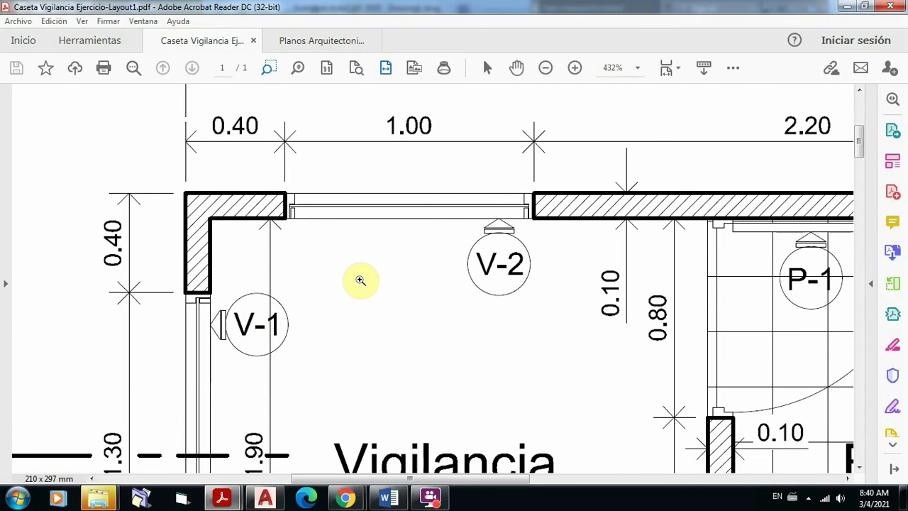
pyautogui.scroll(-7, 361, 280)
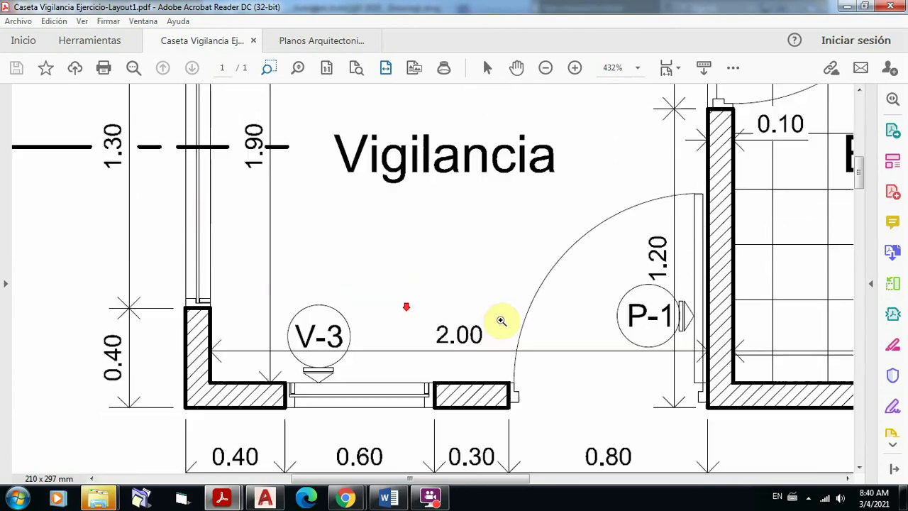
pyautogui.scroll(-1, 501, 320)
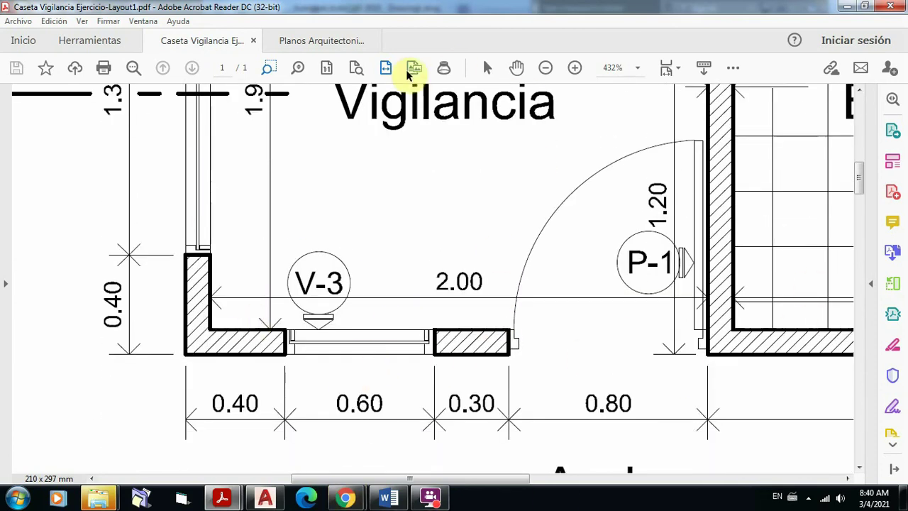
pyautogui.click(383, 69)
pyautogui.scroll(2, 598, 146)
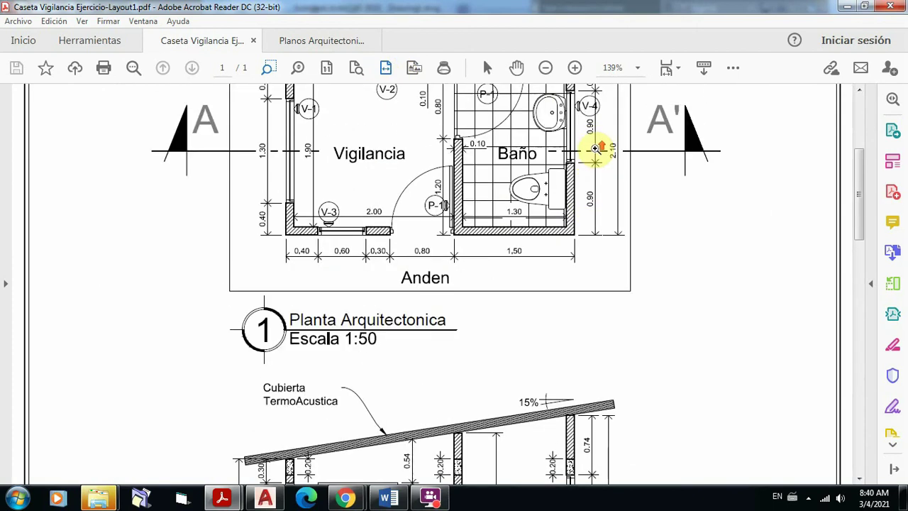
pyautogui.moveTo(533, 109); pyautogui.dragTo(628, 250)
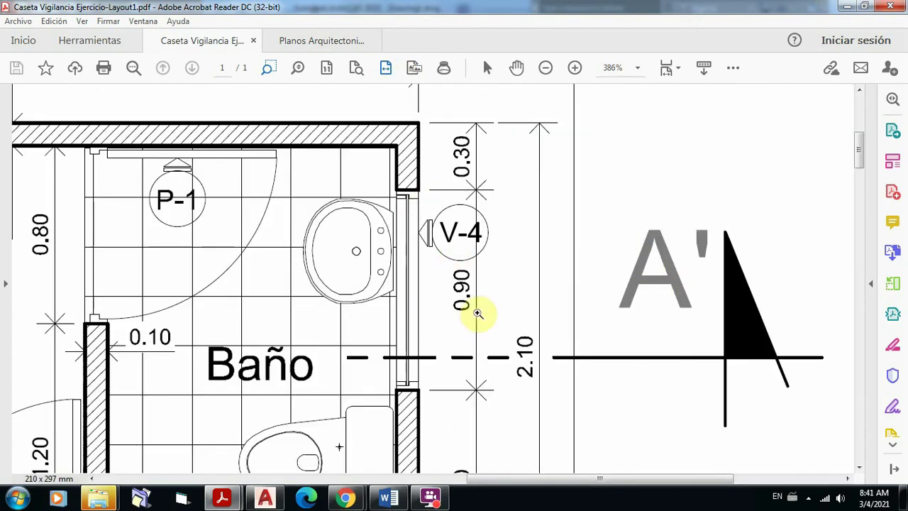
pyautogui.click(327, 69)
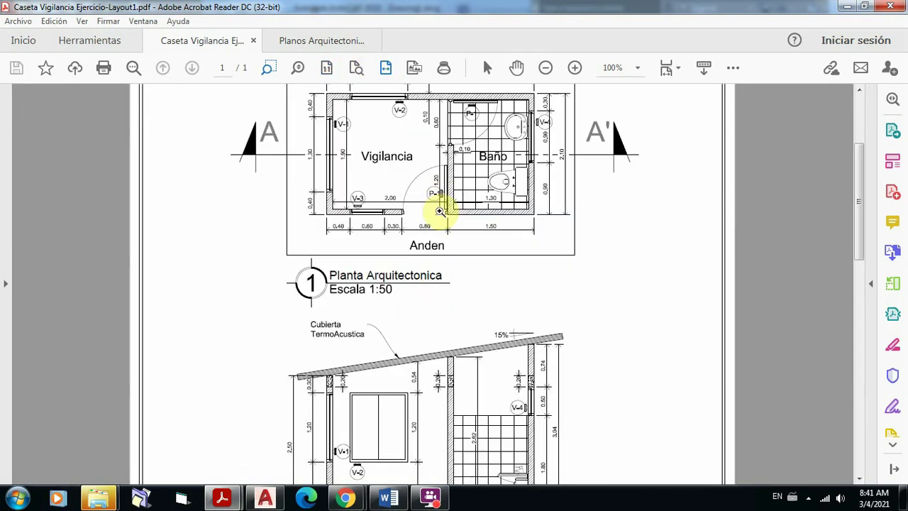
pyautogui.scroll(1, 375, 142)
pyautogui.moveTo(308, 116); pyautogui.dragTo(490, 306)
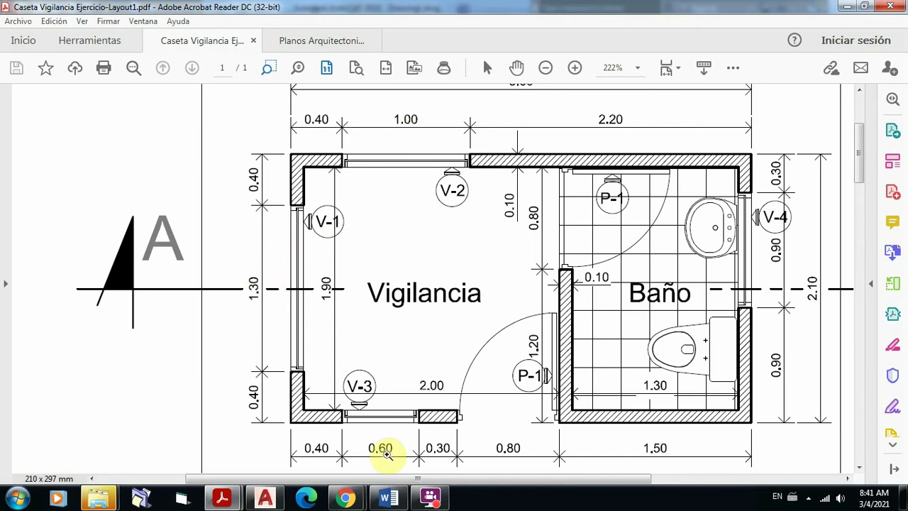
pyautogui.click(265, 497)
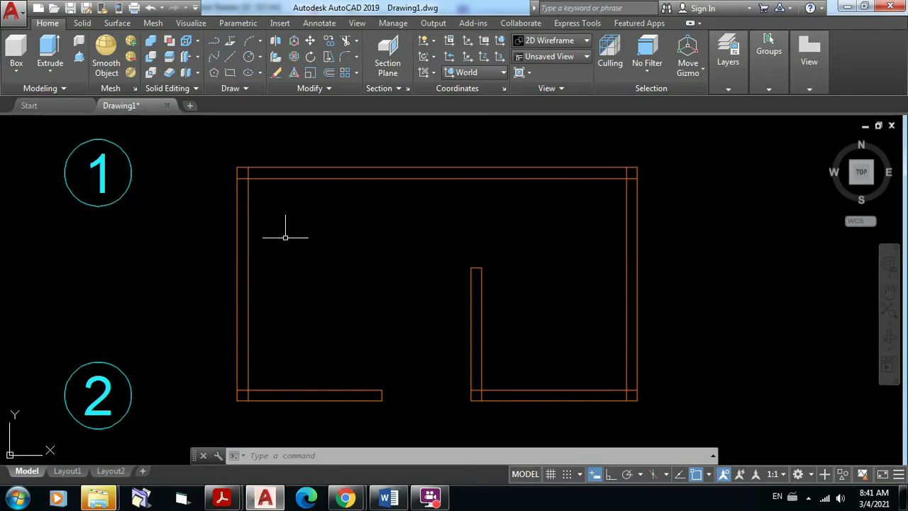
pyautogui.moveTo(230, 502)
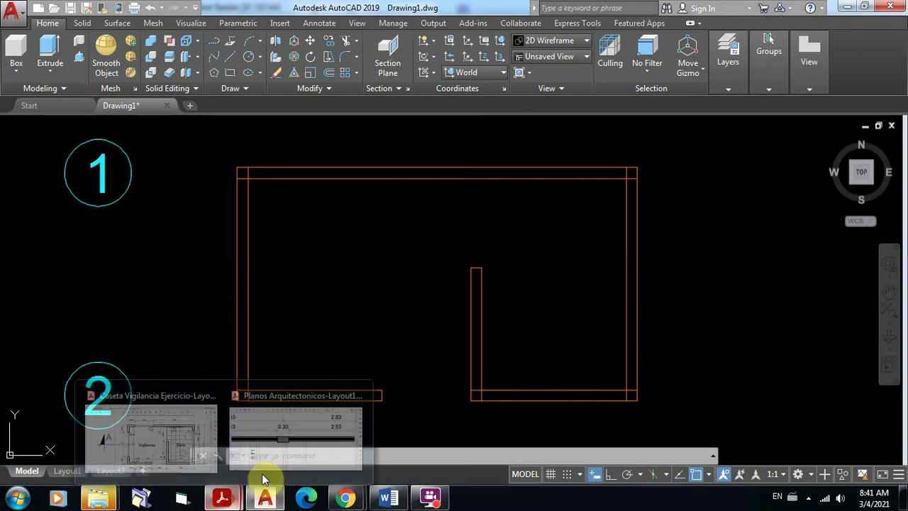
pyautogui.click(188, 429)
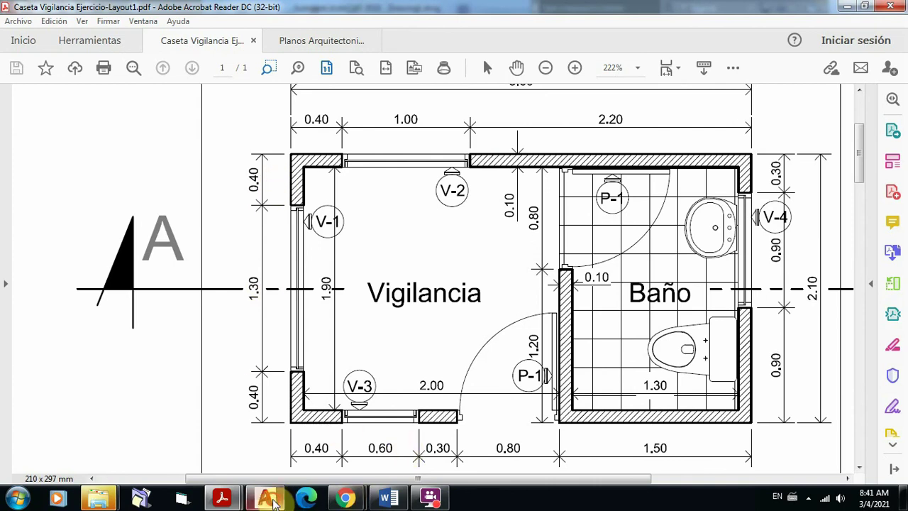
pyautogui.click(265, 499)
pyautogui.scroll(4, 219, 147)
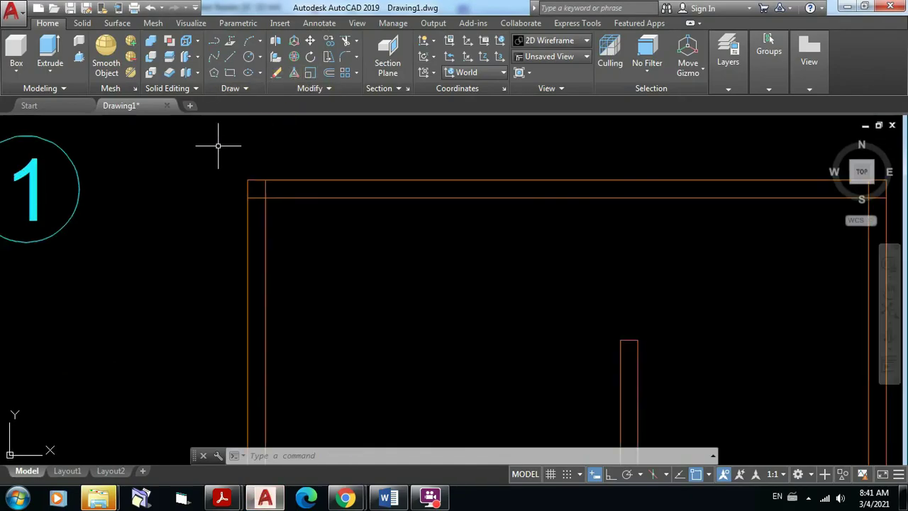
# Step: Make a first parallel copy of the left wall line to its right
pyautogui.click(331, 73)
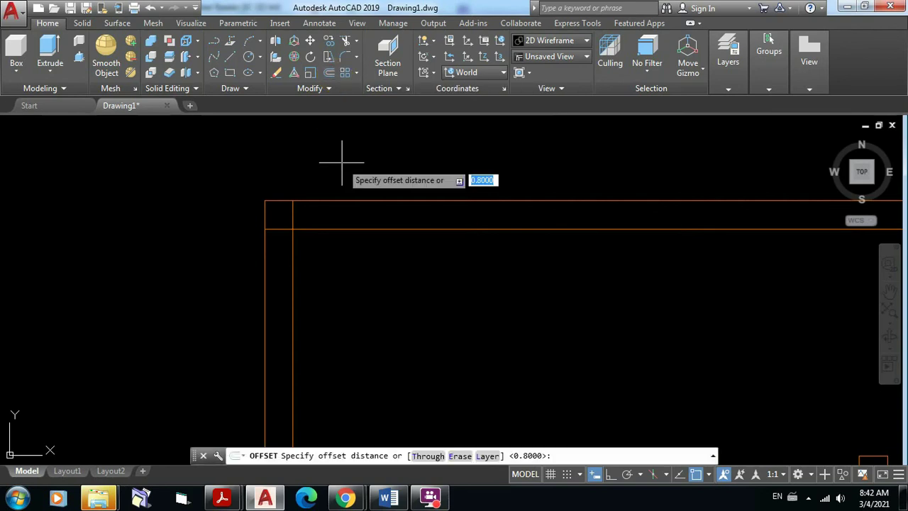
pyautogui.write('0')
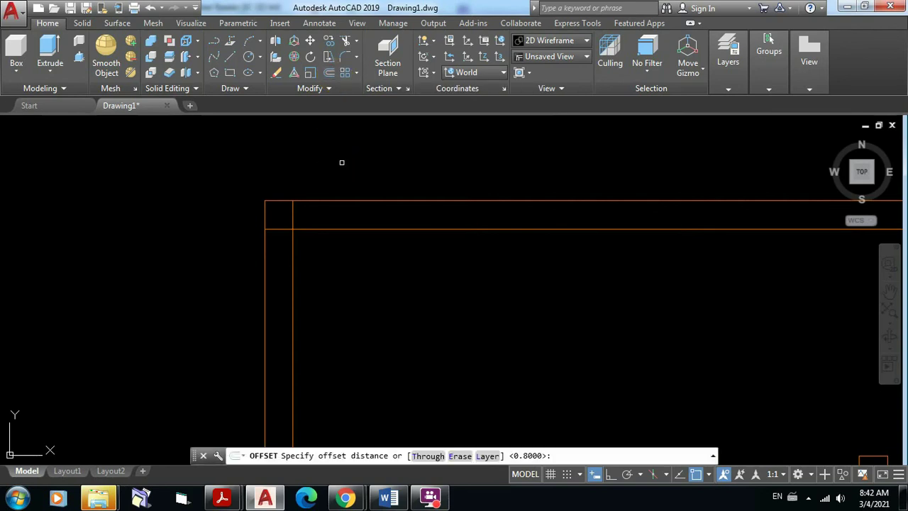
pyautogui.press('Return')
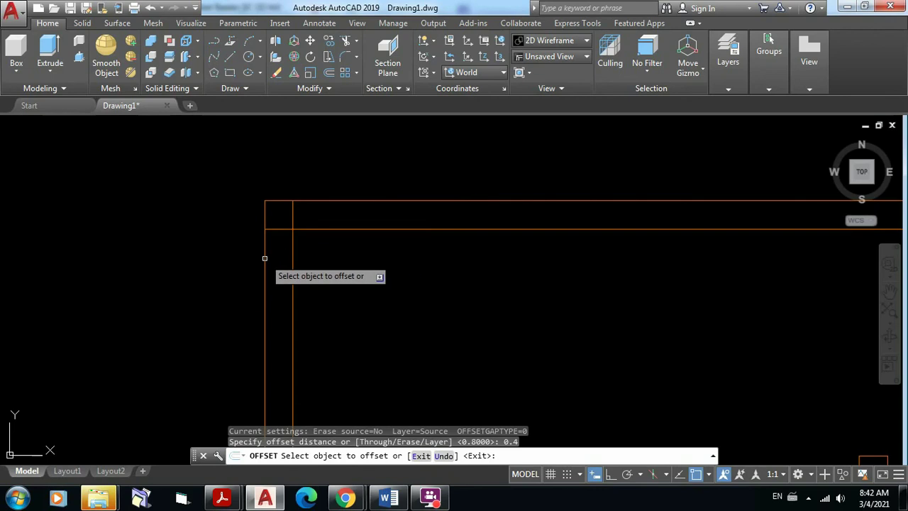
pyautogui.click(264, 259)
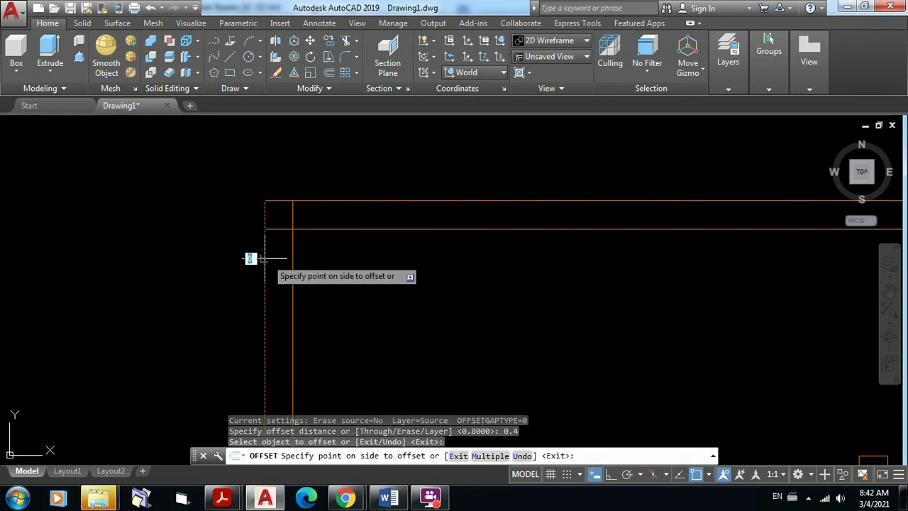
pyautogui.click(418, 271)
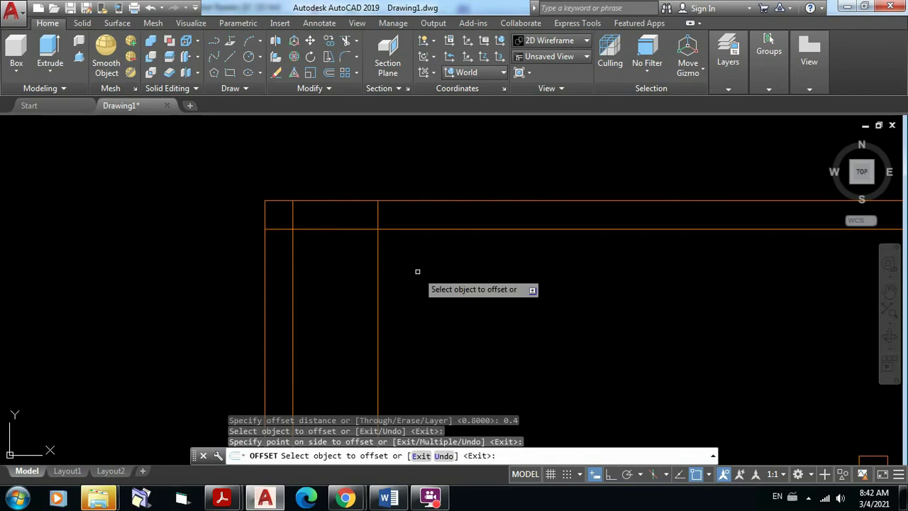
pyautogui.press('Return')
# Step: Offset the left wall's inner vertical line 1 unit to the right
pyautogui.scroll(-2, 417, 273)
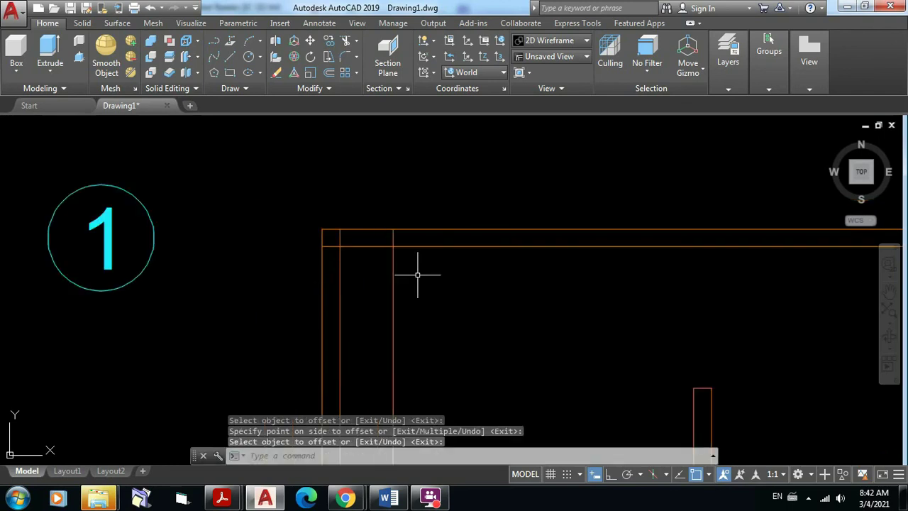
pyautogui.moveTo(443, 321)
pyautogui.mouseDown(button='middle')
pyautogui.moveTo(442, 237)
pyautogui.moveTo(414, 172)
pyautogui.moveTo(375, 314)
pyautogui.mouseUp(button='middle')
pyautogui.scroll(-2, 408, 183)
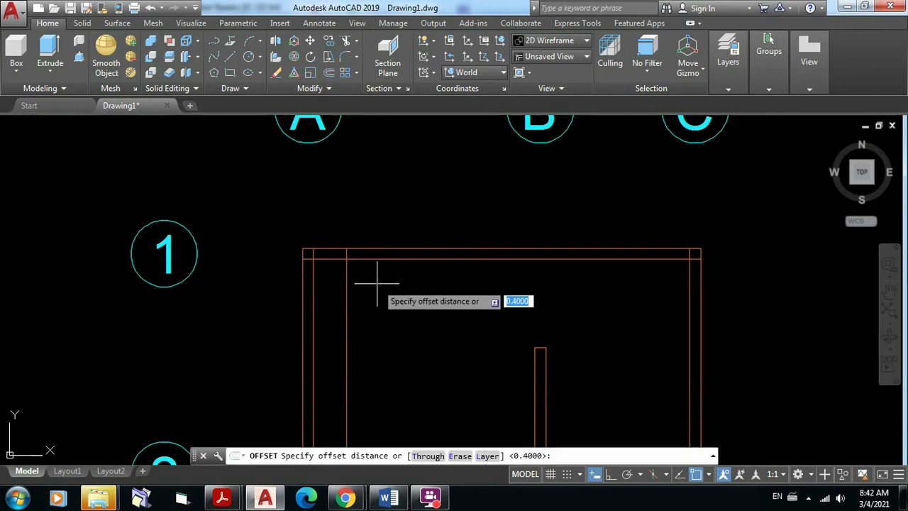
pyautogui.write('1')
pyautogui.press('Return')
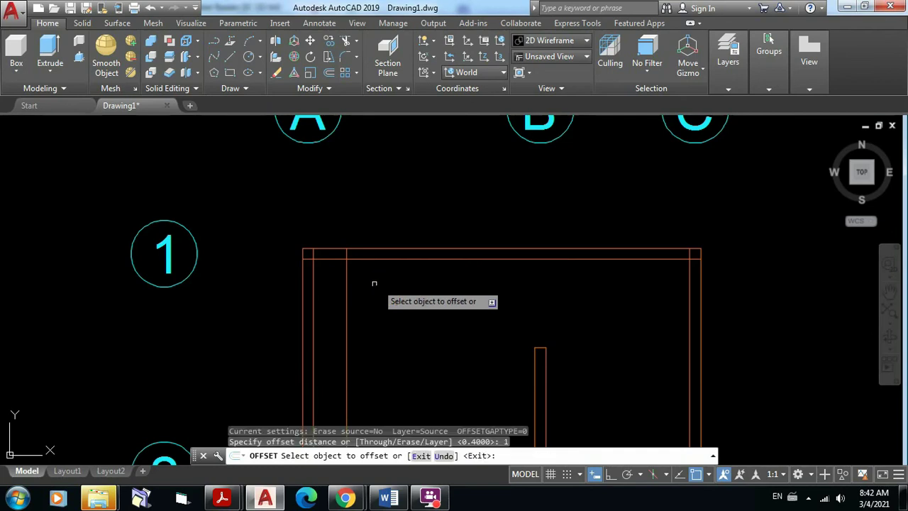
pyautogui.click(345, 281)
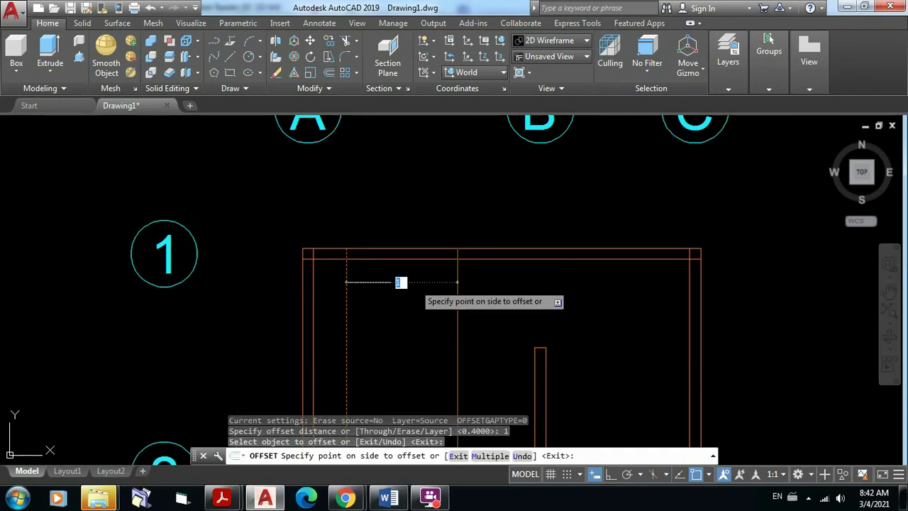
pyautogui.click(468, 286)
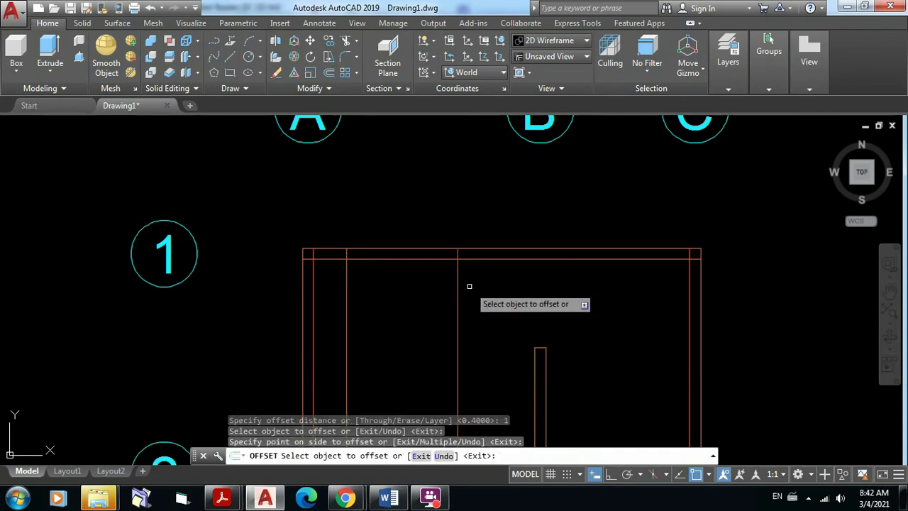
pyautogui.press('Return')
pyautogui.scroll(5, 430, 268)
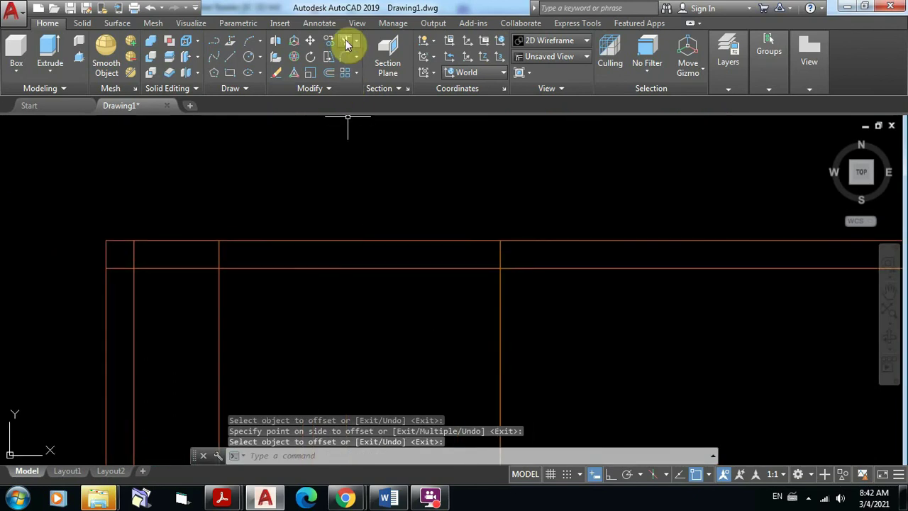
# Step: Trim the marker lines below the top wall and cut the door gap between them
pyautogui.click(348, 44)
pyautogui.click(553, 359)
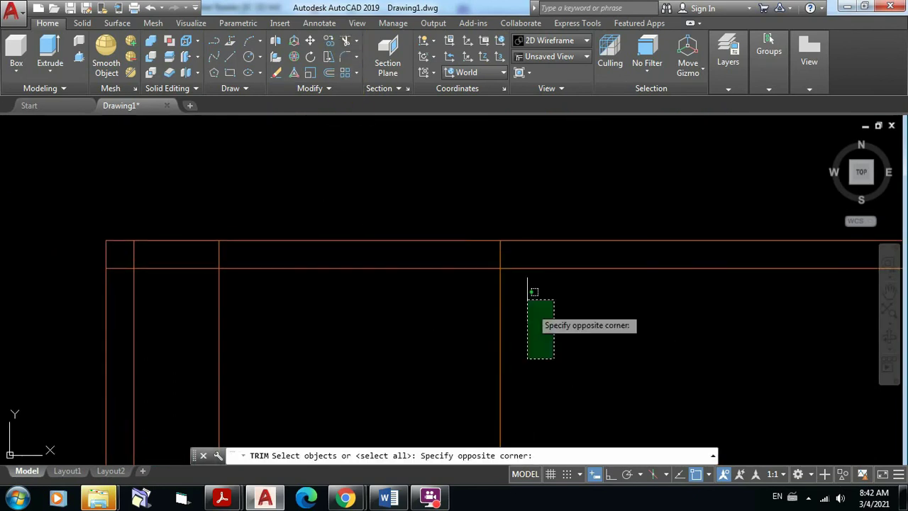
pyautogui.click(194, 167)
pyautogui.press('Return')
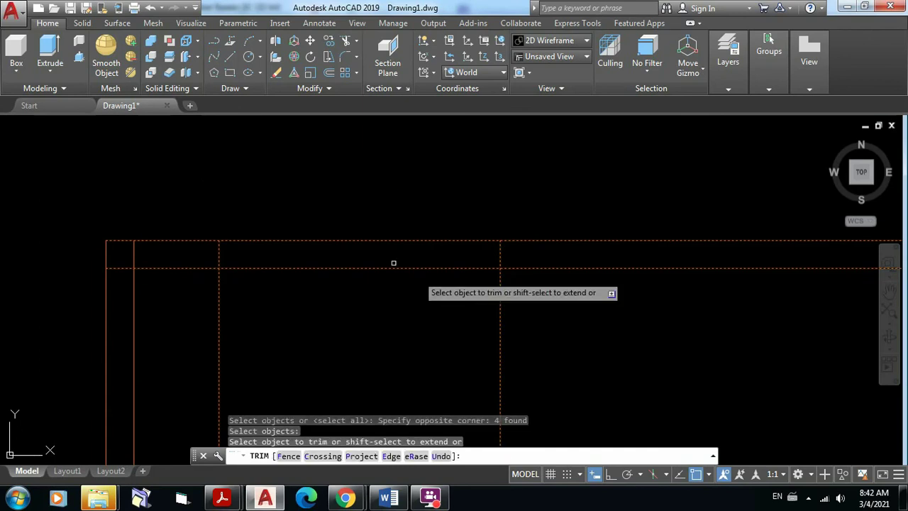
pyautogui.click(547, 346)
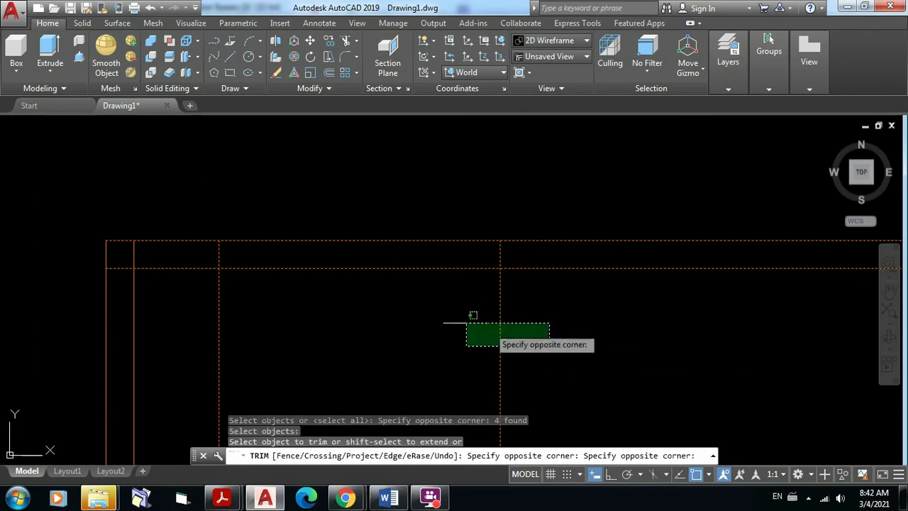
pyautogui.click(197, 297)
pyautogui.click(393, 306)
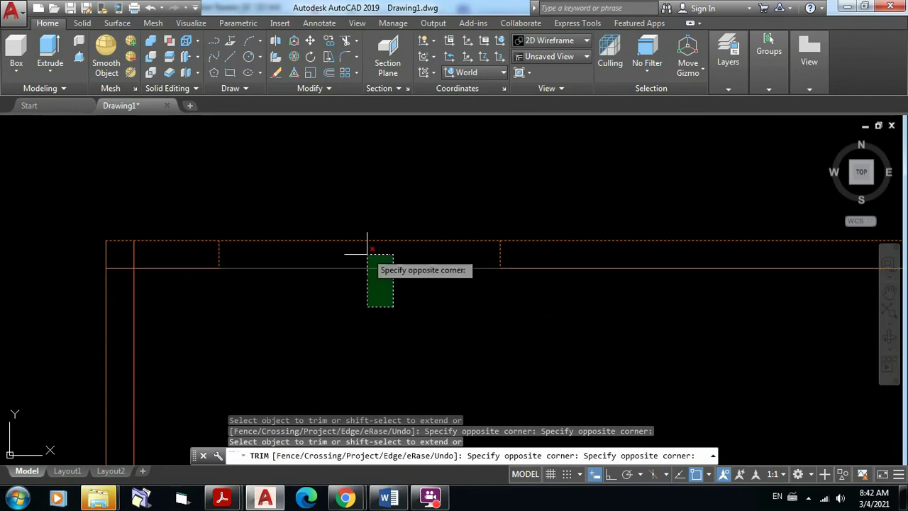
pyautogui.click(323, 186)
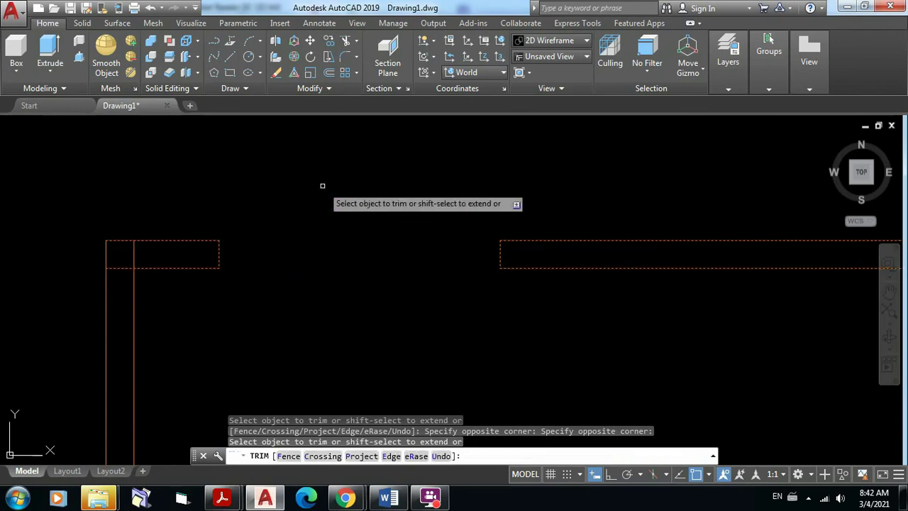
pyautogui.press('Return')
pyautogui.scroll(-2, 327, 185)
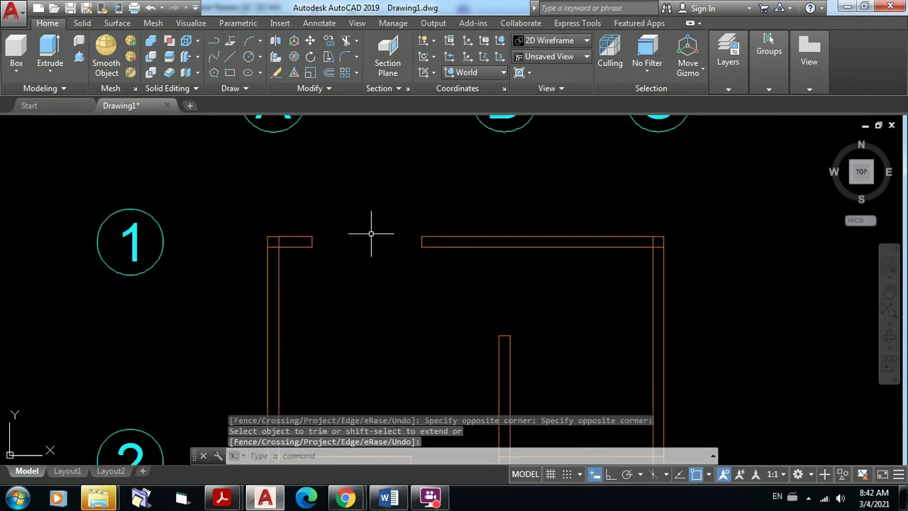
pyautogui.moveTo(371, 234)
pyautogui.mouseDown(button='middle')
pyautogui.moveTo(390, 250)
pyautogui.moveTo(405, 207)
pyautogui.moveTo(402, 217)
pyautogui.mouseUp(button='middle')
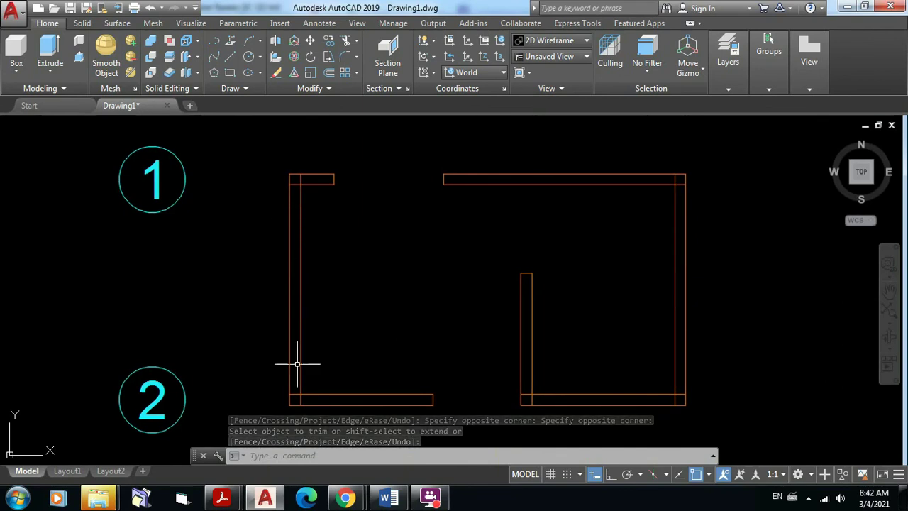
pyautogui.scroll(4, 289, 187)
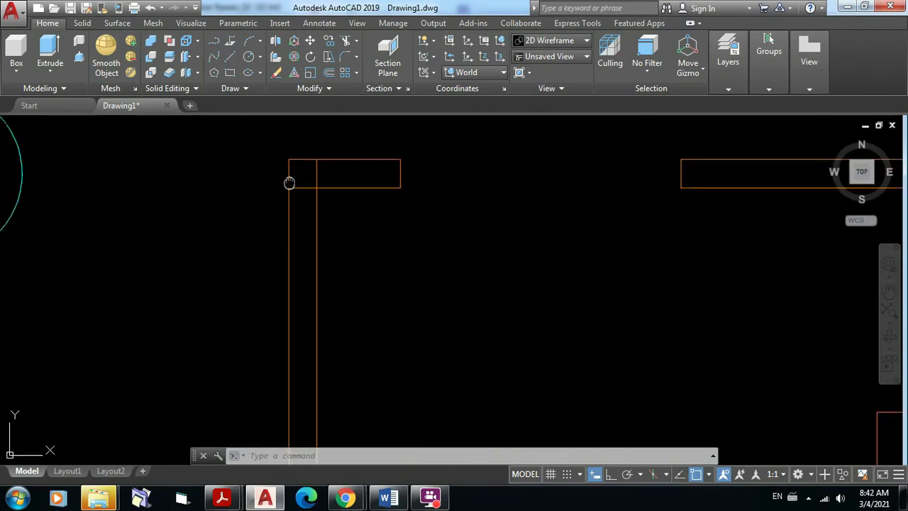
pyautogui.moveTo(290, 182); pyautogui.dragTo(294, 211, button='middle')
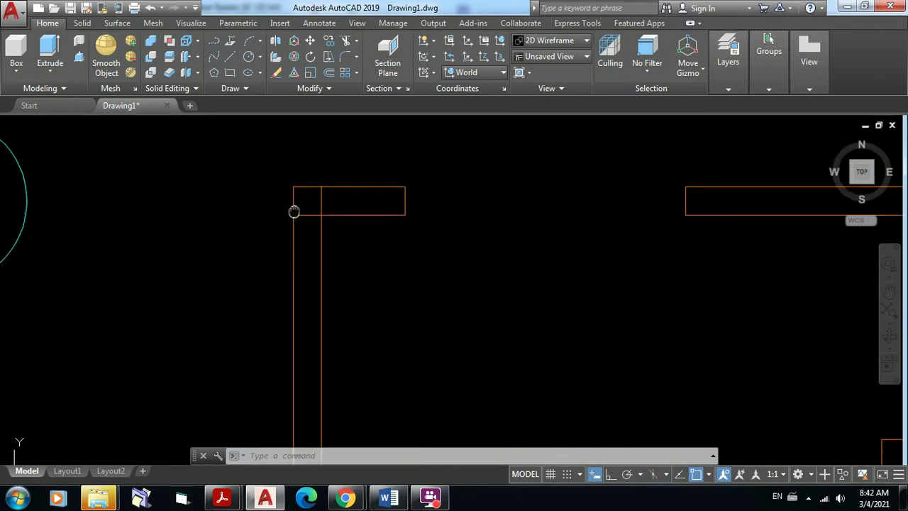
# Step: Offset the top wall line 0.4 downward and the bottom wall line 0.4 upward
pyautogui.click(330, 73)
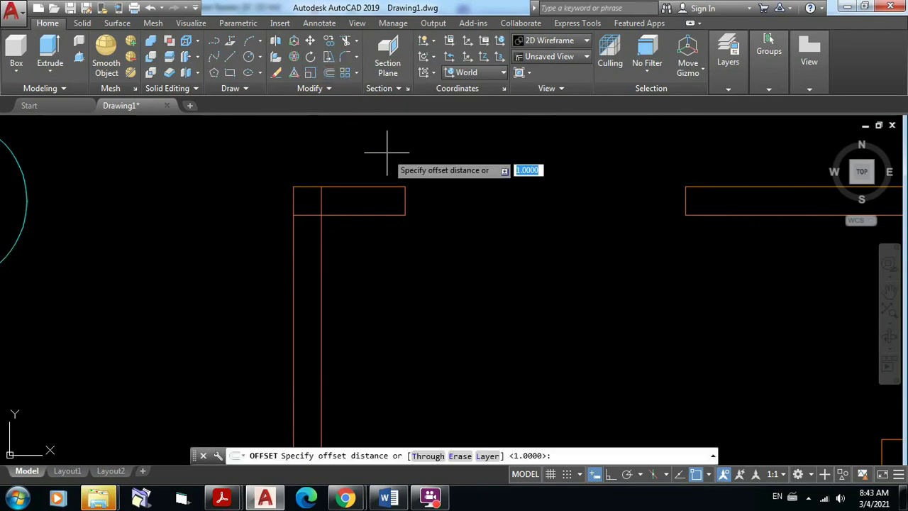
pyautogui.write('0.')
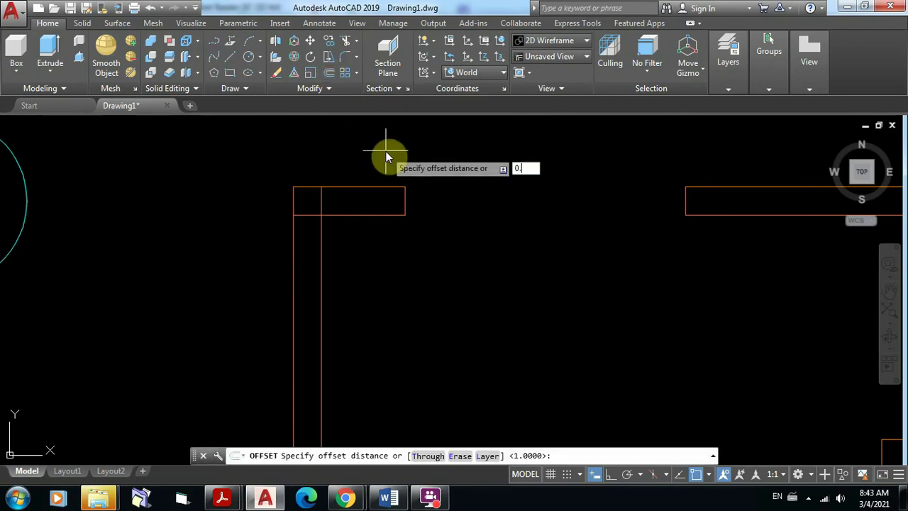
pyautogui.write('4')
pyautogui.press('Return')
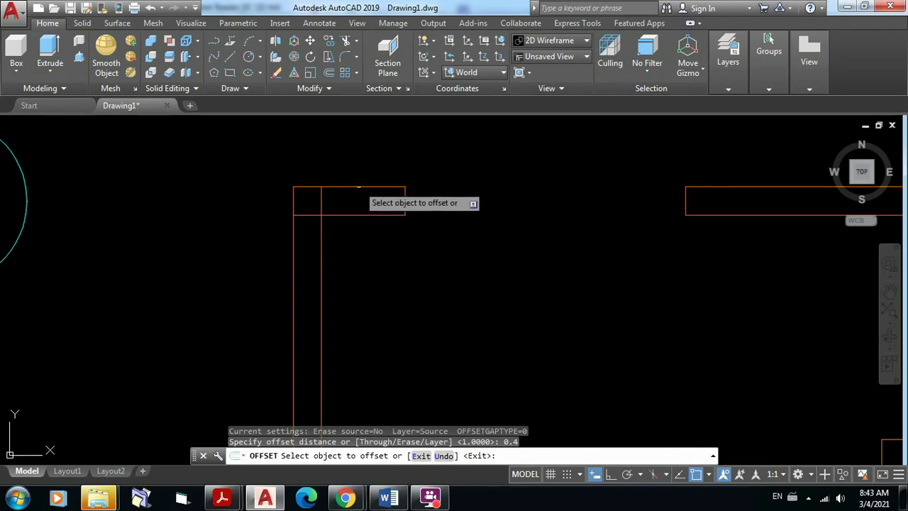
pyautogui.click(359, 185)
pyautogui.click(360, 260)
pyautogui.scroll(-6, 424, 235)
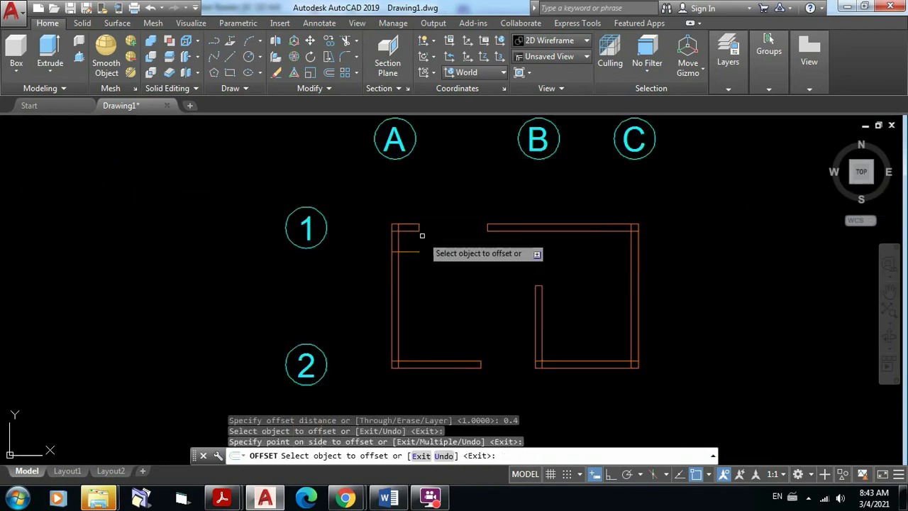
pyautogui.moveTo(452, 290); pyautogui.dragTo(412, 240, button='middle')
pyautogui.scroll(8, 367, 315)
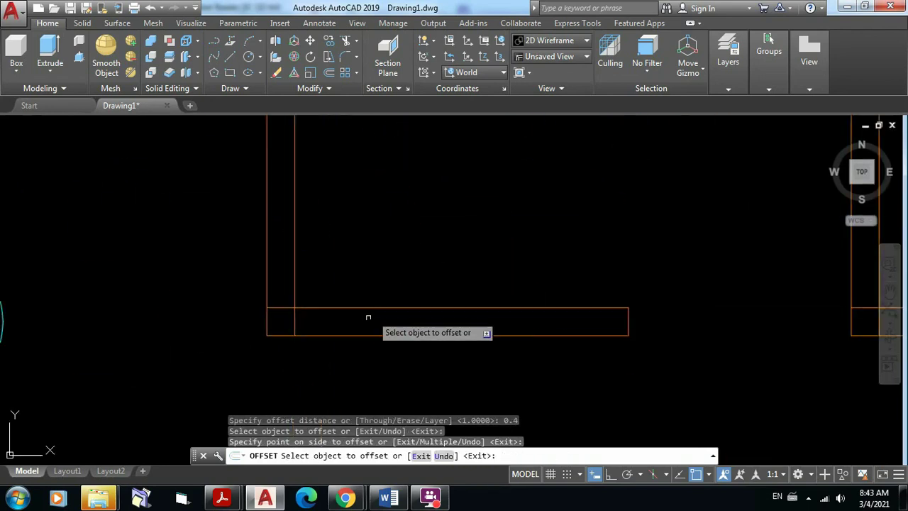
pyautogui.click(332, 335)
pyautogui.click(333, 252)
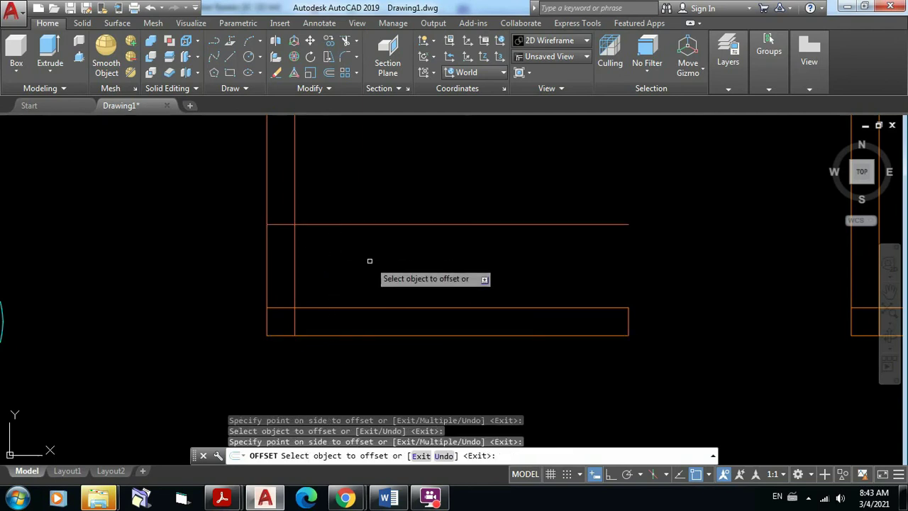
pyautogui.press('Return')
pyautogui.scroll(-2, 381, 260)
pyautogui.moveTo(381, 265)
pyautogui.mouseDown(button='middle')
pyautogui.moveTo(381, 412)
pyautogui.moveTo(392, 450)
pyautogui.moveTo(395, 412)
pyautogui.mouseUp(button='middle')
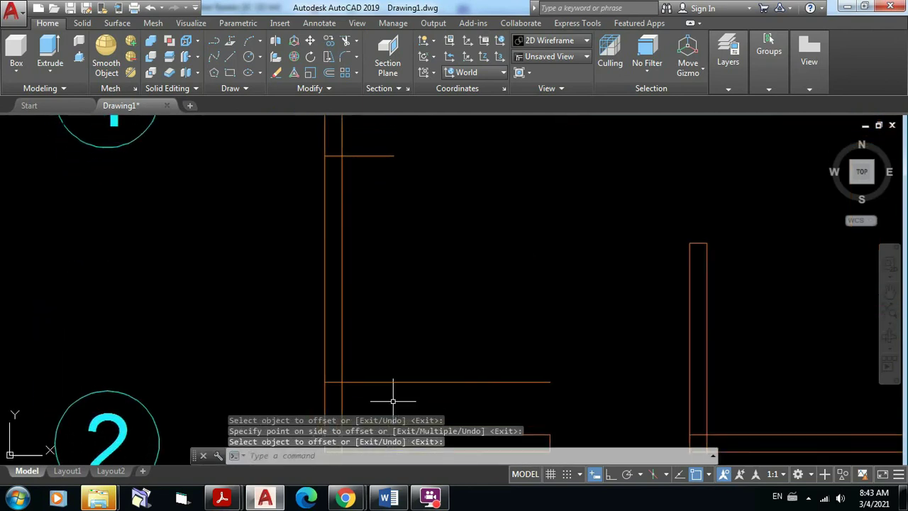
# Step: Trim the 0.4 lines' extensions inside the room and cut the opening in the left wall
pyautogui.click(345, 42)
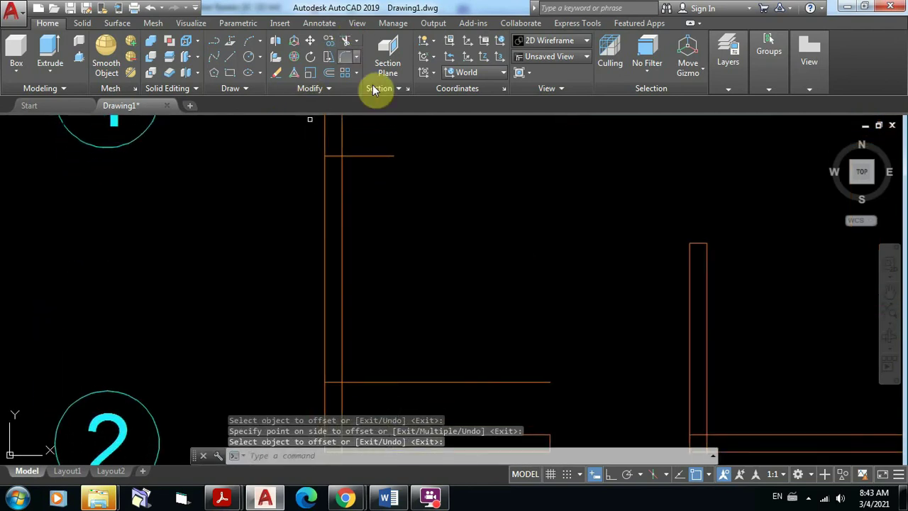
pyautogui.click(405, 408)
pyautogui.click(274, 141)
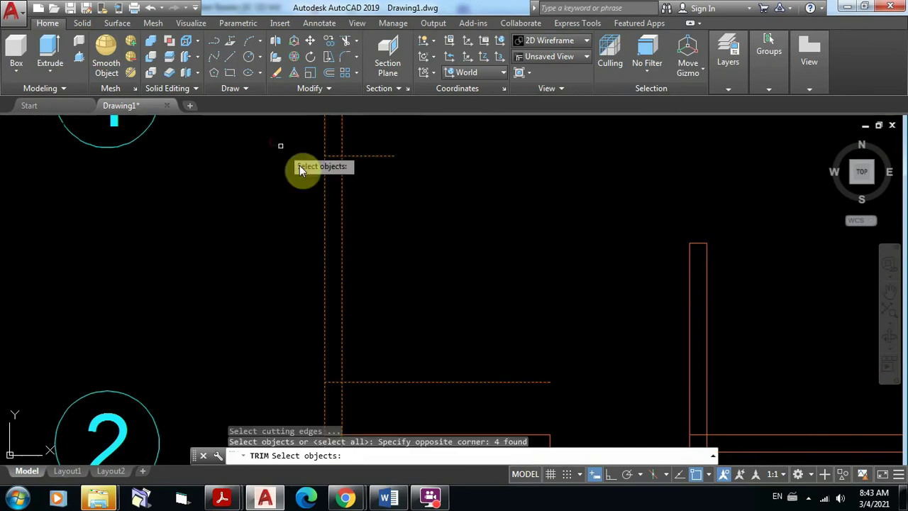
pyautogui.press('Return')
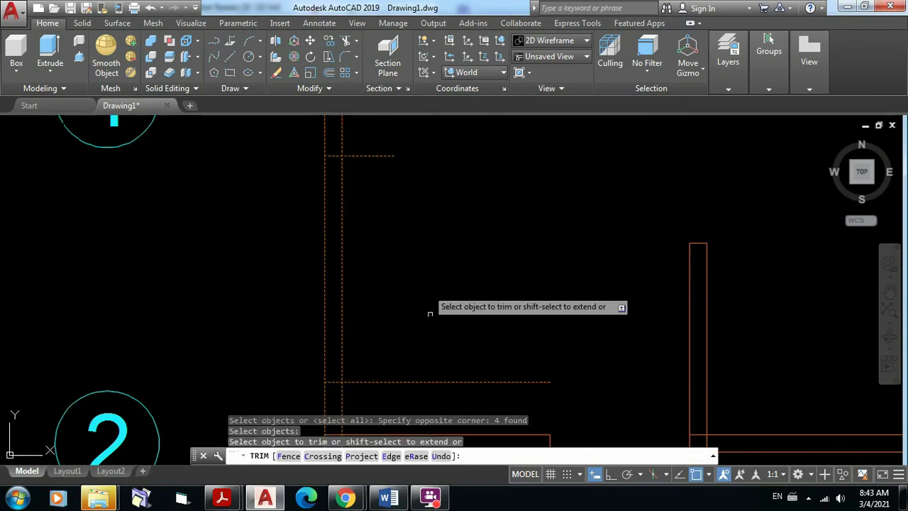
pyautogui.click(420, 406)
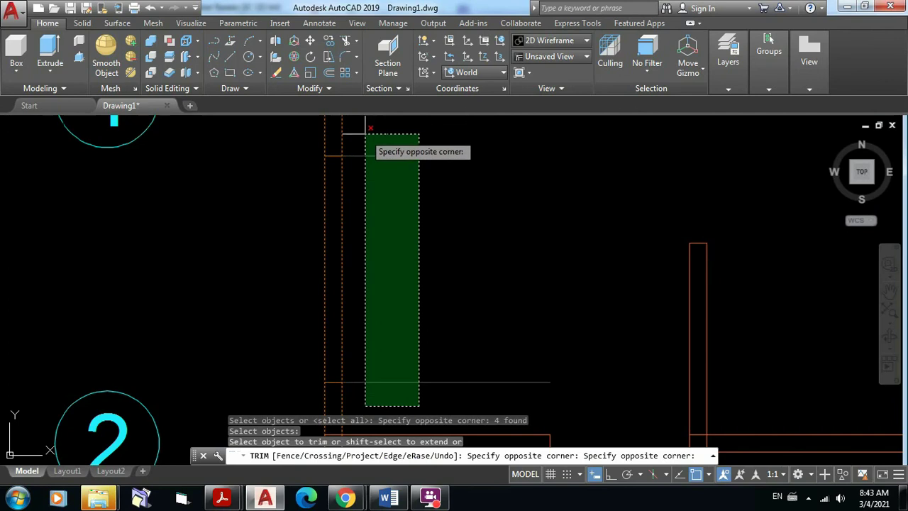
pyautogui.click(342, 116)
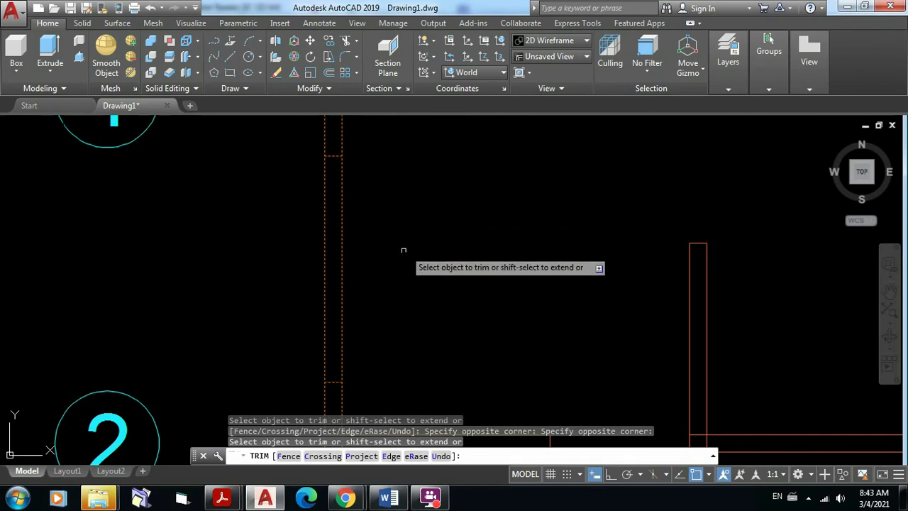
pyautogui.click(394, 277)
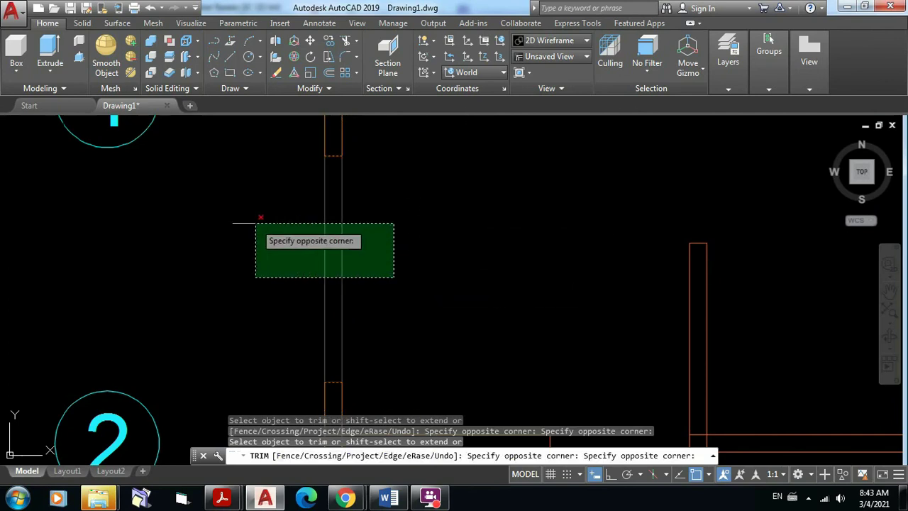
pyautogui.click(255, 223)
pyautogui.press('Escape')
# Step: Zoom to the lower-left wall corner at grid line 2 and preview the open Acrobat PDFs
pyautogui.scroll(-4, 345, 234)
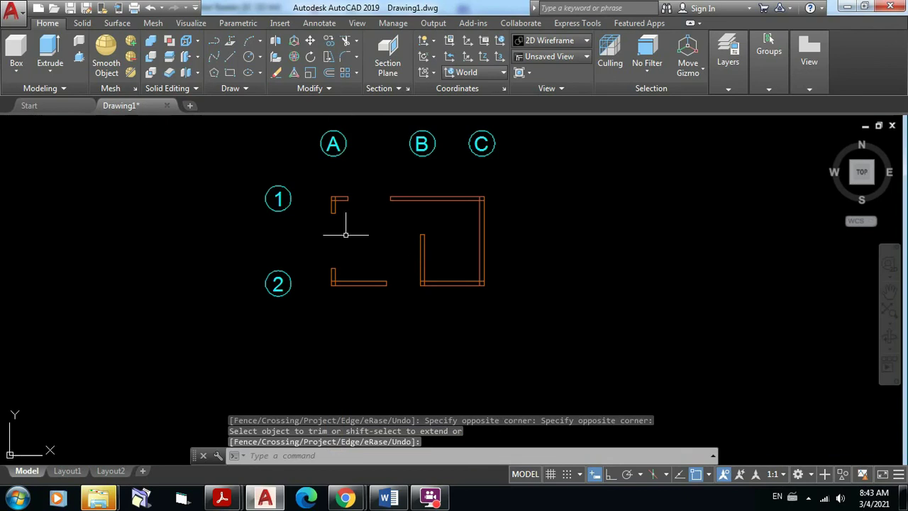
pyautogui.moveTo(384, 253); pyautogui.dragTo(379, 274, button='middle')
pyautogui.scroll(4, 357, 319)
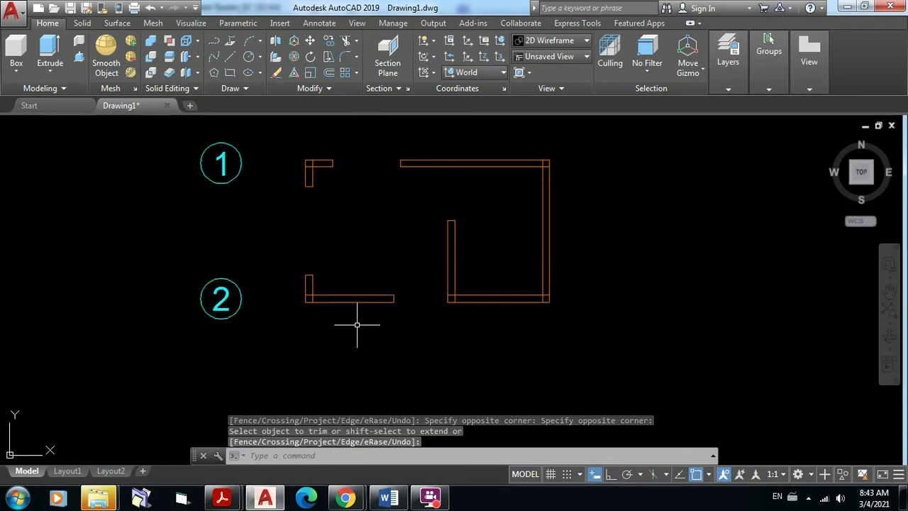
pyautogui.scroll(2, 362, 323)
pyautogui.moveTo(365, 324); pyautogui.dragTo(429, 345, button='middle')
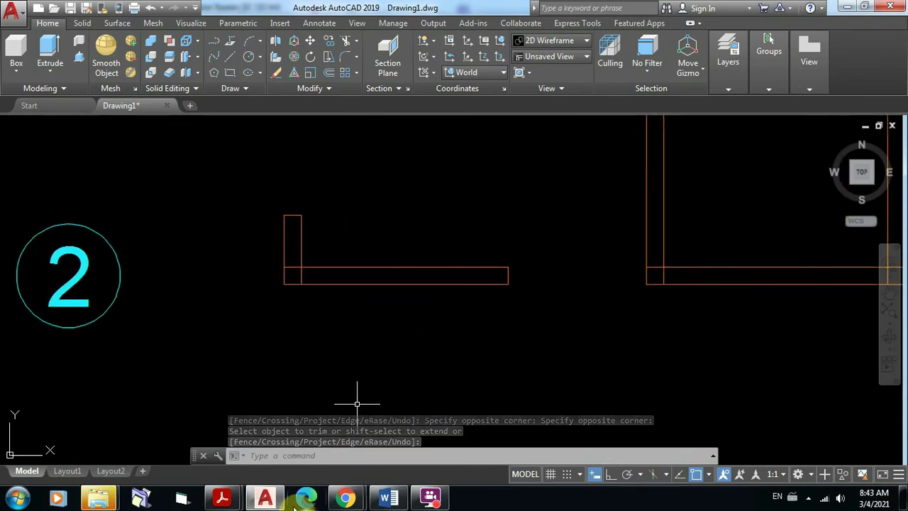
pyautogui.click(222, 498)
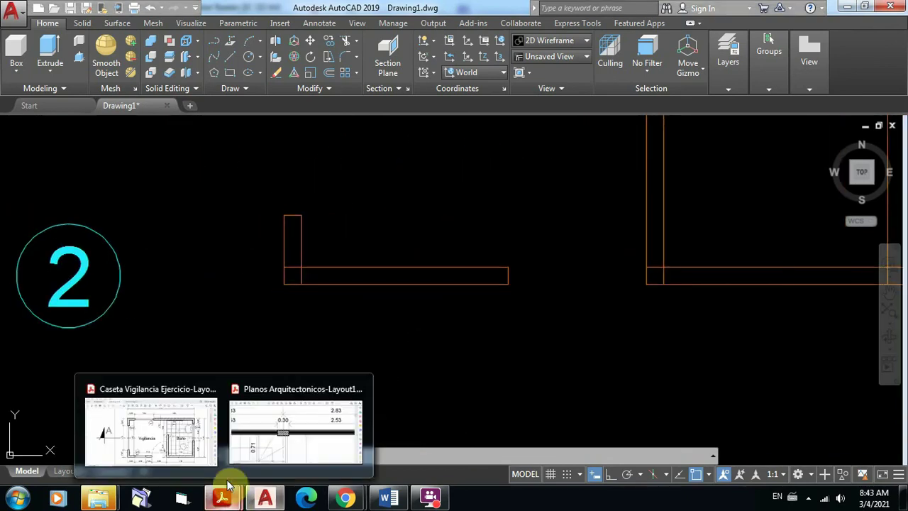
pyautogui.click(197, 456)
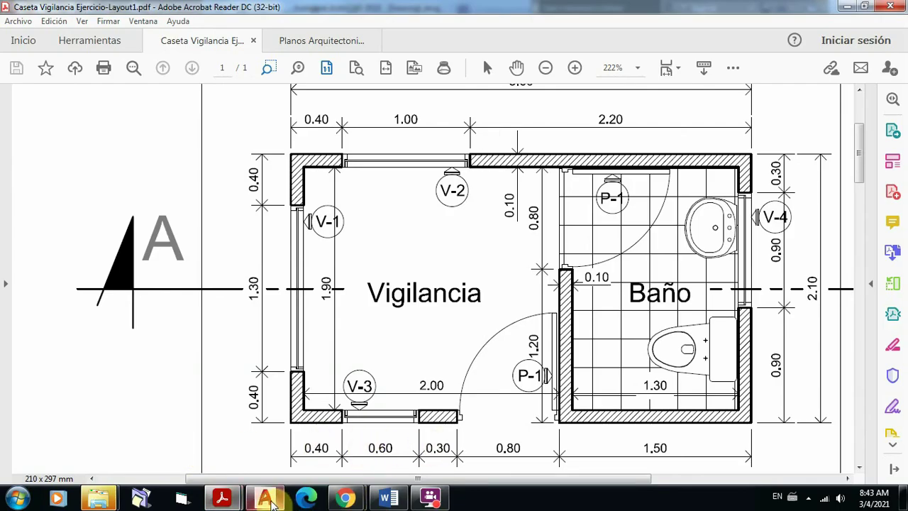
pyautogui.click(265, 499)
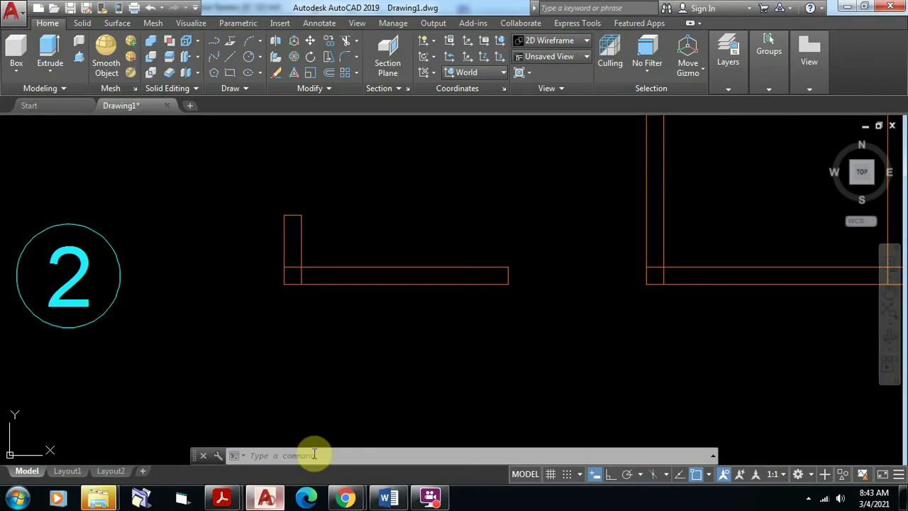
# Step: Offset the corner wall's inner edge 0.4 right, then that new line 0.6 further right
pyautogui.click(330, 74)
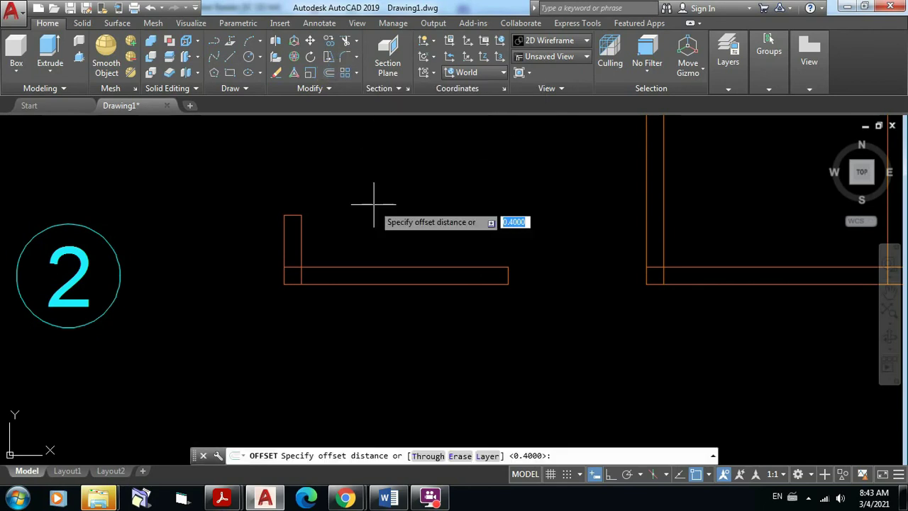
pyautogui.press('Return')
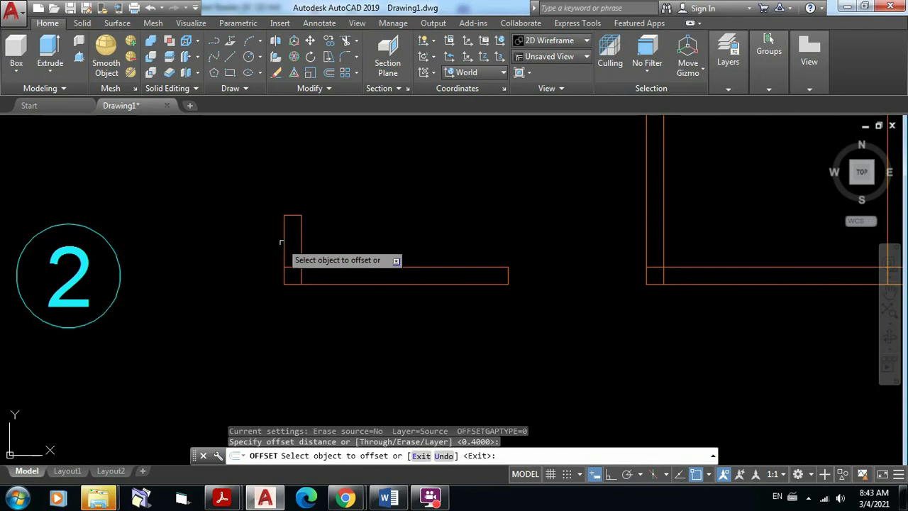
pyautogui.click(283, 242)
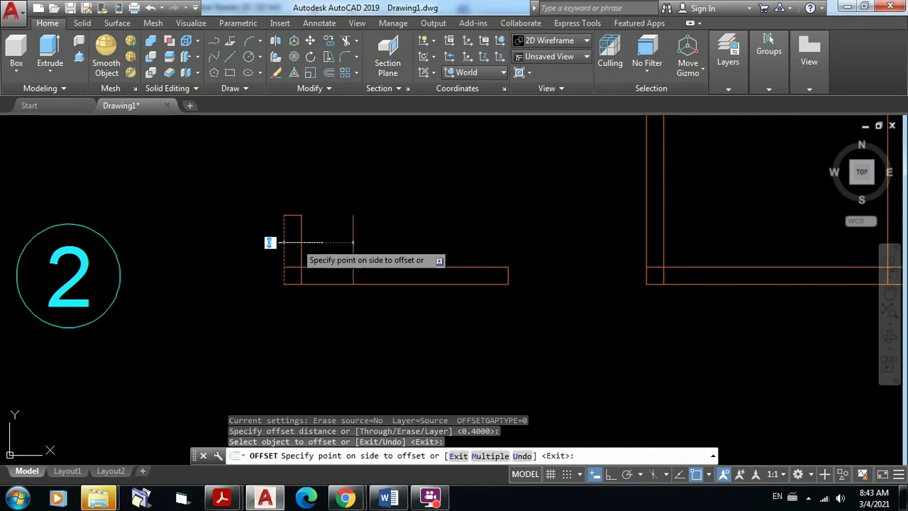
pyautogui.click(373, 245)
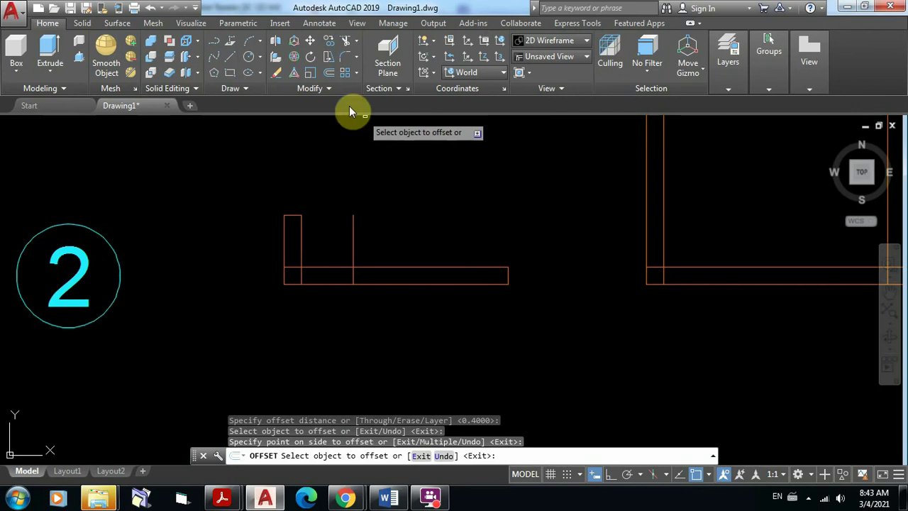
pyautogui.click(331, 74)
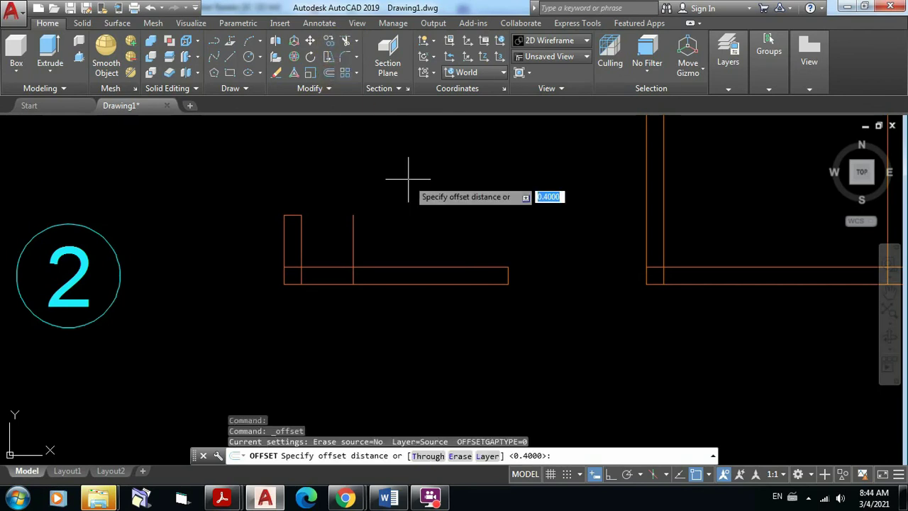
pyautogui.write('0.6')
pyautogui.press('Return')
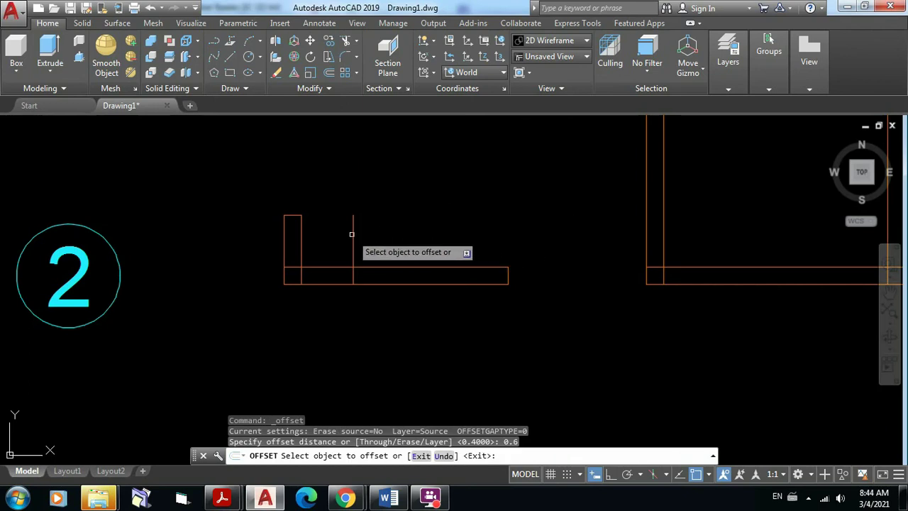
pyautogui.click(354, 232)
pyautogui.click(485, 238)
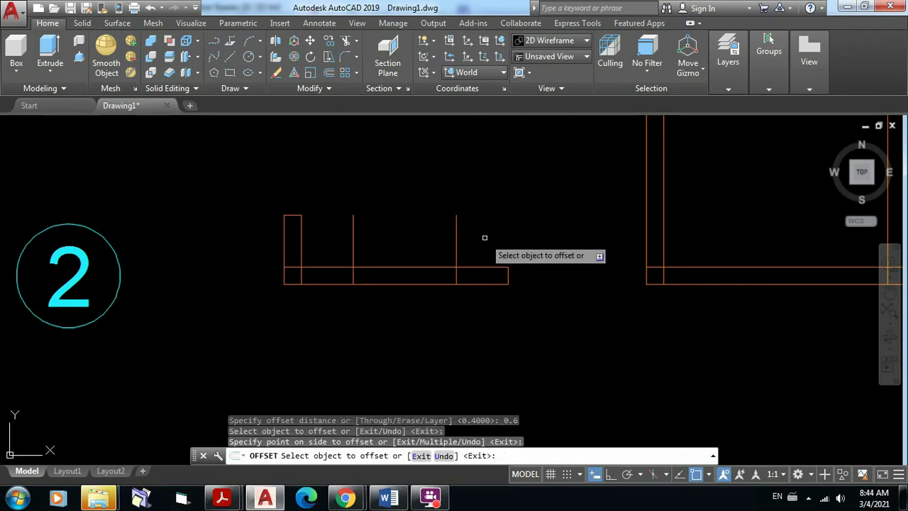
pyautogui.press('Return')
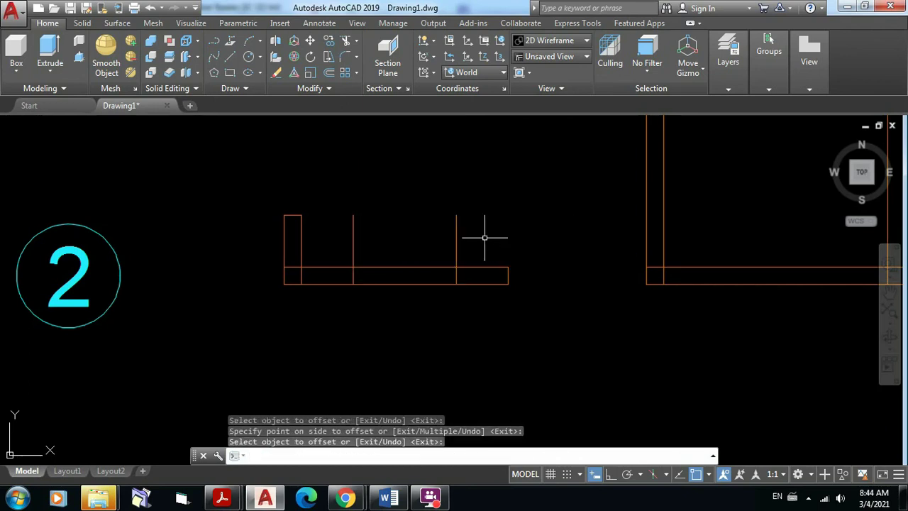
pyautogui.scroll(4, 387, 229)
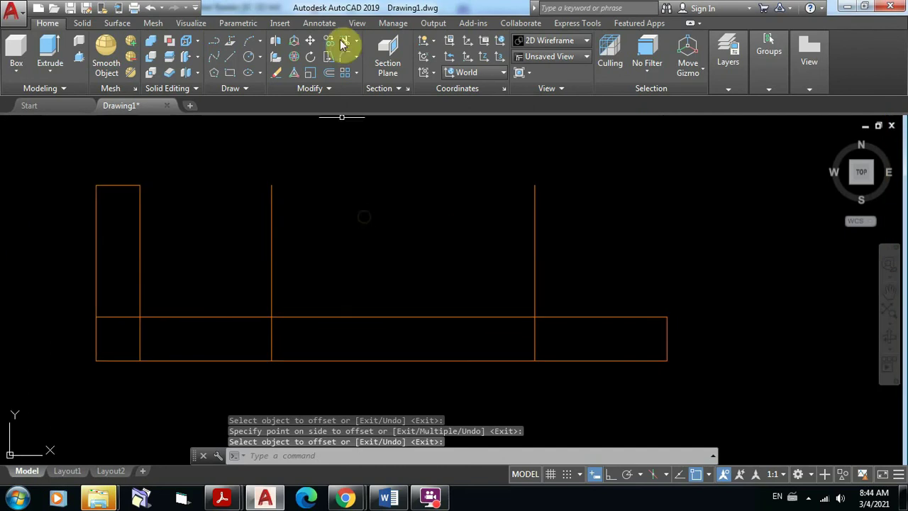
# Step: Trim the guide lines above the bottom wall and cut the window gap between them
pyautogui.click(344, 42)
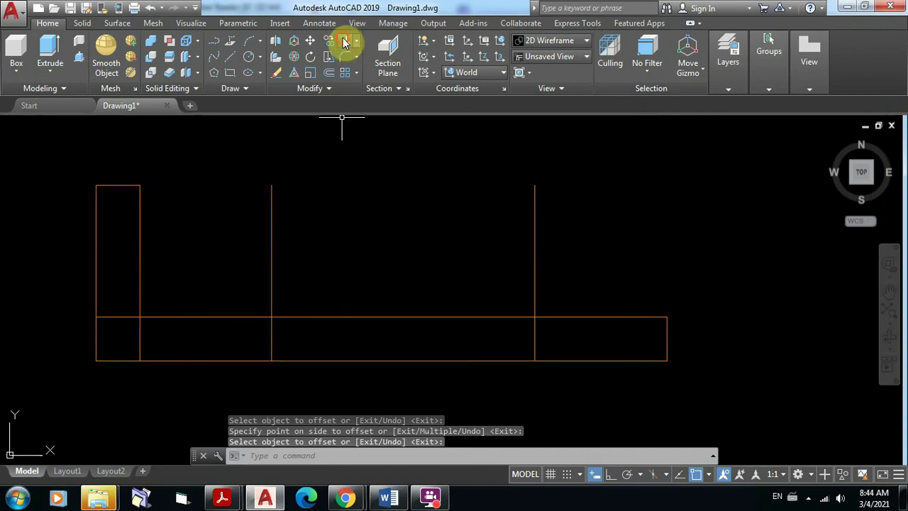
pyautogui.click(584, 418)
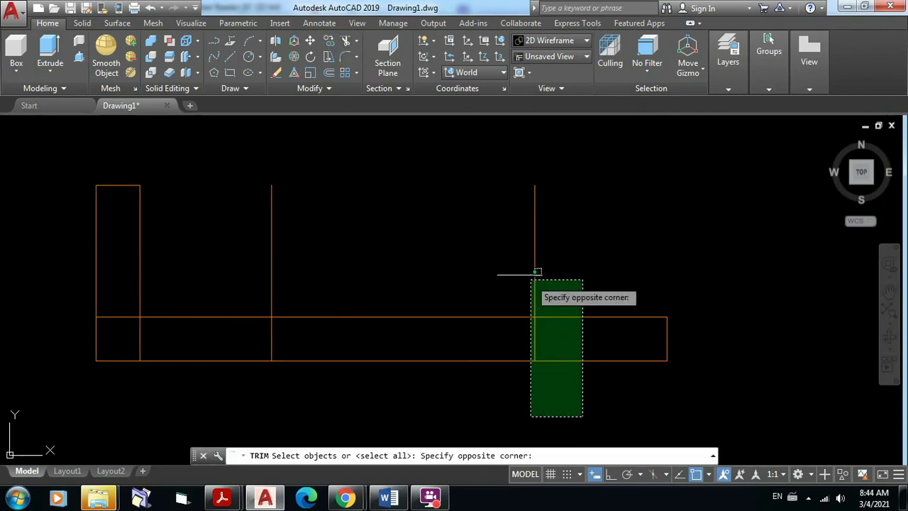
pyautogui.click(235, 229)
pyautogui.press('Return')
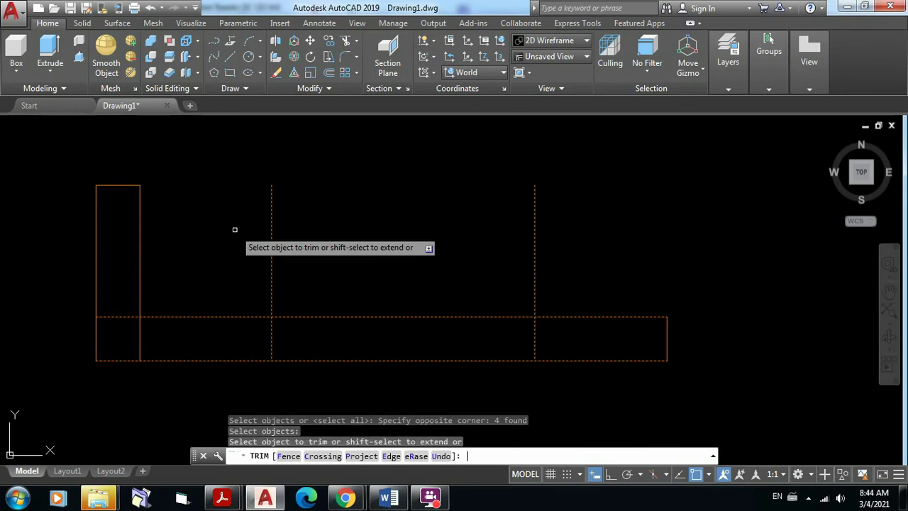
pyautogui.click(624, 284)
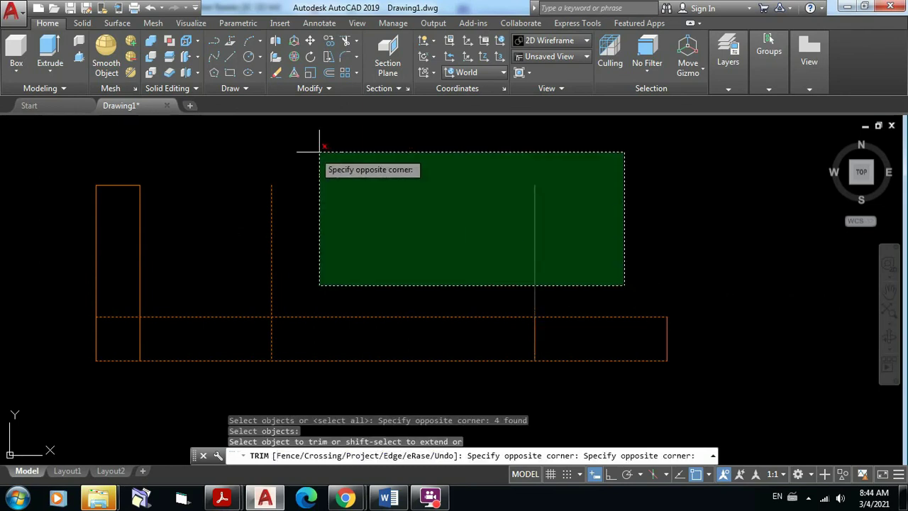
pyautogui.click(223, 148)
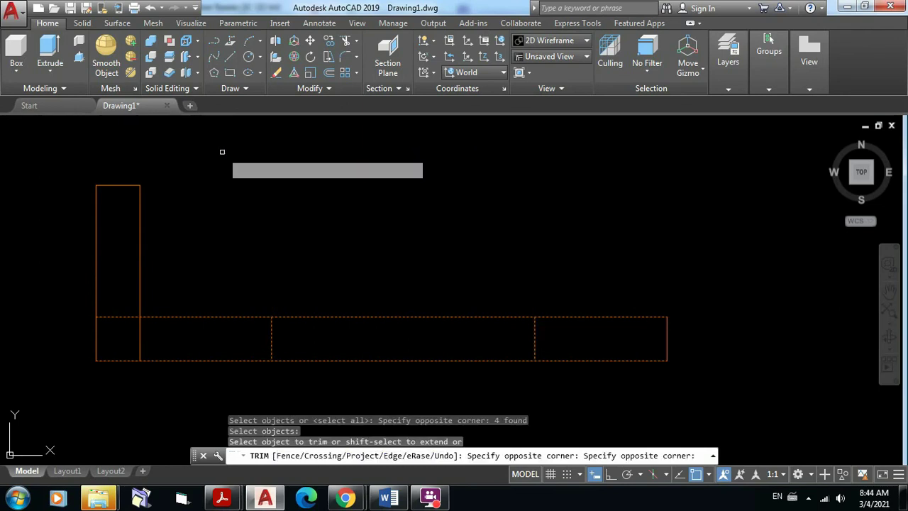
pyautogui.click(450, 399)
pyautogui.click(401, 263)
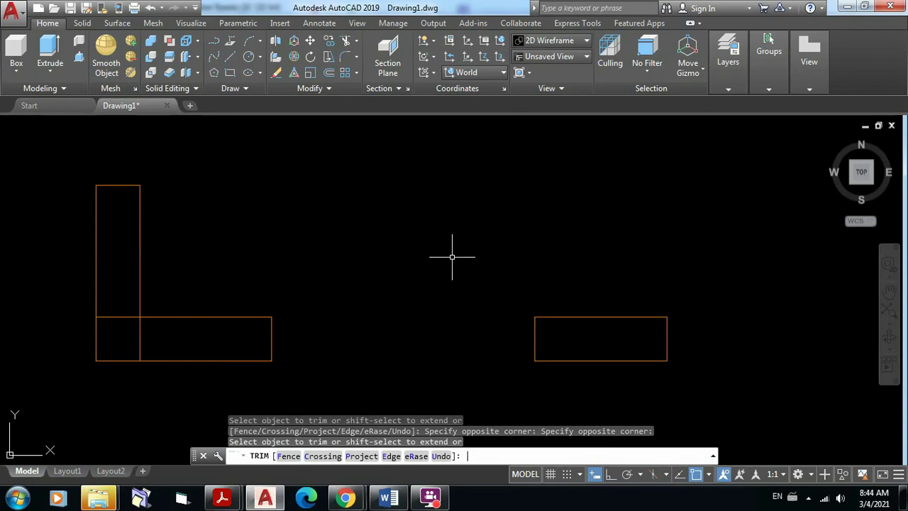
pyautogui.press('Return')
pyautogui.scroll(-5, 497, 237)
pyautogui.moveTo(552, 243); pyautogui.dragTo(450, 310, button='middle')
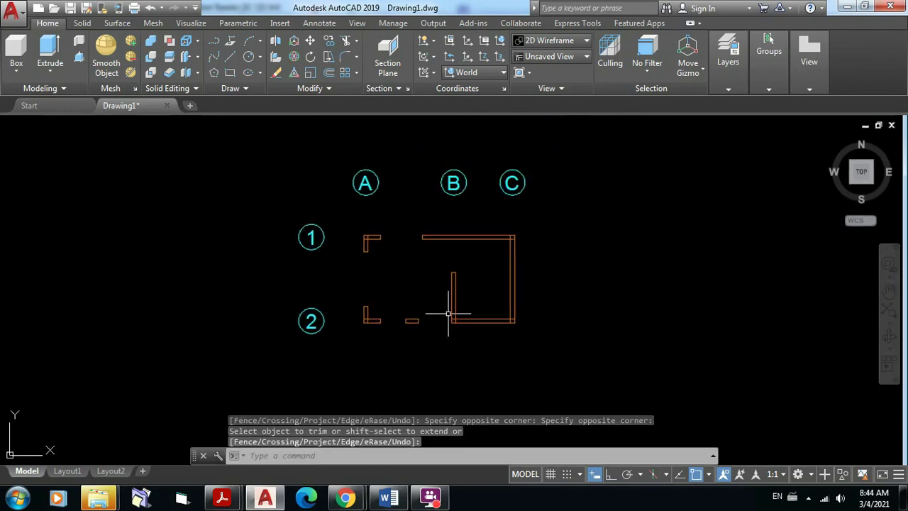
pyautogui.scroll(5, 523, 263)
pyautogui.moveTo(523, 265)
pyautogui.mouseDown(button='middle')
pyautogui.moveTo(515, 245)
pyautogui.moveTo(506, 250)
pyautogui.mouseUp(button='middle')
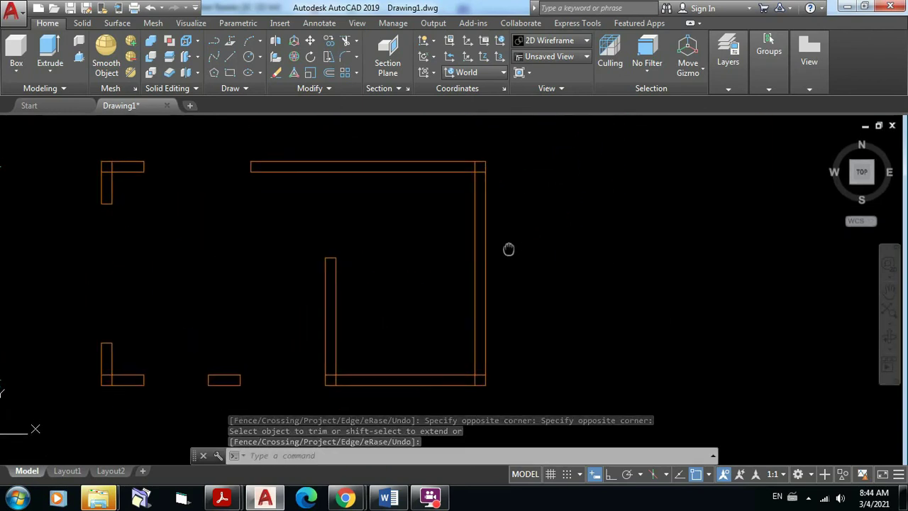
pyautogui.click(266, 499)
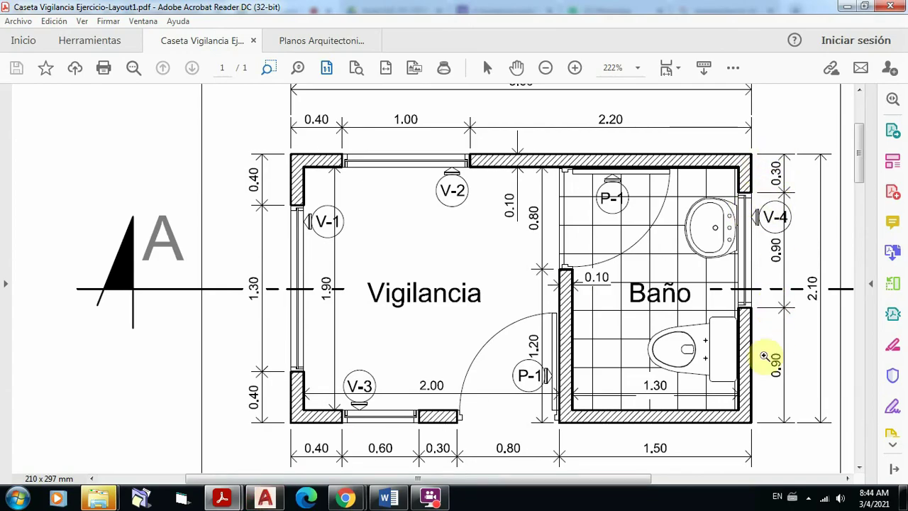
pyautogui.click(266, 499)
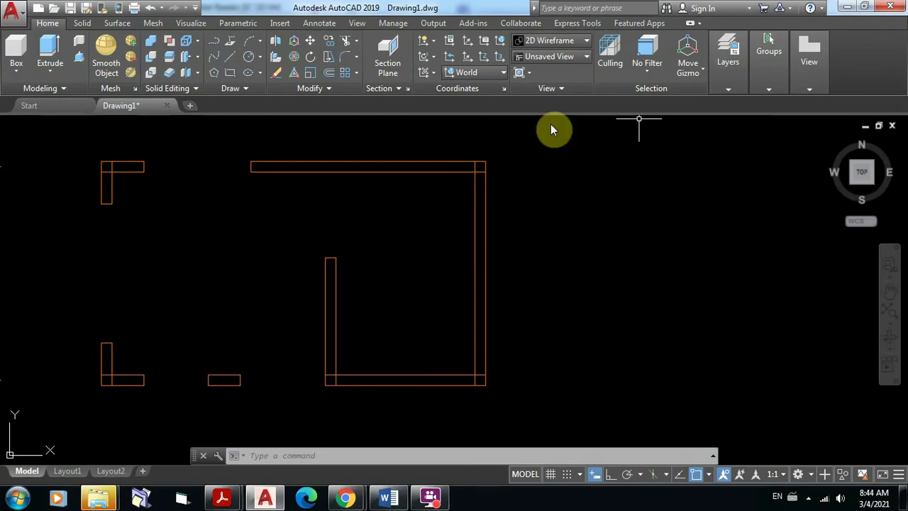
# Step: Offset the top wall's outer line 0.3 downward, crossing the right wall
pyautogui.scroll(2, 449, 183)
pyautogui.moveTo(450, 183)
pyautogui.mouseDown(button='middle')
pyautogui.moveTo(528, 172)
pyautogui.moveTo(463, 204)
pyautogui.mouseUp(button='middle')
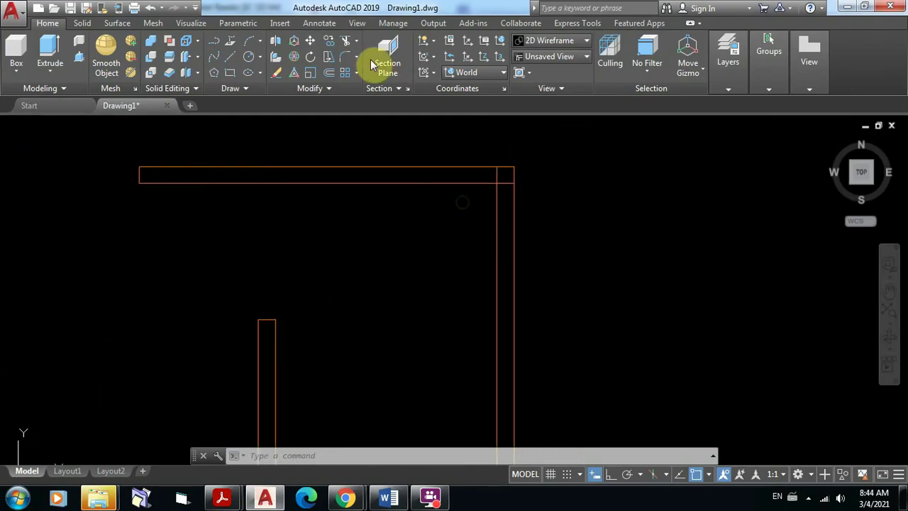
pyautogui.click(330, 72)
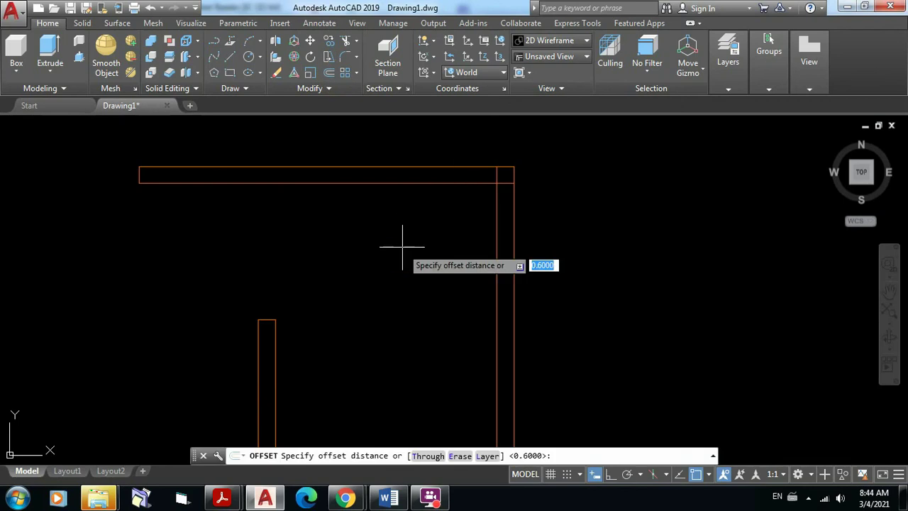
pyautogui.write('0.3')
pyautogui.press('Return')
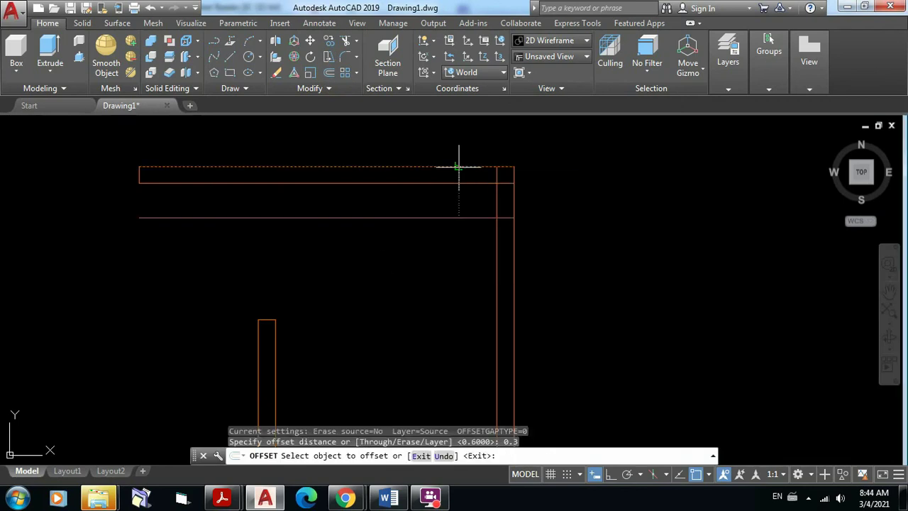
pyautogui.click(458, 167)
pyautogui.click(439, 270)
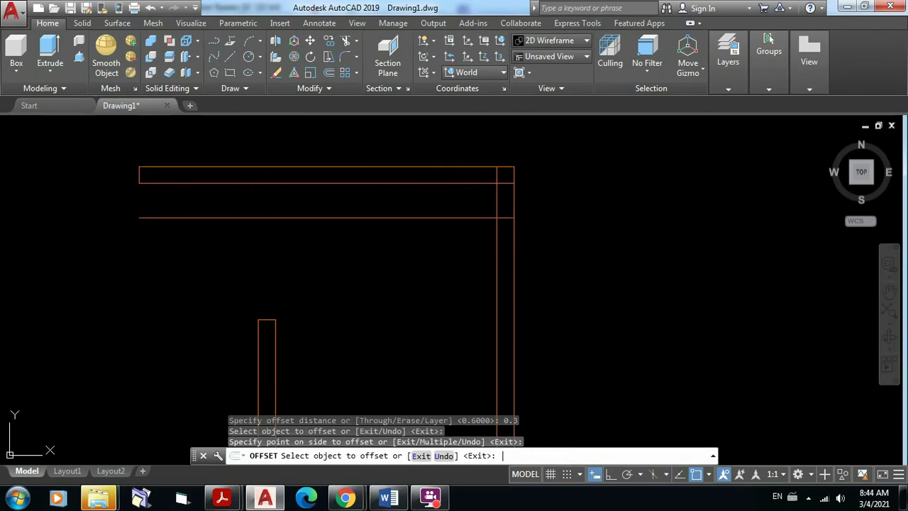
pyautogui.press('Return')
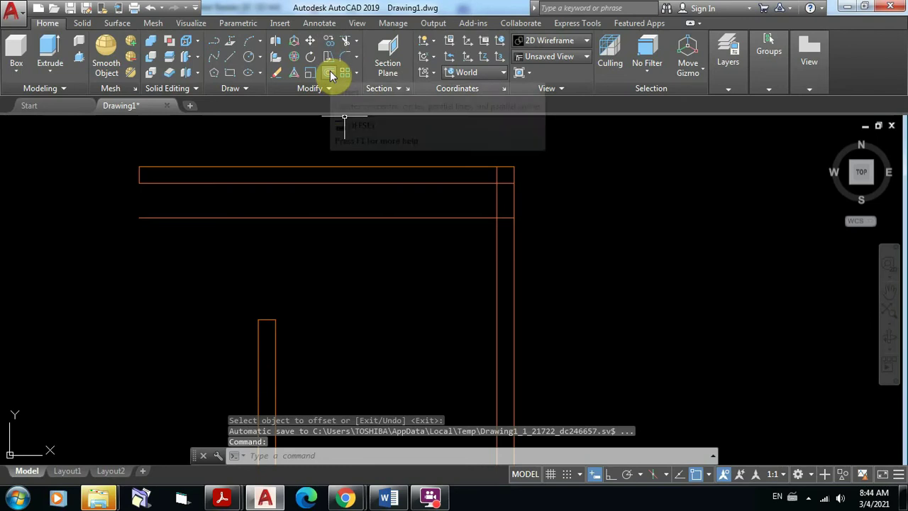
# Step: Offset the horizontal wall line 0.9 below it to mark the V-4 window width
pyautogui.click(330, 74)
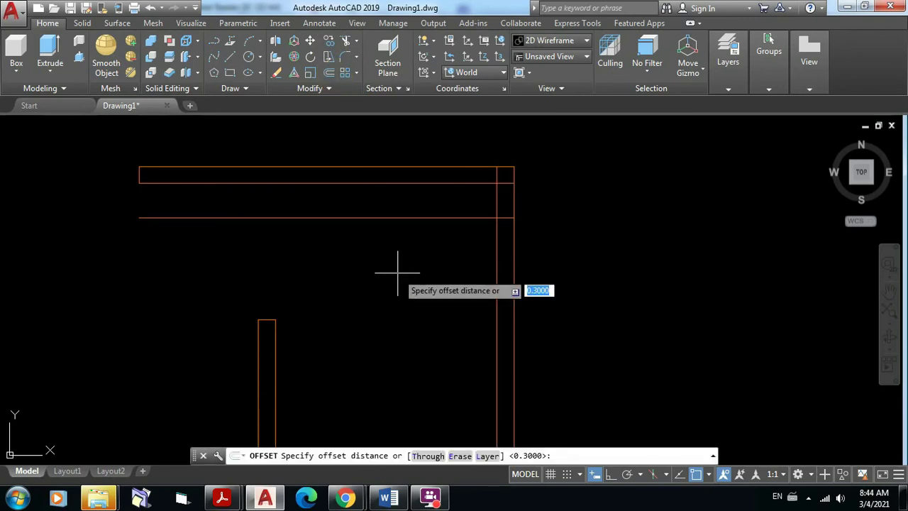
pyautogui.write('0.9')
pyautogui.press('Return')
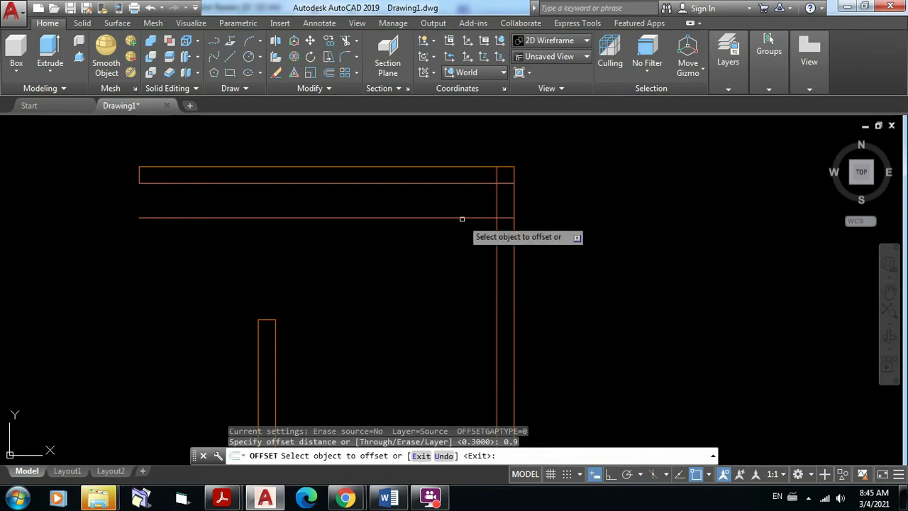
pyautogui.click(462, 218)
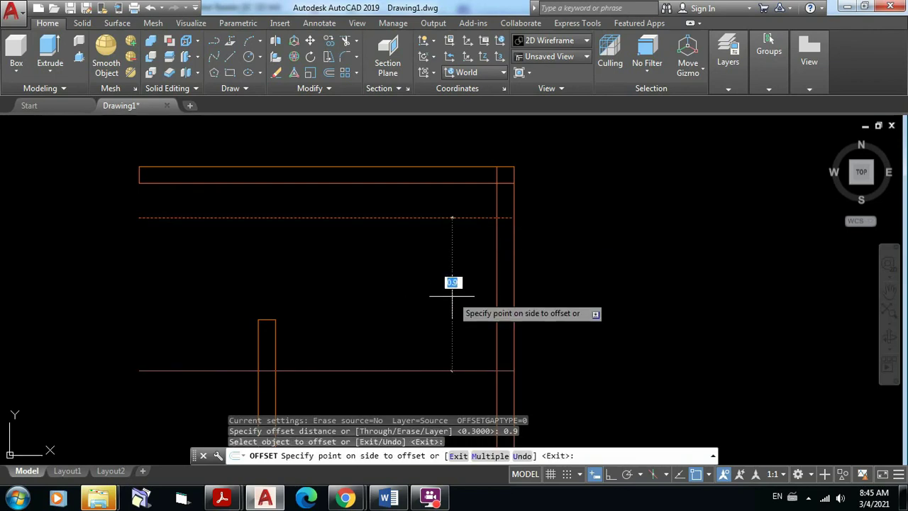
pyautogui.click(447, 325)
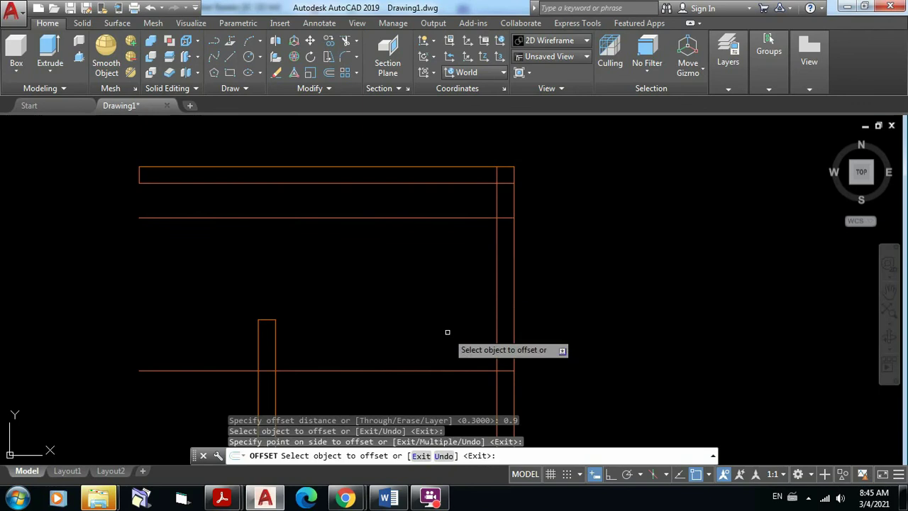
pyautogui.moveTo(550, 262); pyautogui.dragTo(497, 231, button='middle')
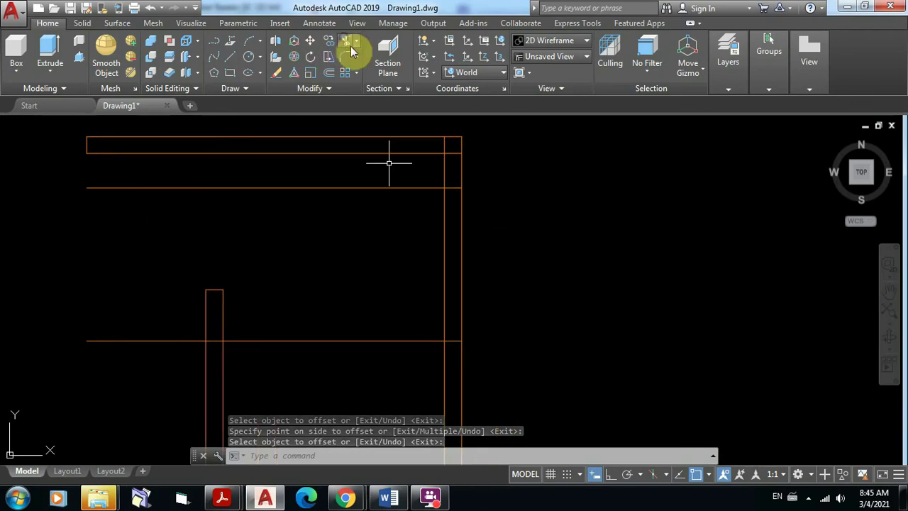
# Step: Trim the right wall's vertical lines between the two offset guide lines
pyautogui.click(348, 42)
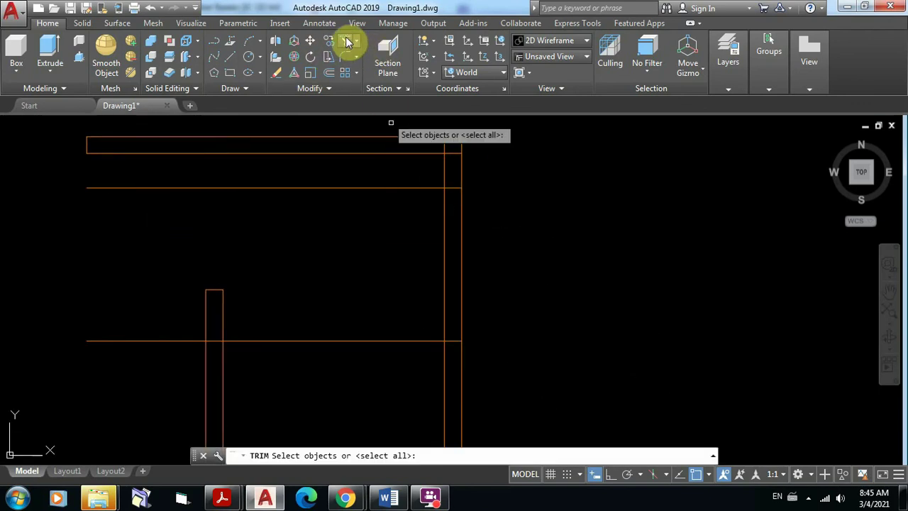
pyautogui.click(562, 399)
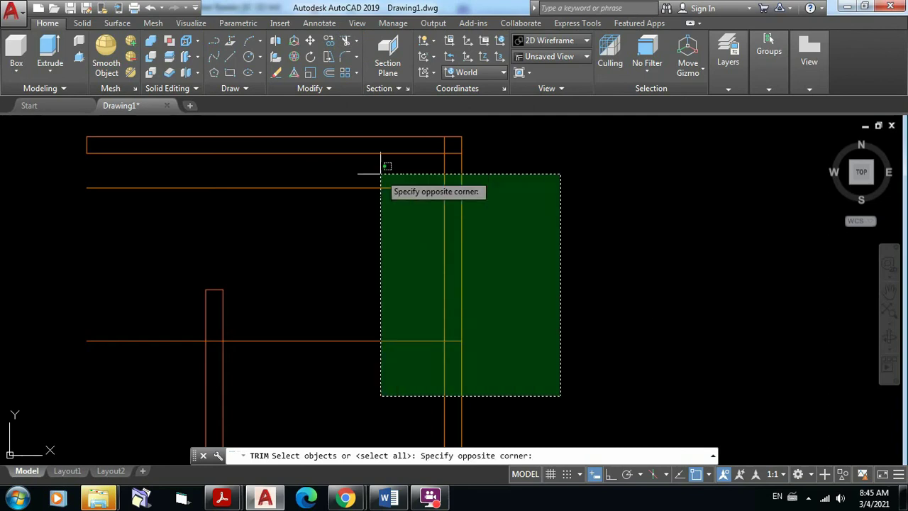
pyautogui.click(328, 154)
pyautogui.press('Return')
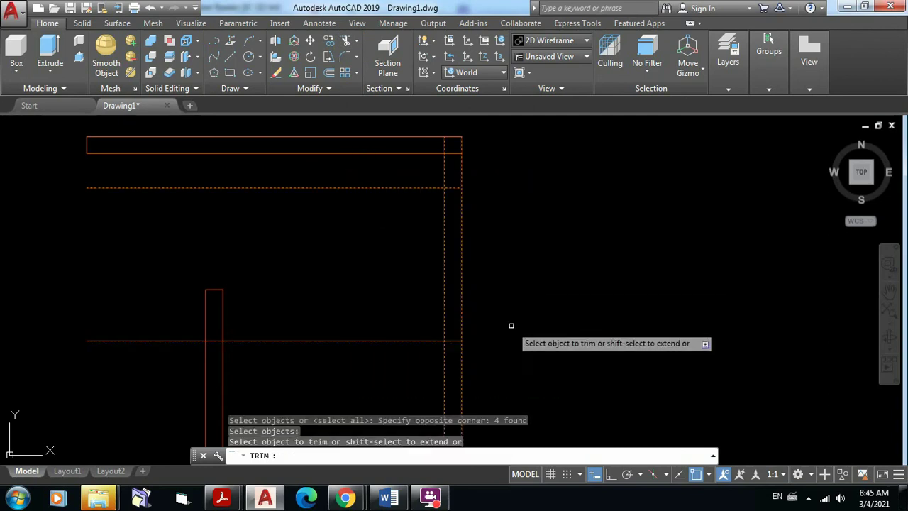
pyautogui.click(512, 322)
pyautogui.click(371, 243)
pyautogui.press('Return')
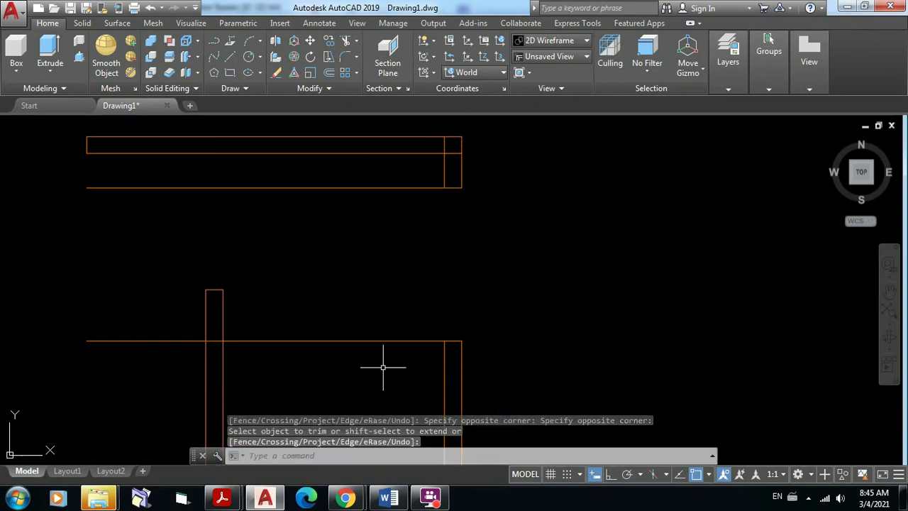
pyautogui.click(365, 402)
pyautogui.click(278, 170)
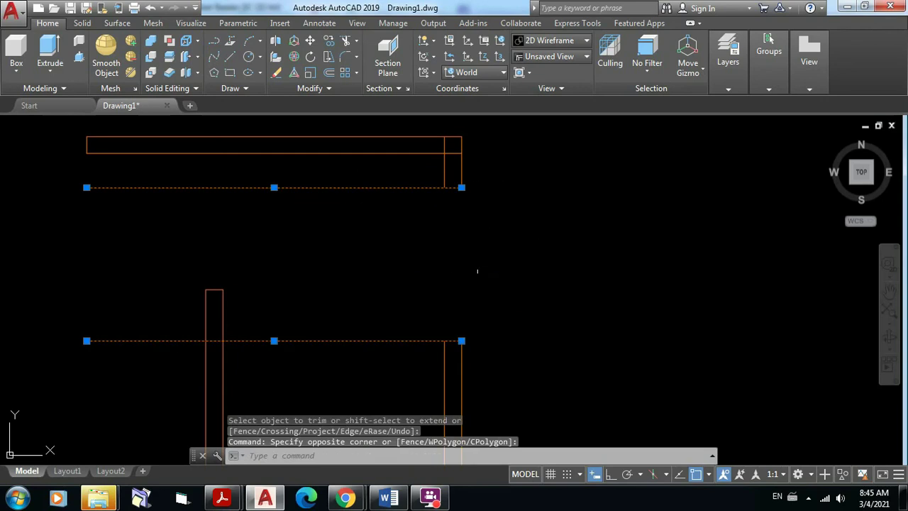
pyautogui.press('Escape')
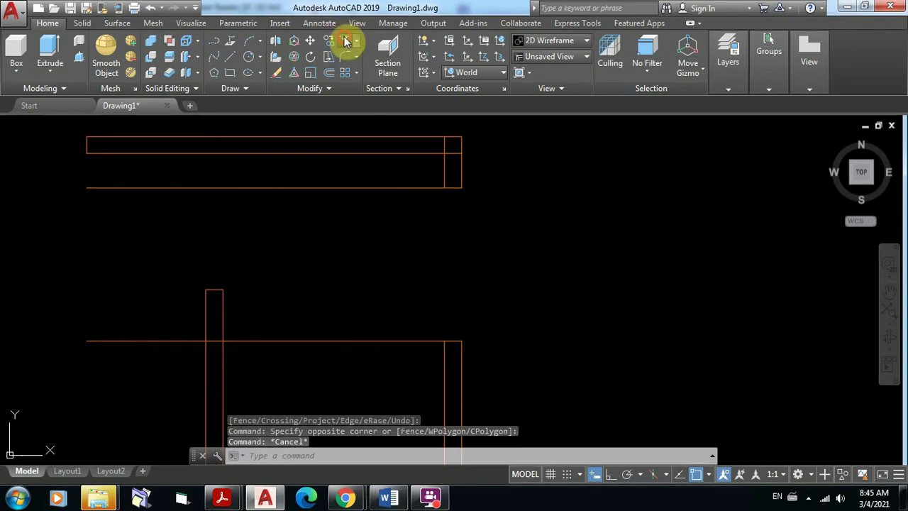
# Step: Trim away the horizontal guide lines left inside the V-4 window opening
pyautogui.click(345, 41)
pyautogui.click(534, 383)
pyautogui.click(348, 175)
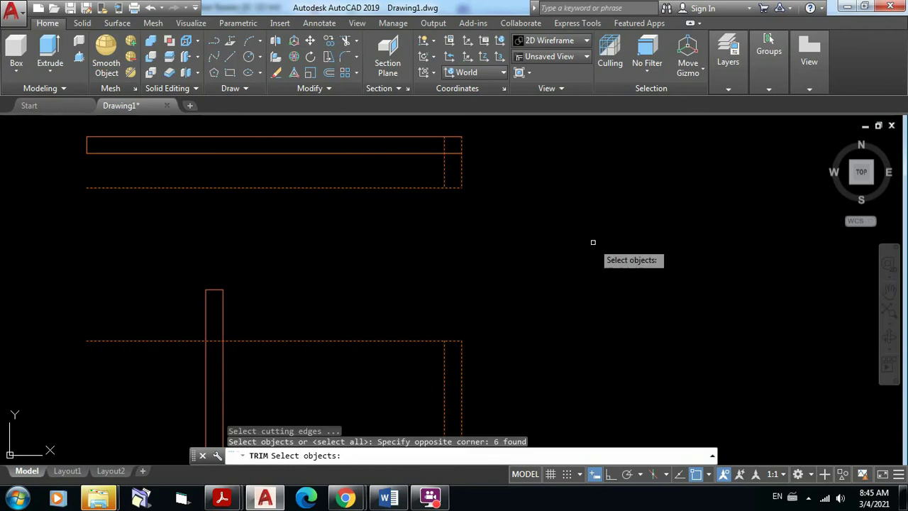
pyautogui.press('Return')
pyautogui.click(375, 386)
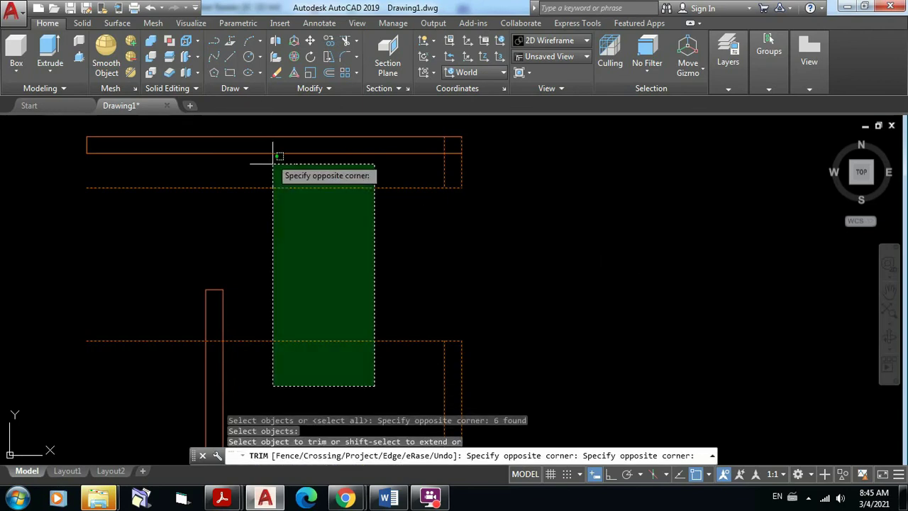
pyautogui.click(266, 183)
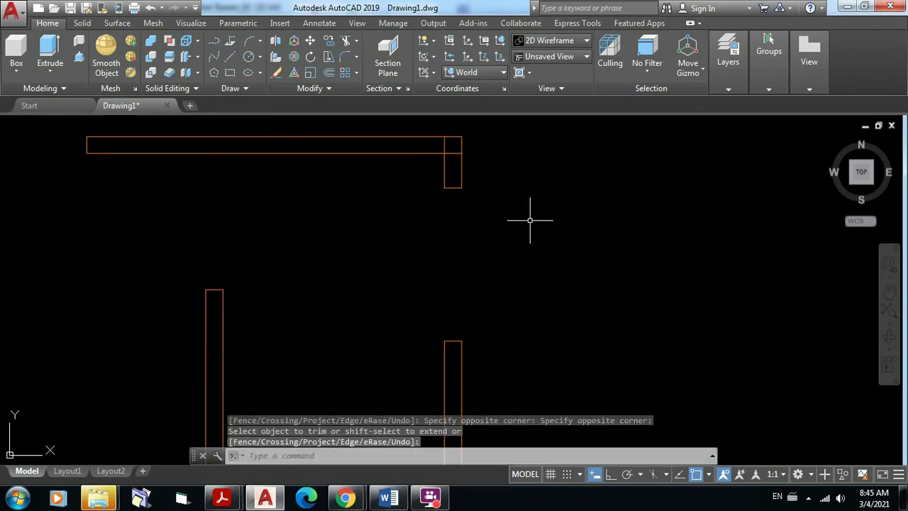
pyautogui.scroll(-3, 513, 202)
pyautogui.moveTo(544, 211); pyautogui.dragTo(606, 231, button='middle')
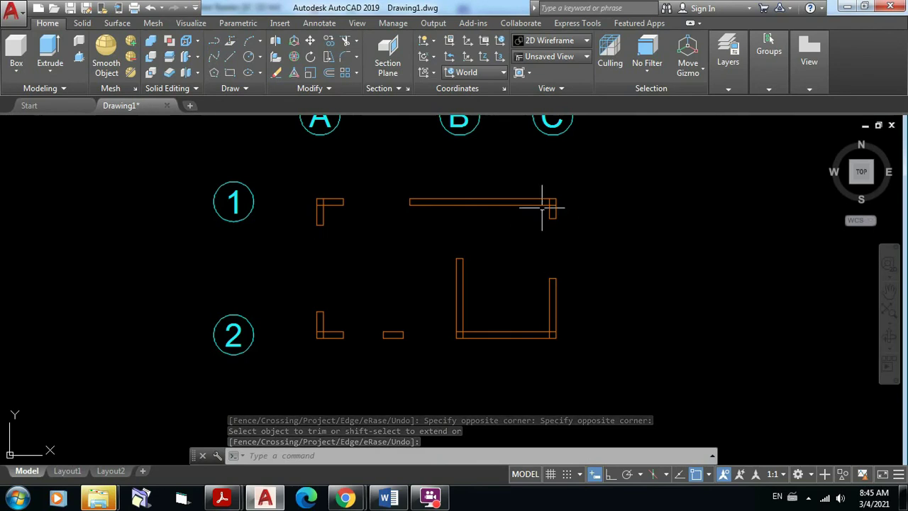
pyautogui.scroll(2, 575, 265)
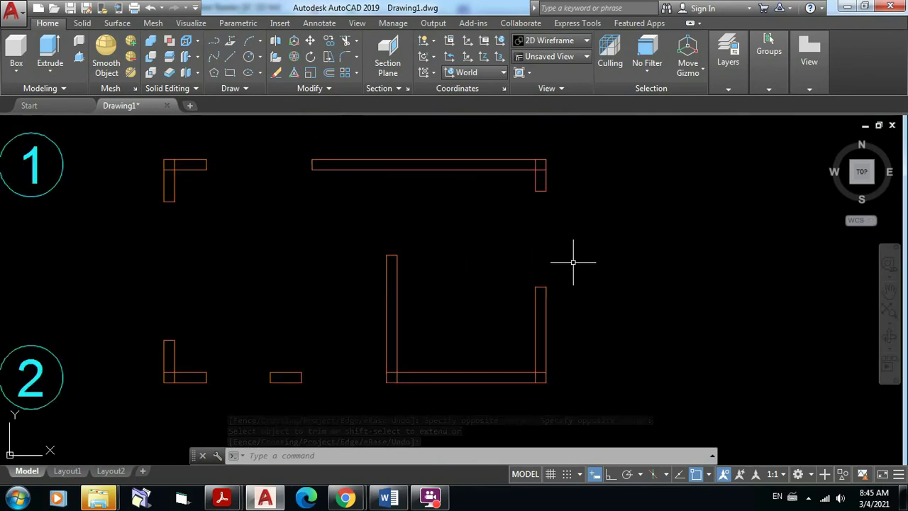
pyautogui.click(595, 327)
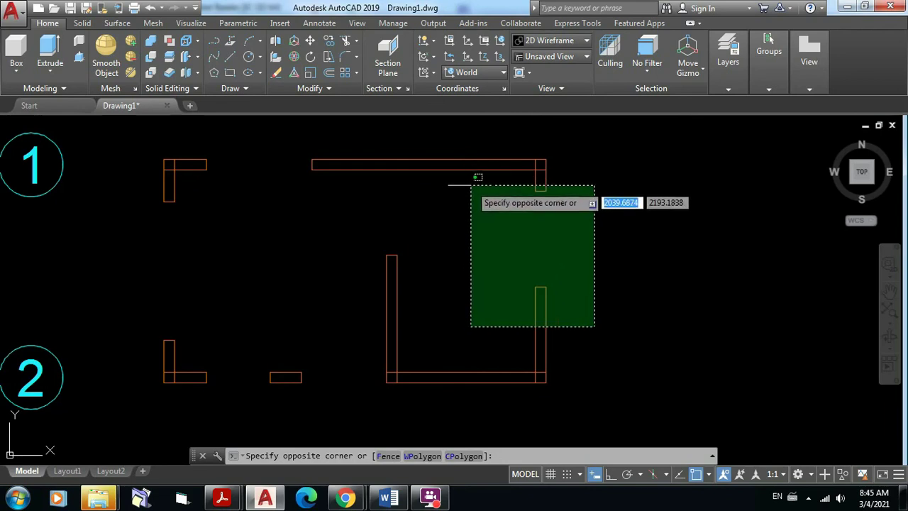
pyautogui.press('Escape')
pyautogui.click(589, 405)
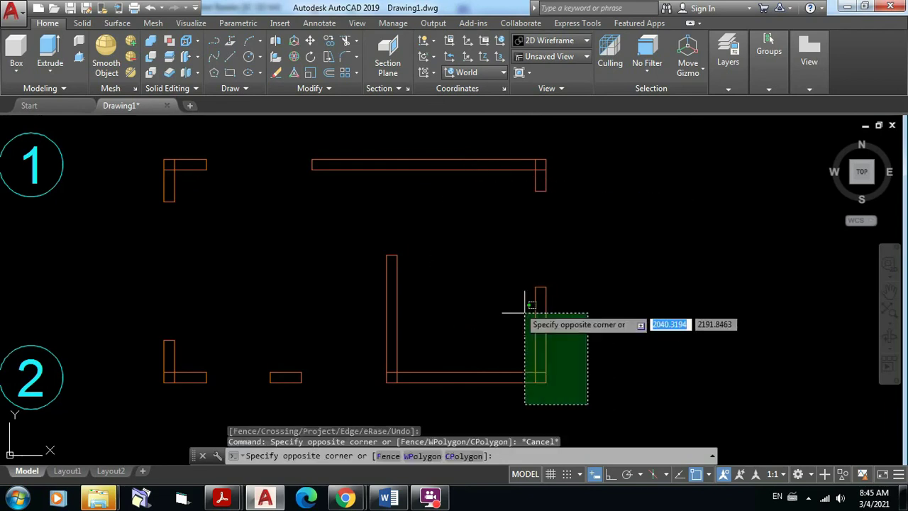
pyautogui.click(526, 313)
pyautogui.press('Escape')
pyautogui.click(501, 374)
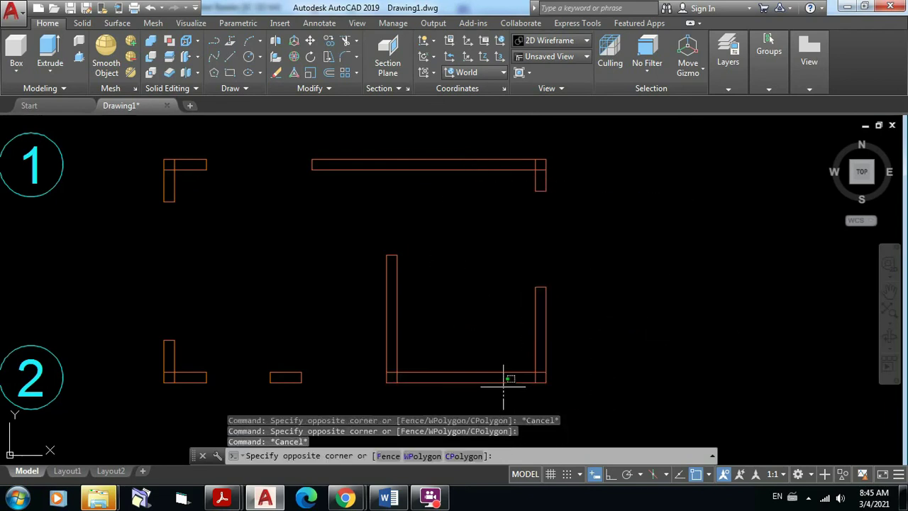
pyautogui.click(373, 250)
pyautogui.press('Escape')
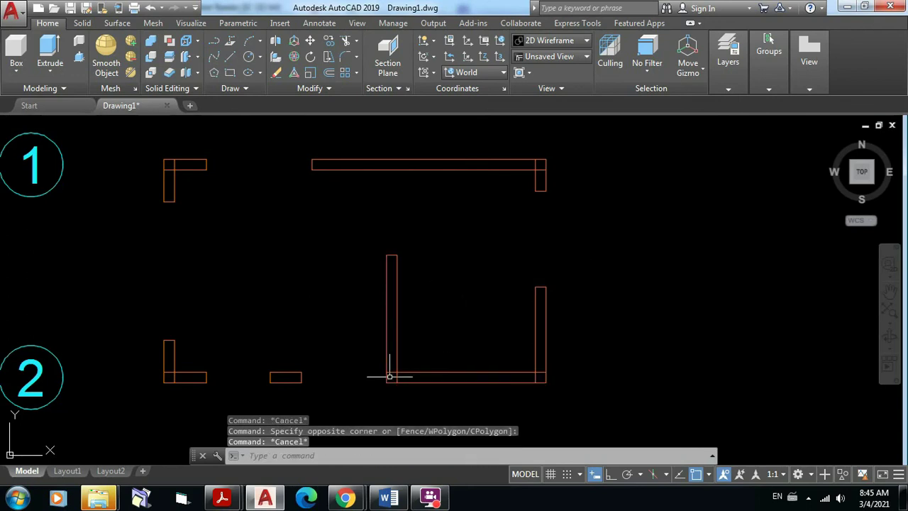
pyautogui.click(332, 383)
pyautogui.click(146, 140)
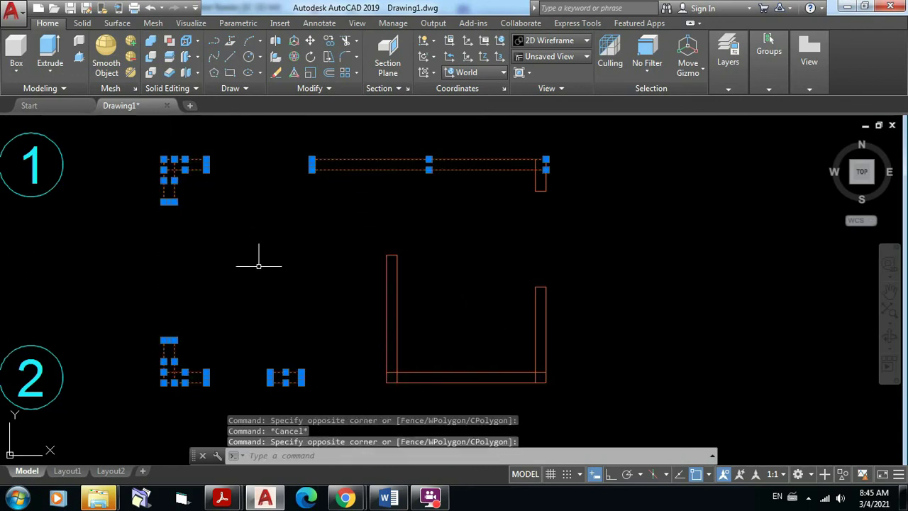
pyautogui.press('Escape')
pyautogui.click(330, 393)
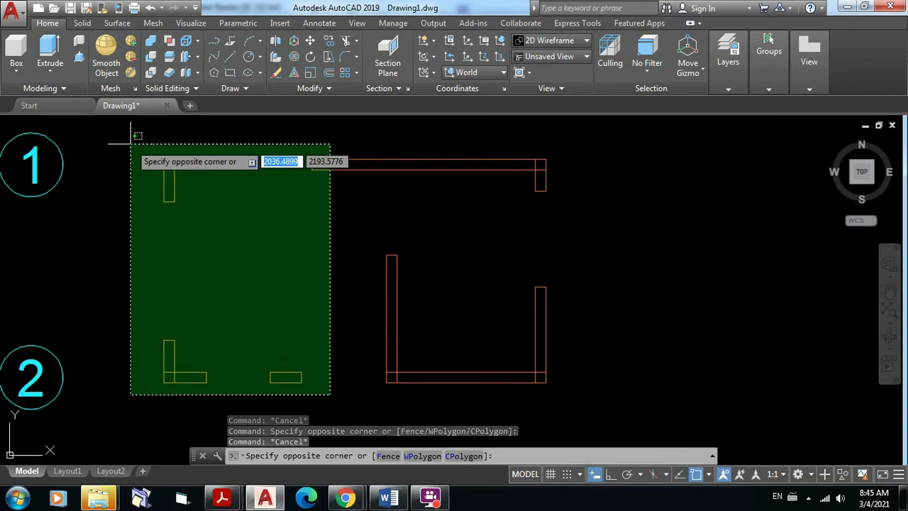
pyautogui.press('Escape')
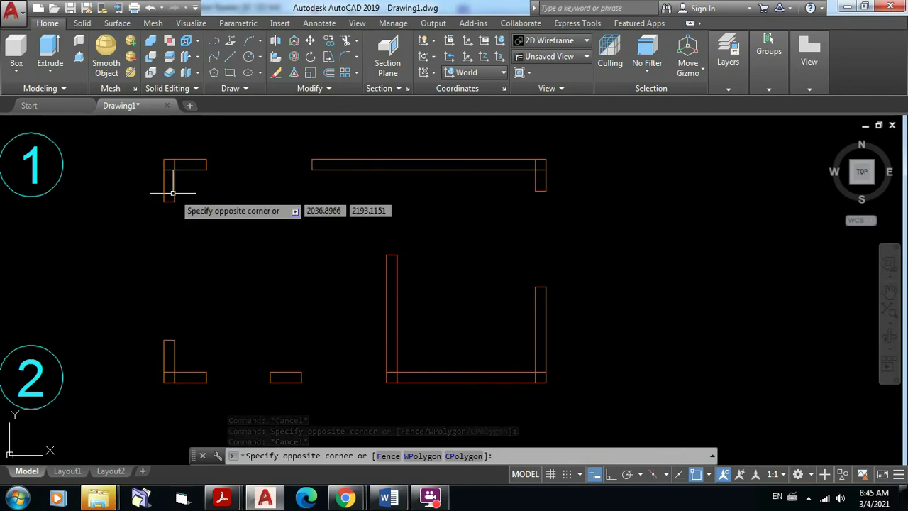
pyautogui.scroll(-2, 523, 151)
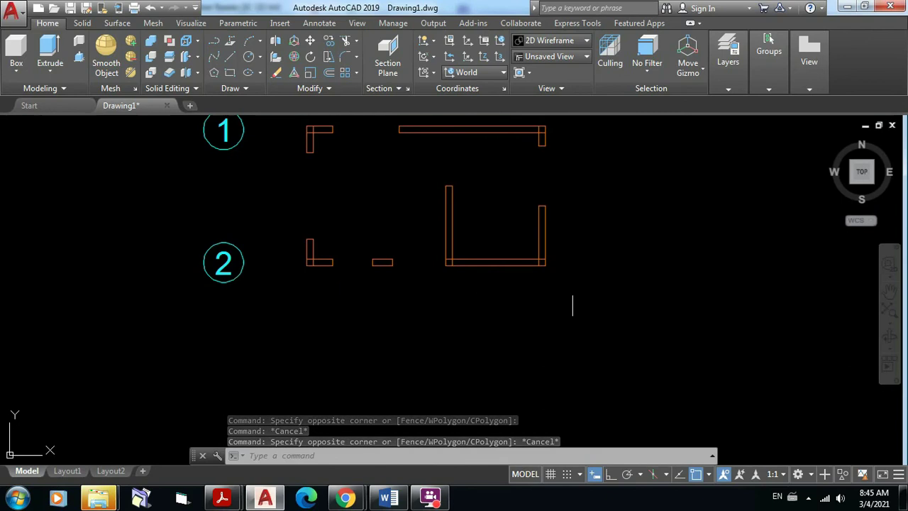
pyautogui.click(568, 278)
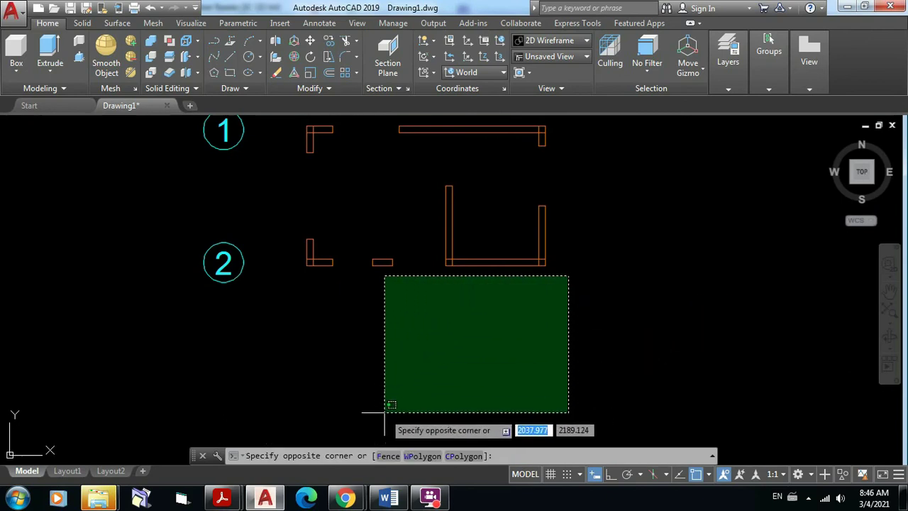
pyautogui.press('Escape')
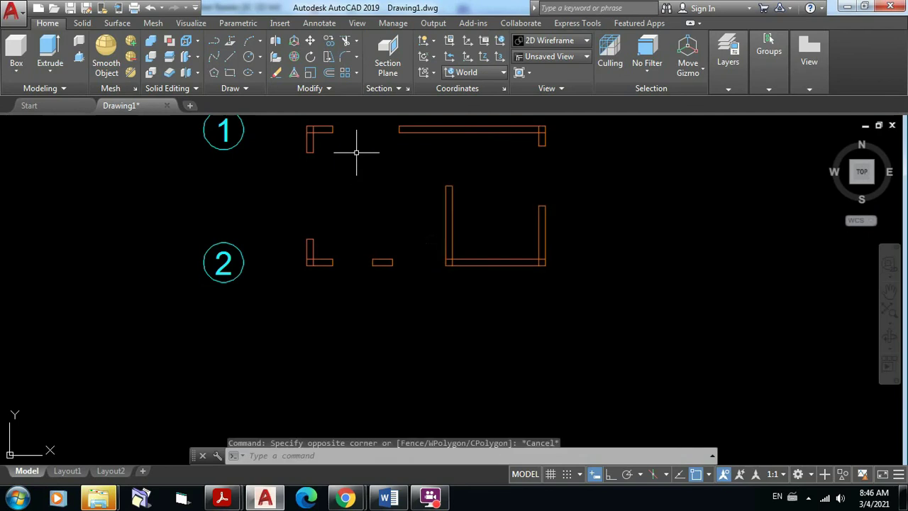
pyautogui.moveTo(405, 223); pyautogui.dragTo(380, 306, button='middle')
pyautogui.click(469, 379)
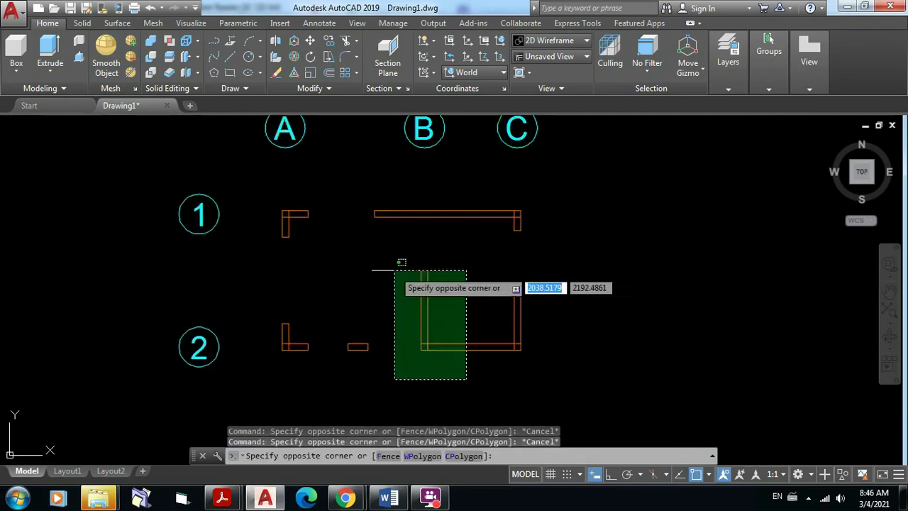
pyautogui.click(388, 255)
pyautogui.press('Escape')
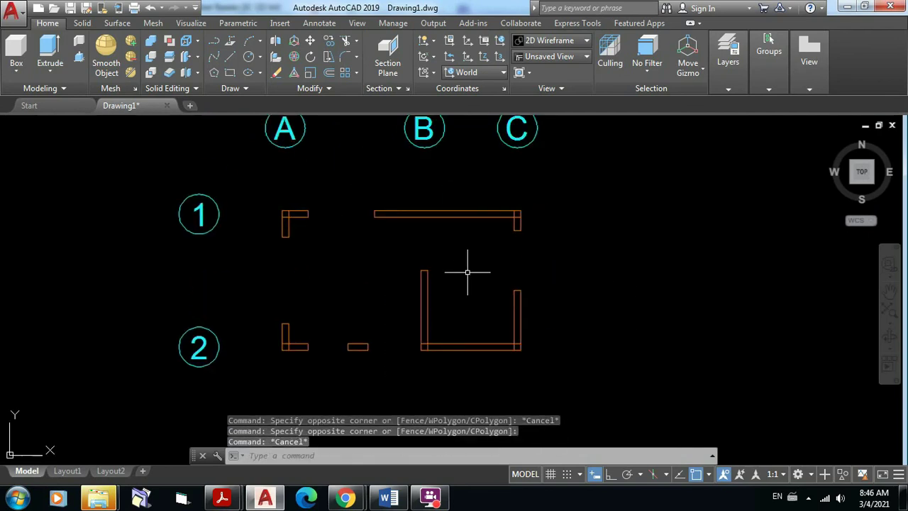
pyautogui.moveTo(482, 256)
pyautogui.mouseDown(button='middle')
pyautogui.moveTo(525, 258)
pyautogui.moveTo(529, 219)
pyautogui.moveTo(548, 221)
pyautogui.mouseUp(button='middle')
pyautogui.scroll(2, 511, 252)
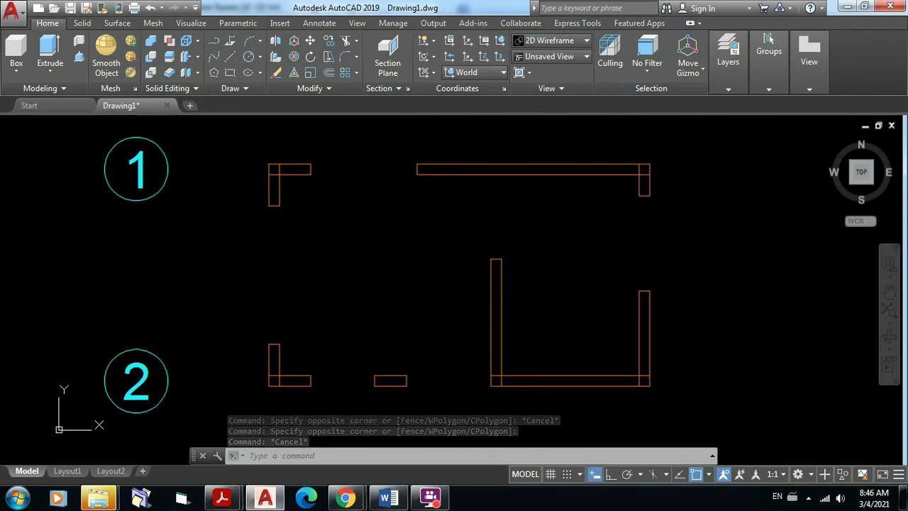
pyautogui.scroll(5, 268, 169)
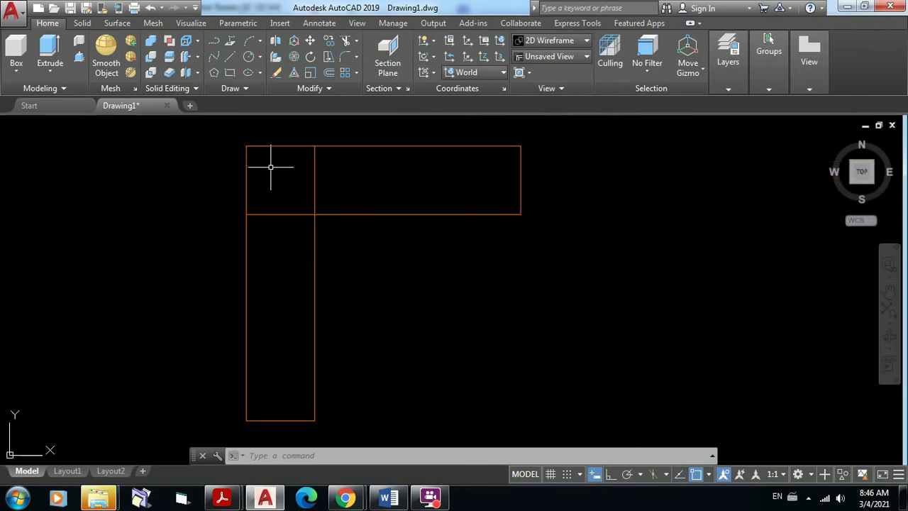
pyautogui.scroll(-3, 360, 196)
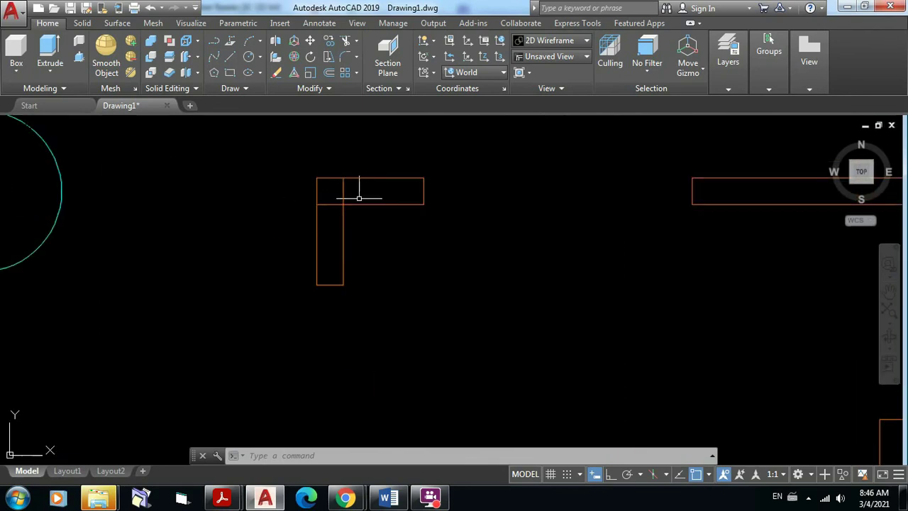
pyautogui.scroll(-2, 435, 239)
pyautogui.moveTo(497, 245)
pyautogui.mouseDown(button='middle')
pyautogui.moveTo(357, 126)
pyautogui.moveTo(324, 143)
pyautogui.mouseUp(button='middle')
pyautogui.scroll(-2, 584, 326)
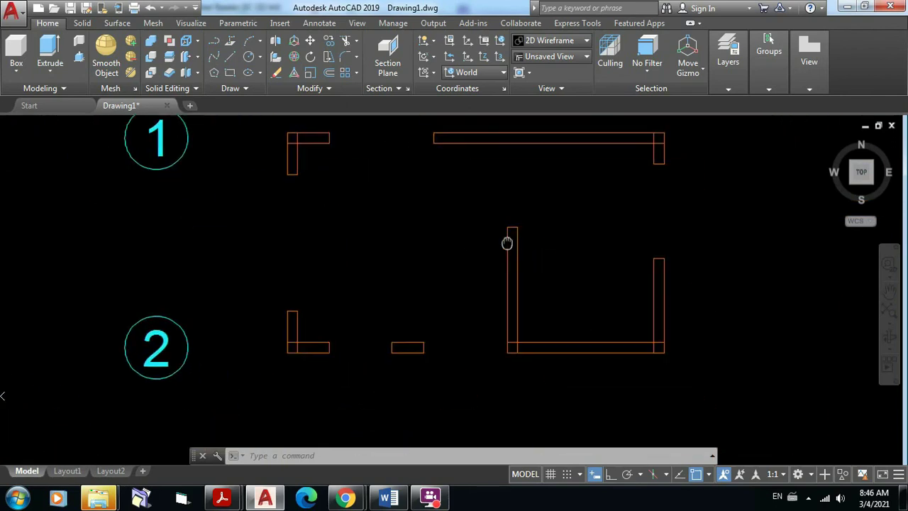
pyautogui.moveTo(518, 317); pyautogui.dragTo(463, 317, button='middle')
pyautogui.moveTo(560, 207)
pyautogui.mouseDown(button='middle')
pyautogui.moveTo(569, 201)
pyautogui.moveTo(623, 216)
pyautogui.mouseUp(button='middle')
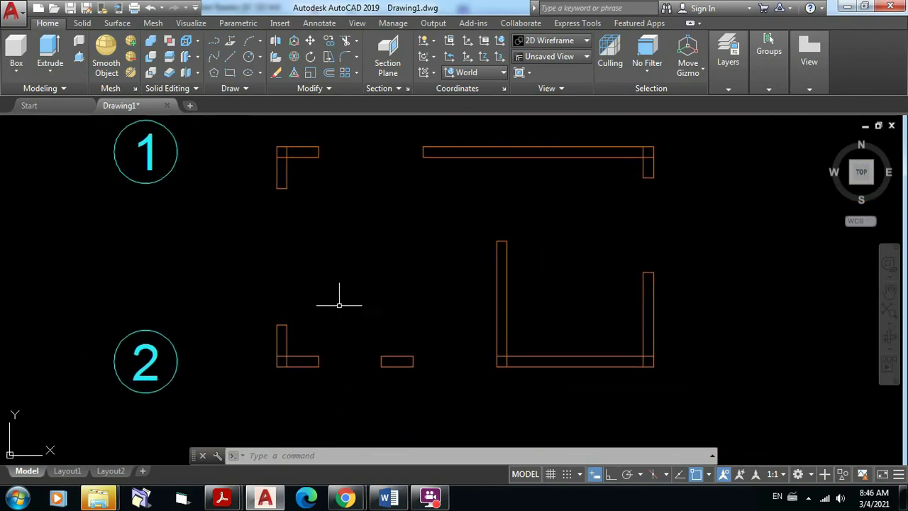
pyautogui.moveTo(380, 274); pyautogui.dragTo(371, 284, button='middle')
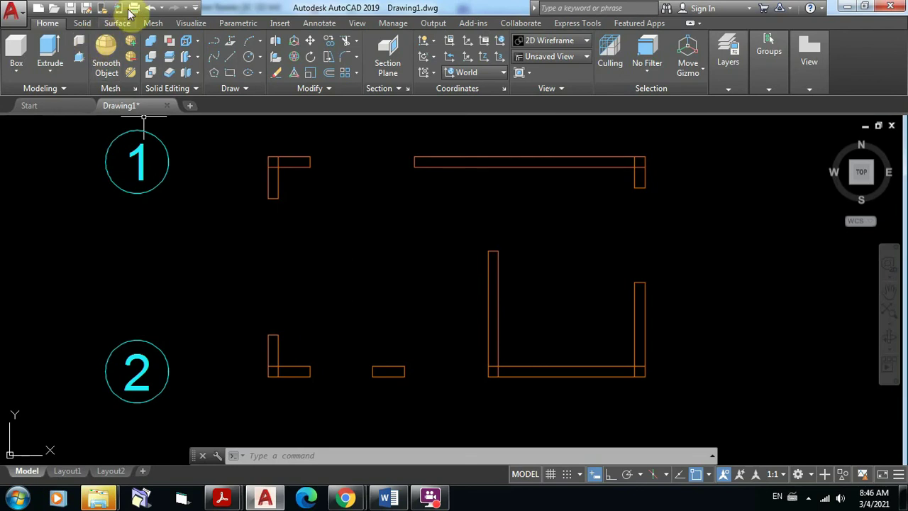
# Step: Save the drawing to the Desktop as 'Caseta de Vigilancia 1.dwg'
pyautogui.click(71, 9)
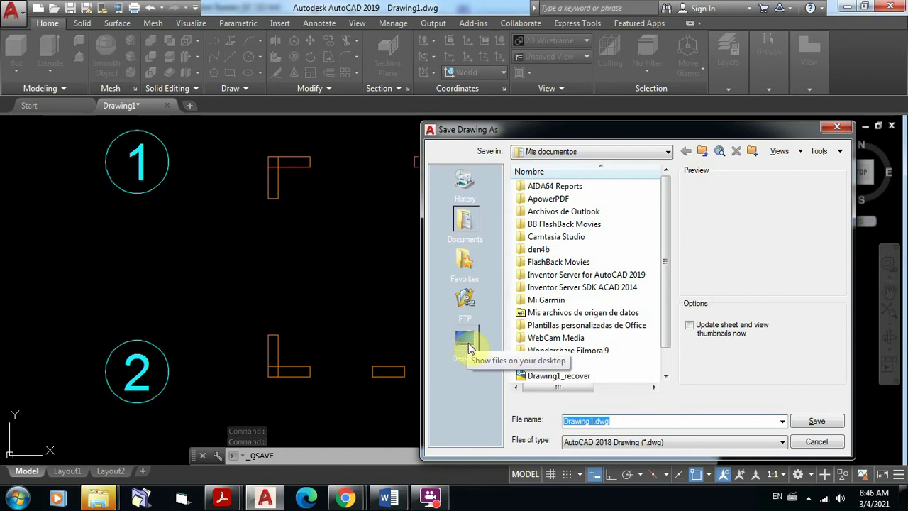
pyautogui.click(463, 342)
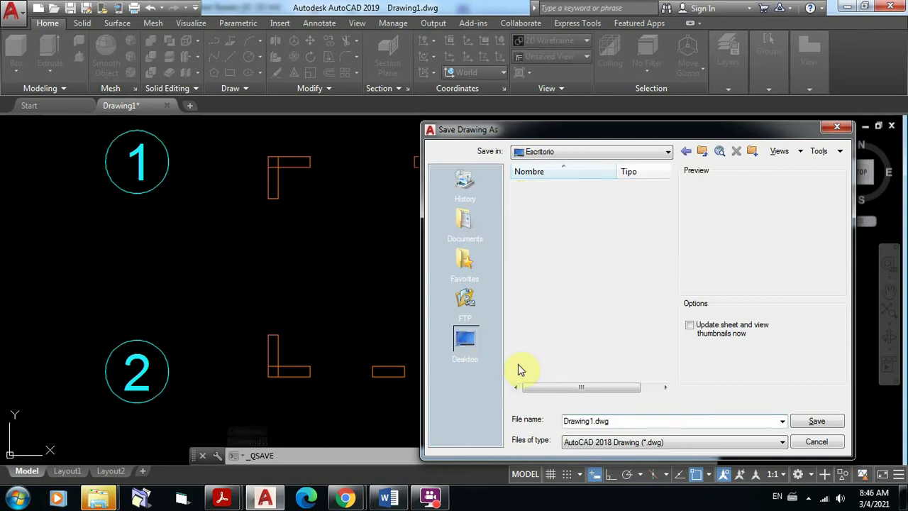
pyautogui.doubleClick(624, 420)
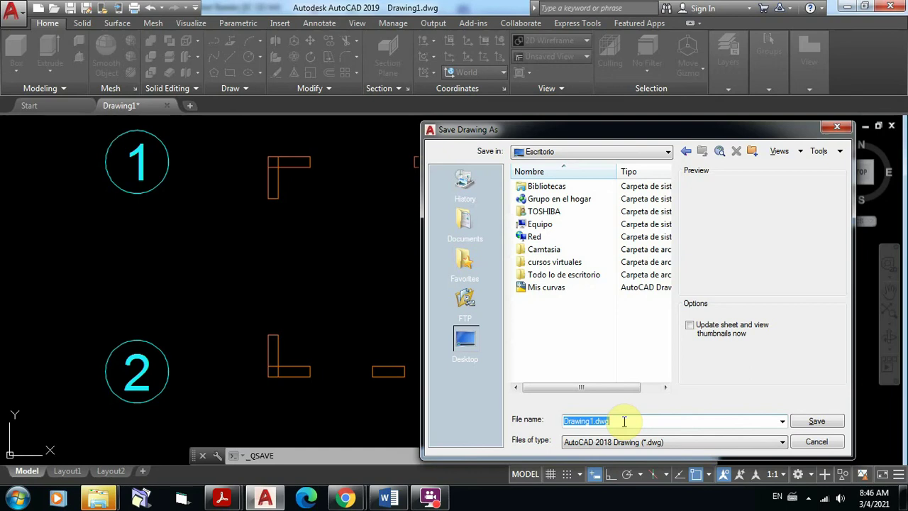
pyautogui.write('Caseta de Vigilancia 1')
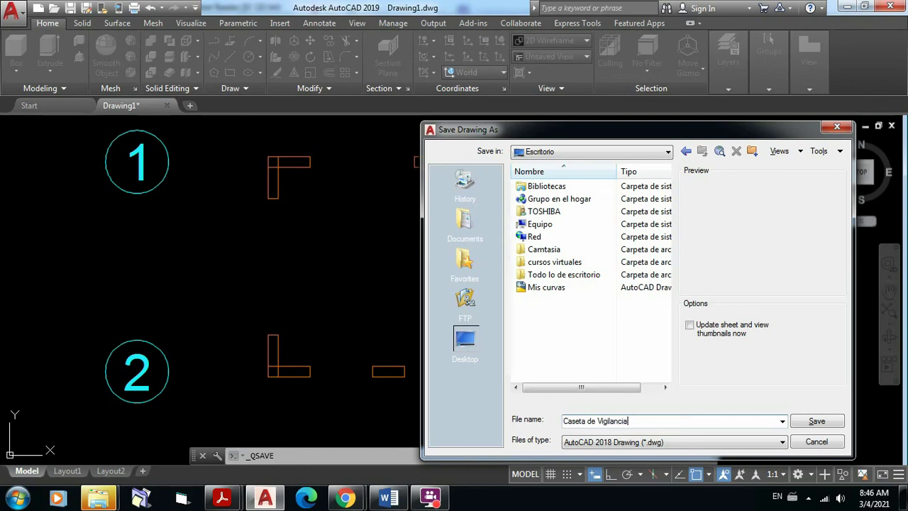
pyautogui.click(819, 423)
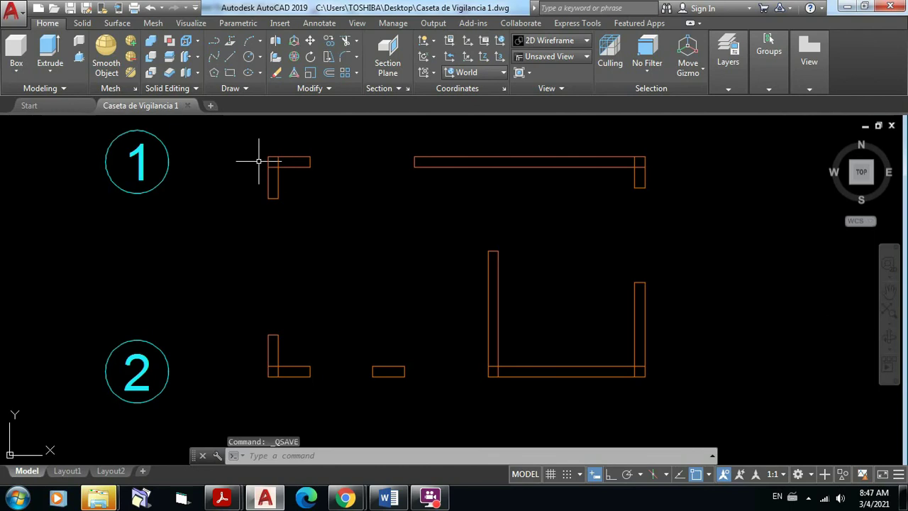
pyautogui.scroll(4, 266, 160)
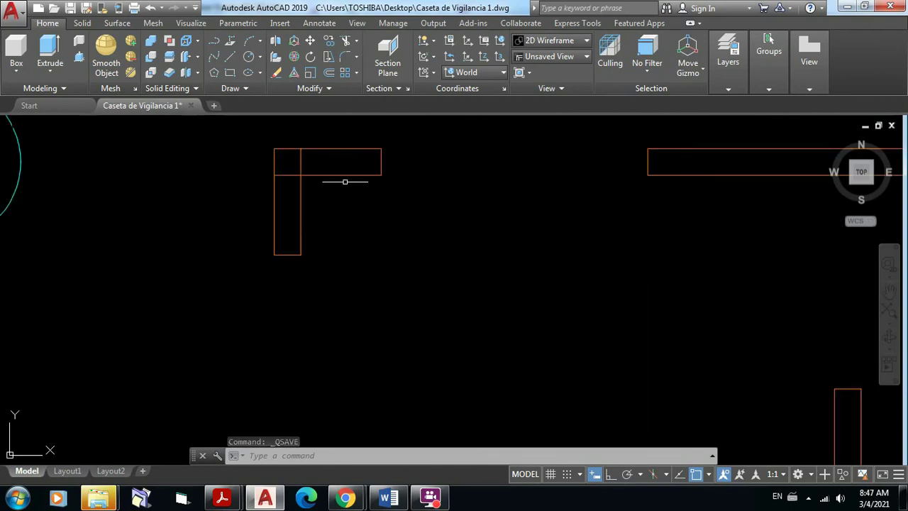
pyautogui.scroll(-4, 361, 190)
pyautogui.moveTo(367, 197); pyautogui.dragTo(277, 194, button='middle')
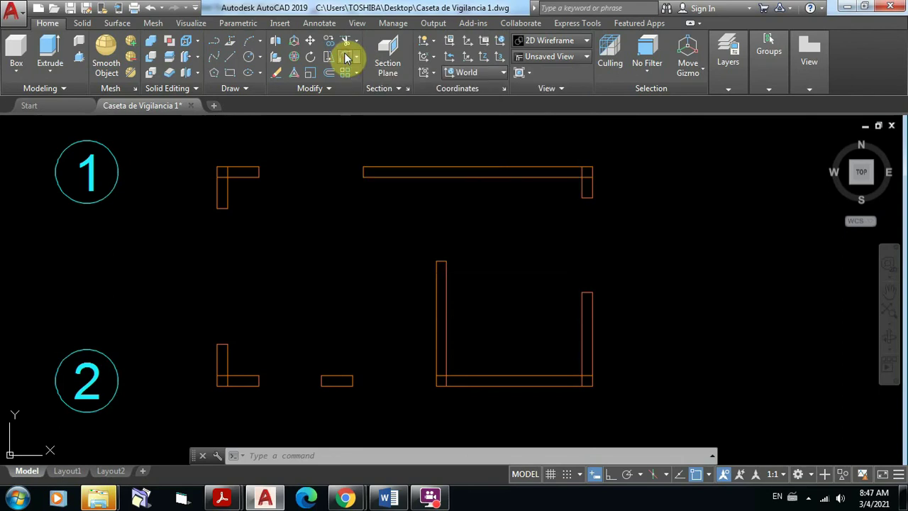
# Step: Fillet the upper-left and upper-right wall corners into clean sharp corners
pyautogui.click(347, 58)
pyautogui.scroll(4, 214, 173)
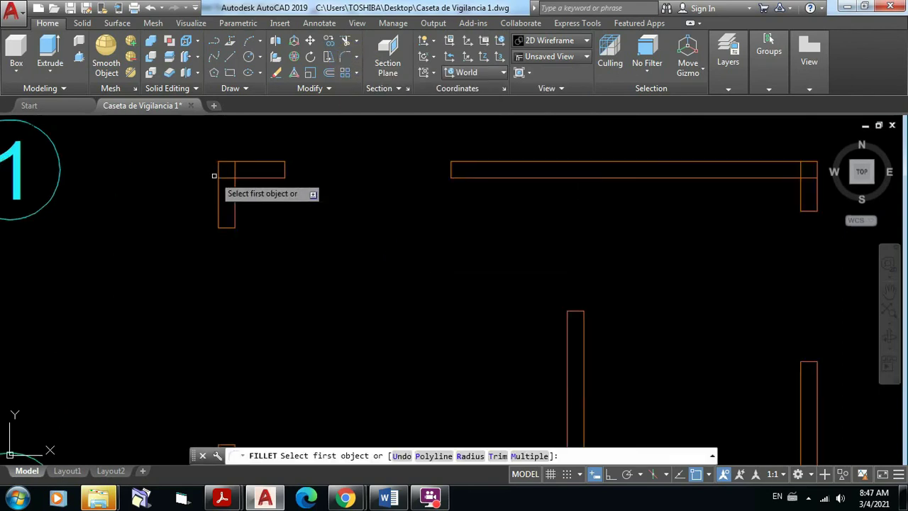
pyautogui.scroll(4, 245, 179)
pyautogui.moveTo(253, 174); pyautogui.dragTo(381, 203, button='middle')
pyautogui.click(374, 217)
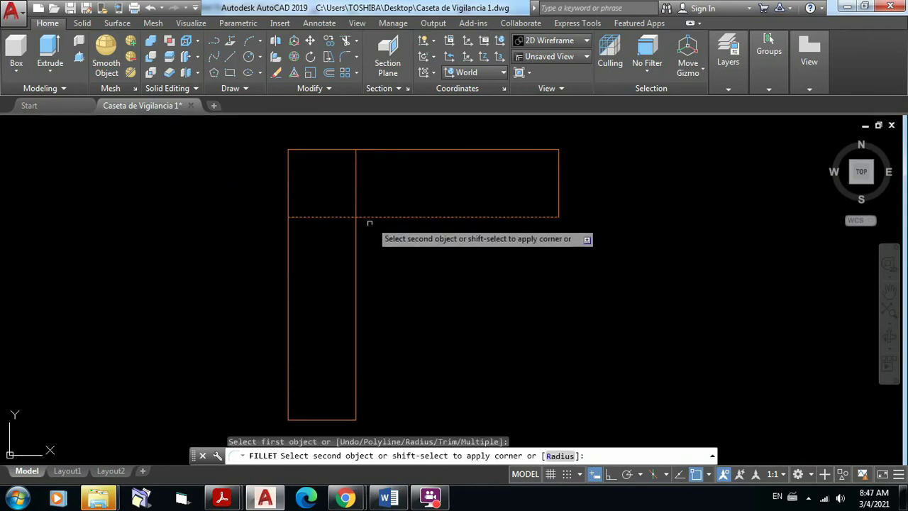
pyautogui.click(355, 236)
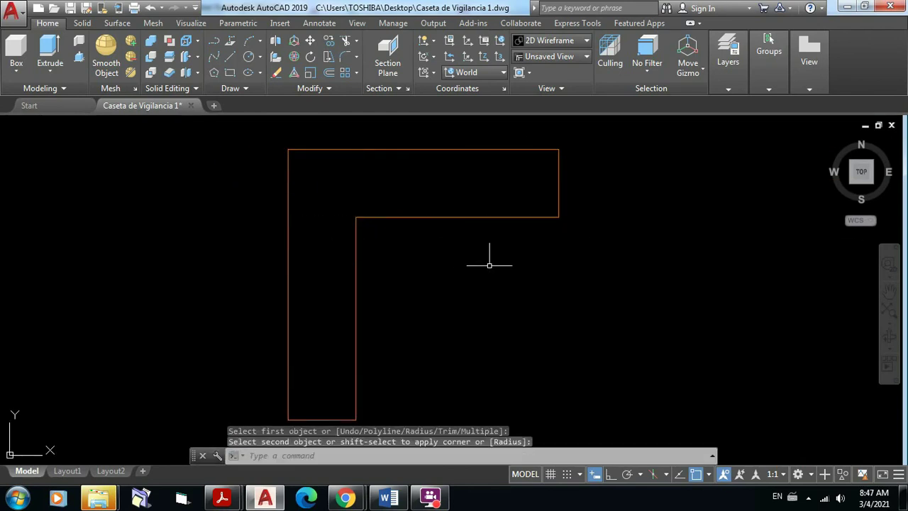
pyautogui.scroll(-5, 480, 242)
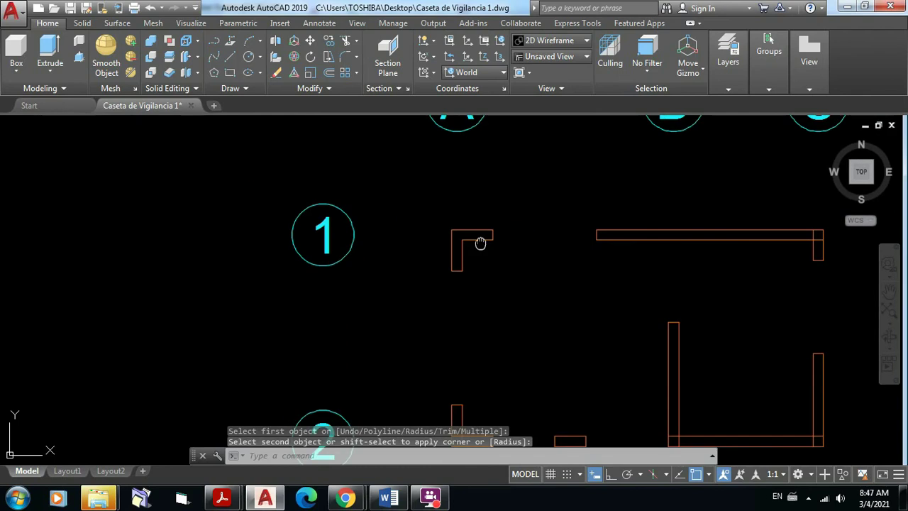
pyautogui.moveTo(481, 243); pyautogui.dragTo(346, 170, button='middle')
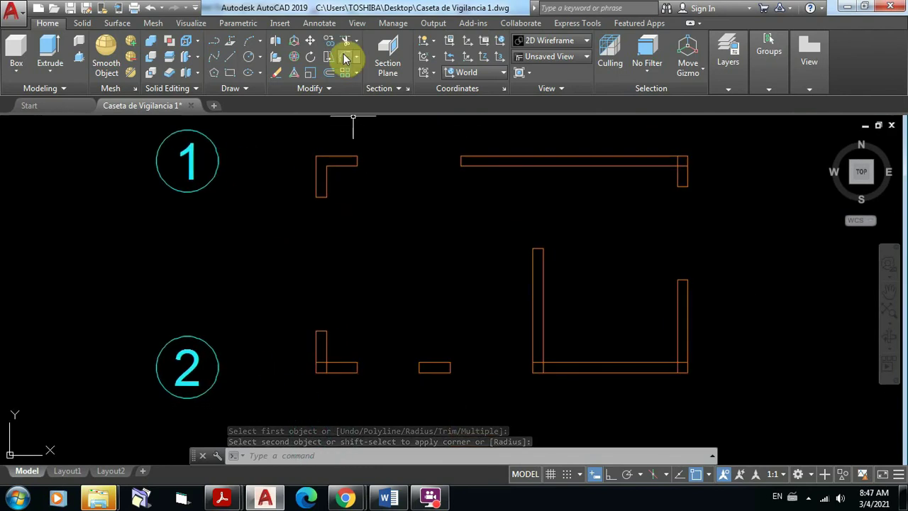
pyautogui.click(345, 58)
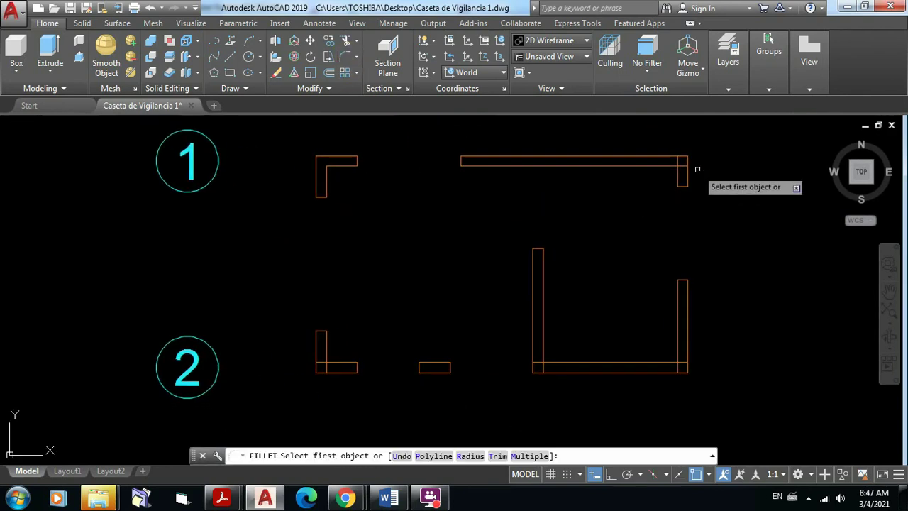
pyautogui.scroll(5, 697, 169)
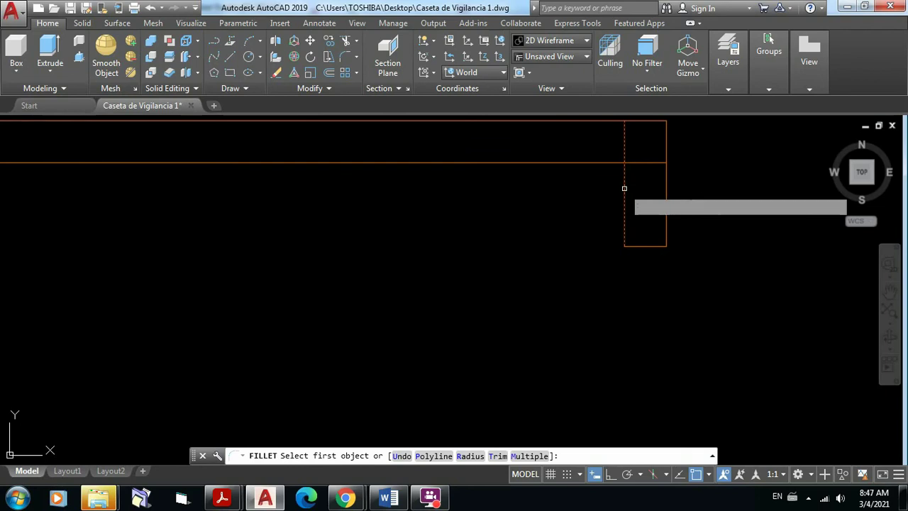
pyautogui.click(622, 188)
pyautogui.click(607, 162)
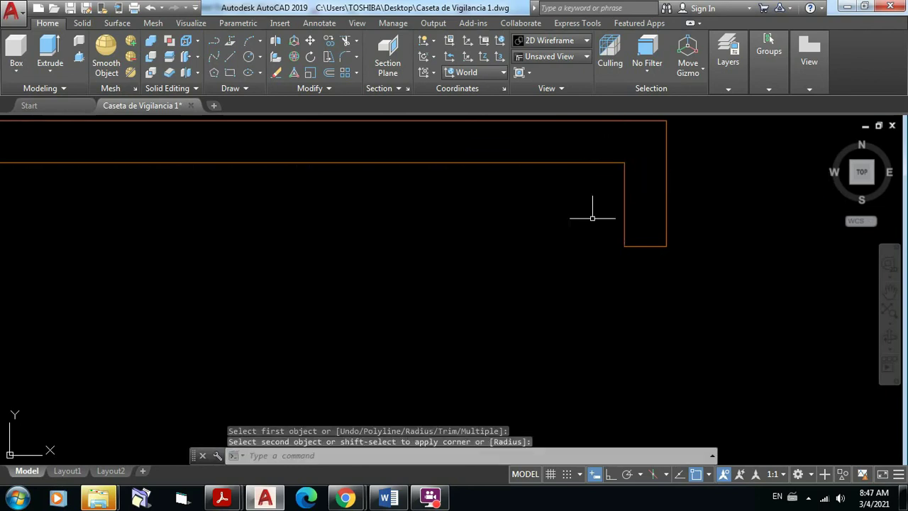
pyautogui.scroll(-5, 592, 206)
pyautogui.moveTo(565, 259); pyautogui.dragTo(561, 196, button='middle')
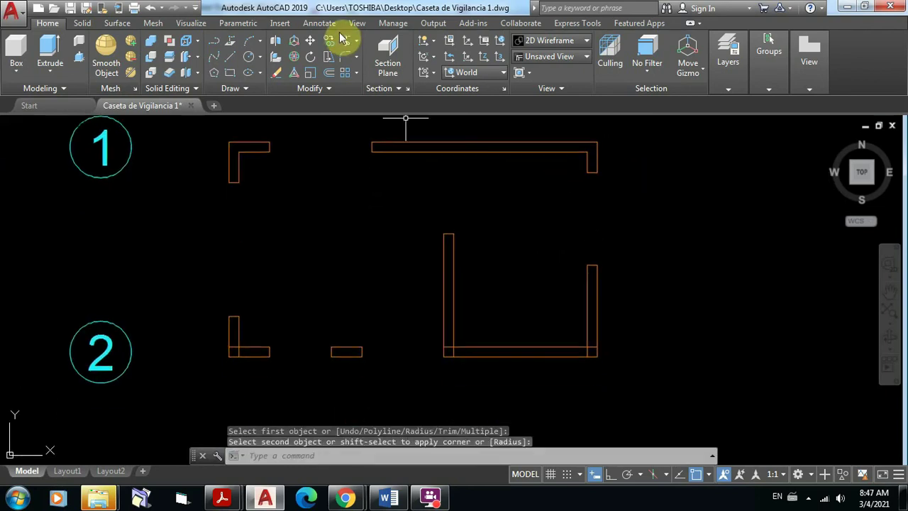
# Step: Fillet the U wall's lower-left and lower-right corners
pyautogui.press('Return')
pyautogui.scroll(6, 503, 358)
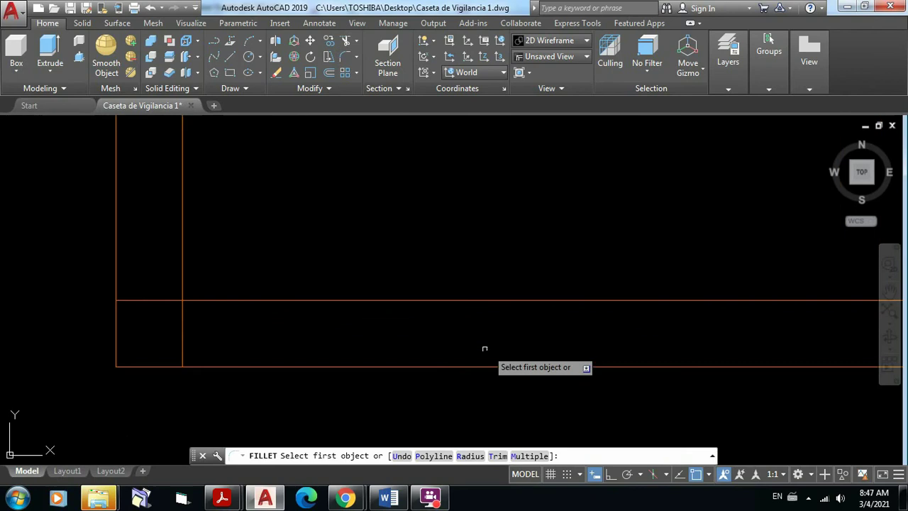
pyautogui.click(182, 266)
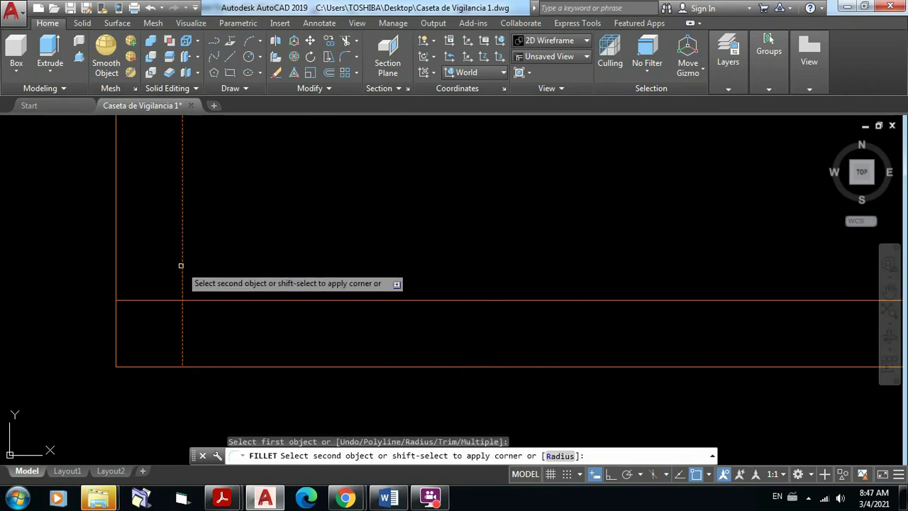
pyautogui.click(191, 298)
pyautogui.scroll(-6, 310, 237)
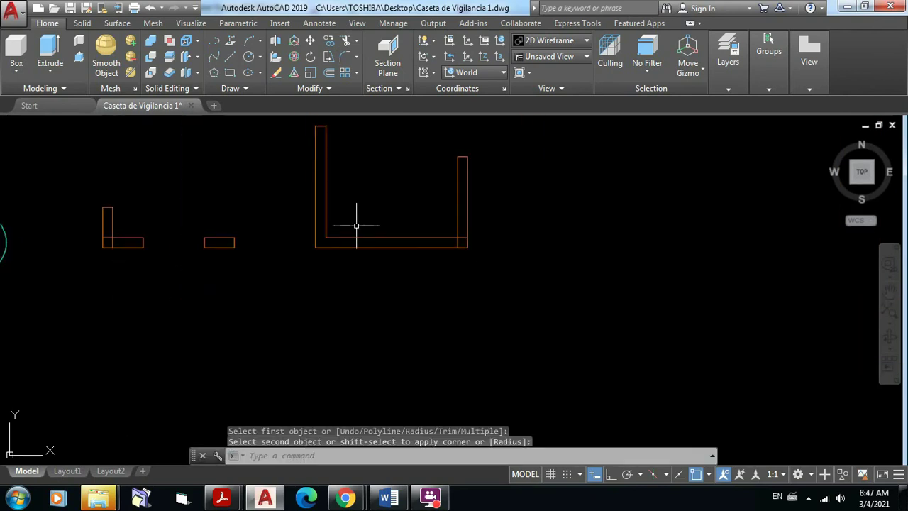
pyautogui.moveTo(357, 223); pyautogui.dragTo(328, 297, button='middle')
pyautogui.scroll(5, 397, 300)
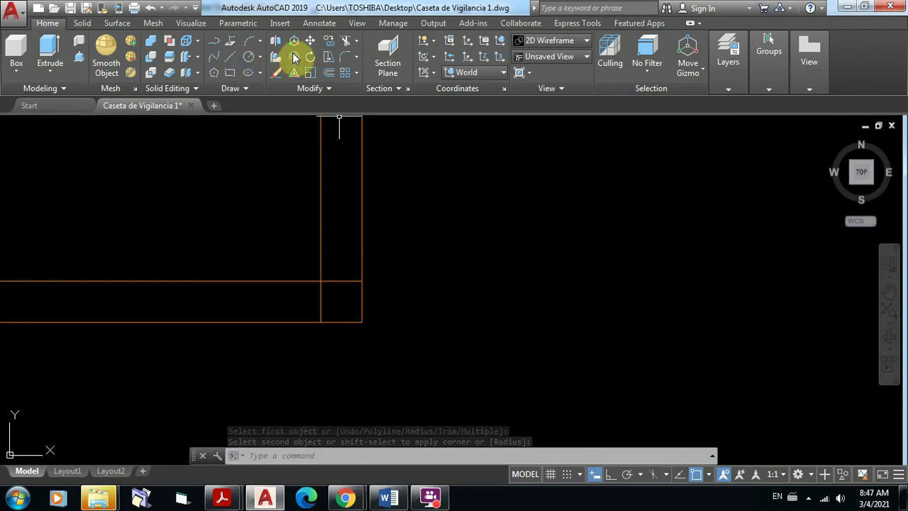
pyautogui.click(345, 57)
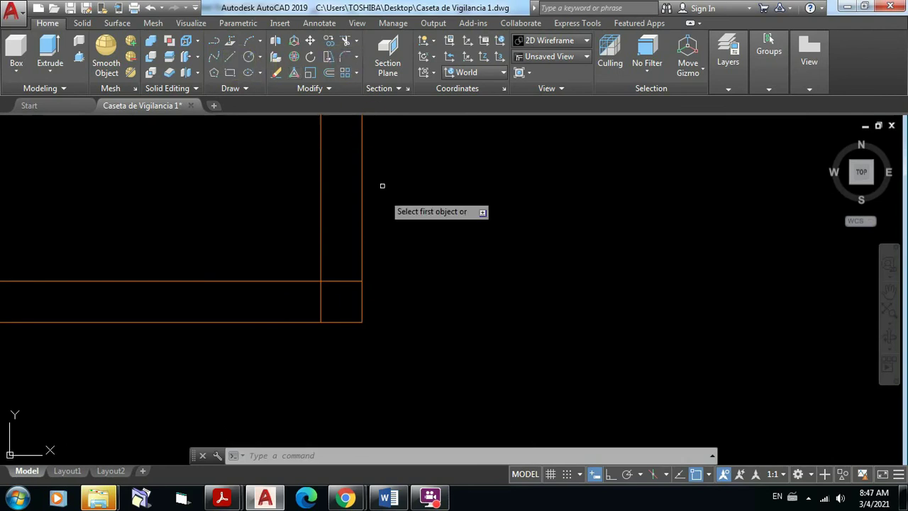
pyautogui.click(320, 257)
pyautogui.click(313, 280)
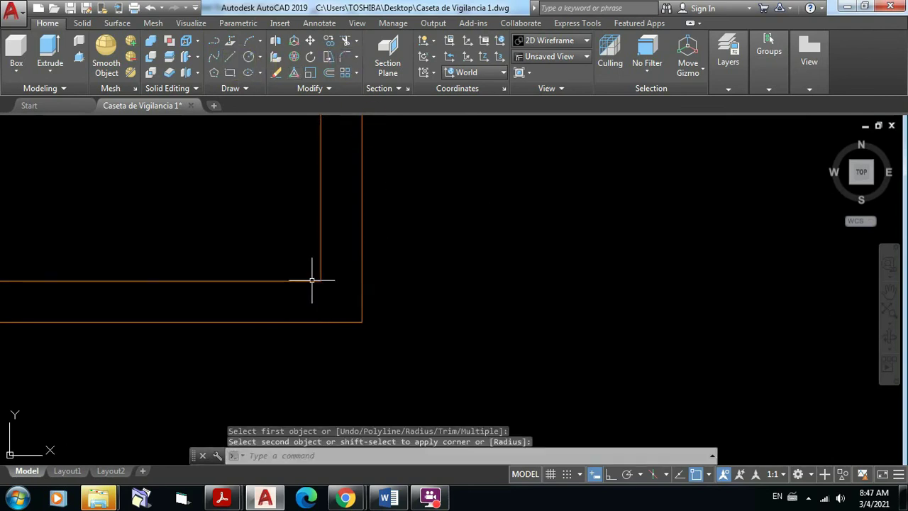
pyautogui.scroll(-5, 450, 241)
pyautogui.moveTo(462, 242); pyautogui.dragTo(561, 260, button='middle')
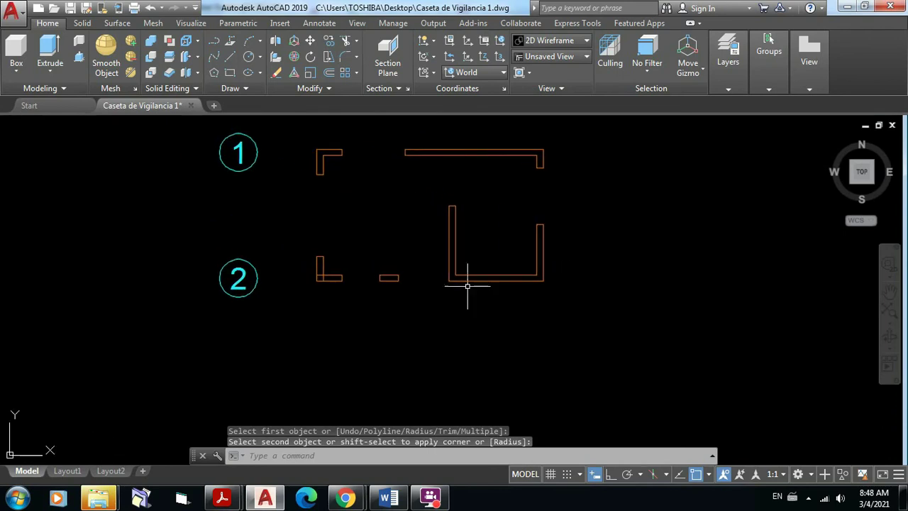
pyautogui.scroll(8, 329, 291)
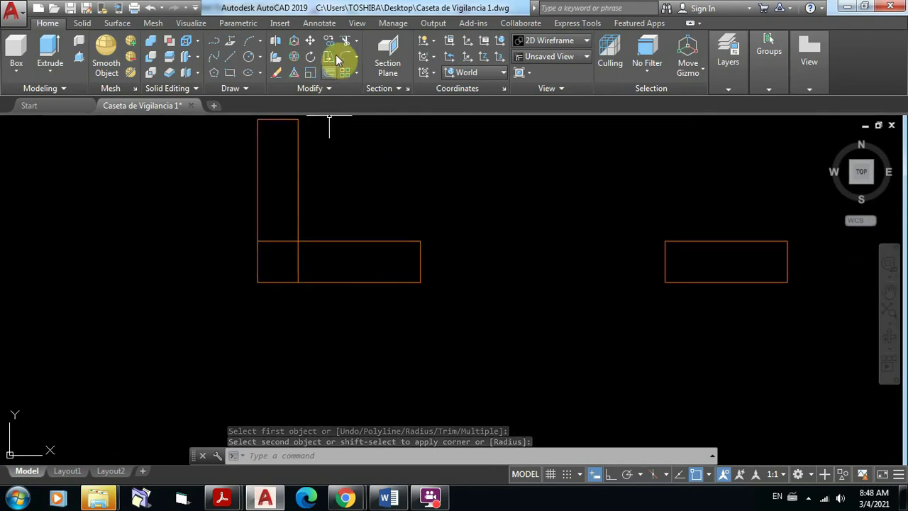
# Step: Fillet the crossing wall corner near grid bubble 2
pyautogui.click(344, 75)
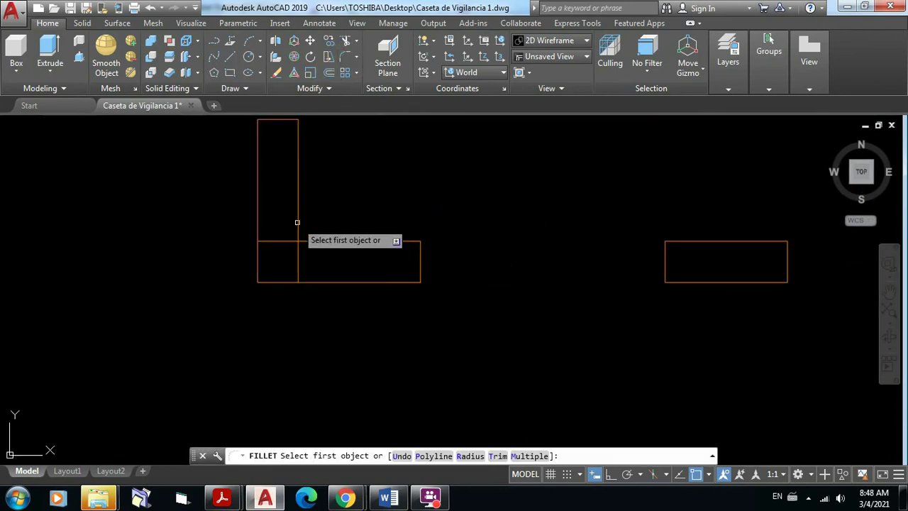
pyautogui.click(298, 232)
pyautogui.click(300, 242)
pyautogui.scroll(-5, 483, 237)
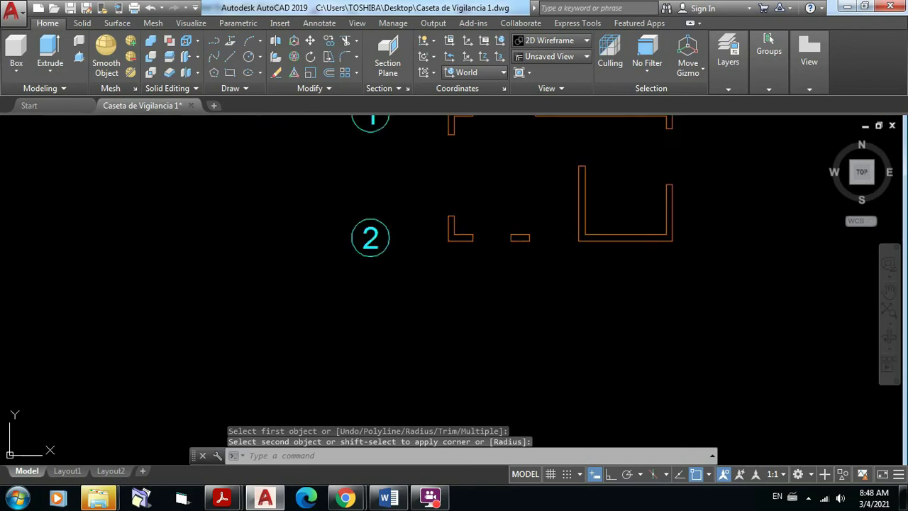
pyautogui.moveTo(514, 250); pyautogui.dragTo(436, 341, button='middle')
pyautogui.scroll(2, 454, 267)
pyautogui.moveTo(454, 268)
pyautogui.mouseDown(button='middle')
pyautogui.moveTo(386, 282)
pyautogui.moveTo(396, 243)
pyautogui.mouseUp(button='middle')
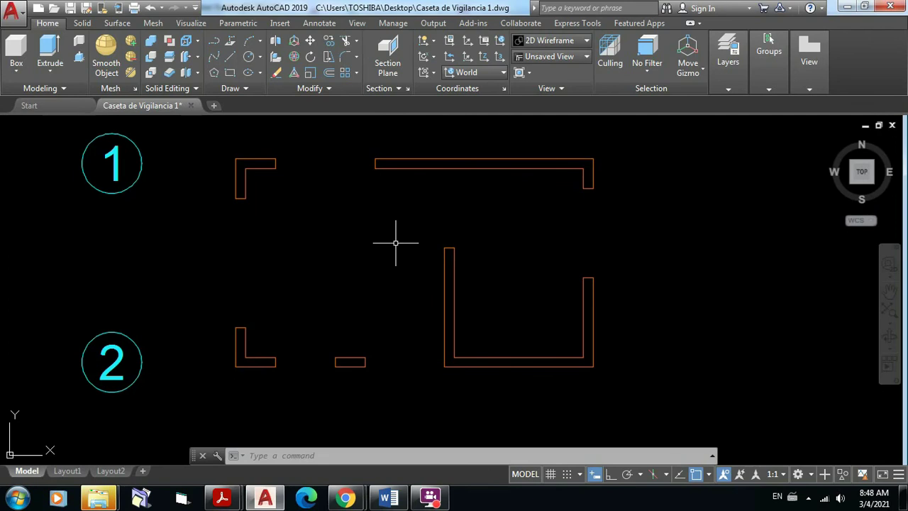
pyautogui.click(345, 59)
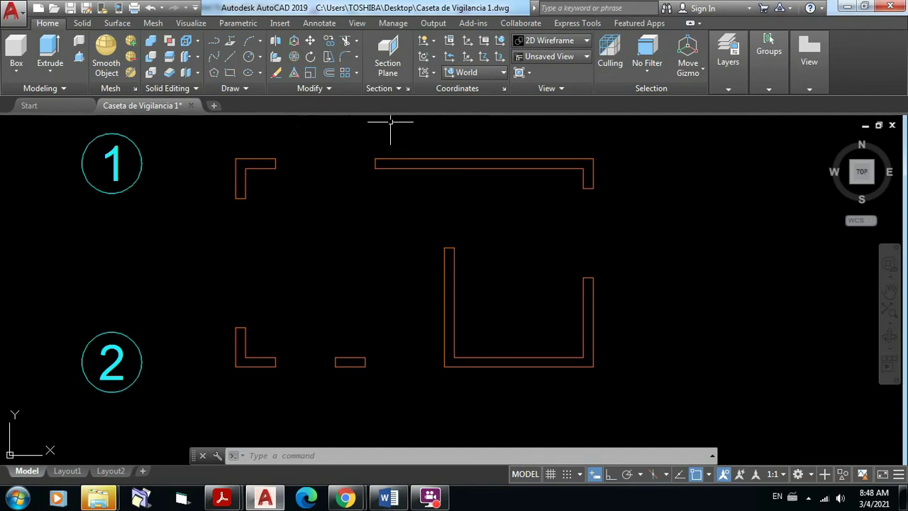
pyautogui.click(344, 58)
# Step: Undo ten recent actions, reverting the corner fillets and view changes
pyautogui.click(151, 8)
pyautogui.click(151, 9)
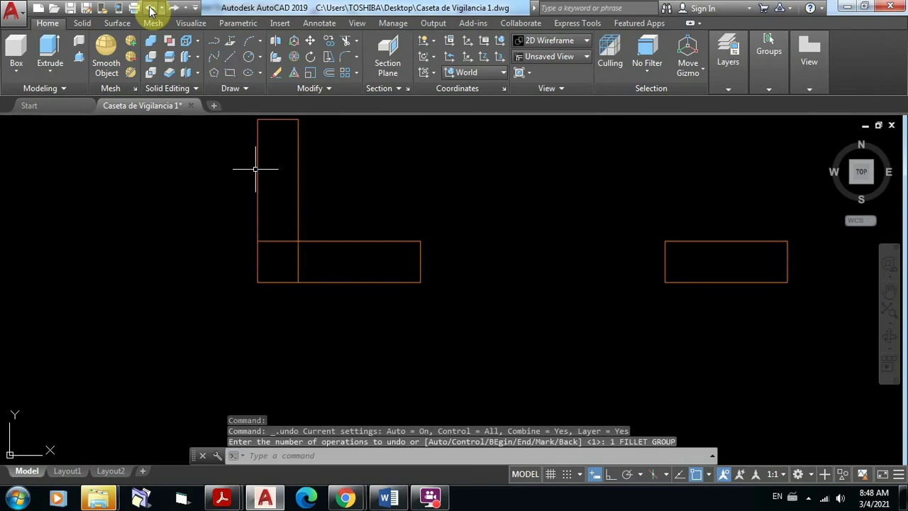
pyautogui.click(150, 8)
pyautogui.click(150, 8)
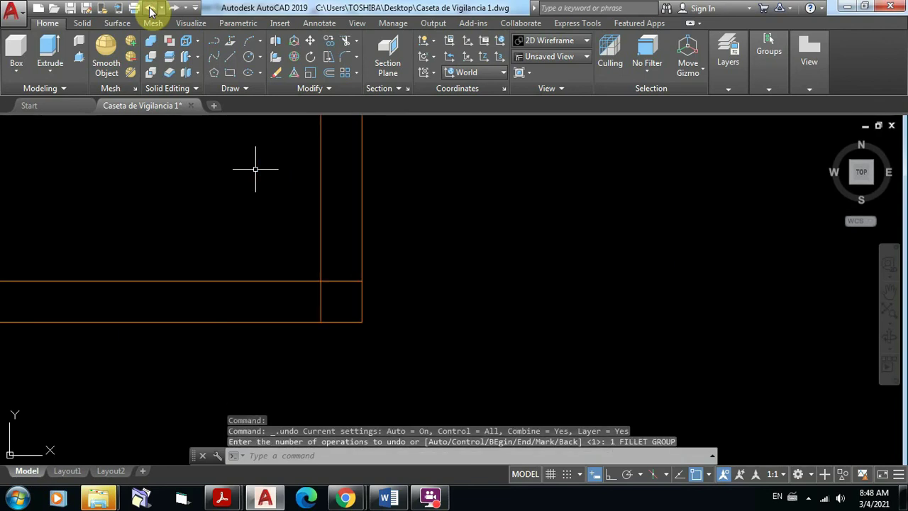
pyautogui.click(150, 8)
pyautogui.click(150, 9)
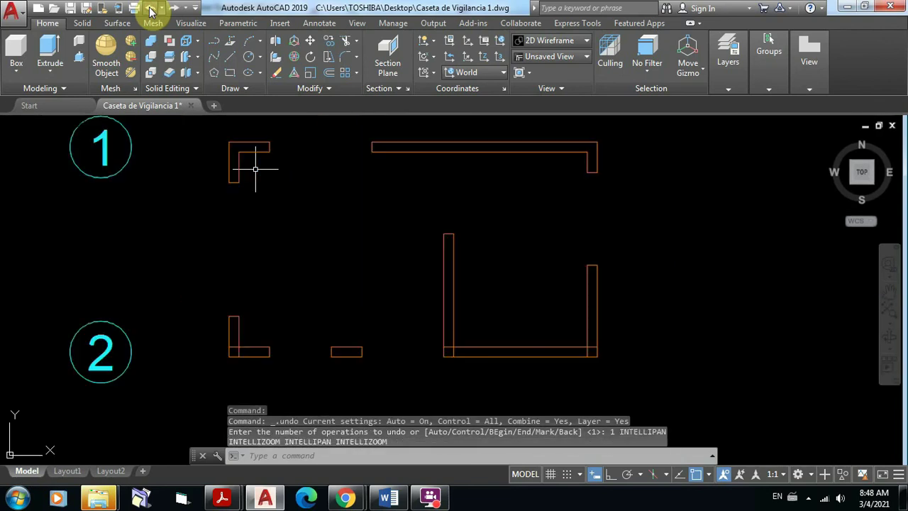
pyautogui.click(150, 9)
pyautogui.click(150, 8)
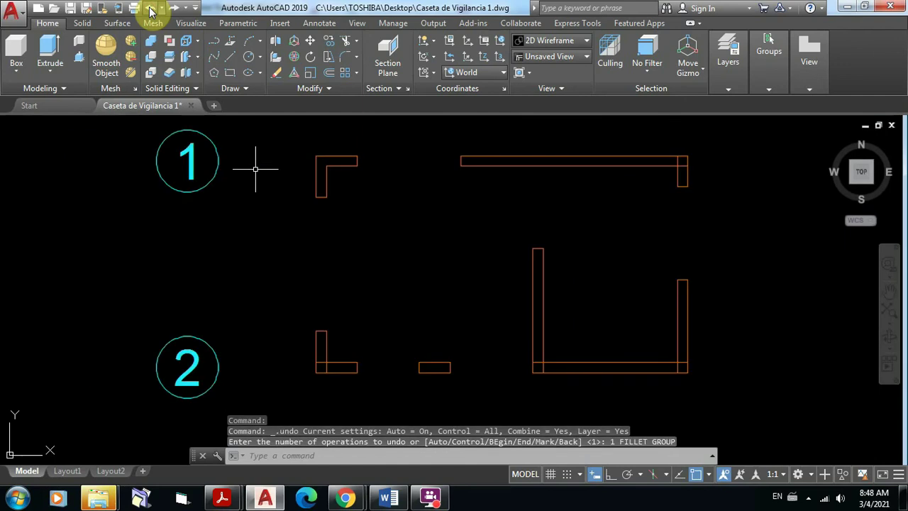
pyautogui.click(151, 8)
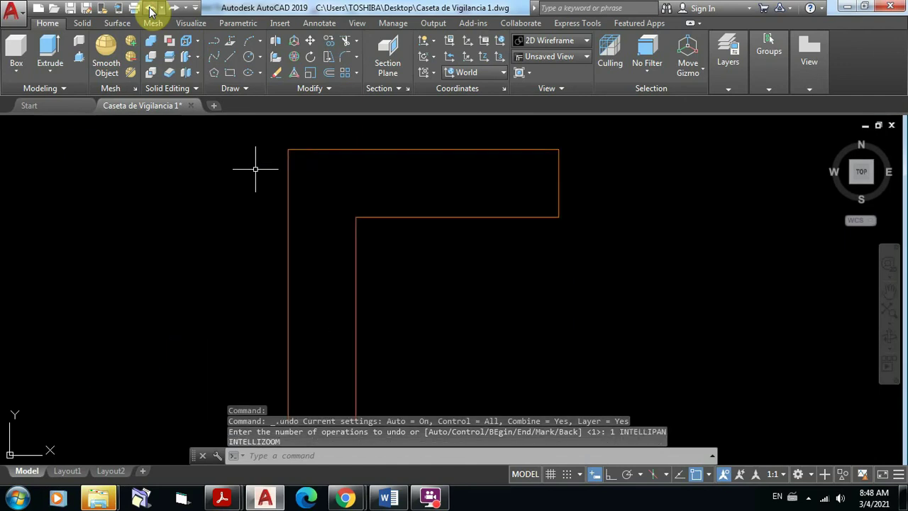
pyautogui.click(151, 8)
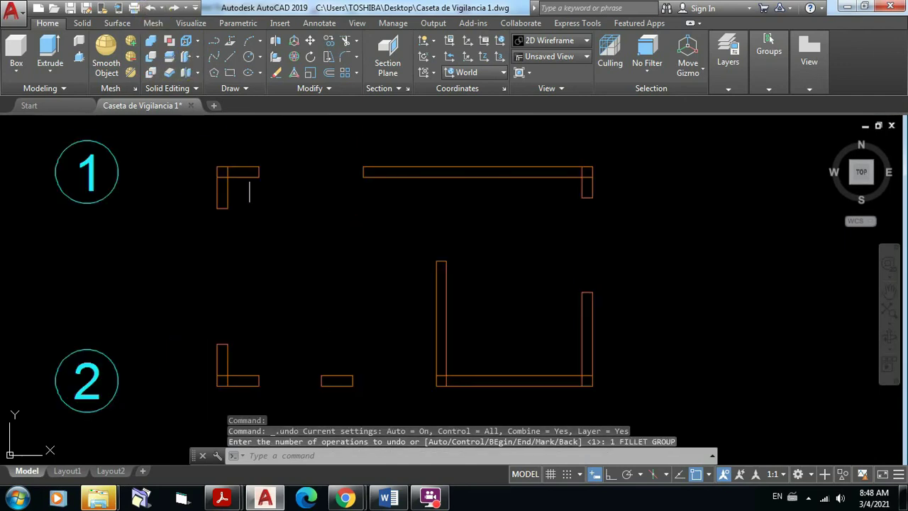
# Step: Fillet the top-left and top-right wall corners with radius 0
pyautogui.click(346, 57)
pyautogui.scroll(8, 230, 209)
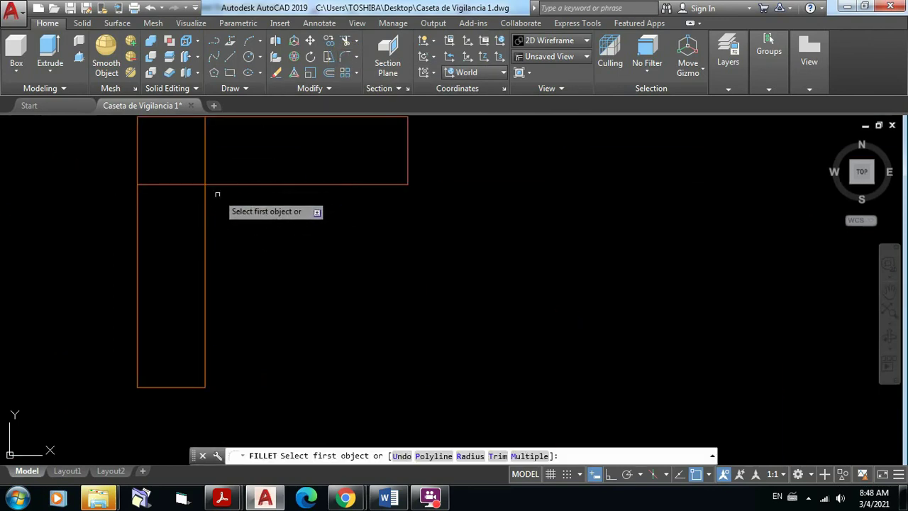
pyautogui.click(205, 201)
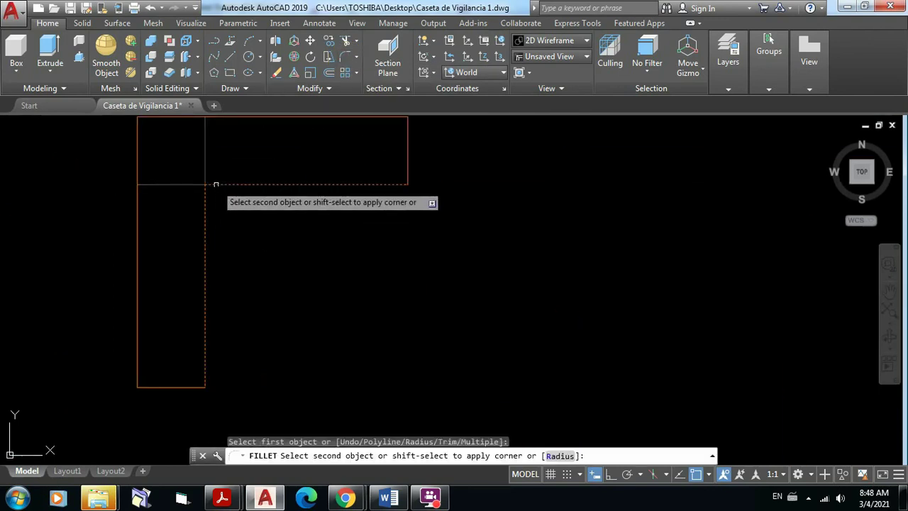
pyautogui.click(215, 185)
pyautogui.press('Return')
pyautogui.scroll(-6, 395, 236)
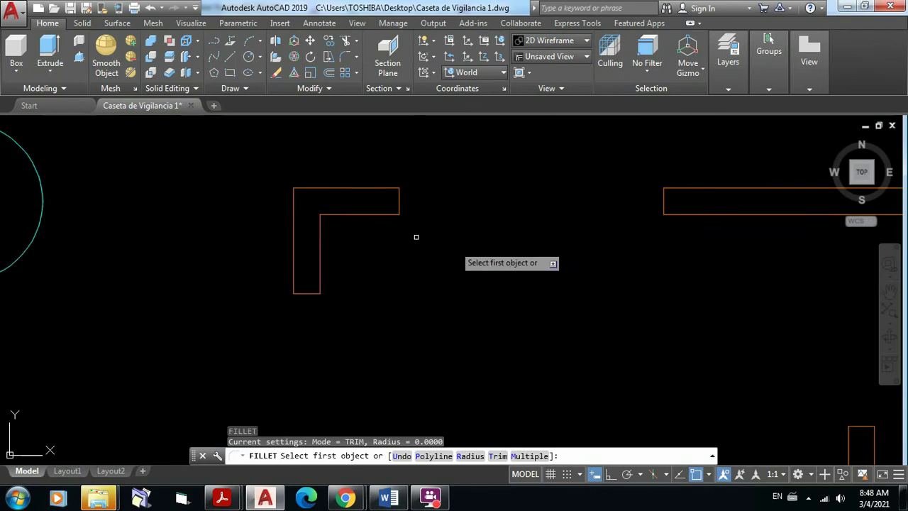
pyautogui.moveTo(642, 264); pyautogui.dragTo(14, 275, button='middle')
pyautogui.scroll(8, 334, 234)
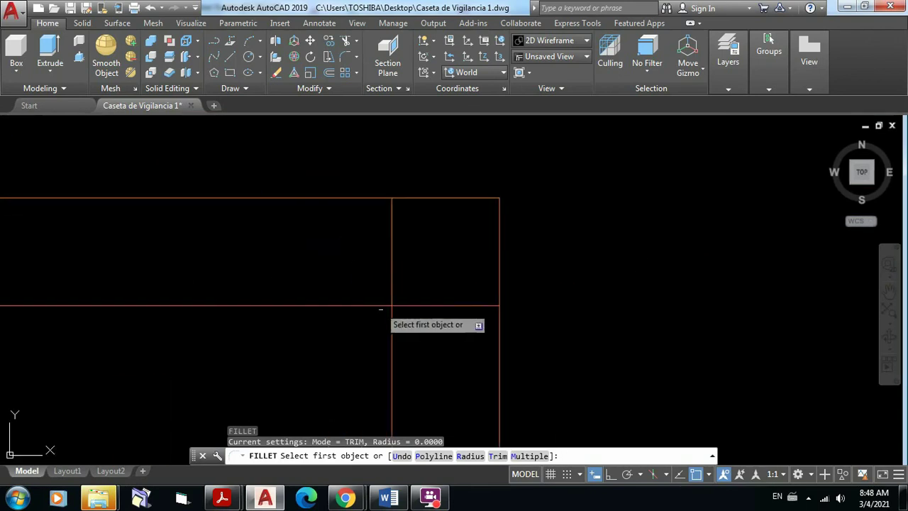
pyautogui.click(382, 306)
pyautogui.click(390, 318)
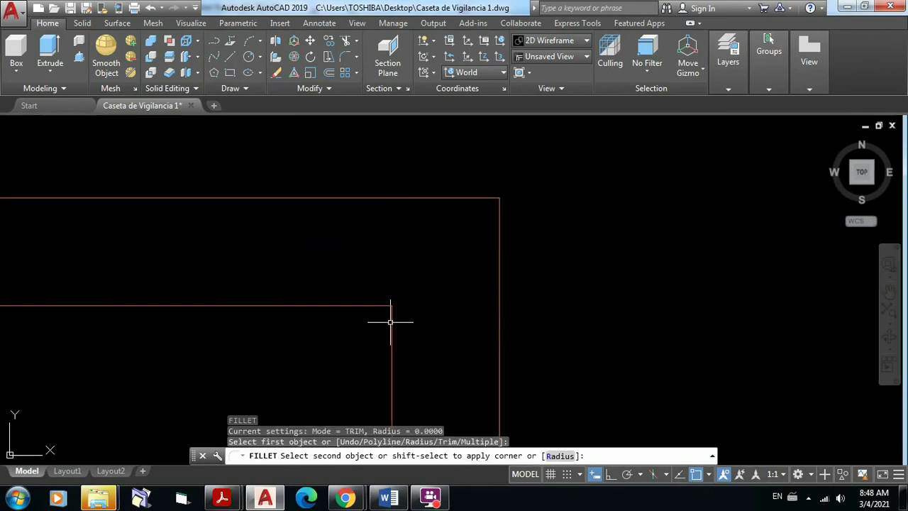
pyautogui.press('Return')
# Step: Fillet the U wall's bottom-right and bottom-left corners into sharp corners
pyautogui.scroll(-8, 424, 260)
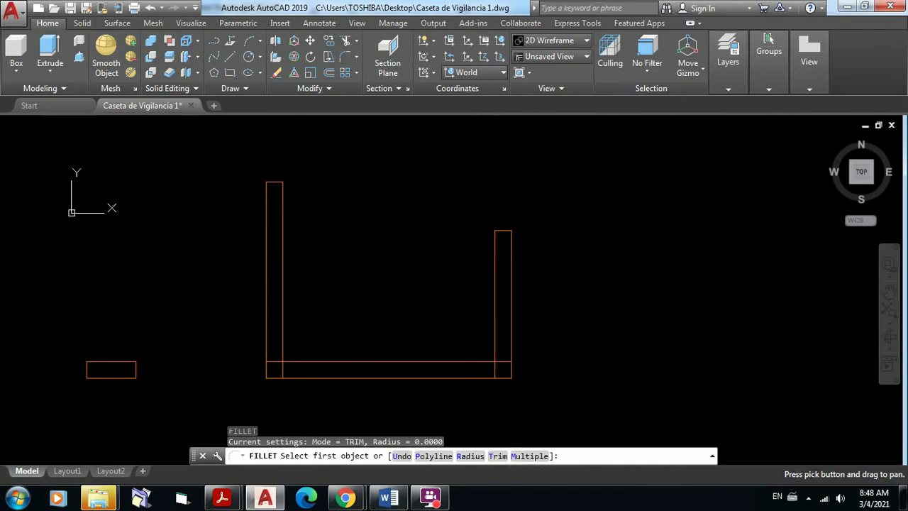
pyautogui.scroll(6, 520, 371)
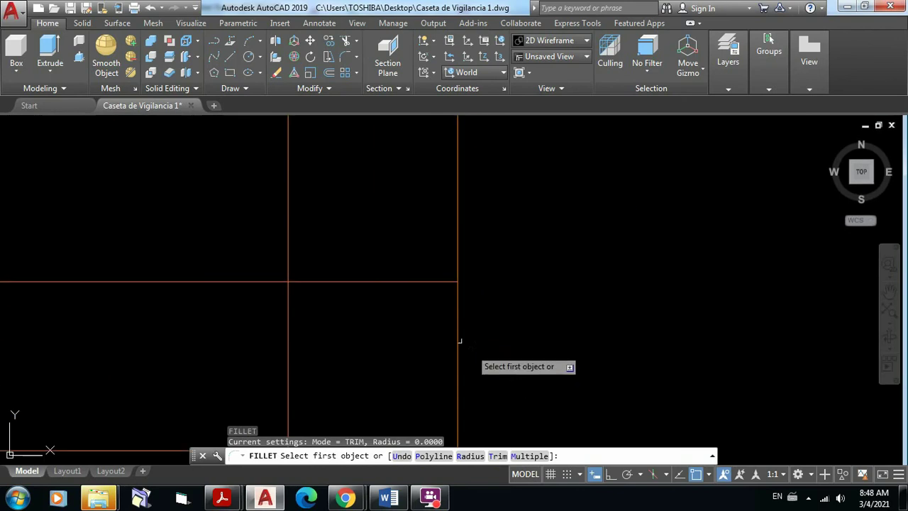
pyautogui.click(288, 246)
pyautogui.click(270, 281)
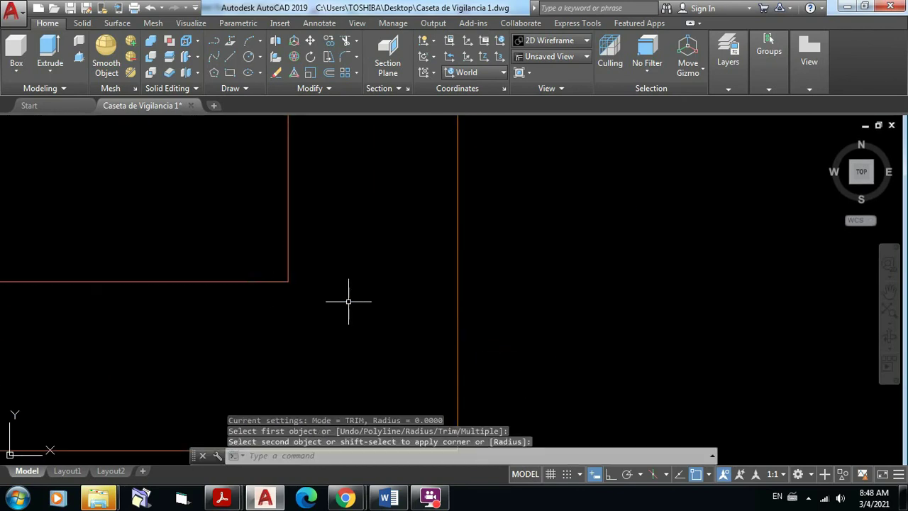
pyautogui.press('Return')
pyautogui.scroll(-8, 364, 291)
pyautogui.moveTo(365, 292); pyautogui.dragTo(648, 299, button='middle')
pyautogui.scroll(8, 309, 303)
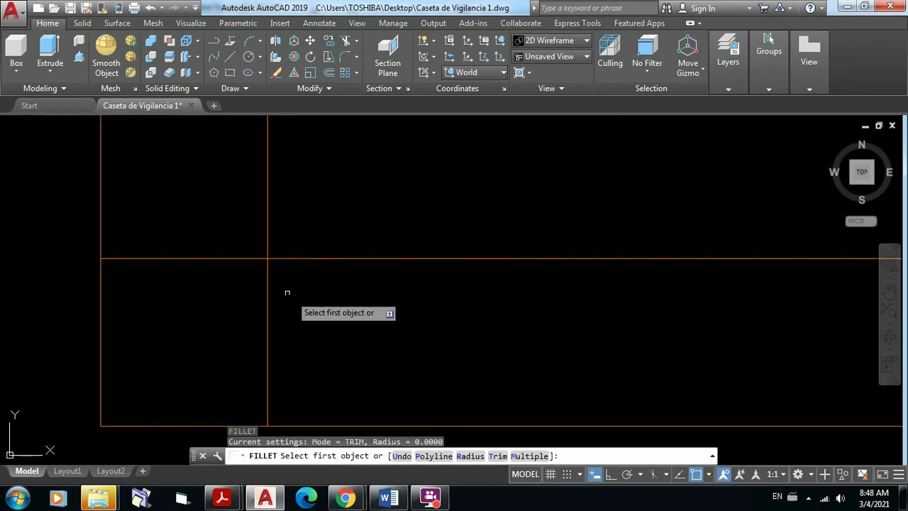
pyautogui.click(269, 238)
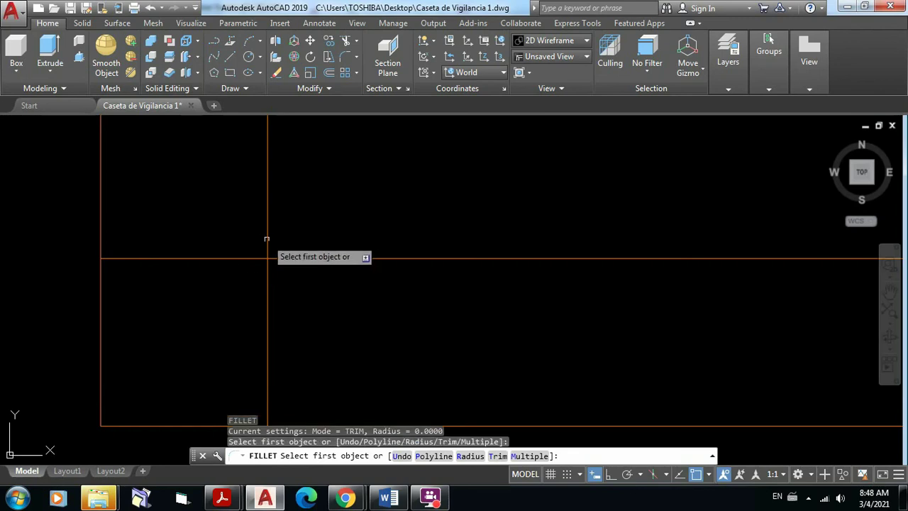
pyautogui.click(266, 239)
pyautogui.click(277, 257)
# Step: Fillet the lower-left wall corner into a clean sharp corner
pyautogui.scroll(-5, 386, 288)
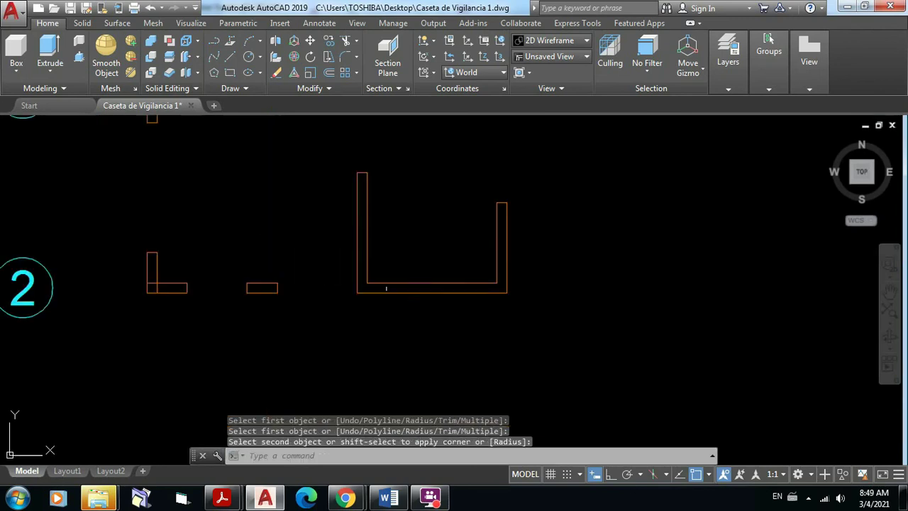
pyautogui.scroll(-3, 386, 288)
pyautogui.scroll(8, 405, 294)
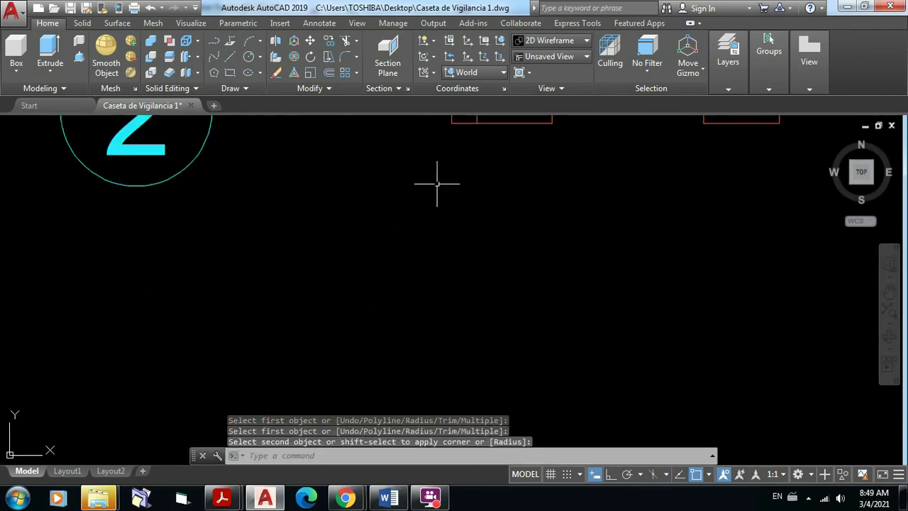
pyautogui.scroll(-2, 367, 334)
pyautogui.scroll(6, 379, 304)
pyautogui.moveTo(405, 223); pyautogui.dragTo(365, 328, button='middle')
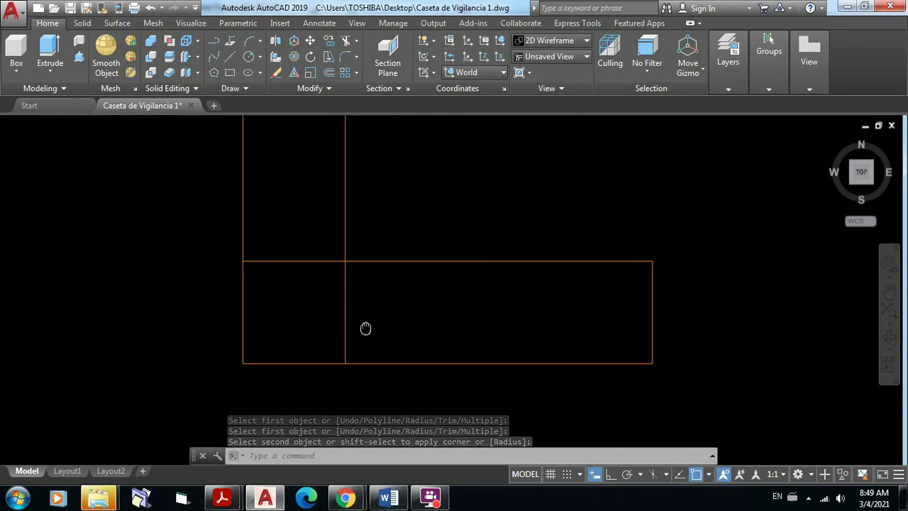
pyautogui.press('Return')
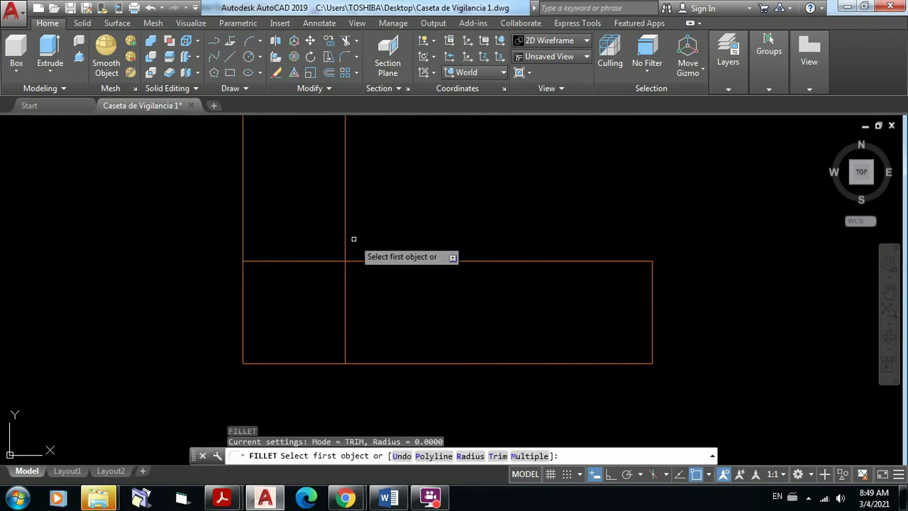
pyautogui.click(345, 241)
pyautogui.click(359, 259)
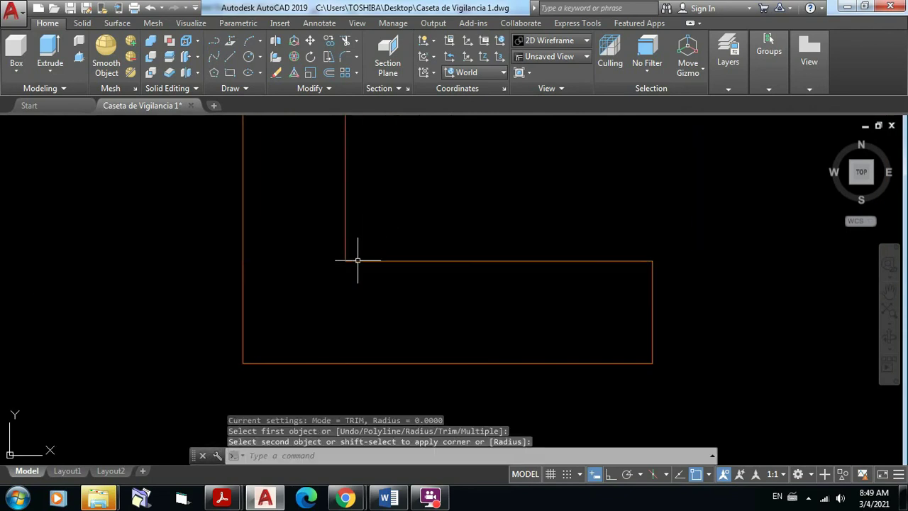
pyautogui.scroll(-3, 426, 347)
pyautogui.scroll(-8, 427, 348)
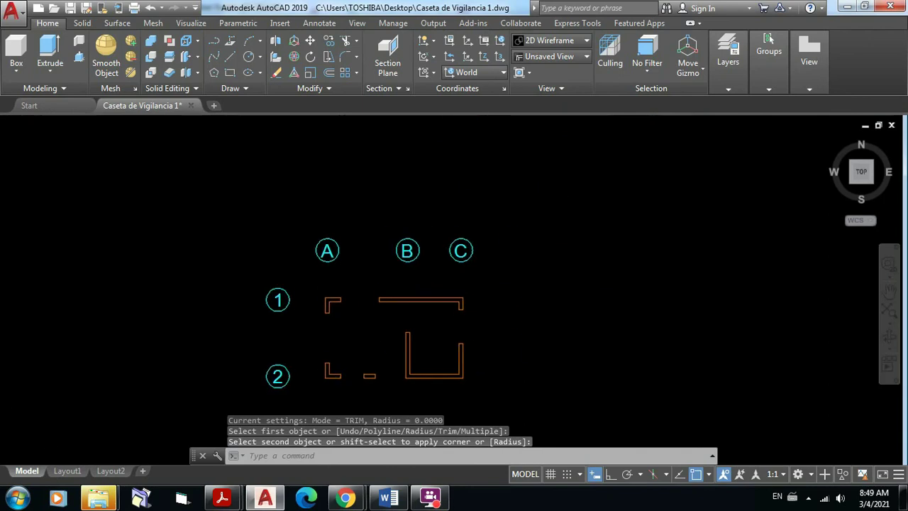
pyautogui.scroll(5, 451, 316)
pyautogui.moveTo(451, 317)
pyautogui.mouseDown(button='middle')
pyautogui.moveTo(458, 295)
pyautogui.moveTo(543, 237)
pyautogui.mouseUp(button='middle')
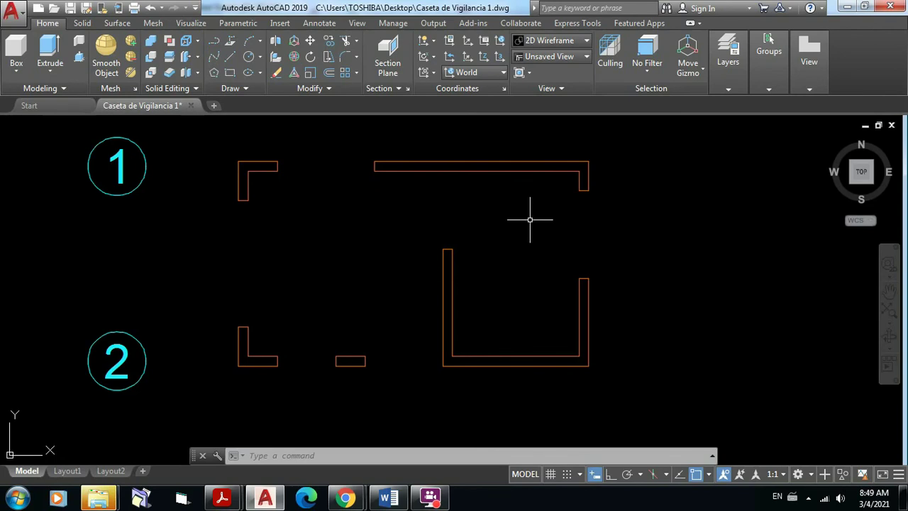
pyautogui.moveTo(524, 237)
pyautogui.mouseDown(button='middle')
pyautogui.moveTo(580, 256)
pyautogui.moveTo(593, 240)
pyautogui.moveTo(570, 259)
pyautogui.mouseUp(button='middle')
pyautogui.scroll(2, 577, 255)
pyautogui.scroll(-3, 589, 239)
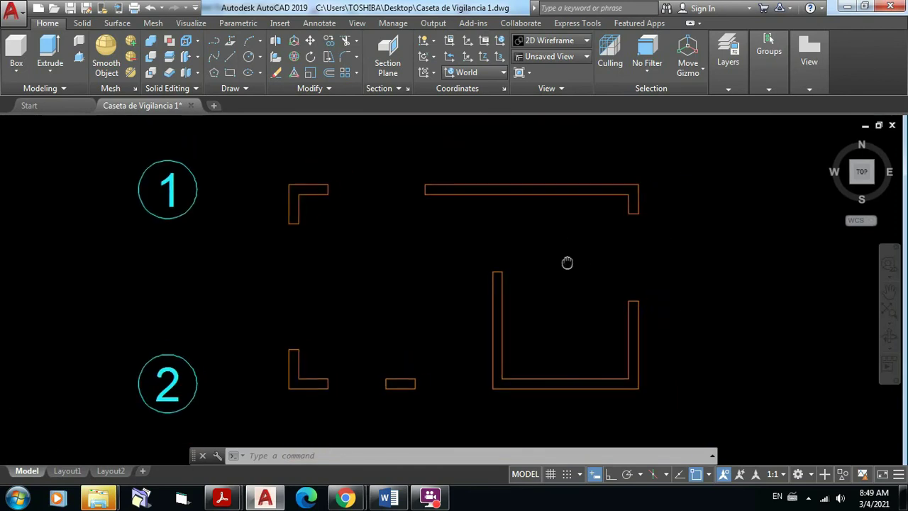
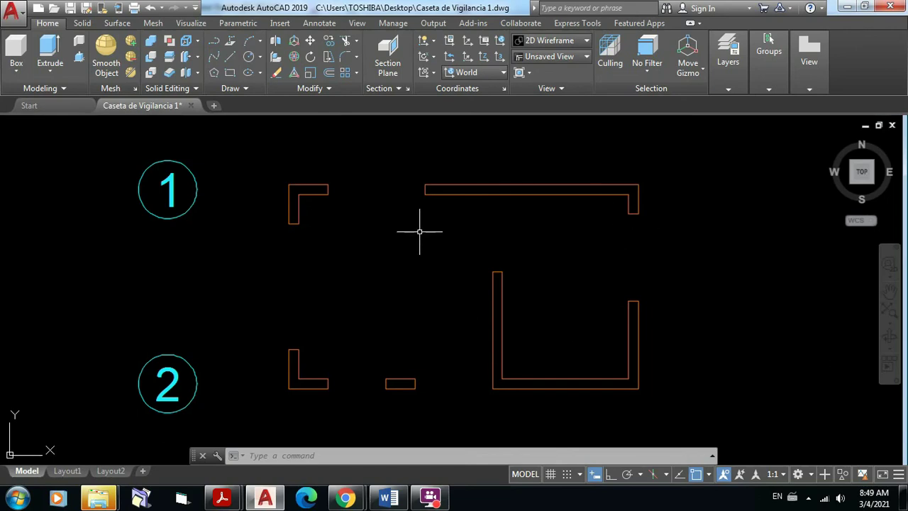
# Step: Cancel the unfinished fillet and expand the Draw panel to reveal Hatch
pyautogui.click(247, 89)
pyautogui.press('Escape')
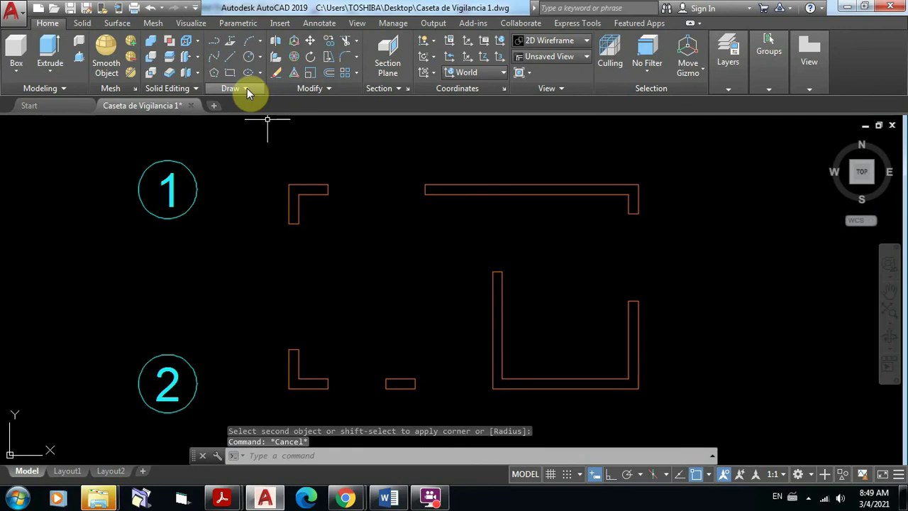
pyautogui.click(247, 88)
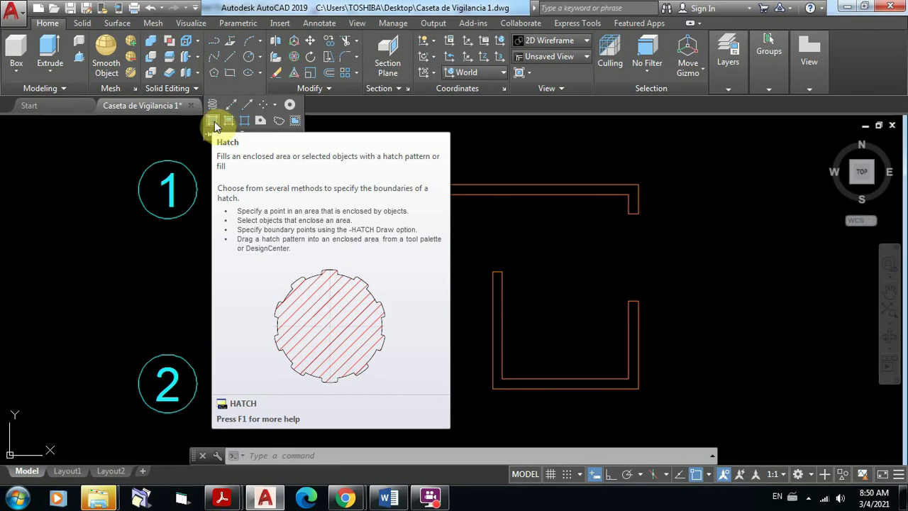
# Step: Start the Hatch command, leaving it waiting for an internal point with ANGLE pattern
pyautogui.click(214, 123)
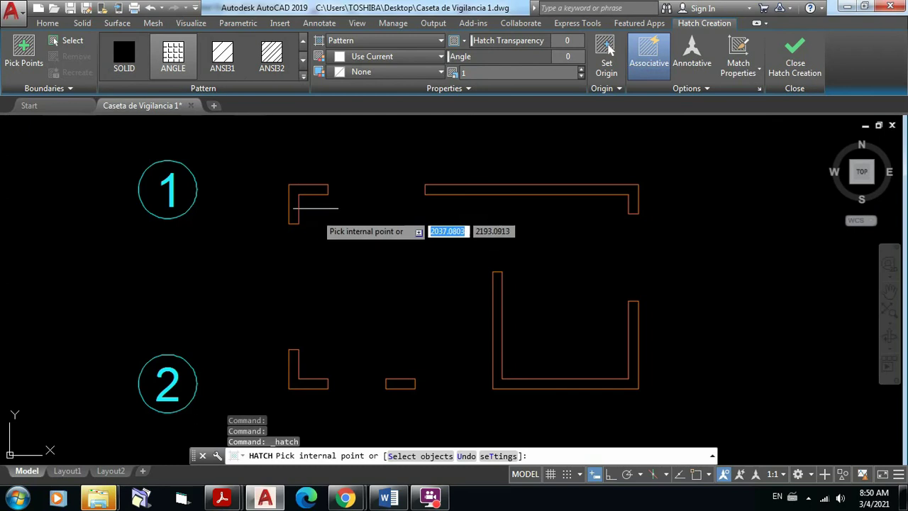
# Step: Zoom into the reference PDF plan's hatched top-left wall corner, then return to AutoCAD
pyautogui.moveTo(223, 497)
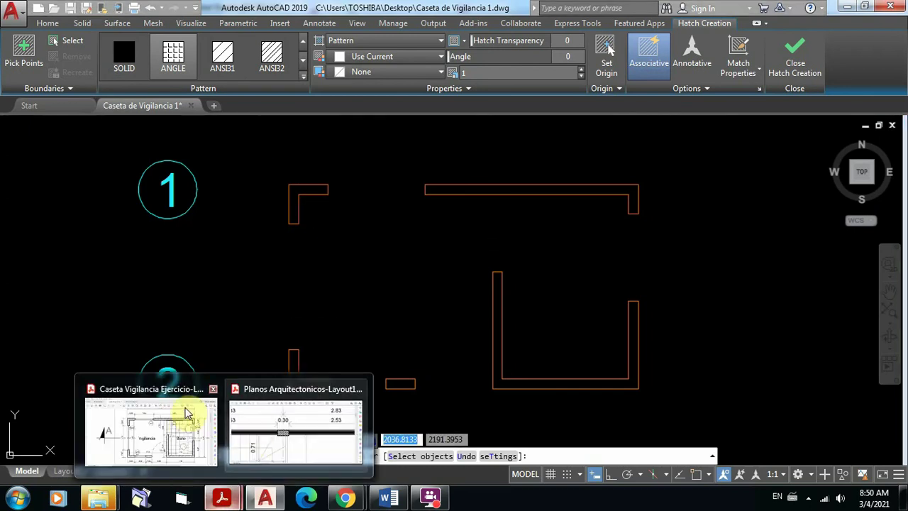
pyautogui.click(185, 427)
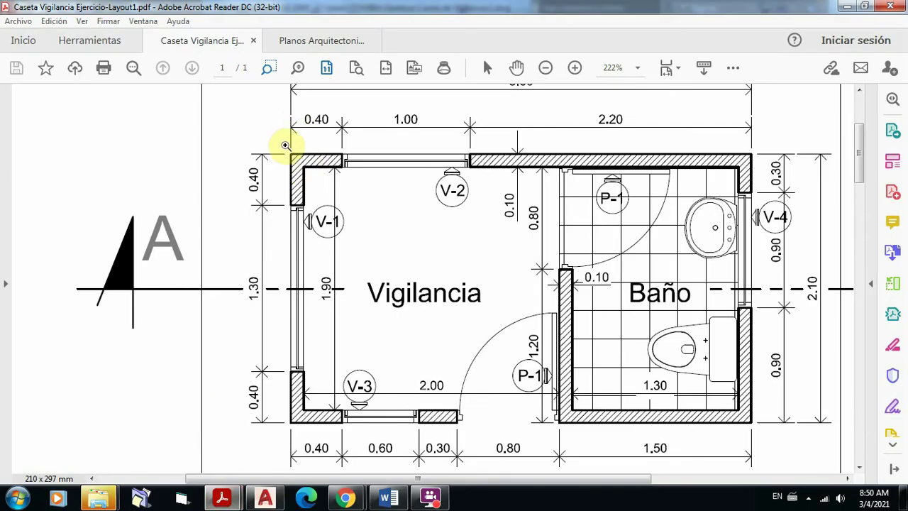
pyautogui.moveTo(278, 144); pyautogui.dragTo(360, 217)
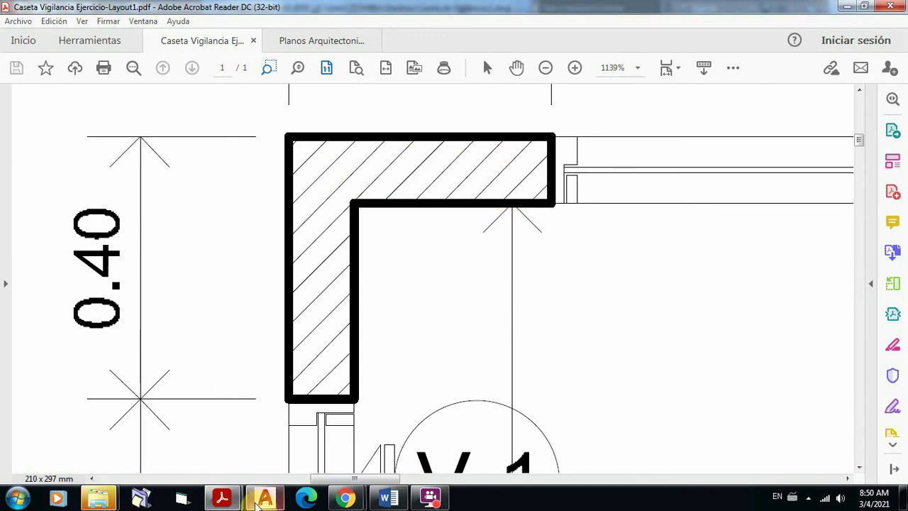
pyautogui.moveTo(264, 500)
pyautogui.click(266, 400)
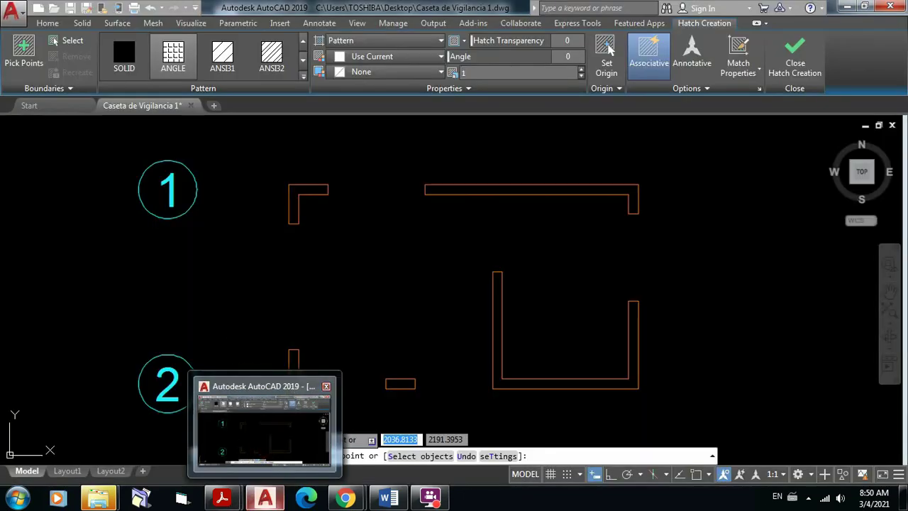
# Step: Choose ANSI31 with a pattern scale of 0.01 and frame the upper-left L wall
pyautogui.click(225, 68)
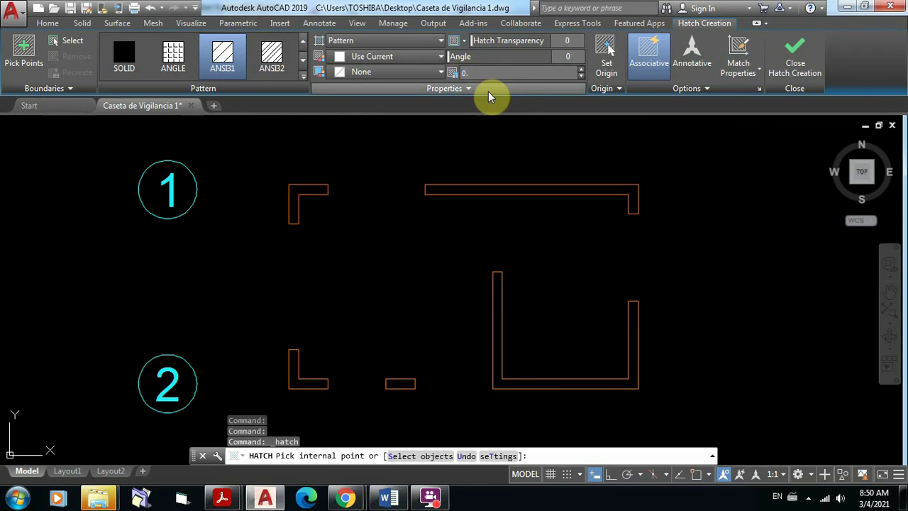
pyautogui.write('01')
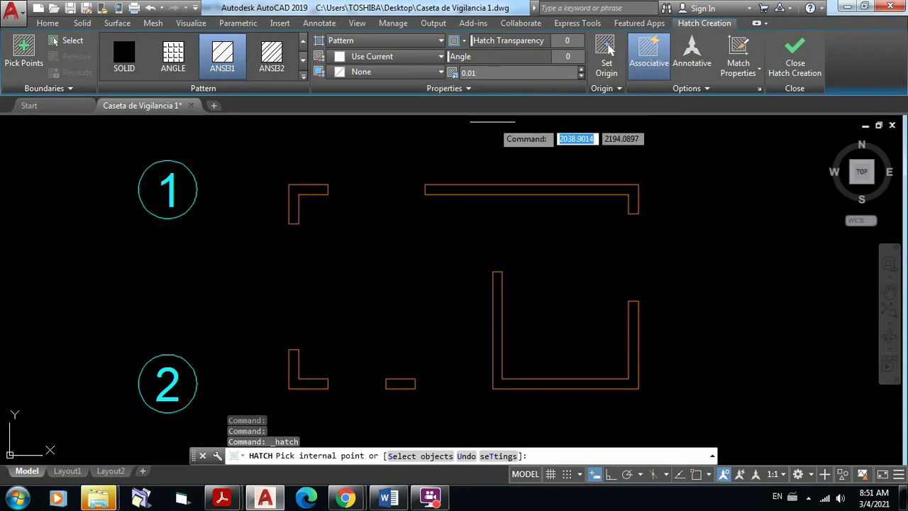
pyautogui.scroll(5, 299, 163)
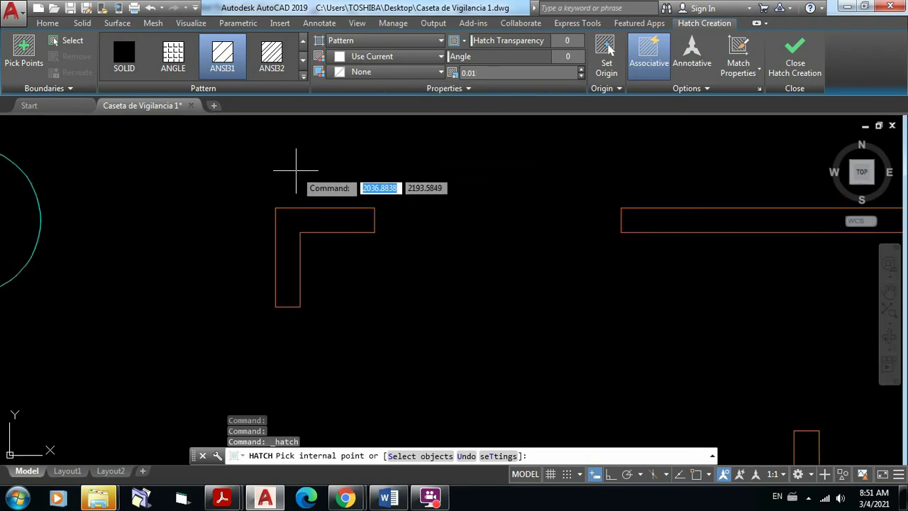
pyautogui.moveTo(380, 162); pyautogui.dragTo(413, 146, button='middle')
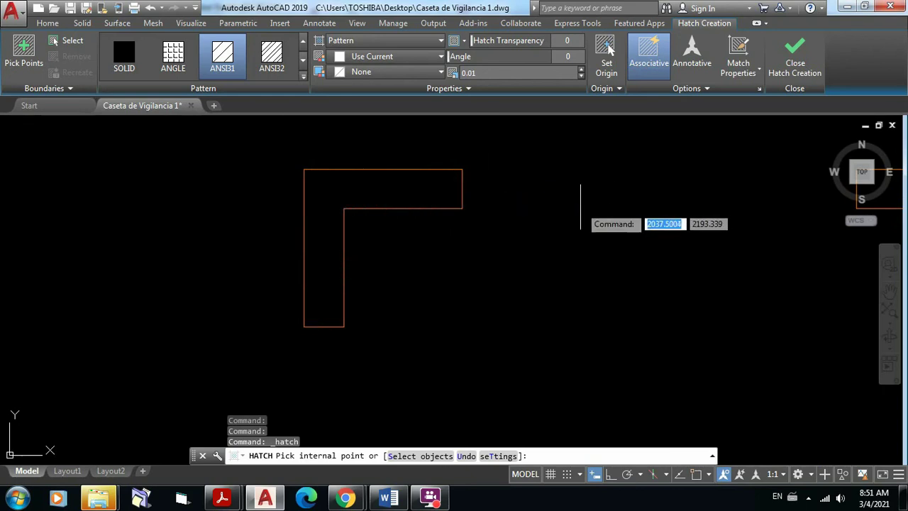
# Step: Cancel the pending hatch and make A-Achurado the current layer
pyautogui.press('Escape')
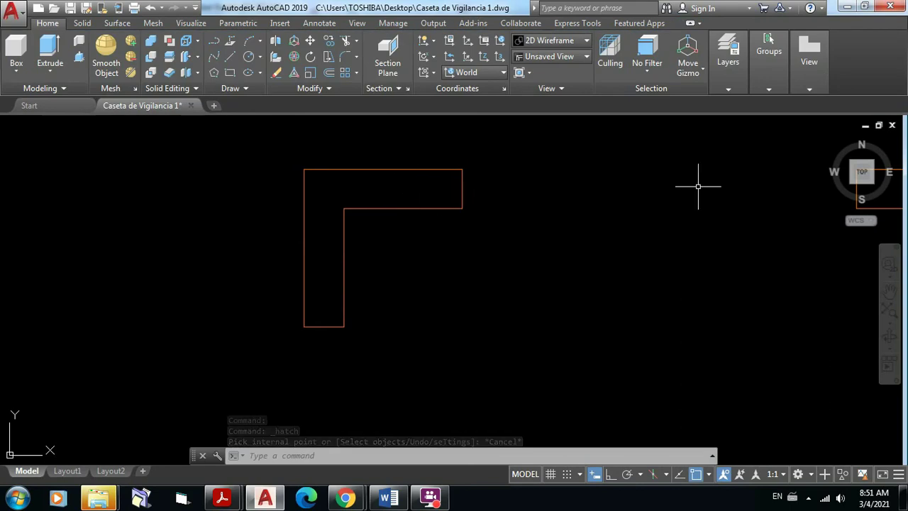
pyautogui.click(729, 89)
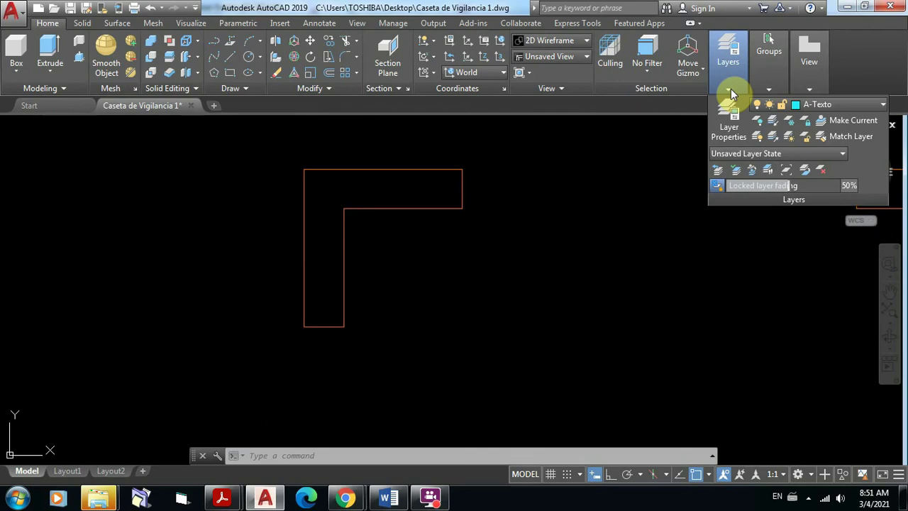
pyautogui.click(885, 106)
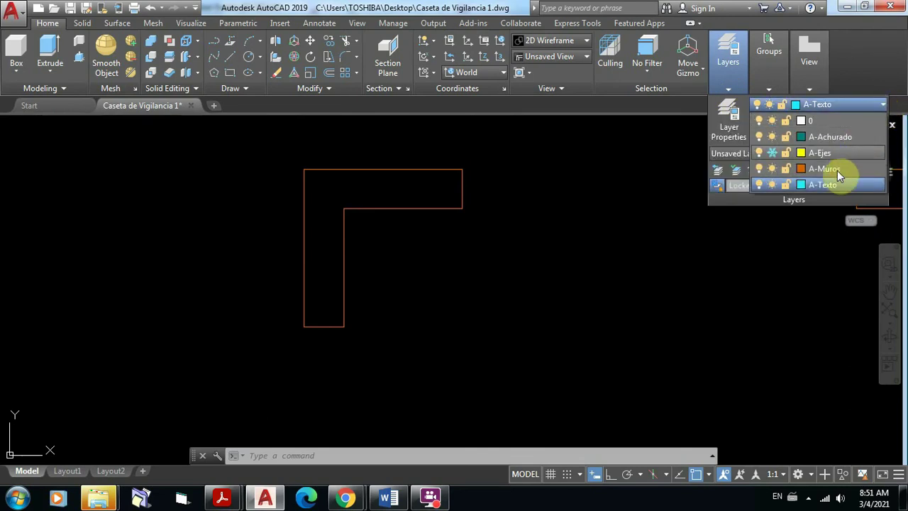
pyautogui.click(829, 135)
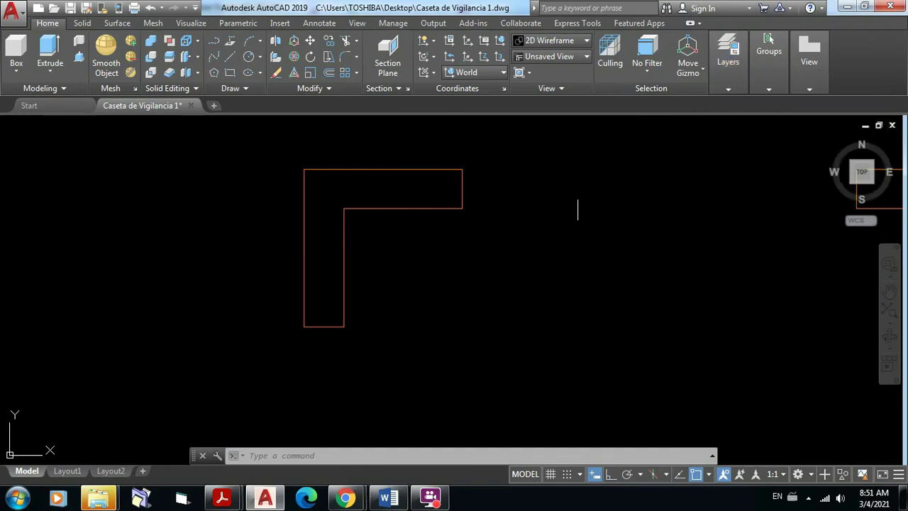
pyautogui.press('Escape')
pyautogui.press('Escape')
# Step: Fill the interior of the upper-left L-shaped wall with ANSI31 hatch and check the result
pyautogui.click(246, 88)
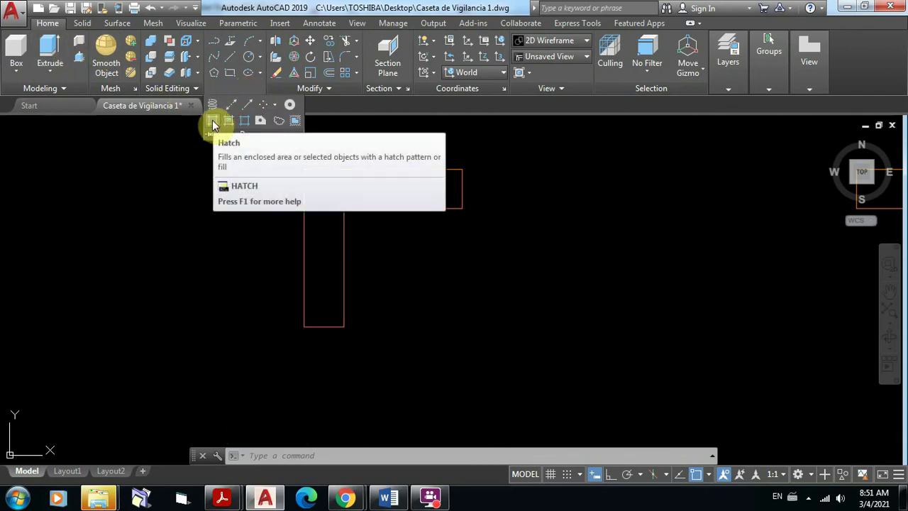
pyautogui.click(213, 121)
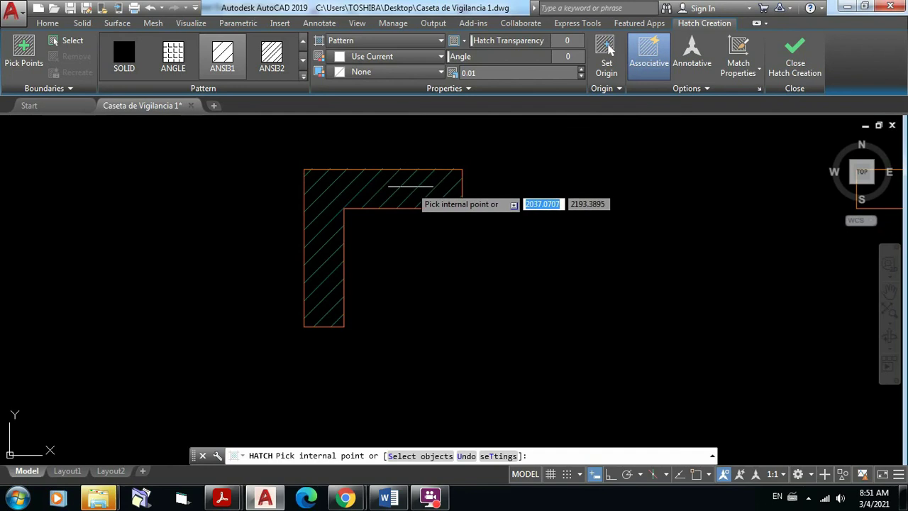
pyautogui.click(411, 186)
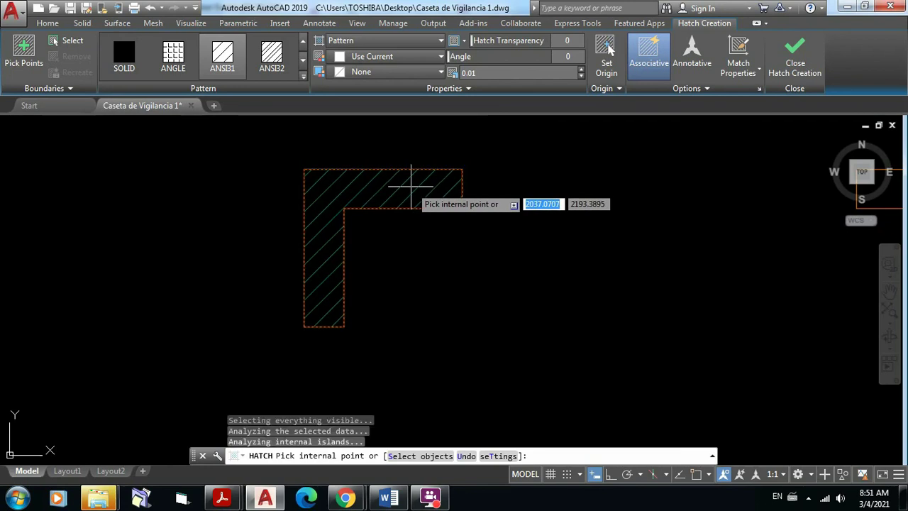
pyautogui.press('Return')
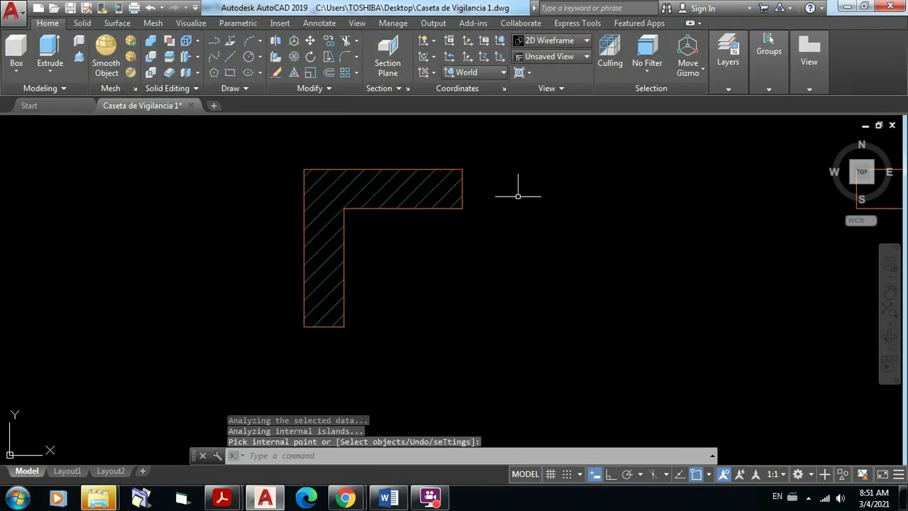
pyautogui.scroll(10, 346, 333)
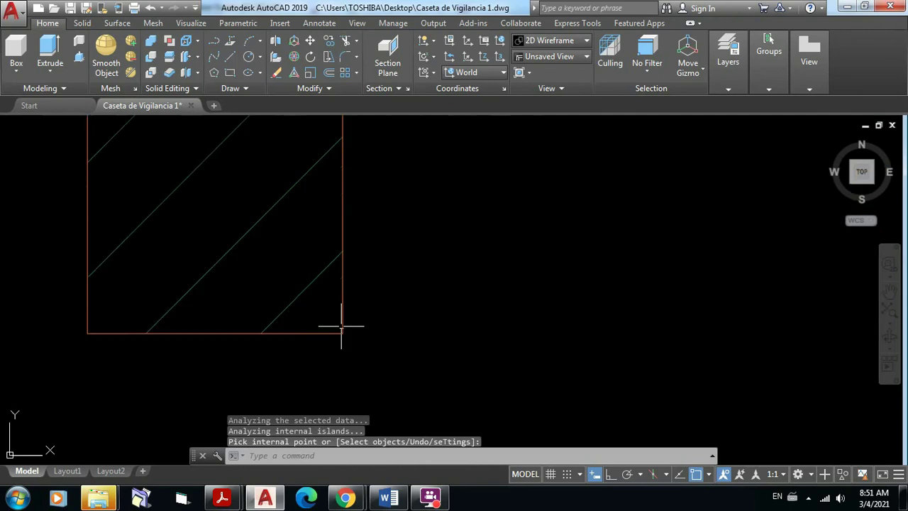
pyautogui.scroll(-6, 331, 340)
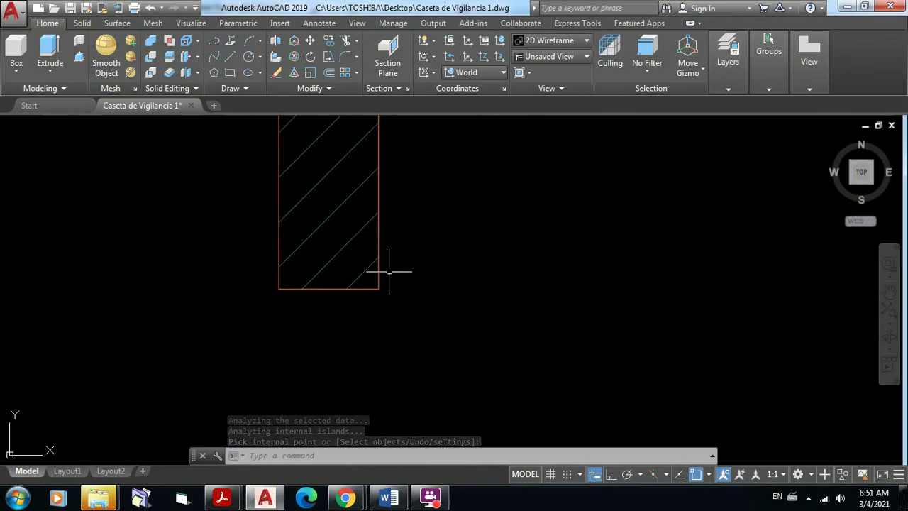
pyautogui.moveTo(460, 266); pyautogui.dragTo(367, 393, button='middle')
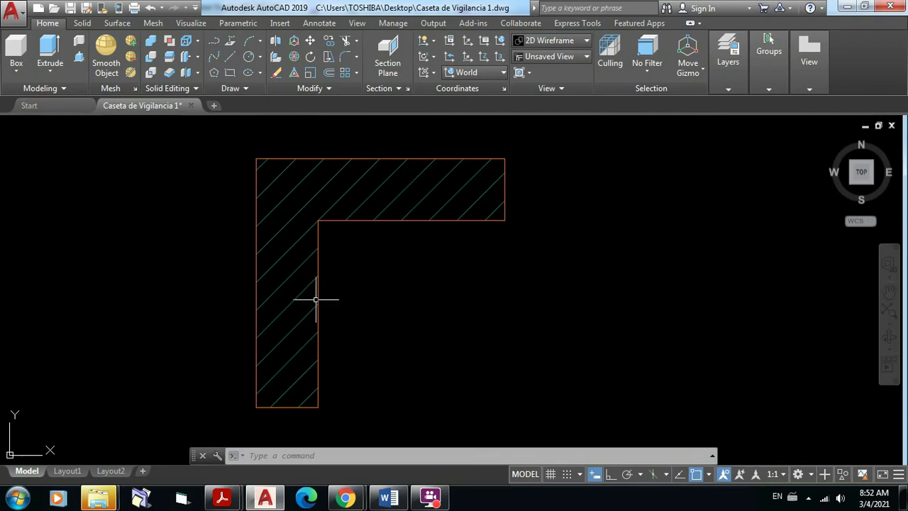
pyautogui.scroll(-6, 468, 251)
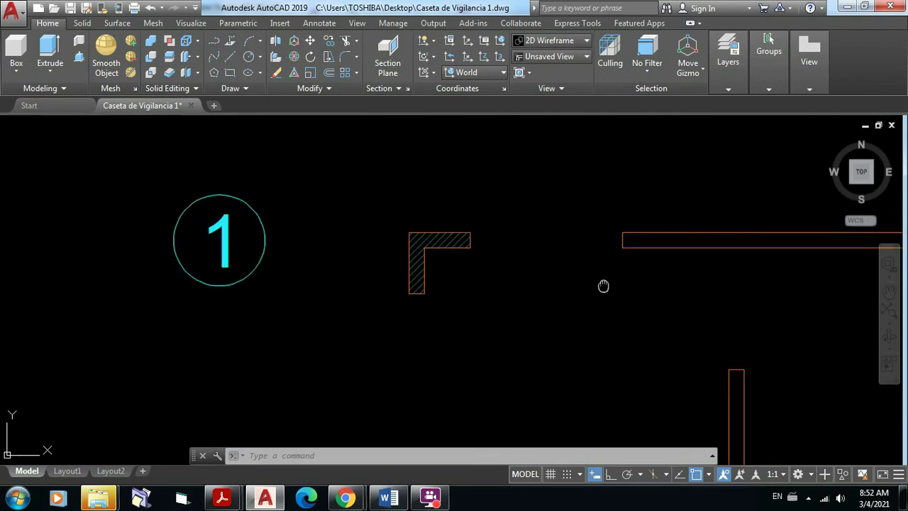
pyautogui.moveTo(604, 286); pyautogui.dragTo(212, 248, button='middle')
pyautogui.scroll(2, 406, 237)
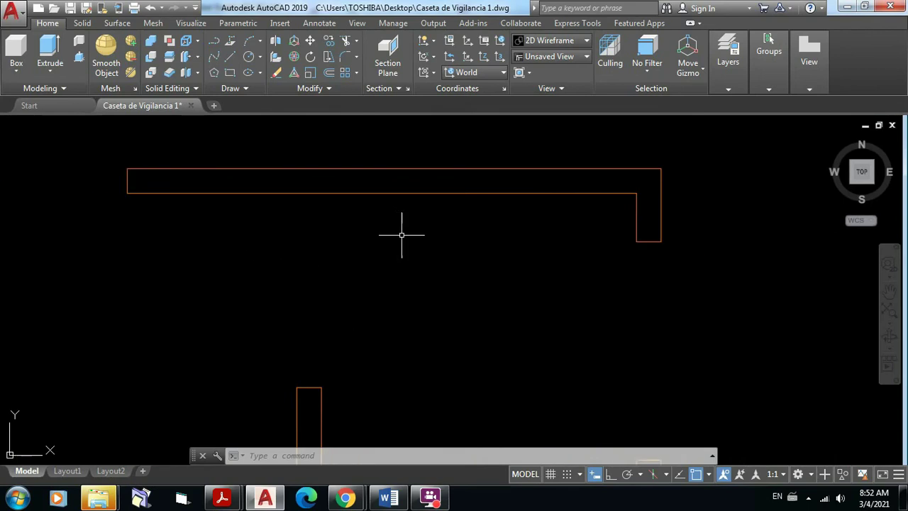
pyautogui.moveTo(405, 237); pyautogui.dragTo(410, 271, button='middle')
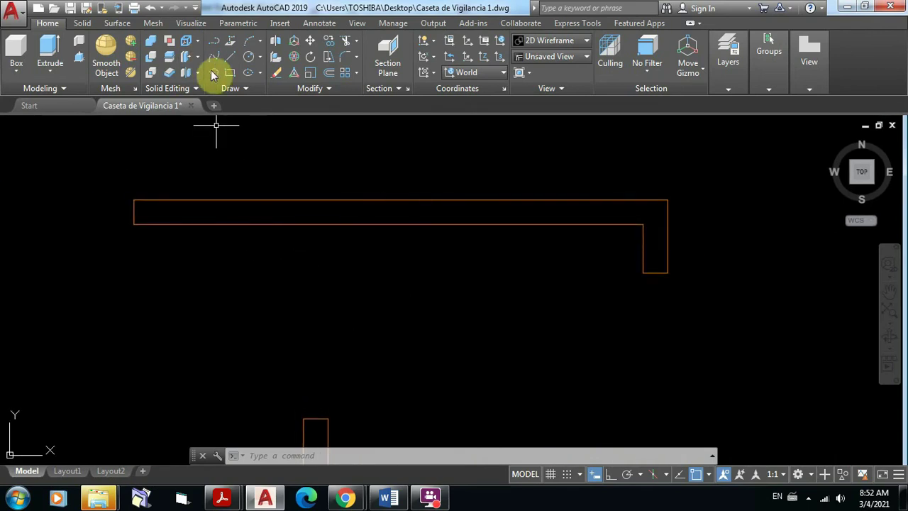
pyautogui.click(248, 89)
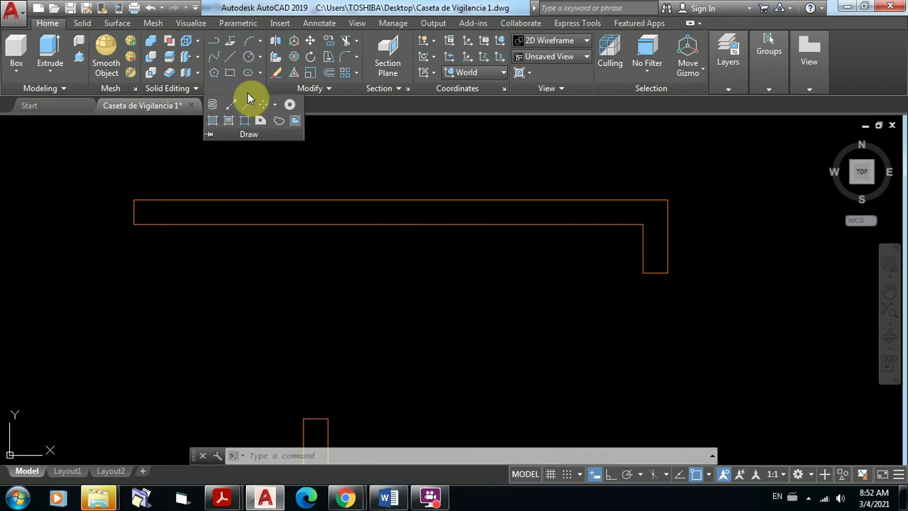
# Step: Hatch the long top wall and its short right-hand return with ANSI31
pyautogui.click(213, 120)
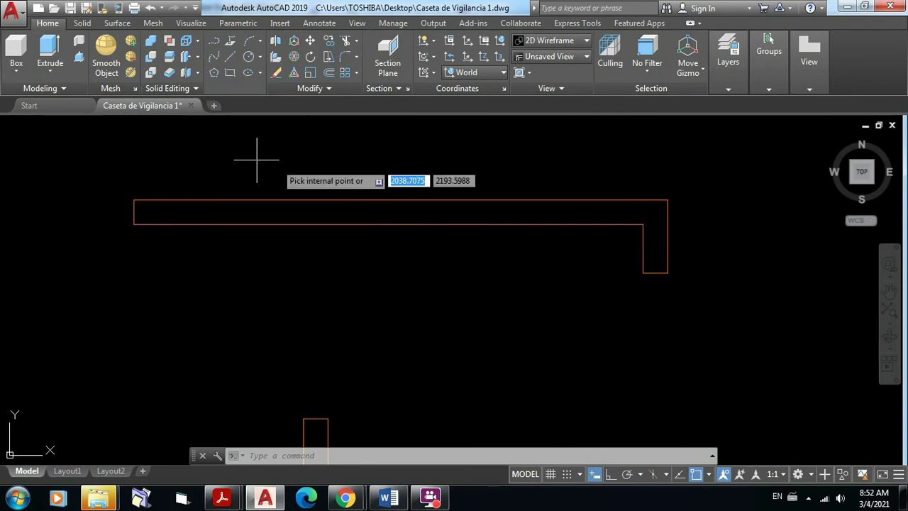
pyautogui.click(367, 212)
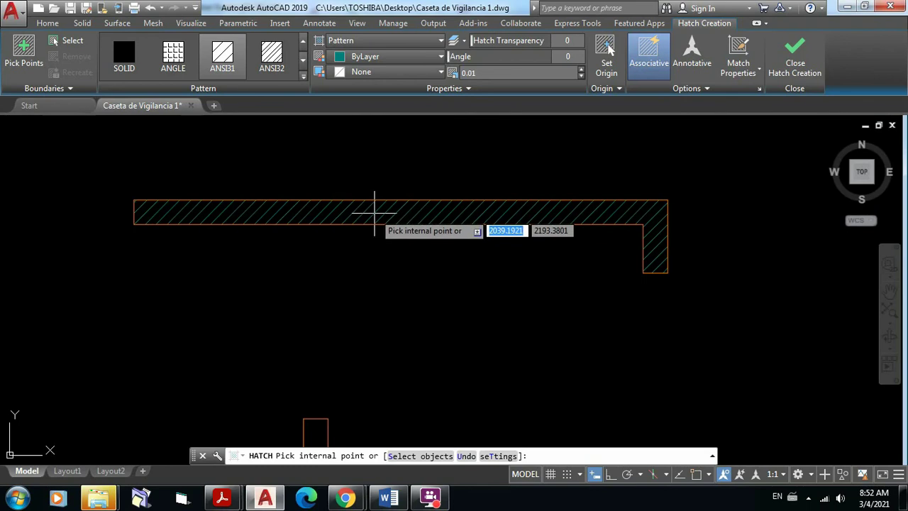
pyautogui.click(375, 211)
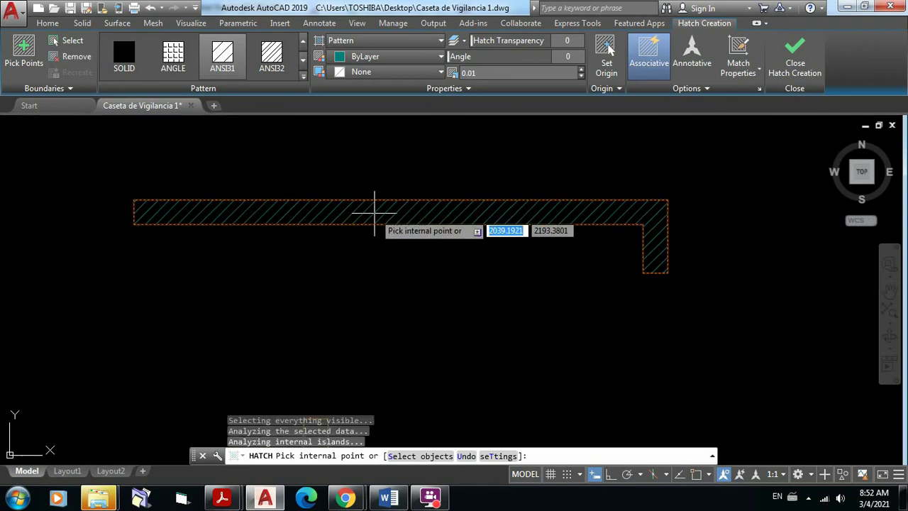
pyautogui.press('Return')
pyautogui.scroll(-4, 426, 214)
pyautogui.moveTo(462, 245)
pyautogui.mouseDown(button='middle')
pyautogui.moveTo(454, 224)
pyautogui.moveTo(386, 212)
pyautogui.mouseUp(button='middle')
pyautogui.scroll(3, 388, 253)
pyautogui.moveTo(391, 248); pyautogui.dragTo(418, 184, button='middle')
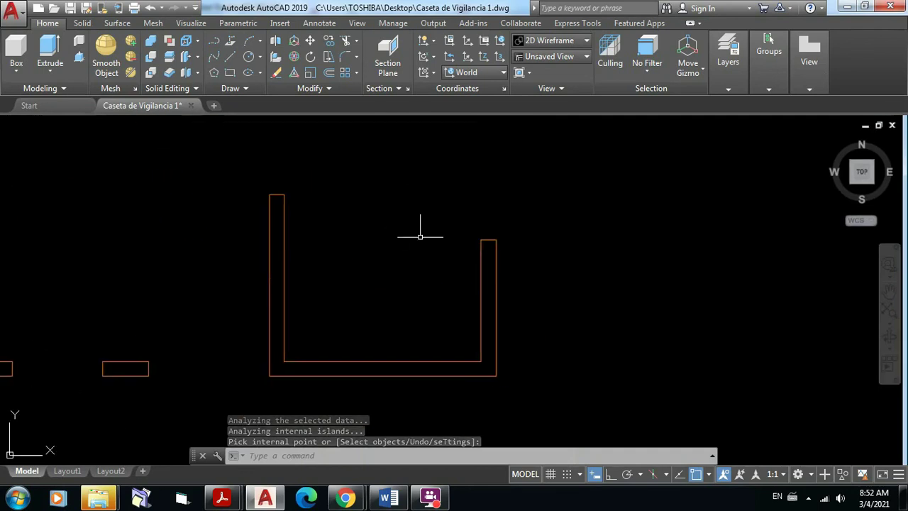
pyautogui.scroll(2, 420, 237)
# Step: Fill the interior of the right-hand U-shaped wall with ANSI31 hatch
pyautogui.moveTo(416, 244); pyautogui.dragTo(446, 209, button='middle')
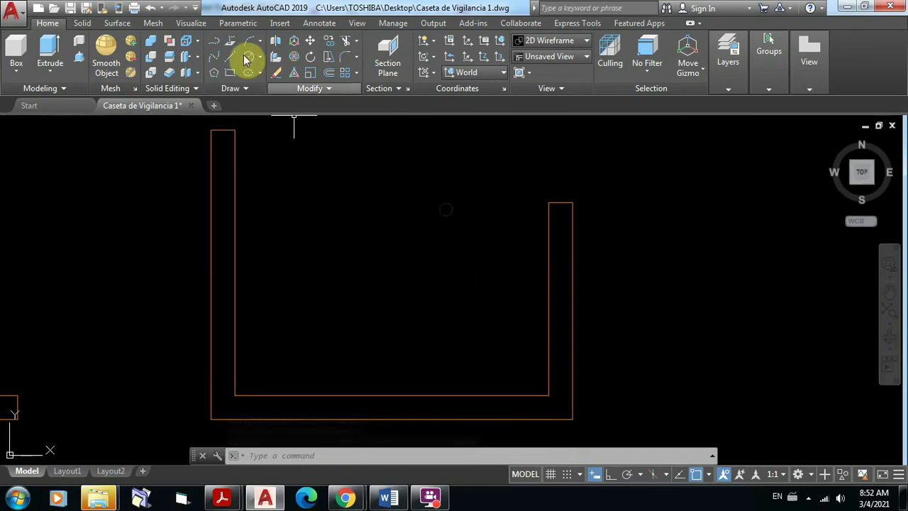
pyautogui.click(246, 87)
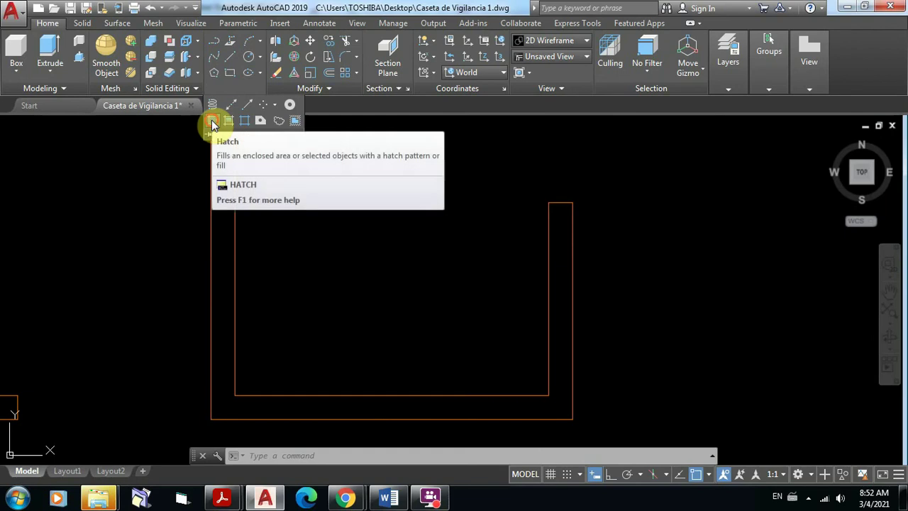
pyautogui.click(213, 124)
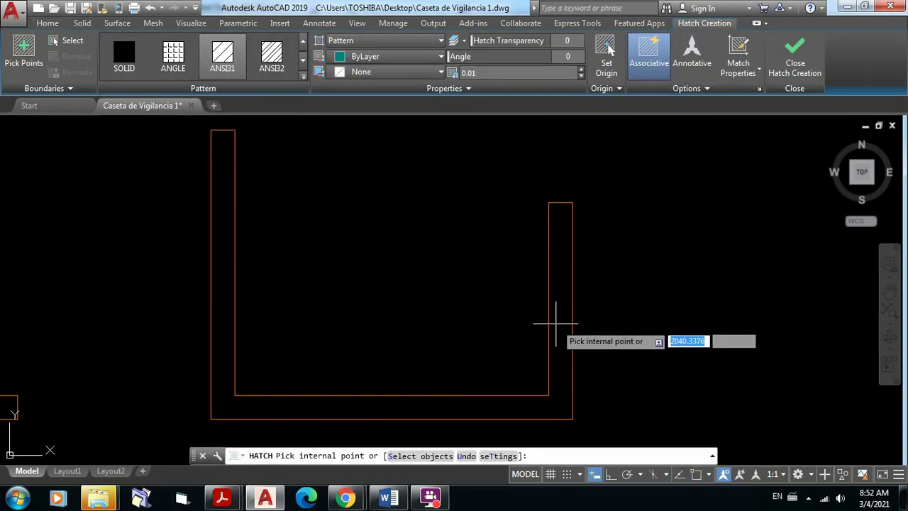
pyautogui.click(557, 323)
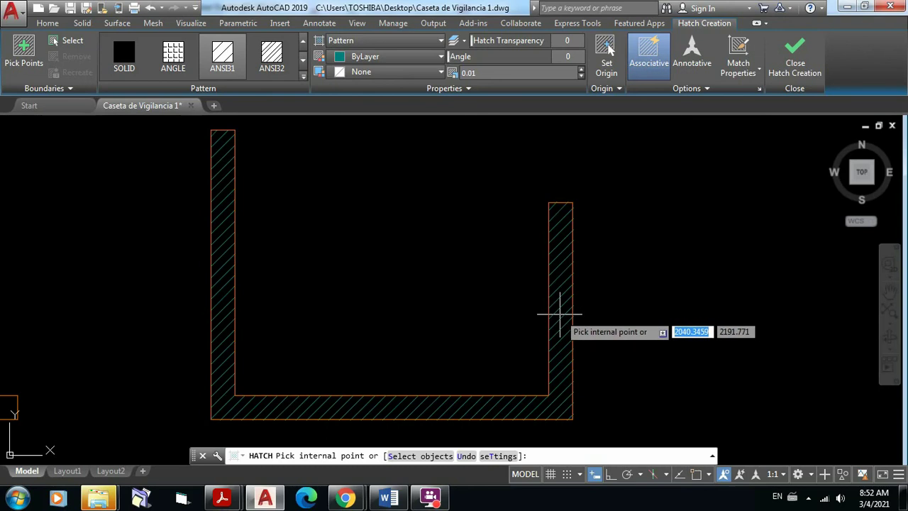
pyautogui.click(560, 313)
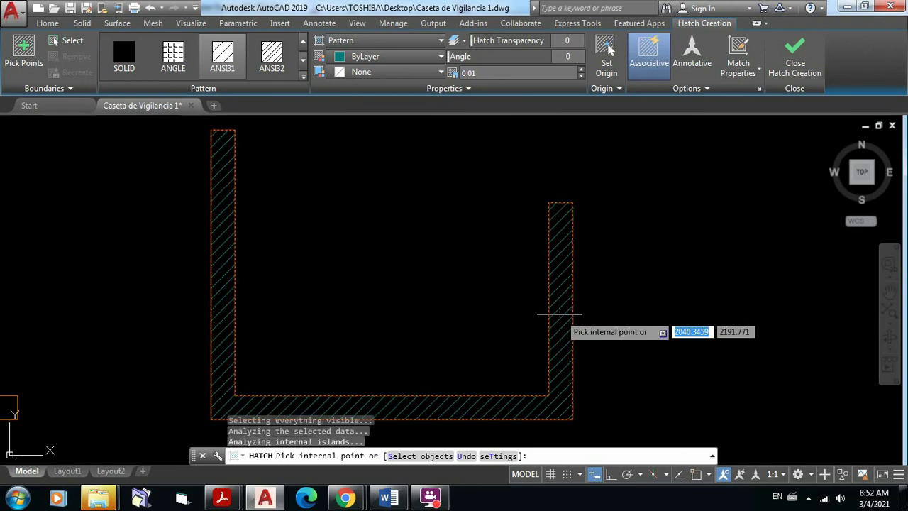
pyautogui.press('Return')
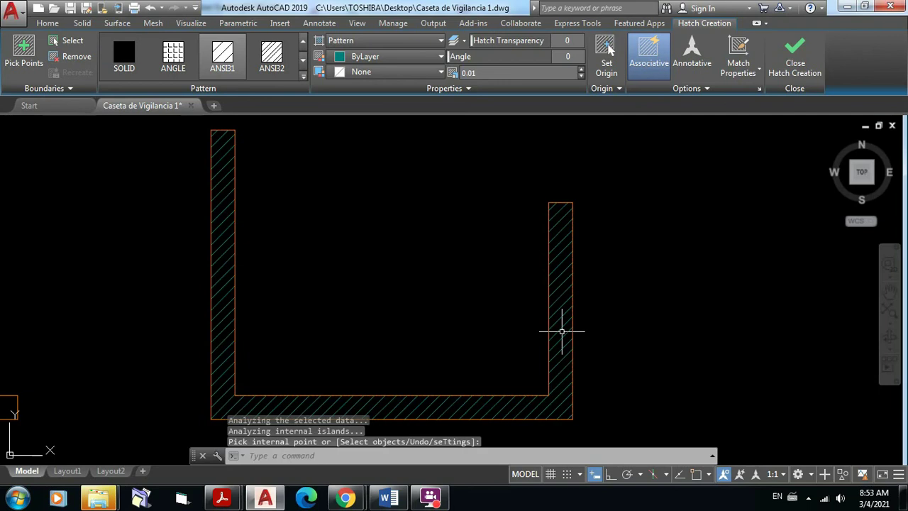
pyautogui.scroll(-4, 646, 297)
pyautogui.moveTo(503, 332); pyautogui.dragTo(581, 332, button='middle')
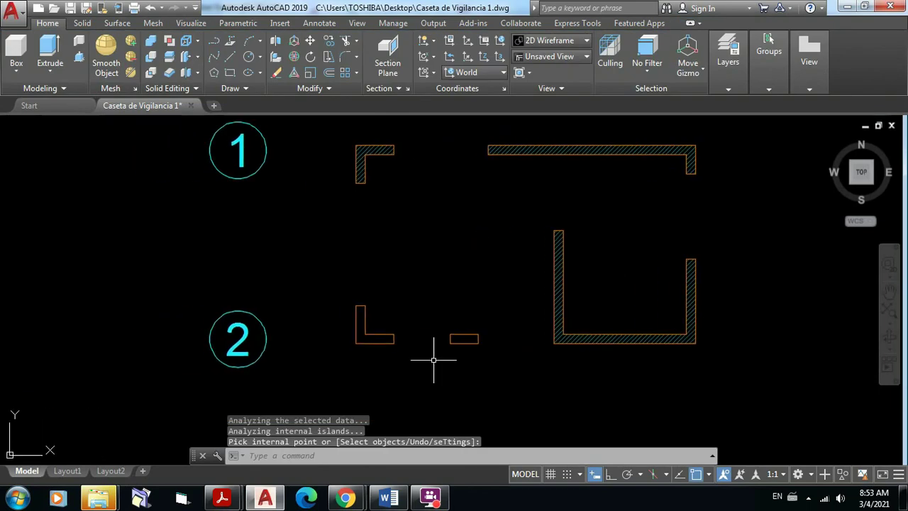
pyautogui.scroll(4, 430, 354)
# Step: Hatch the small rectangular stub wall and the lower-left L wall in one ANSI31 hatch
pyautogui.moveTo(425, 354); pyautogui.dragTo(416, 385, button='middle')
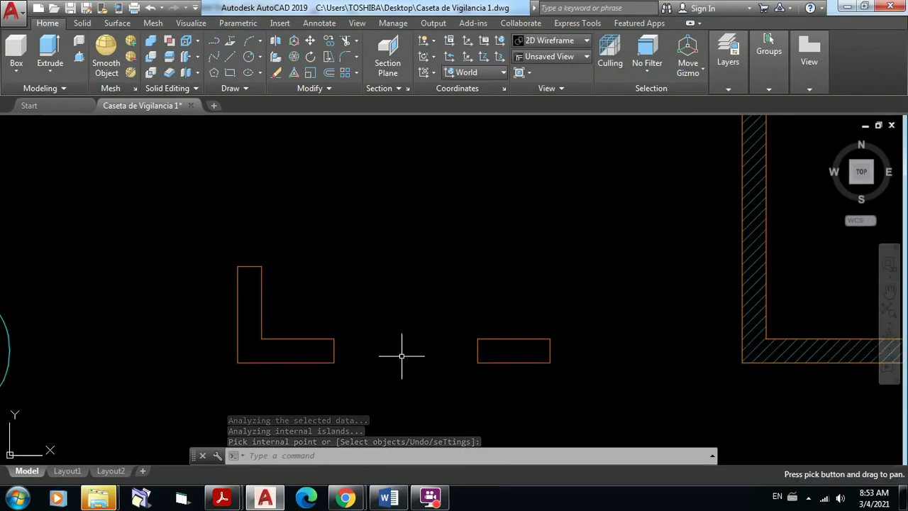
pyautogui.click(243, 88)
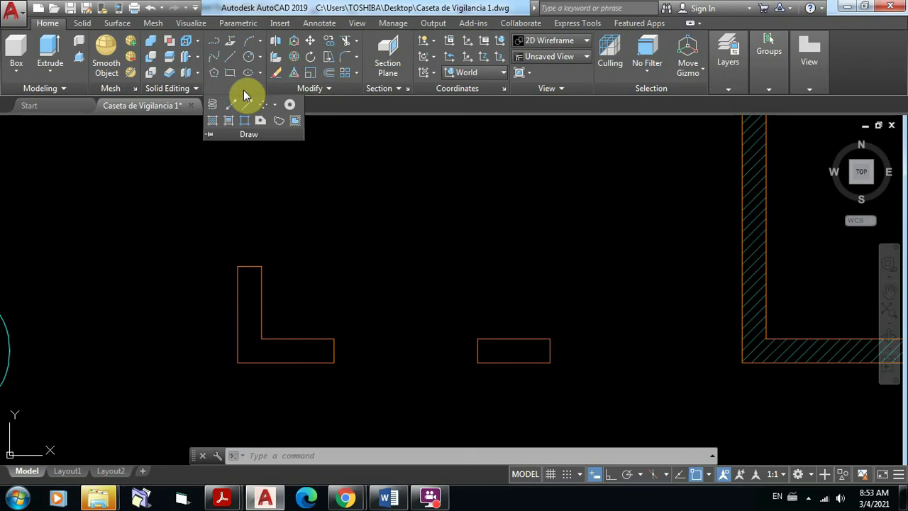
pyautogui.click(213, 124)
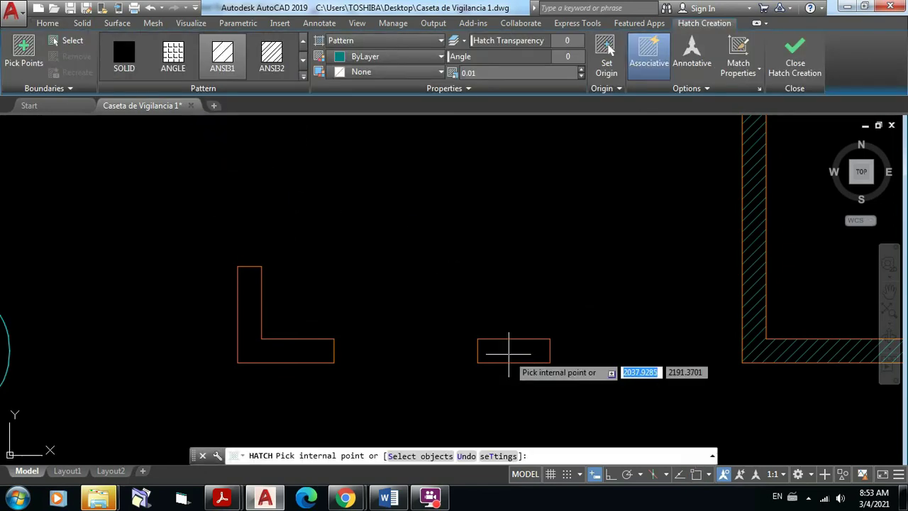
pyautogui.click(512, 351)
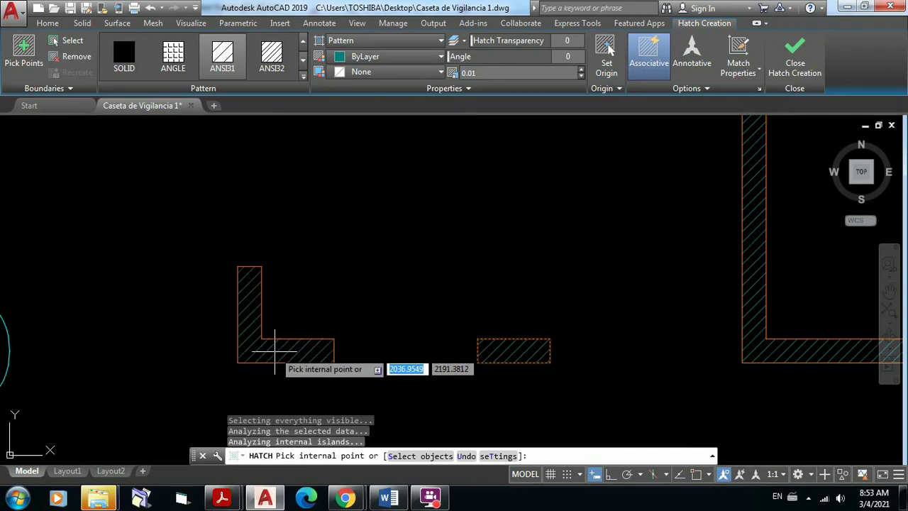
pyautogui.click(275, 350)
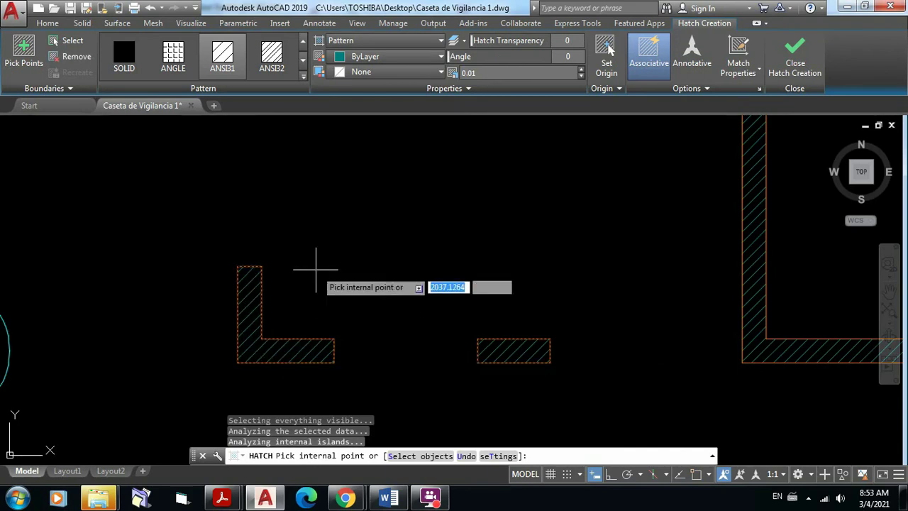
pyautogui.press('Return')
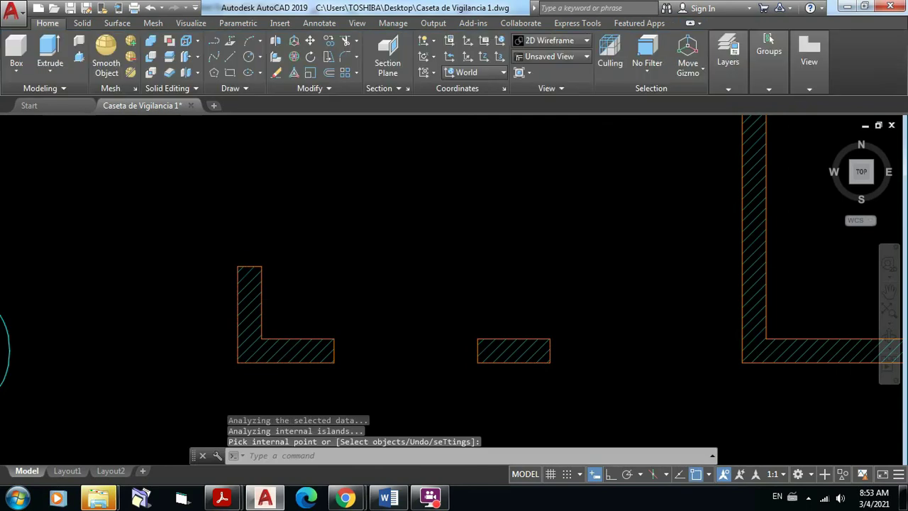
pyautogui.scroll(-5, 406, 267)
pyautogui.moveTo(463, 264)
pyautogui.mouseDown(button='middle')
pyautogui.moveTo(459, 305)
pyautogui.moveTo(432, 296)
pyautogui.moveTo(514, 256)
pyautogui.mouseUp(button='middle')
pyautogui.scroll(2, 440, 291)
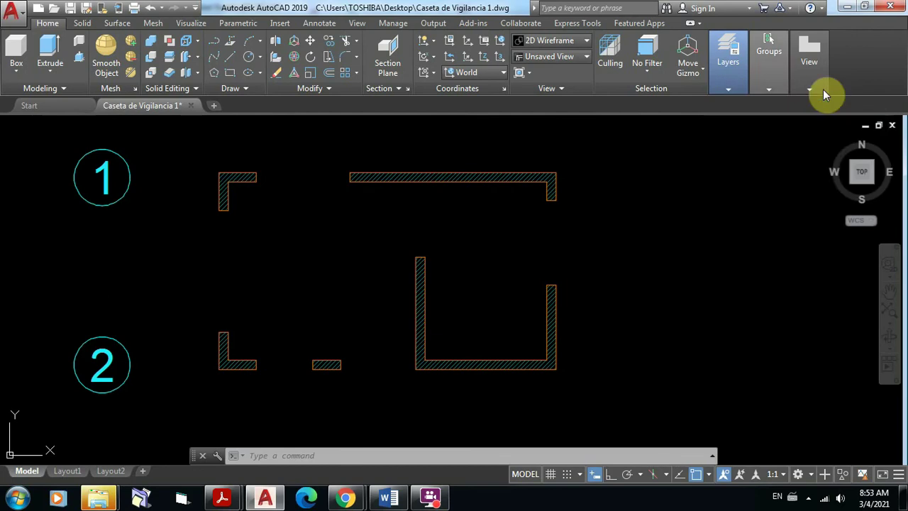
# Step: Thaw the A-Ejes layer so the yellow axis gridlines appear
pyautogui.moveTo(784, 101)
pyautogui.moveTo(730, 88)
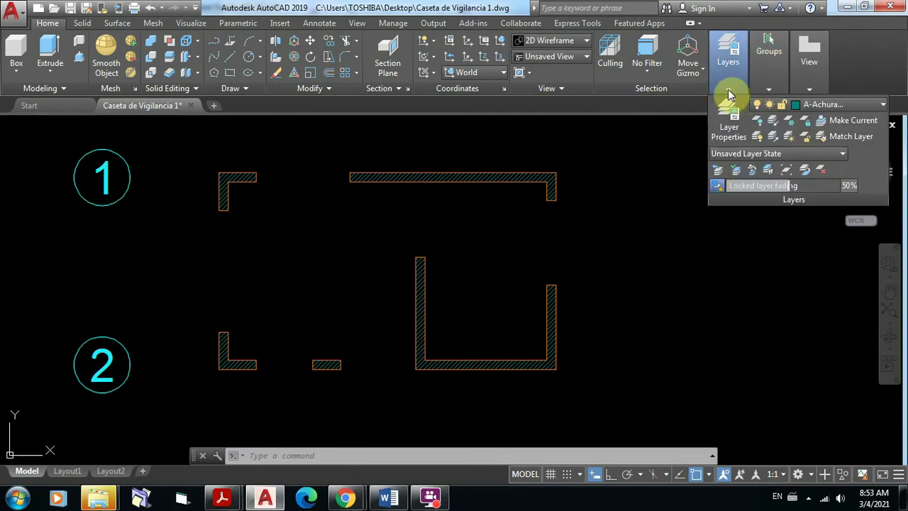
pyautogui.click(883, 105)
pyautogui.click(772, 153)
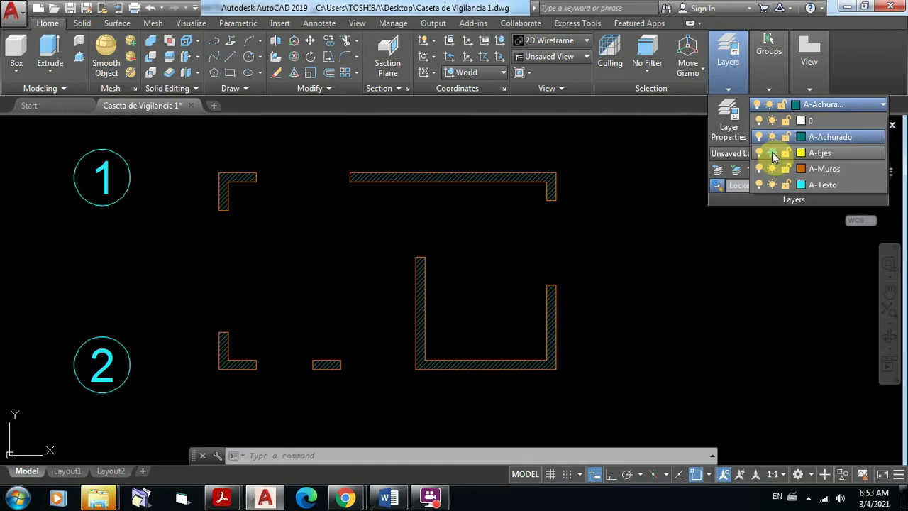
pyautogui.click(772, 152)
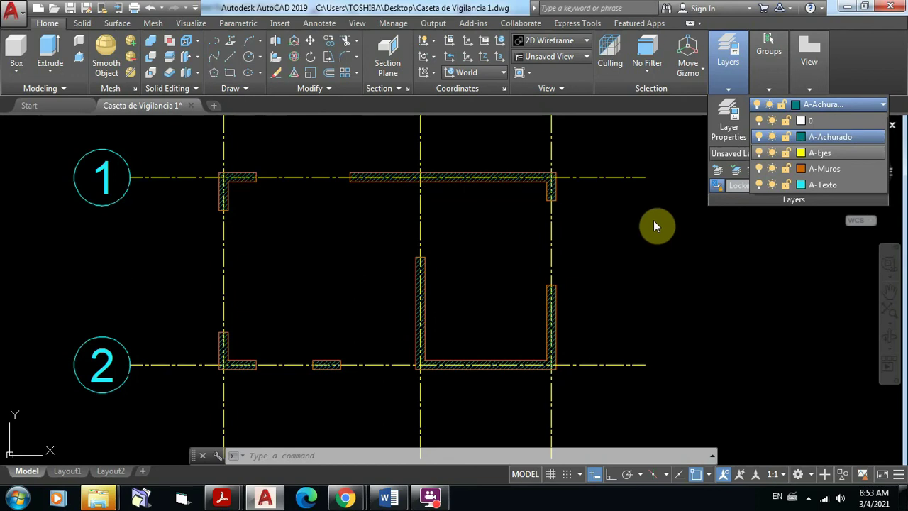
pyautogui.click(653, 222)
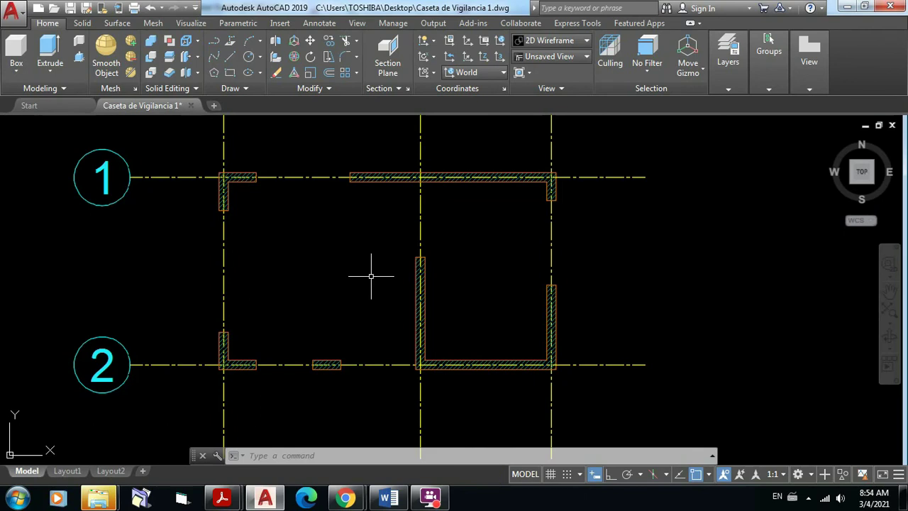
# Step: Zoom and pan to frame the whole plan with grid bubbles A, B, C and 1, 2
pyautogui.scroll(-3, 365, 246)
pyautogui.moveTo(366, 246); pyautogui.dragTo(440, 320, button='middle')
pyautogui.scroll(5, 440, 319)
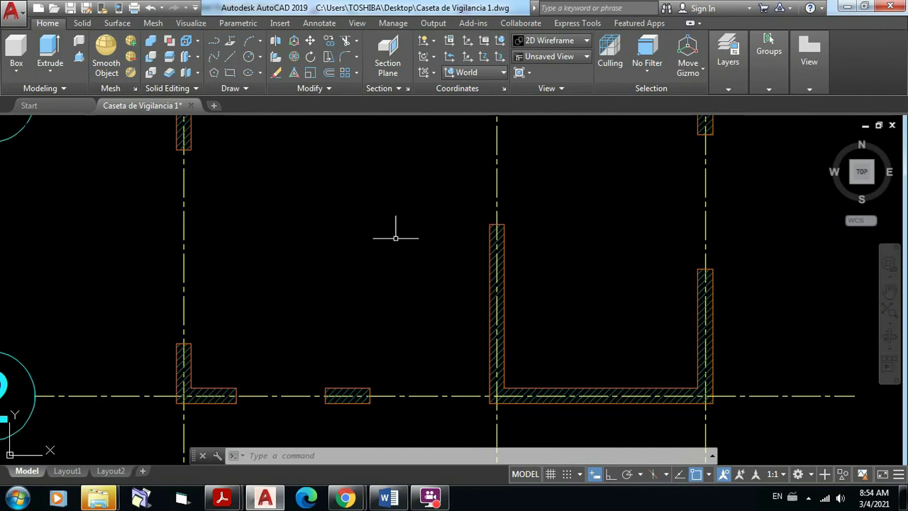
pyautogui.scroll(-3, 428, 233)
pyautogui.moveTo(427, 232); pyautogui.dragTo(401, 253, button='middle')
pyautogui.scroll(2, 474, 211)
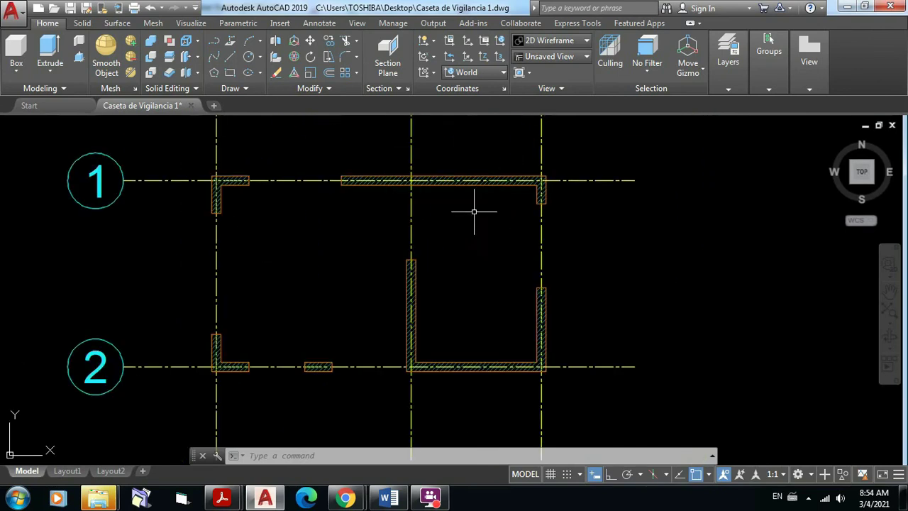
pyautogui.moveTo(474, 210); pyautogui.dragTo(508, 255, button='middle')
pyautogui.scroll(-2, 561, 258)
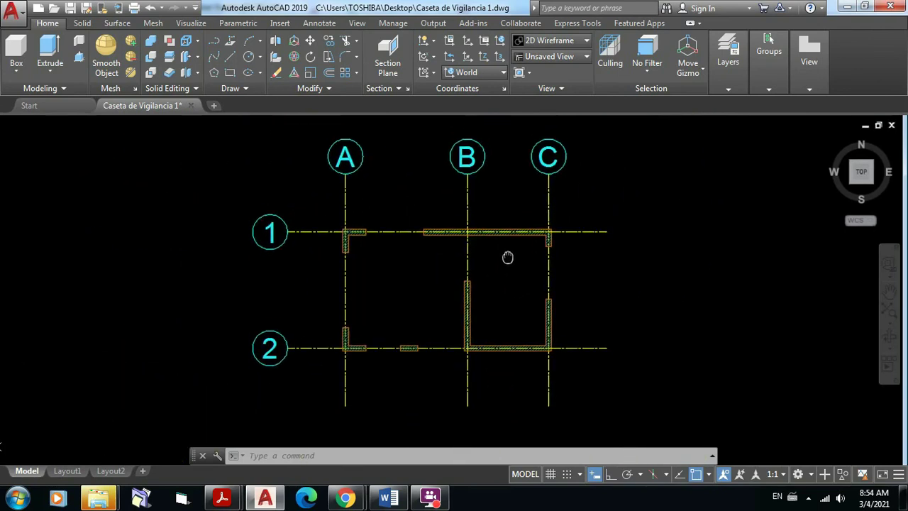